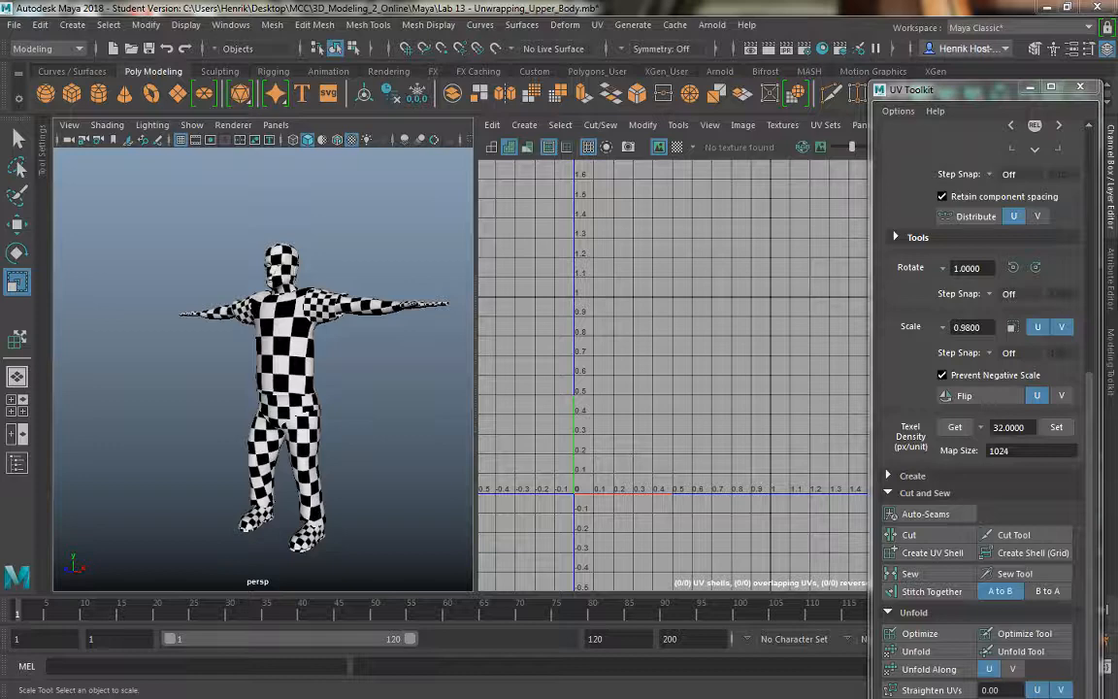
Step: Select the character mesh and examine how its UV shells are laid out around the checker tile
left_click(243, 299)
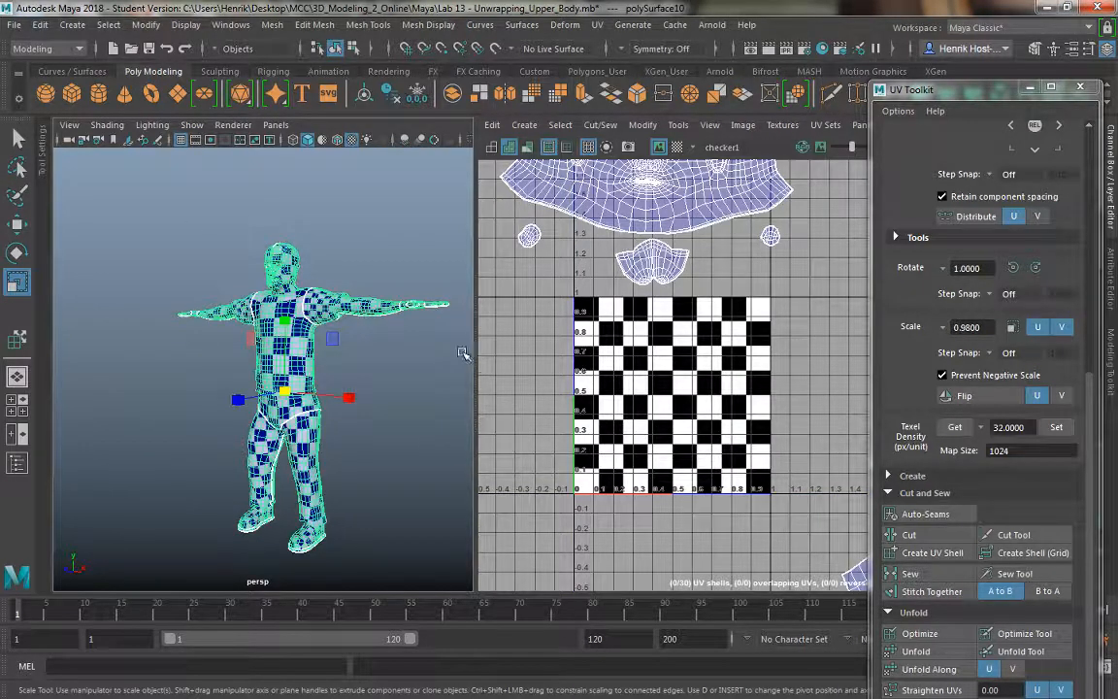
scroll(597, 474, "down", 8)
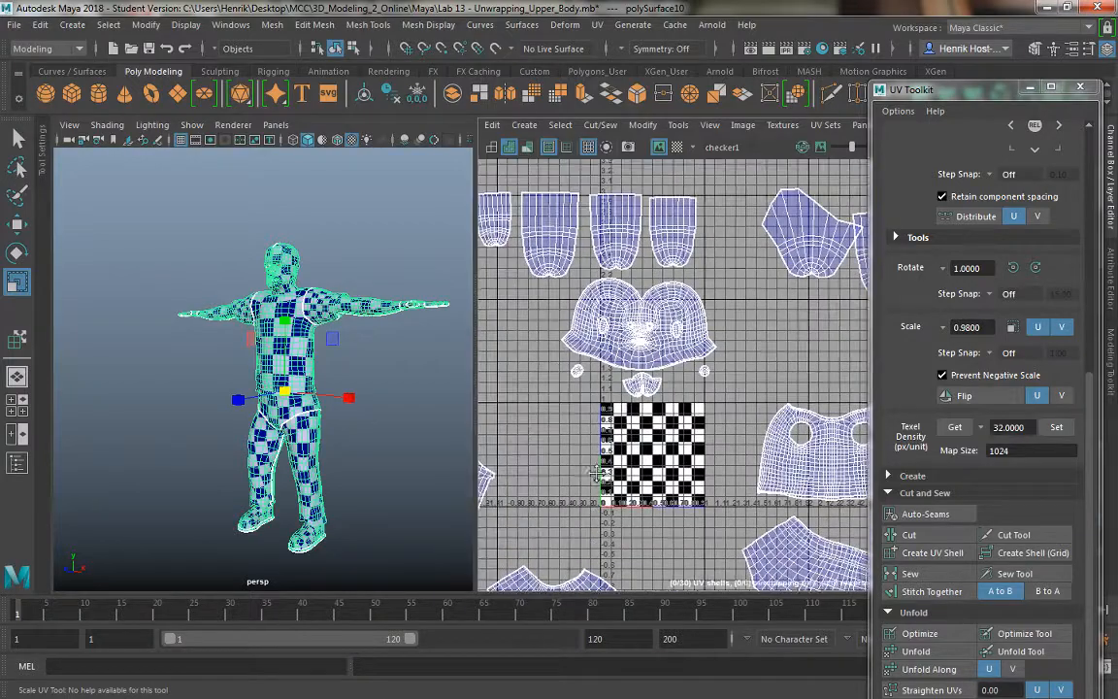
scroll(596, 474, "down", 6)
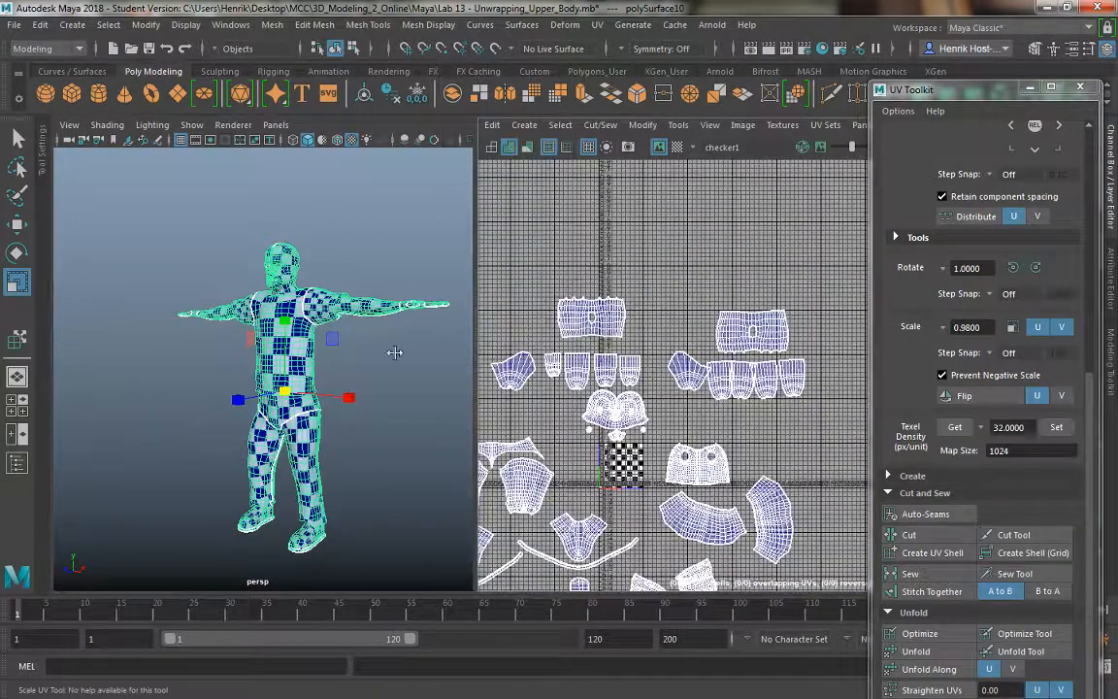
left_click_drag(374, 371, 435, 400, "alt")
scroll(348, 289, "up", 2)
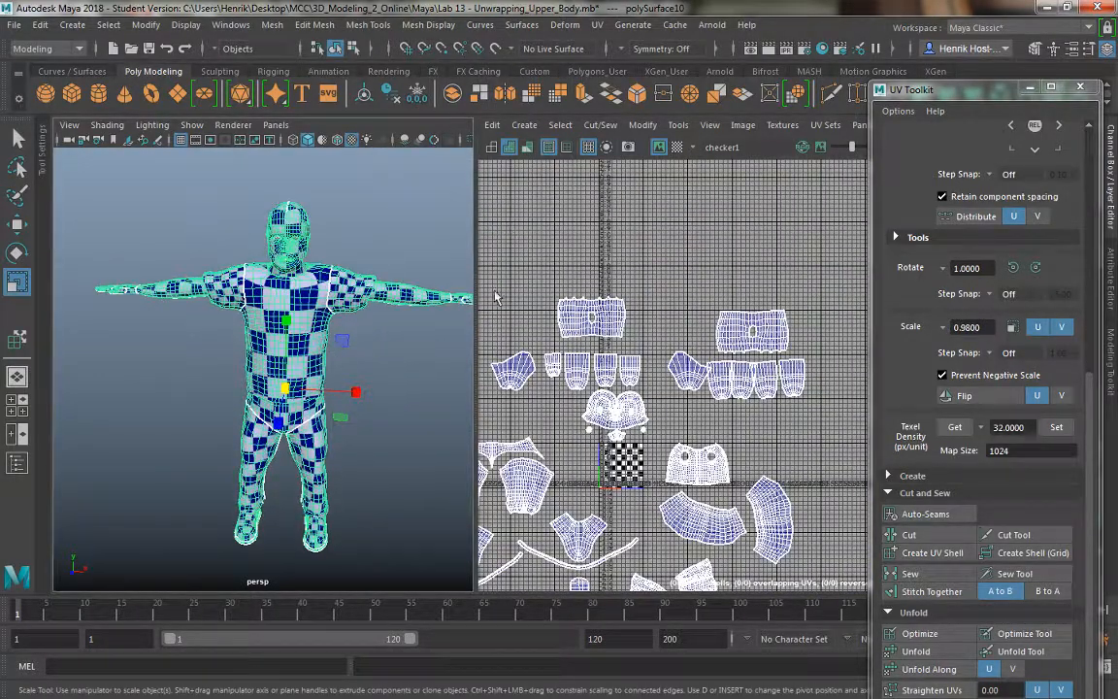
scroll(582, 398, "down", 4)
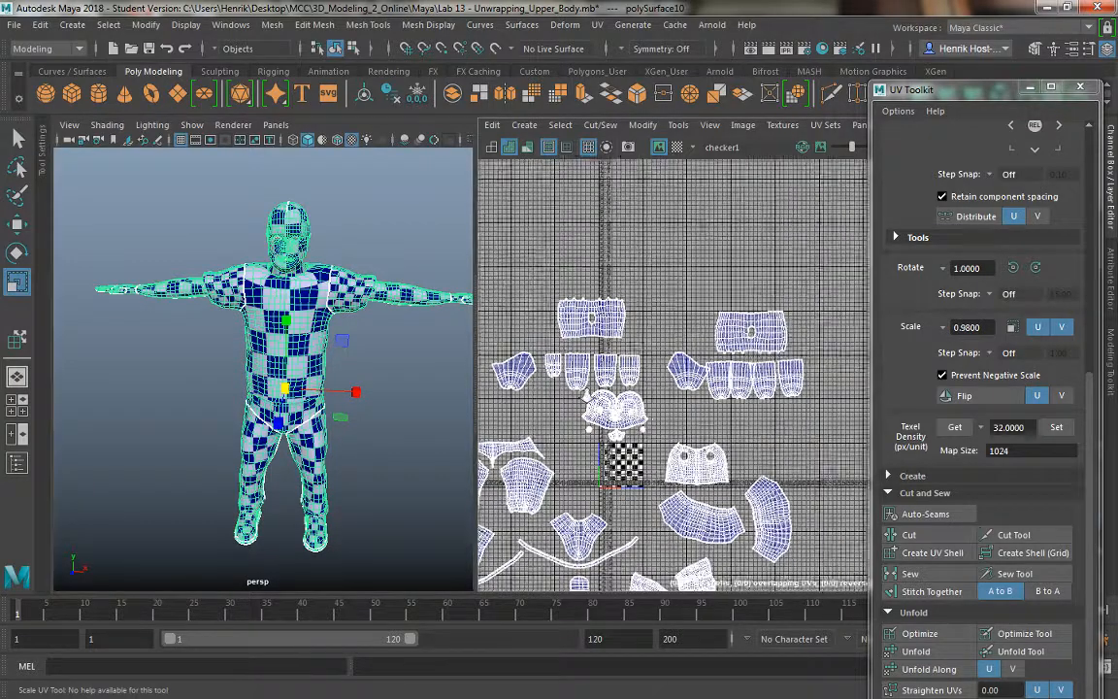
scroll(561, 278, "up", 1)
middle_click_drag(575, 258, 599, 207, "alt")
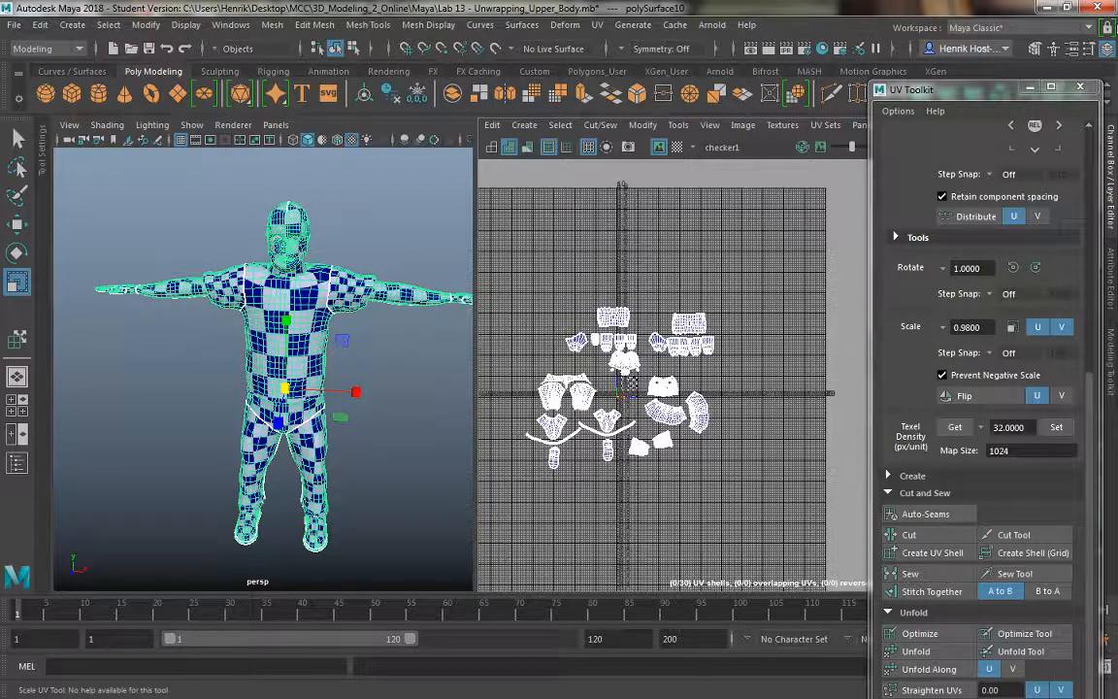
Step: Select all the character's UV shells, scale them up uniformly for smaller checker squares, and return to object selection
left_click(677, 124)
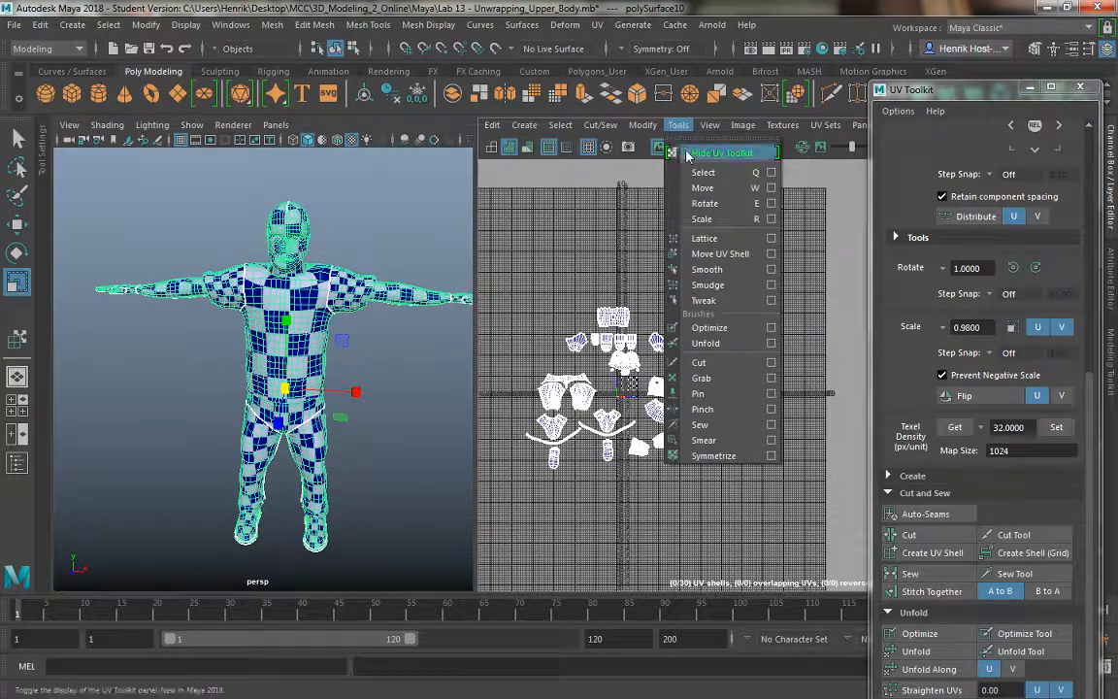
left_click(719, 253)
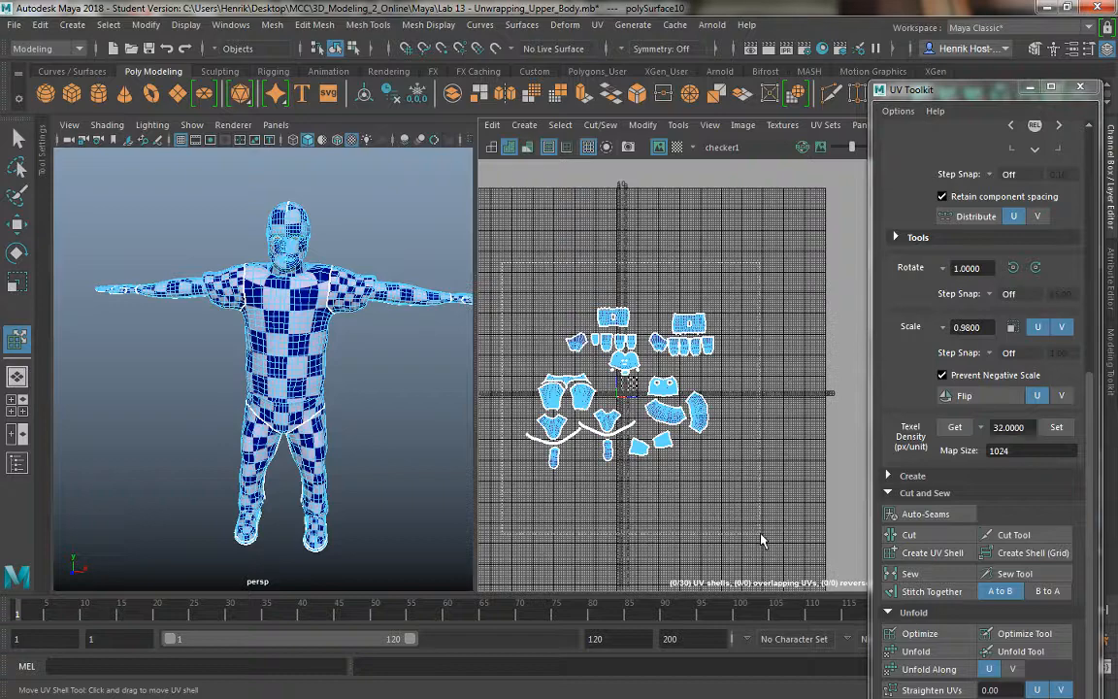
left_click_drag(684, 479, 529, 352)
key("r")
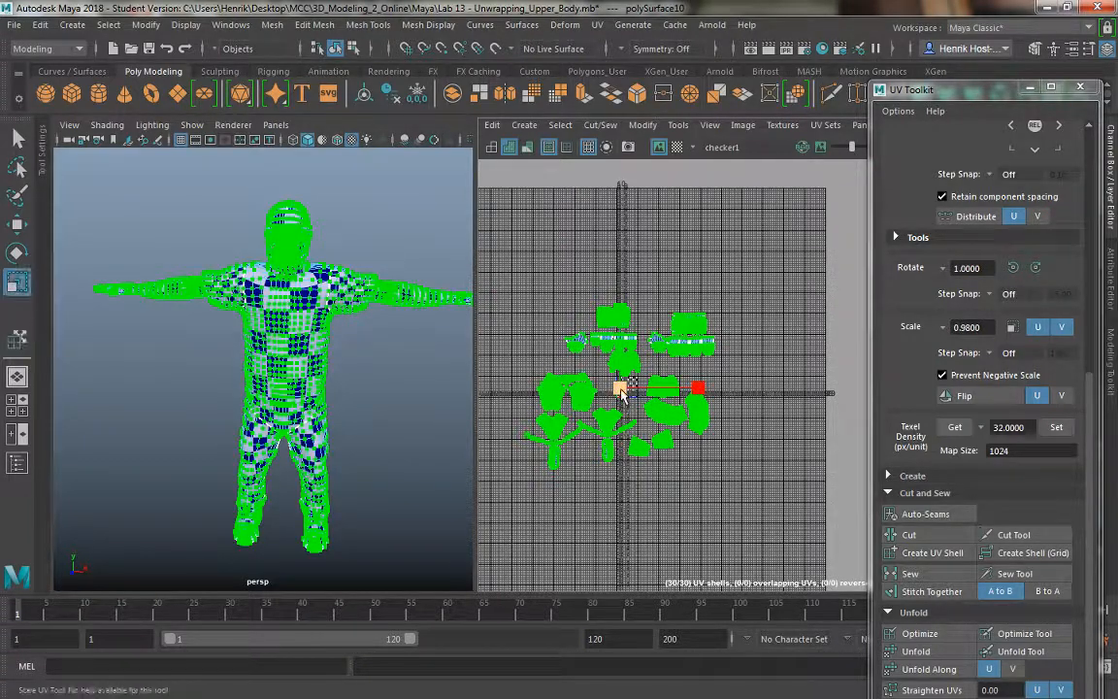
middle_click_drag(676, 429, 764, 478)
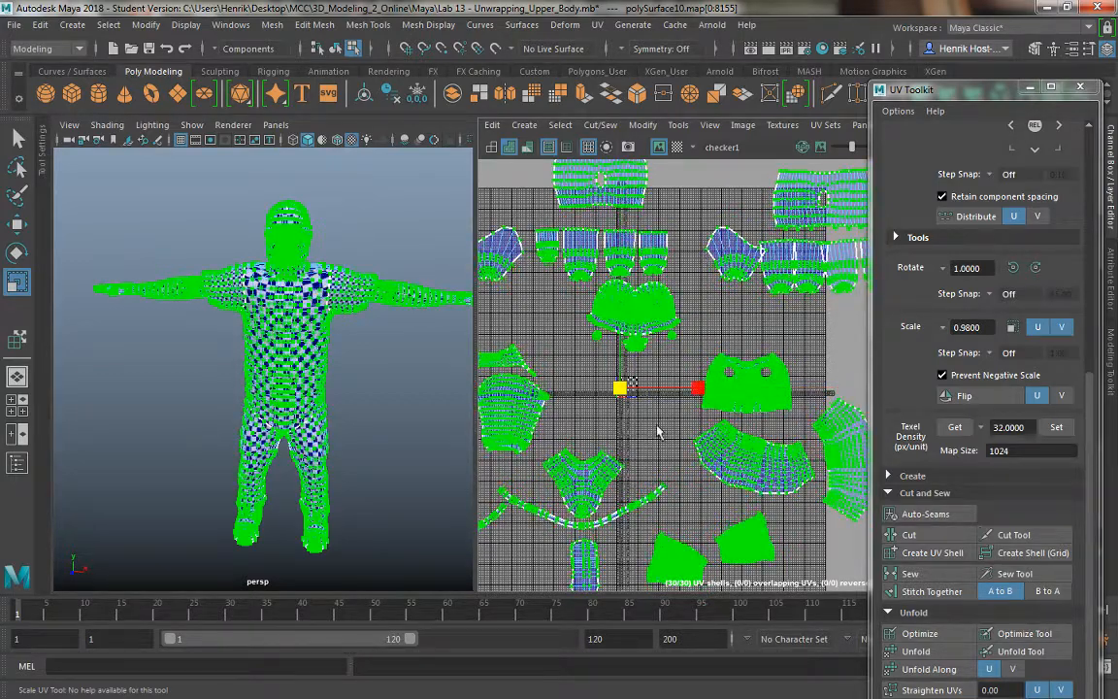
scroll(567, 289, "down", 3)
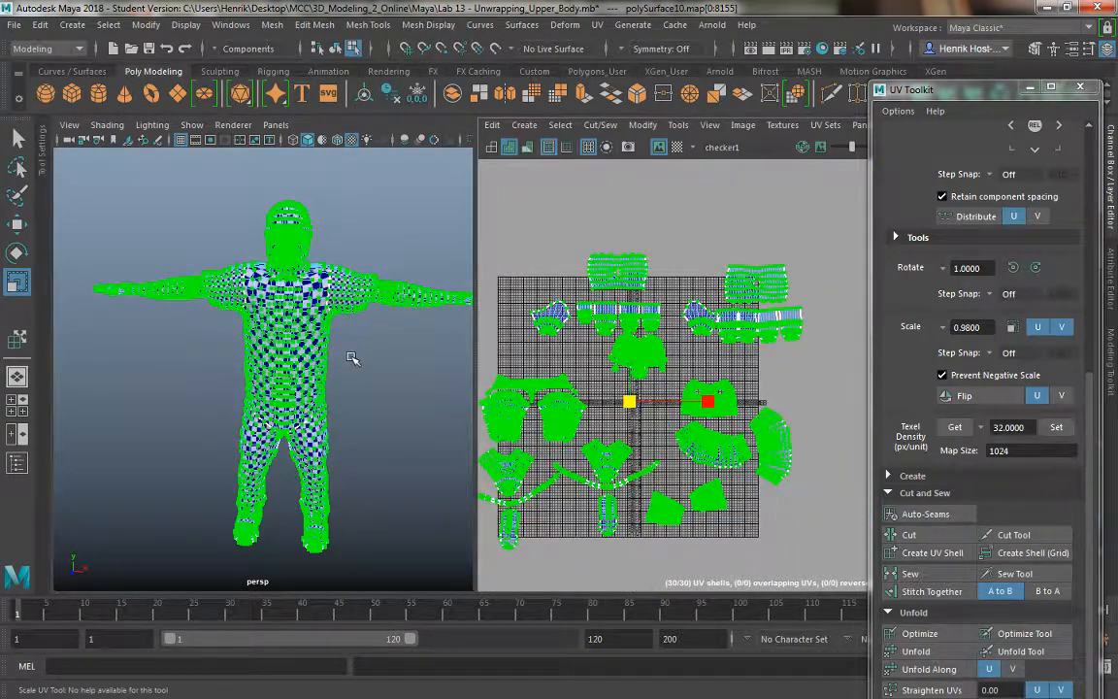
left_click_drag(353, 359, 371, 345, "alt")
right_click_drag(330, 299, 383, 199)
left_click(706, 223)
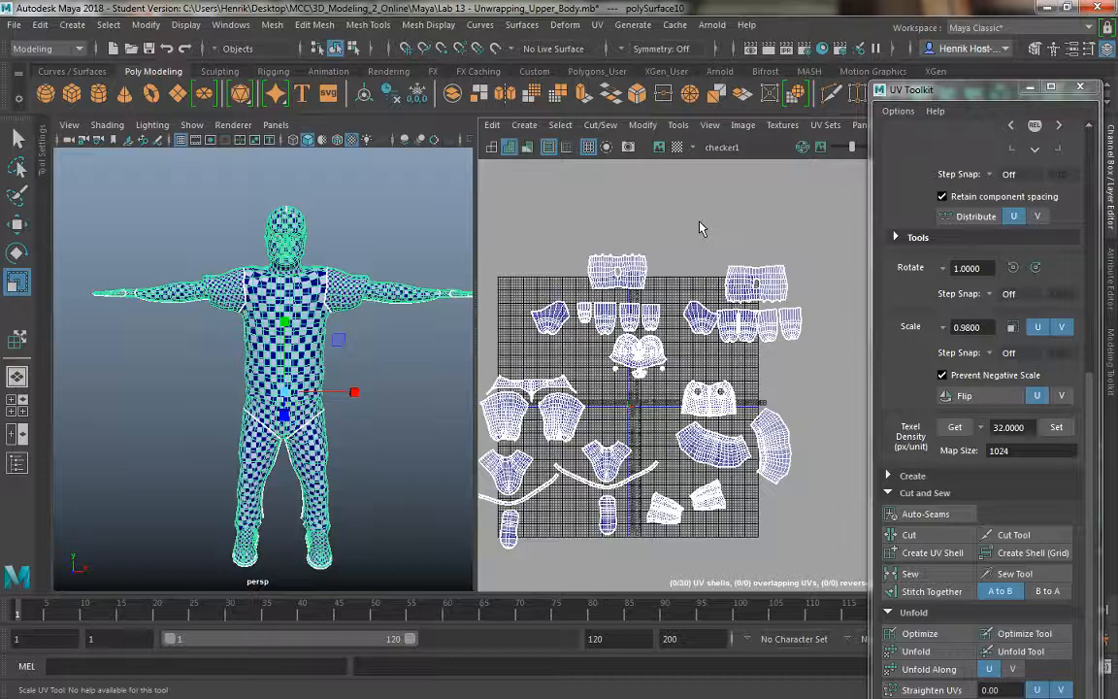
Step: Examine the enlarged UV shells and compare their size with the 0 to 1 checker tile
middle_click_drag(420, 275, 411, 240, "alt")
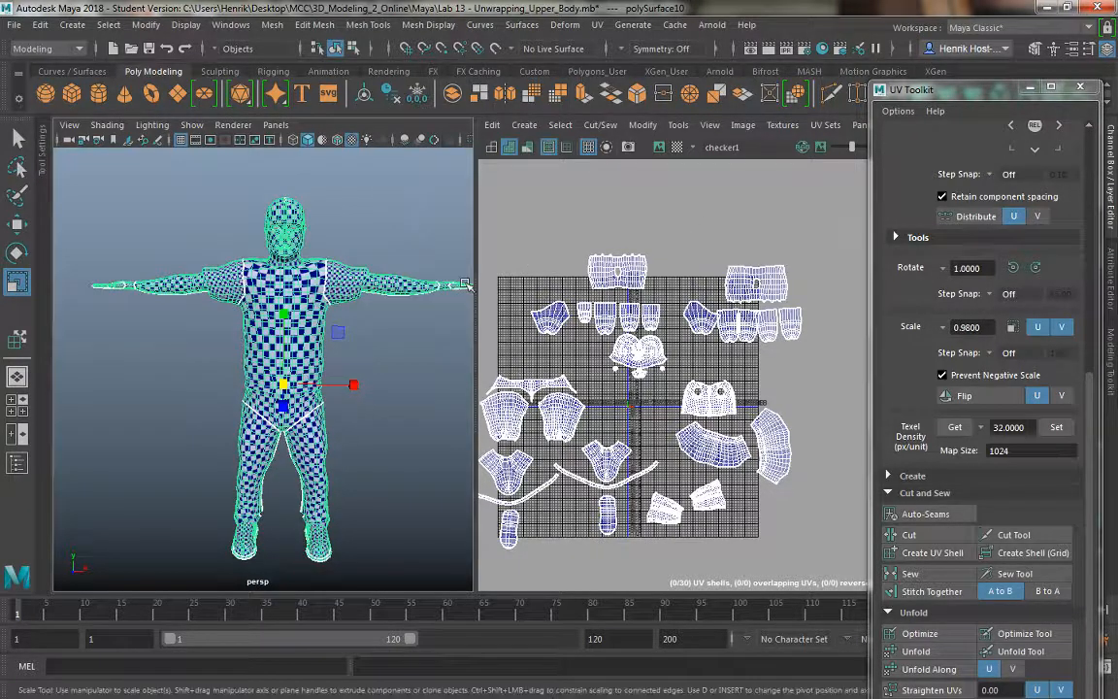
middle_click_drag(531, 277, 535, 269, "alt")
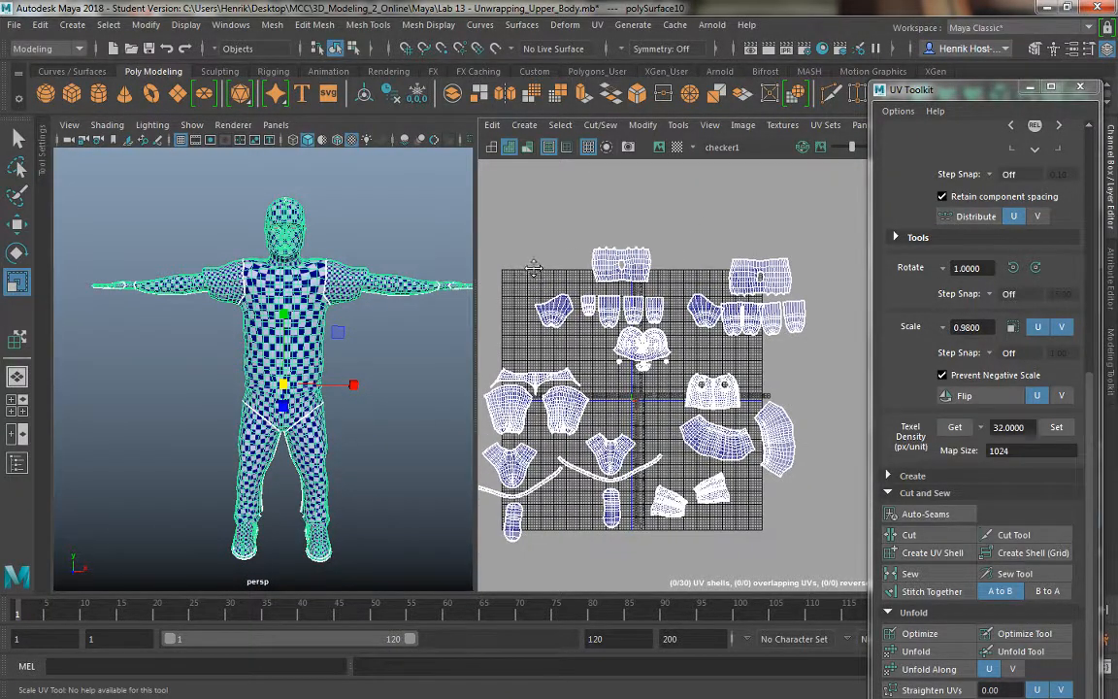
right_click_drag(535, 268, 524, 223, "alt")
middle_click_drag(606, 364, 643, 396, "alt")
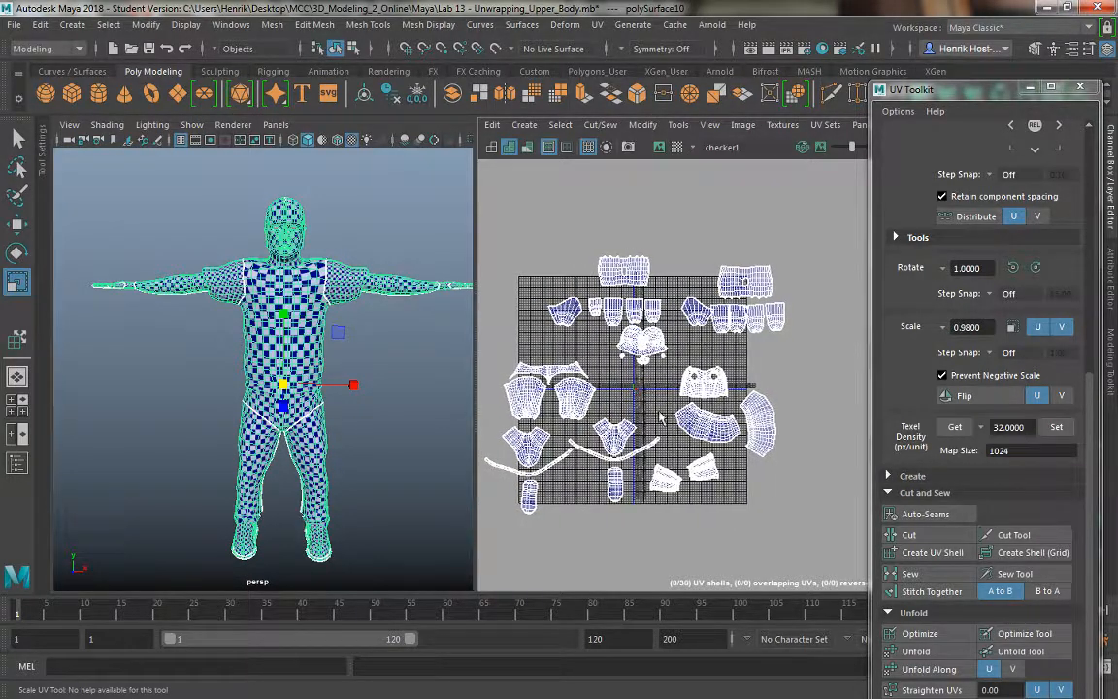
right_click_drag(648, 432, 618, 347, "alt")
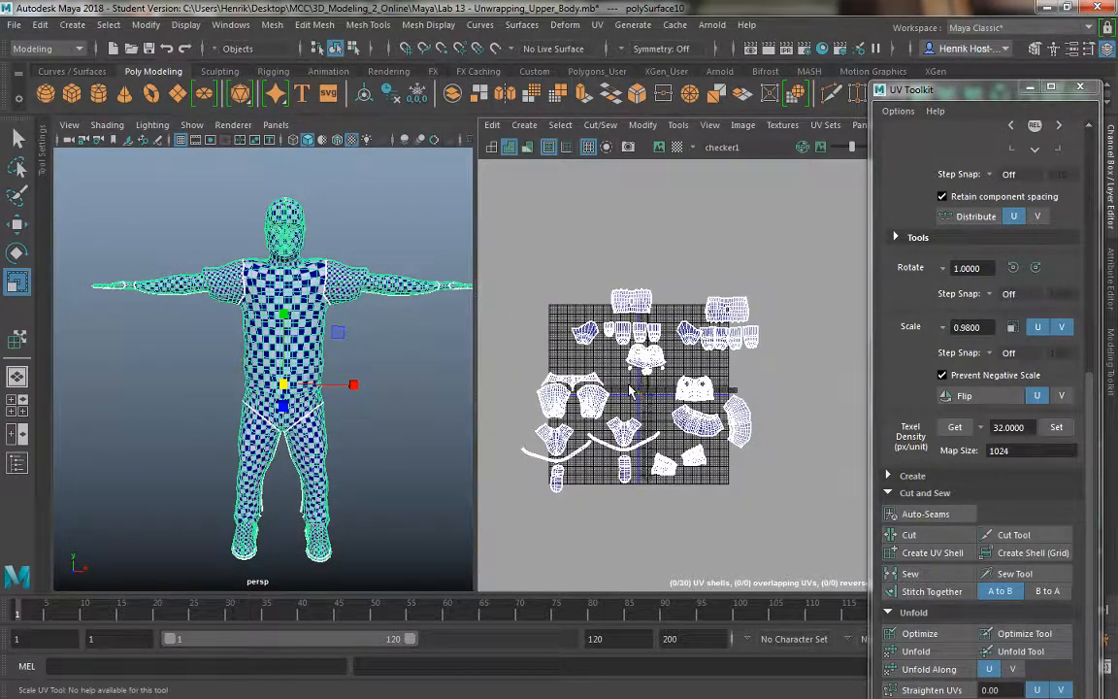
right_click_drag(641, 333, 685, 310, "alt")
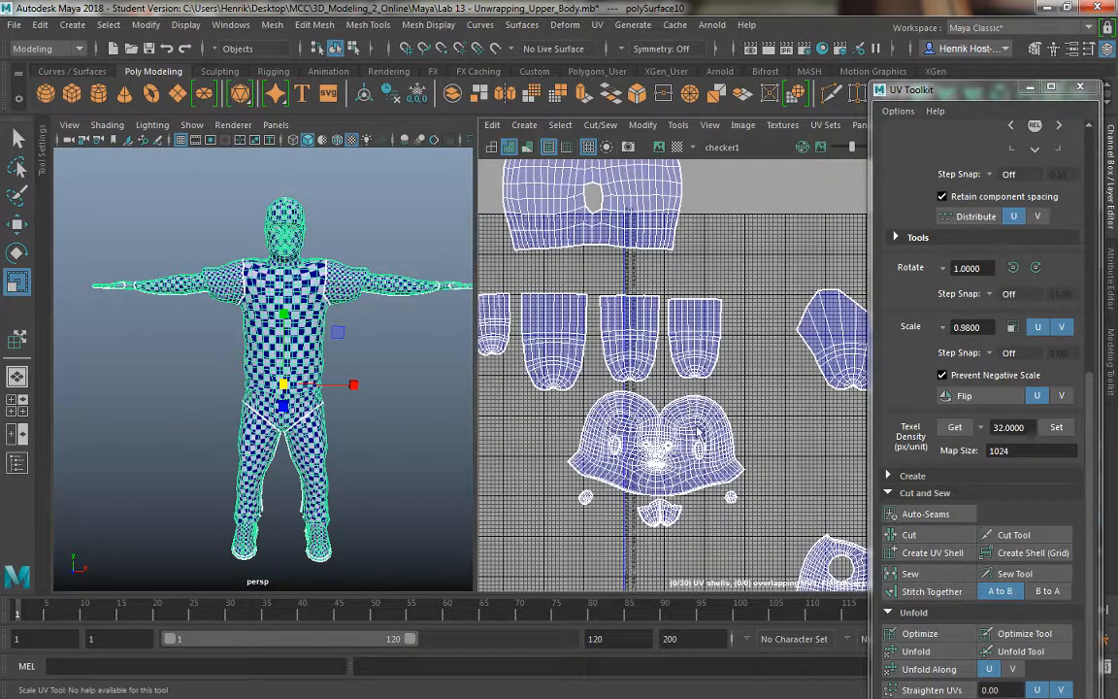
middle_click_drag(693, 422, 645, 243, "alt")
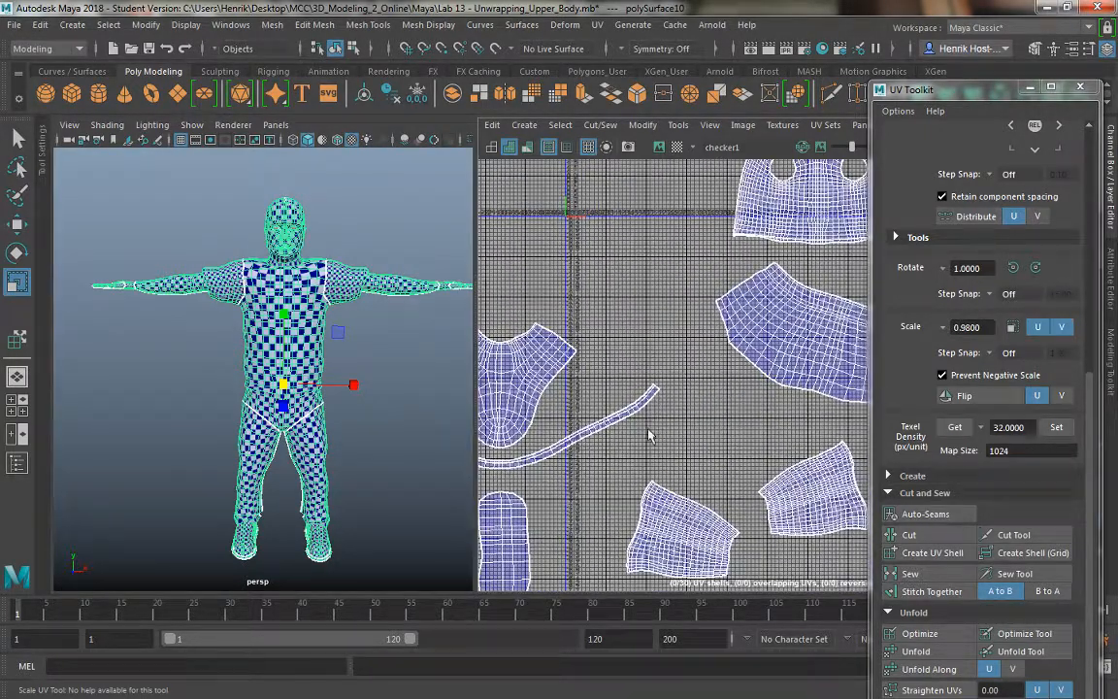
middle_click_drag(649, 435, 677, 529, "alt")
right_click_drag(603, 311, 644, 336, "alt")
middle_click_drag(643, 336, 615, 408, "alt")
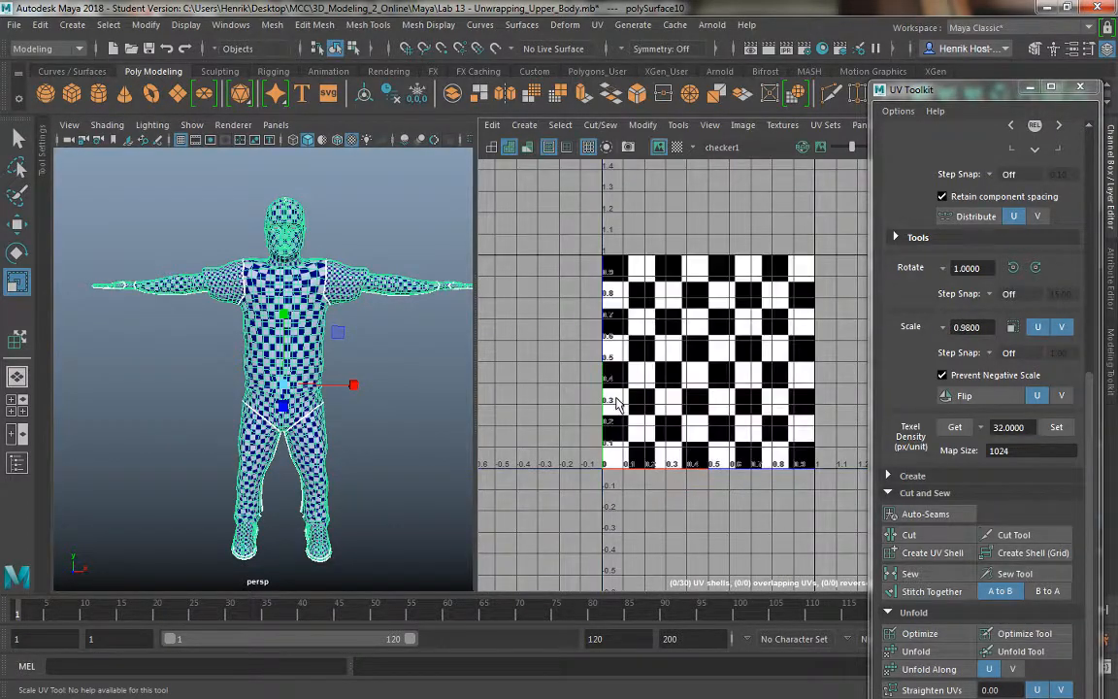
scroll(676, 416, "down", 5)
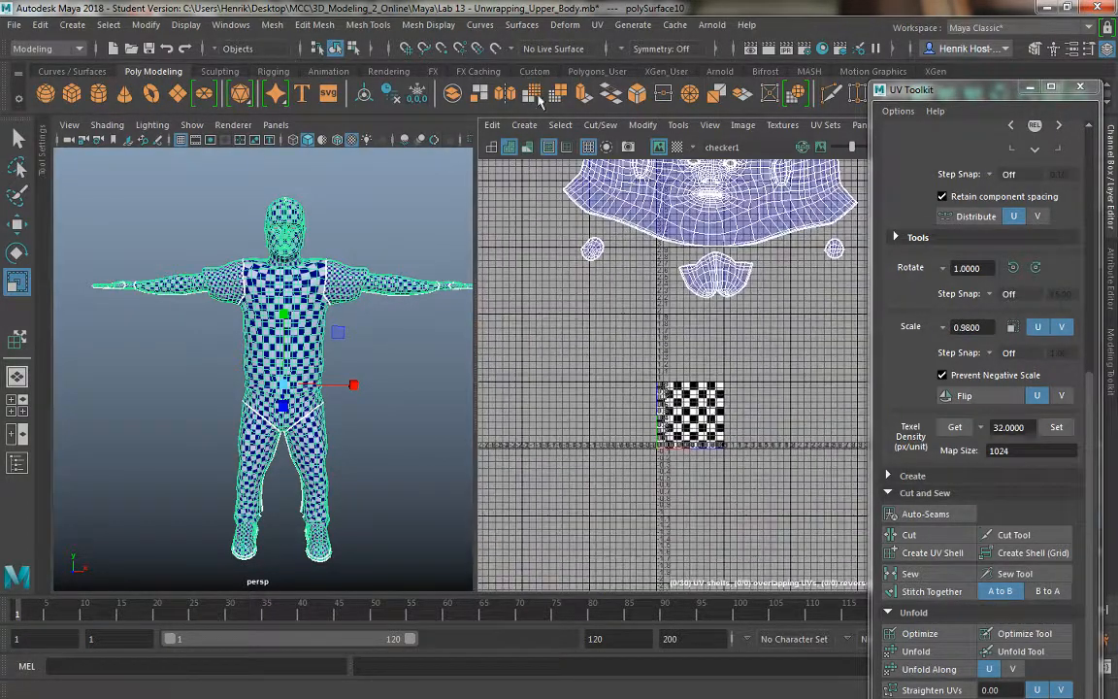
scroll(626, 264, "down", 1)
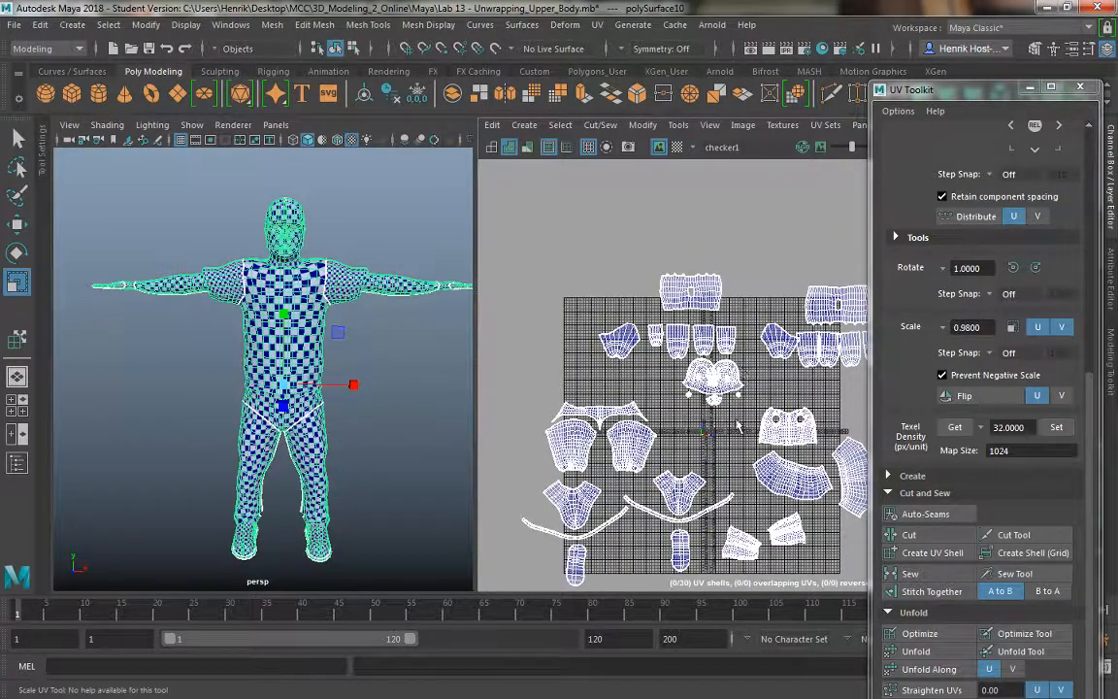
scroll(738, 425, "down", 4)
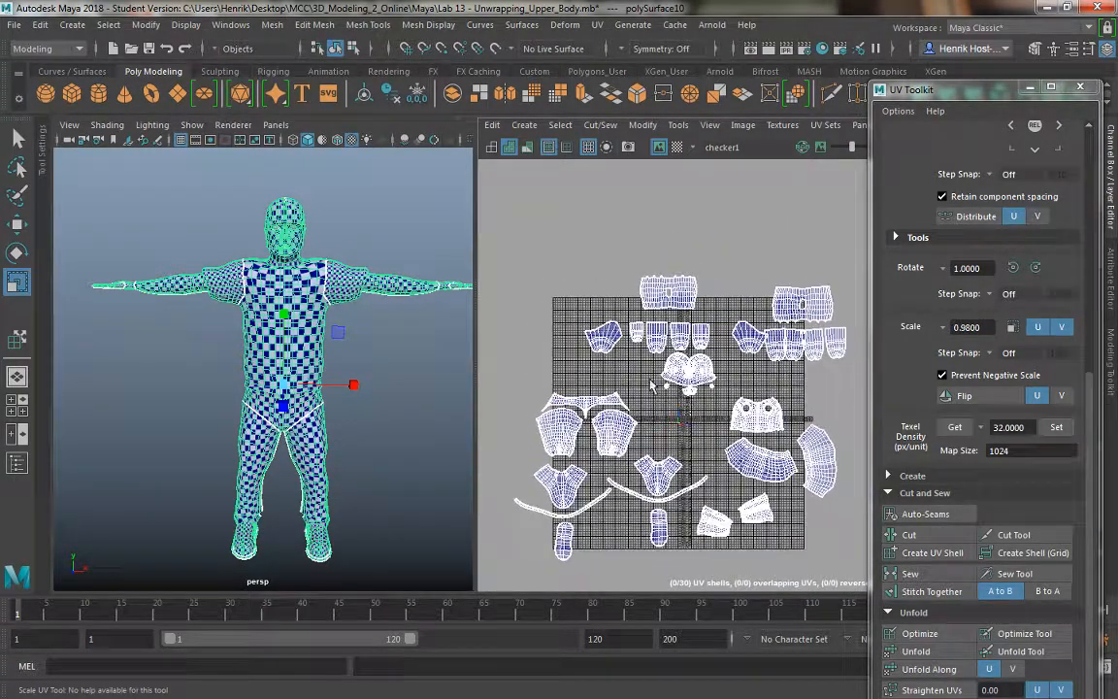
scroll(660, 407, "down", 3)
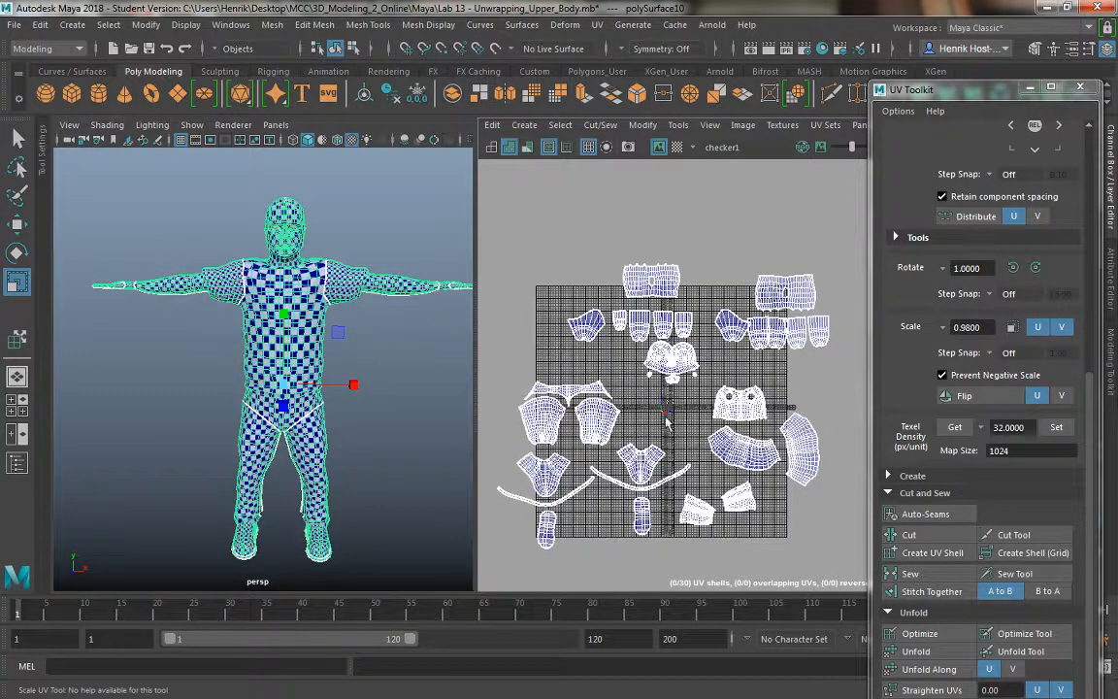
Step: Inspect the checker pattern on the character from several angles, comparing square sizes on the torso, arms, head and legs
left_click(192, 375)
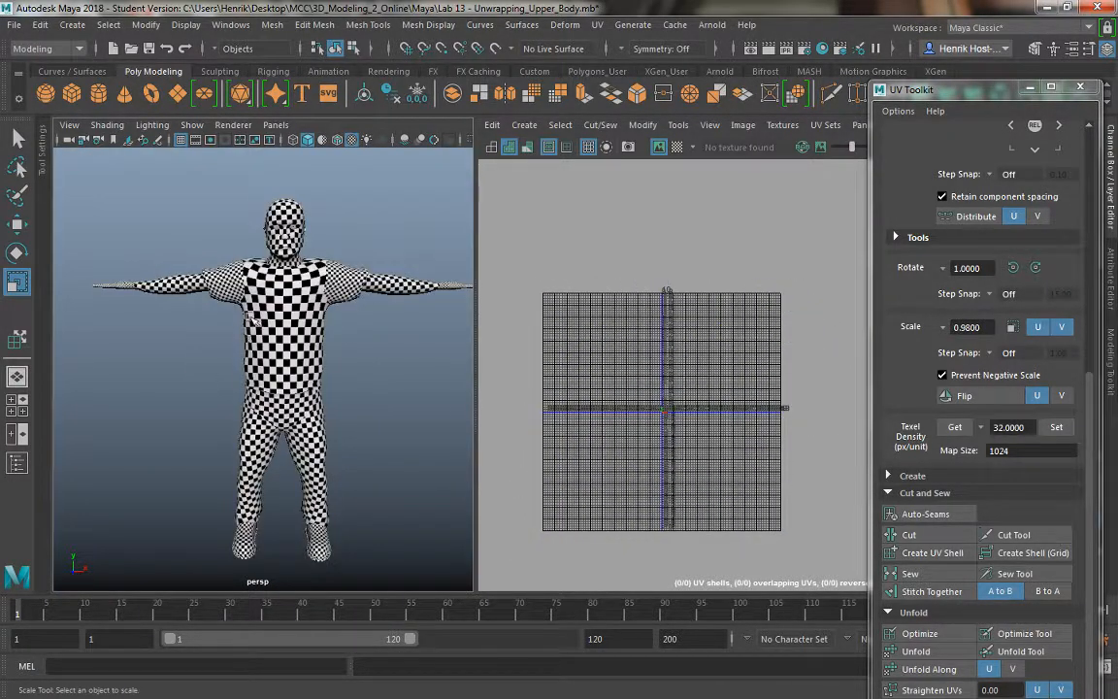
right_click_drag(250, 236, 254, 318)
left_click_drag(255, 318, 195, 279, "alt")
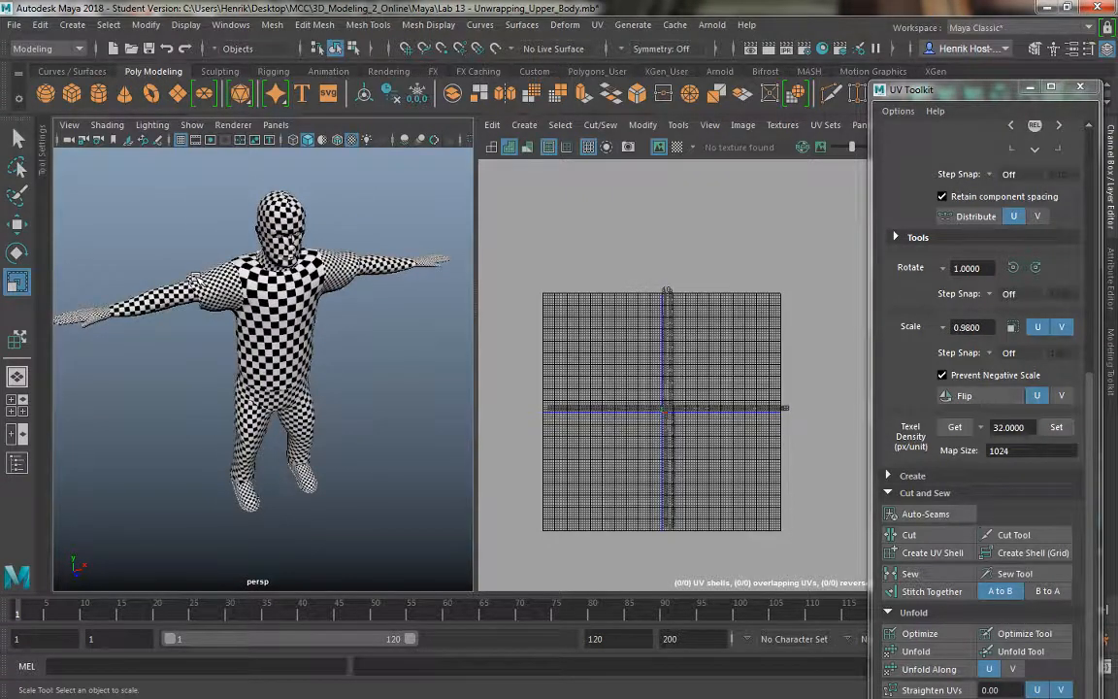
left_click_drag(291, 409, 241, 367, "alt")
right_click_drag(241, 367, 342, 540, "alt")
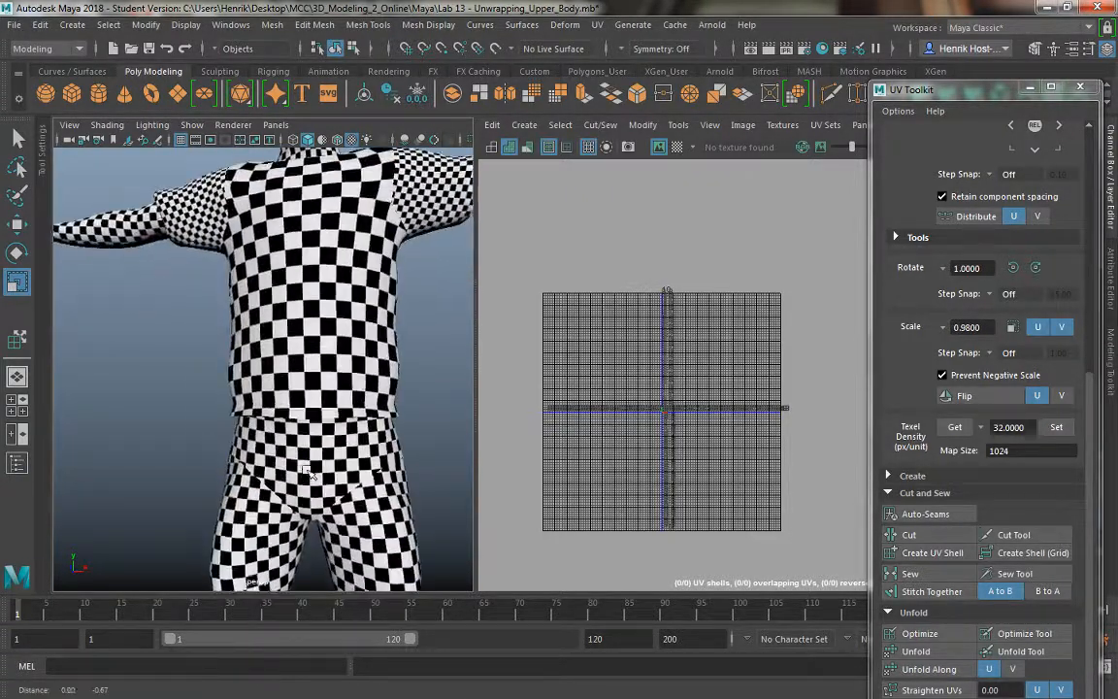
middle_click_drag(342, 539, 361, 243, "alt")
left_click(366, 436)
left_click_drag(312, 483, 364, 500, "alt")
middle_click_drag(355, 378, 335, 574, "alt")
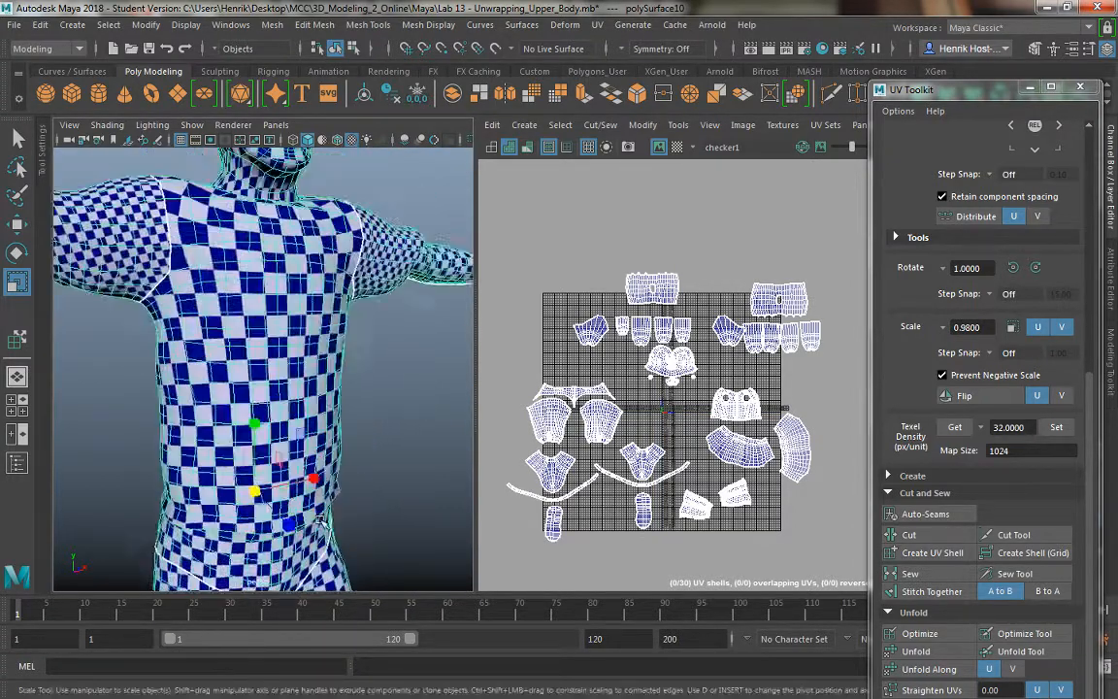
right_click_drag(388, 427, 377, 293, "alt")
left_click_drag(384, 291, 337, 303, "alt")
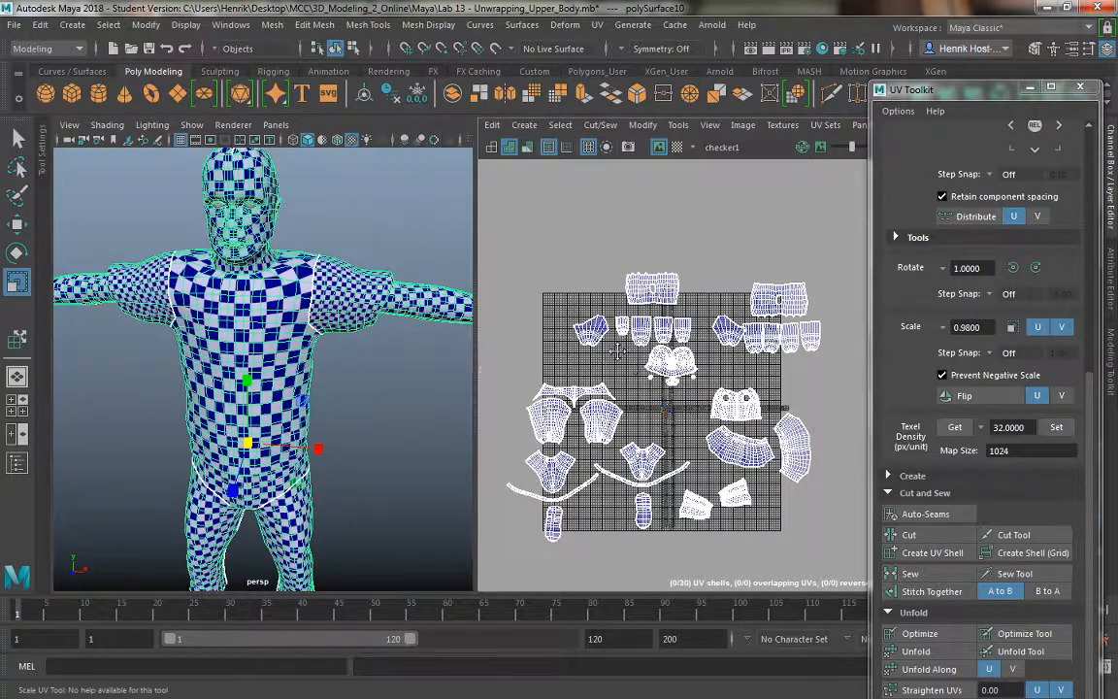
middle_click_drag(637, 374, 586, 344, "alt")
right_click_drag(586, 344, 622, 399, "alt")
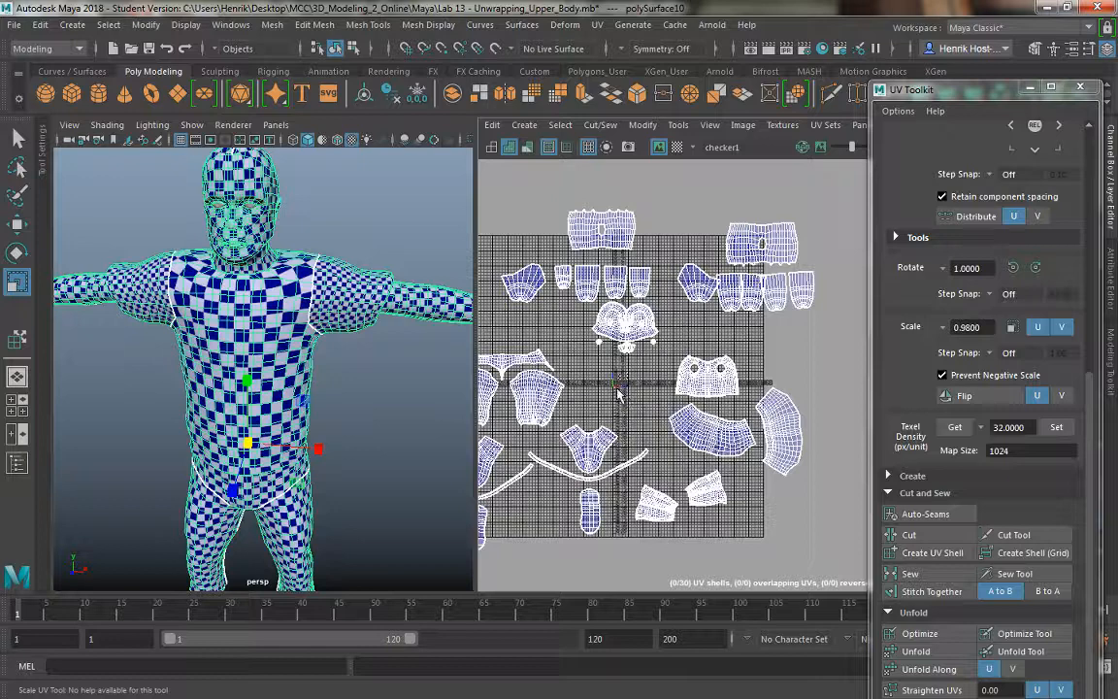
Step: Scale the torso UV shell up uniformly to match the arms' checker size and move it beyond the right side of the other shells
left_click(681, 127)
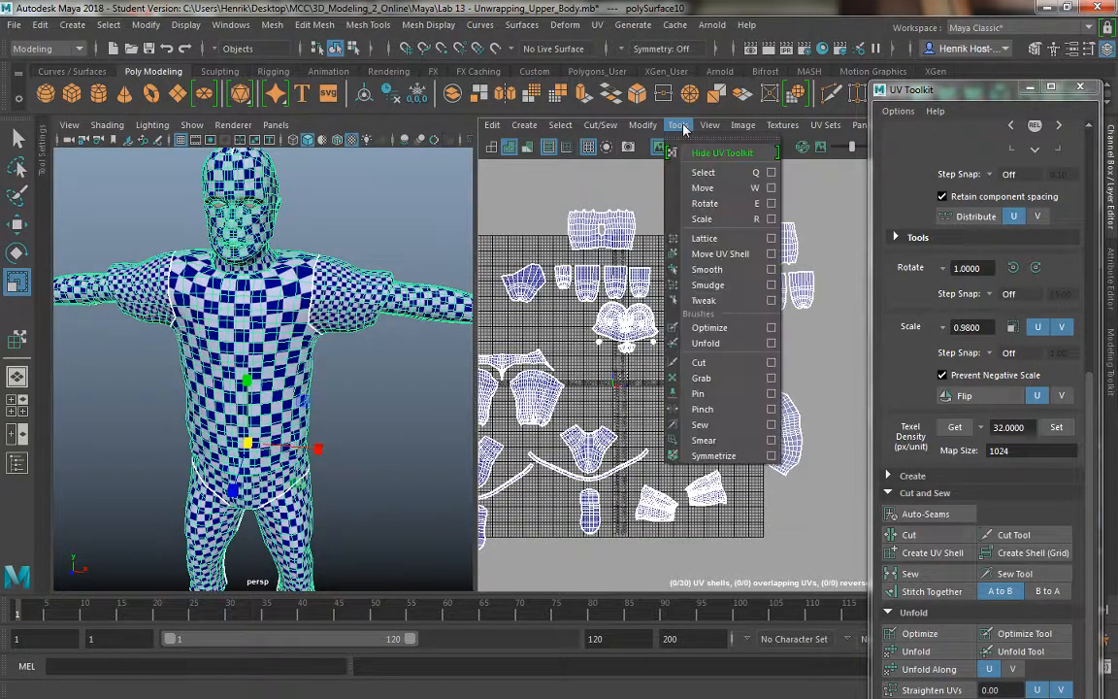
left_click(720, 253)
left_click(706, 382)
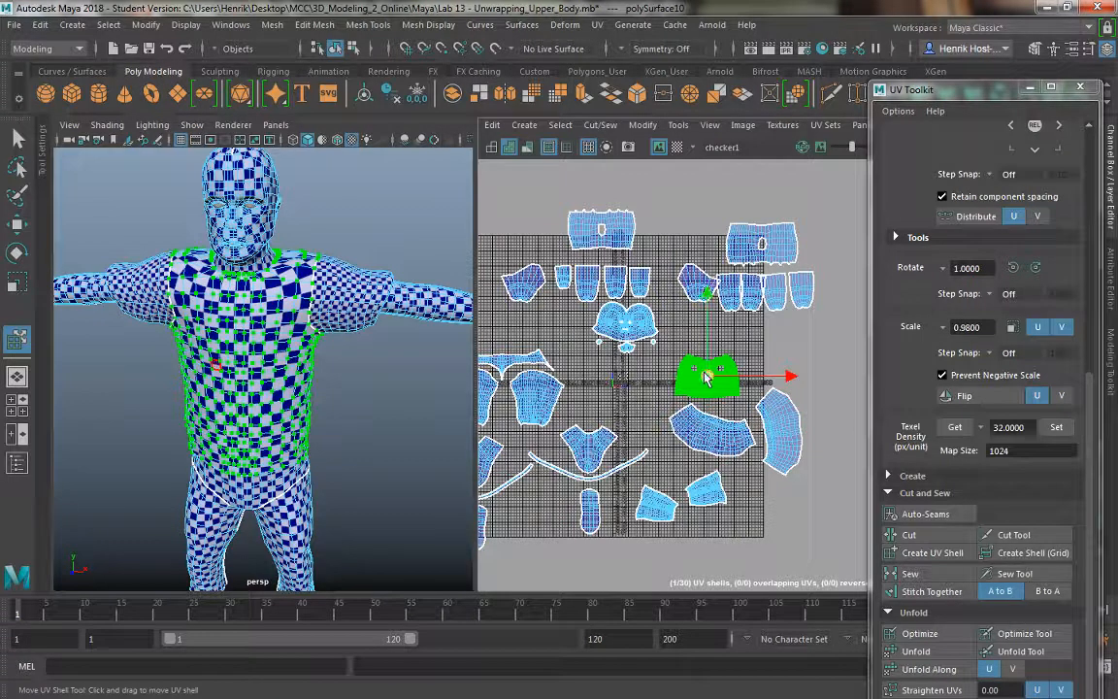
key("r")
left_click_drag(726, 396, 828, 457)
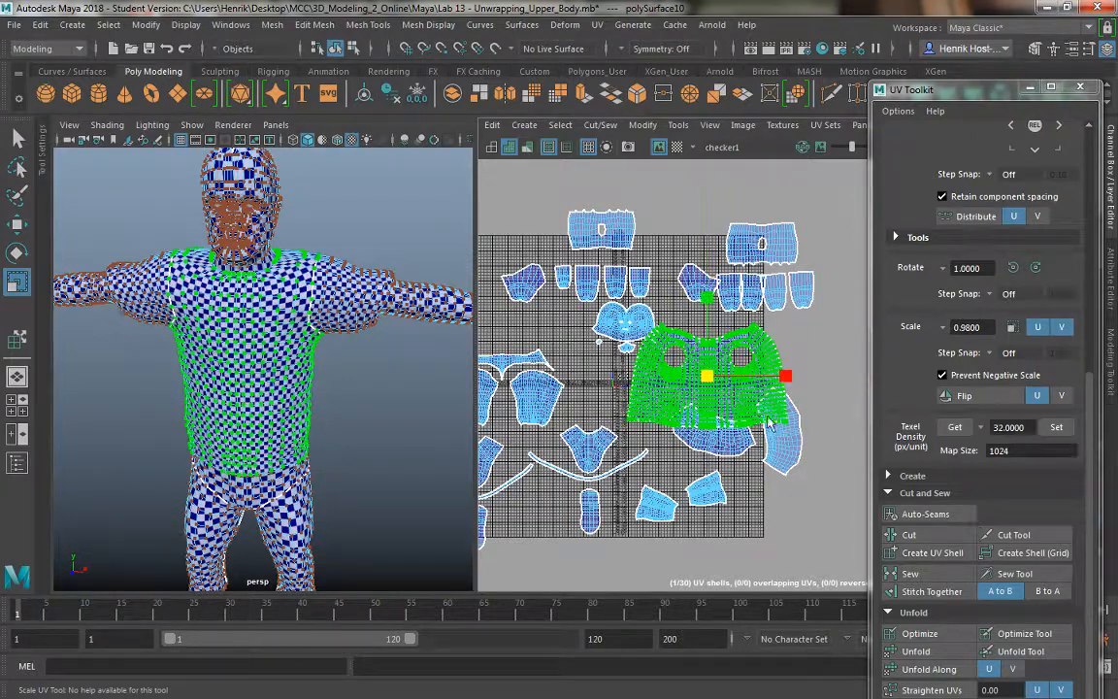
key("w")
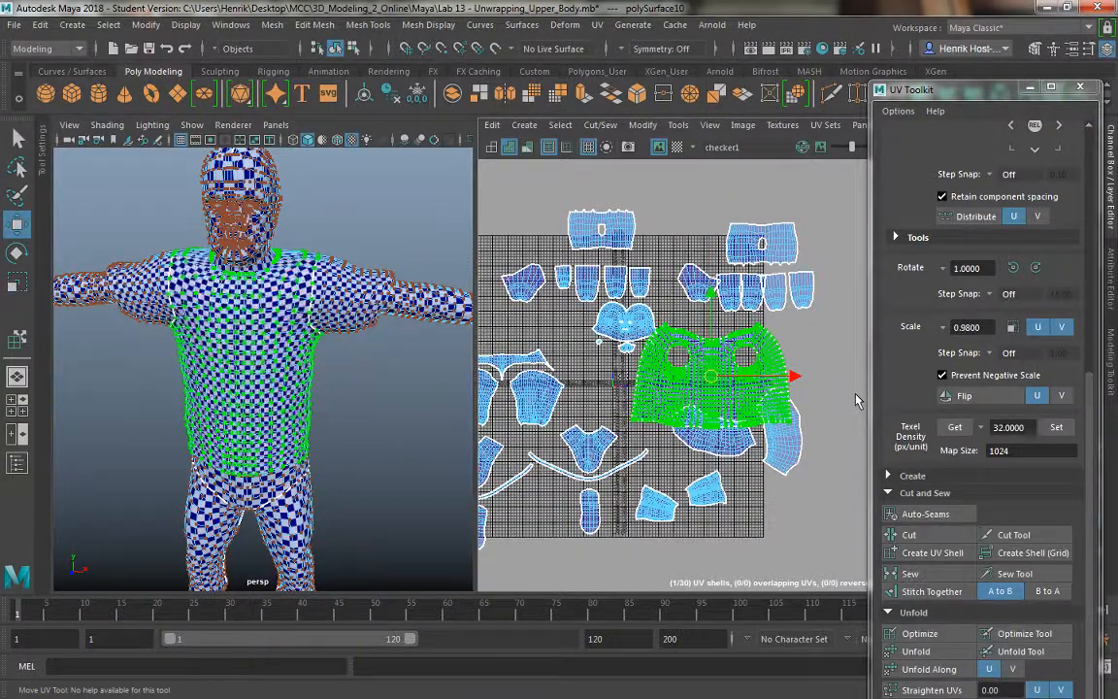
left_click_drag(708, 377, 901, 391)
Step: Return to object selection, deselect the character and inspect how the checker sizes match across the shoulder seam
left_click_drag(411, 369, 351, 359, "alt")
right_click_drag(320, 233, 385, 221)
left_click(388, 334)
scroll(295, 355, "up", 4)
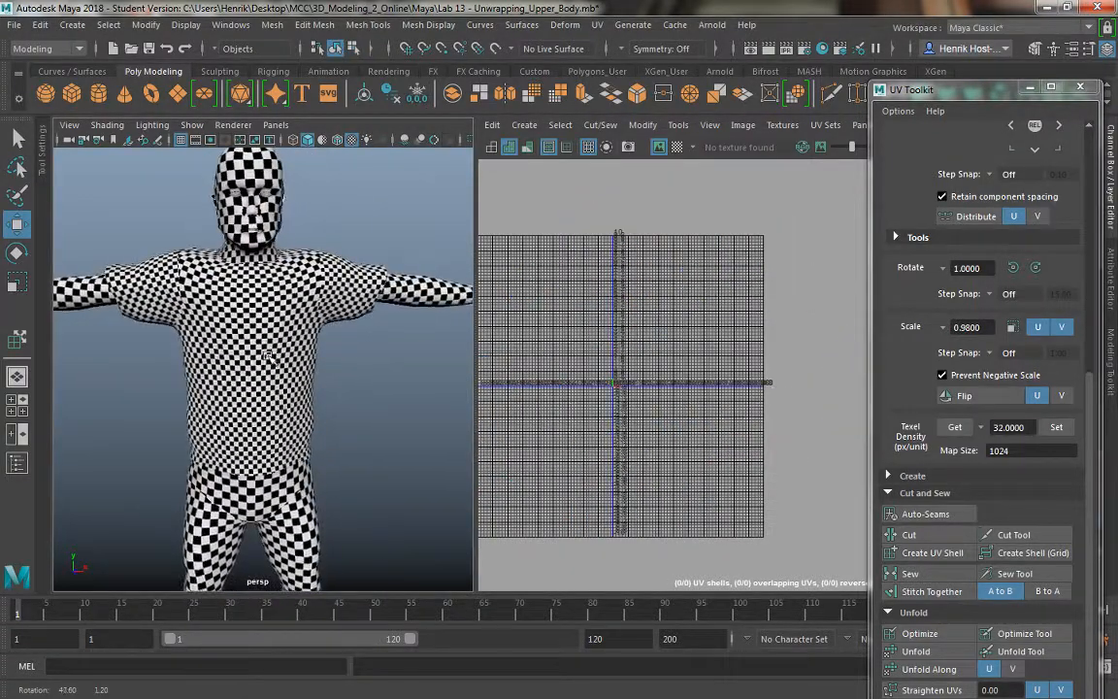
left_click_drag(279, 339, 248, 277, "alt")
right_click_drag(250, 283, 292, 324, "alt")
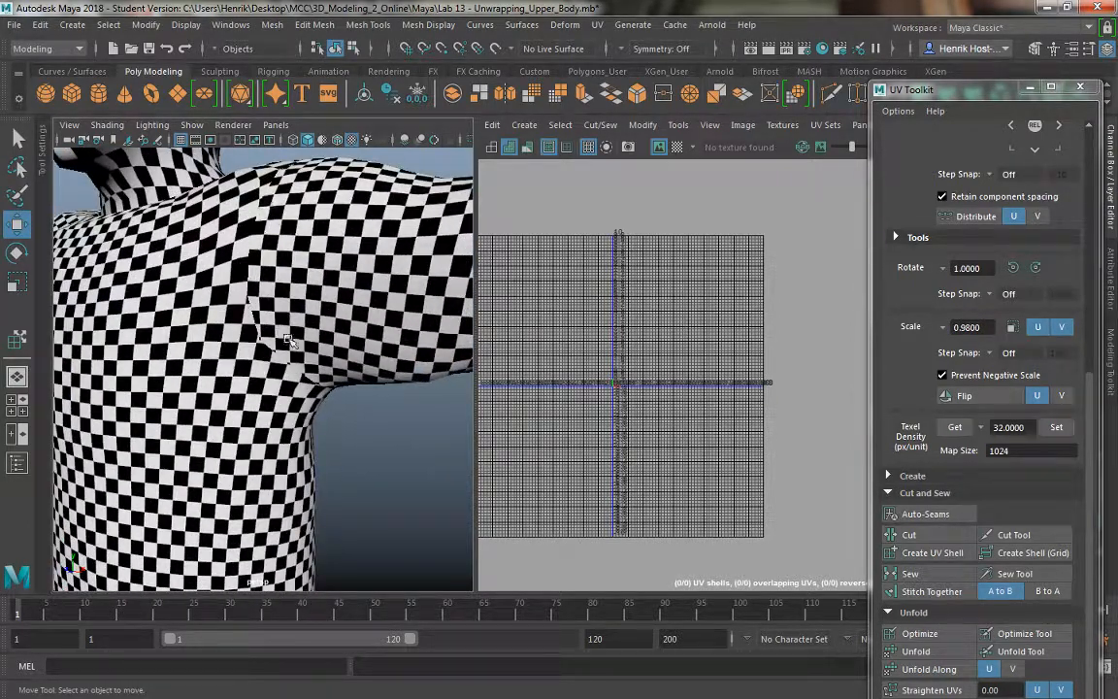
Step: Select the character's torso UV shell with the Move UV Shell tool and scale it up uniformly to shrink its checker squares
mouse_move(251, 303)
left_mouse_down("alt")
mouse_move(285, 376)
mouse_move(251, 299)
left_mouse_up("alt")
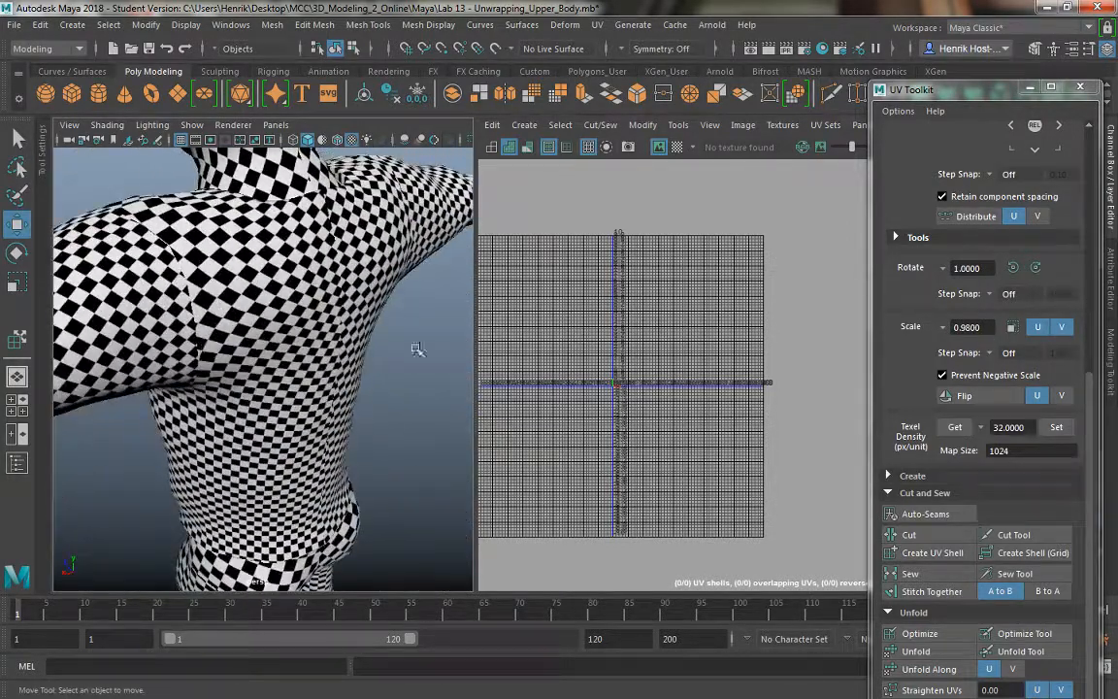
left_click(249, 300)
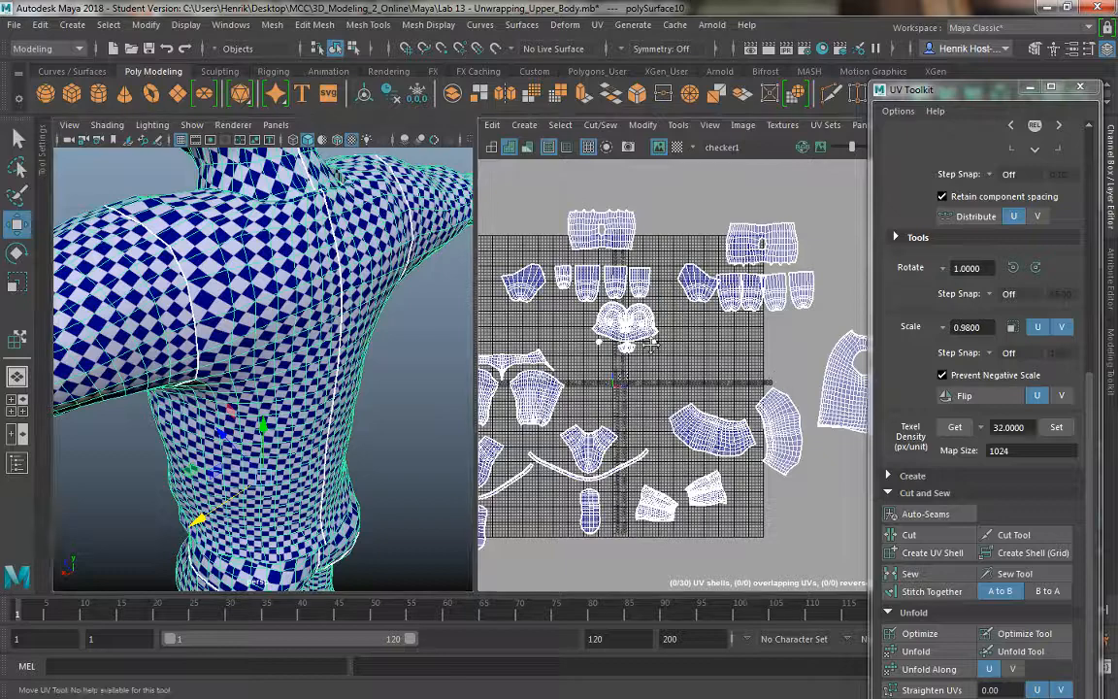
middle_click_drag(777, 377, 627, 350, "alt")
left_click(677, 125)
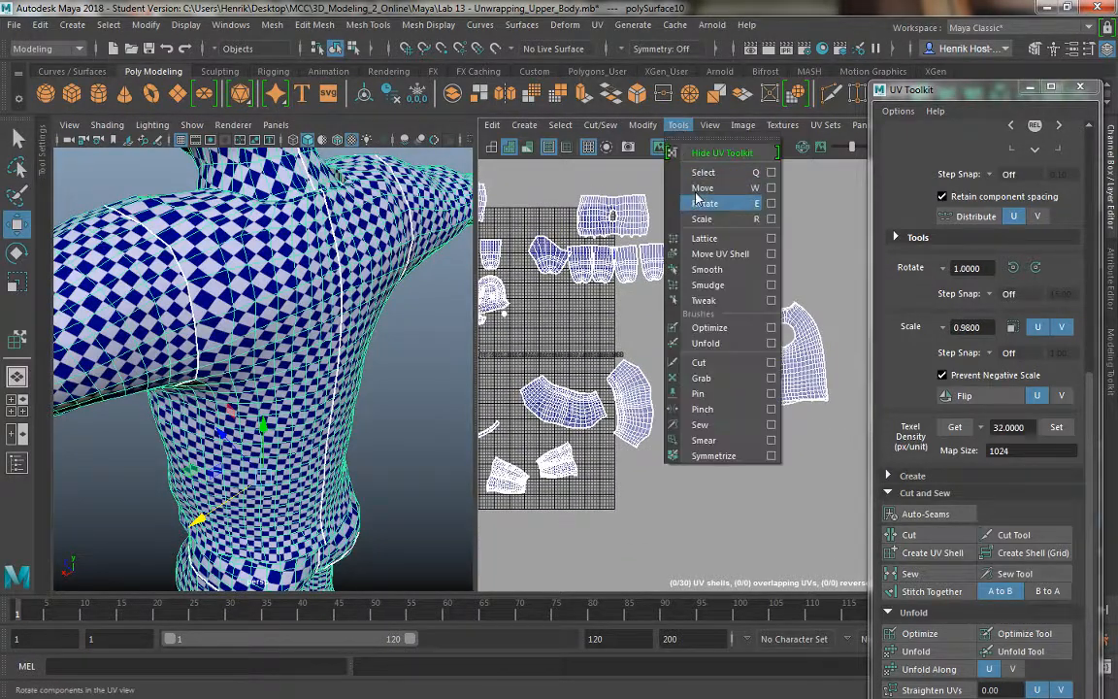
left_click(720, 253)
left_click(748, 369)
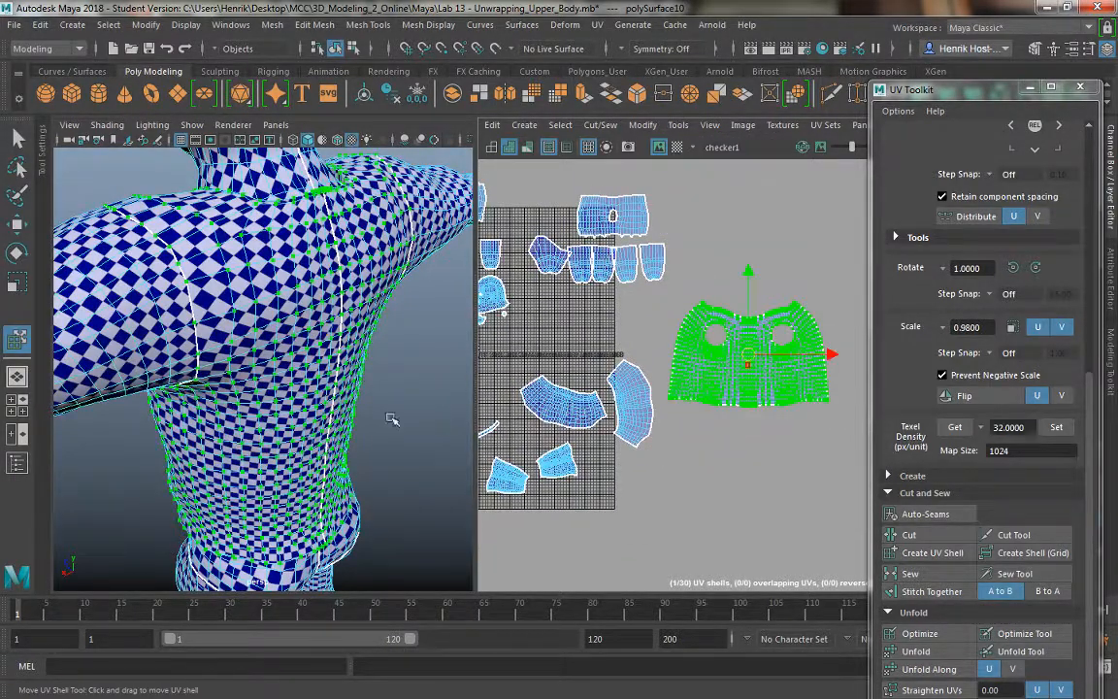
key("f")
left_click_drag(399, 285, 381, 350, "alt")
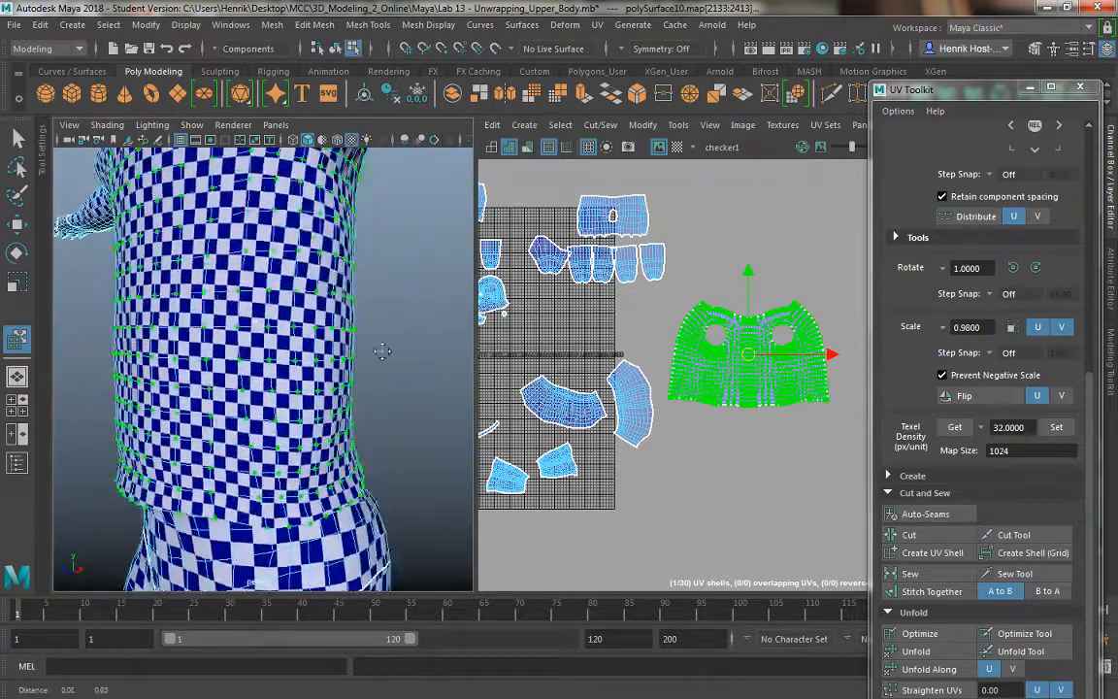
right_click_drag(381, 350, 364, 275, "alt")
middle_click_drag(364, 275, 322, 340, "alt")
key("r")
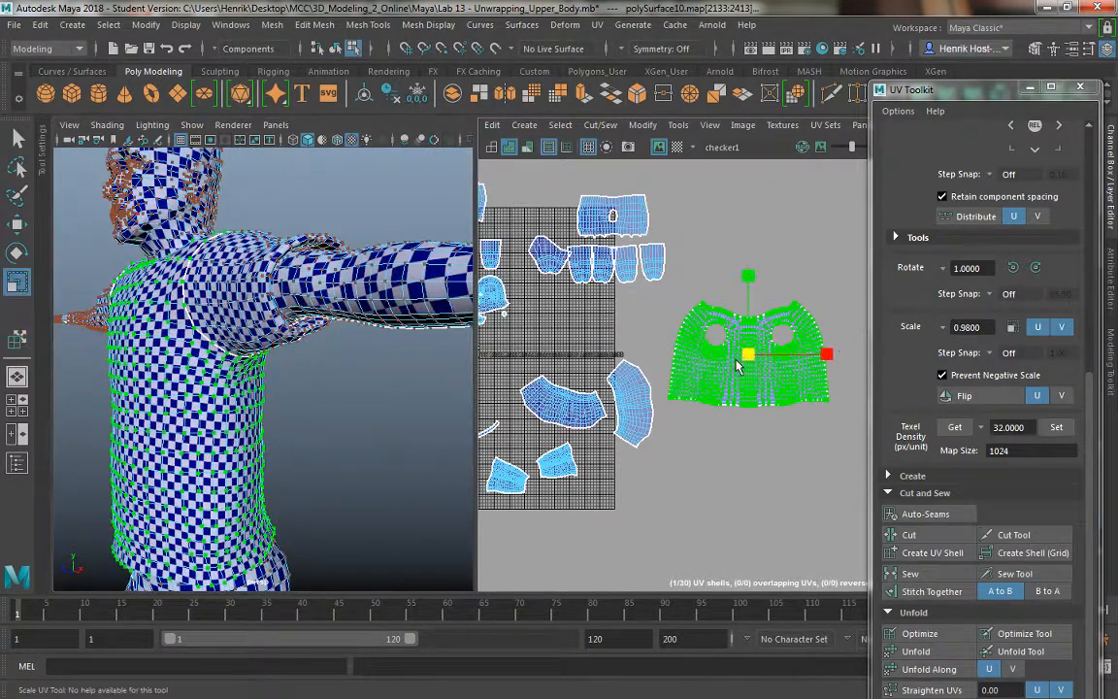
left_click_drag(752, 359, 767, 371)
Step: Compare the checker squares across the shoulder seam and scale the torso UV shell up slightly more to match the sleeve
left_click_drag(320, 321, 279, 273, "alt")
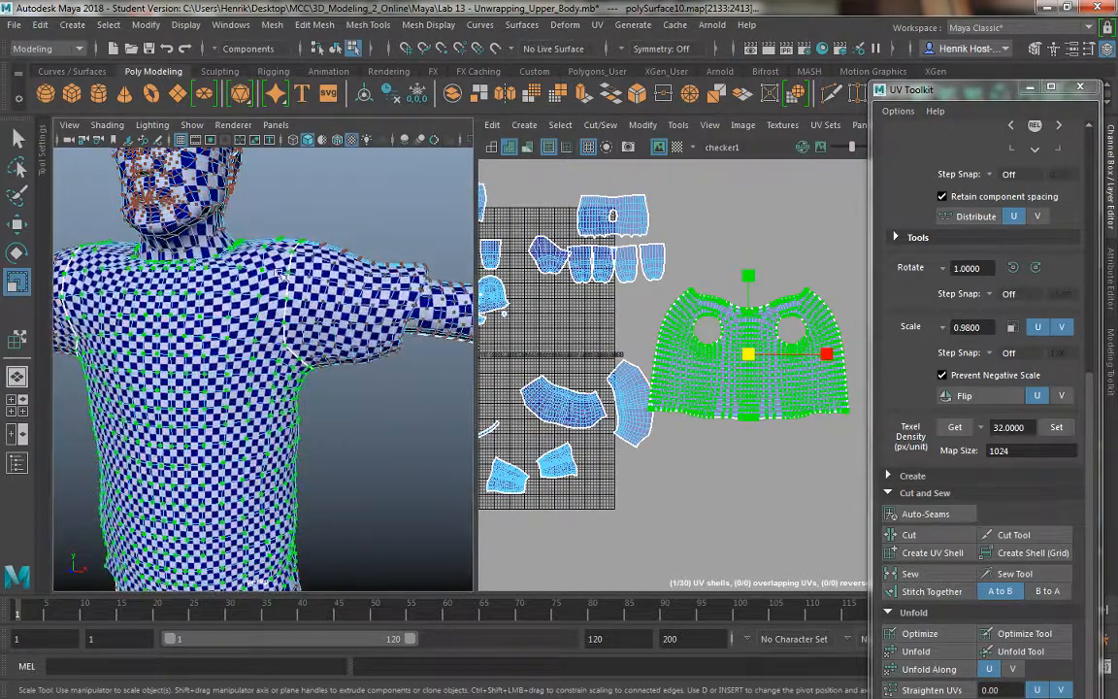
right_click_drag(300, 297, 330, 308, "alt")
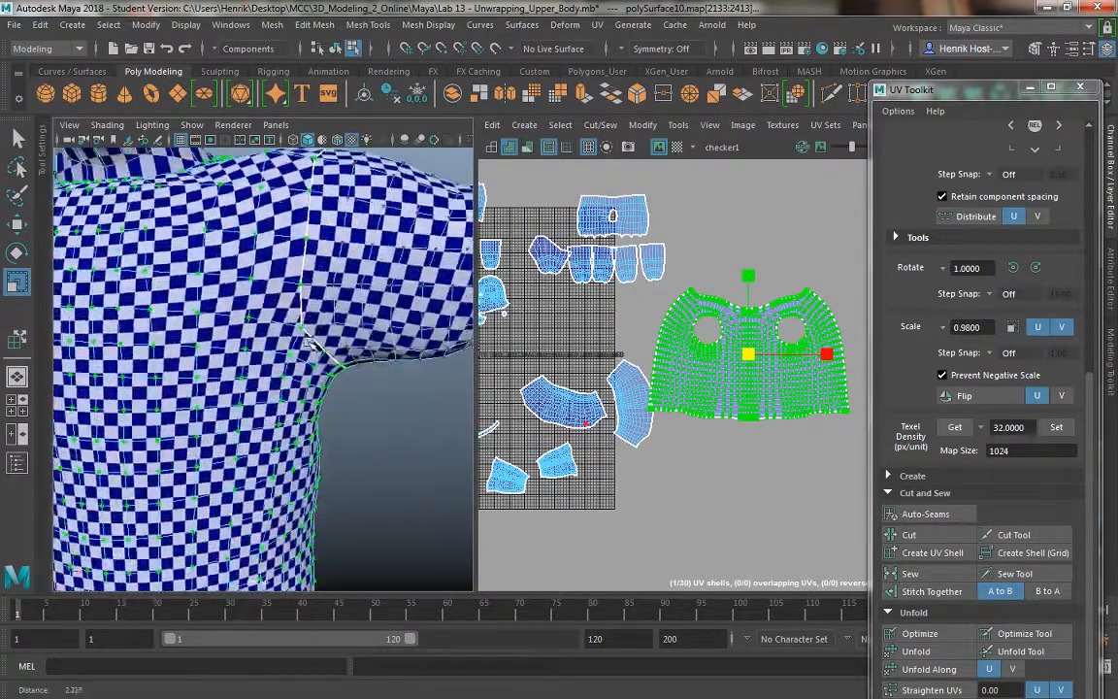
left_click_drag(291, 301, 262, 306, "alt")
right_click_drag(254, 303, 284, 309, "alt")
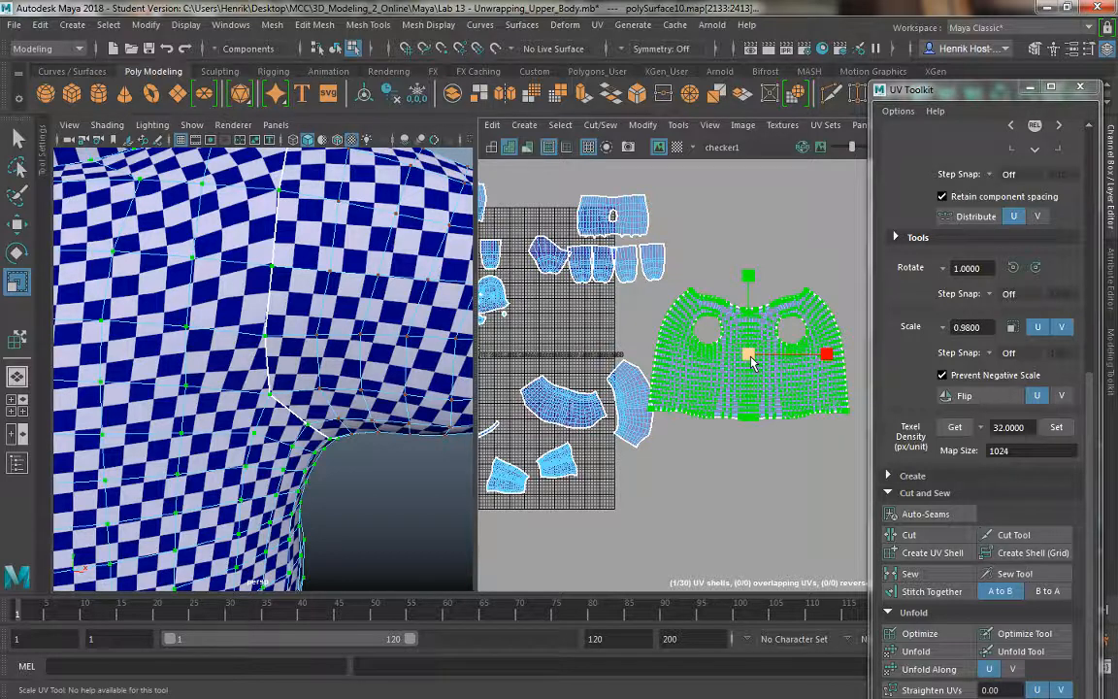
left_click_drag(752, 361, 758, 365)
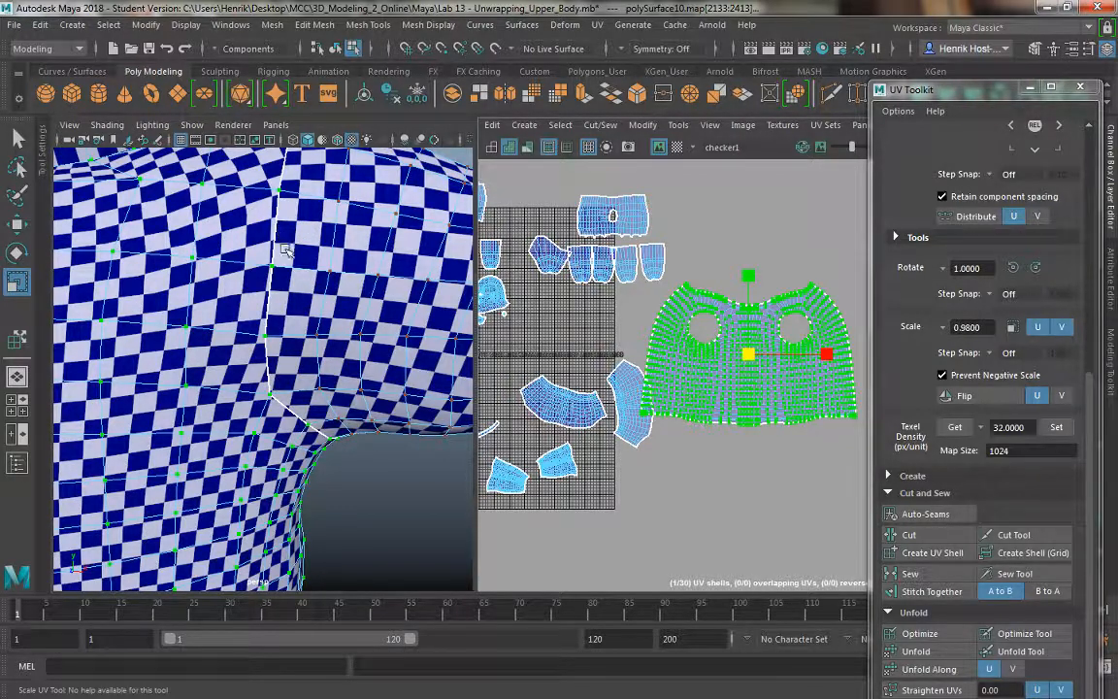
Step: Move the enlarged torso UV shell diagonally down and away from the neighbouring sleeve shell so they no longer overlap
left_click_drag(288, 335, 243, 296, "alt")
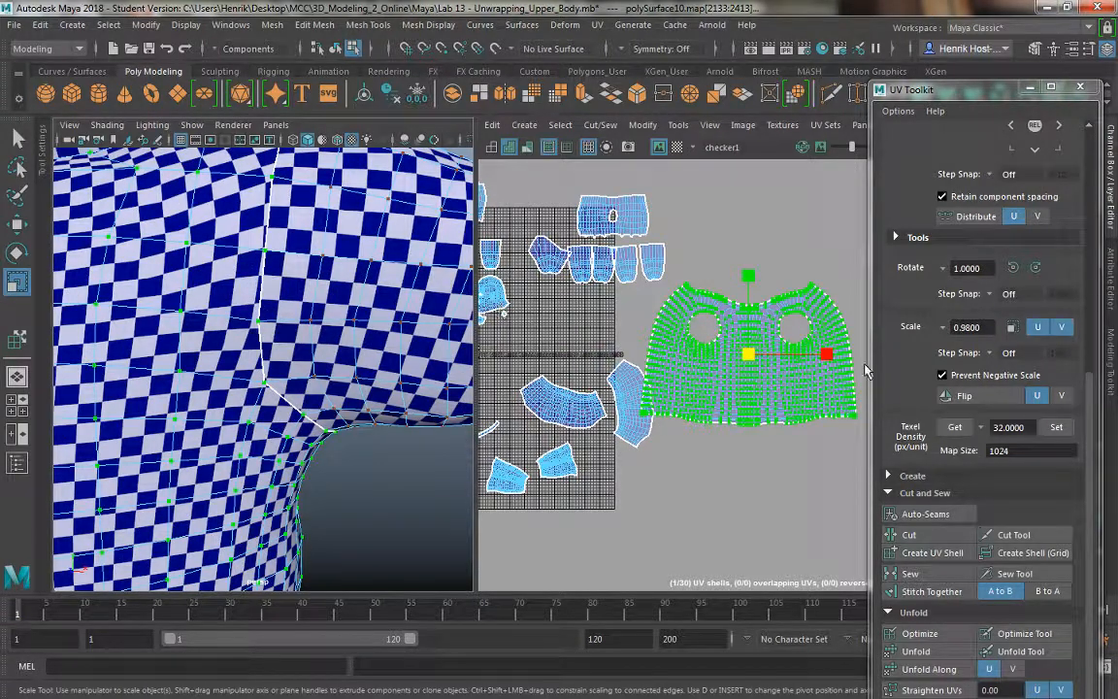
key("w")
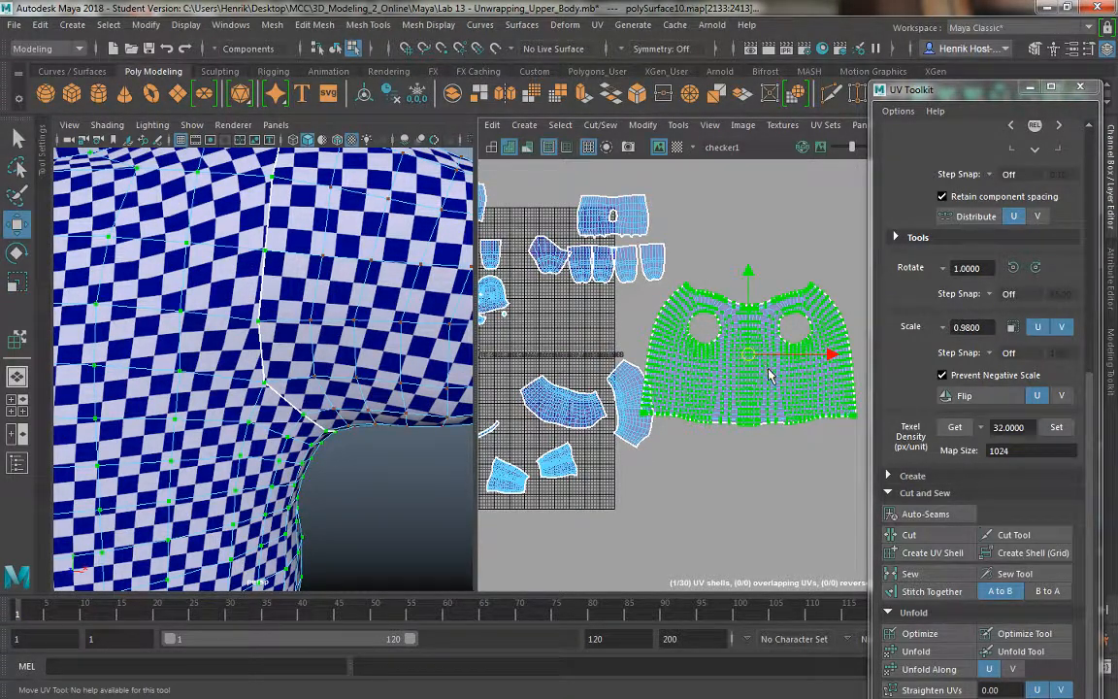
left_click_drag(748, 355, 772, 374)
Step: Return to object selection, deselect the character and inspect the checker pattern across the chest, shoulders and arms
scroll(279, 291, "down", 8)
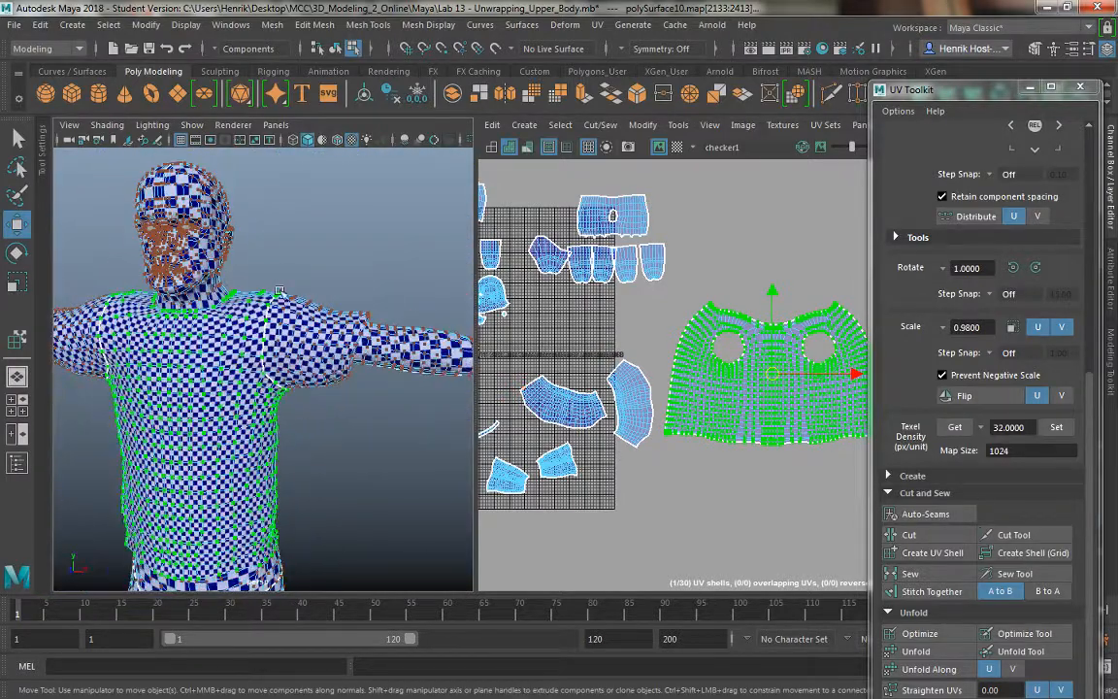
left_click_drag(279, 290, 234, 302, "alt")
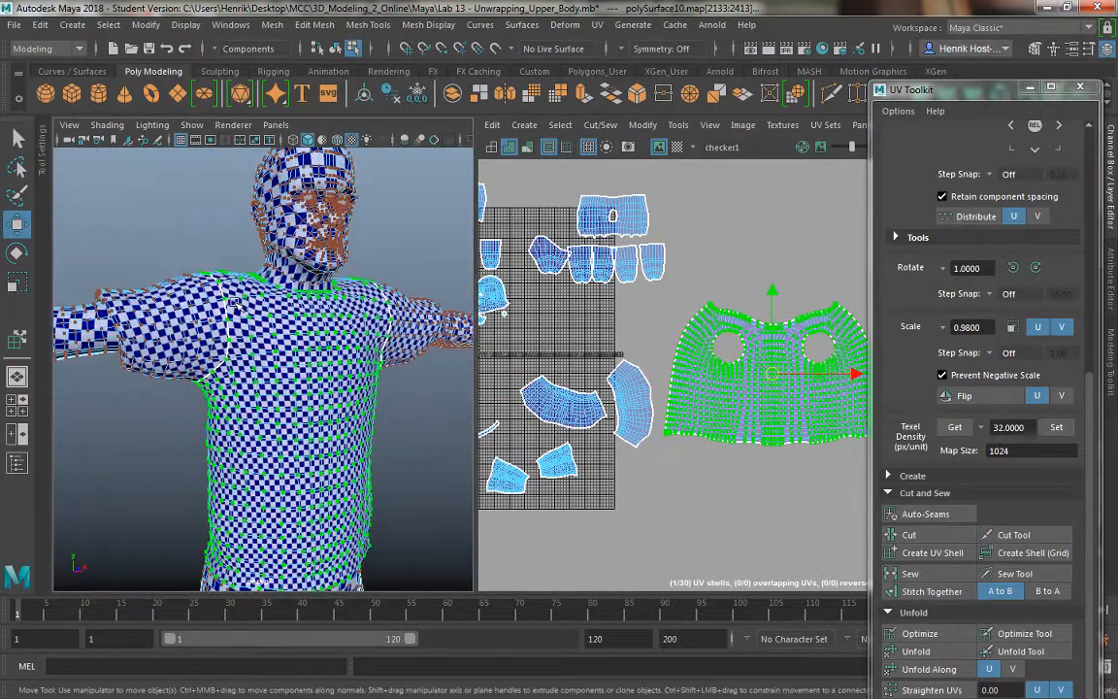
right_click_drag(234, 301, 292, 216)
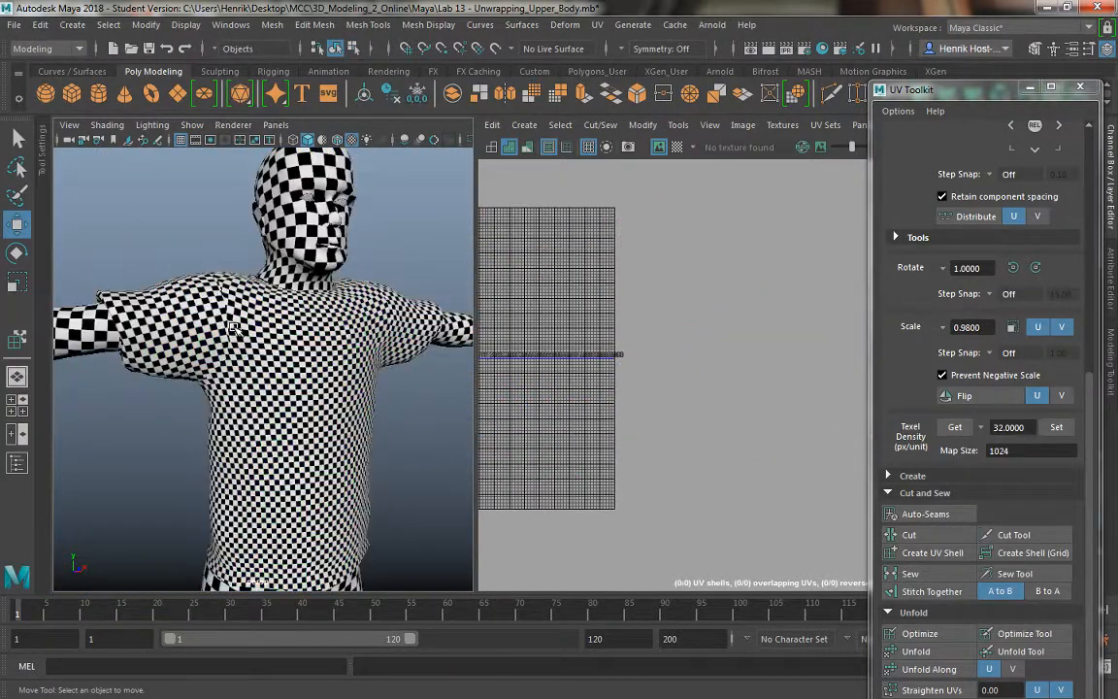
left_click_drag(230, 326, 306, 393, "alt")
Step: Reselect the character and use the Move UV Shell tool to identify which shells belong to the sleeve and the forearms
left_click(337, 424)
middle_click_drag(575, 325, 690, 284, "alt")
left_click(684, 127)
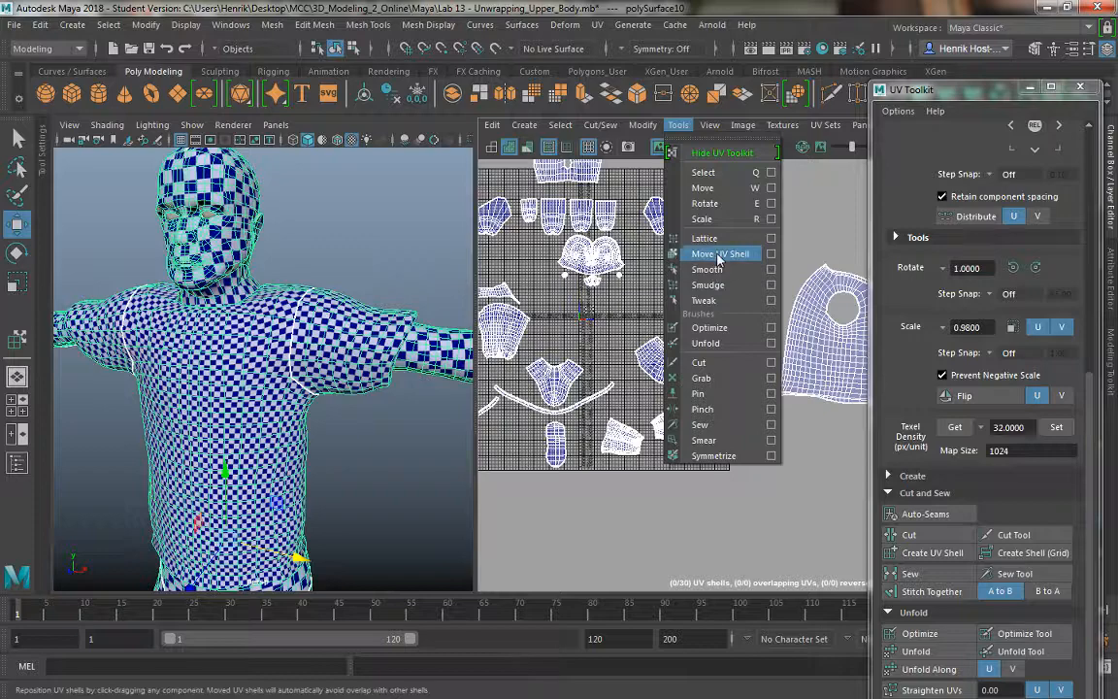
left_click(645, 243)
middle_click_drag(718, 449, 786, 467, "alt")
right_click_drag(786, 467, 703, 406, "alt")
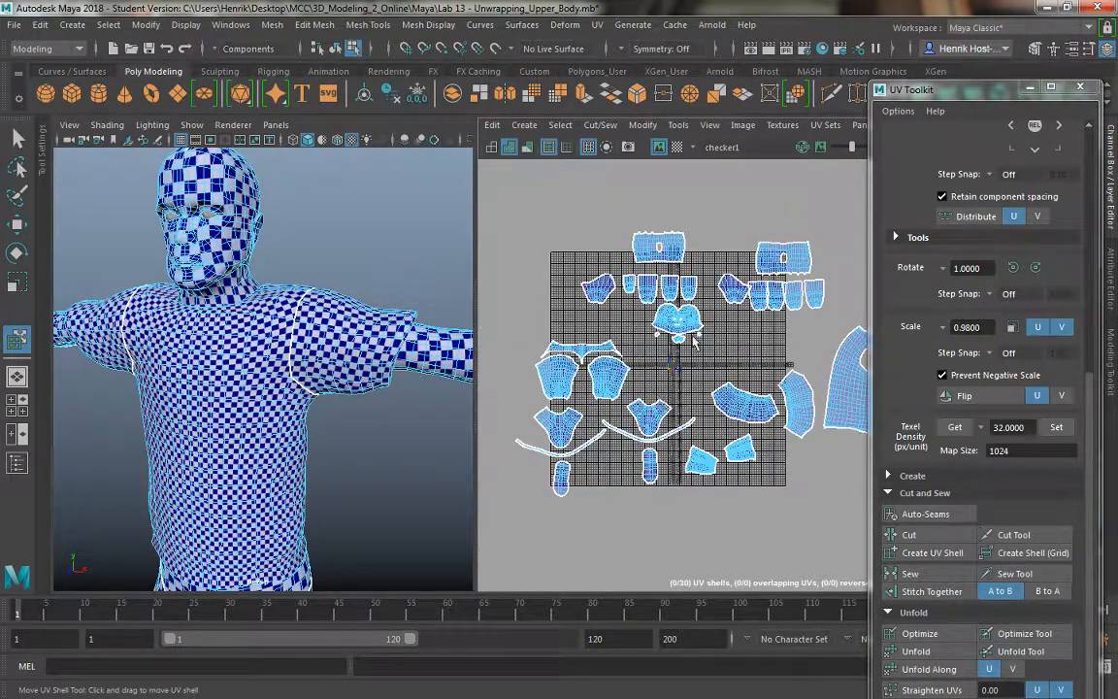
middle_click_drag(720, 372, 692, 331, "alt")
left_click(677, 370)
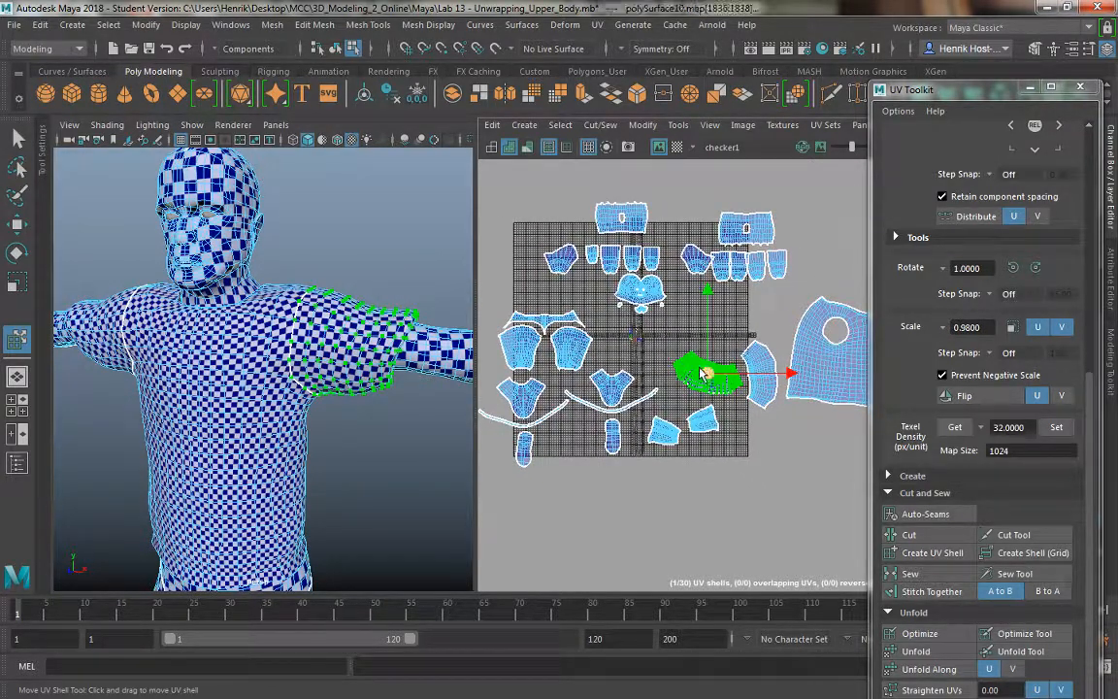
left_click(669, 424)
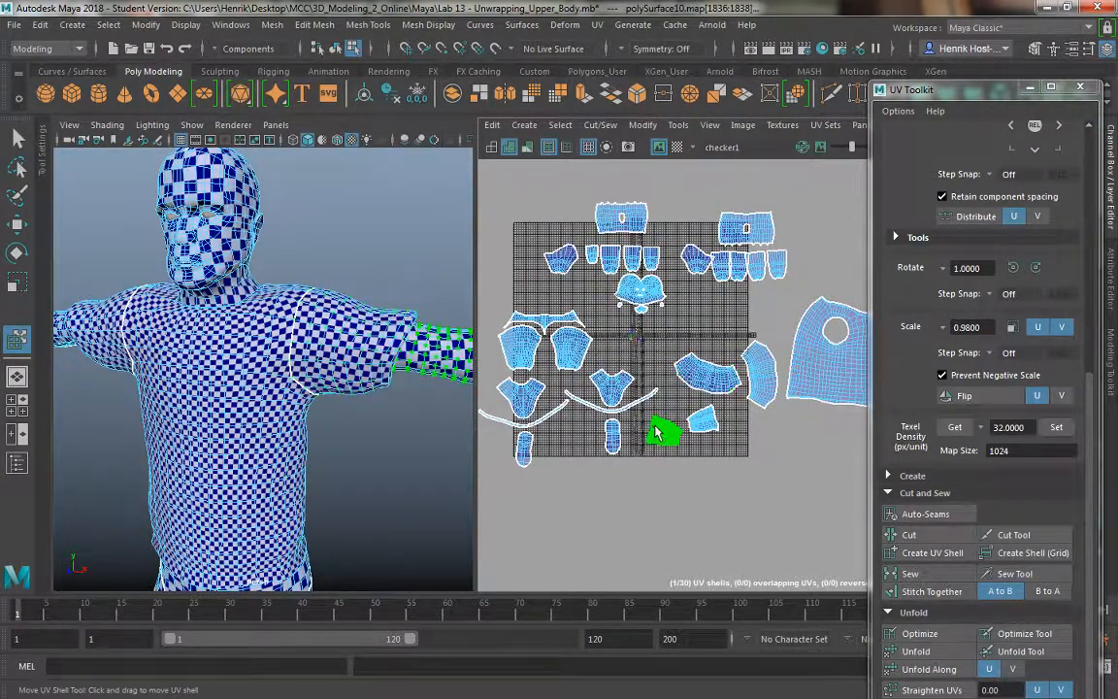
left_click(710, 420)
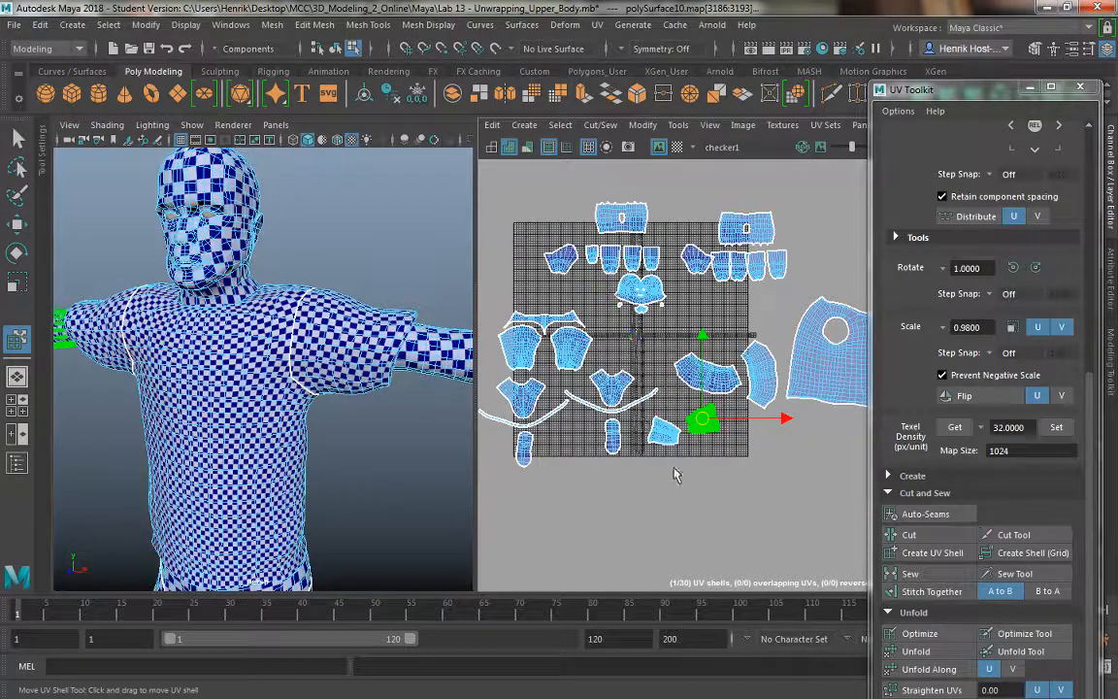
Step: Select both forearm UV shells and move them into the empty area below the 0 to 1 tile
left_click(678, 124)
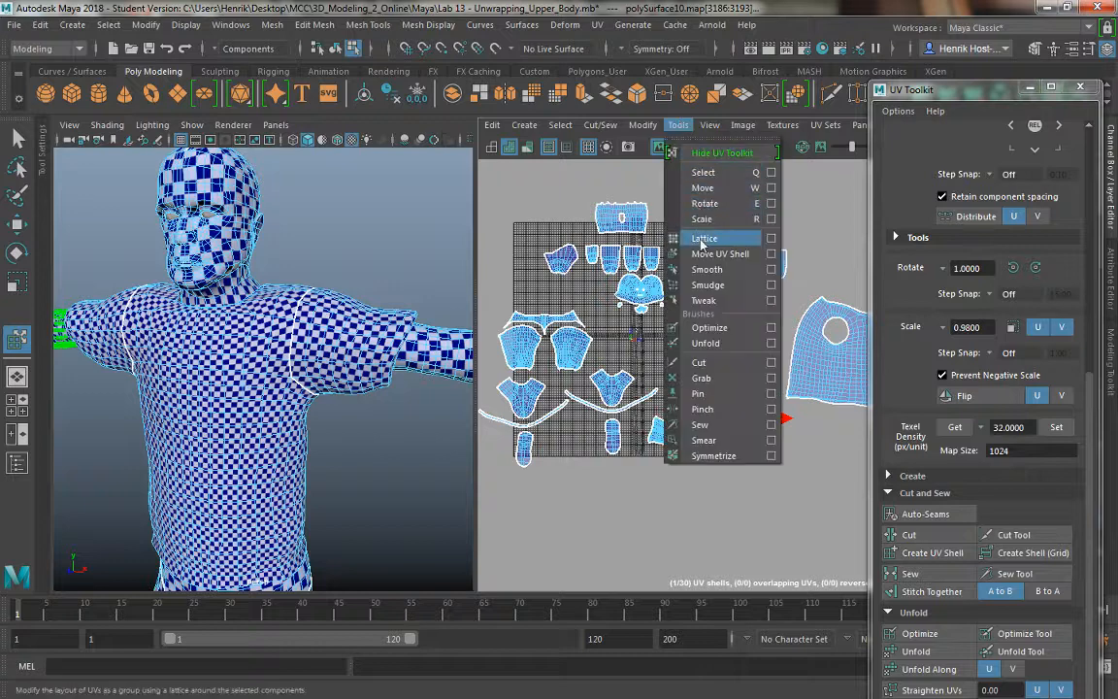
left_click(699, 251)
left_click(667, 433)
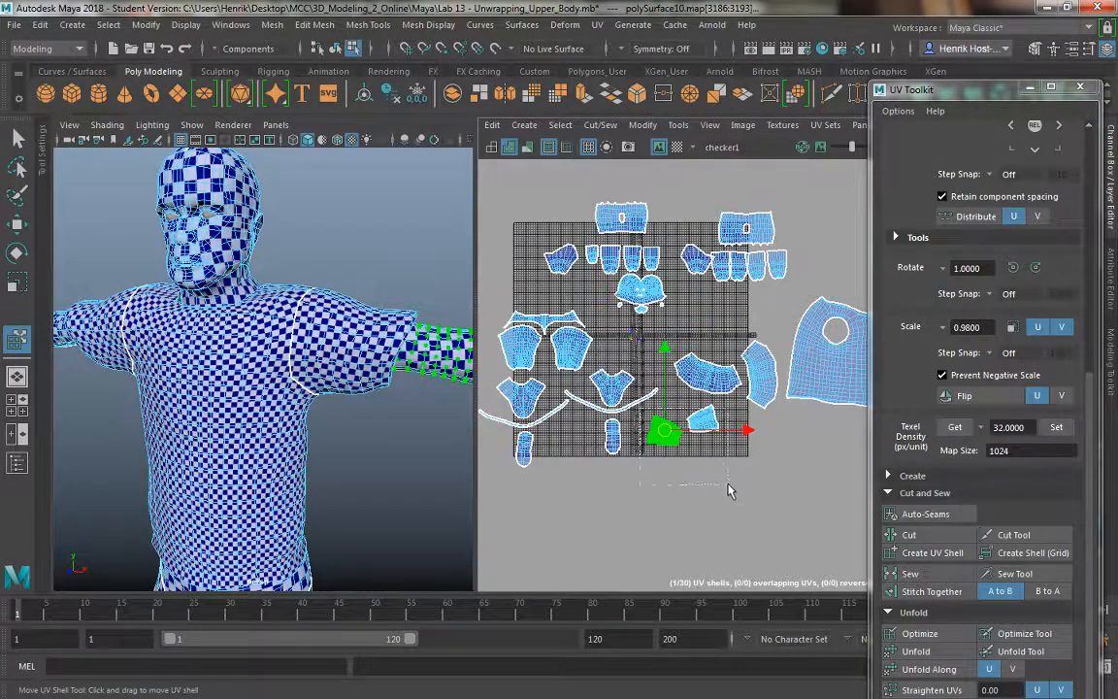
left_click(702, 419, "shift")
left_click_drag(780, 501, 782, 500)
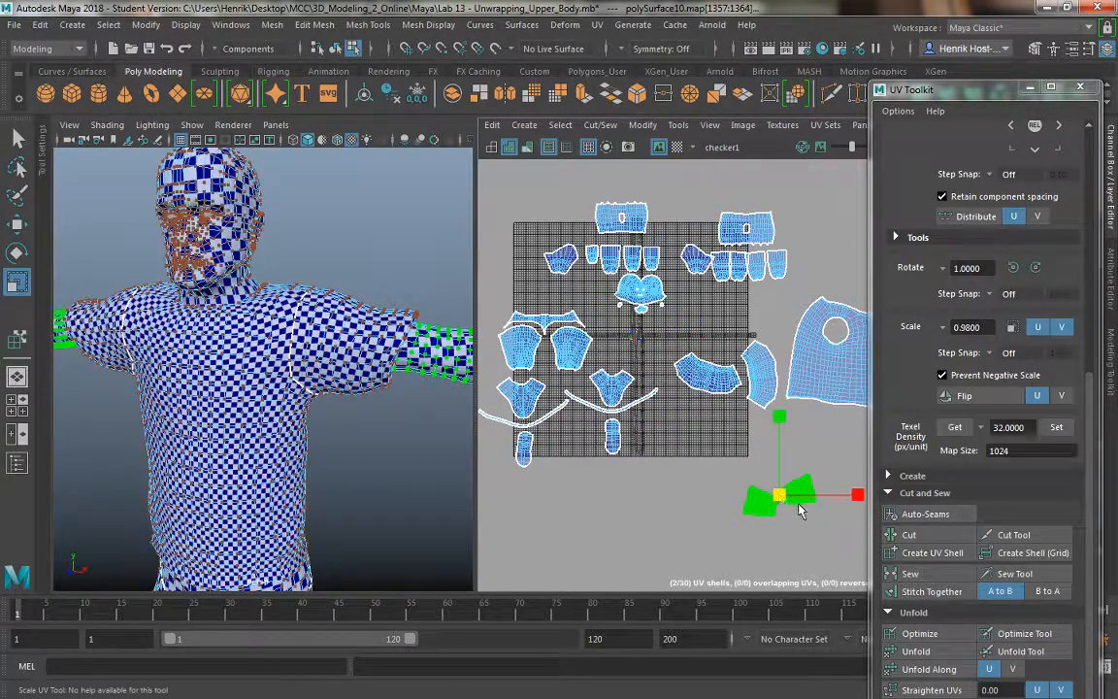
Step: Scale both forearm UV shells up uniformly, comparing their checker squares with the sleeve at the sleeve opening
left_click_drag(800, 511, 844, 539)
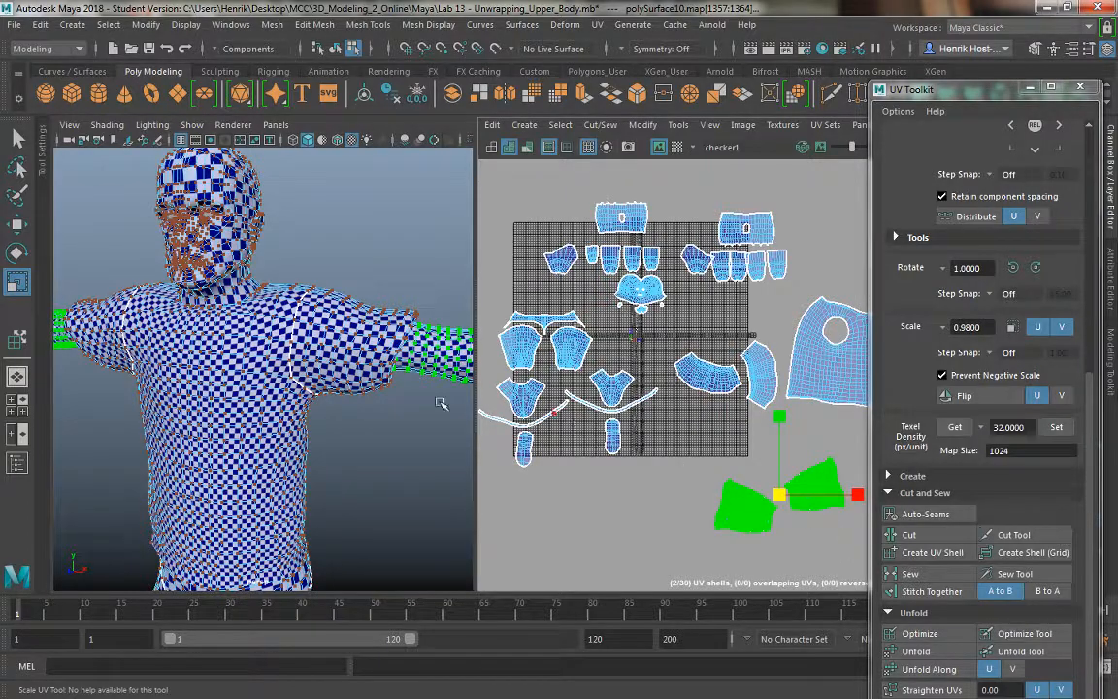
left_click_drag(442, 403, 275, 370, "alt")
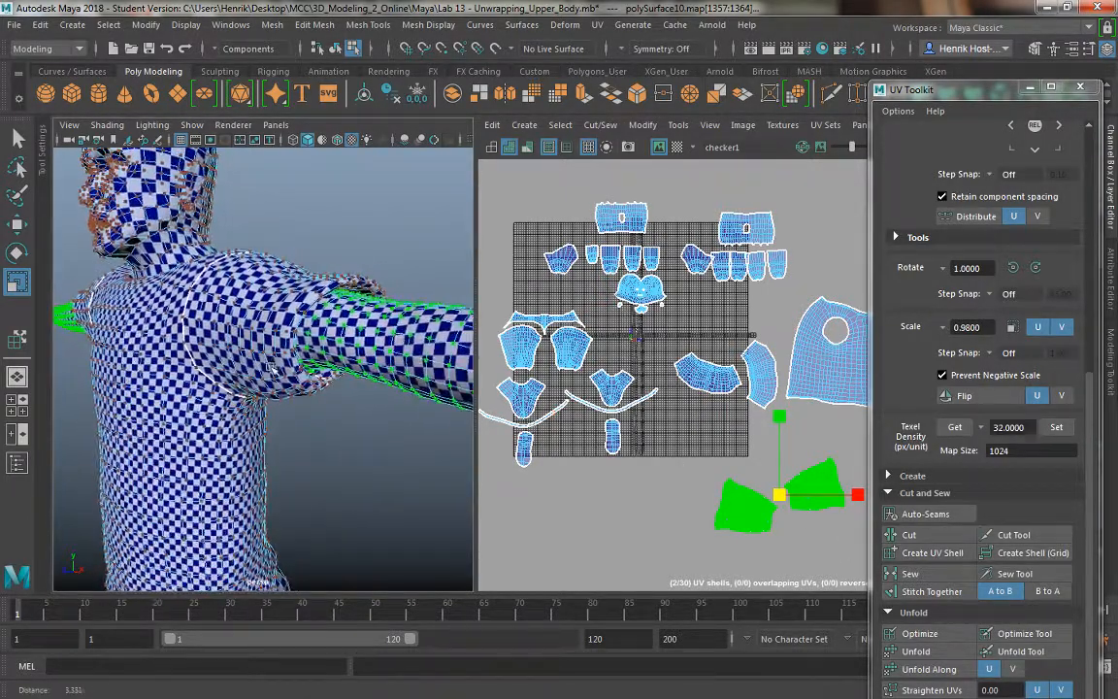
scroll(273, 369, "up", 8)
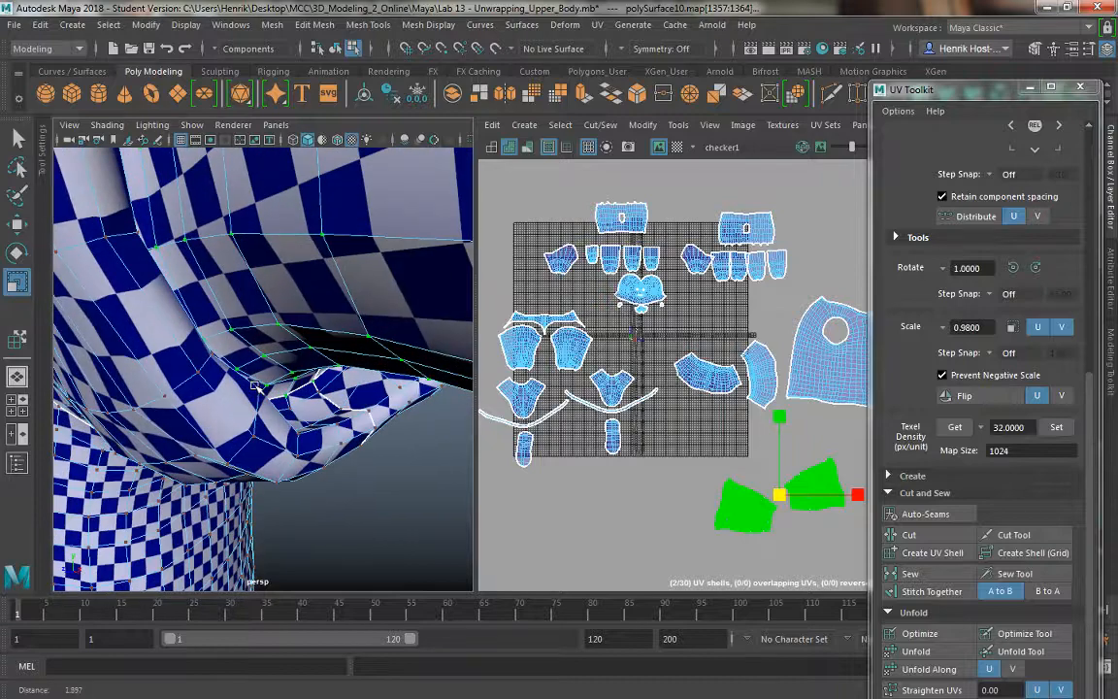
scroll(262, 381, "up", 6)
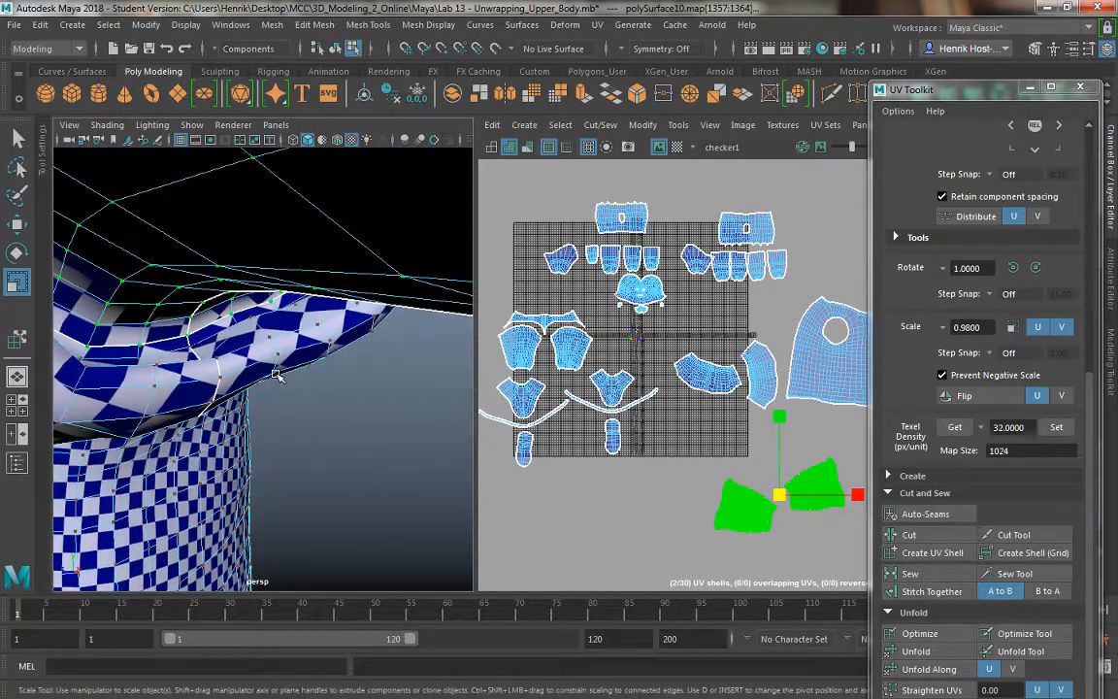
mouse_move(236, 321)
left_mouse_down("alt")
mouse_move(221, 396)
mouse_move(231, 327)
left_mouse_up("alt")
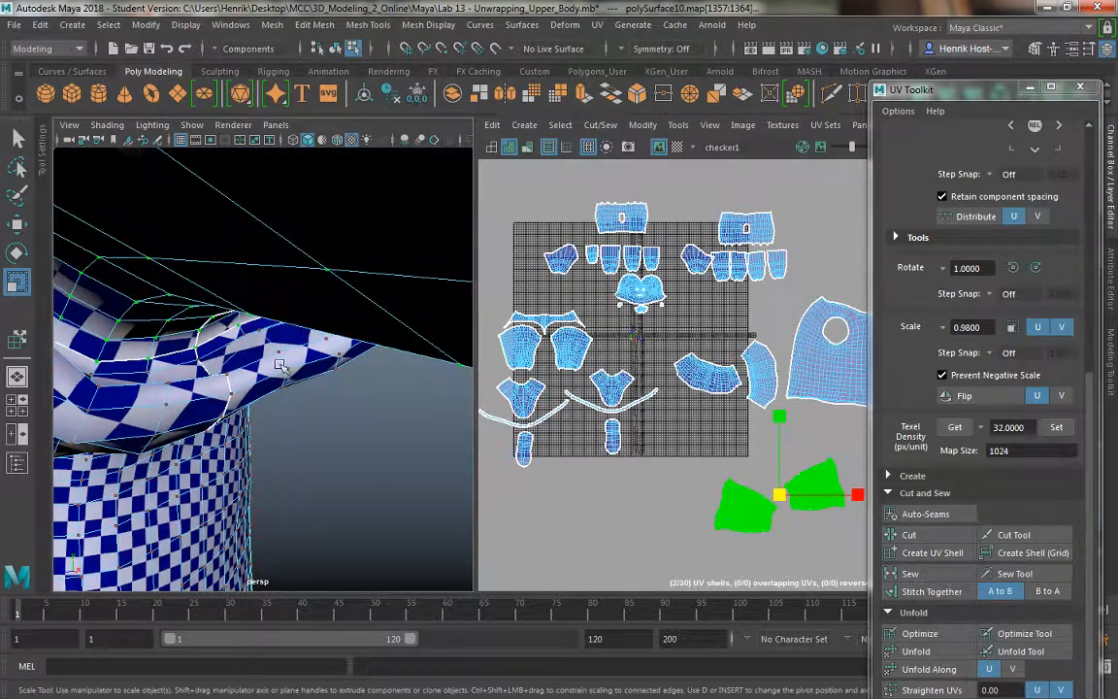
left_click_drag(784, 503, 787, 504)
Step: Inspect the checker pattern around the sleeves and forearms and across the whole character from several angles and distances
left_click_drag(414, 459, 239, 310, "alt")
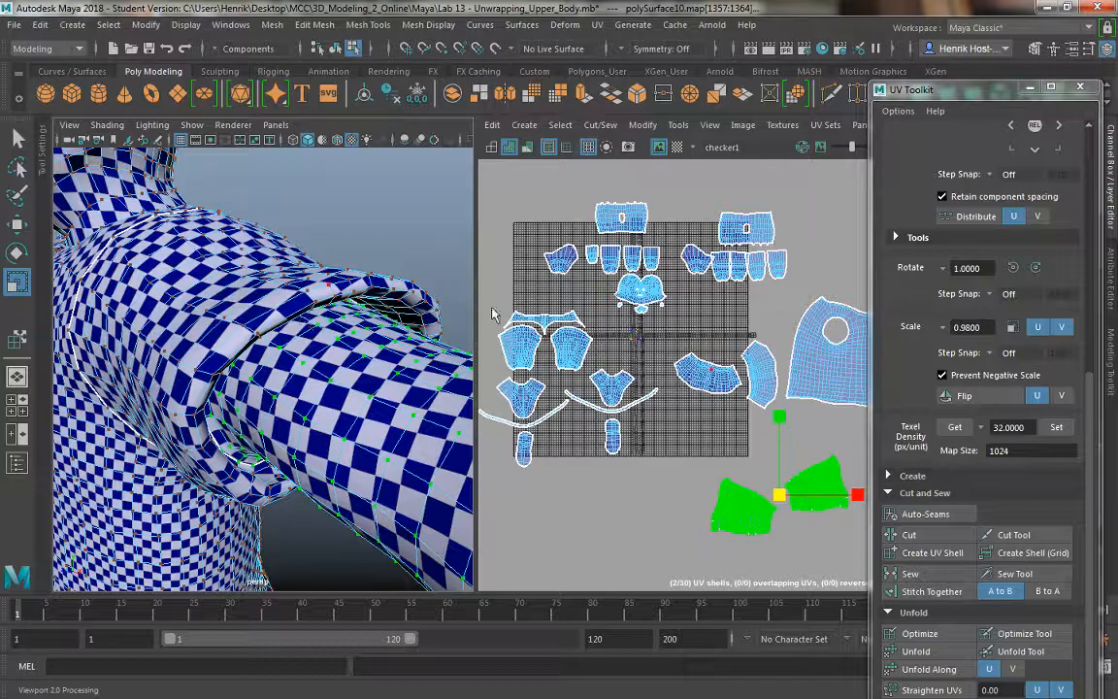
right_click_drag(347, 373, 264, 291, "alt")
left_click_drag(264, 291, 344, 299, "alt")
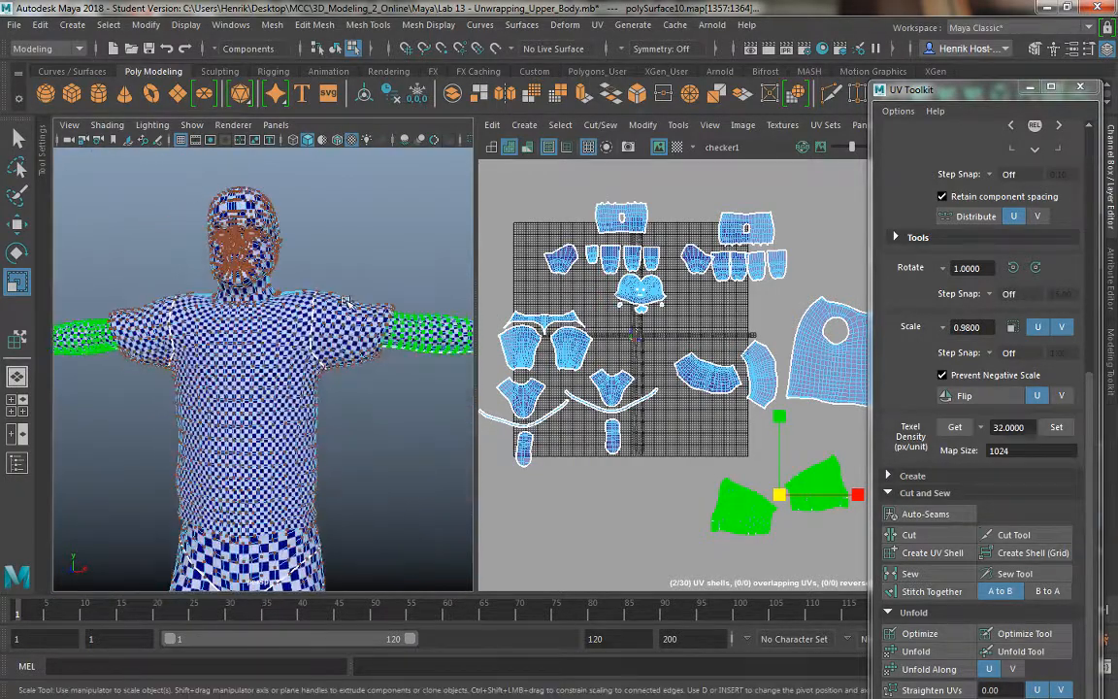
middle_click_drag(294, 345, 291, 281, "alt")
right_click_drag(291, 282, 221, 272, "alt")
left_click_drag(267, 341, 214, 352, "alt")
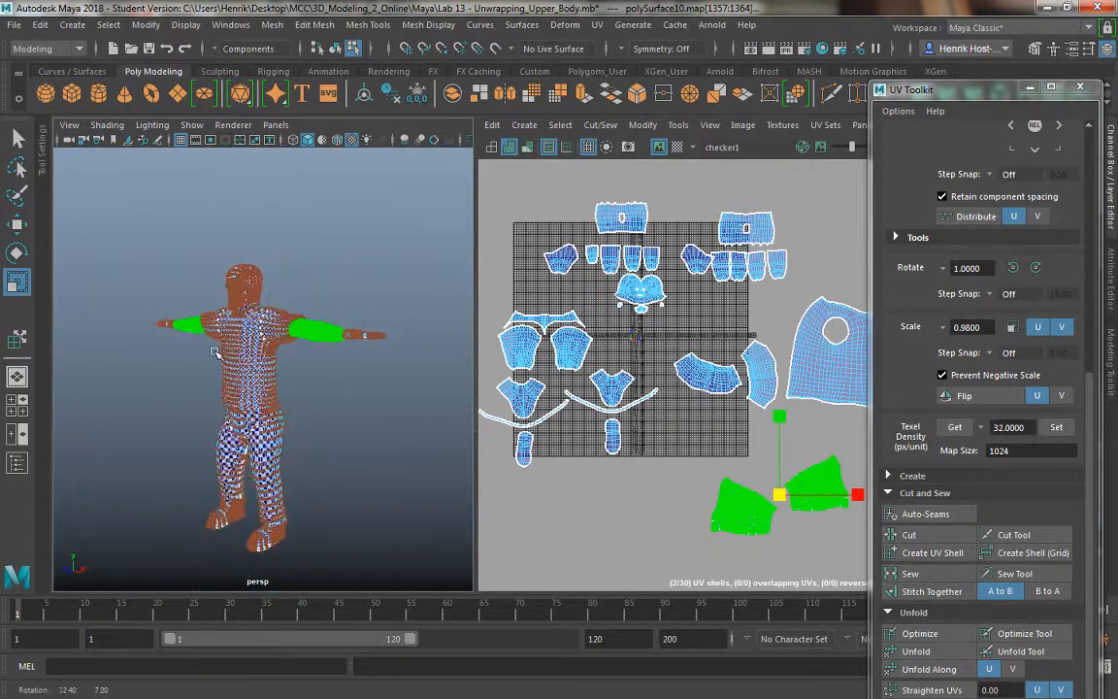
right_click_drag(215, 352, 299, 338, "alt")
left_click_drag(299, 330, 267, 317, "alt")
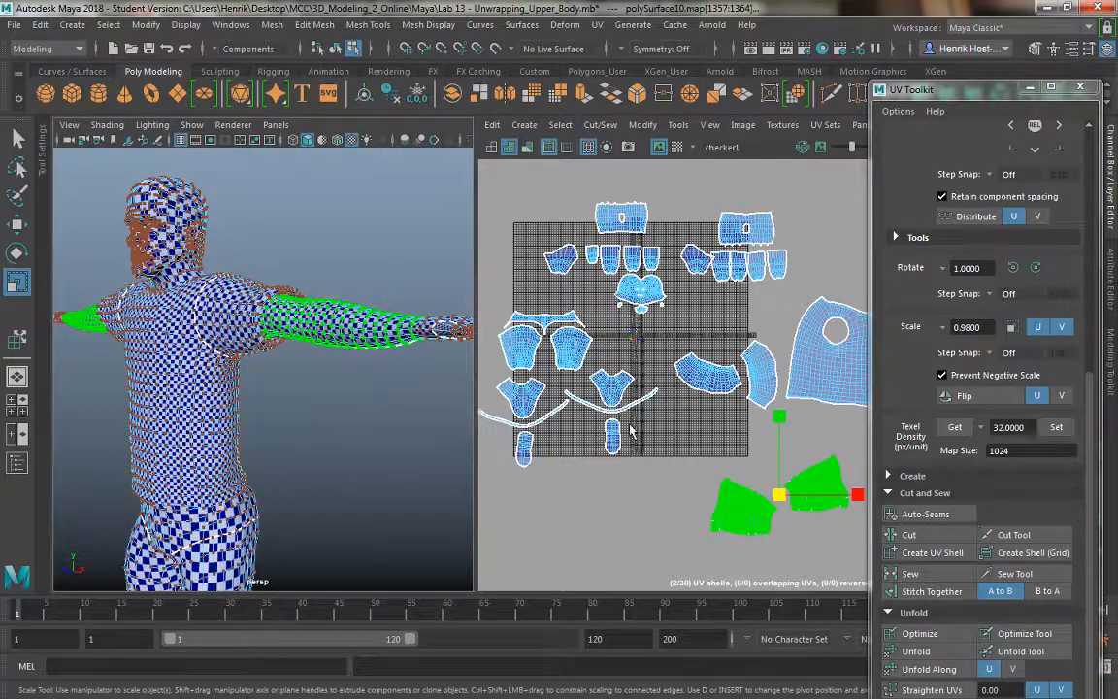
Step: Examine the two enlarged forearm UV shells up close and clear their selection
middle_click_drag(757, 522, 652, 485, "alt")
left_click_drag(385, 394, 505, 397, "alt")
right_click_drag(572, 432, 676, 467, "alt")
middle_click_drag(740, 576, 641, 429, "alt")
left_click(674, 429)
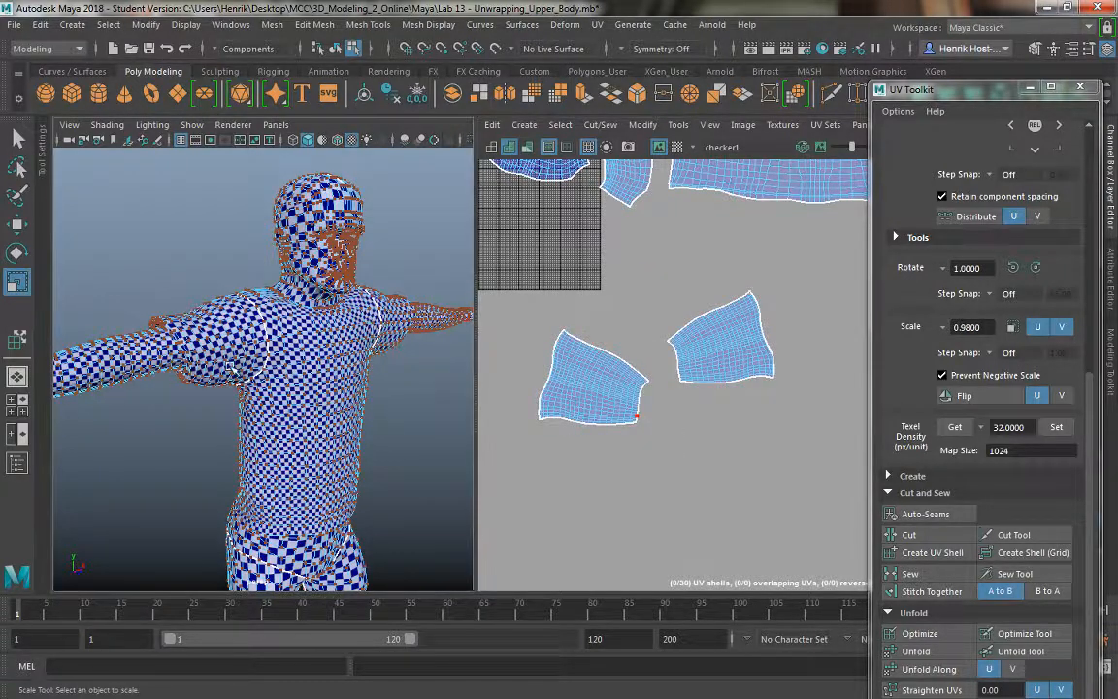
Step: Return to object selection with the character deselected and enlarge the perspective view to show the checker pattern
left_click_drag(158, 335, 198, 338, "alt")
right_click_drag(198, 338, 254, 217)
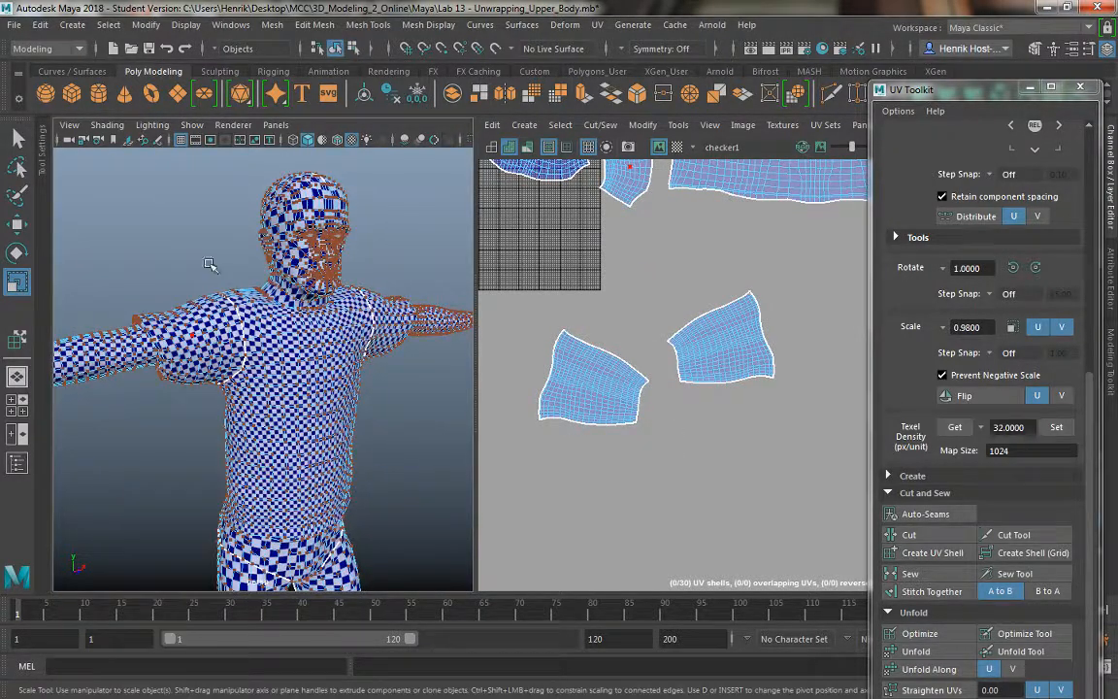
left_click(180, 254)
key("space")
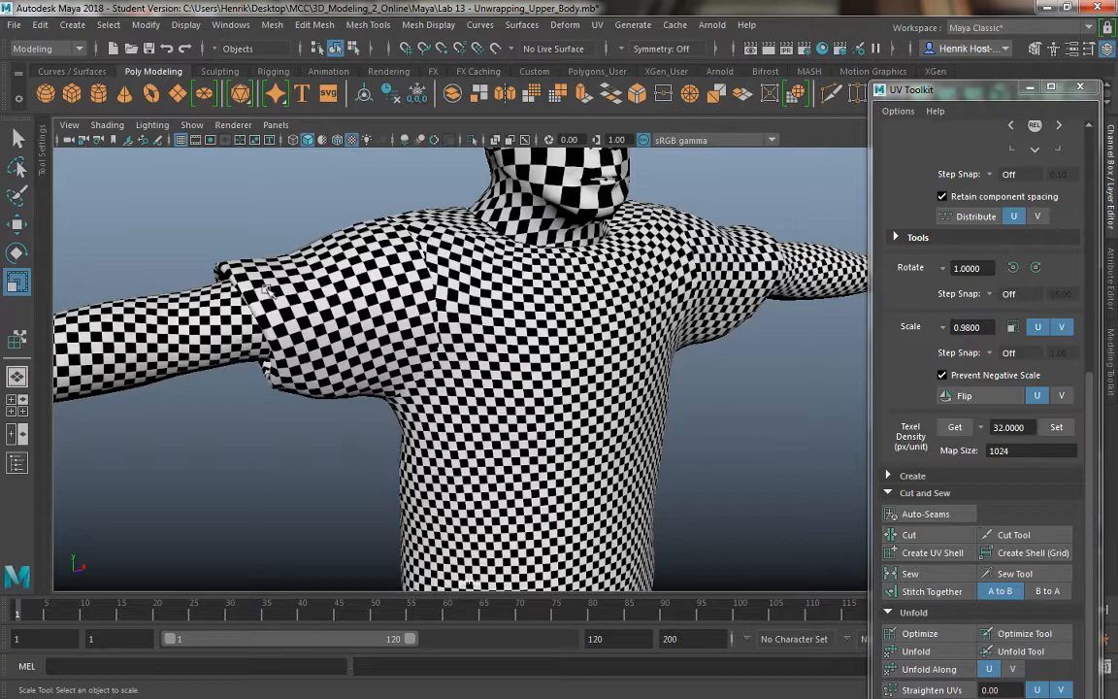
Step: Select the character at its outstretched hand and display its UV shells beside the perspective view in UV component mode
left_click_drag(265, 289, 328, 277, "alt")
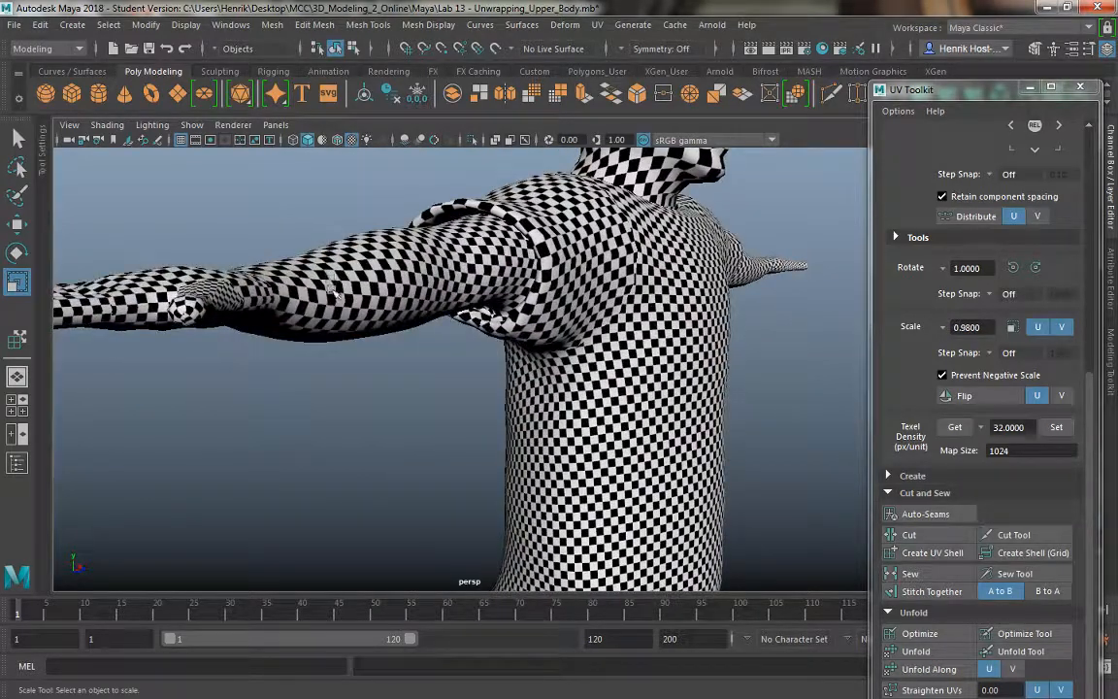
left_click_drag(372, 379, 477, 427, "alt")
middle_click_drag(478, 427, 447, 353, "alt")
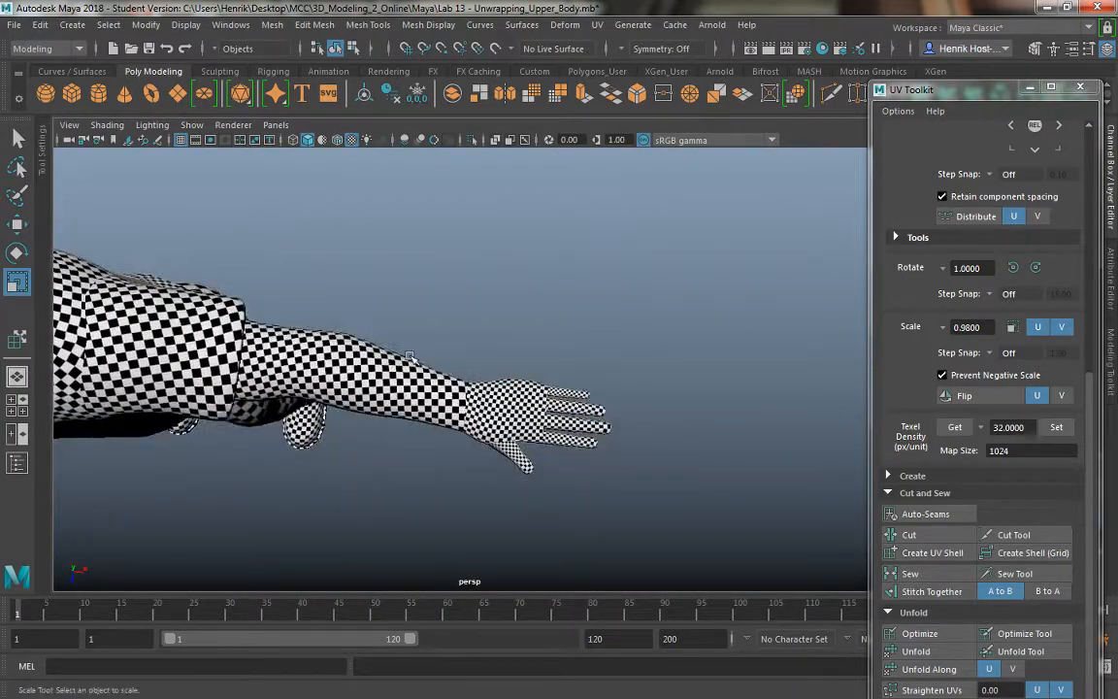
middle_click_drag(536, 359, 464, 310, "alt")
right_click_drag(464, 310, 544, 465, "alt")
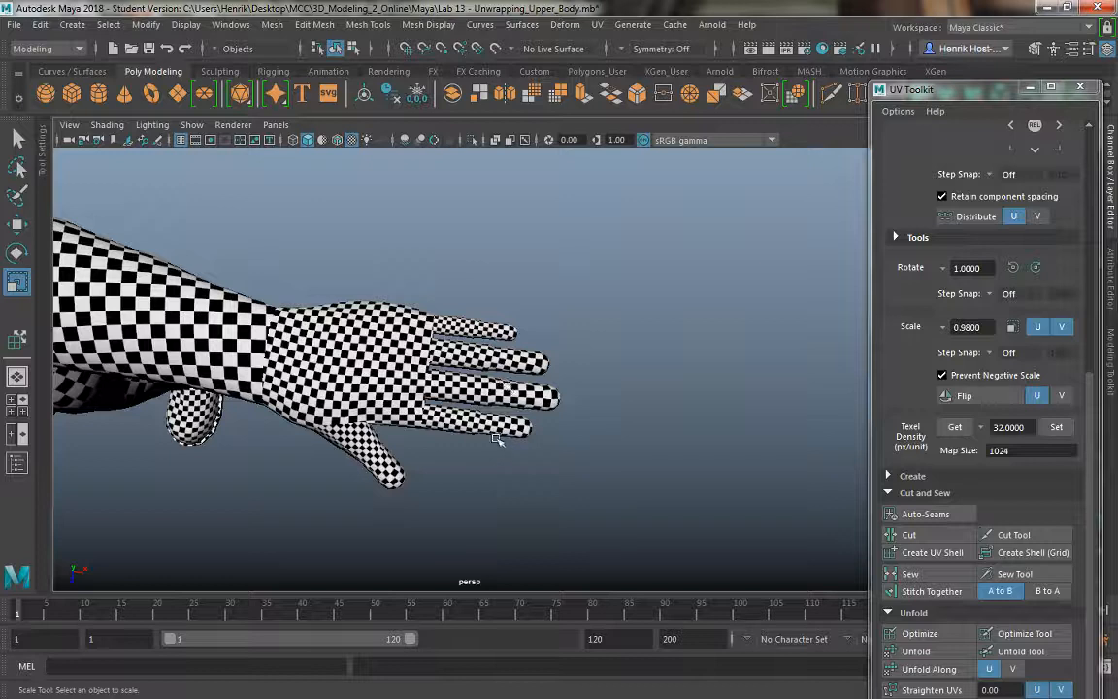
left_click(427, 351)
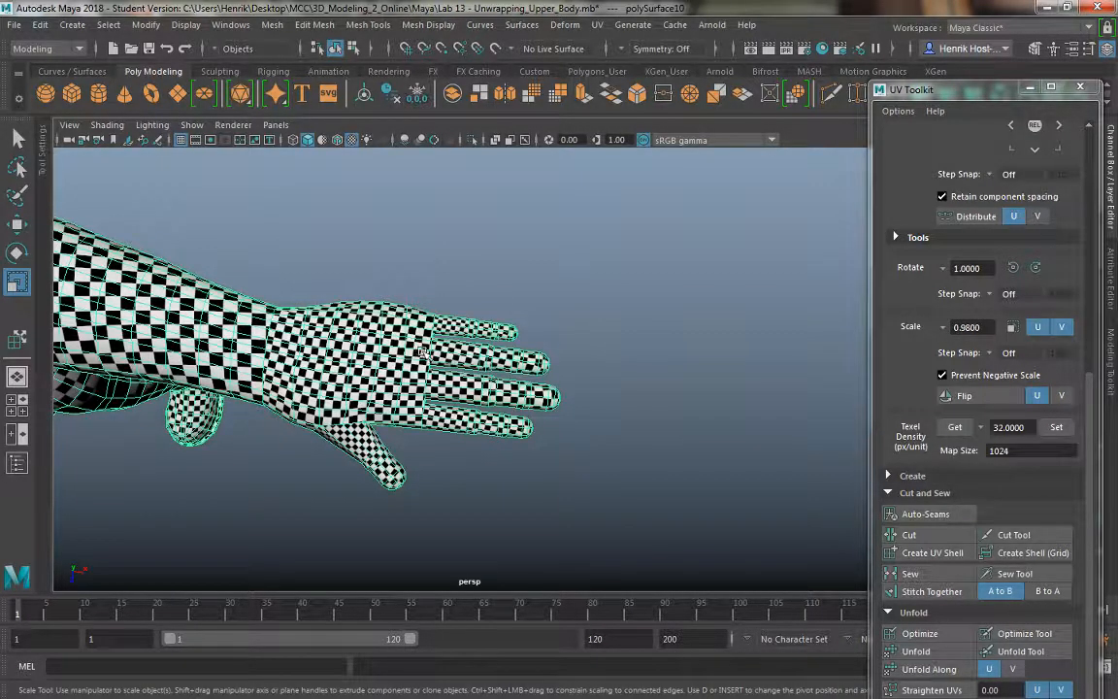
key("space")
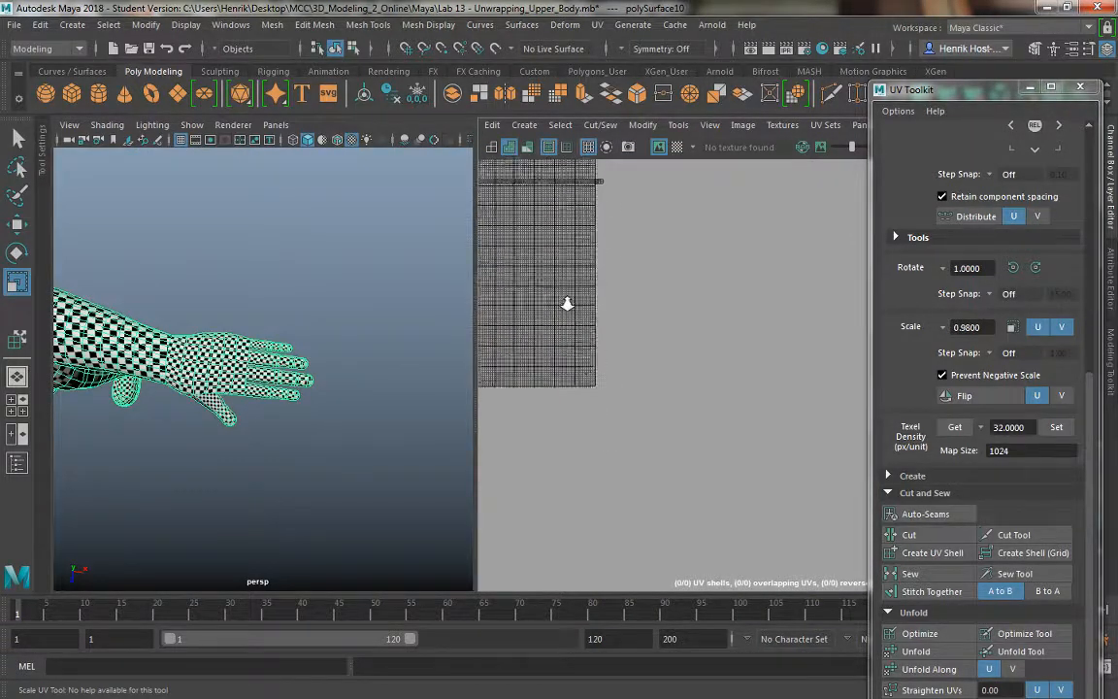
right_click_drag(282, 373, 332, 374)
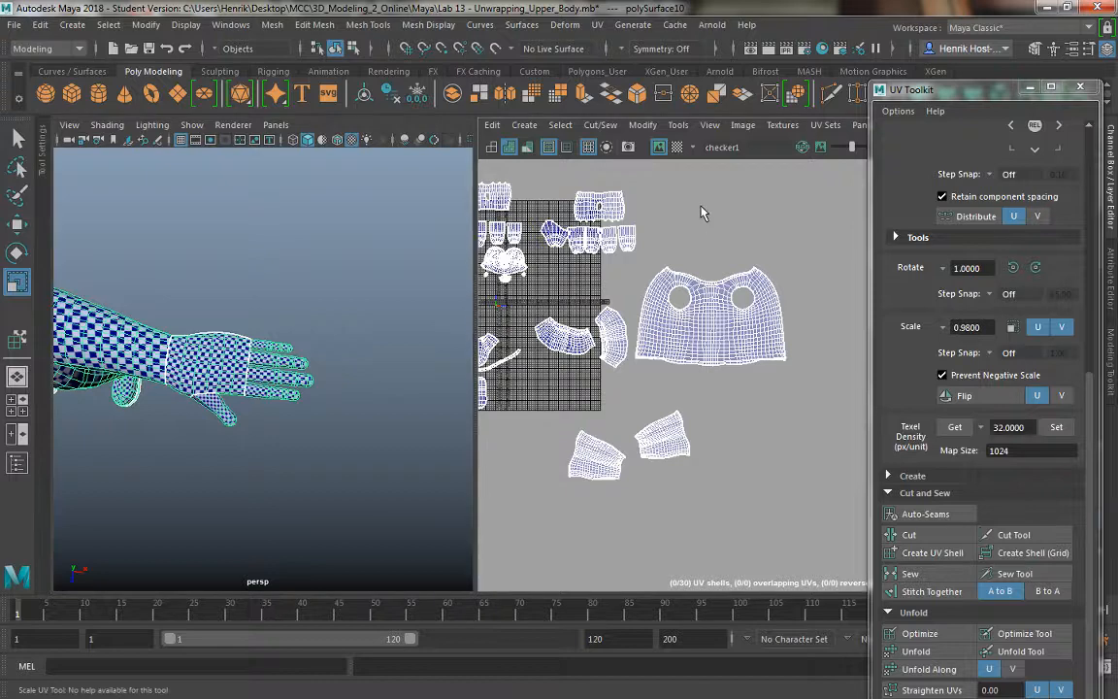
Step: Pick the hand's palm UV shell with the Move UV Shell tool and compare its checker squares with the forearm's
scroll(704, 212, "up", 5)
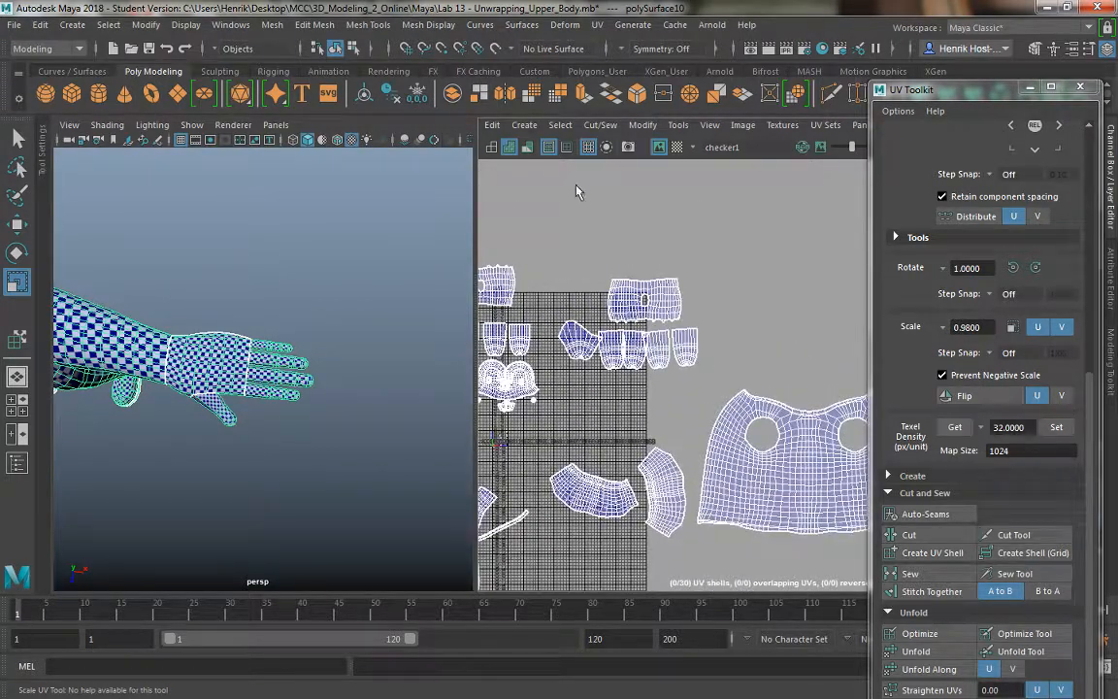
left_click(677, 124)
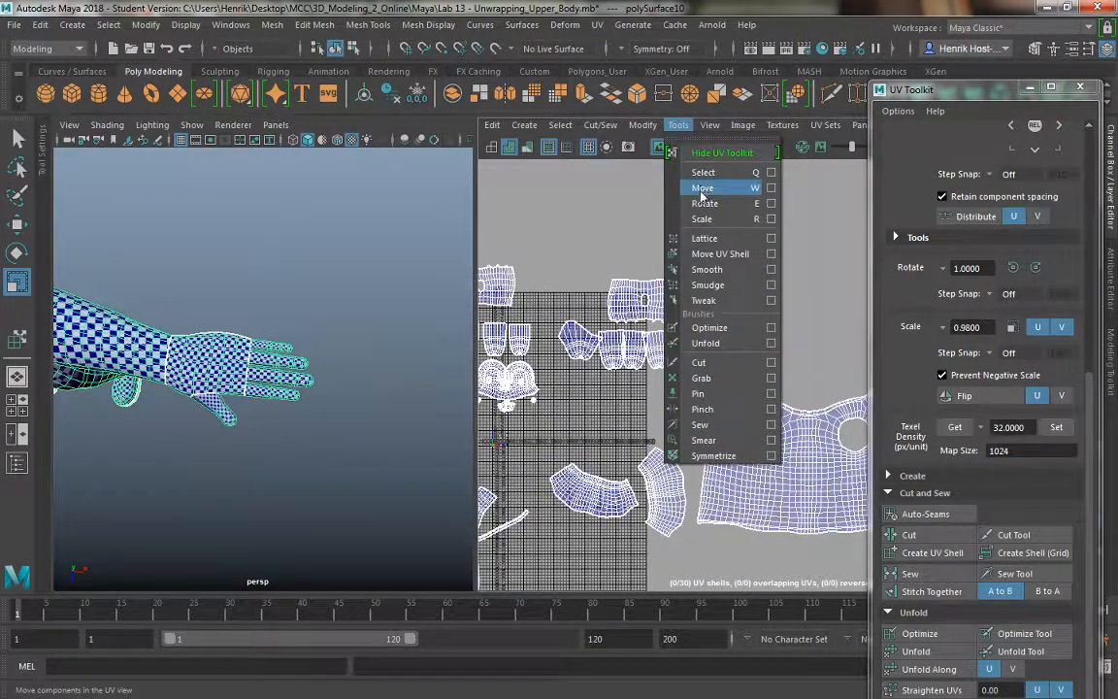
left_click(719, 253)
left_click(636, 303)
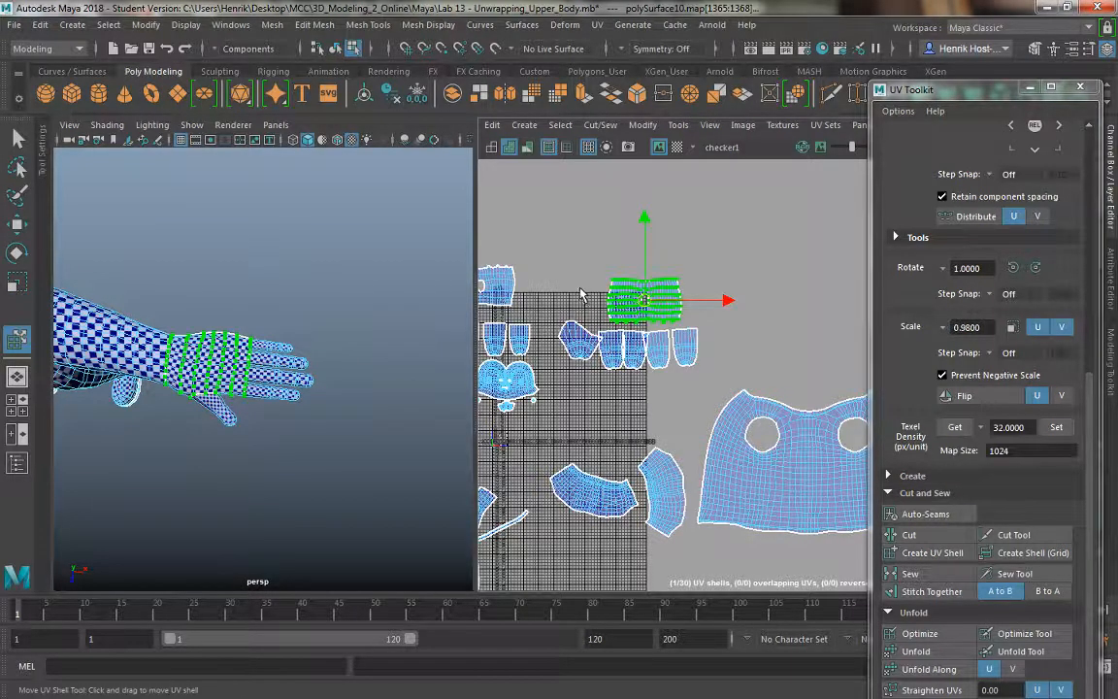
scroll(298, 403, "up", 10)
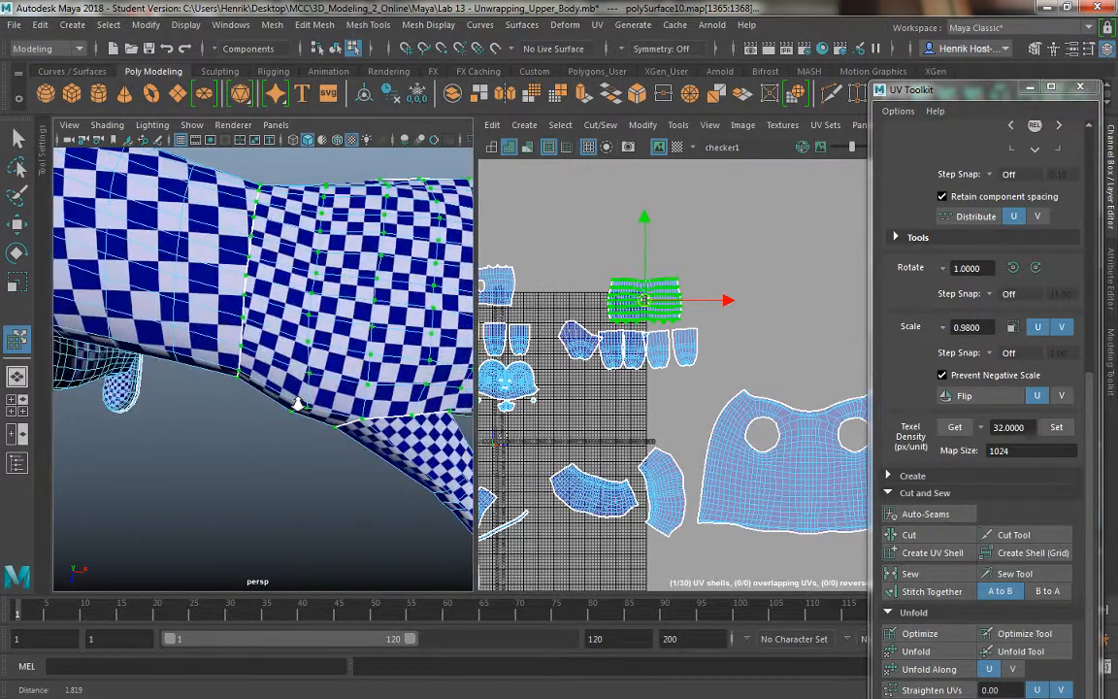
scroll(298, 403, "down", 2)
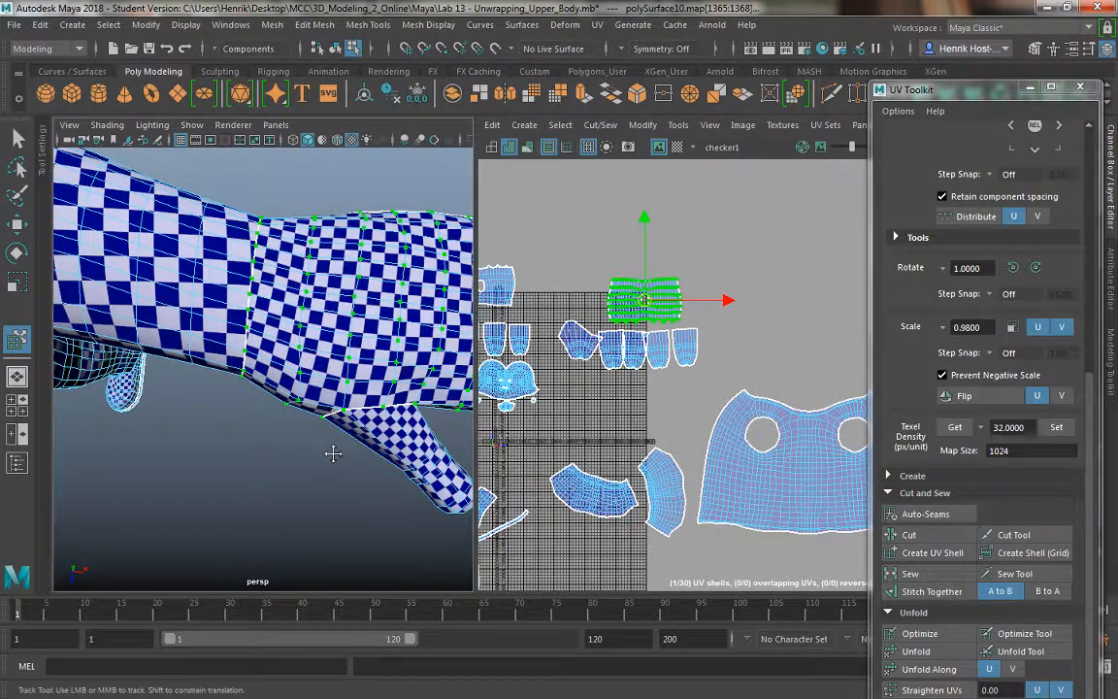
scroll(339, 427, "down", 6)
left_click_drag(284, 324, 330, 396, "alt")
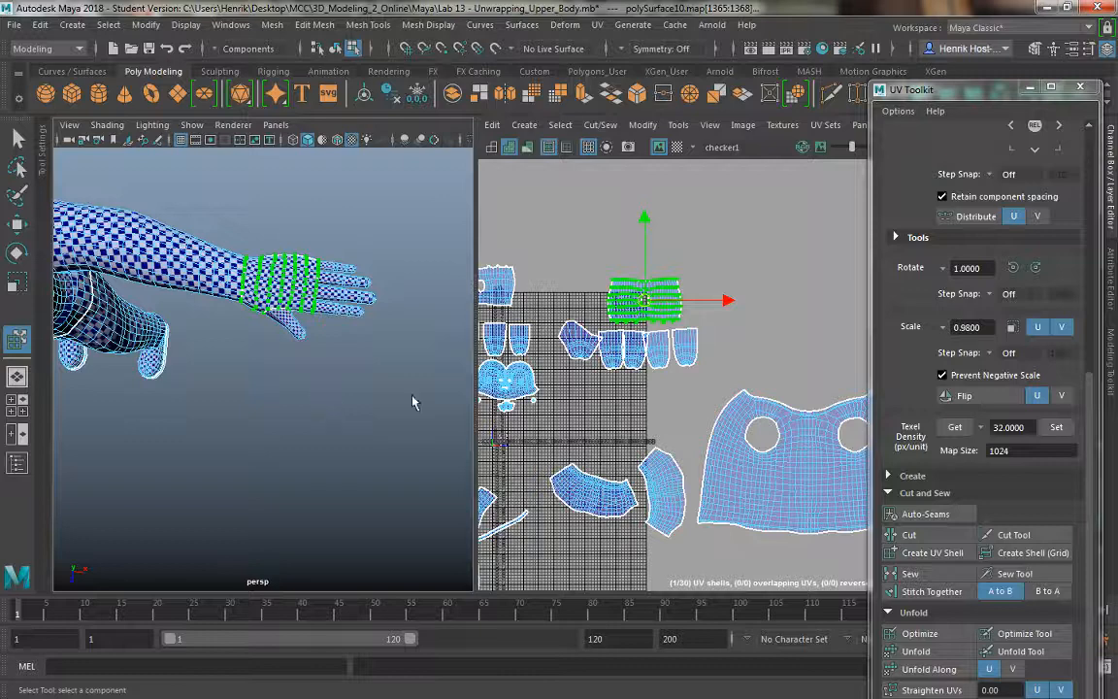
middle_click_drag(621, 413, 598, 395, "alt")
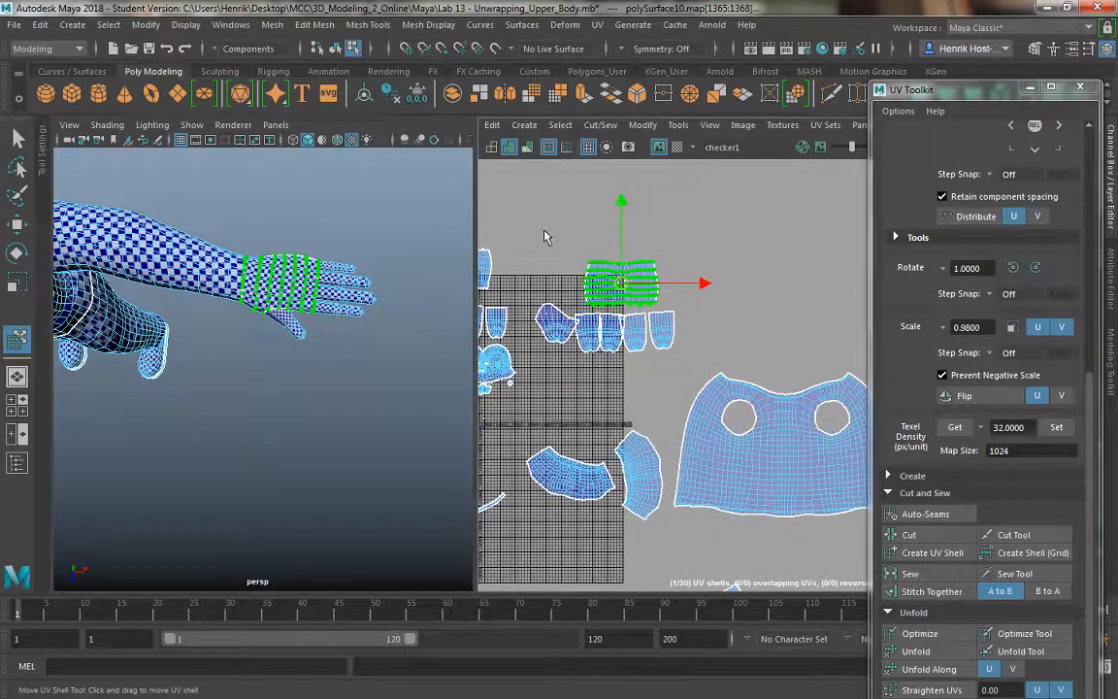
left_click_drag(657, 353, 662, 373)
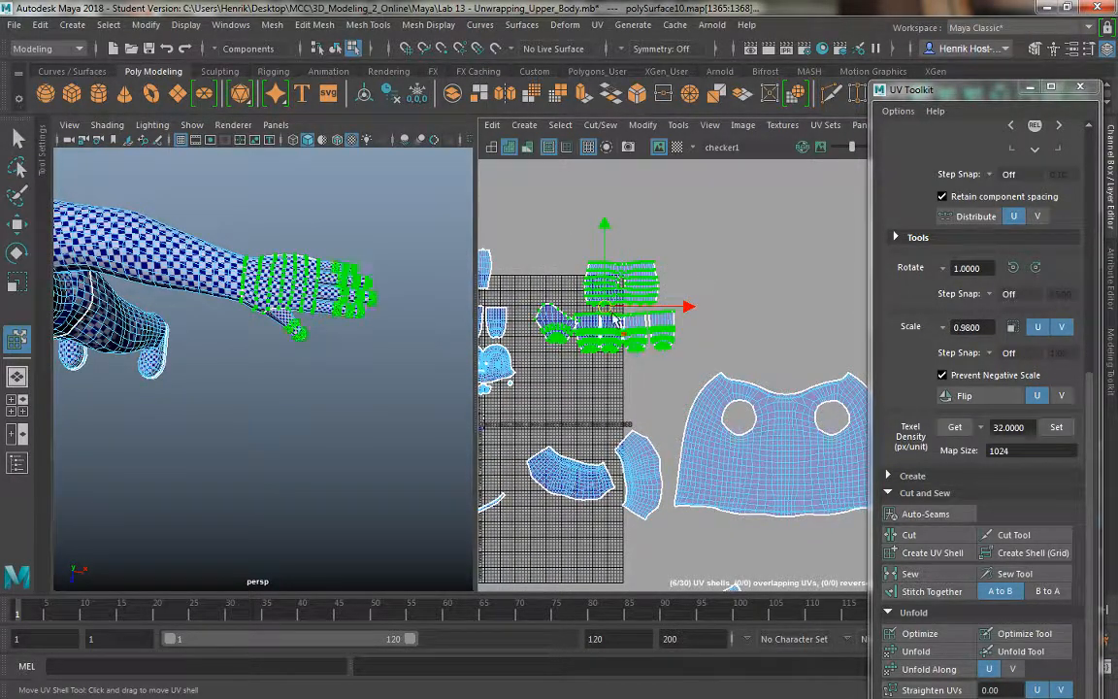
right_click_drag(629, 398, 560, 271, "alt")
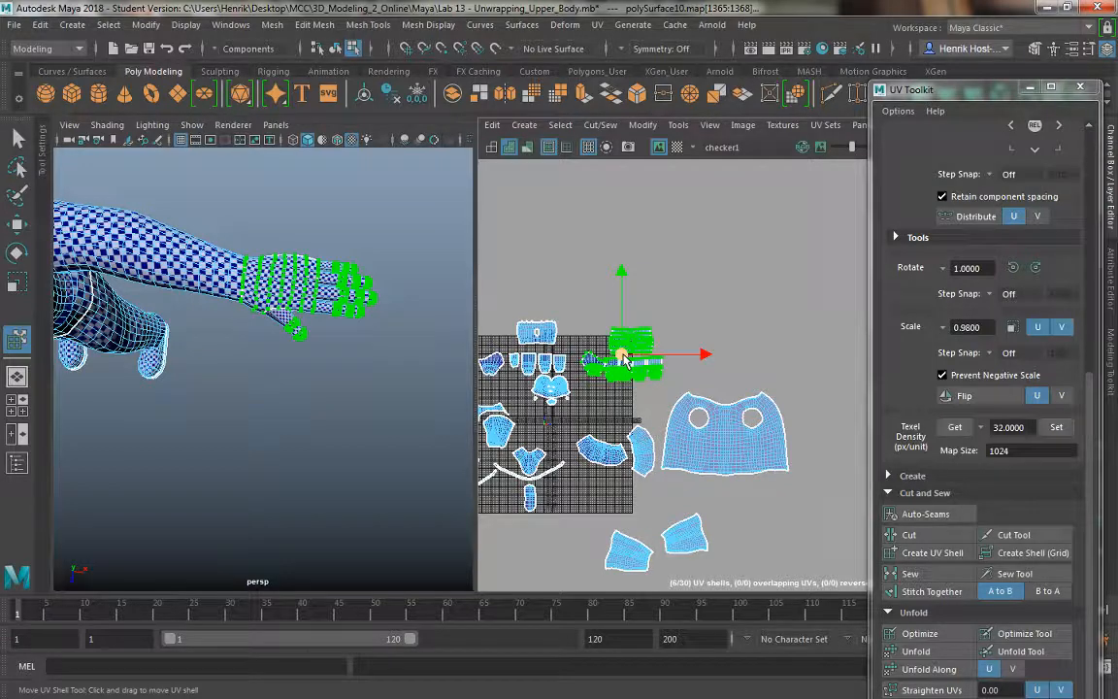
left_click(758, 564)
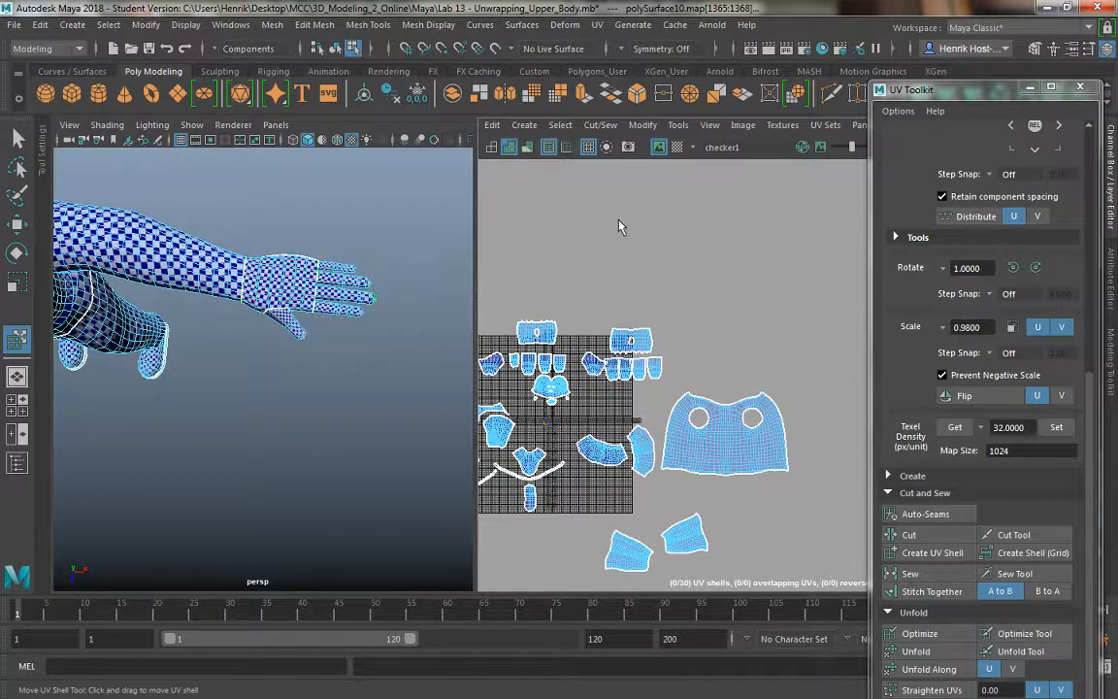
left_click(677, 124)
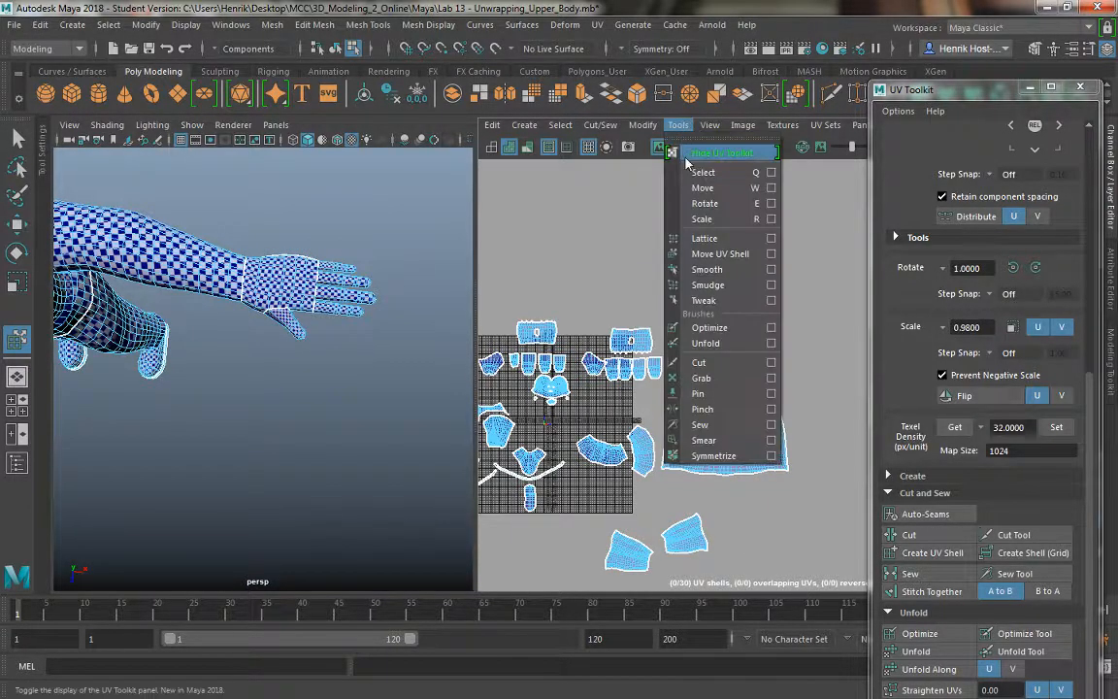
left_click(707, 255)
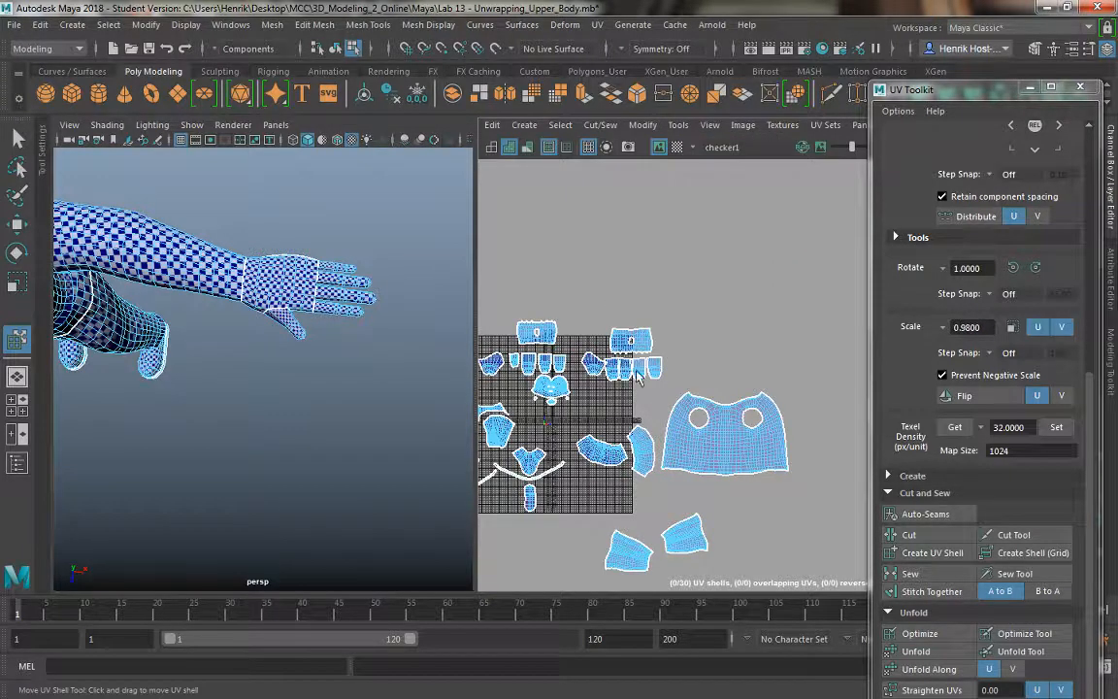
left_click_drag(586, 307, 666, 390)
left_click(737, 527)
Step: Move the palm UV shell on its own to the empty area below the torso shell, beside the forearm shells
left_click(629, 340)
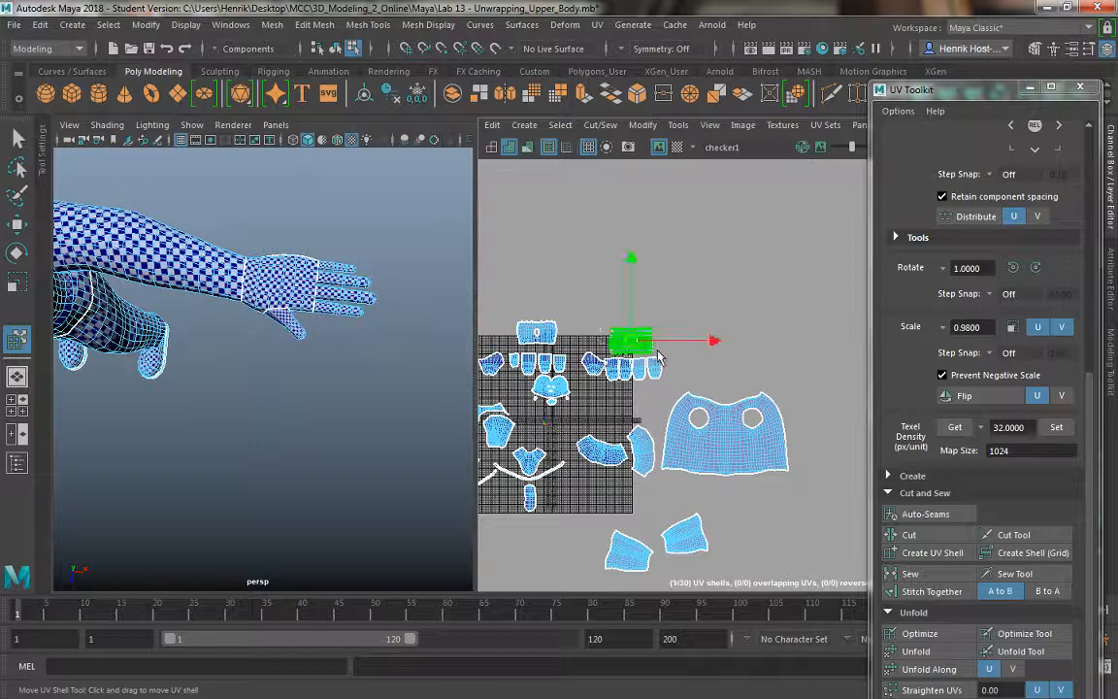
key("w")
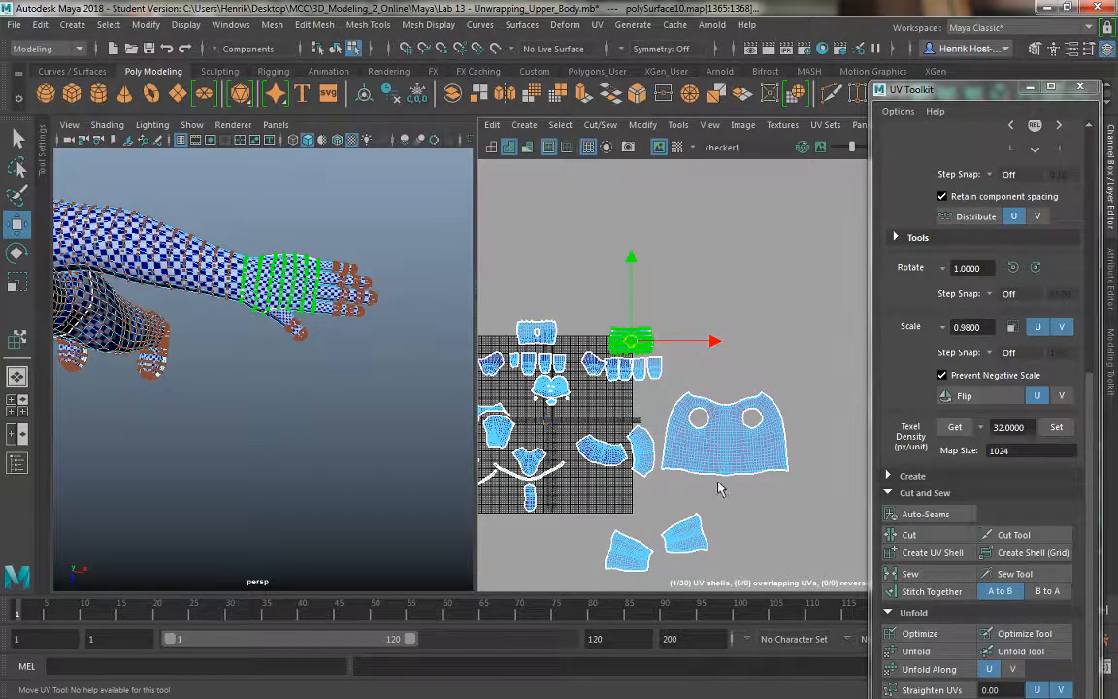
middle_click_drag(738, 506, 770, 590)
Step: Select the UV shell of the forearm that joins this hand and move it just above the palm shell
left_click(688, 543)
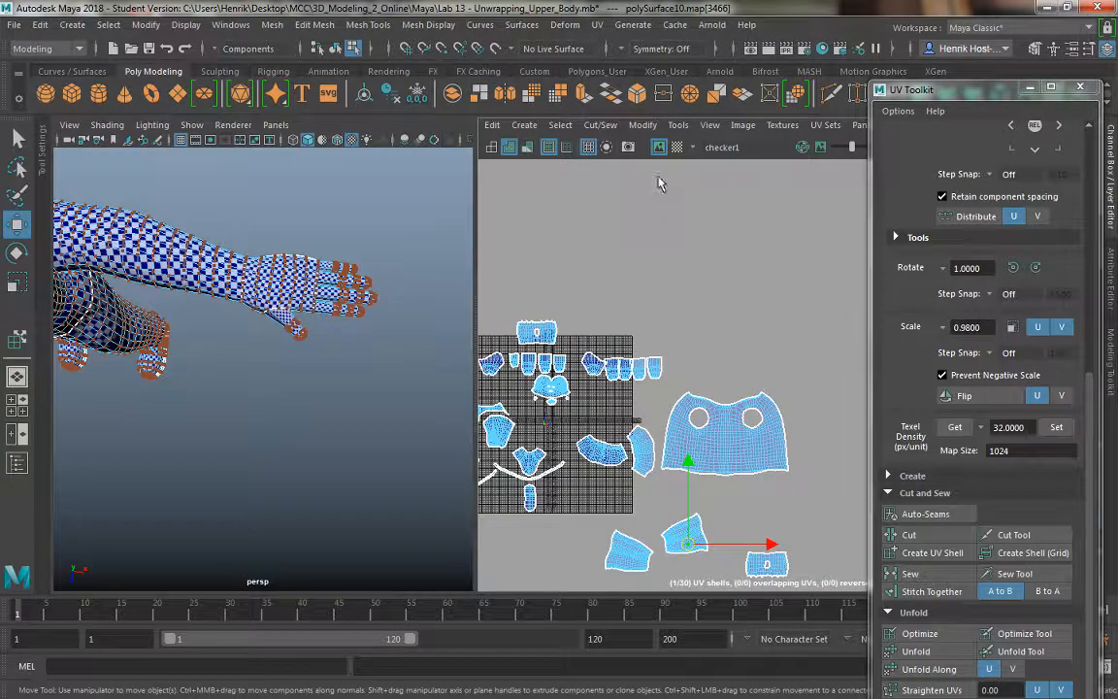
left_click(678, 125)
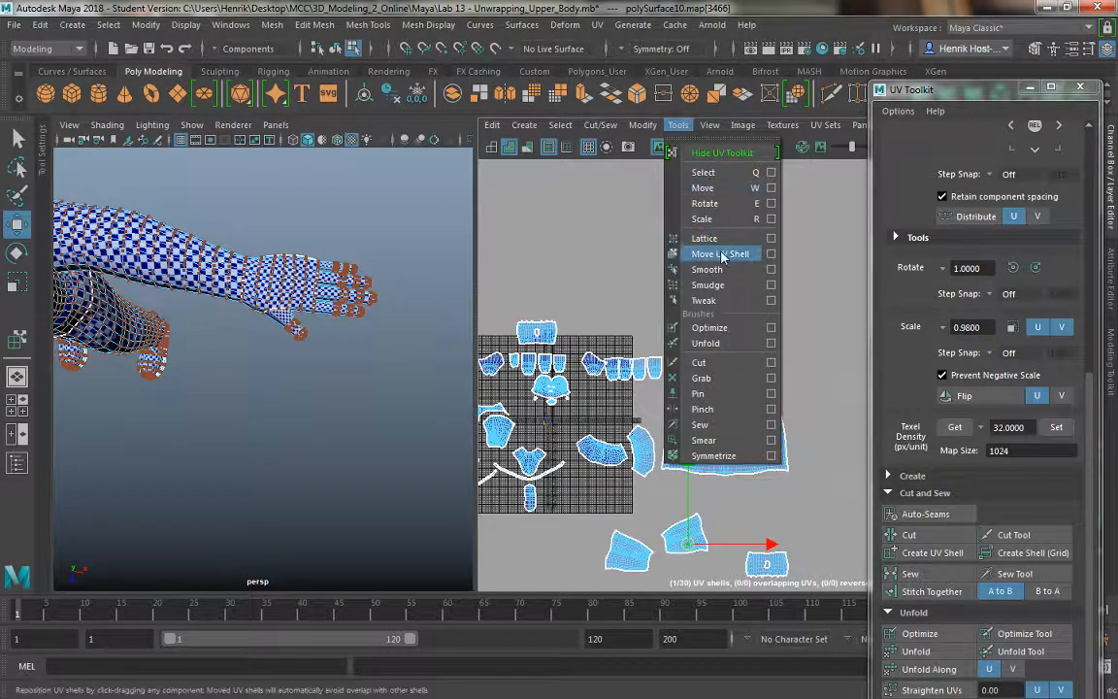
left_click(722, 254)
left_click(670, 539)
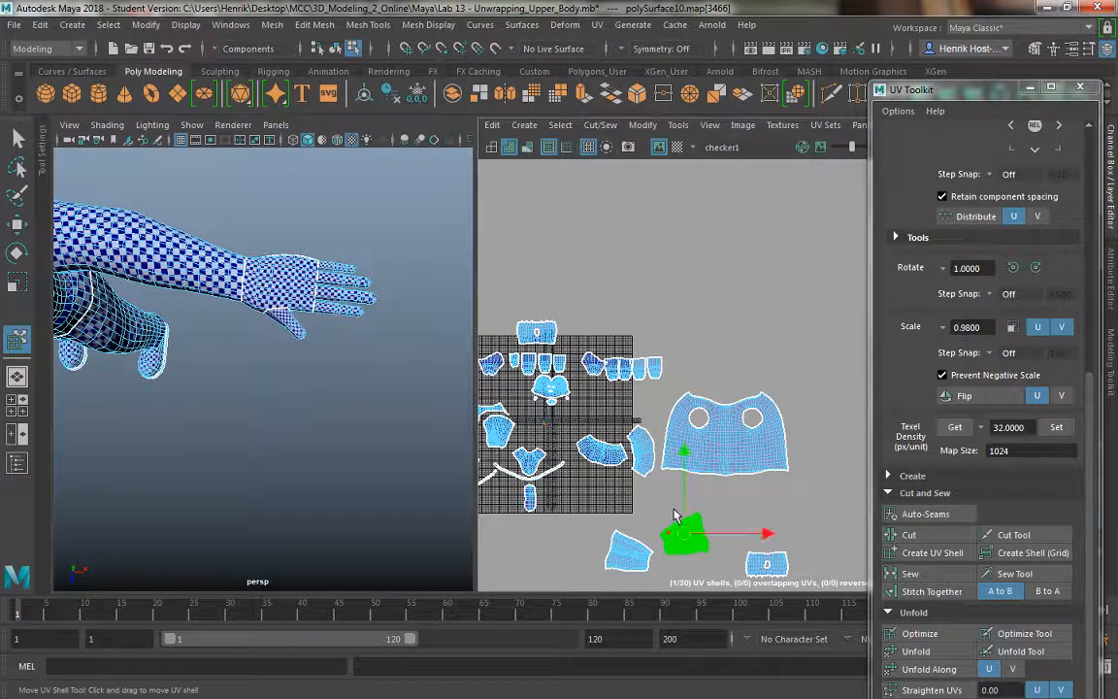
left_click(624, 550)
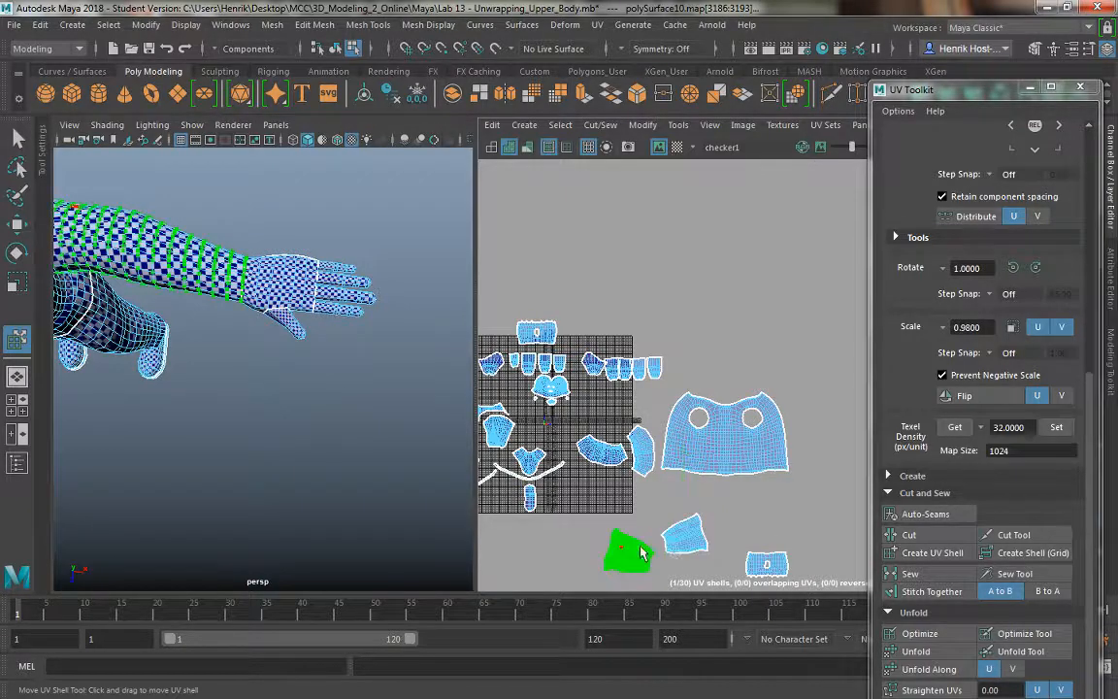
key("w")
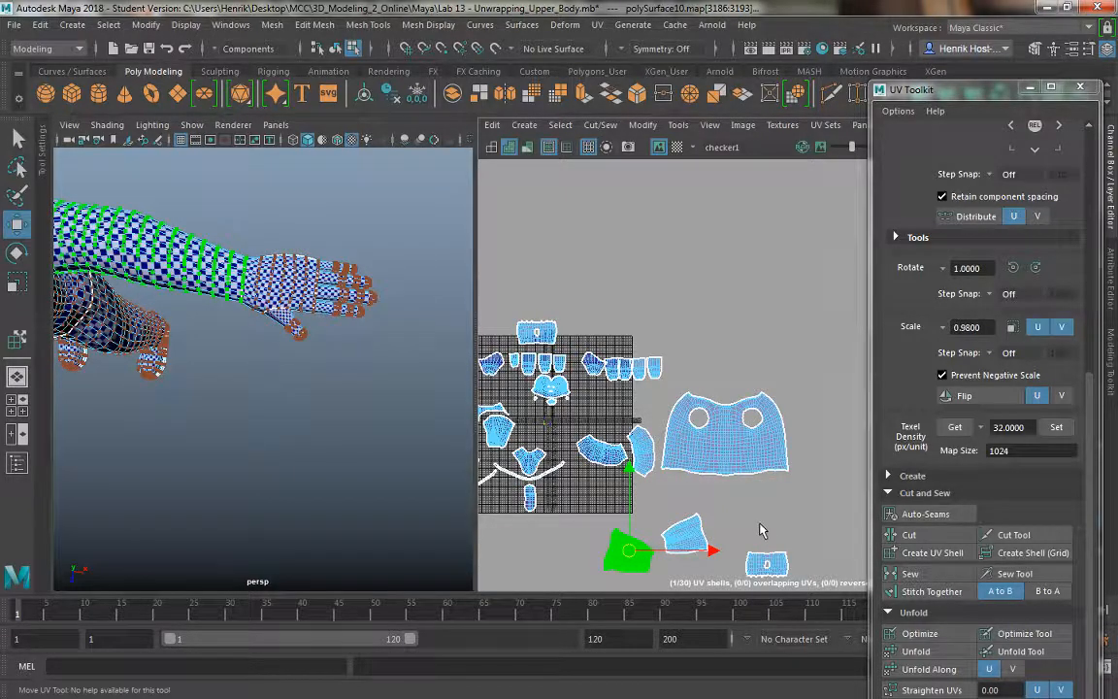
left_click_drag(629, 550, 755, 522)
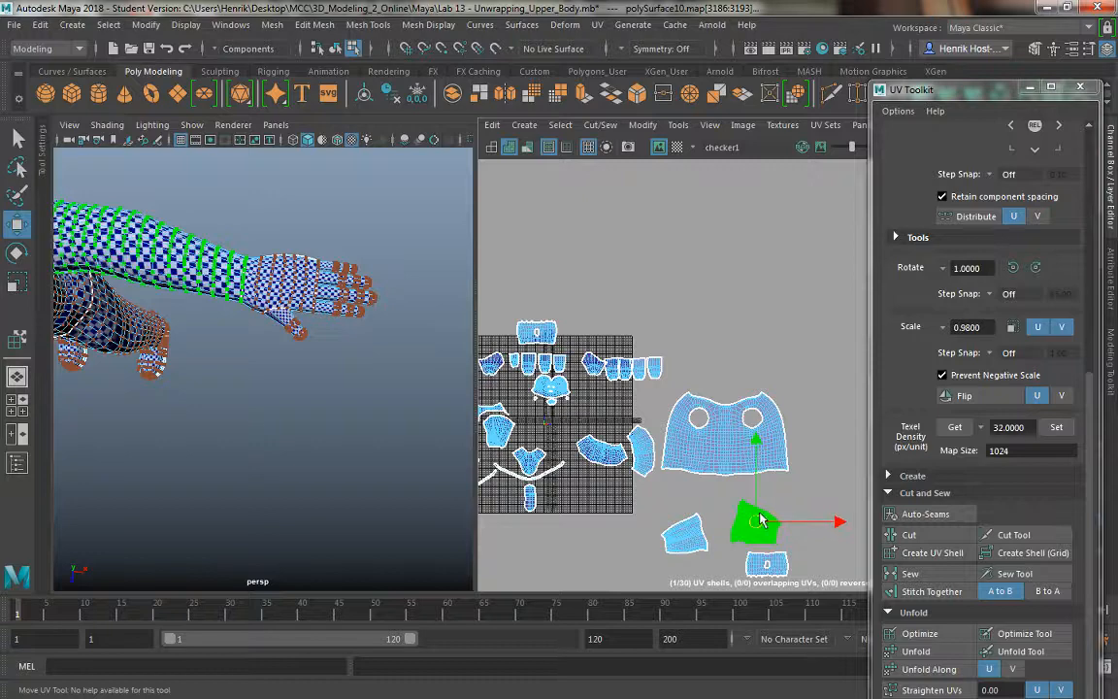
Step: Rotate the forearm UV shell upright with its narrow wrist end down and centre it over the palm shell
key("e")
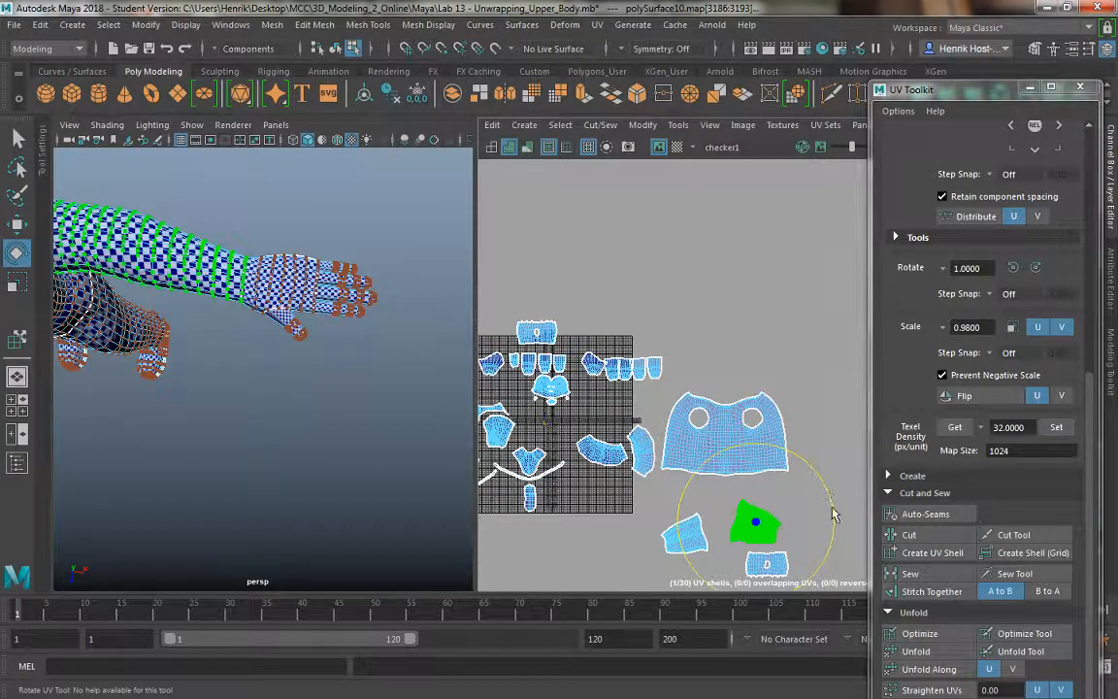
left_click_drag(833, 514, 777, 527)
key("w")
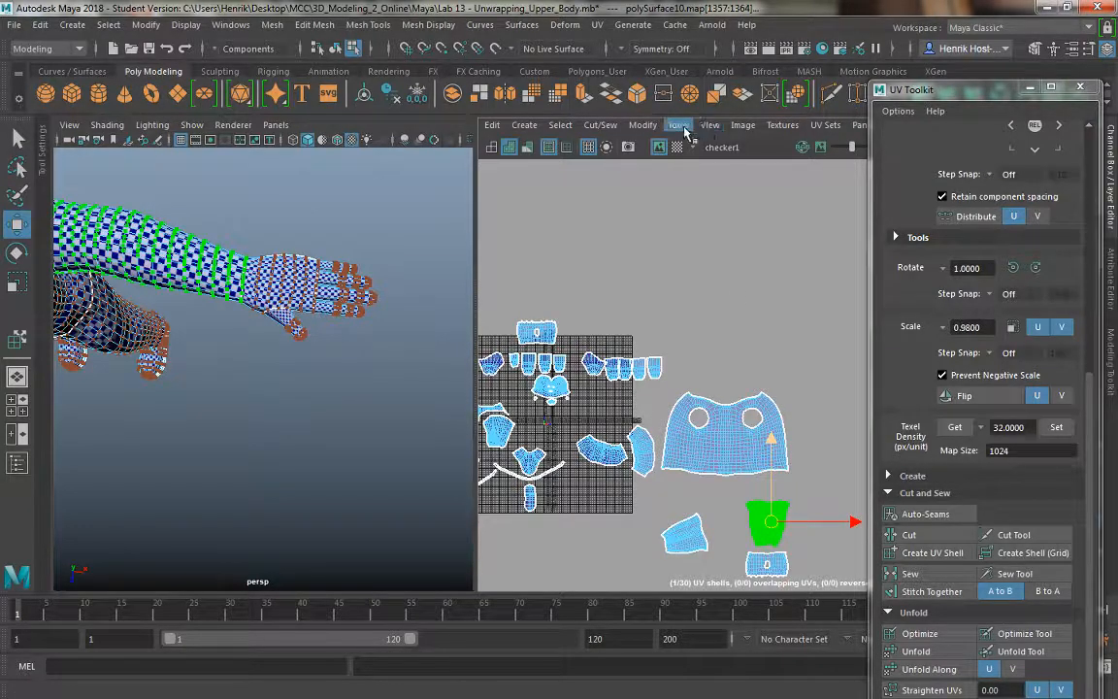
Step: Scale the palm UV shell down uniformly to match the forearm shell's wrist edge and place it directly beneath that edge
left_click(678, 124)
left_click(703, 258)
left_click(756, 562)
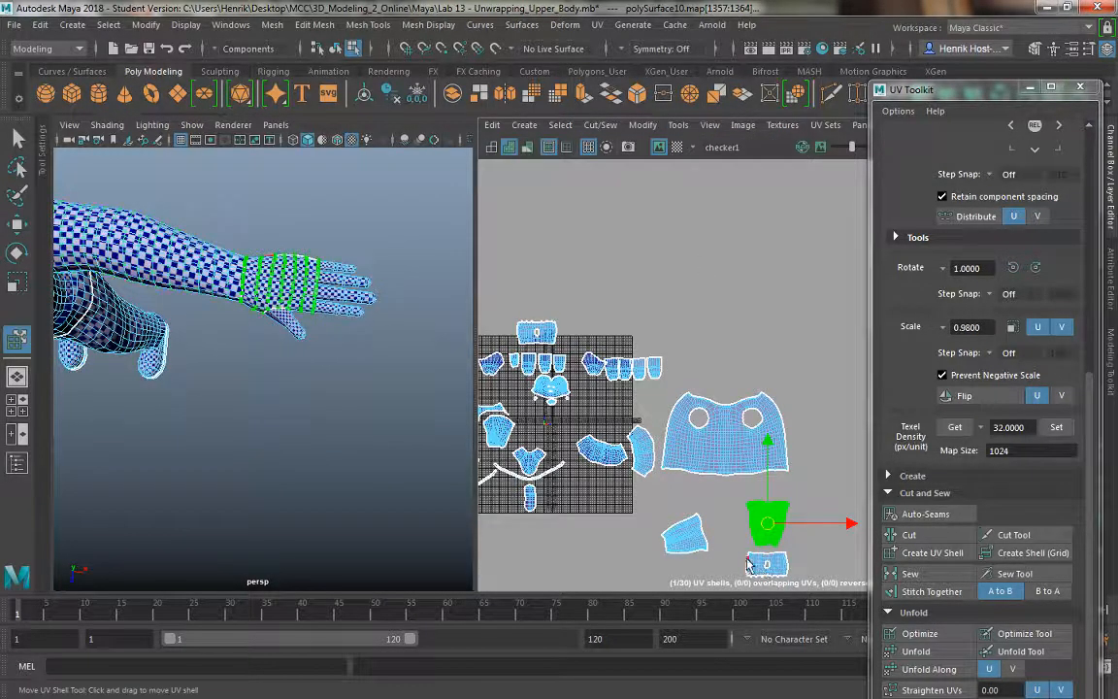
key("a")
middle_click_drag(732, 488, 583, 400, "alt")
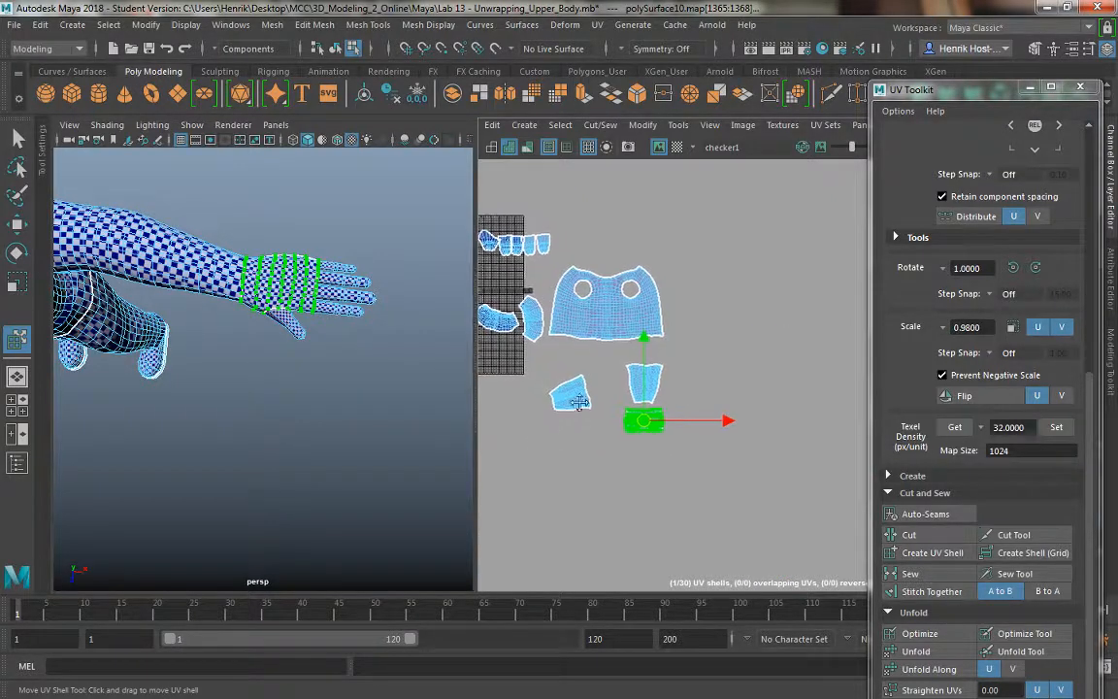
right_click_drag(588, 378, 803, 586, "alt")
middle_click_drag(628, 343, 498, 210, "alt")
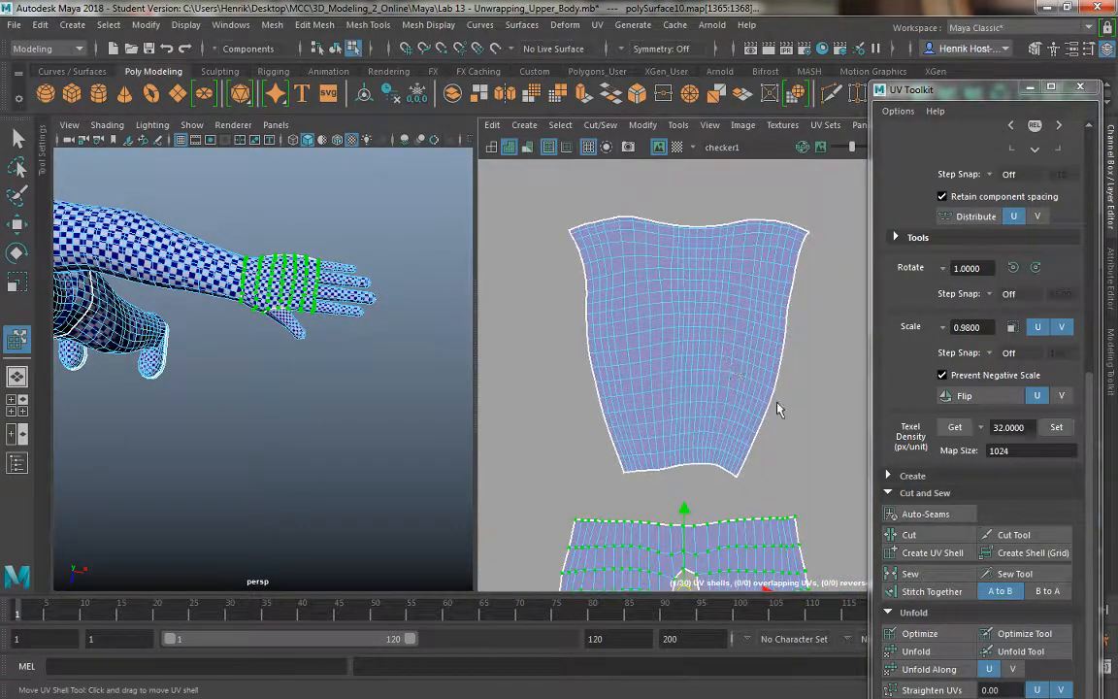
key("r")
middle_click_drag(713, 442, 708, 359, "alt")
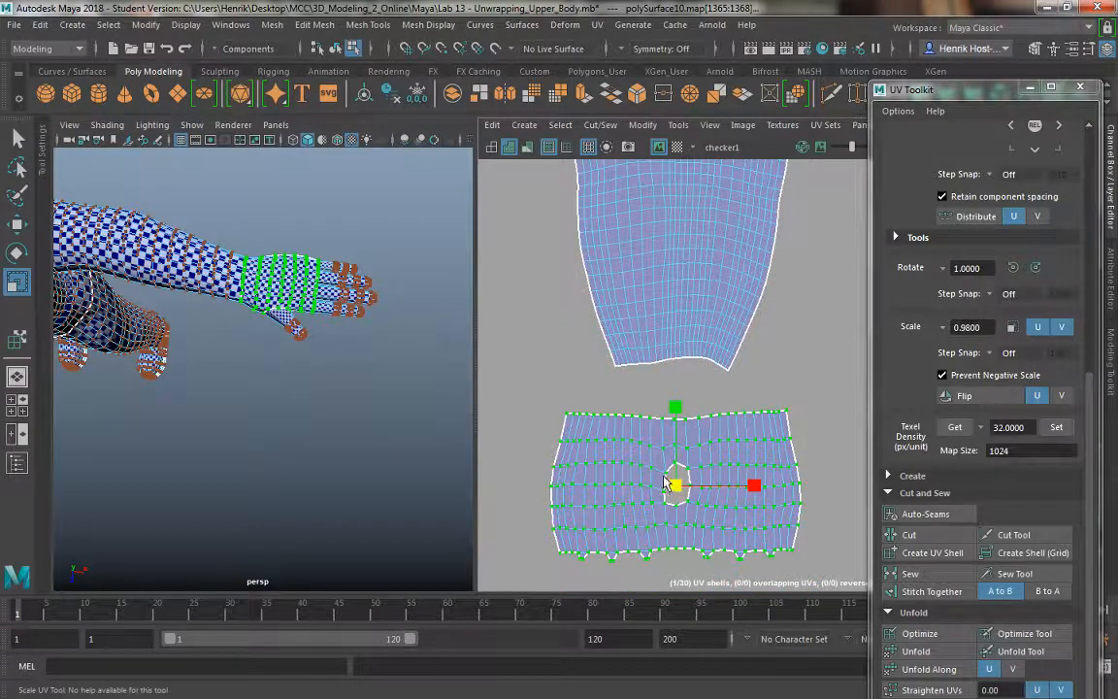
left_click_drag(668, 481, 669, 421)
key("w")
key("r")
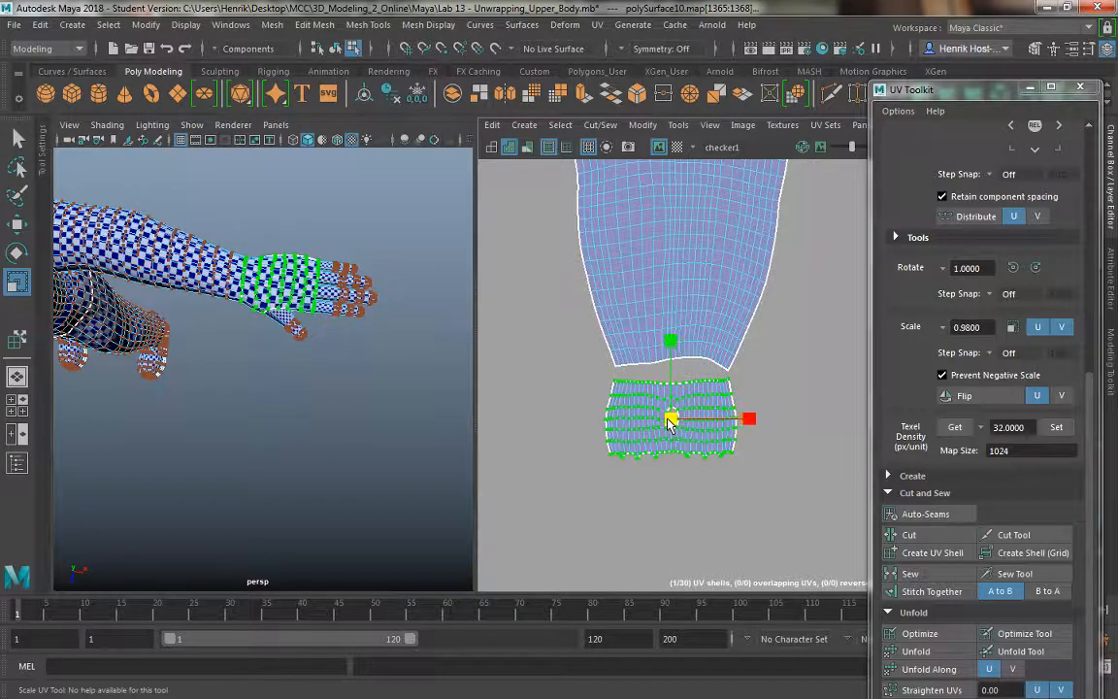
Step: Return to object selection, examine the checker squares across the wrist, and reselect the character to review its UV layout
left_click_drag(240, 378, 243, 330, "alt")
right_click_drag(238, 250, 310, 214)
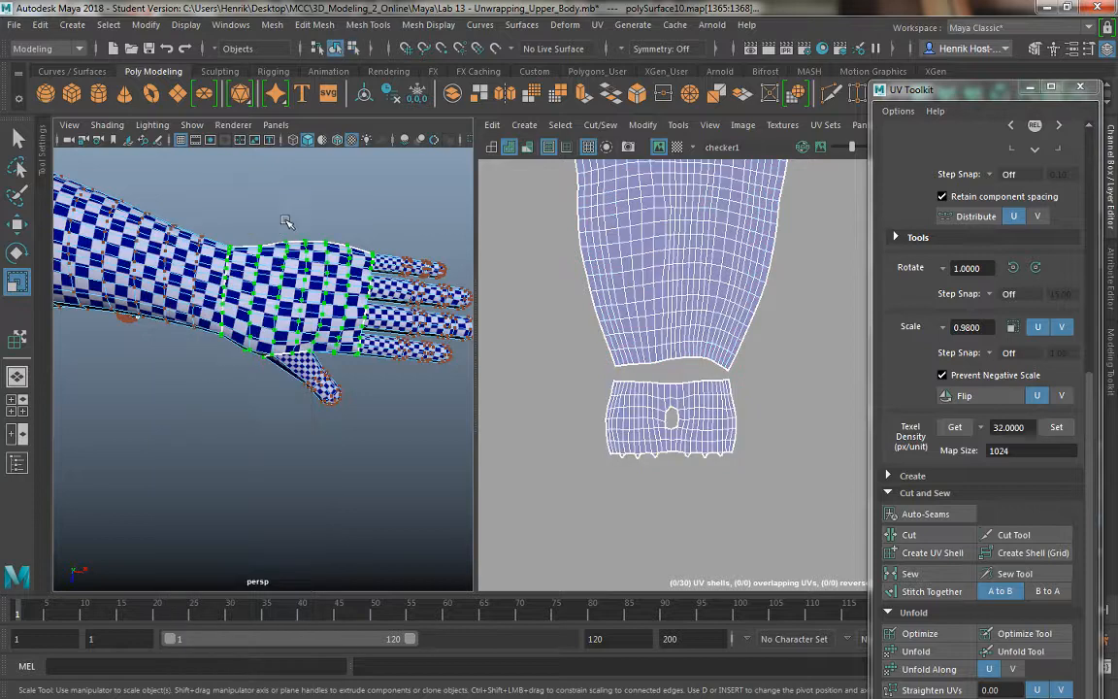
left_click_drag(222, 336, 220, 321, "alt")
left_click(323, 308)
right_click_drag(619, 448, 540, 270, "alt")
middle_click_drag(618, 406, 639, 524, "alt")
right_click_drag(628, 454, 524, 243, "alt")
middle_click_drag(644, 436, 674, 490, "alt")
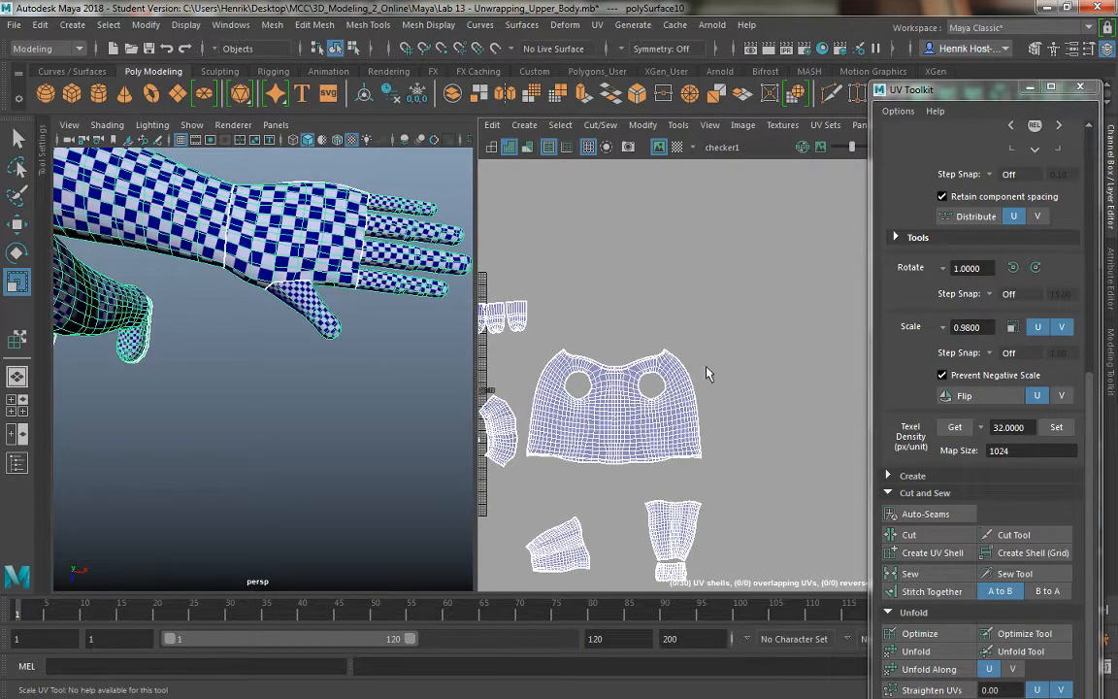
Step: Use the Move UV Shell tool to line up the middle, ring and little finger UV shells in a row below the palm shell
right_click_drag(706, 372, 674, 298, "alt")
middle_click_drag(650, 242, 680, 210, "alt")
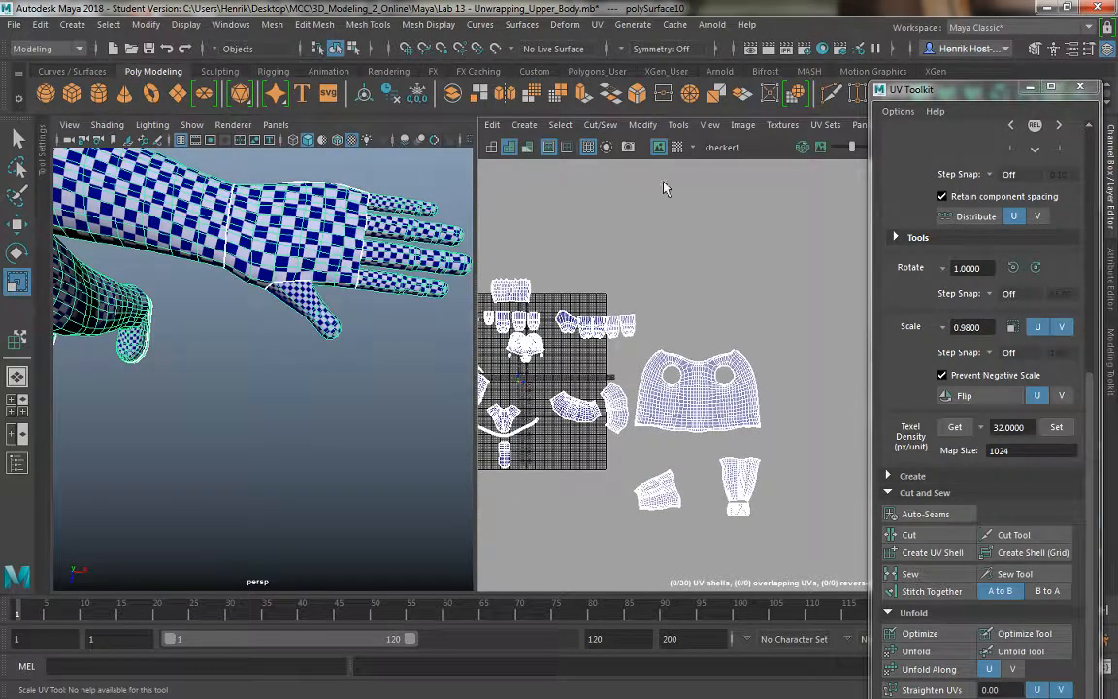
left_click(676, 126)
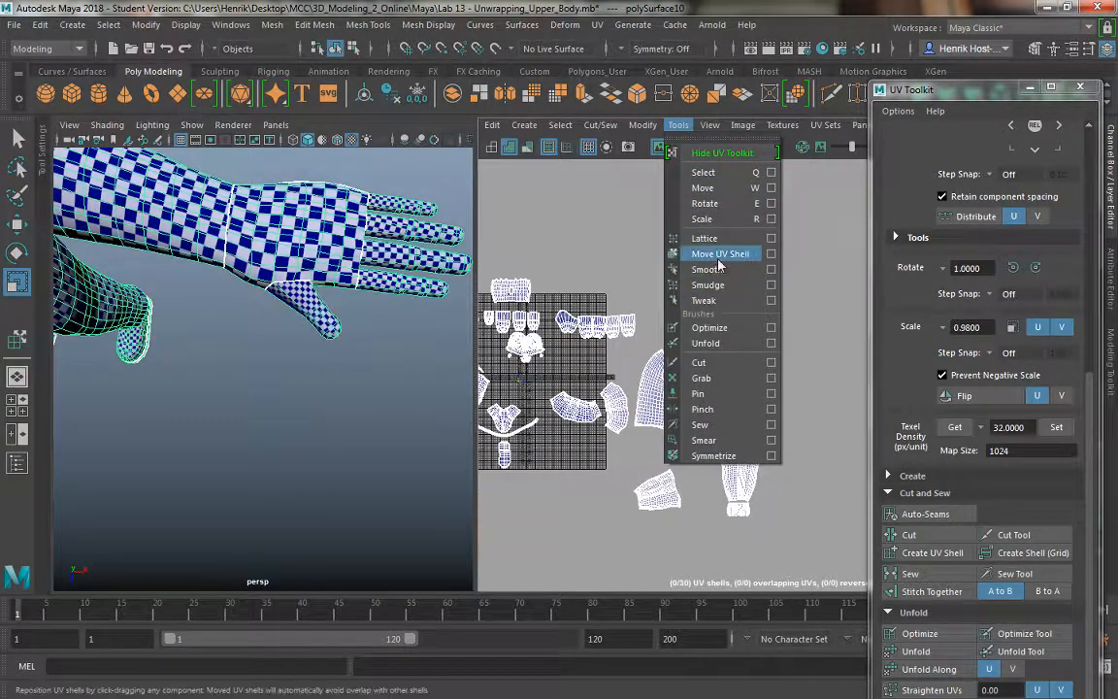
left_click(703, 254)
left_click(596, 327)
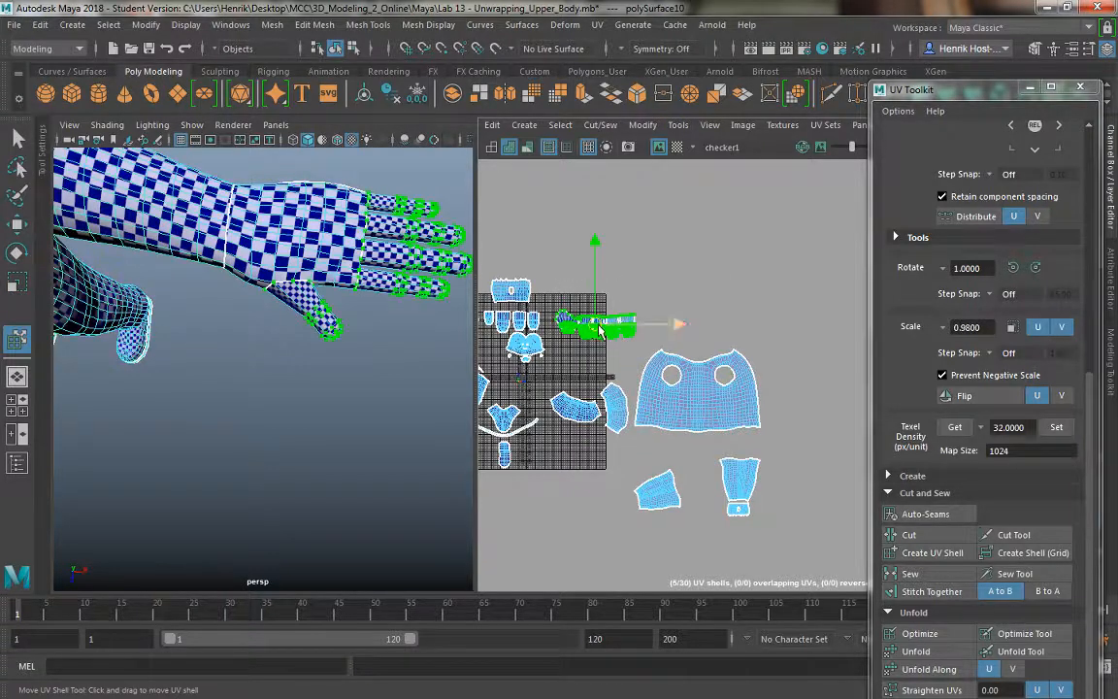
left_click_drag(596, 328, 745, 556)
left_click(613, 325)
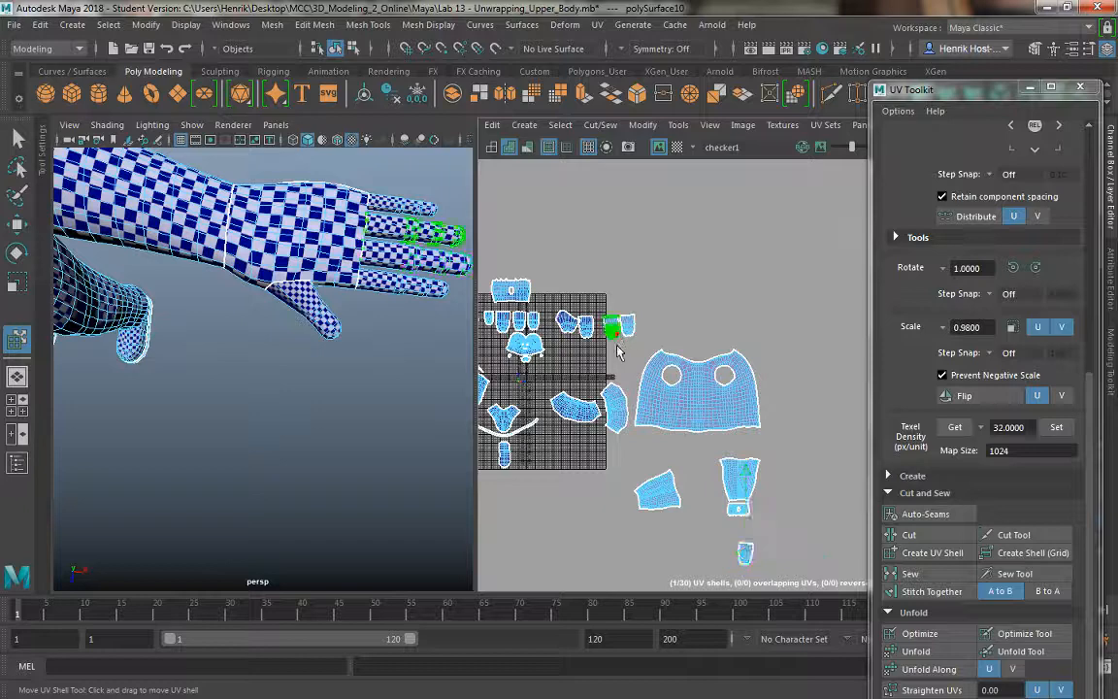
left_click_drag(614, 325, 772, 563)
left_click(628, 327)
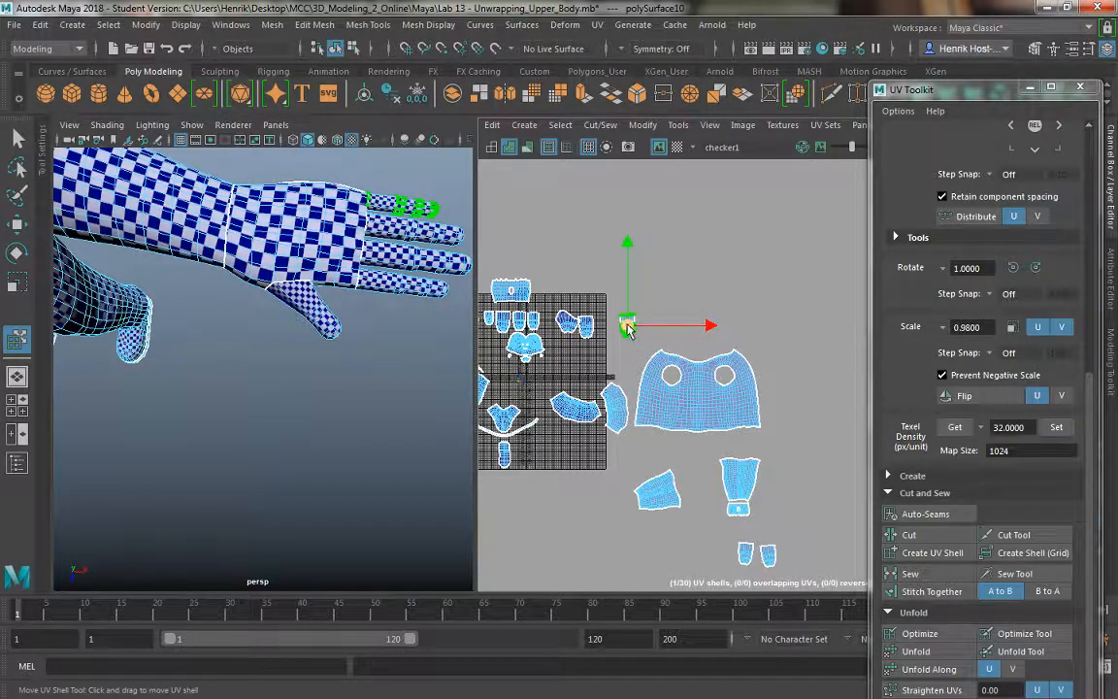
left_click_drag(631, 340, 789, 553)
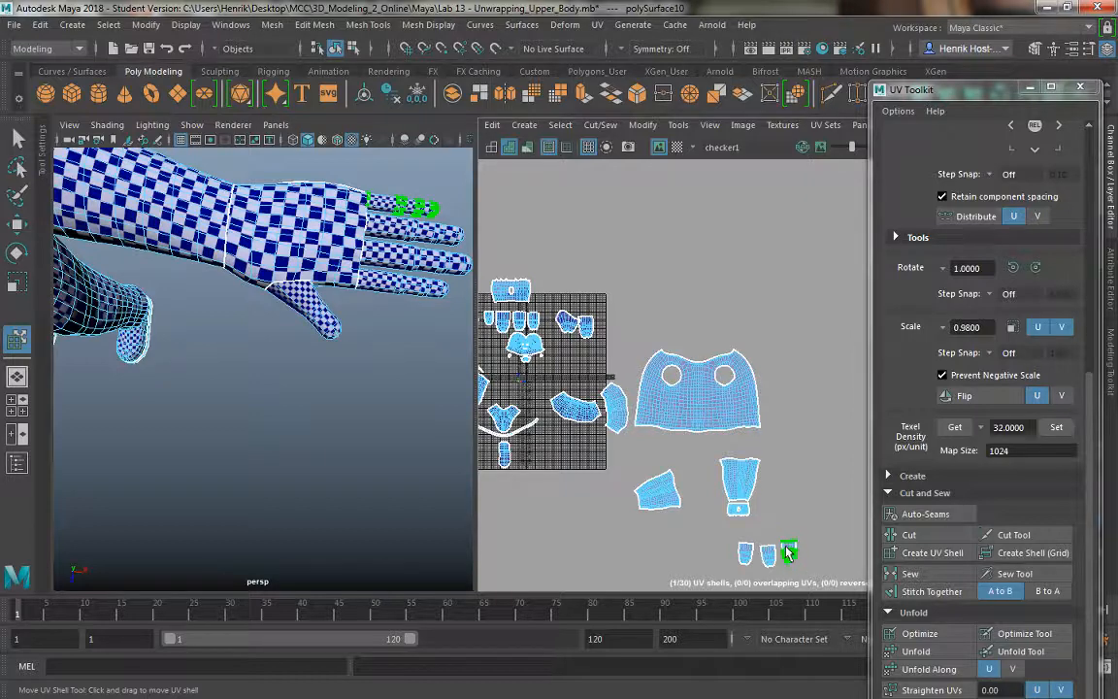
Step: Add the index finger and thumb UV shells to the row, placing them in order before the middle finger shell
left_click(588, 331)
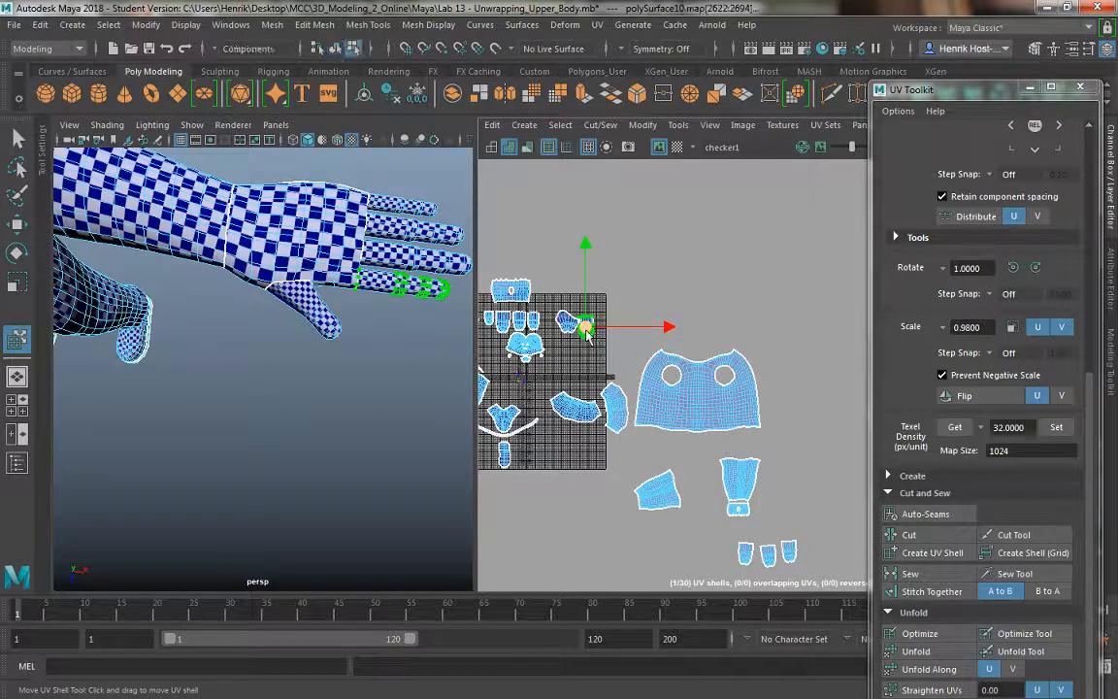
left_click_drag(612, 386, 727, 558)
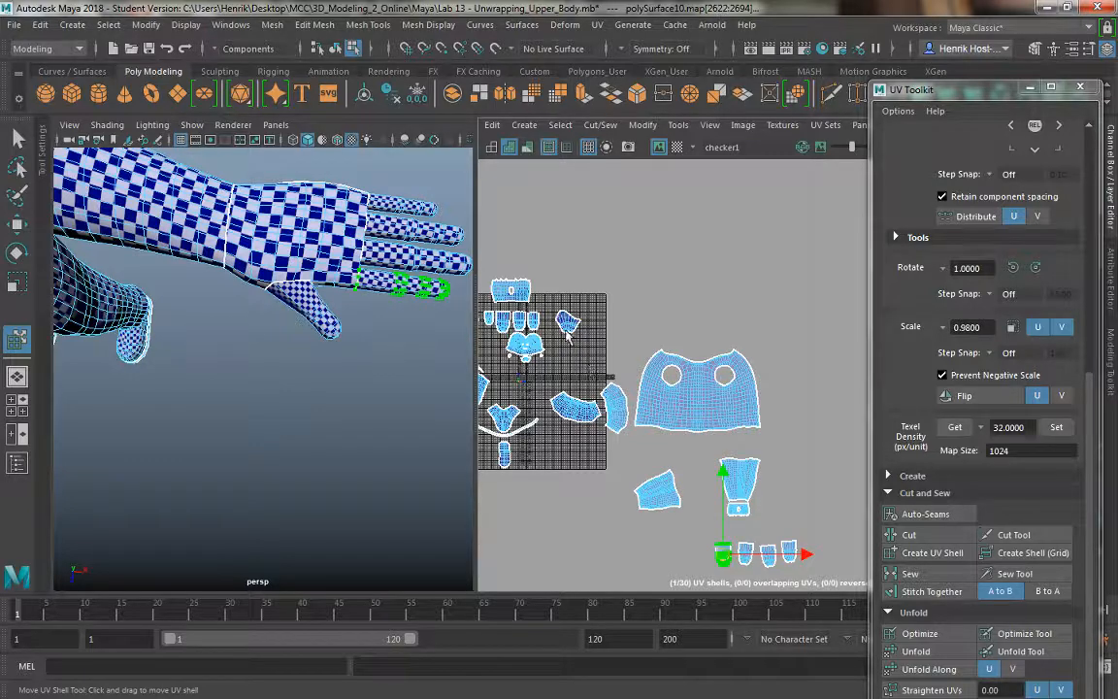
left_click_drag(571, 325, 695, 557)
Step: Scale the thumb UV shell down uniformly to match the palm's checker size and place it just below the palm shell
middle_click_drag(705, 501, 621, 328, "alt")
right_click_drag(669, 436, 746, 512, "alt")
middle_click_drag(739, 503, 701, 501, "alt")
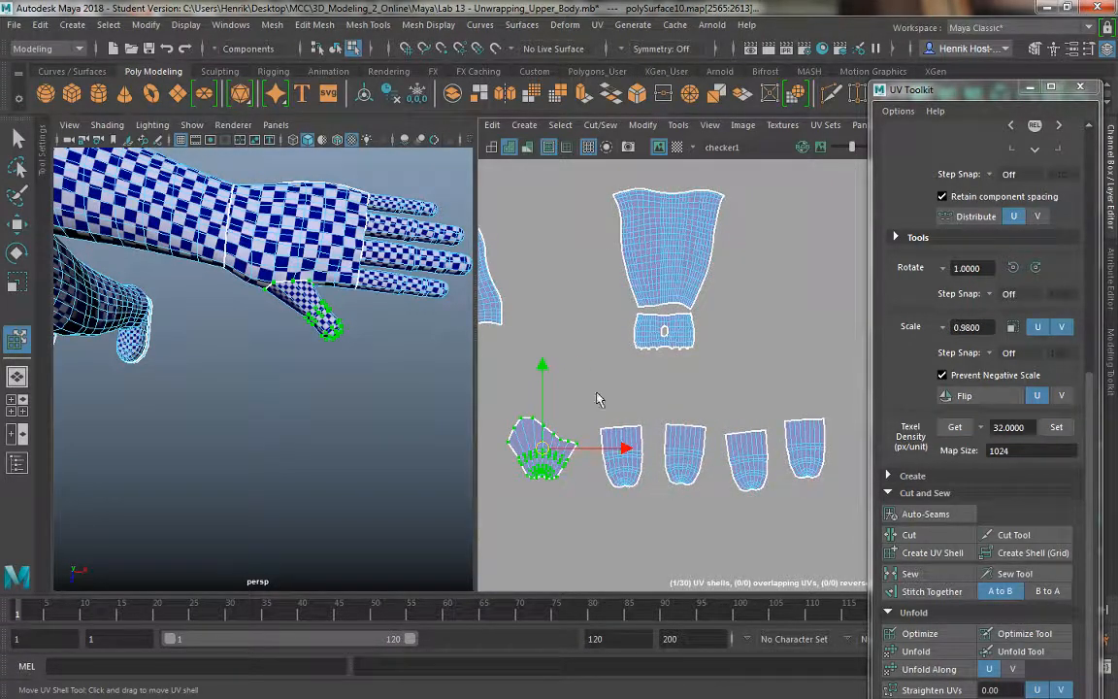
key("r")
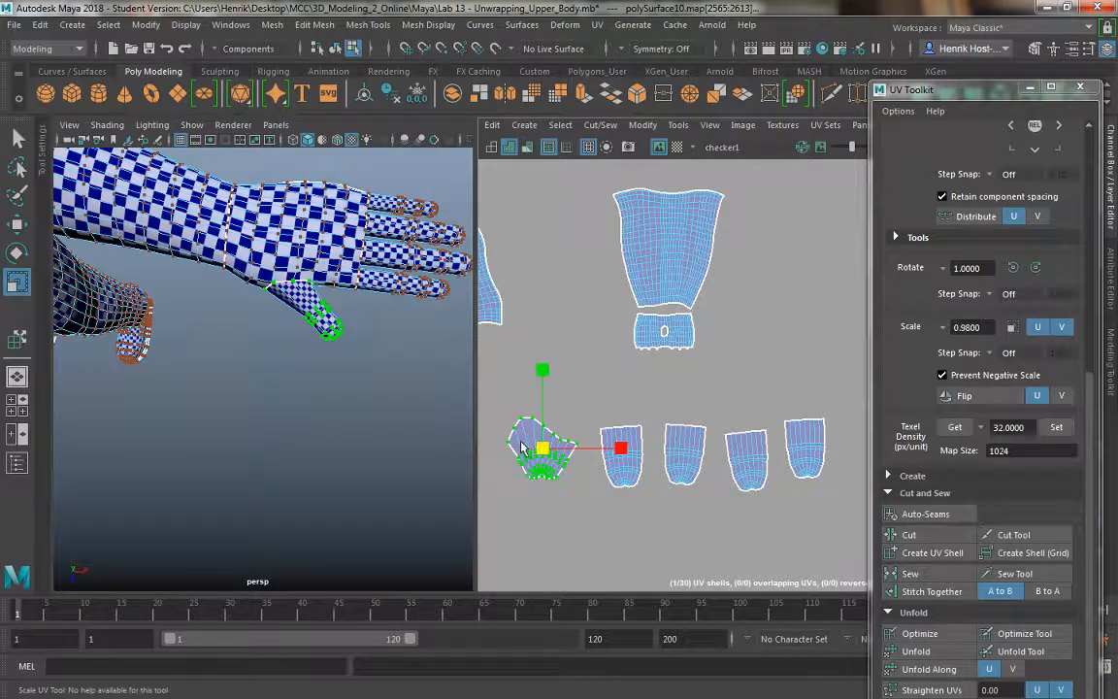
left_click_drag(517, 443, 632, 386)
key("w")
key("r")
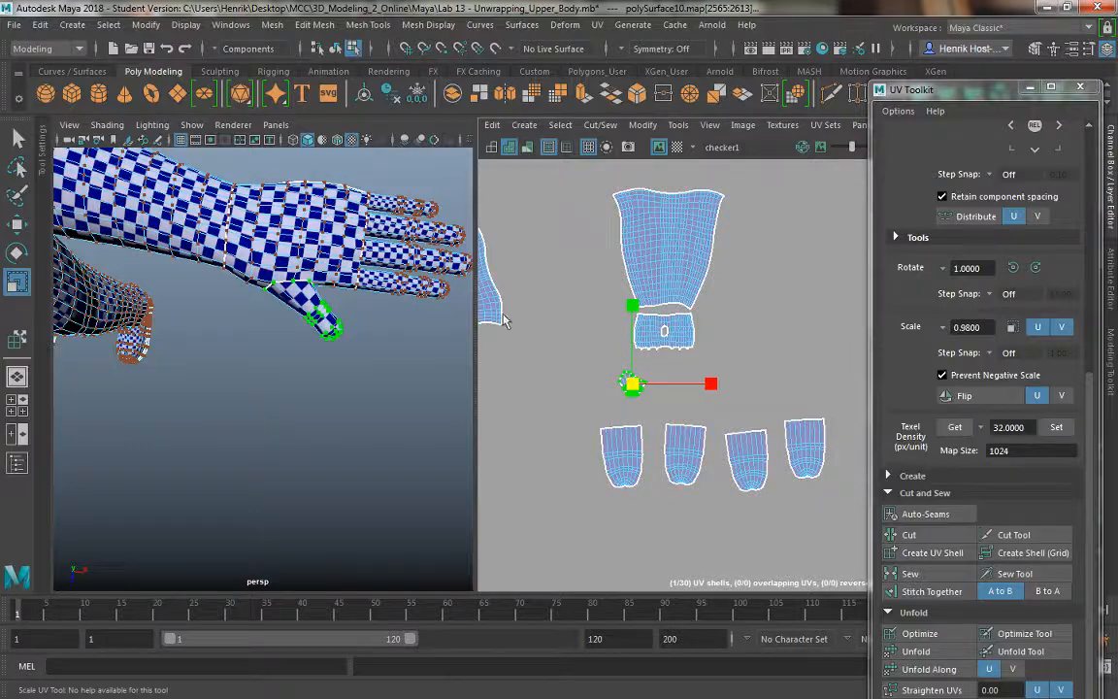
left_click_drag(282, 345, 282, 416, "alt")
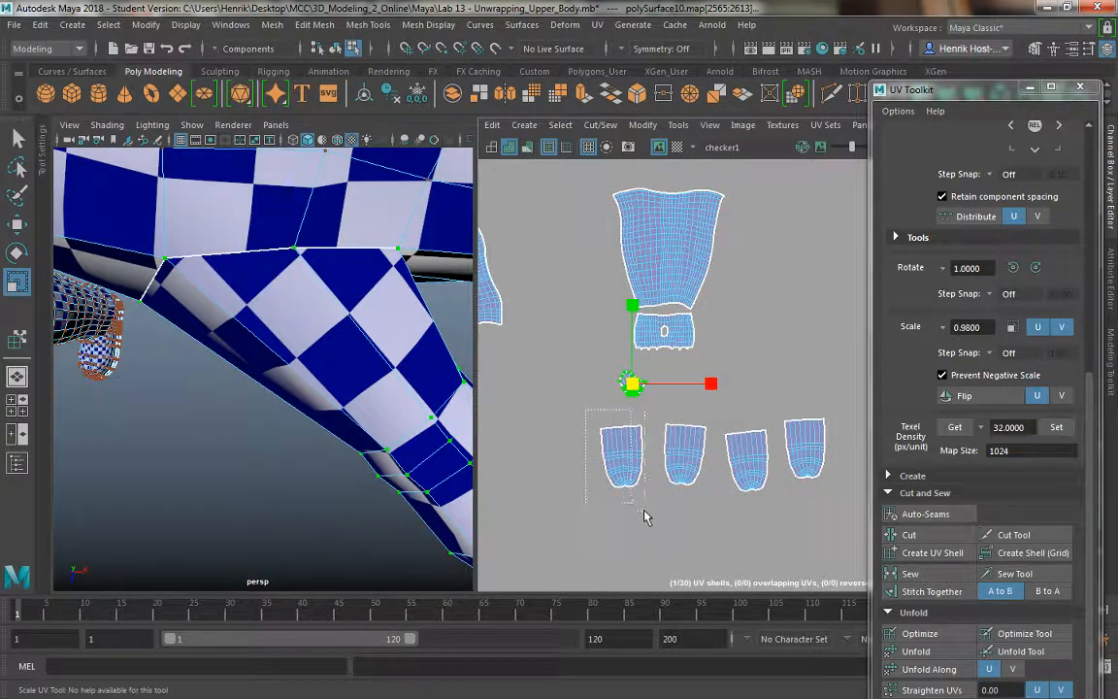
Step: Select the index finger UV shell and scale it down slightly and uniformly, comparing its checker squares on the finger
left_click_drag(645, 512, 648, 516)
right_click_drag(663, 507, 575, 384, "alt")
middle_click_drag(440, 386, 333, 388, "alt")
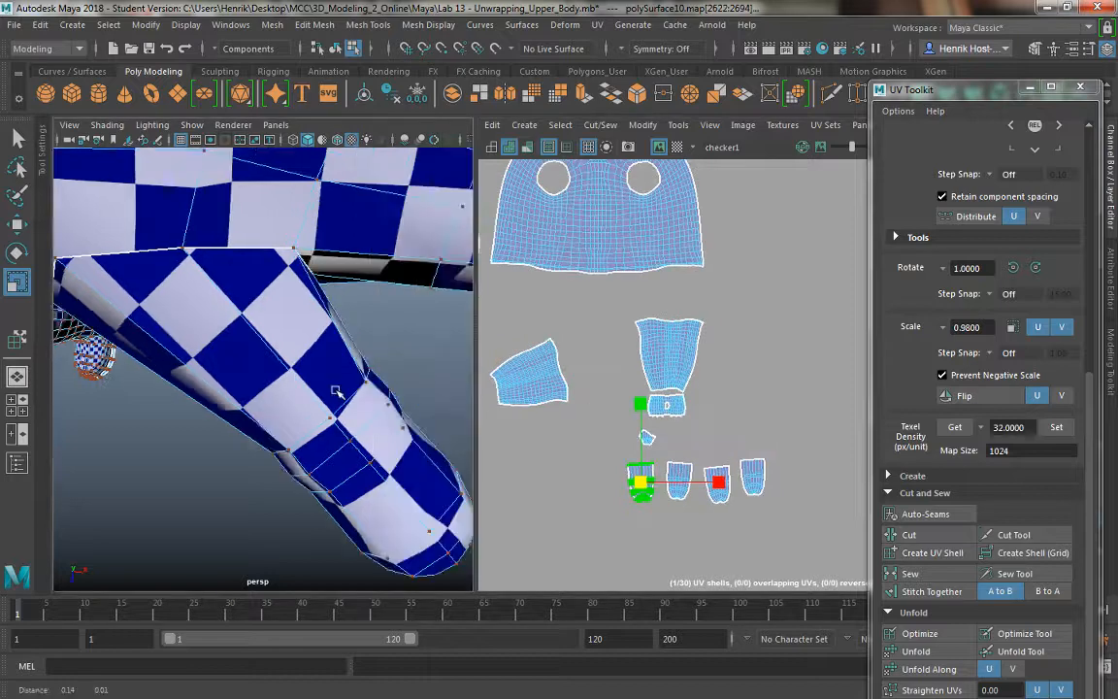
left_click_drag(334, 392, 386, 409, "alt")
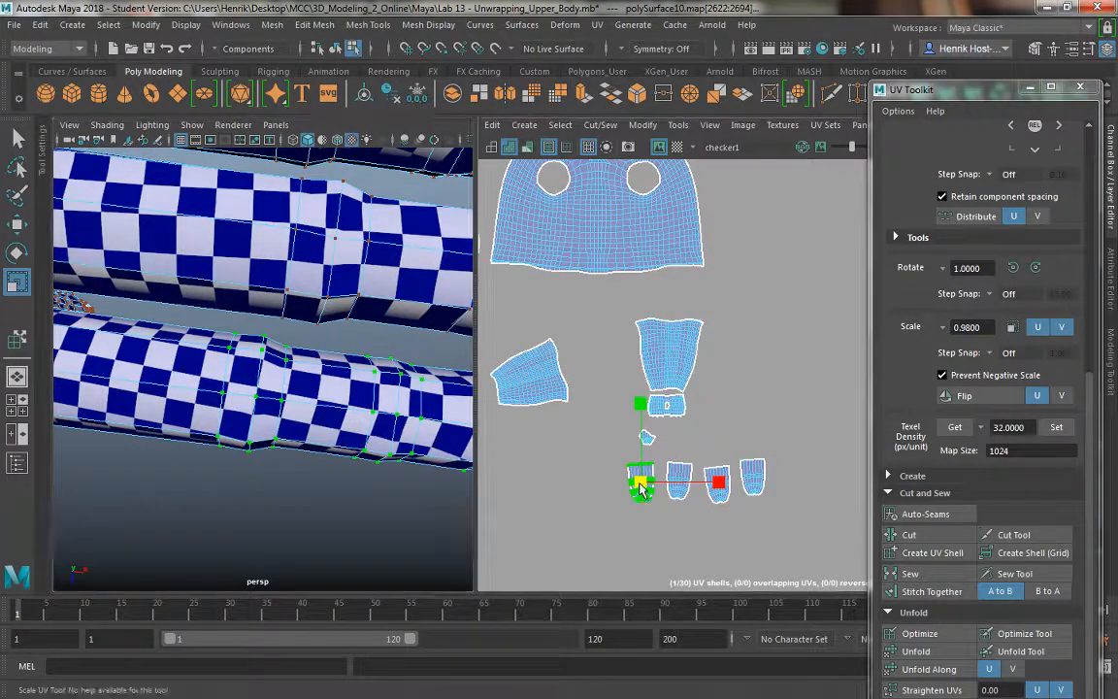
left_click_drag(641, 483, 623, 481)
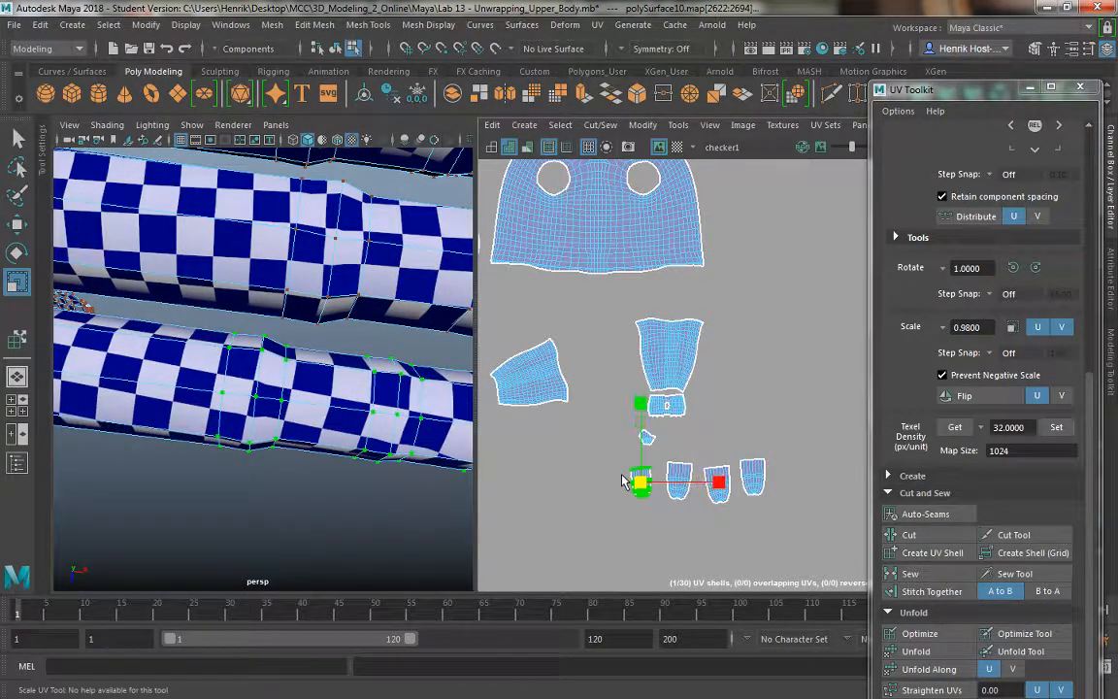
Step: Move the thumb UV shell aside from the palm and place the index finger shell directly beneath the palm shell
left_click(648, 438)
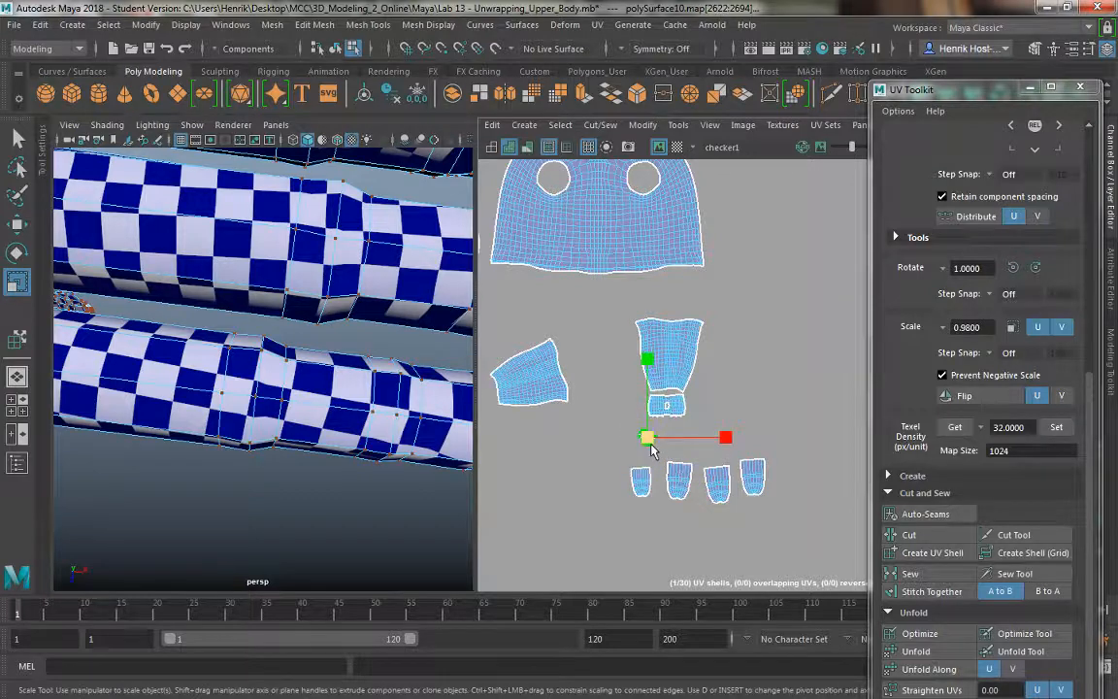
key("w")
left_click_drag(648, 438, 613, 446)
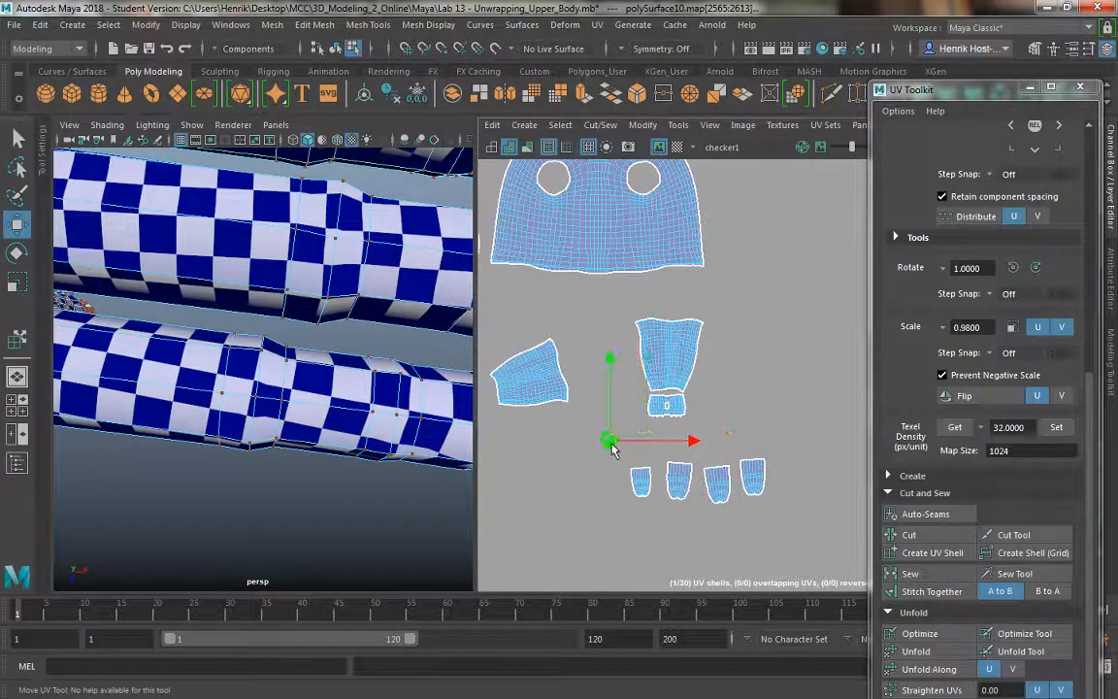
left_click(643, 484)
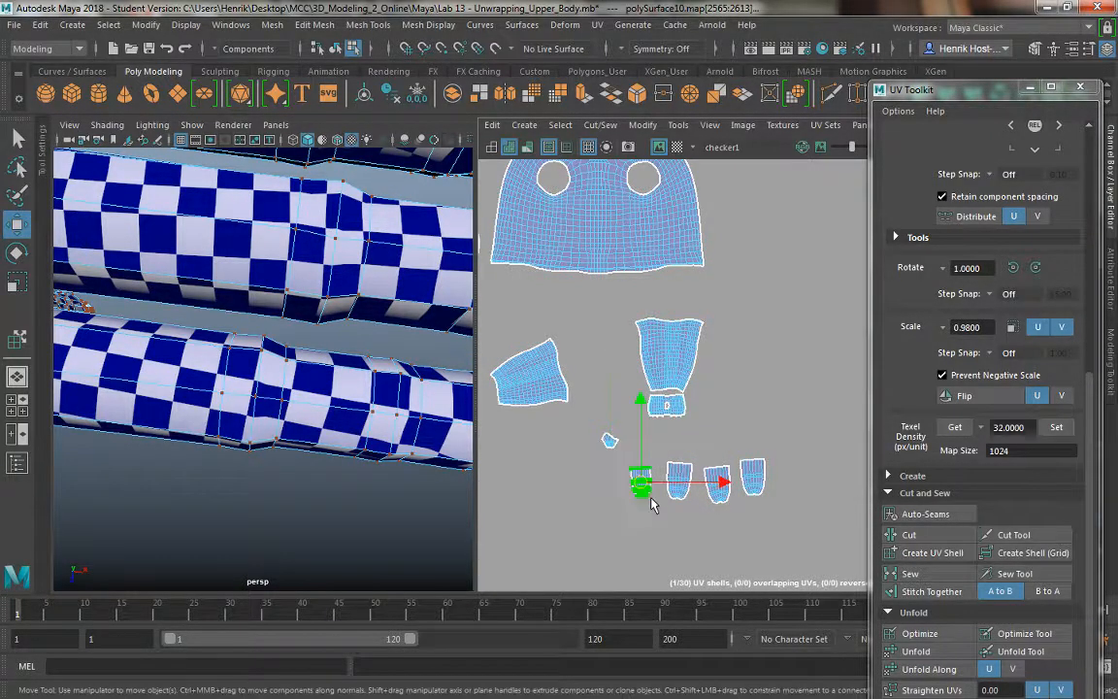
left_click_drag(651, 446, 650, 404)
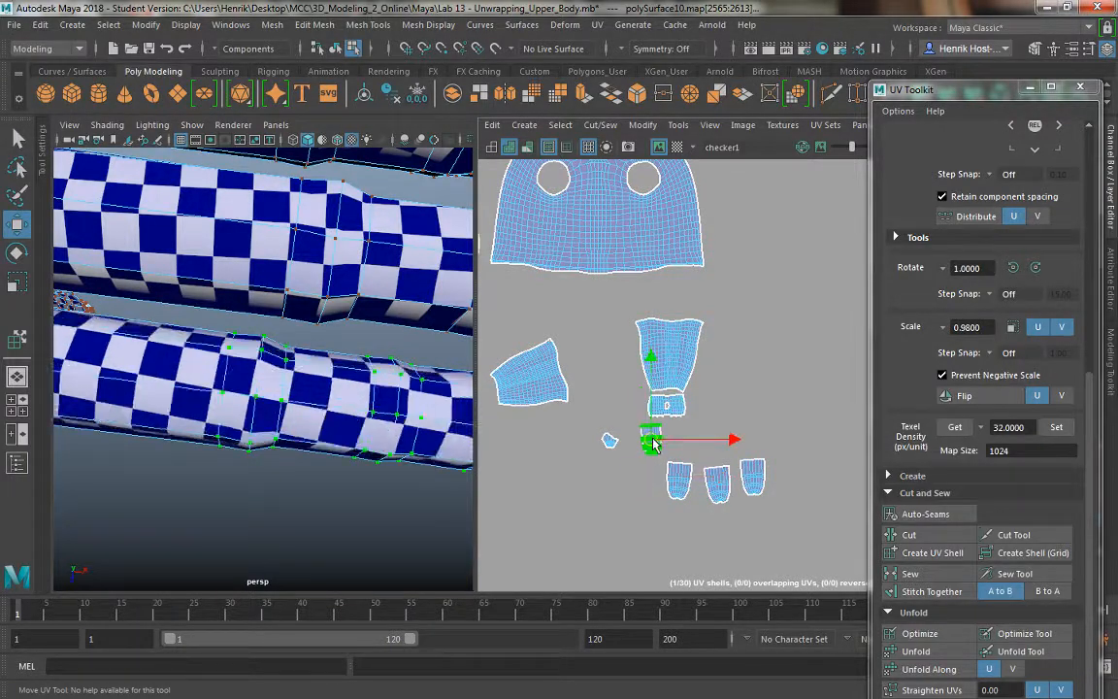
Step: Scale the index finger UV shell down strongly and move its base up against the first finger opening of the palm's edge
scroll(651, 406, "up", 5)
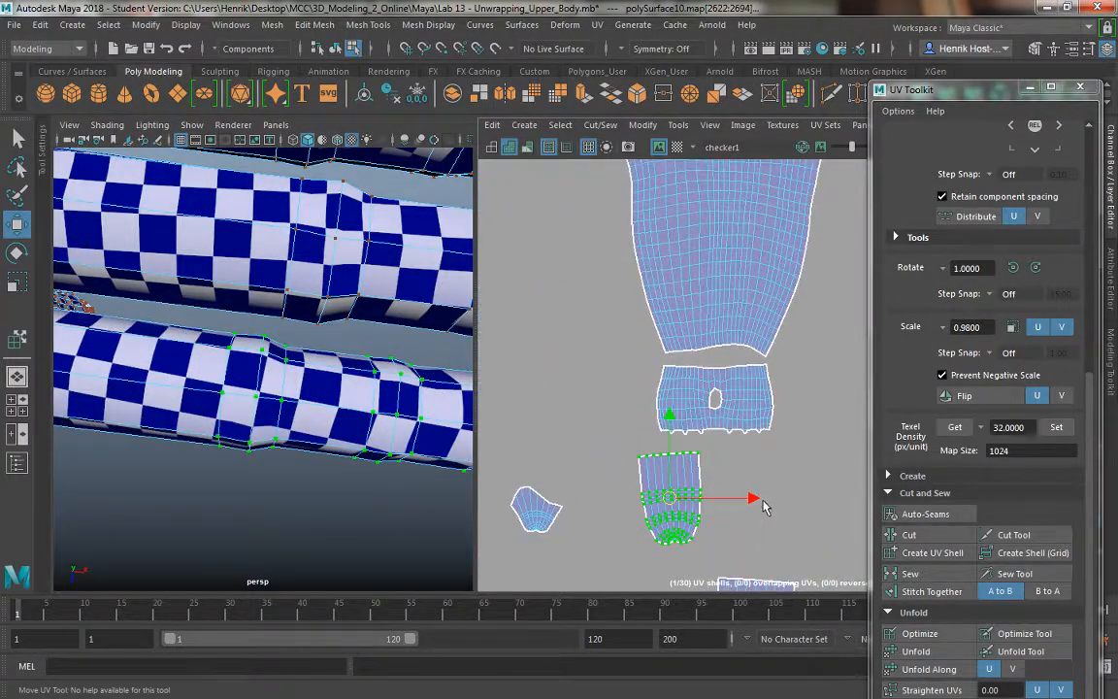
middle_click_drag(706, 446, 699, 369, "alt")
right_click_drag(696, 364, 804, 533, "alt")
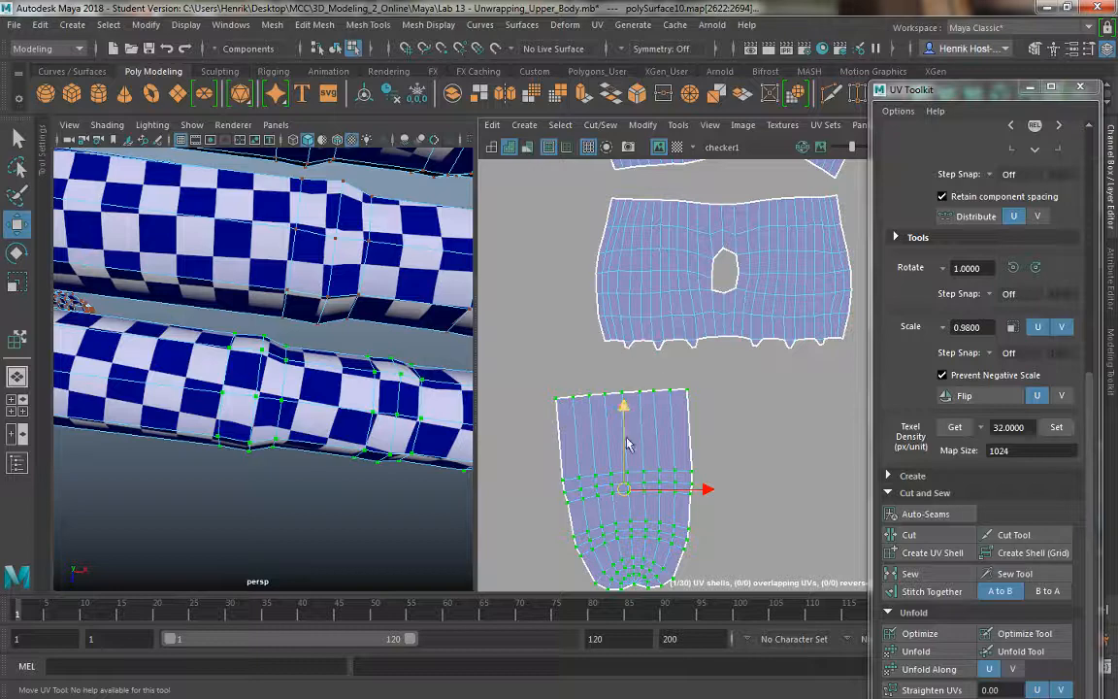
key("r")
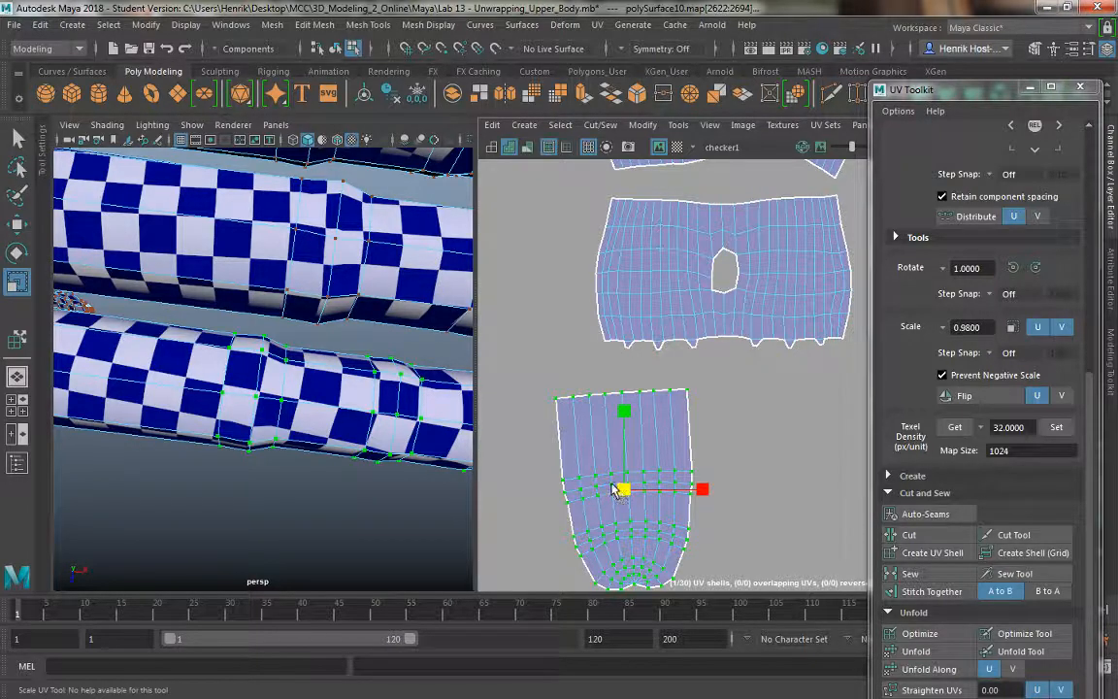
left_click_drag(612, 490, 568, 443)
key("w")
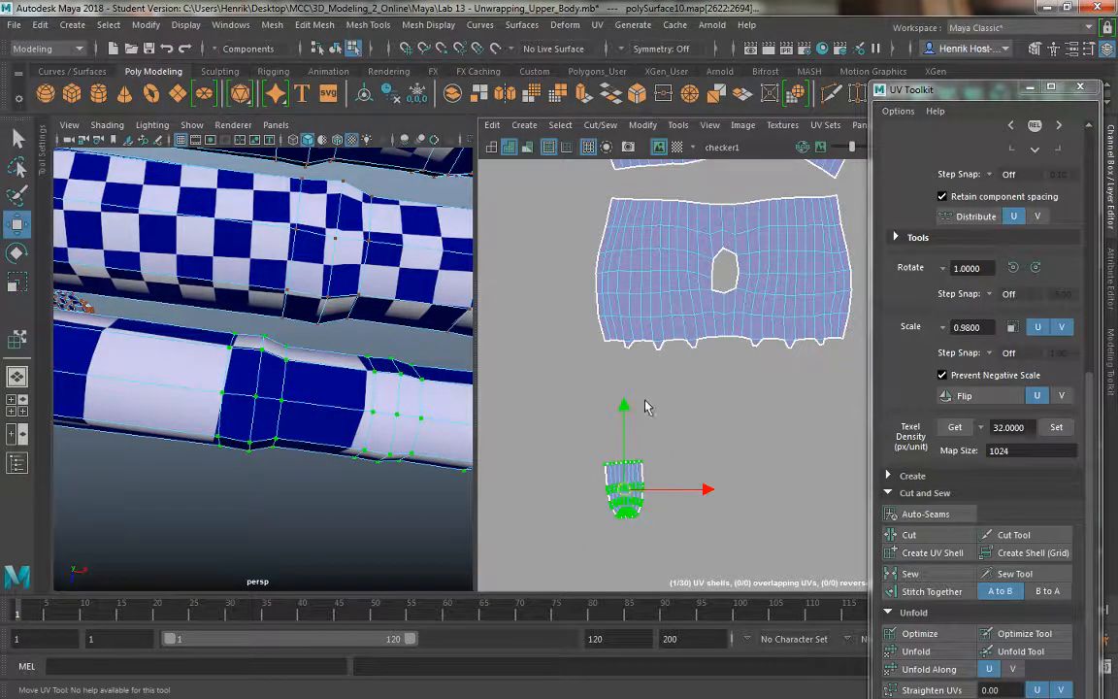
left_click_drag(624, 489, 642, 389)
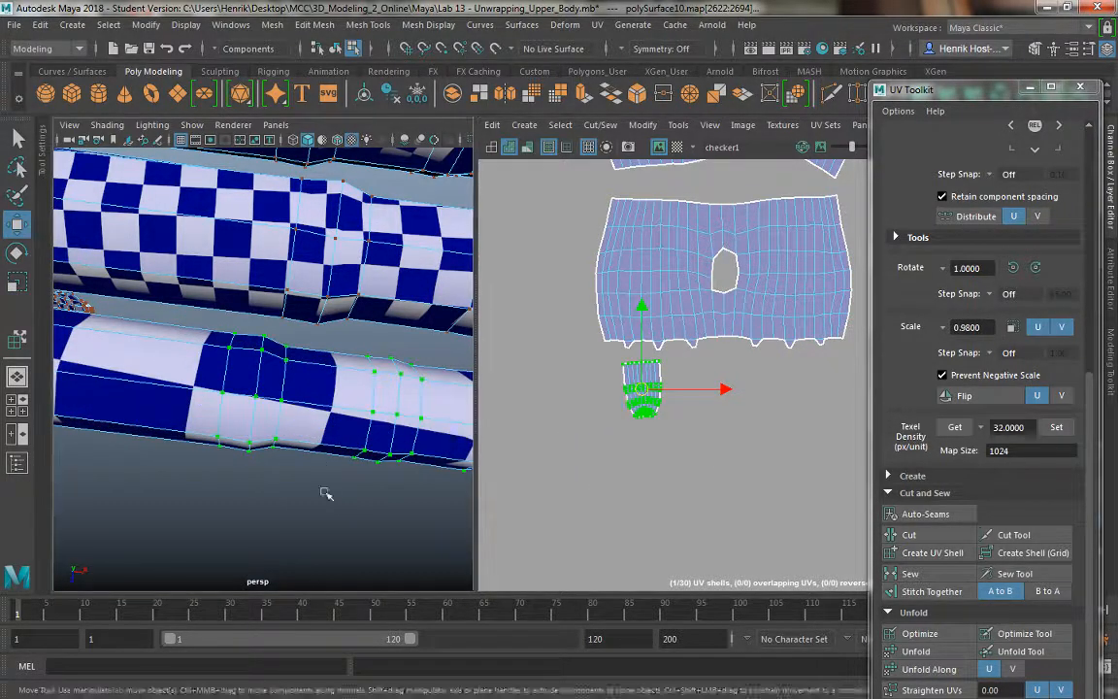
Step: Enlarge the index finger UV shell uniformly towards the palm's checker size and move it beneath the middle of the palm's finger edge
scroll(324, 488, "down", 8)
left_click_drag(309, 454, 330, 456, "alt")
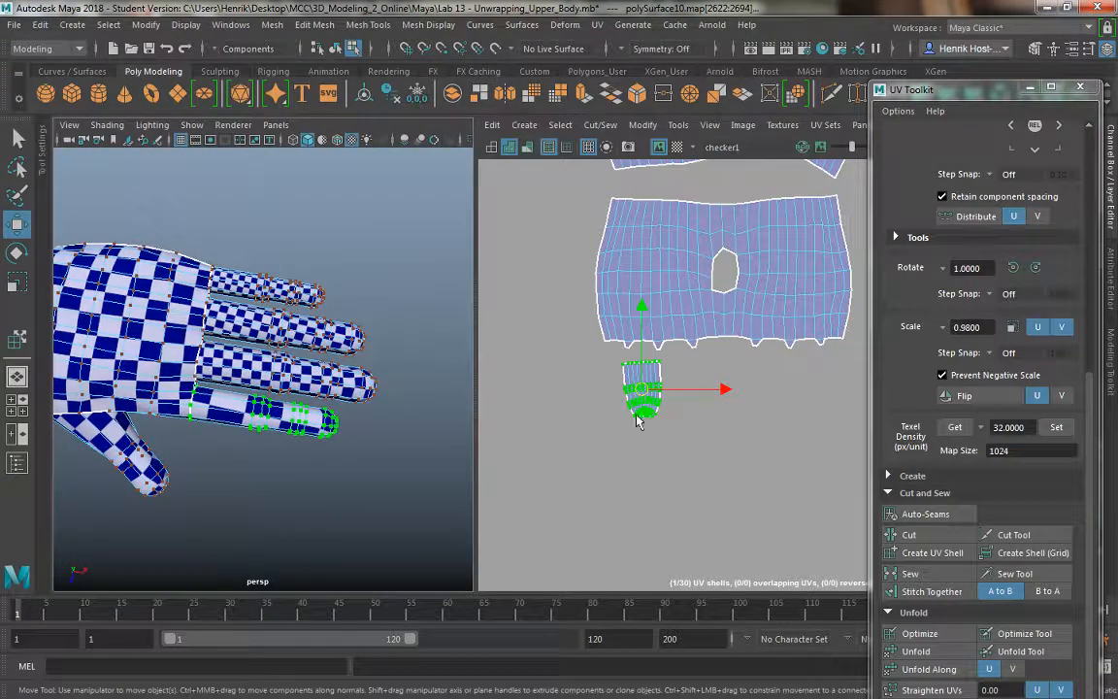
key("r")
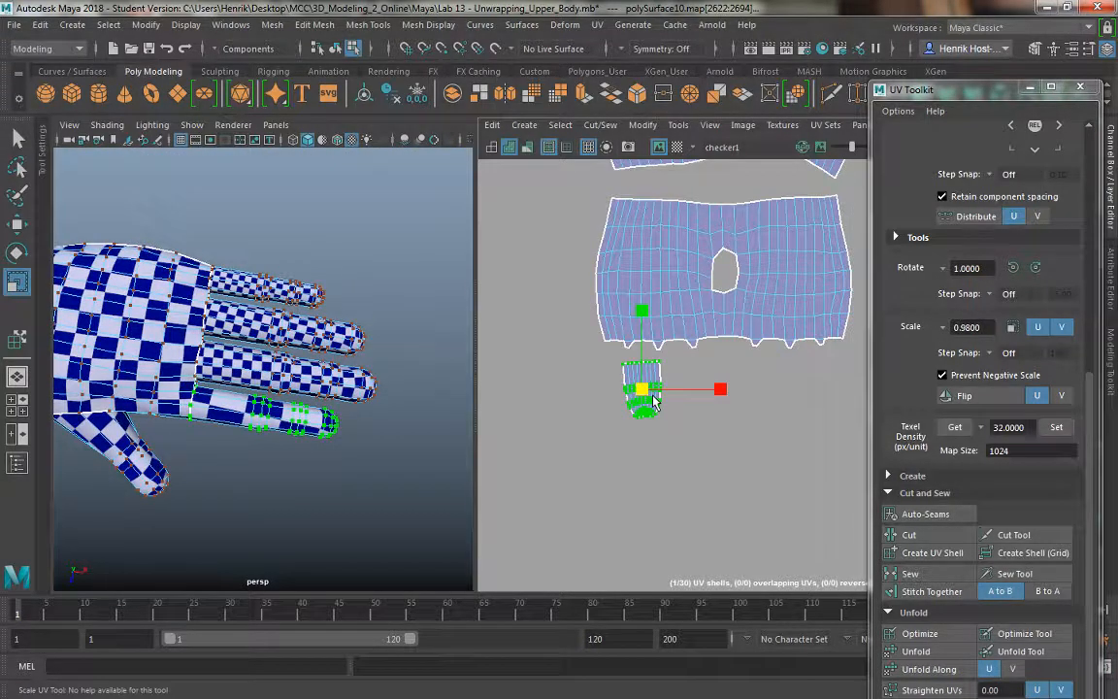
left_click_drag(655, 400, 693, 432)
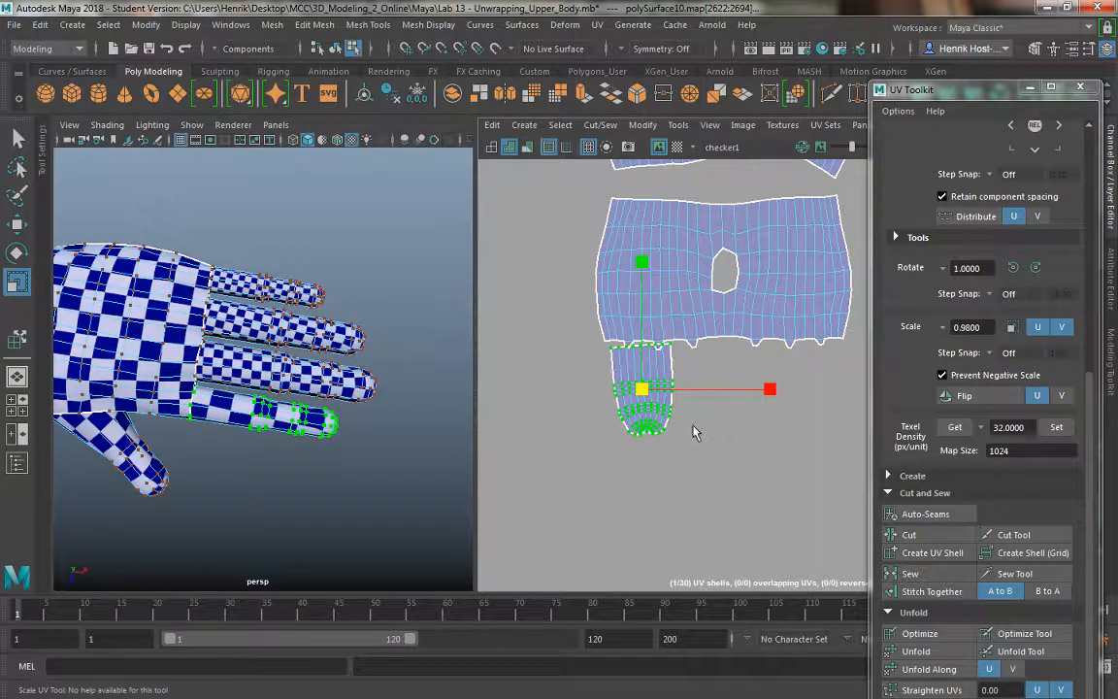
key("w")
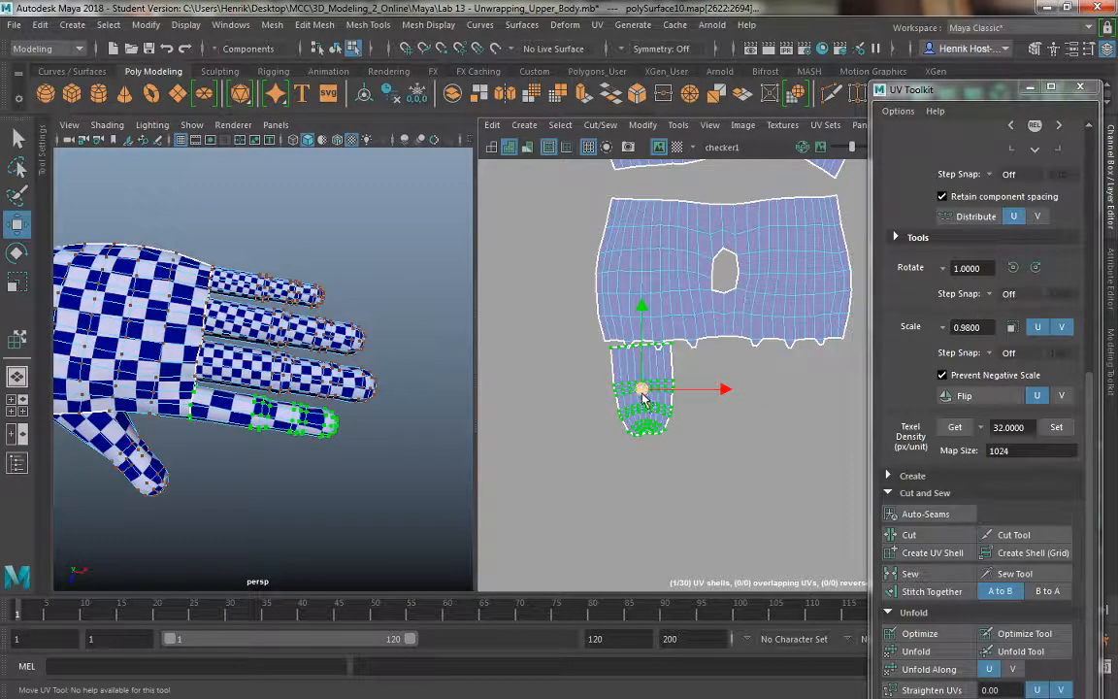
left_click_drag(643, 390, 722, 402)
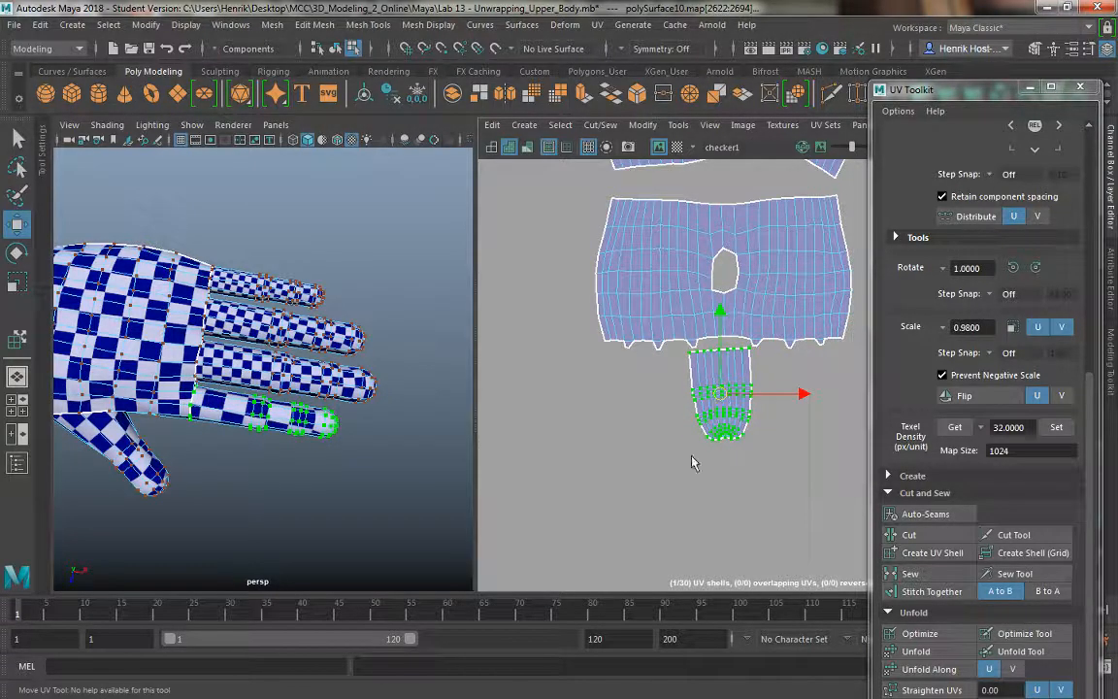
Step: Enlarge the index finger UV shell slightly more to match the hand's checker squares, and set it below the palm's outer corner with a gap
scroll(626, 374, "down", 2)
scroll(626, 374, "down", 1)
left_click_drag(207, 519, 222, 523, "alt")
key("r")
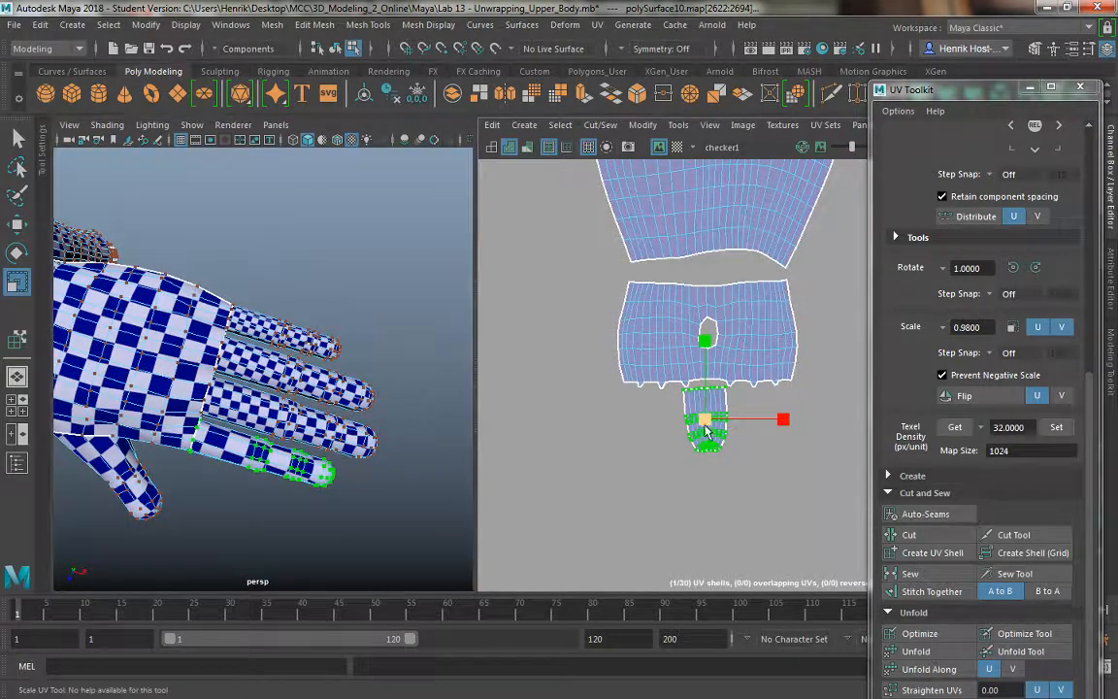
left_click_drag(708, 425, 721, 436)
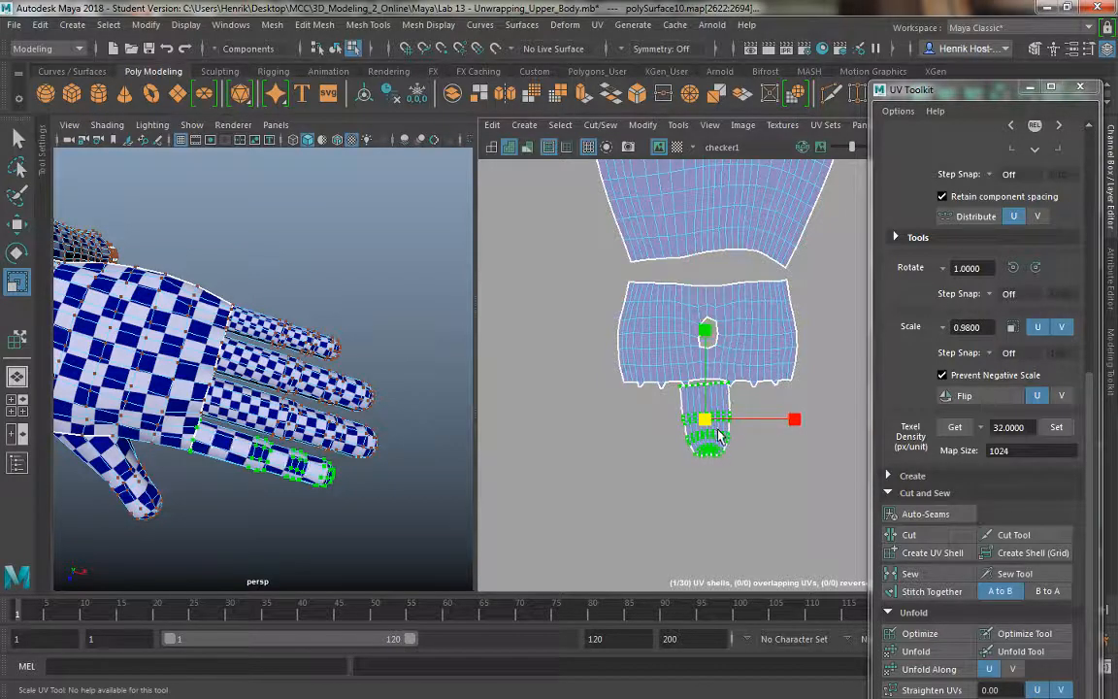
key("w")
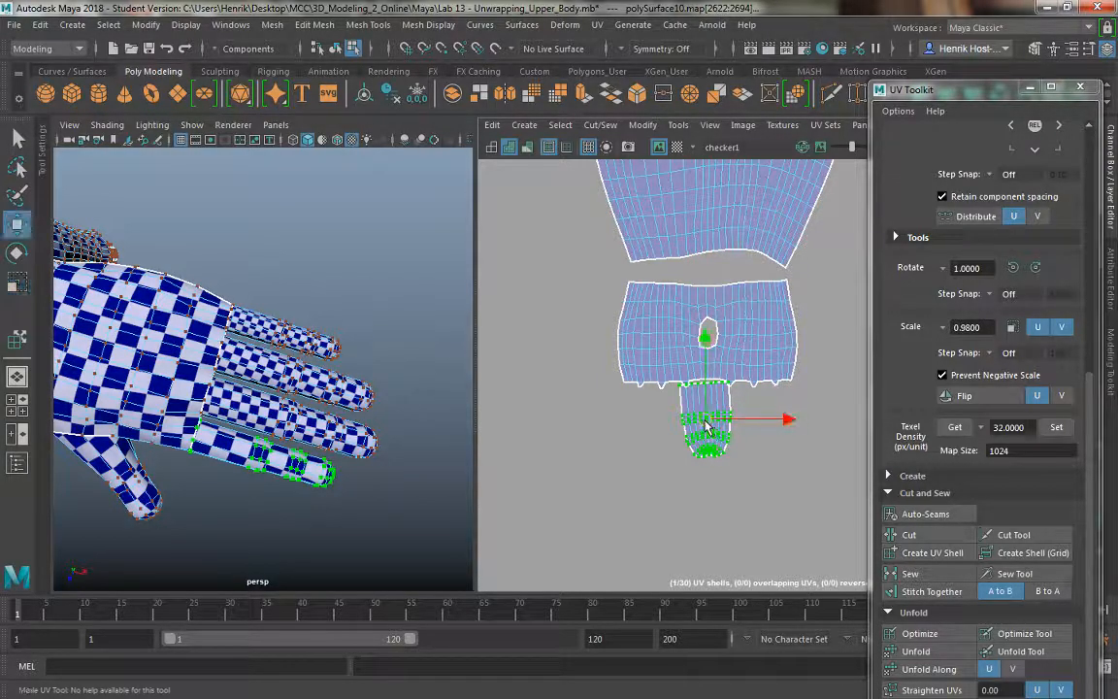
left_click_drag(711, 439, 620, 467)
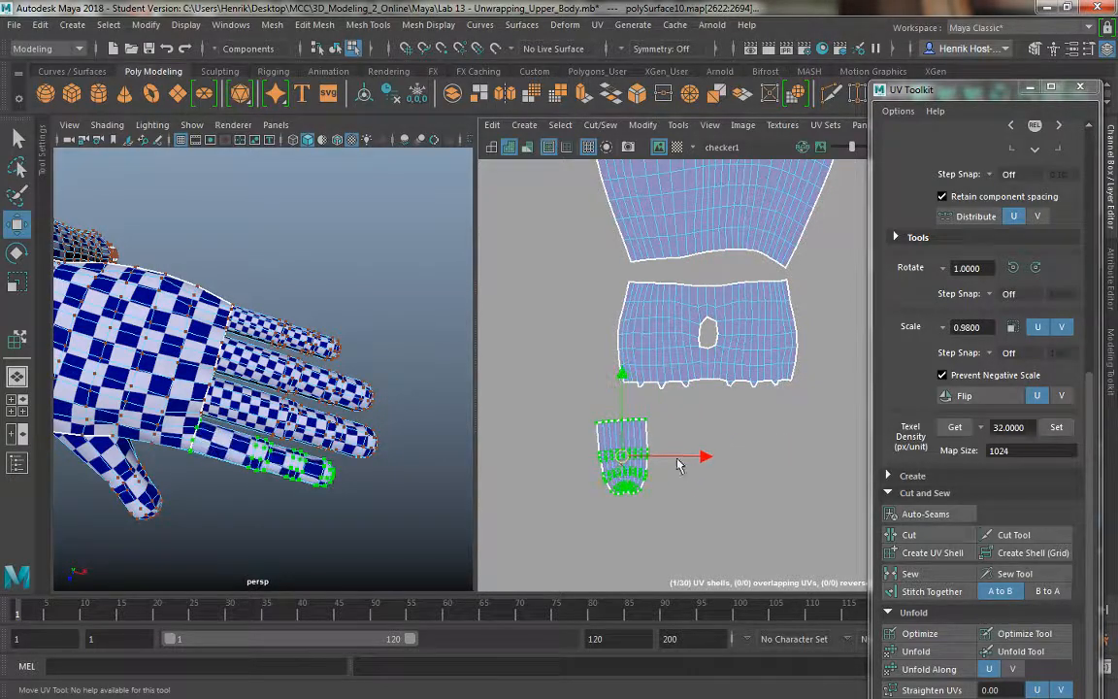
Step: Scale the middle finger UV shell down strongly and place it beside the index finger shell below the palm
scroll(678, 490, "down", 2)
middle_click_drag(678, 493, 667, 352, "alt")
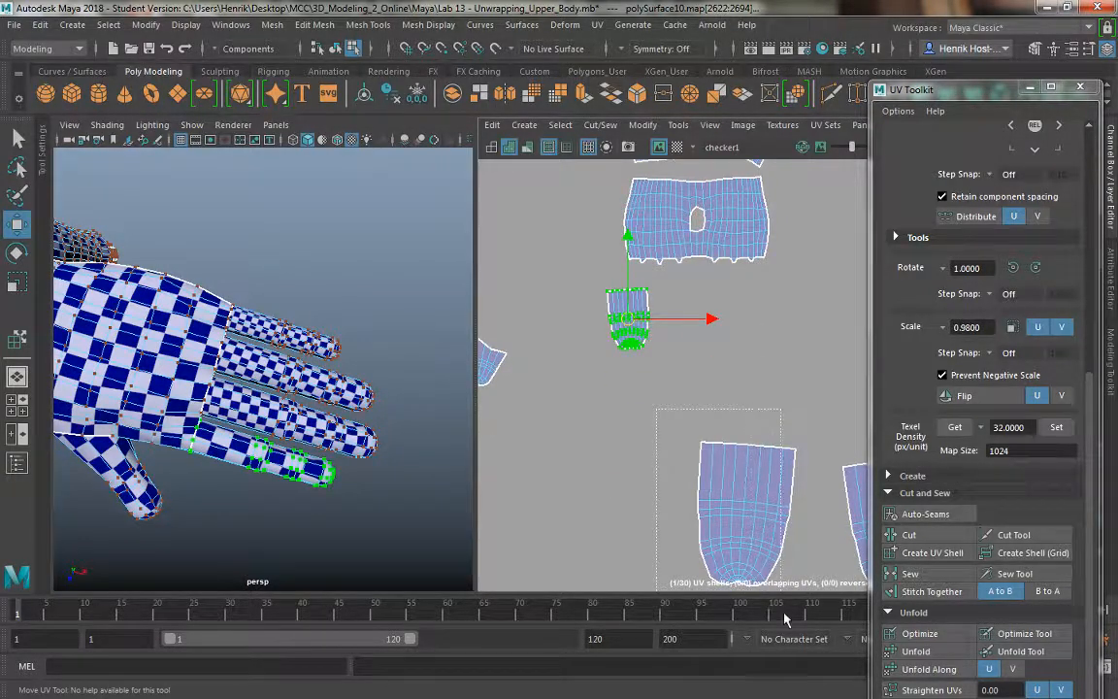
left_click(753, 534)
key("r")
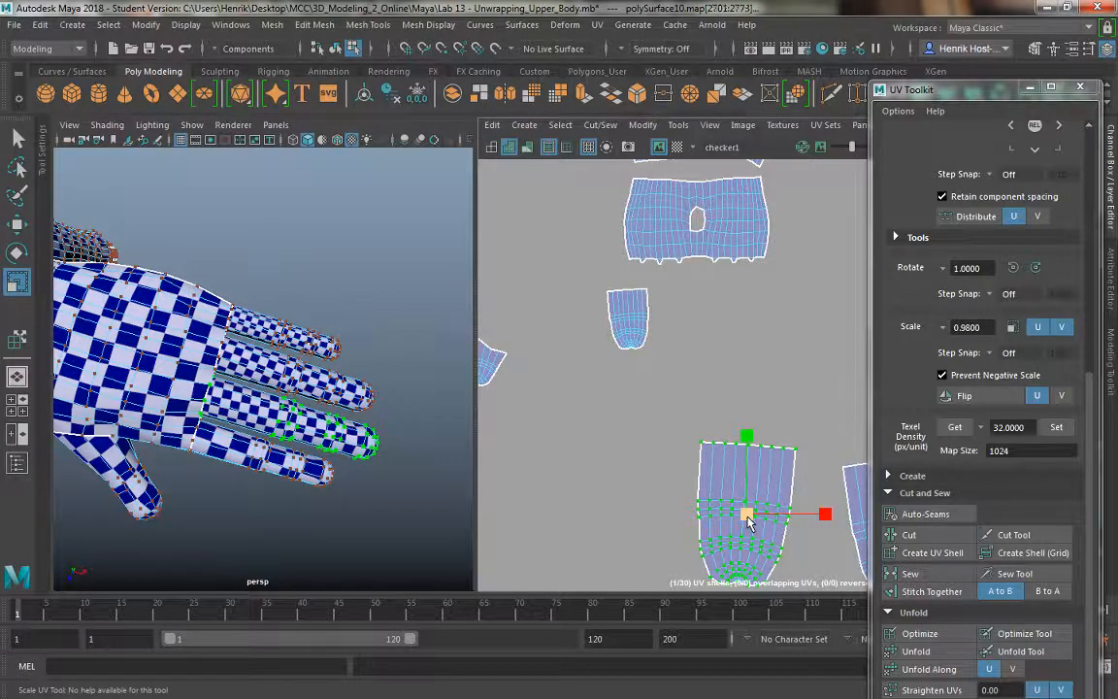
left_click_drag(735, 513, 677, 323)
key("w")
key("r")
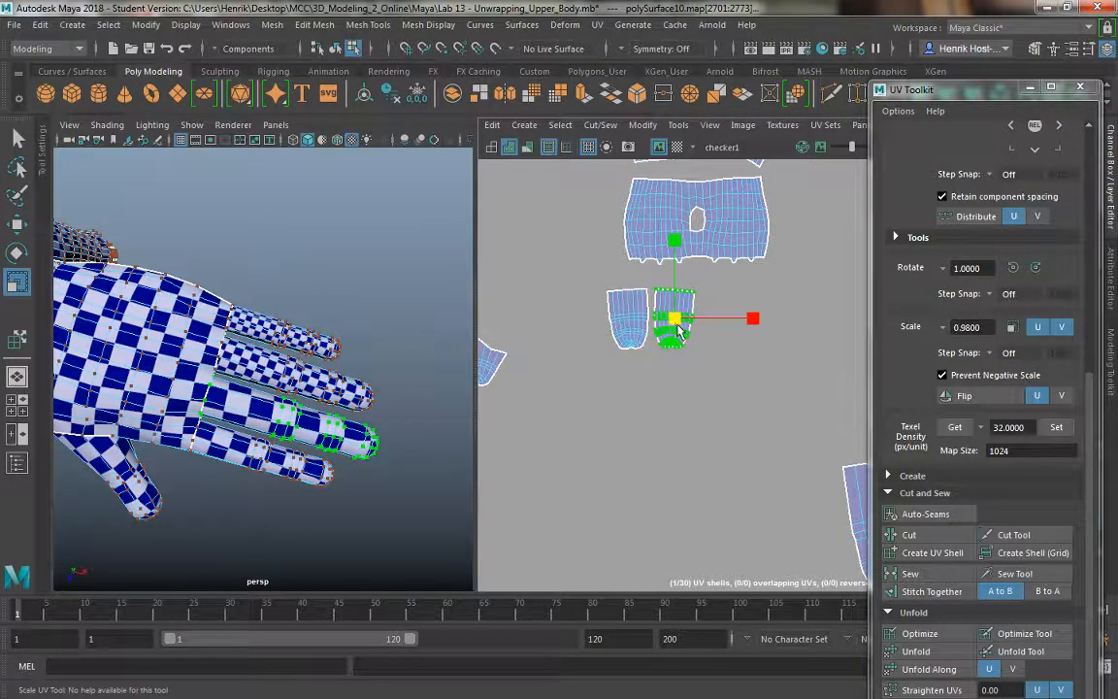
Step: Enlarge the middle finger UV shell slightly to match the palm's checker squares, keeping it level with the index finger shell and a small gap between them
key("w")
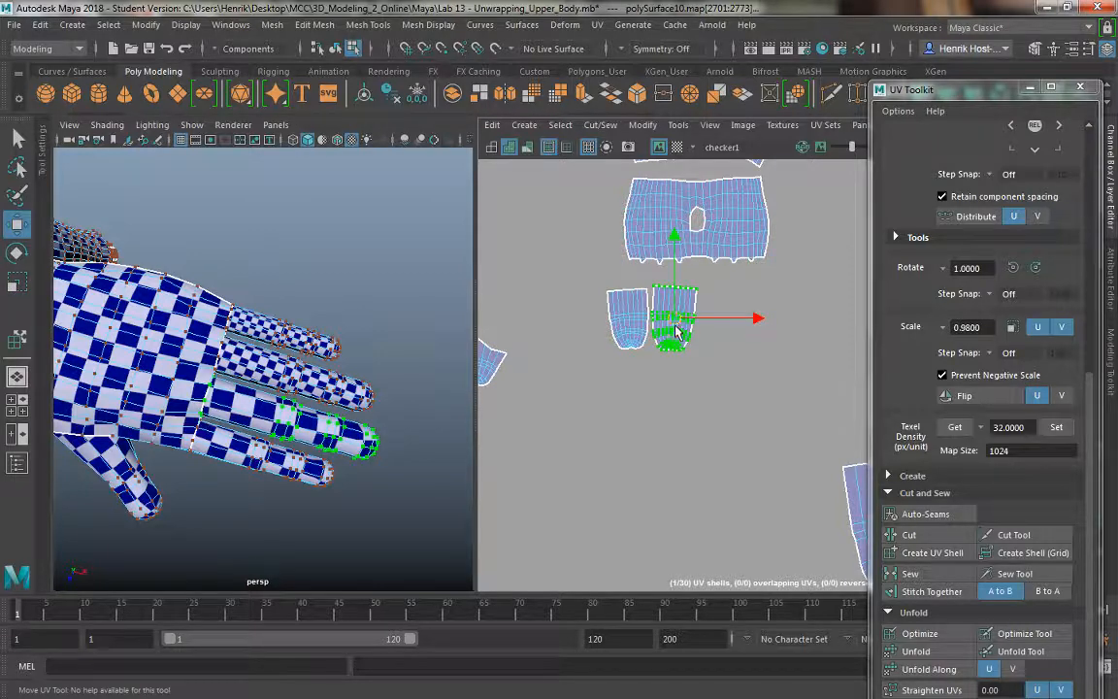
left_click_drag(679, 335, 677, 332)
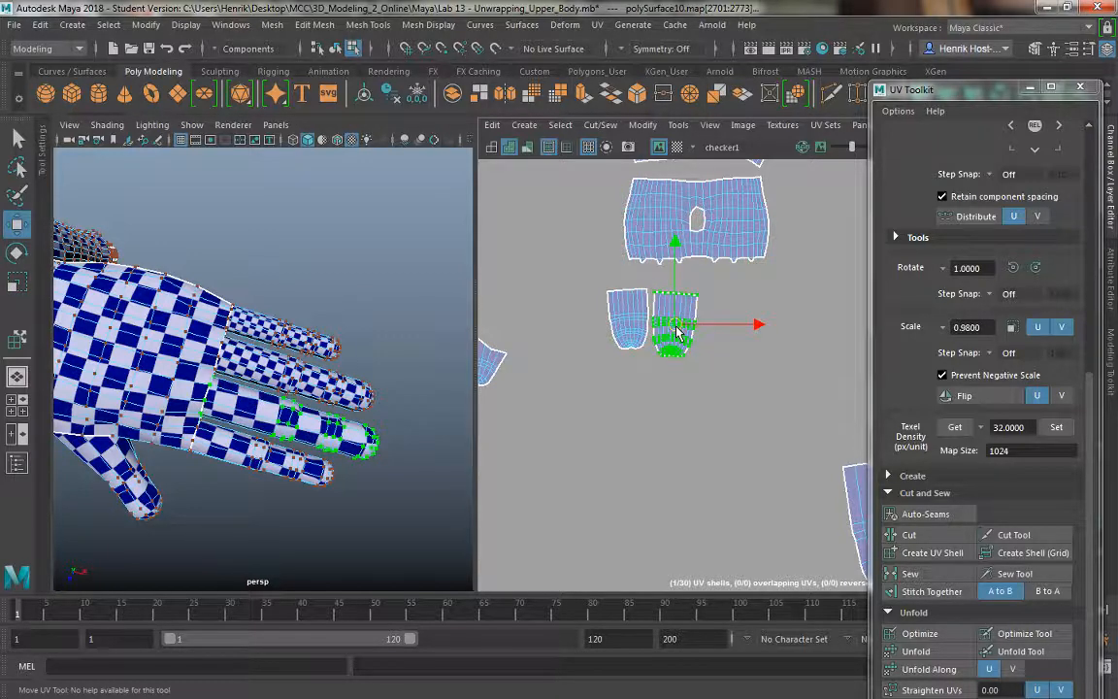
key("r")
middle_click_drag(682, 342, 686, 348)
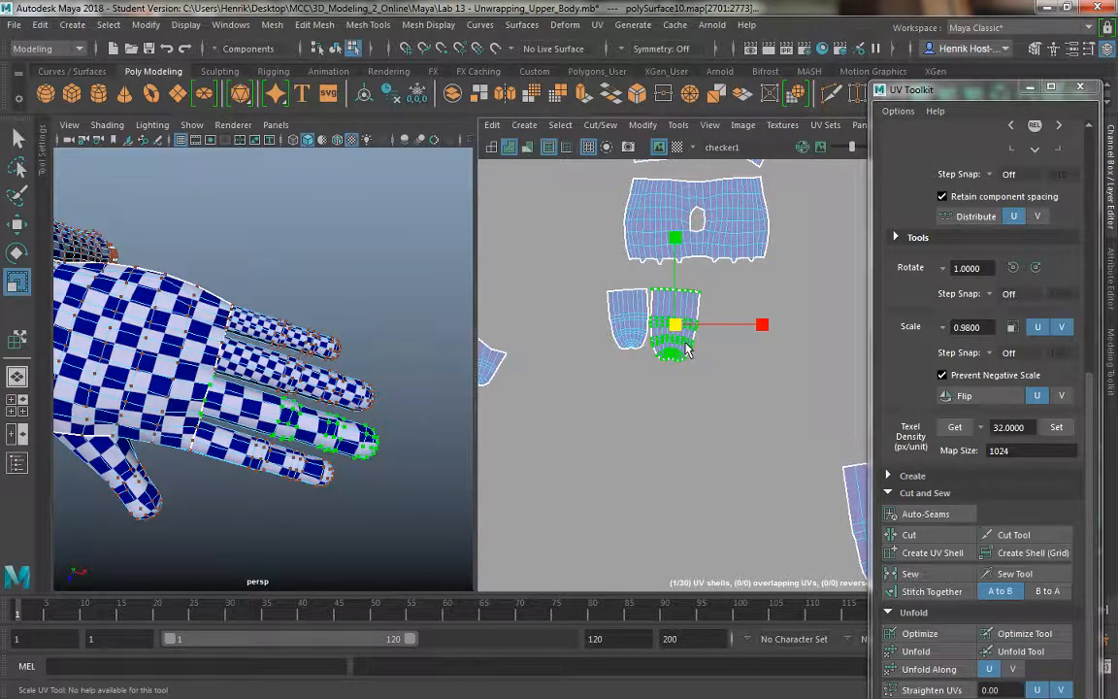
key("w")
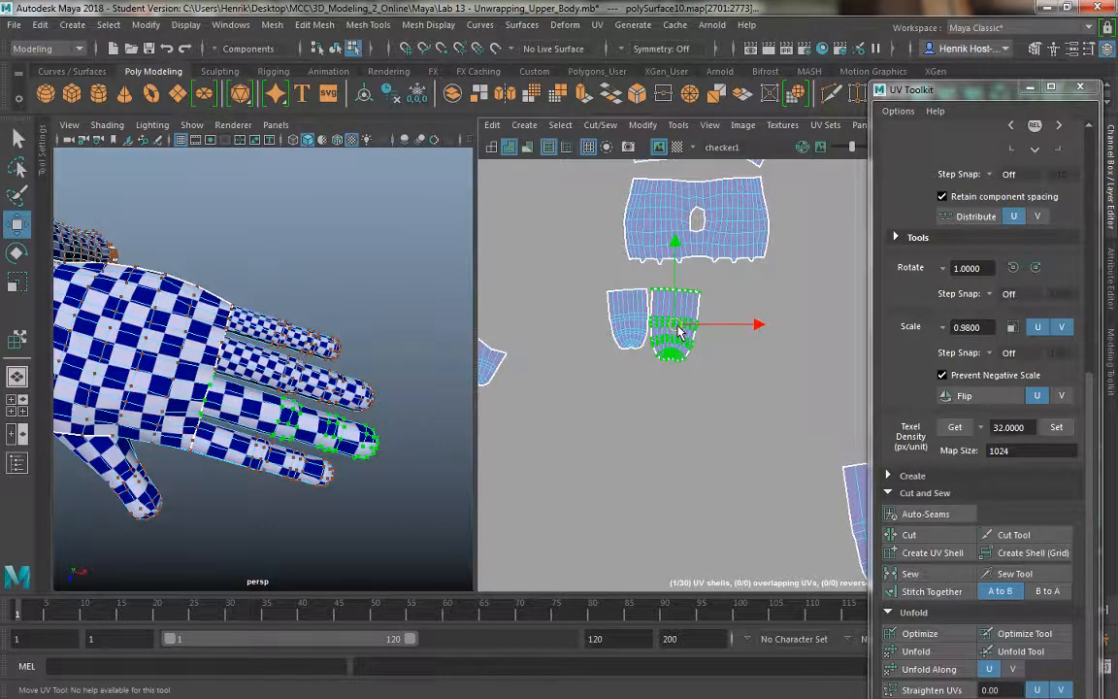
middle_click_drag(678, 331, 681, 331)
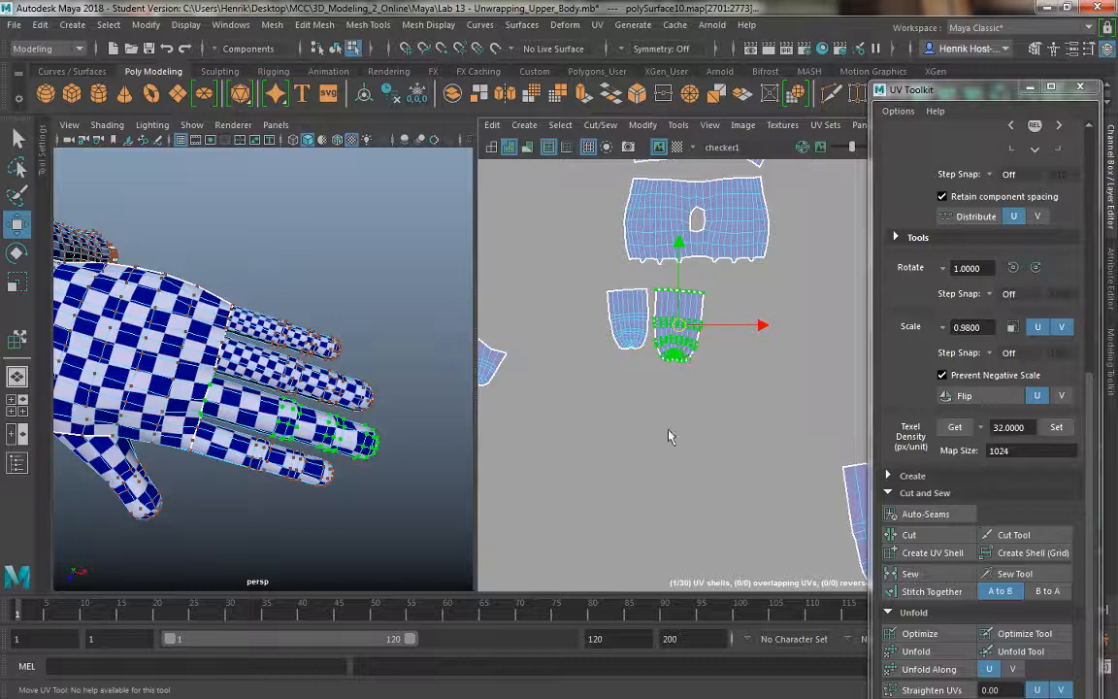
Step: Scale the ring finger UV shell down and move it below the palm shell, near the middle finger shell
middle_click_drag(668, 437, 550, 331, "alt")
left_click_drag(694, 544, 726, 563)
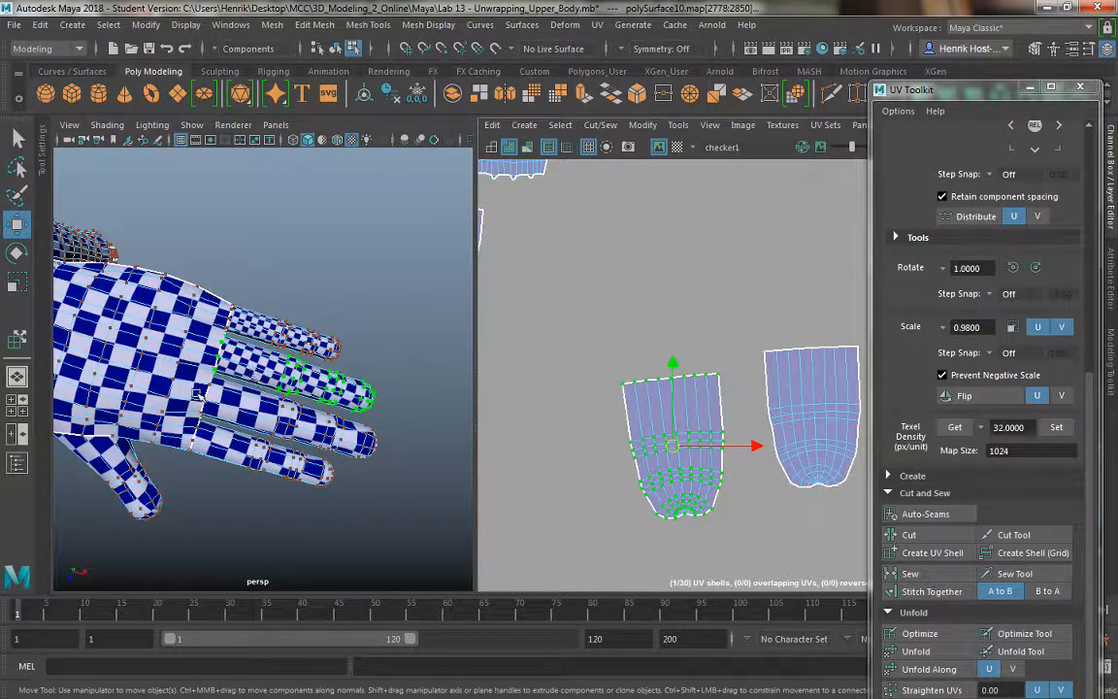
left_click_drag(195, 346, 196, 443, "alt")
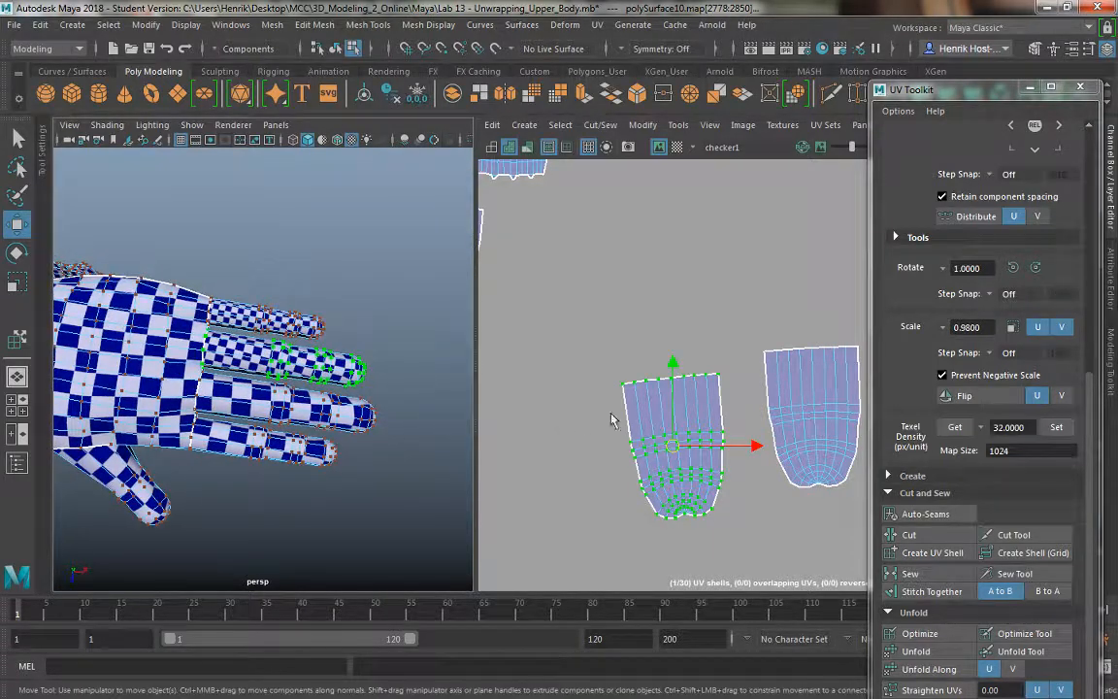
right_click_drag(577, 402, 578, 375, "alt")
middle_click_drag(578, 375, 580, 459, "alt")
right_click_drag(570, 375, 566, 364, "alt")
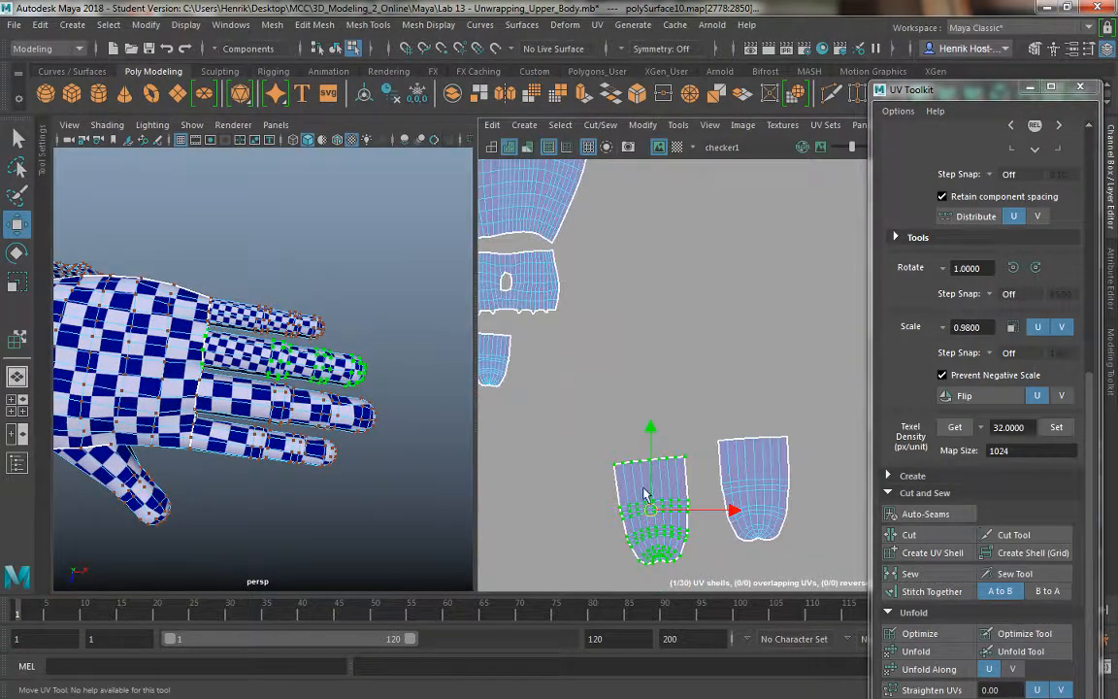
key("r")
left_click_drag(629, 507, 544, 362)
key("w")
middle_click_drag(544, 448, 590, 463, "alt")
right_click_drag(549, 428, 616, 504, "alt")
middle_click_drag(599, 476, 631, 517, "alt")
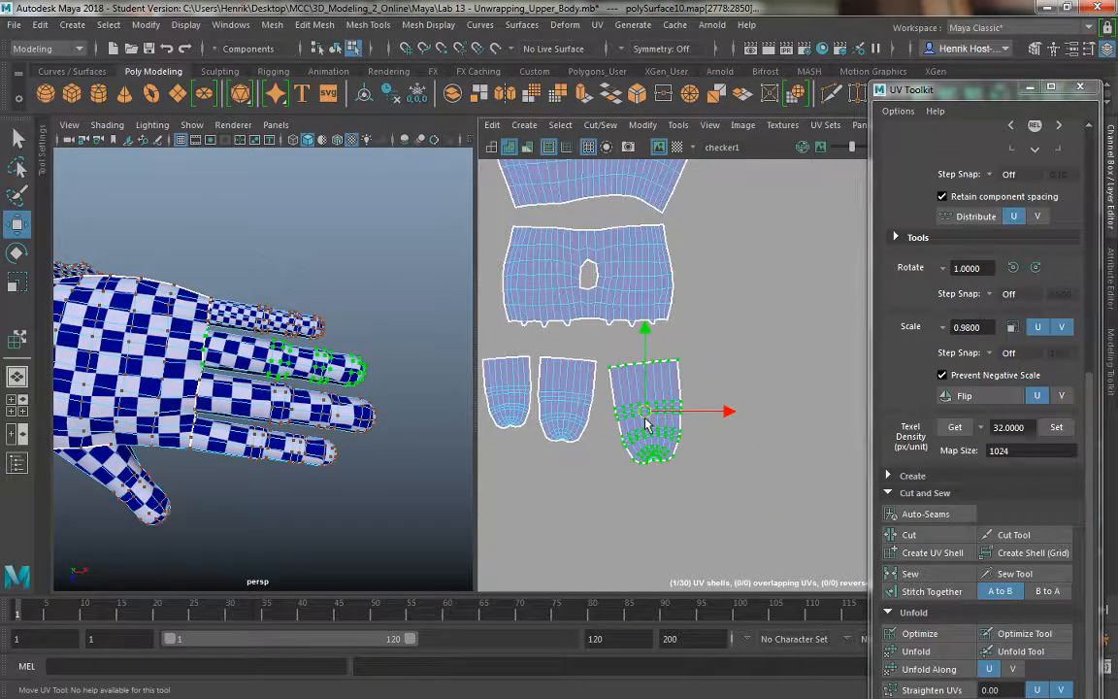
Step: Reduce the ring finger UV shell further and rotate it slightly so its base edge lies horizontal
key("r")
left_click_drag(635, 412, 622, 404)
key("e")
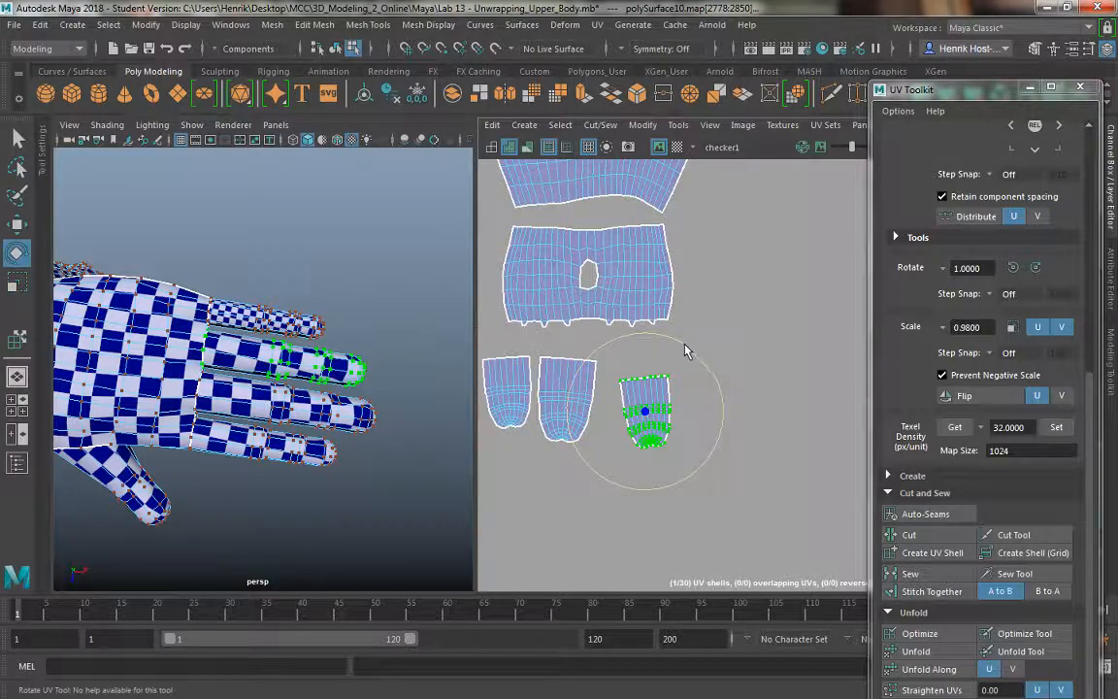
left_click_drag(694, 361, 690, 355)
key("w")
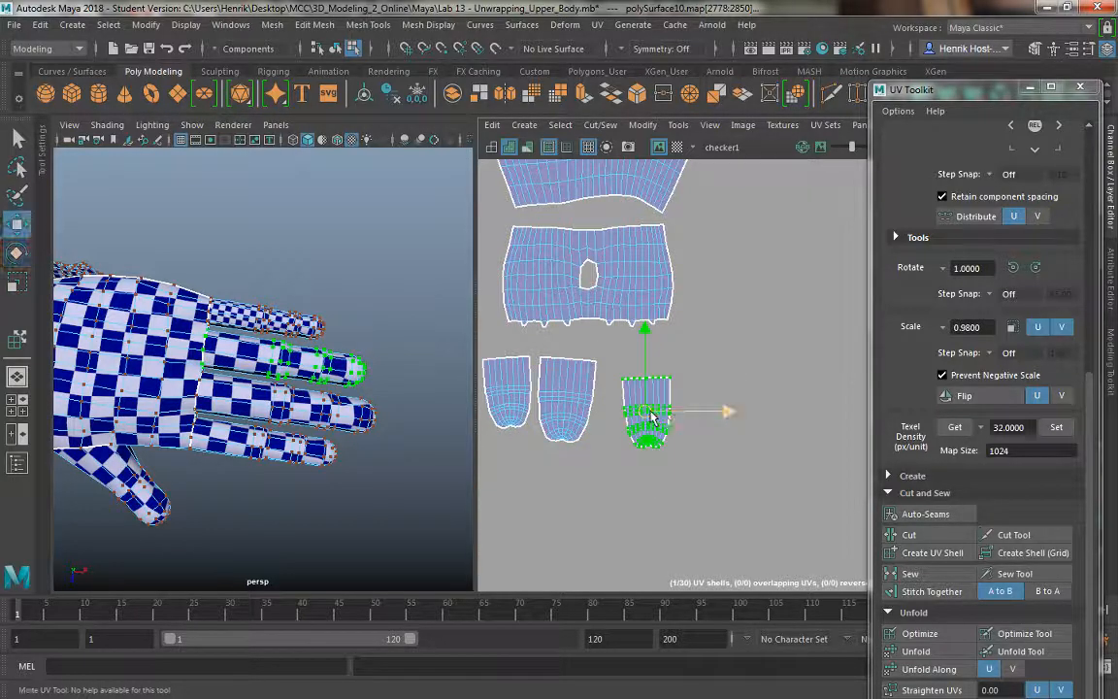
Step: Move the ring finger UV shell next to the middle finger shell and enlarge it slightly to match the hand's checker squares
left_click_drag(626, 396, 629, 398)
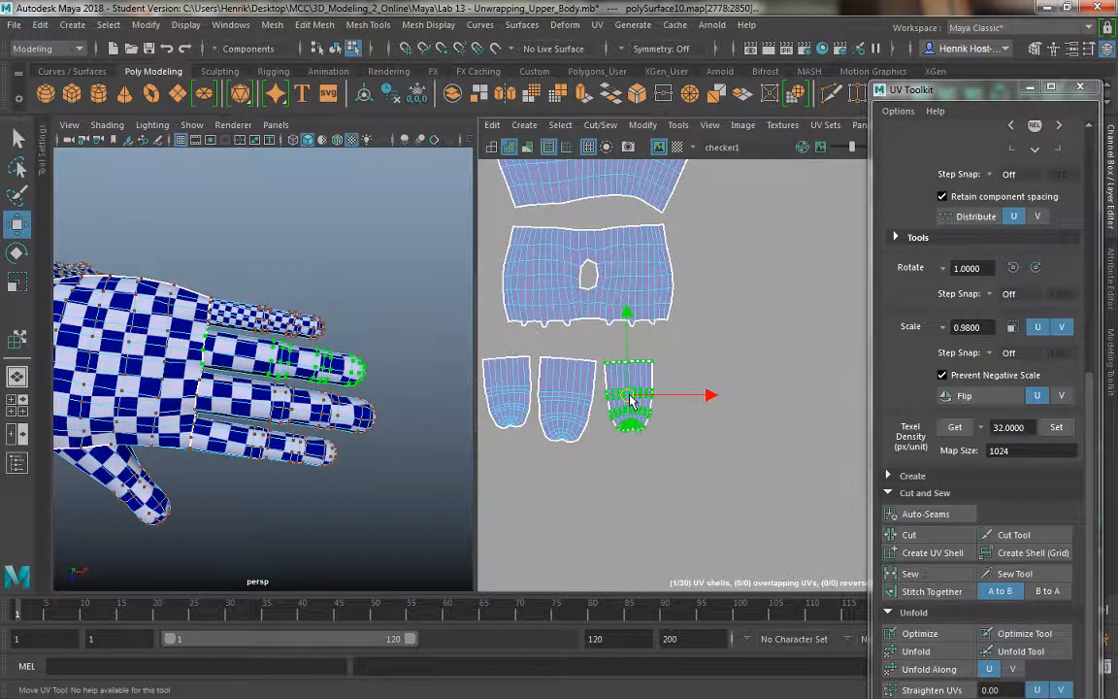
key("r")
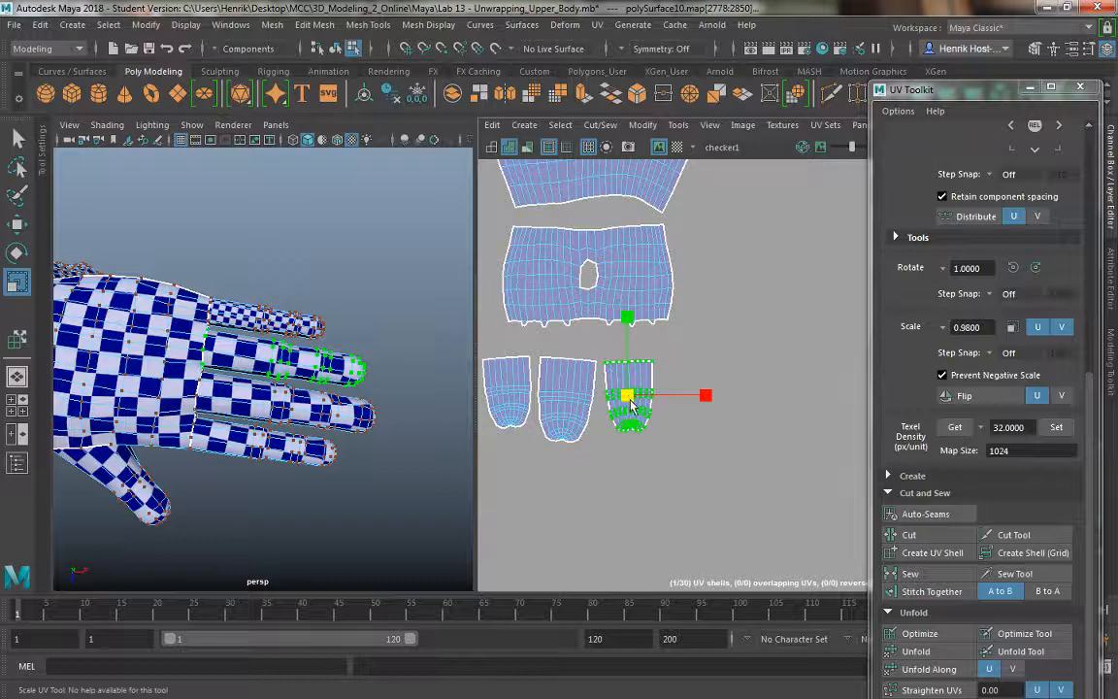
left_click_drag(631, 405, 629, 402)
key("w")
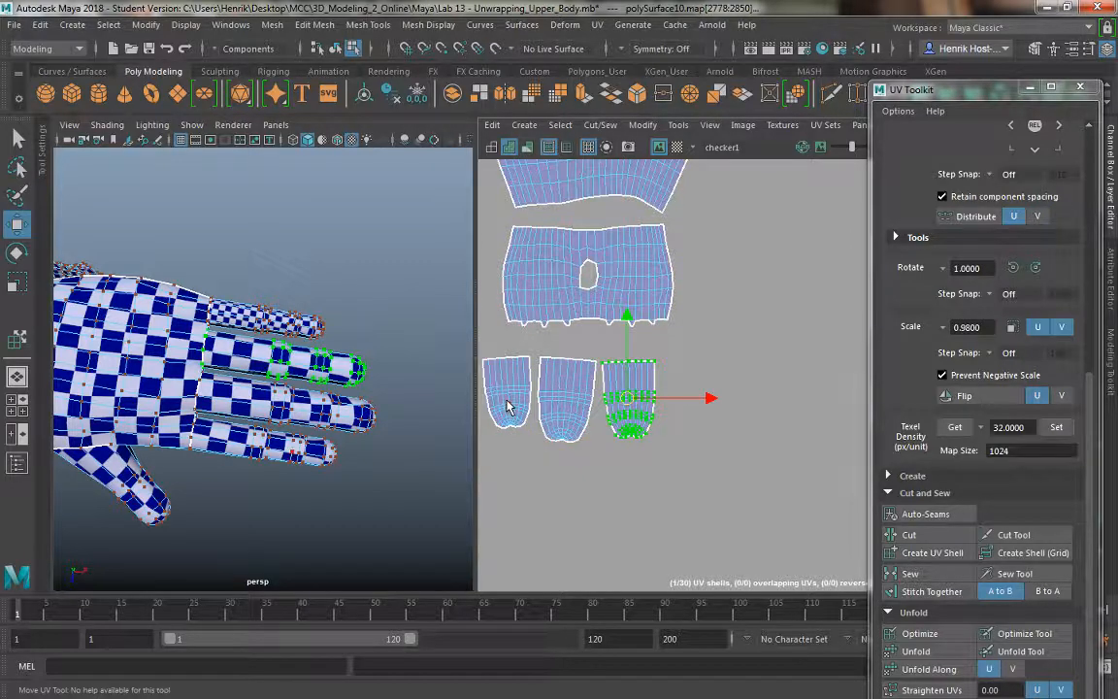
Step: Scale the little finger UV shell down to less than half its size and place it beside the ring finger shell
scroll(711, 354, "down", 3)
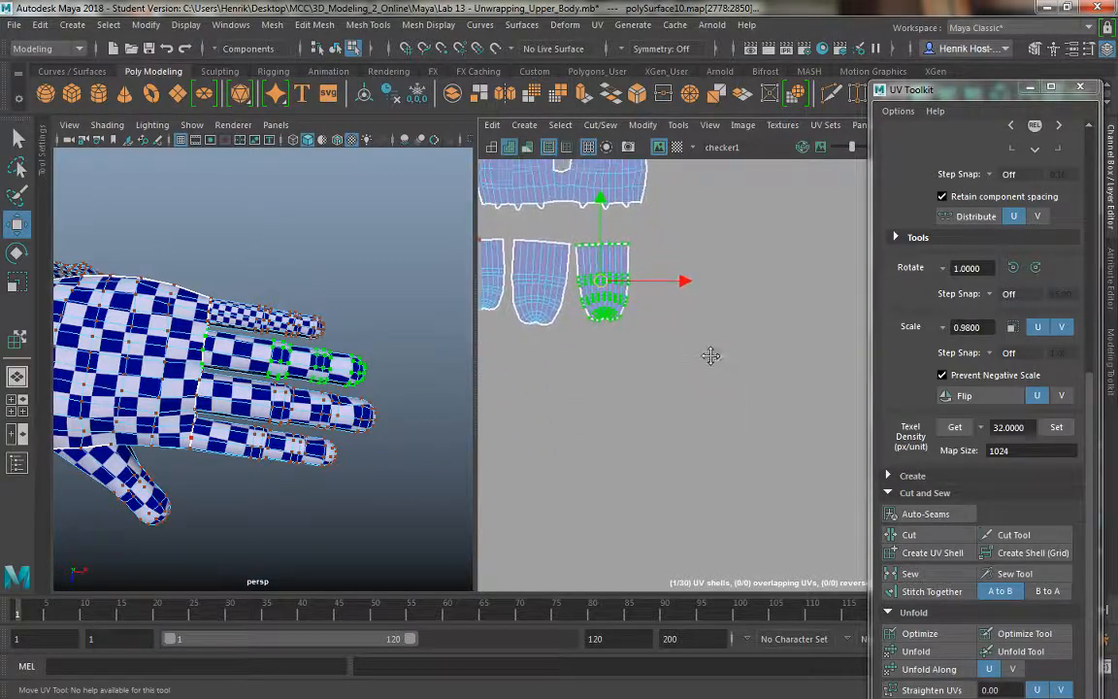
scroll(656, 400, "up", 5)
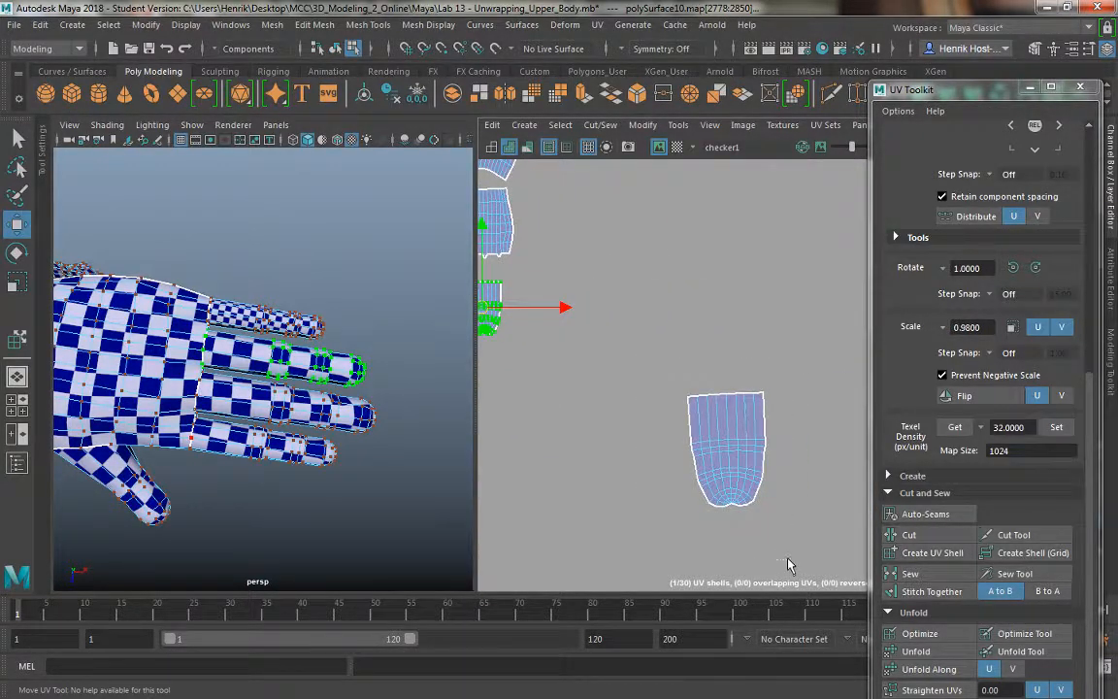
left_click(762, 500)
key("r")
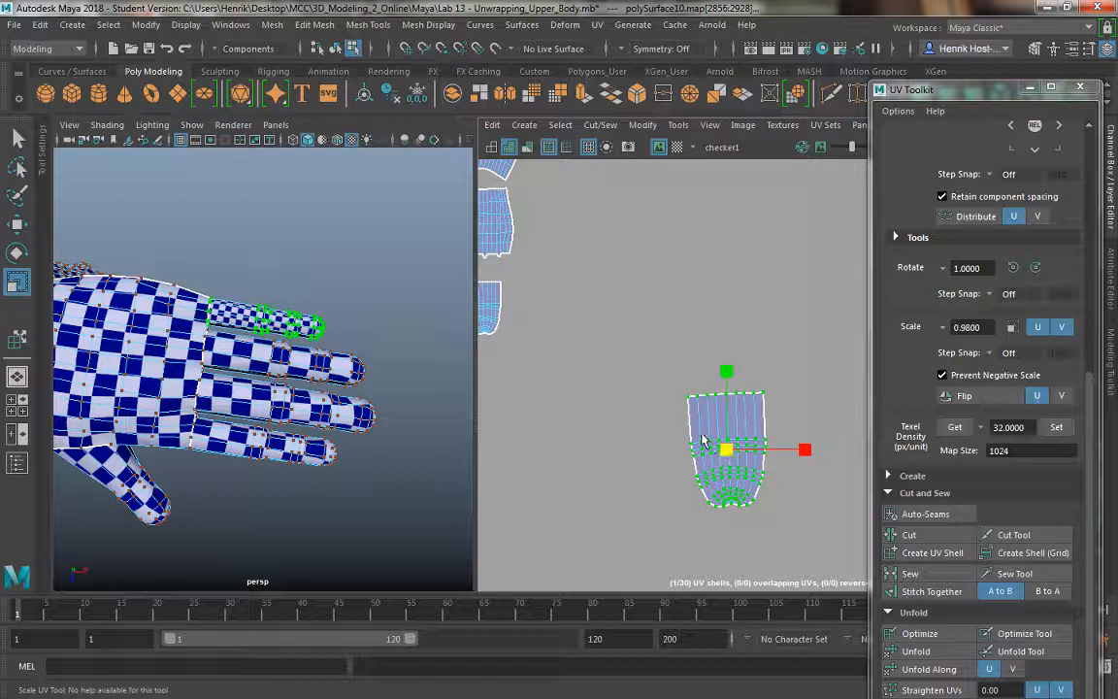
middle_click_drag(703, 441, 680, 432)
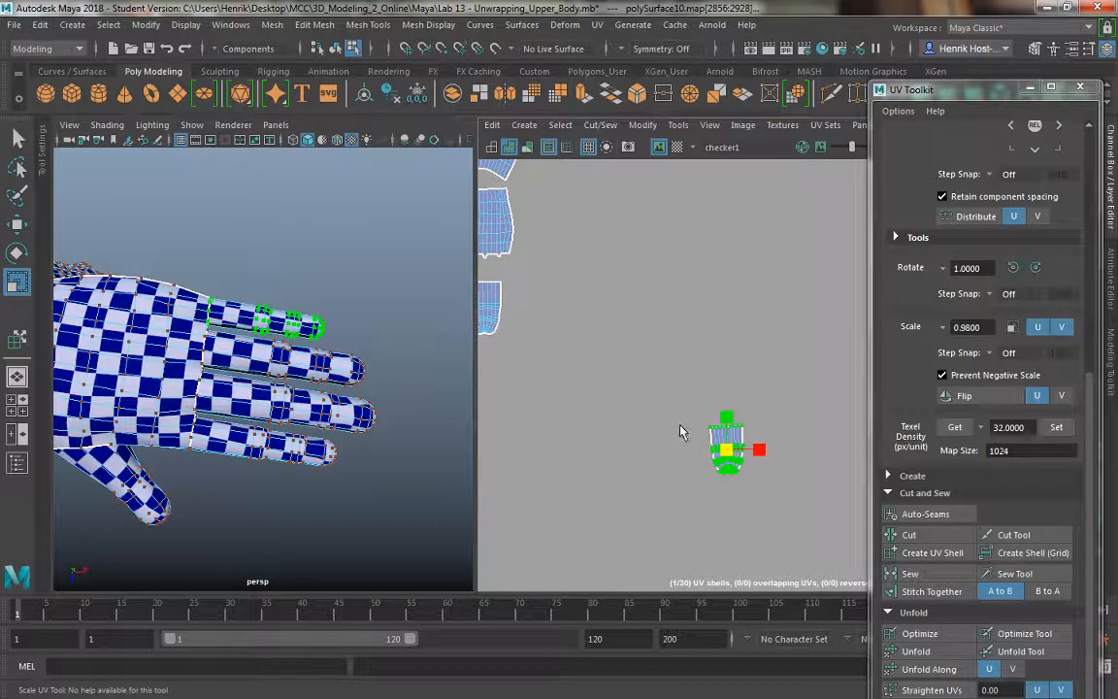
key("w")
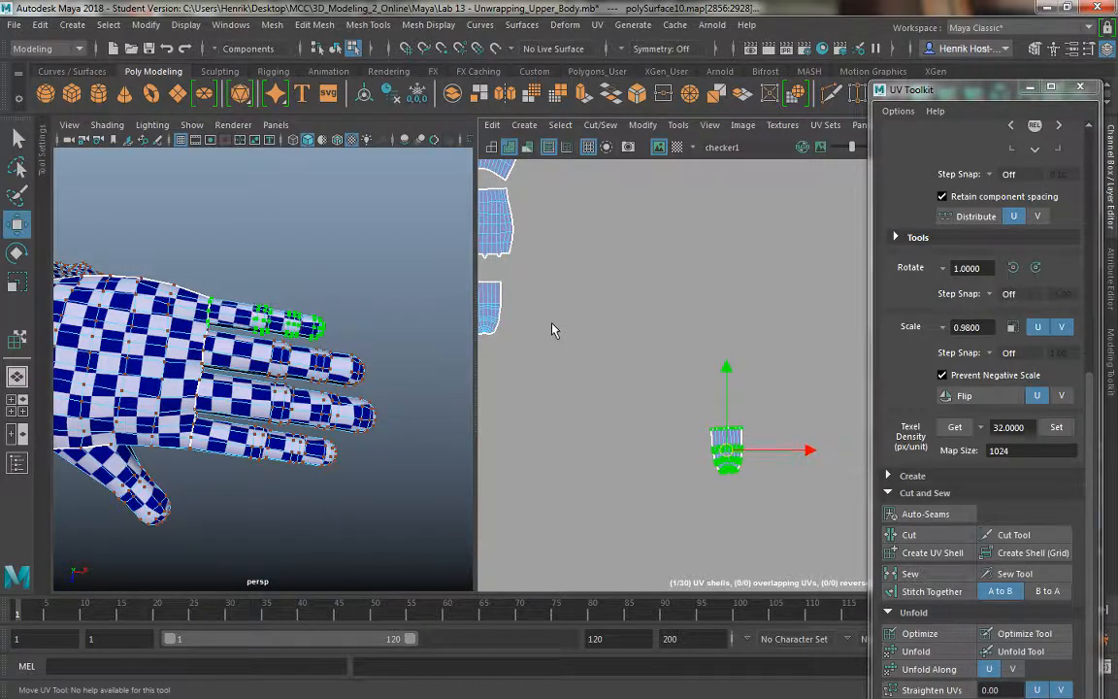
left_click_drag(726, 449, 527, 306)
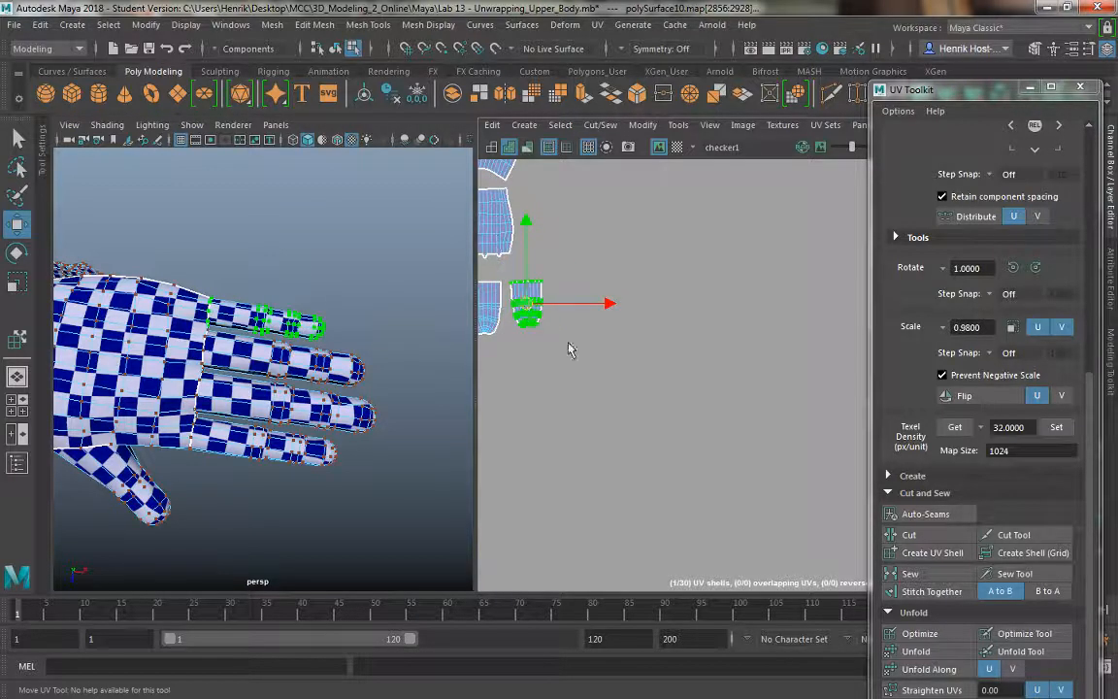
Step: Shrink the little finger UV shell slightly and move it closer to the ring finger shell to complete the finger row
middle_click_drag(602, 425, 674, 451, "alt")
right_click_drag(614, 454, 660, 472, "alt")
middle_click_drag(660, 472, 745, 527, "alt")
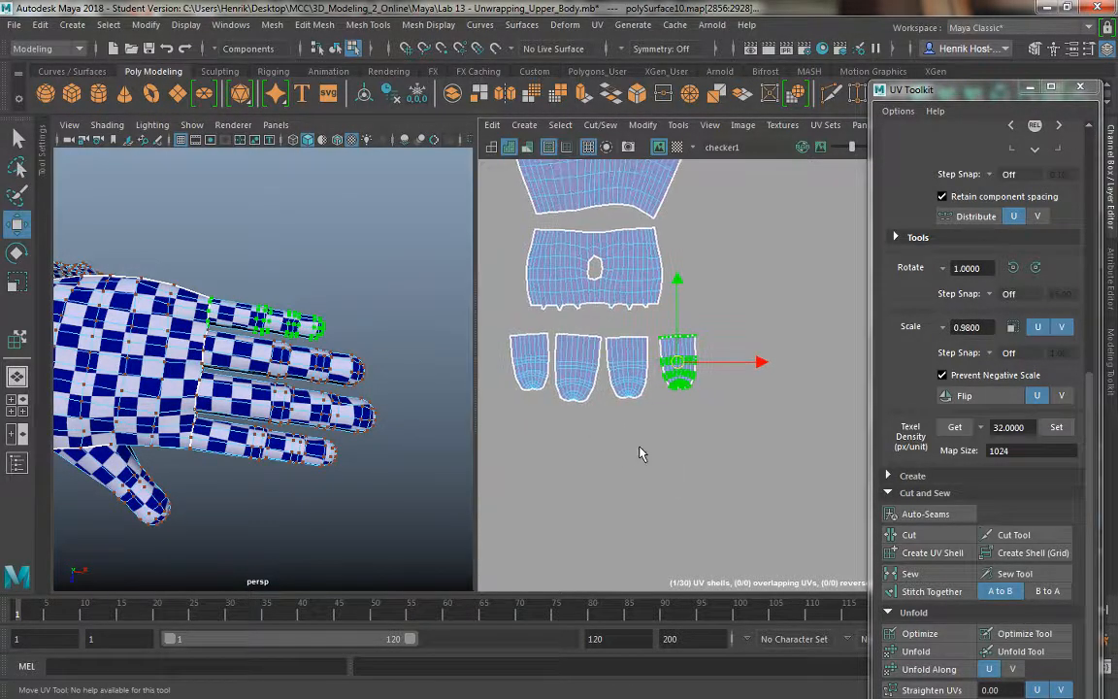
scroll(640, 444, "up", 2)
middle_click_drag(642, 435, 669, 474, "alt")
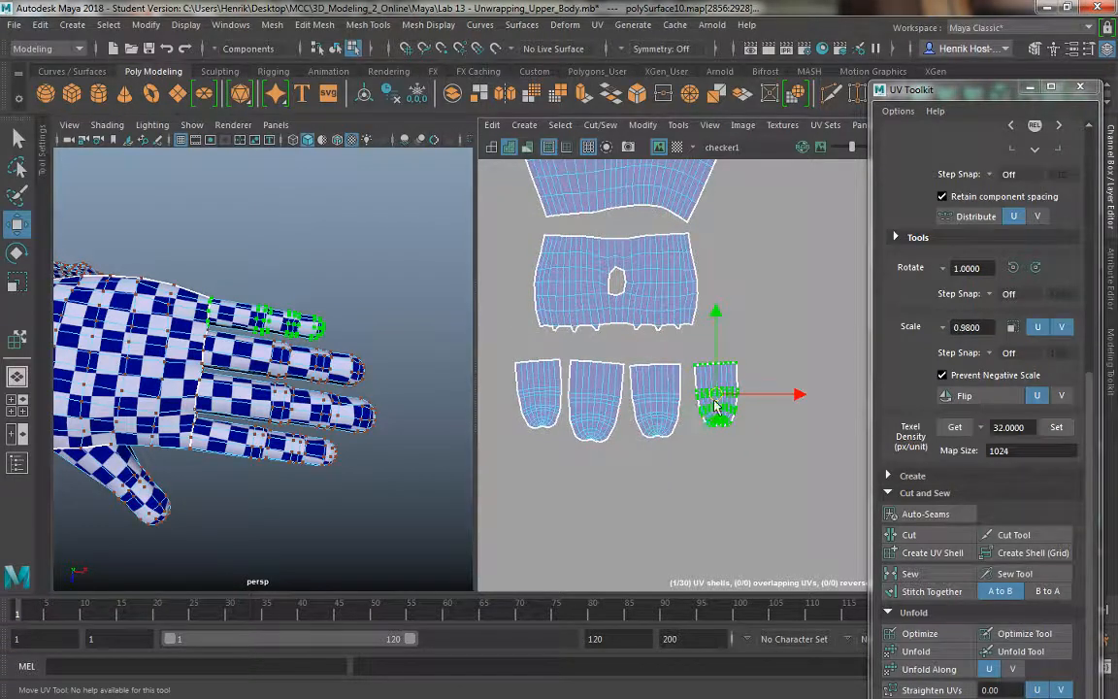
key("r")
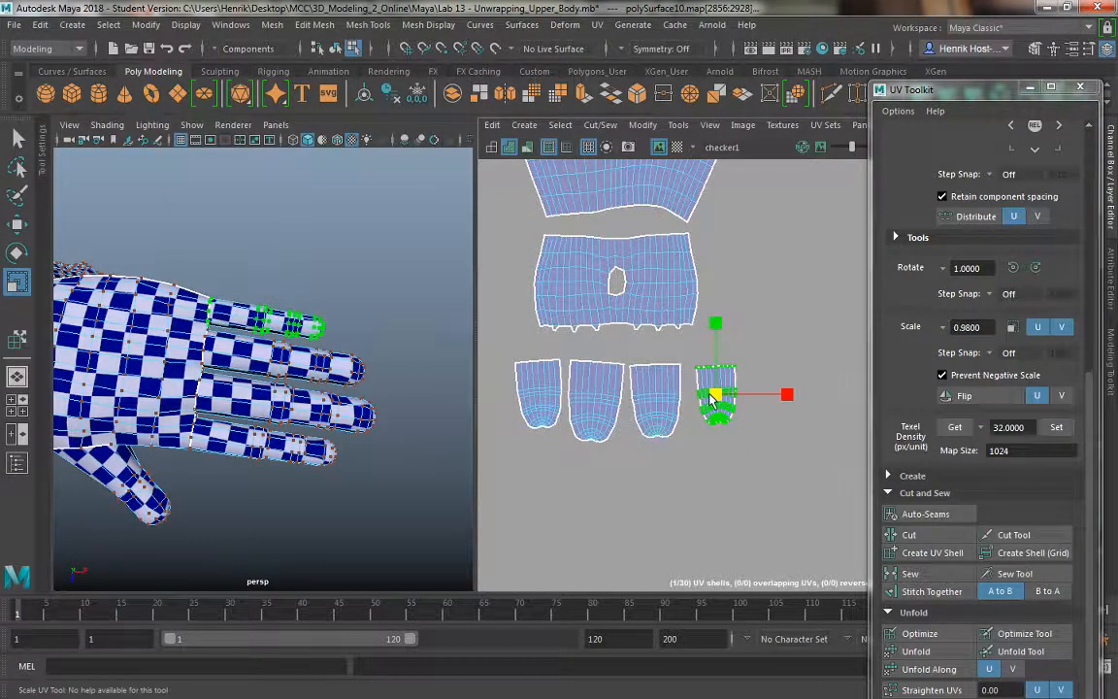
key("w")
left_click_drag(716, 393, 708, 390)
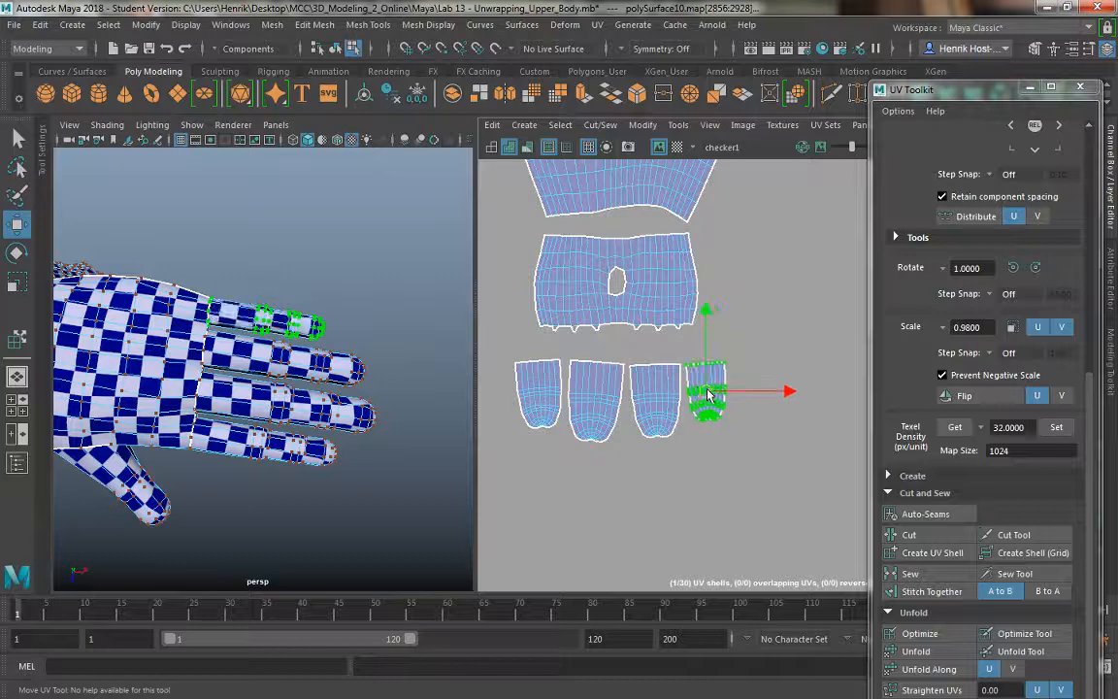
Step: Return to object mode with the mesh deselected and examine the checker pattern on the hand, fingers, forearm and body
right_click_drag(224, 340, 294, 242)
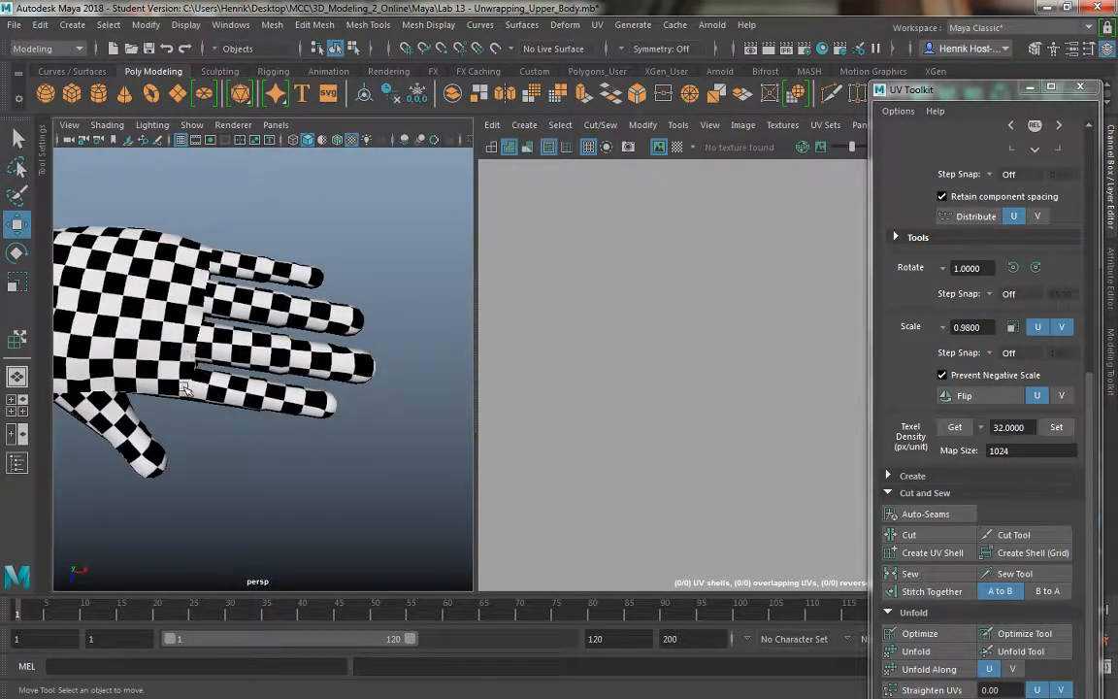
mouse_move(189, 351)
left_mouse_down("alt")
mouse_move(247, 450)
mouse_move(192, 370)
mouse_move(205, 464)
mouse_move(187, 354)
left_mouse_up("alt")
right_click_drag(185, 354, 221, 365, "alt")
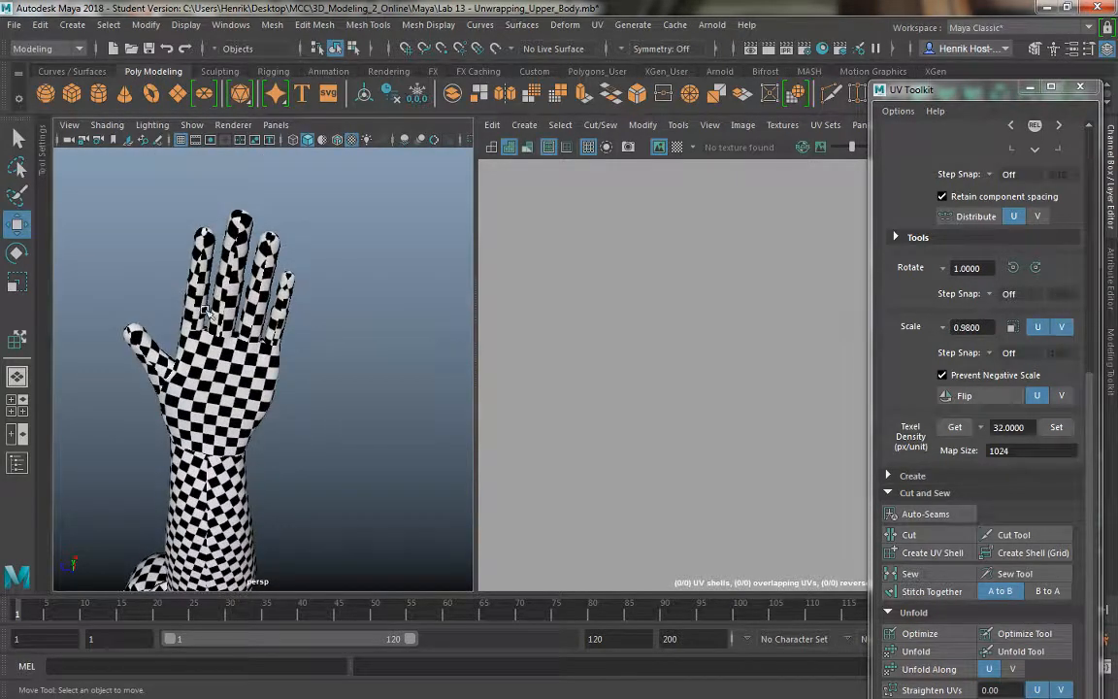
left_click_drag(205, 311, 170, 458, "alt")
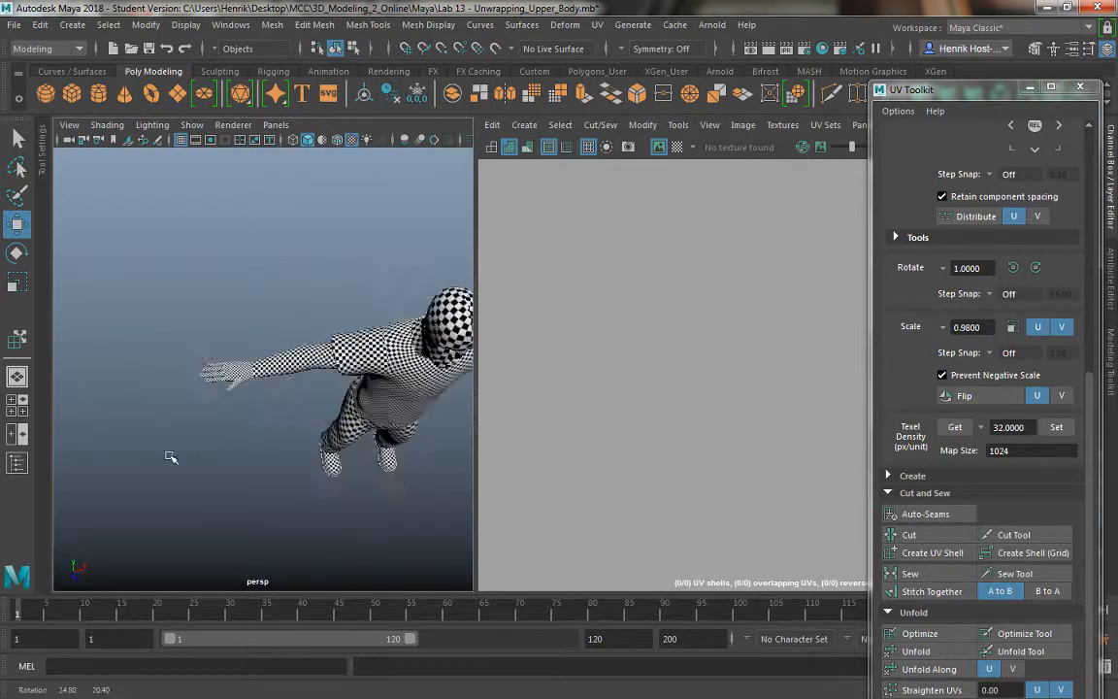
right_click_drag(170, 457, 245, 467, "alt")
middle_click_drag(244, 467, 373, 441, "alt")
Step: Select the character mesh and place the thumb UV shell beside the index finger shell with the Move UV Shell tool
left_click(320, 376)
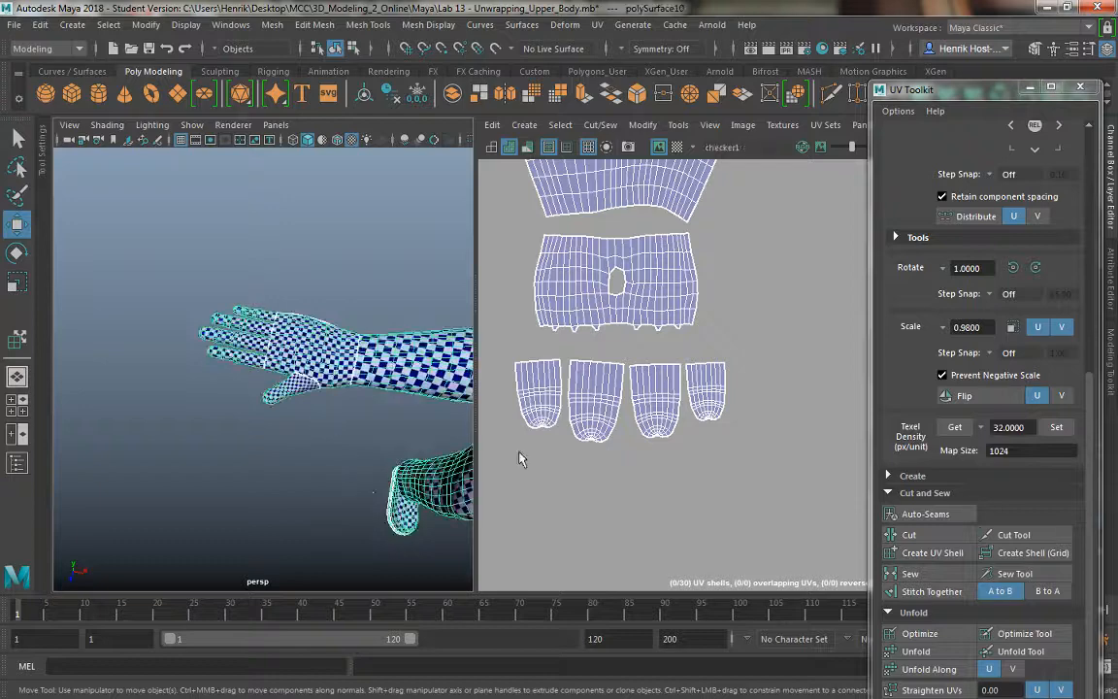
scroll(643, 446, "down", 5)
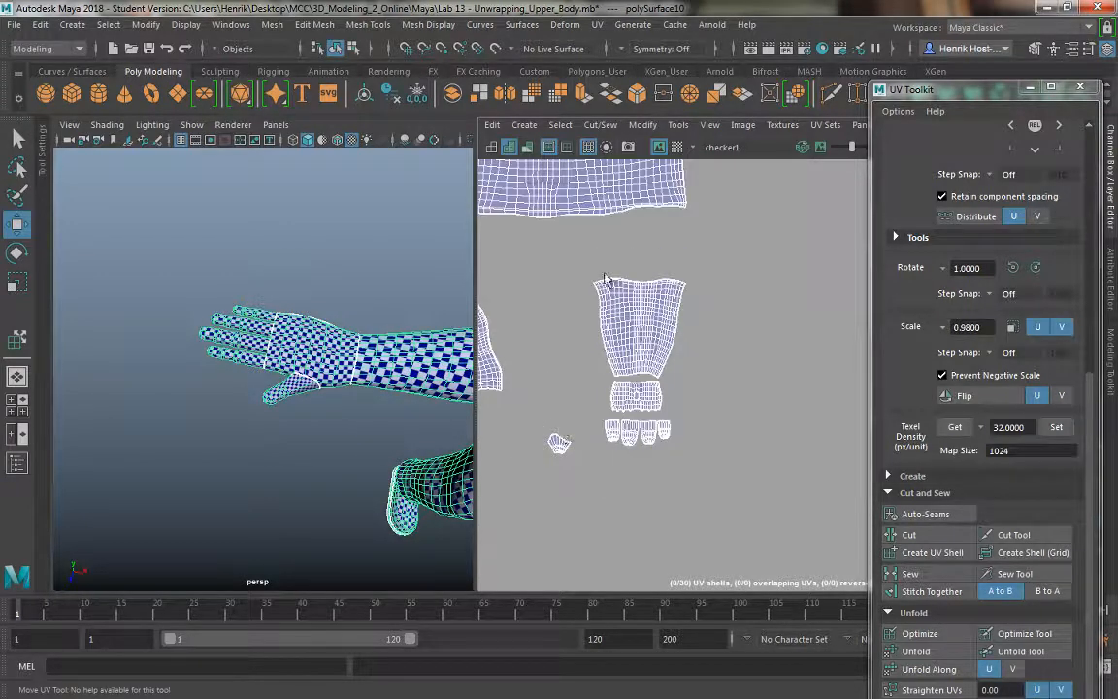
left_click(678, 124)
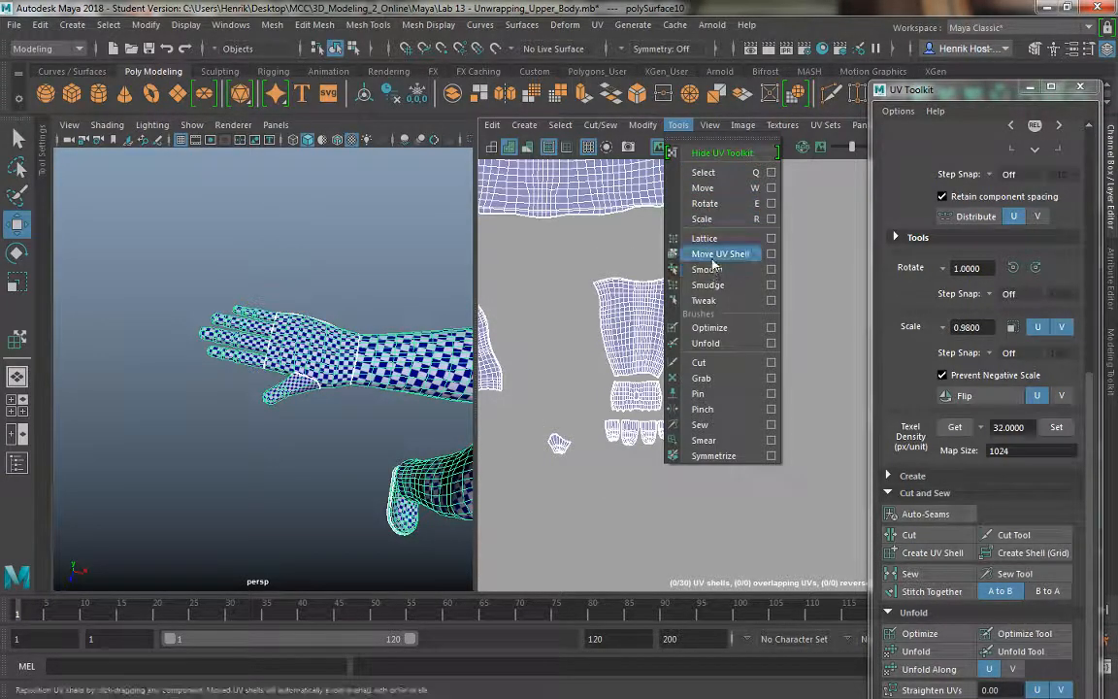
left_click(718, 254)
left_click(559, 444)
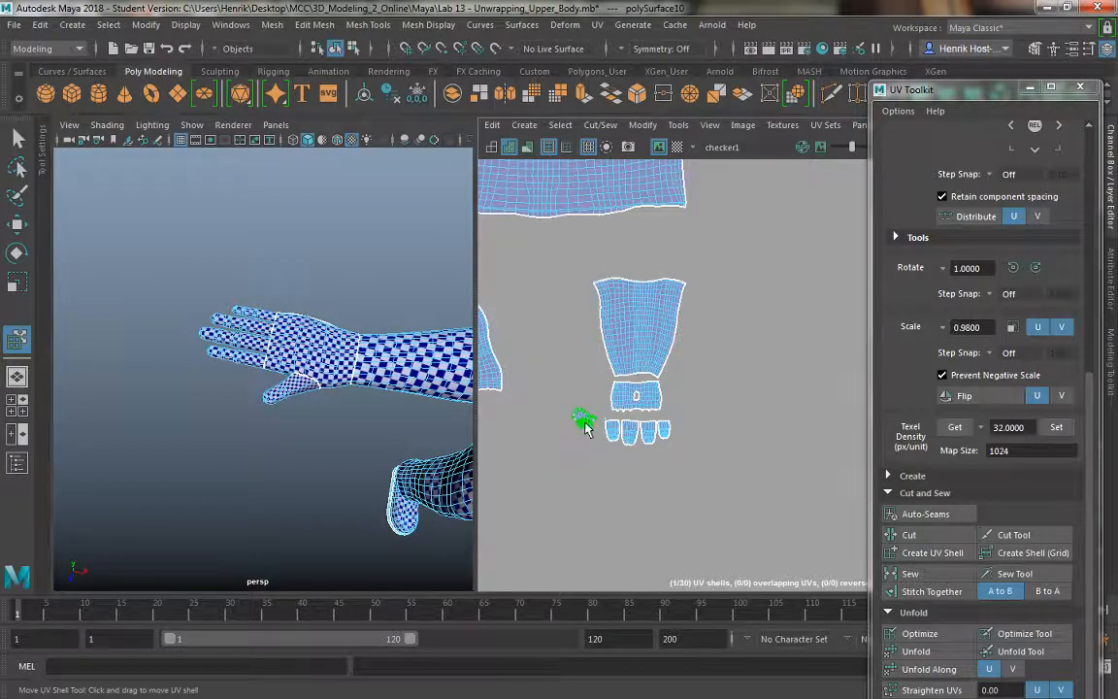
left_click(585, 431)
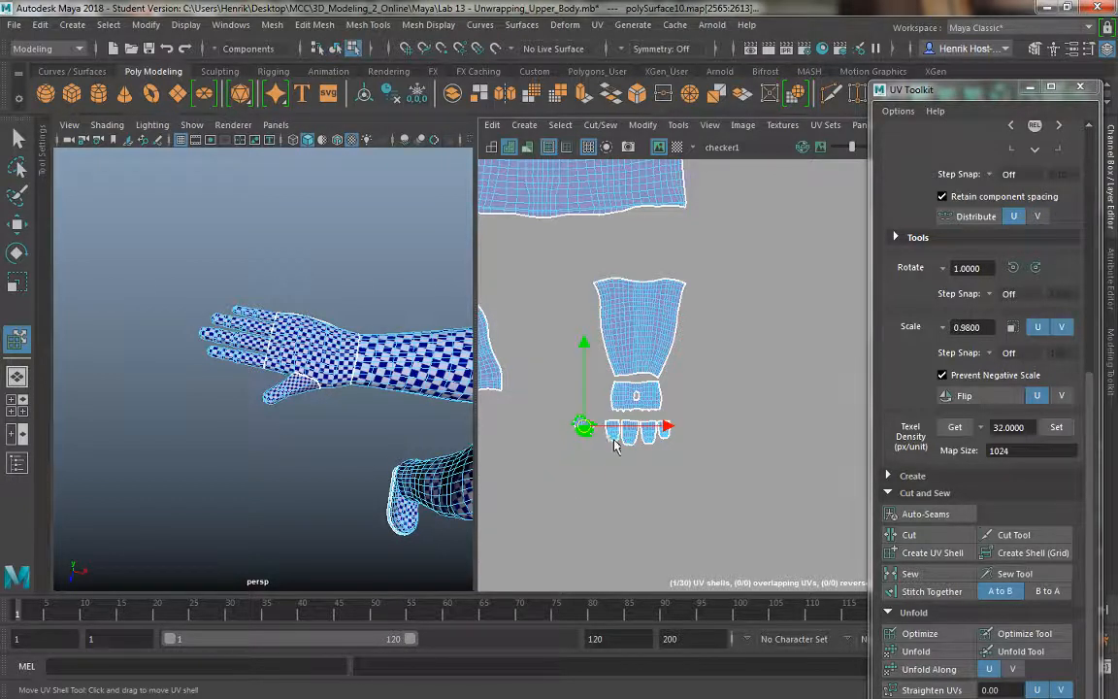
Step: Rotate the other forearm's UV shell upright and move it beneath the torso shell, level with the finished forearm shell
right_click_drag(602, 475, 493, 233, "alt")
middle_click_drag(713, 355, 806, 418, "alt")
right_click_drag(615, 255, 592, 359, "alt")
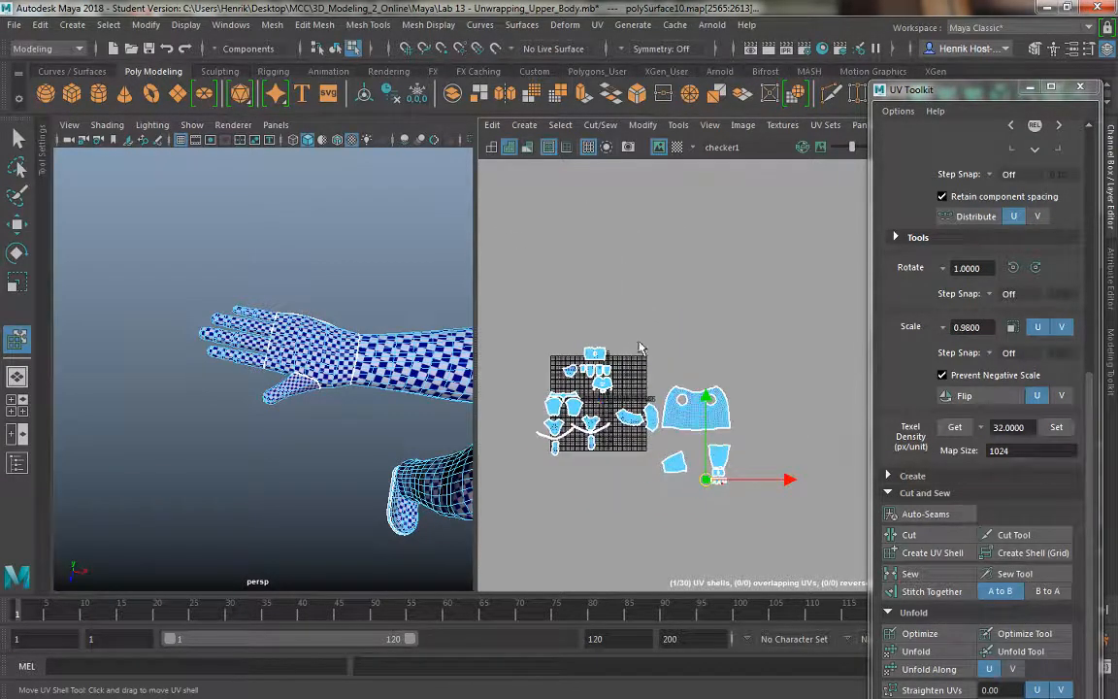
middle_click_drag(592, 359, 621, 344, "alt")
right_click_drag(621, 345, 668, 408, "alt")
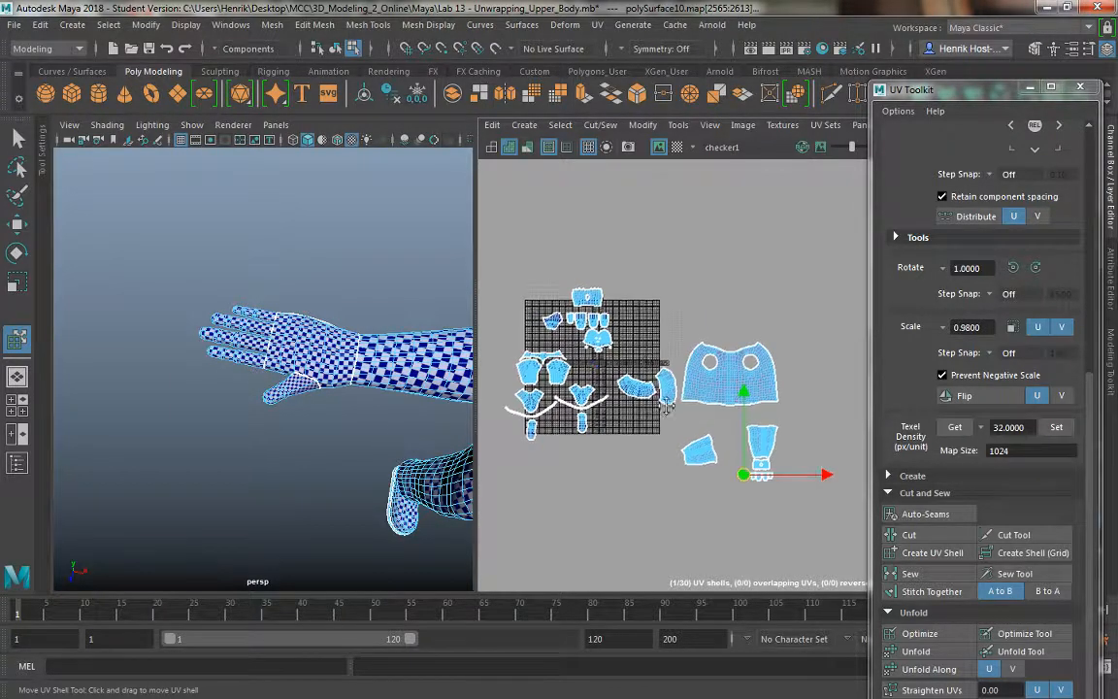
middle_click_drag(668, 408, 683, 451, "alt")
right_click_drag(684, 451, 652, 390, "alt")
middle_click_drag(655, 361, 549, 172, "alt")
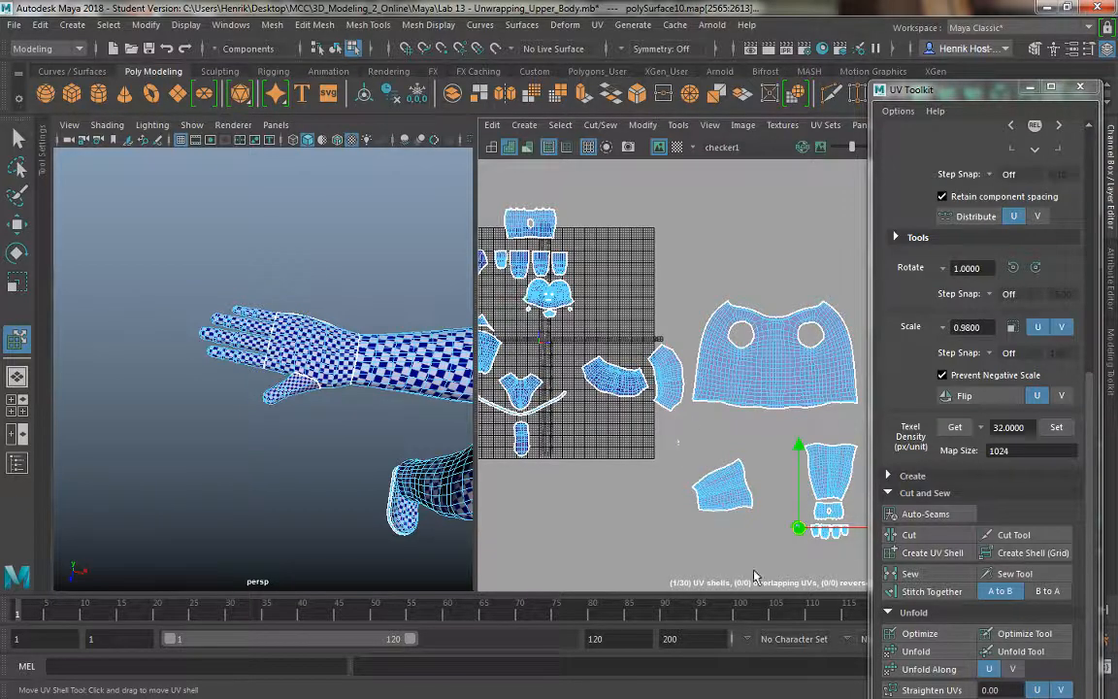
left_click(723, 485)
key("e")
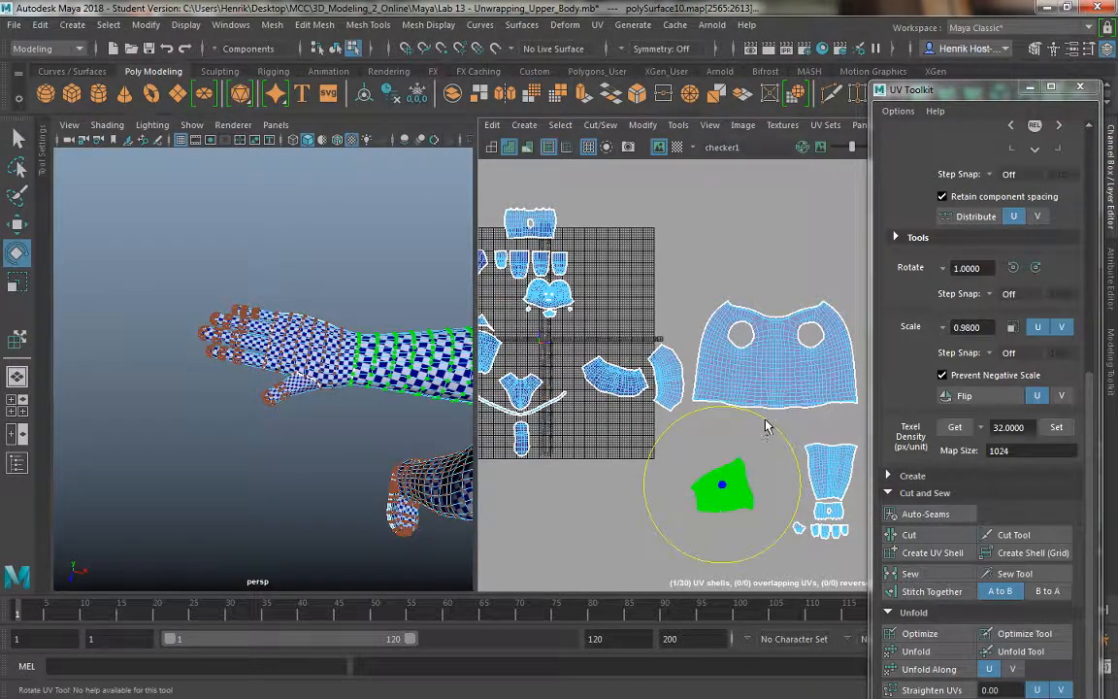
left_click_drag(666, 413, 666, 430)
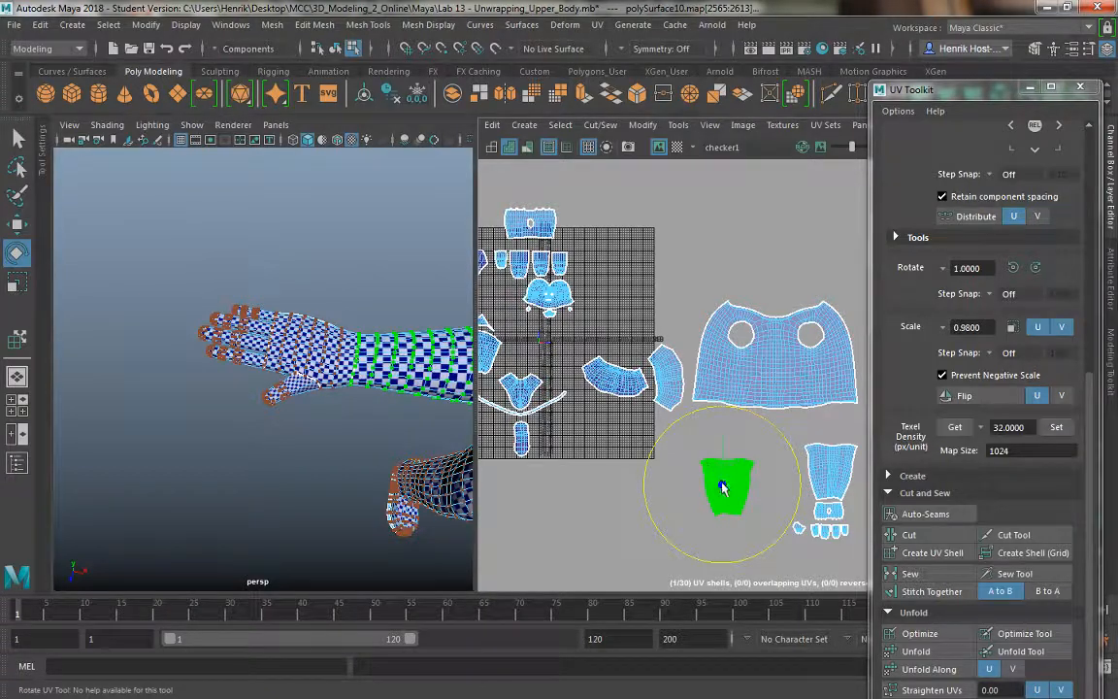
key("w")
left_click_drag(709, 479, 688, 468)
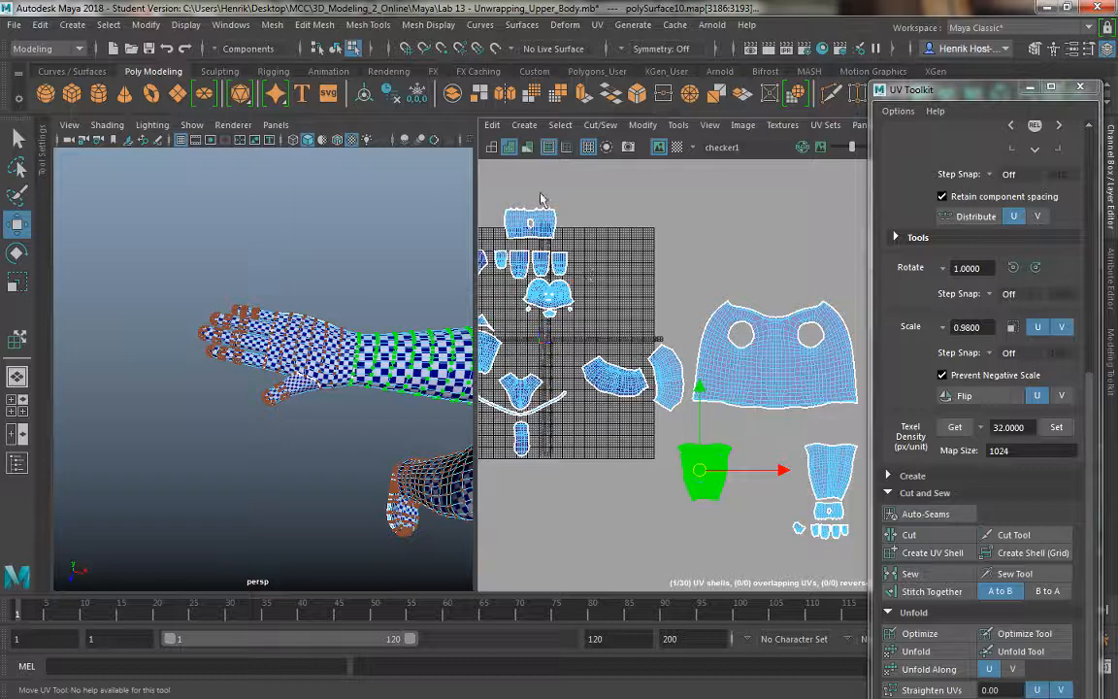
Step: Move the remaining palm UV shell below its forearm shell with Move UV Shell and rotate it so the finger edge faces down
left_click(677, 124)
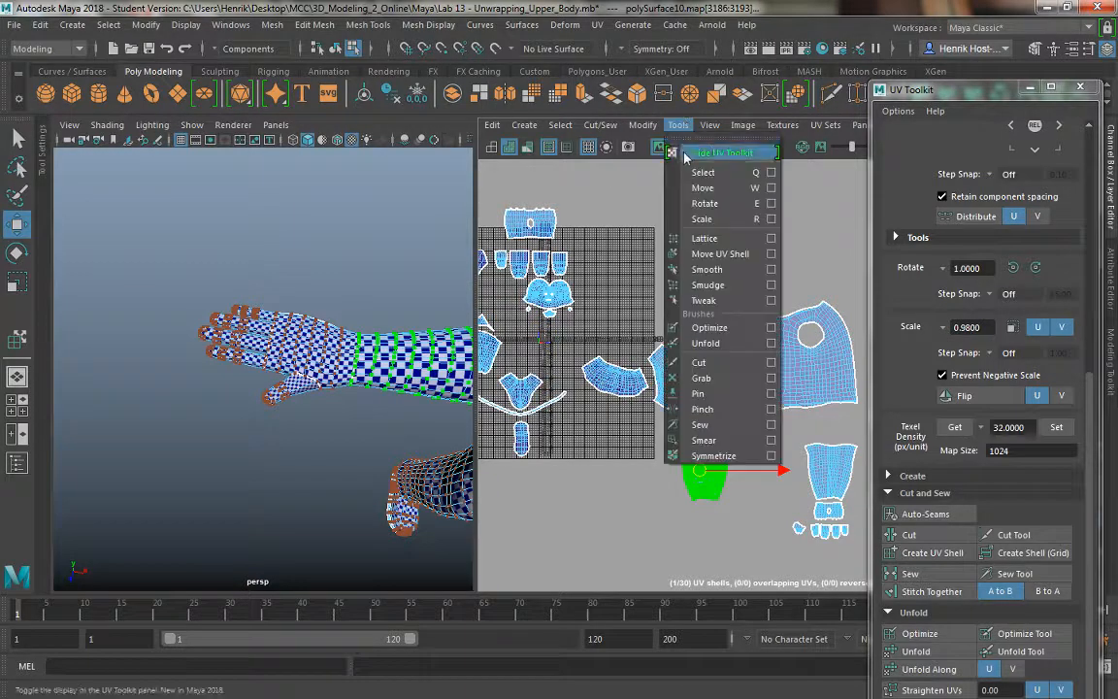
left_click(713, 256)
left_click(530, 225)
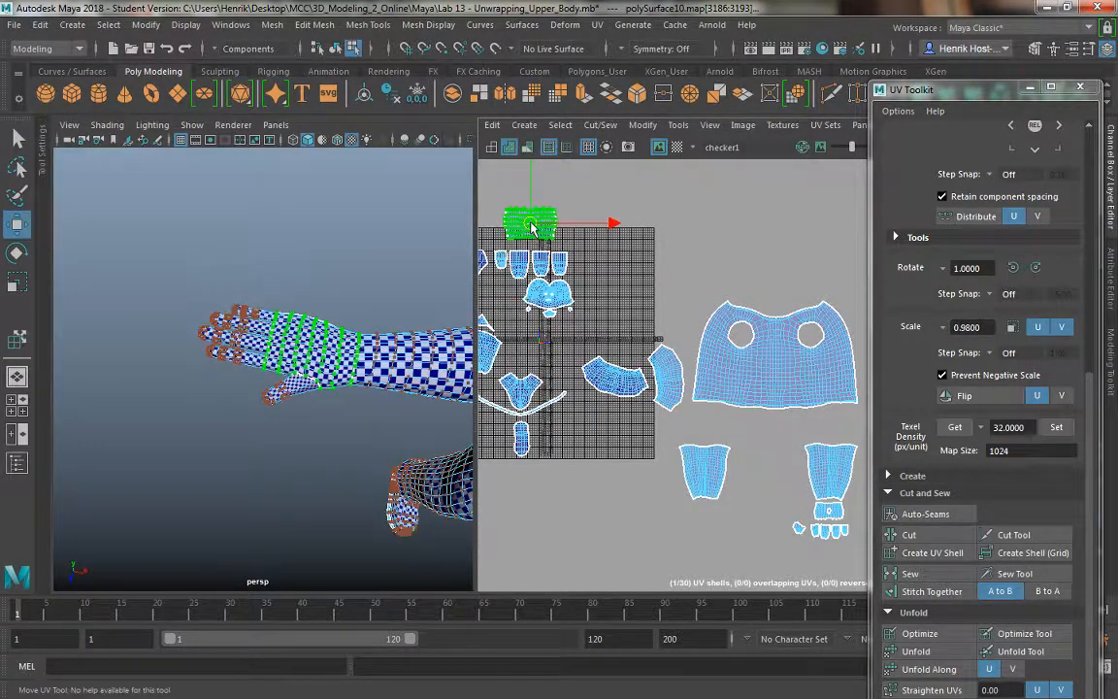
left_click_drag(693, 517, 705, 529)
key("e")
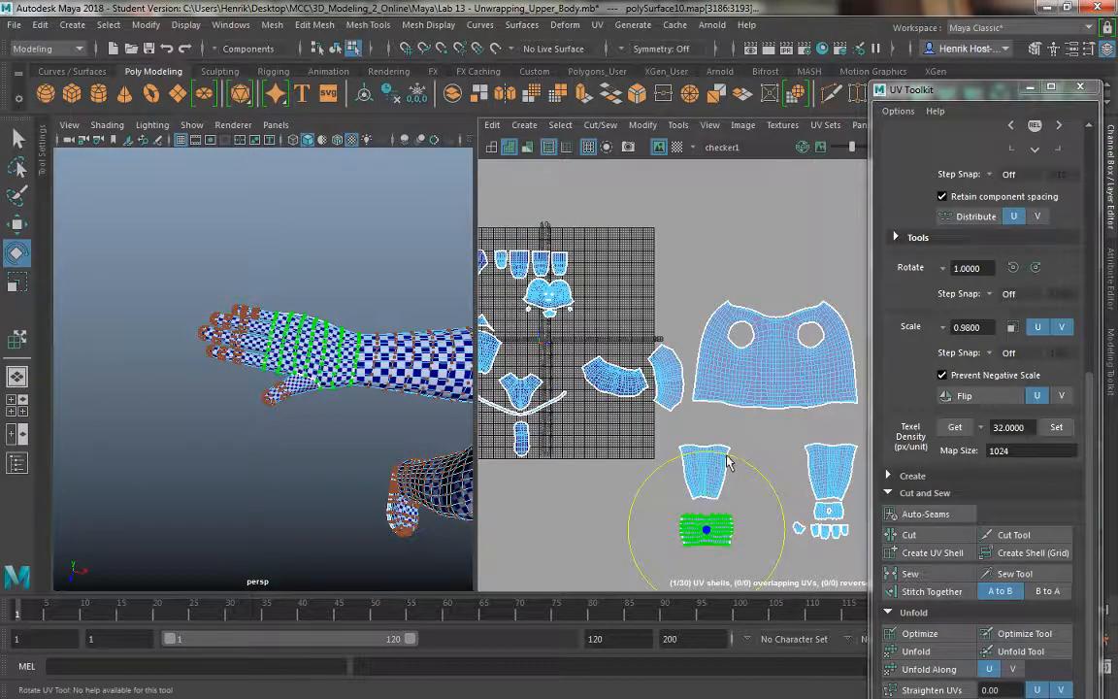
left_click_drag(682, 584, 686, 585)
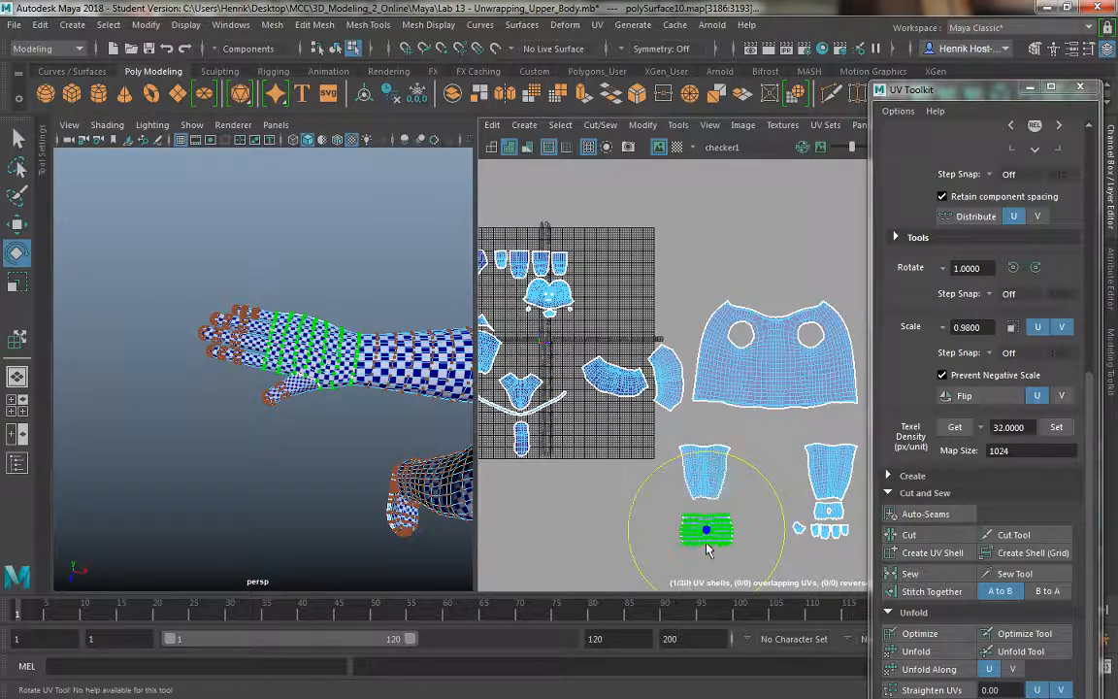
Step: Scale the palm UV shell down to match the forearm's checker size and place it directly beneath the forearm shell
key("r")
left_click_drag(701, 531, 677, 518)
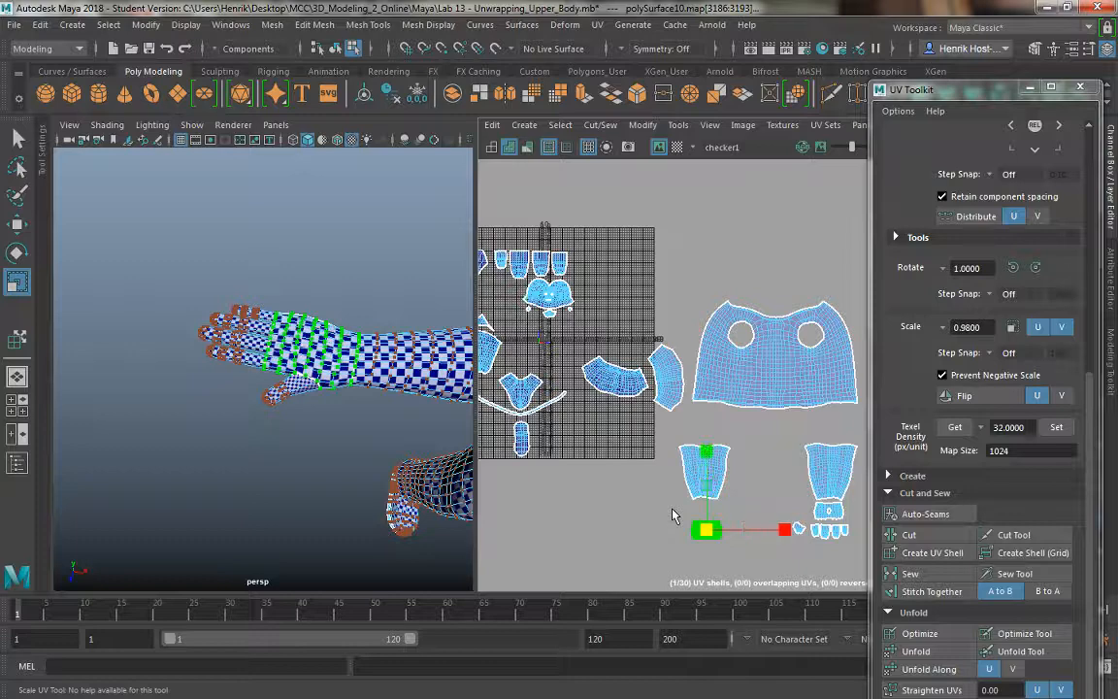
key("f")
key("w")
right_click_drag(701, 486, 631, 383, "alt")
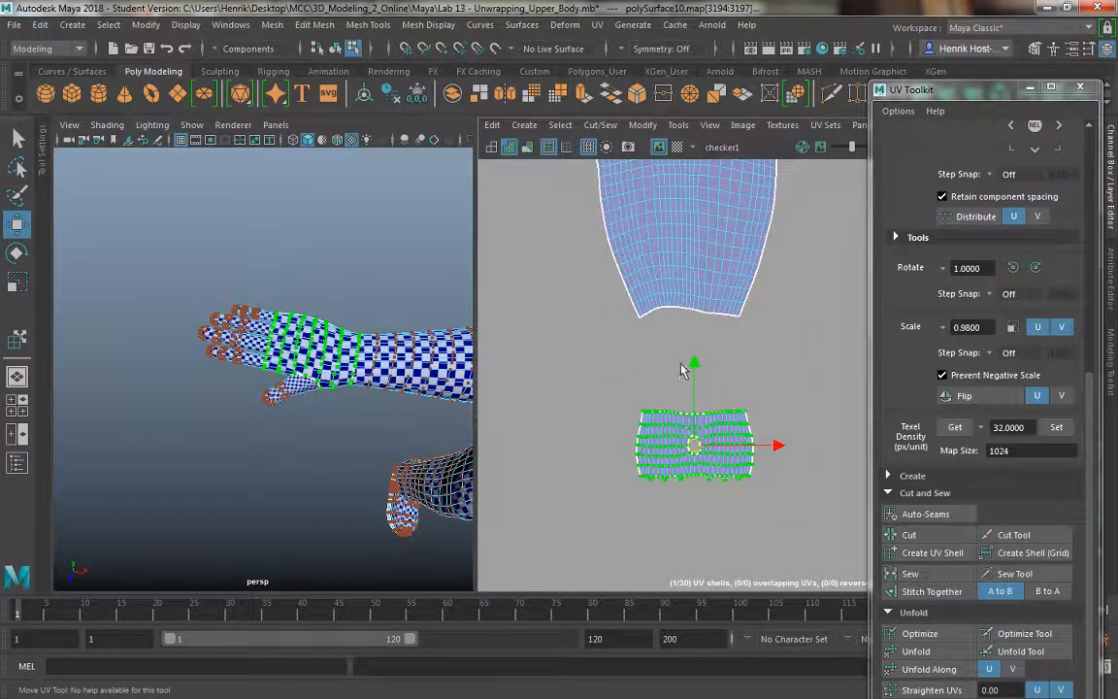
left_click_drag(682, 370, 690, 369)
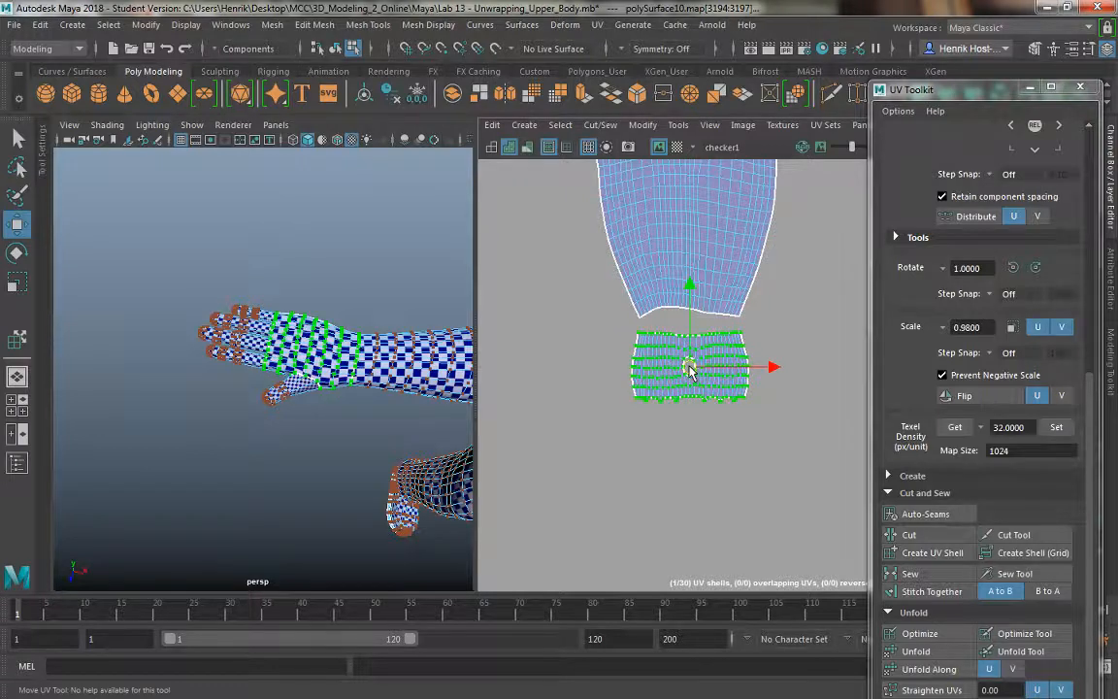
Step: Move the second hand's index finger UV shell out of the grid and place it below the palm shell
left_click_drag(386, 392, 335, 380, "alt")
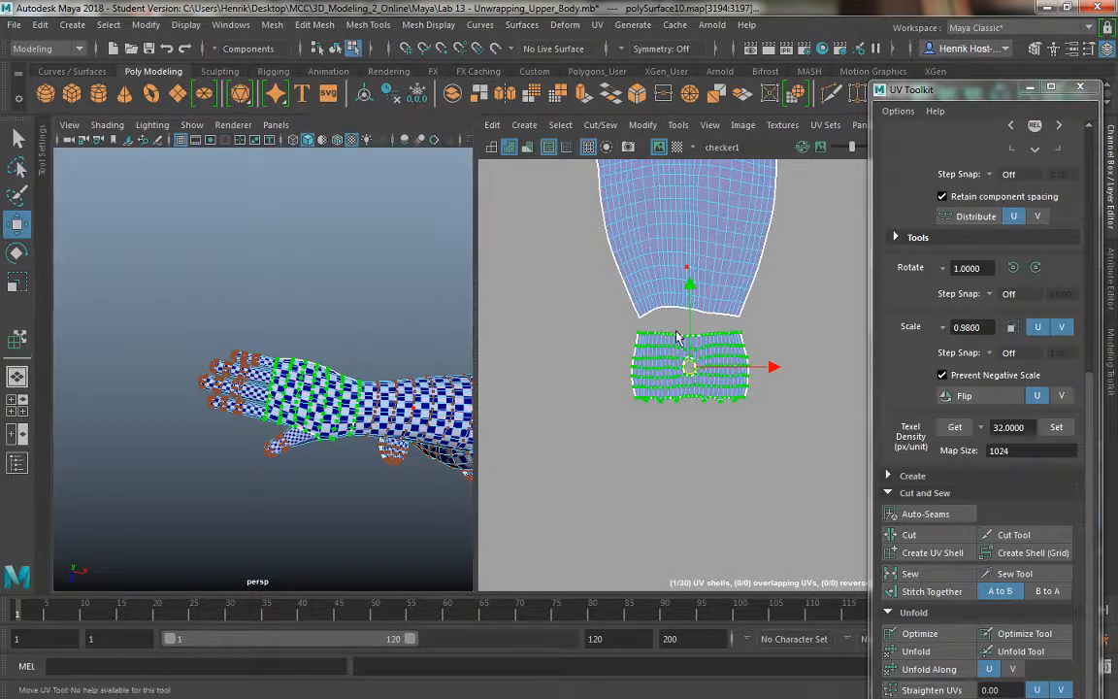
scroll(677, 337, "down", 6)
scroll(641, 477, "up", 3)
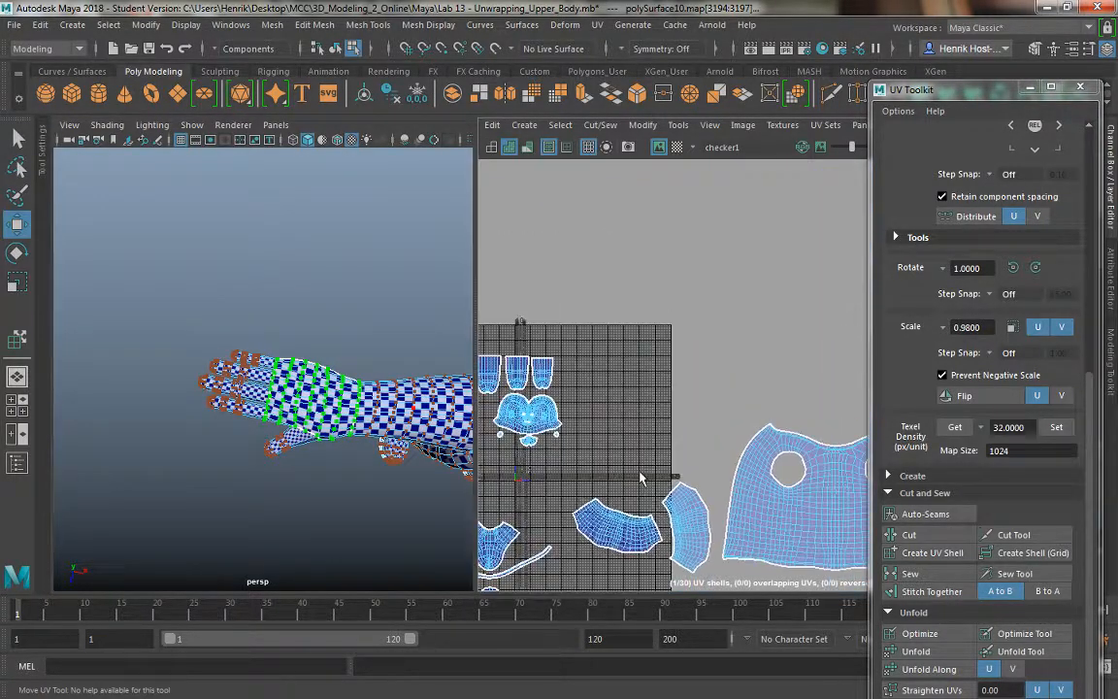
middle_click_drag(641, 344, 642, 343, "alt")
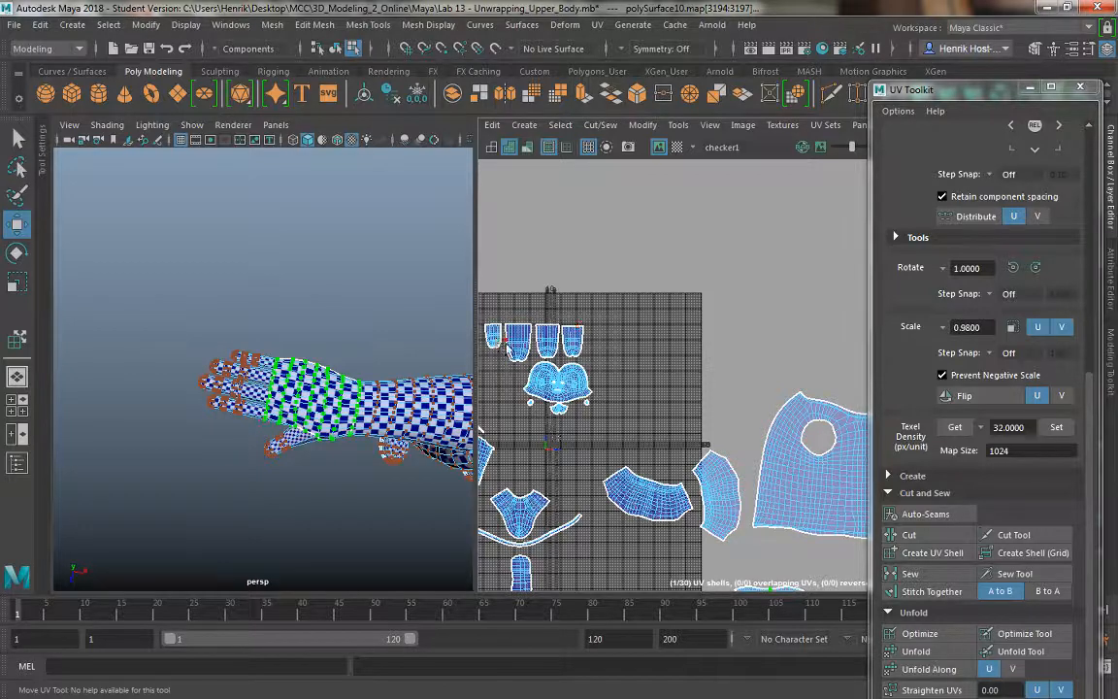
left_click(677, 124)
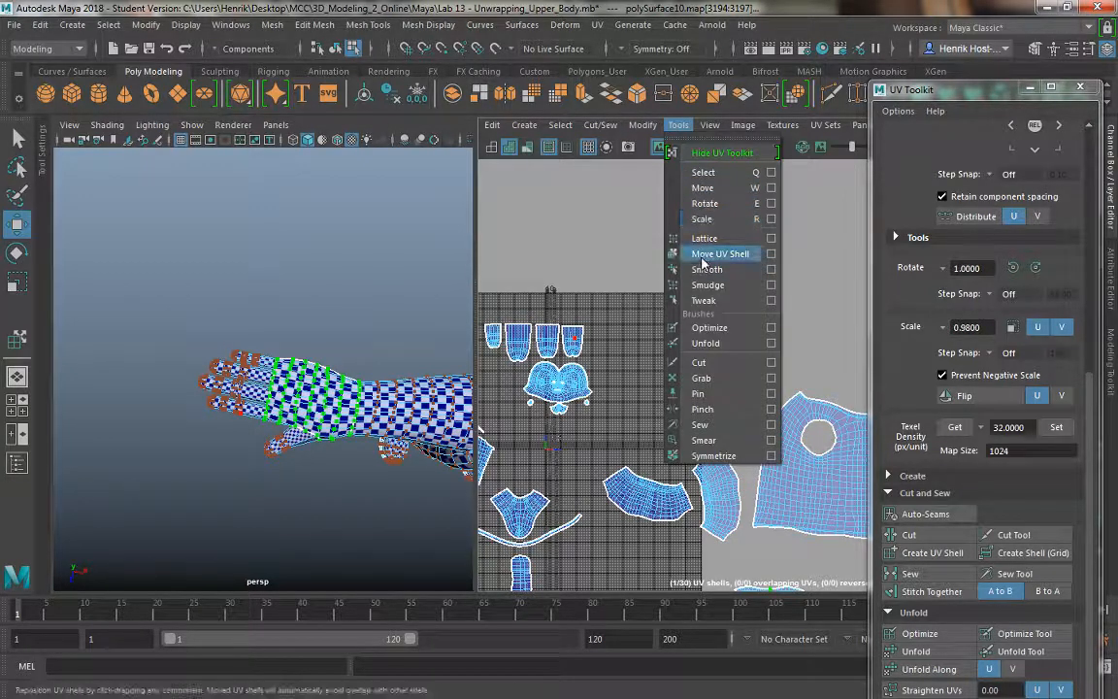
left_click(643, 252)
left_click(572, 338)
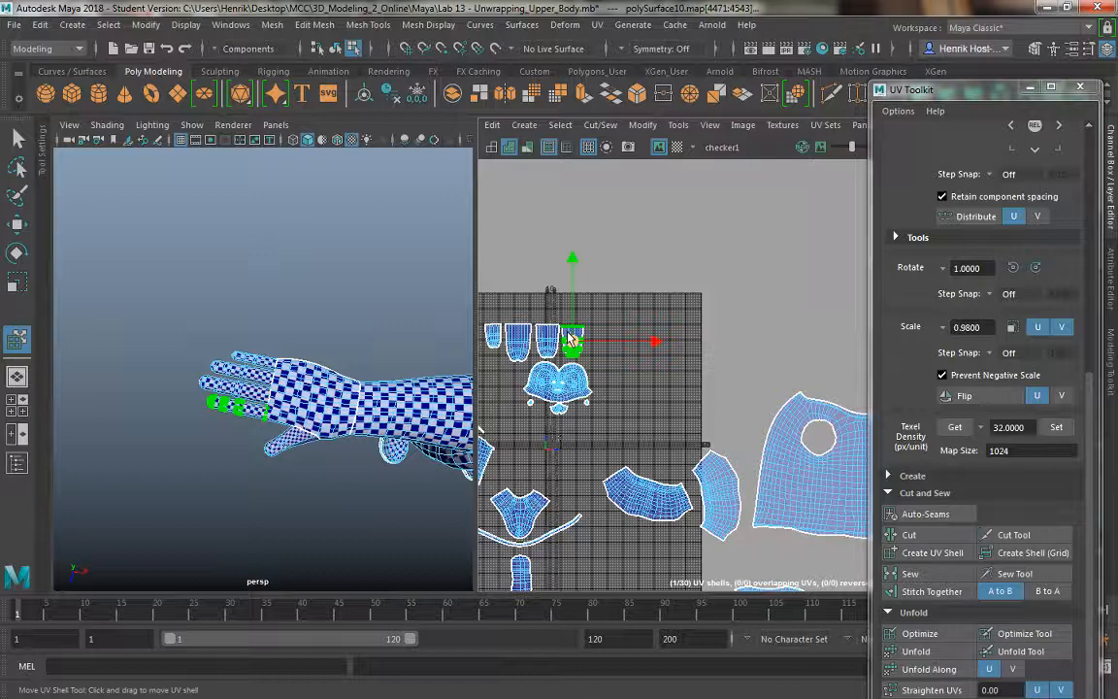
scroll(669, 335, "down", 2)
middle_click_drag(710, 341, 707, 223, "alt")
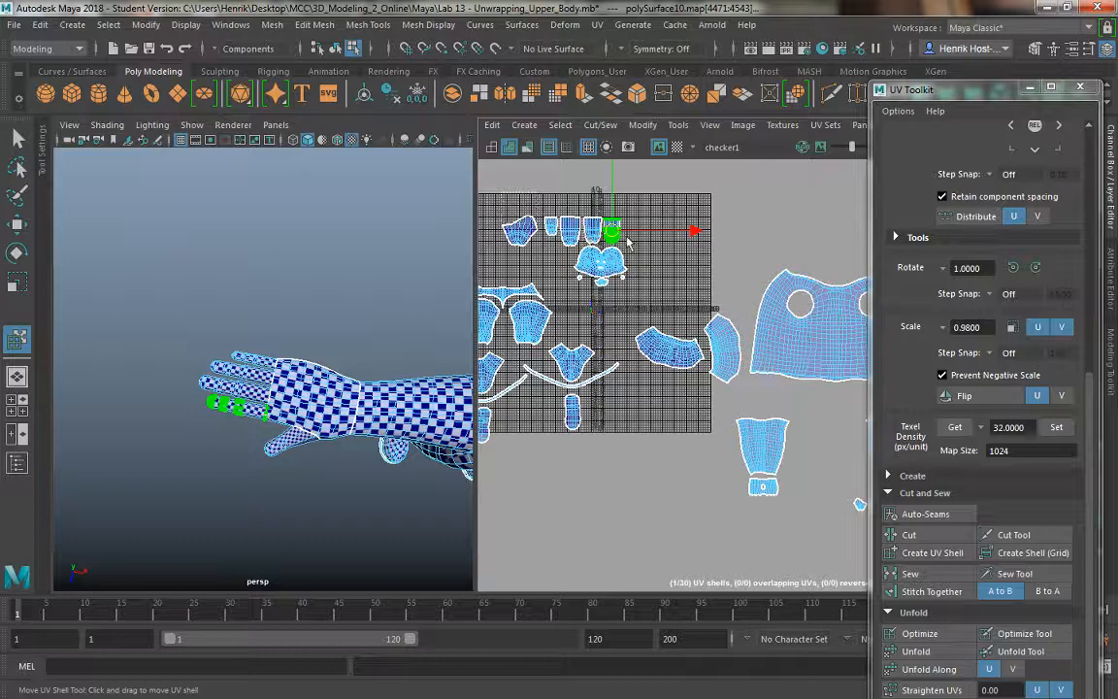
left_click_drag(629, 242, 490, 199)
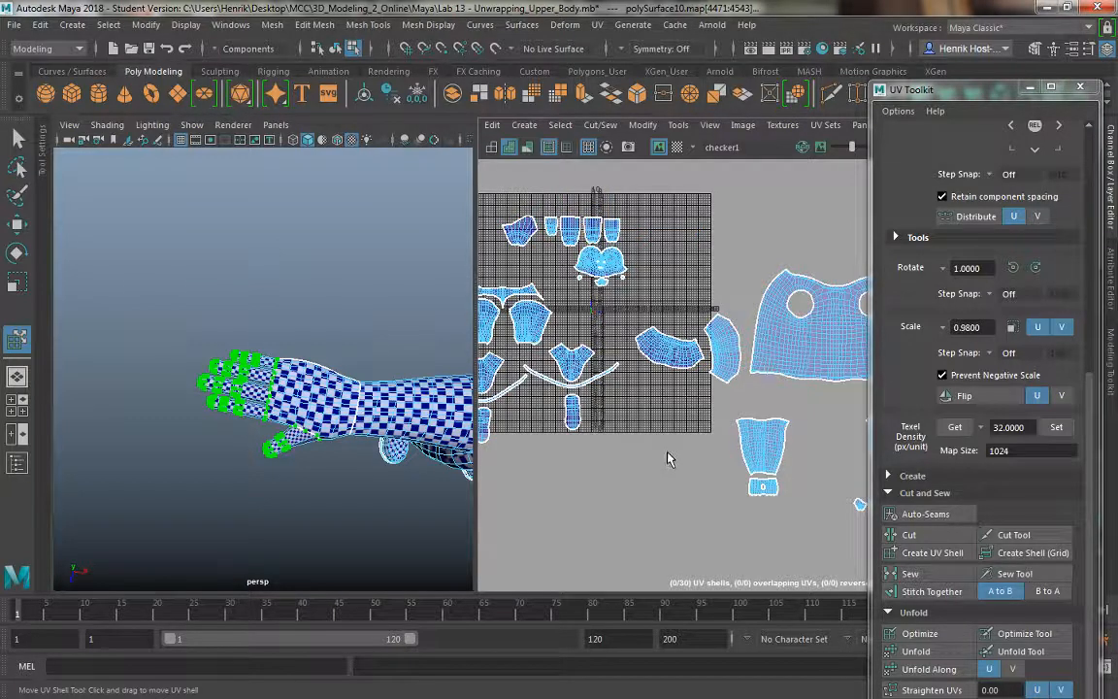
left_click(668, 459)
left_click(610, 230)
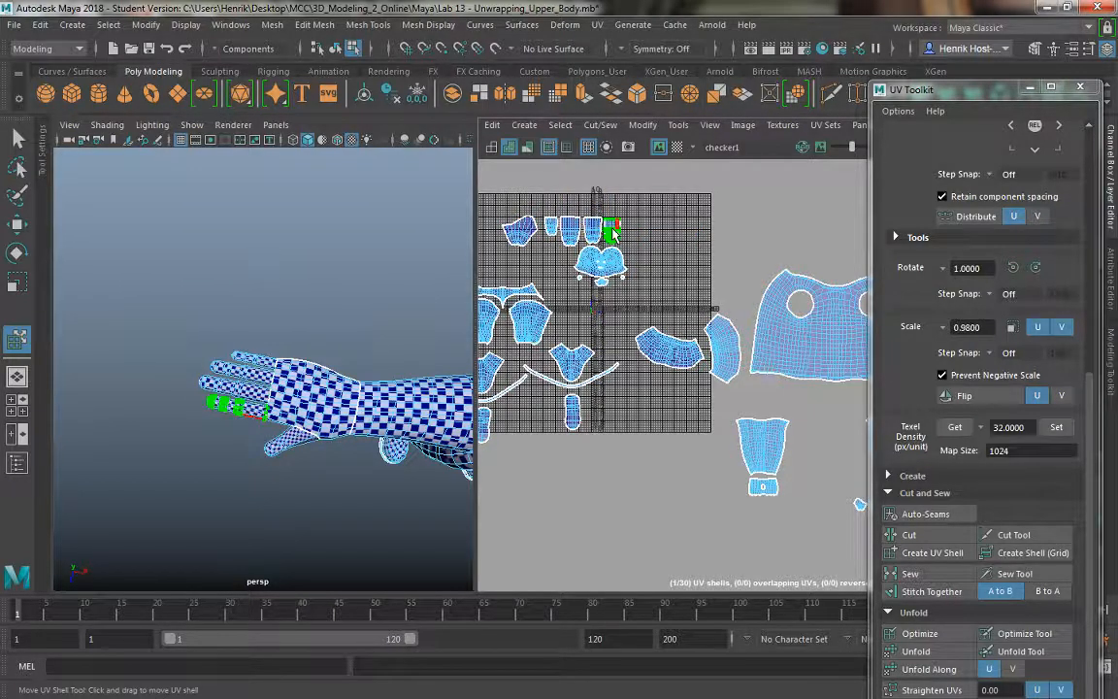
key("w")
left_click_drag(611, 230, 776, 527)
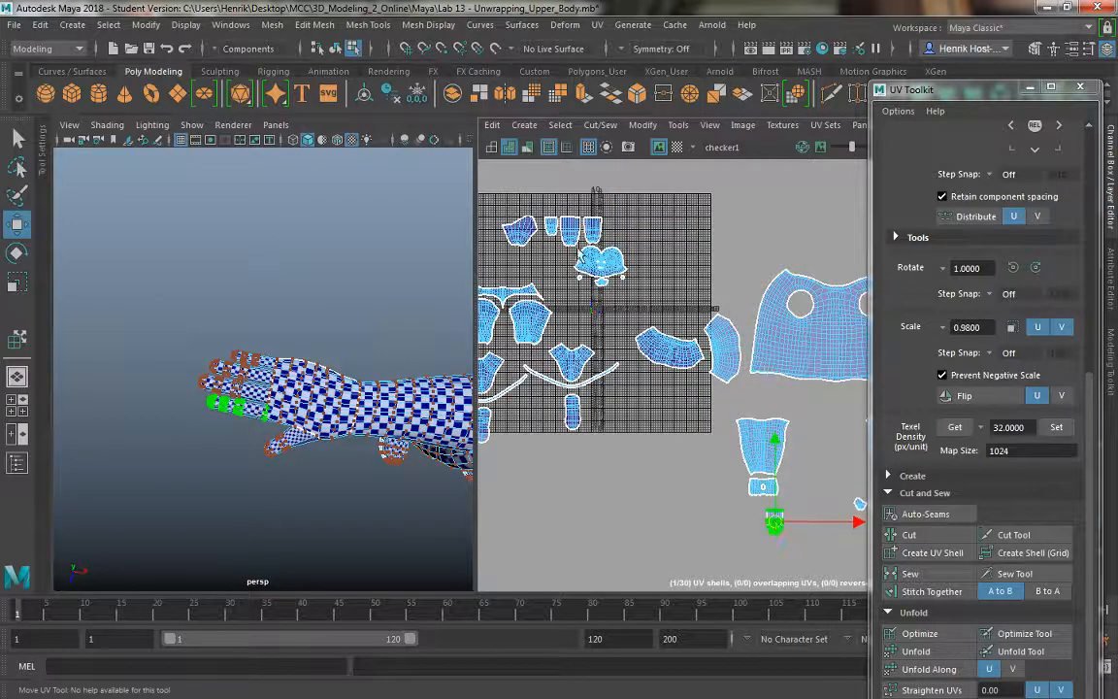
Step: Place the second hand's middle finger UV shell beside the index finger shell with the Move UV Shell tool
left_click(593, 234)
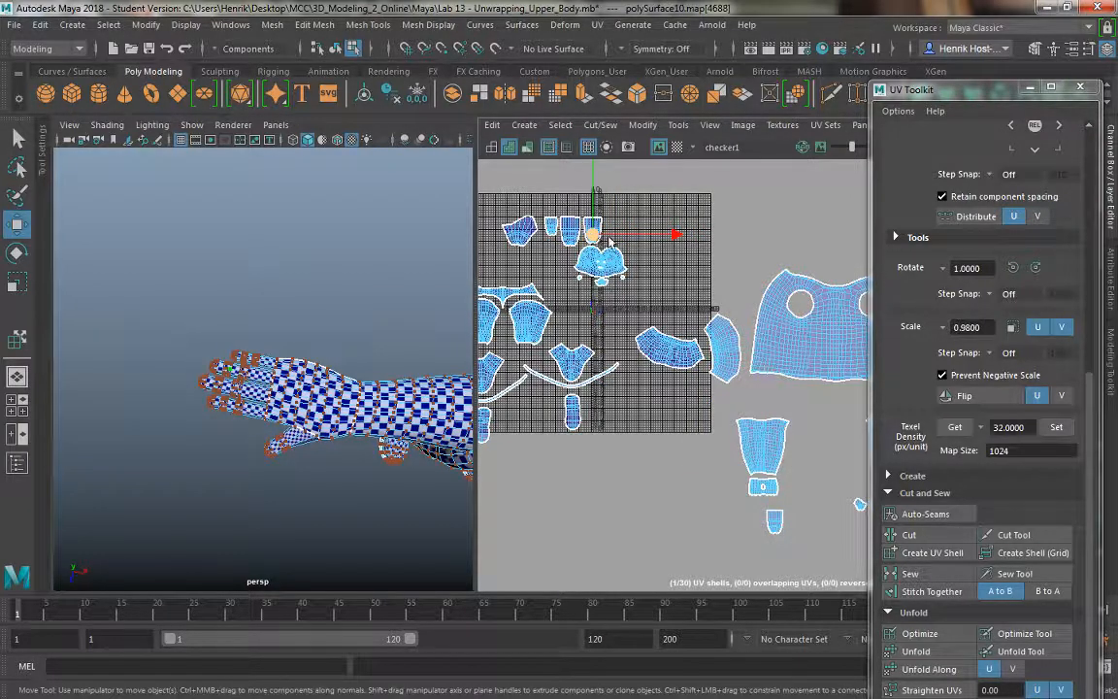
left_click(677, 126)
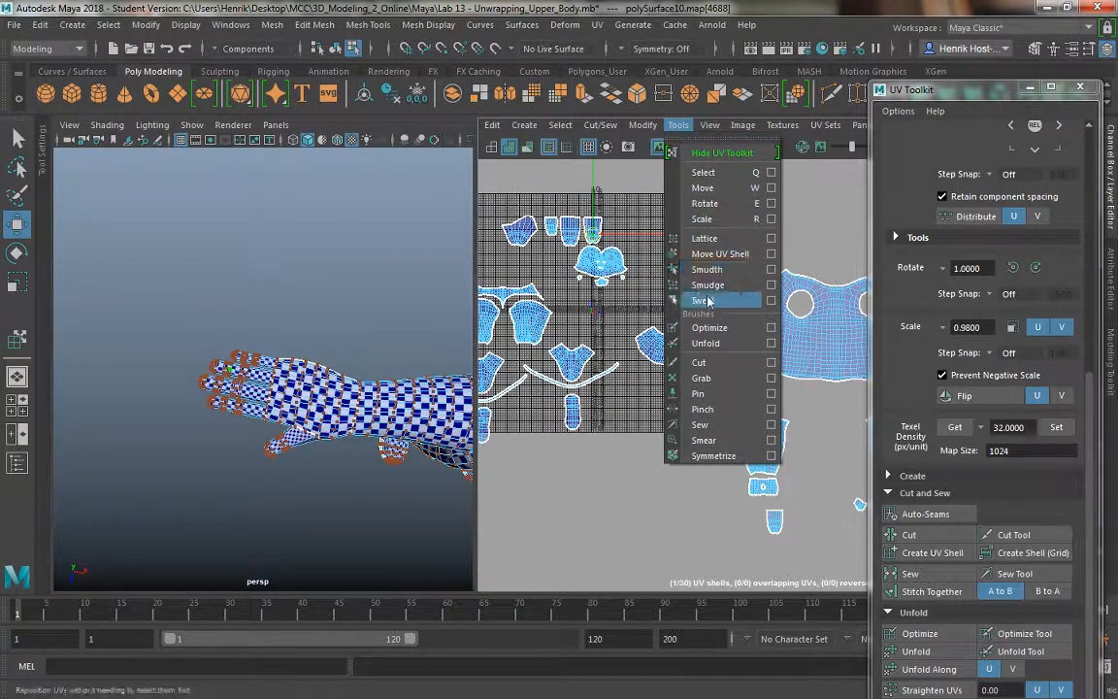
left_click(720, 254)
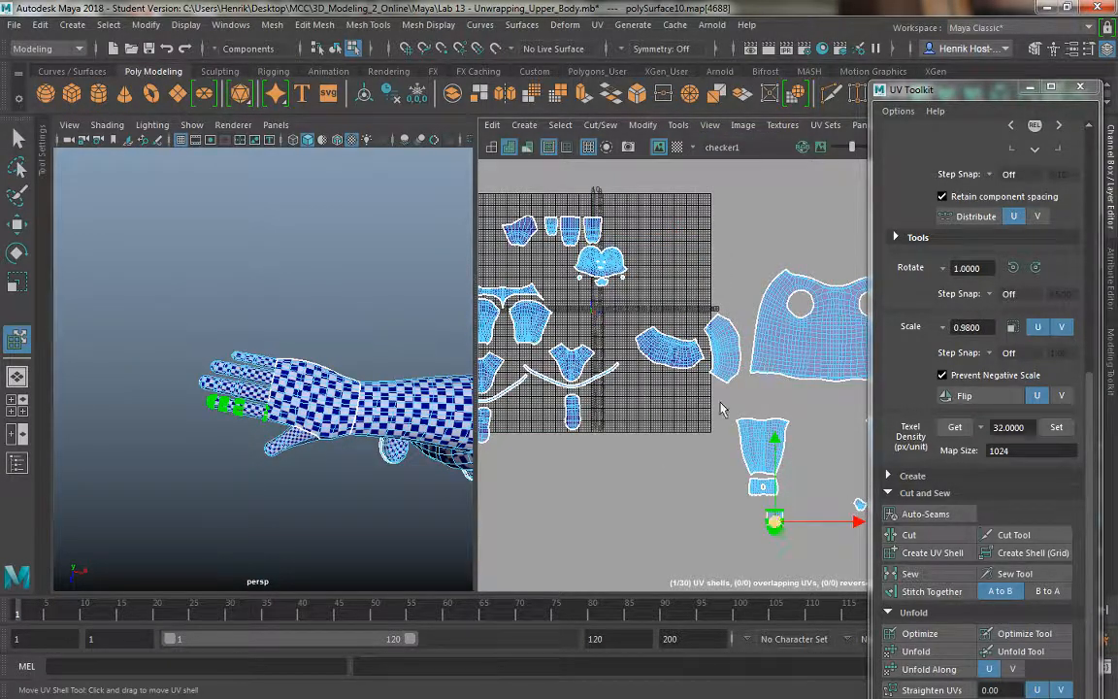
left_click(568, 230)
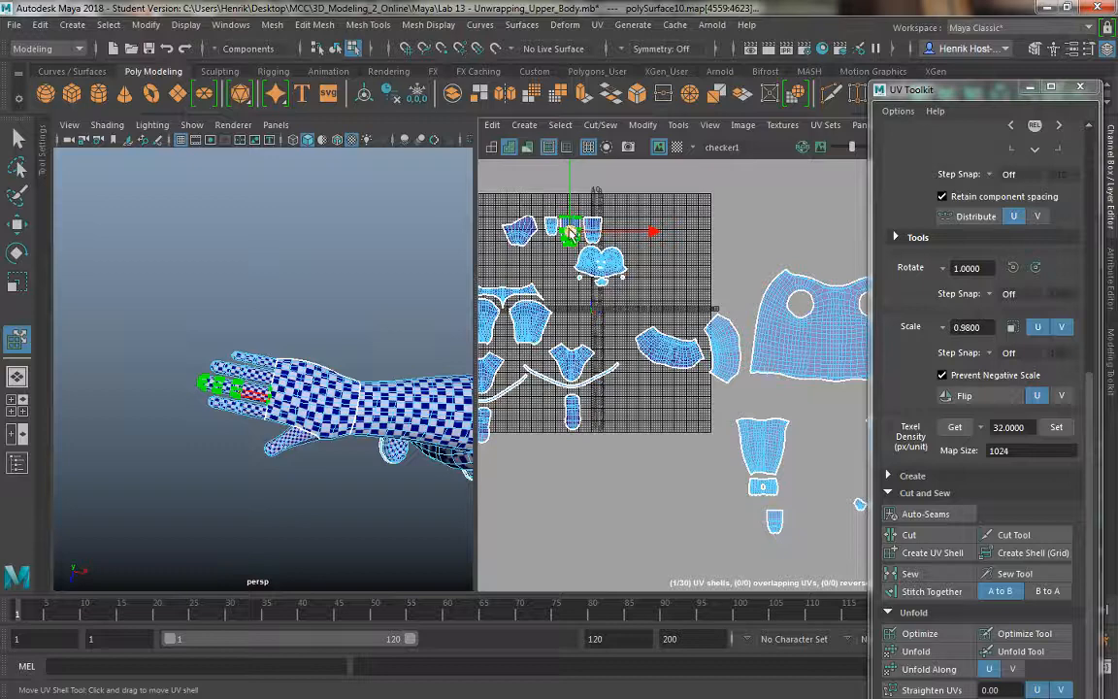
left_click_drag(570, 234, 748, 527)
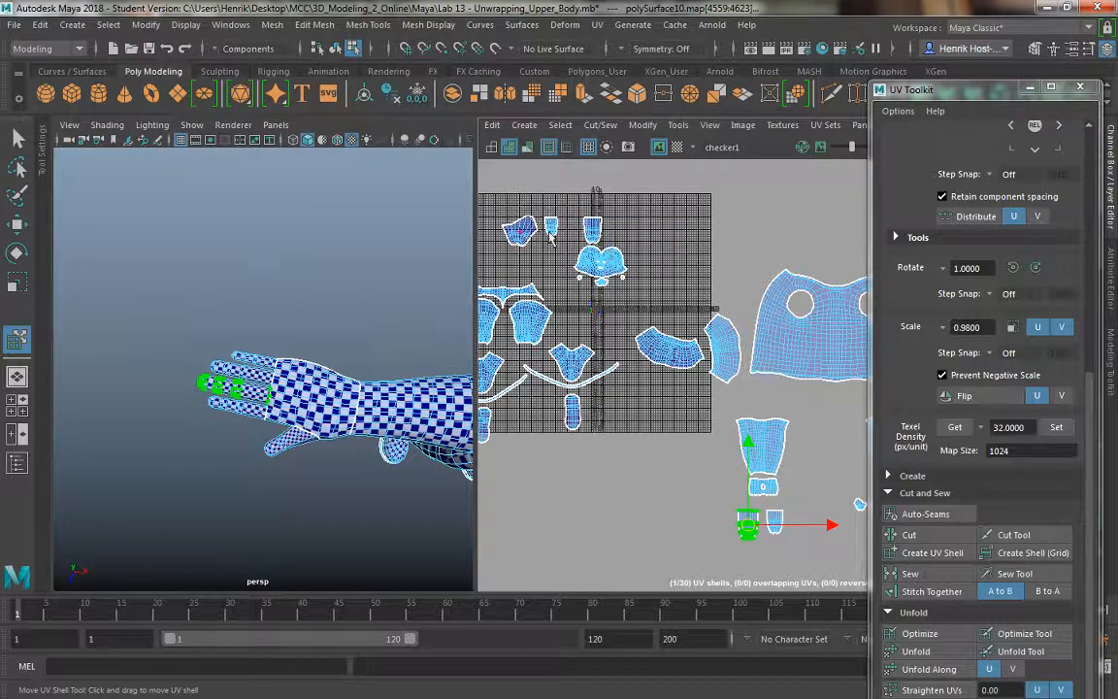
Step: Move the ring finger and little finger UV shells next to the middle finger shell to complete the finger row
left_click(592, 230)
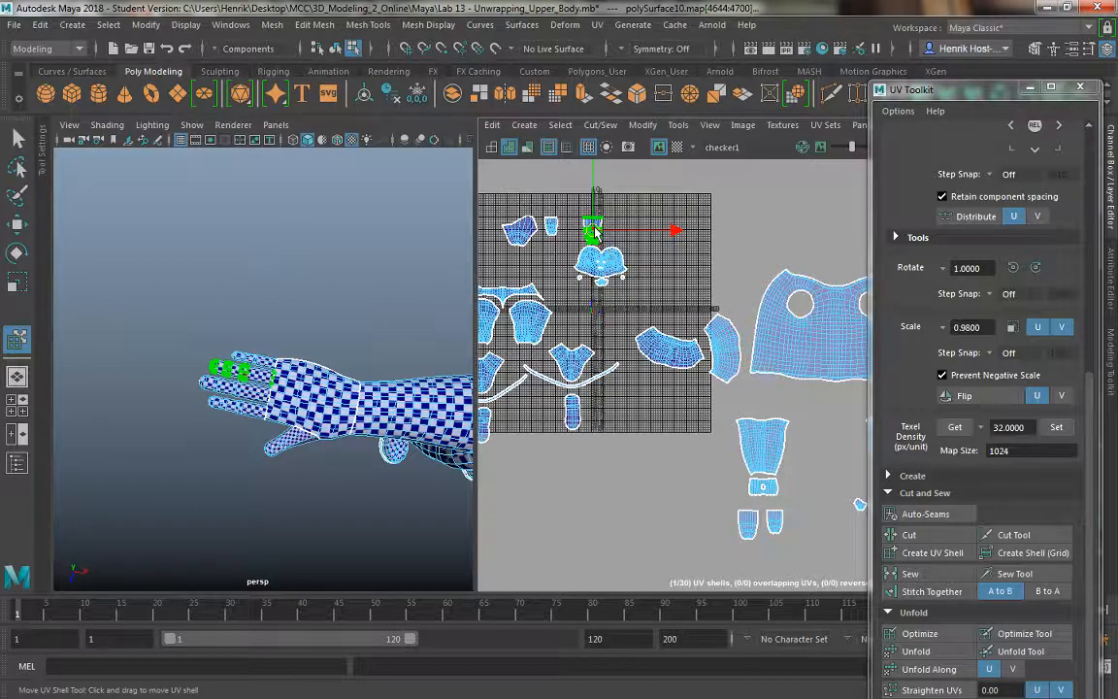
left_click_drag(595, 237, 720, 530)
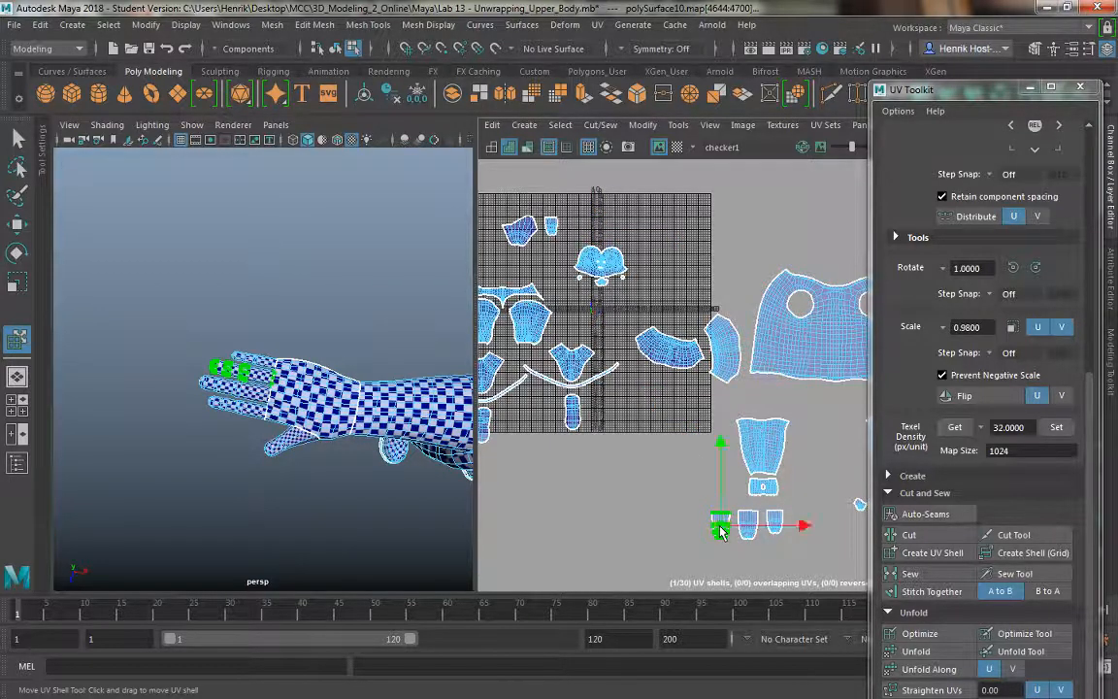
left_click(550, 228)
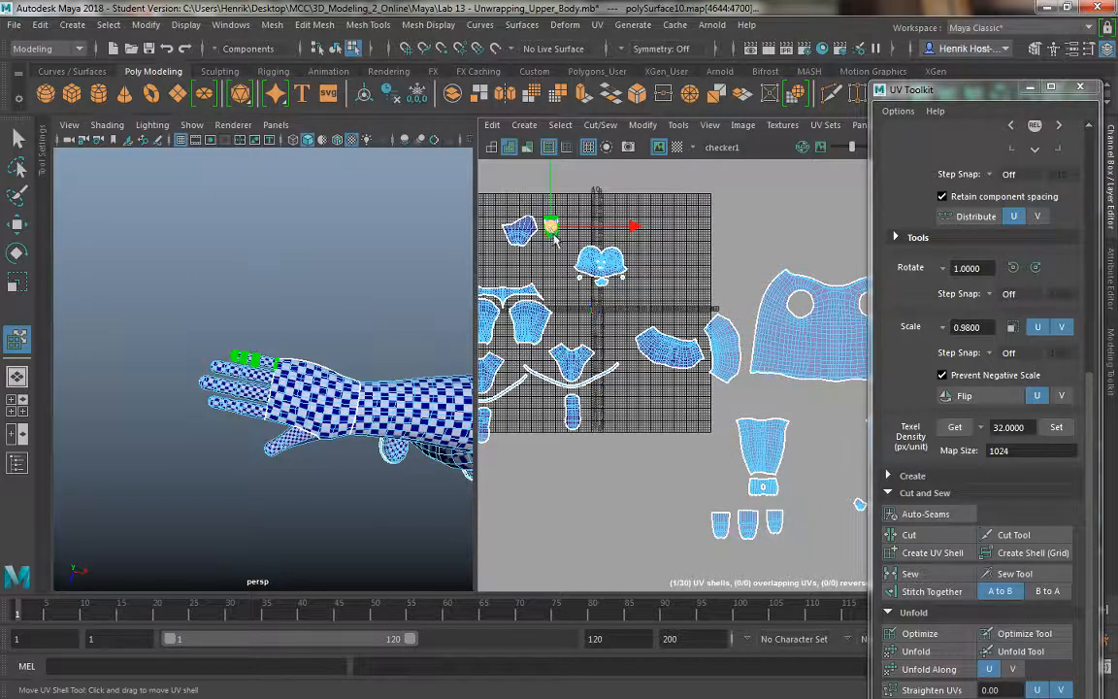
left_click_drag(555, 238, 689, 524)
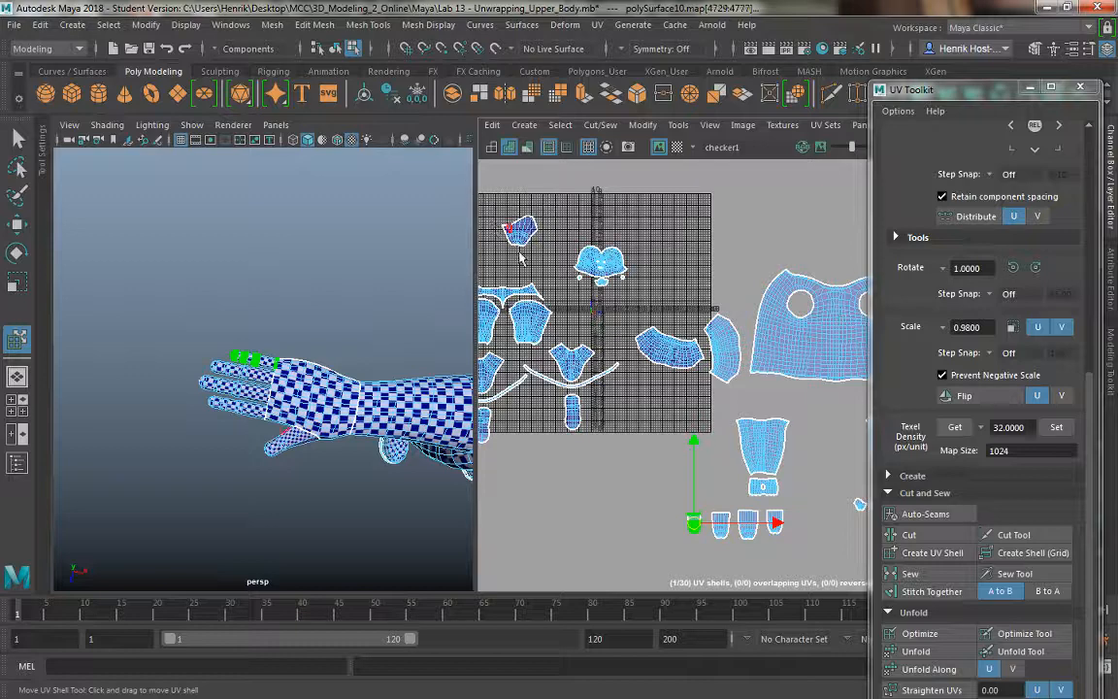
Step: Move the second hand's thumb UV shell to the end of its finger row and scale it down to match the palm's checker size
left_click(505, 226)
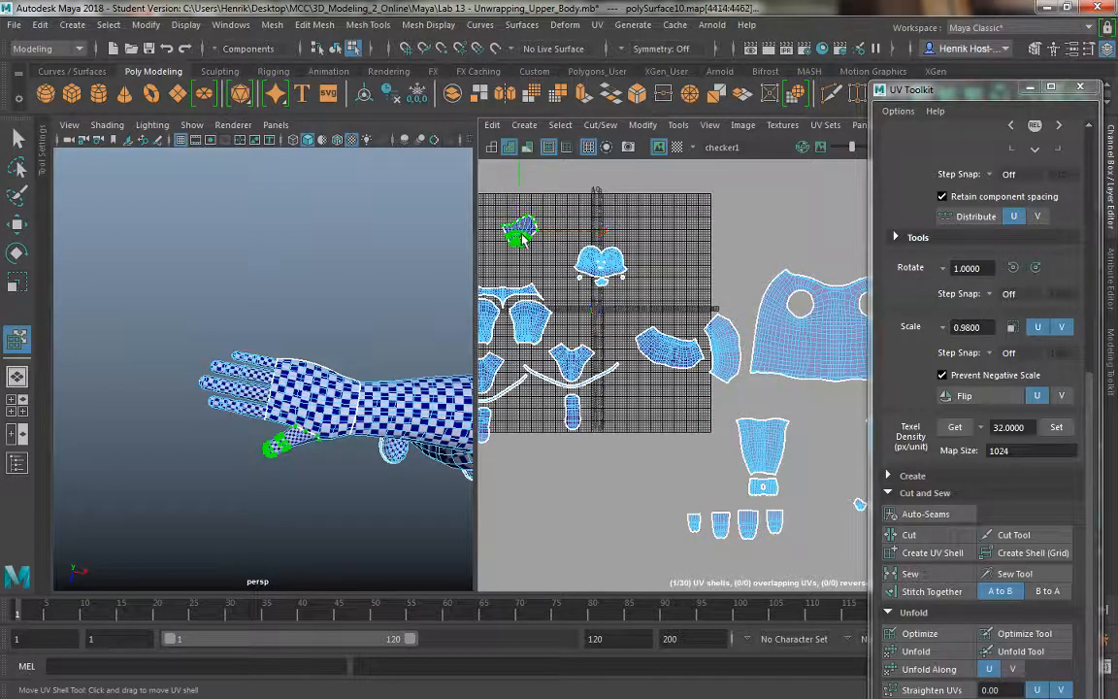
left_click_drag(524, 237, 808, 521)
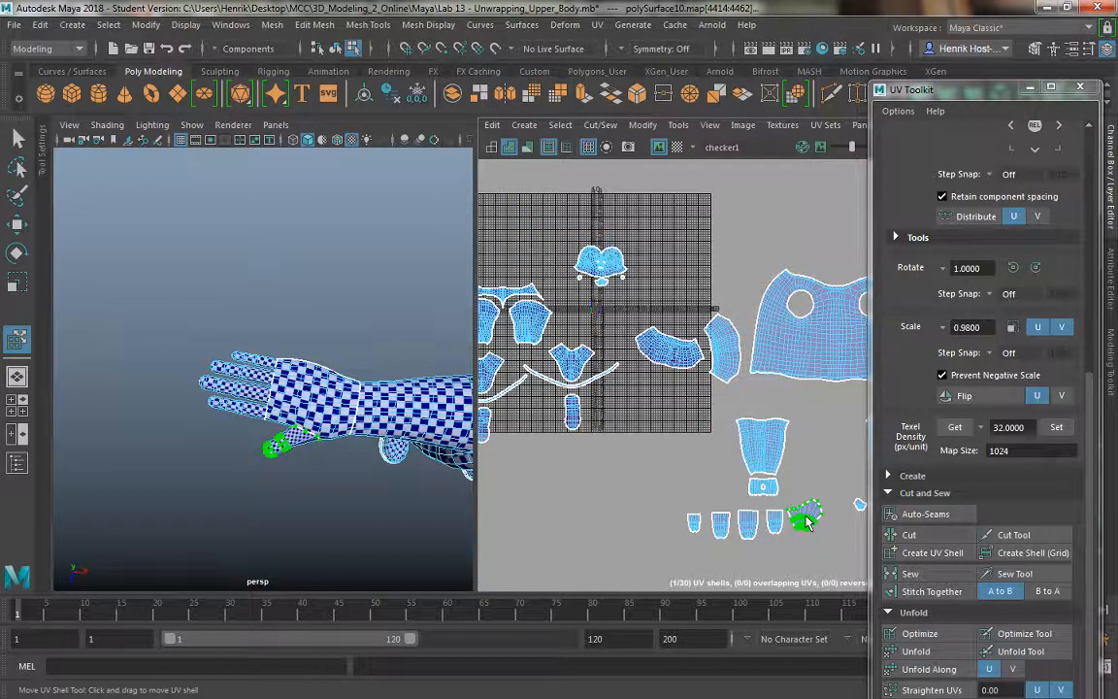
mouse_move(777, 392)
middle_mouse_down("alt")
mouse_move(651, 339)
mouse_move(739, 368)
mouse_move(747, 310)
mouse_move(729, 292)
middle_mouse_up("alt")
scroll(748, 444, "up", 3)
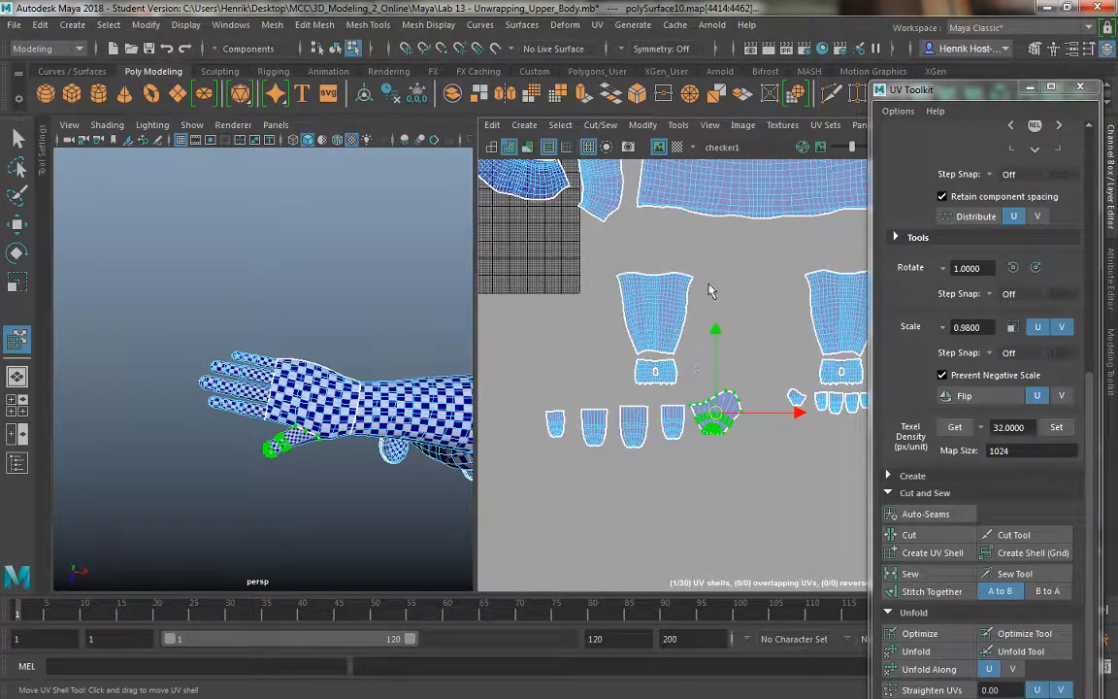
key("r")
key("f")
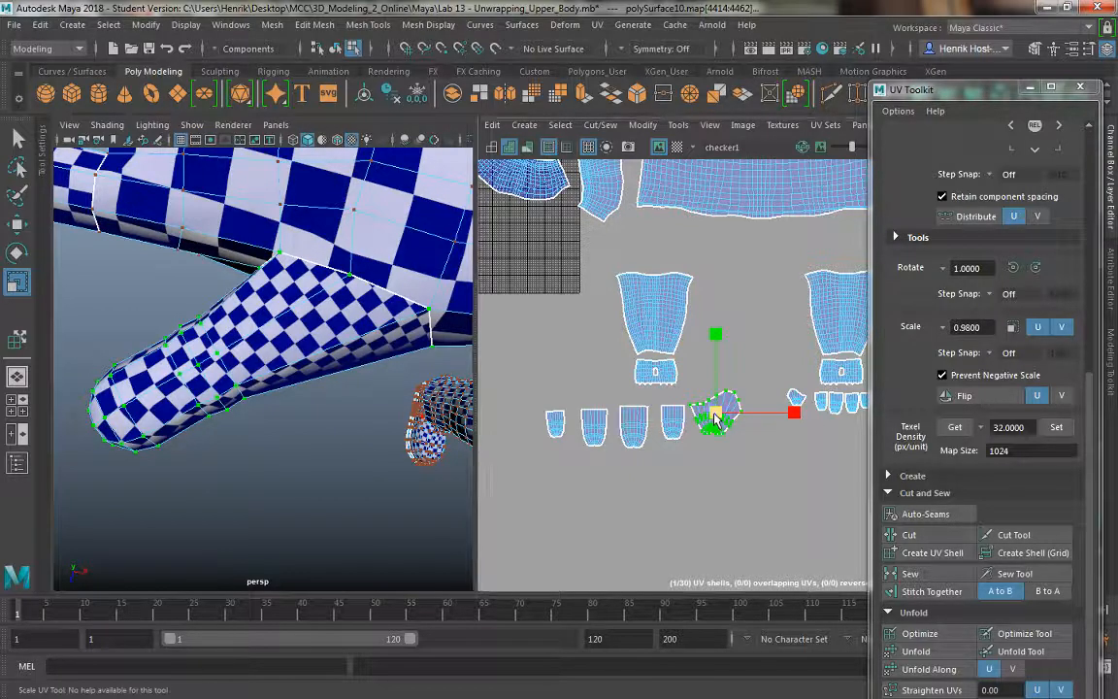
left_click_drag(698, 410, 674, 399)
key("w")
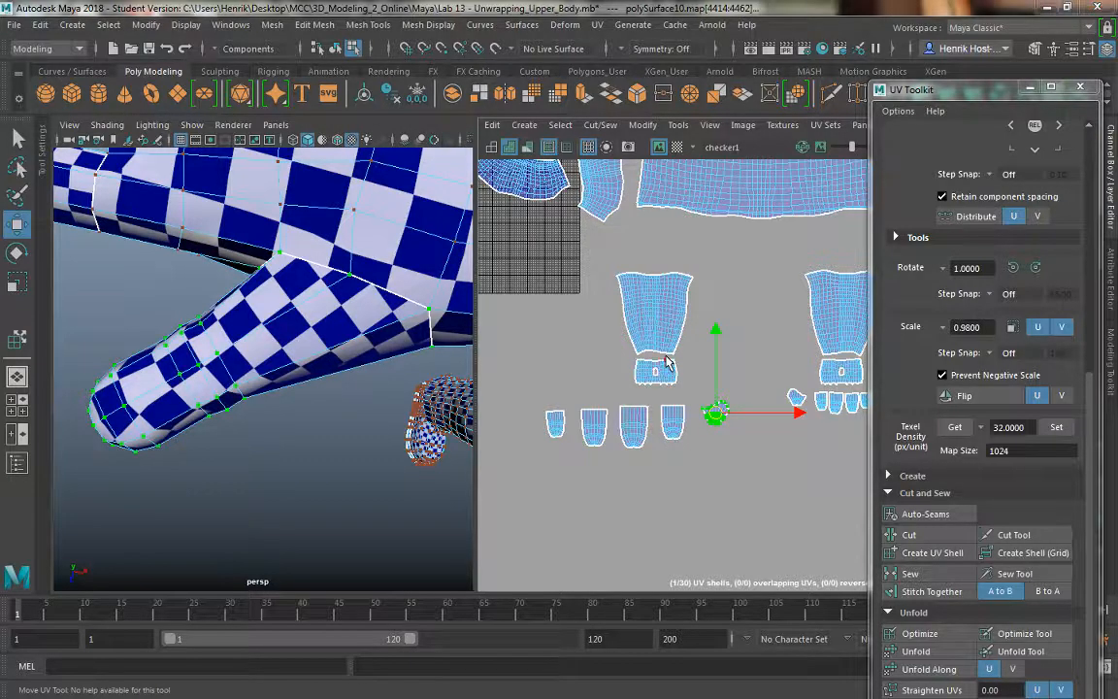
Step: Compare the thumb UV shell beside the first hand's thumb, match its size, and place it beside its own palm shell
key("space")
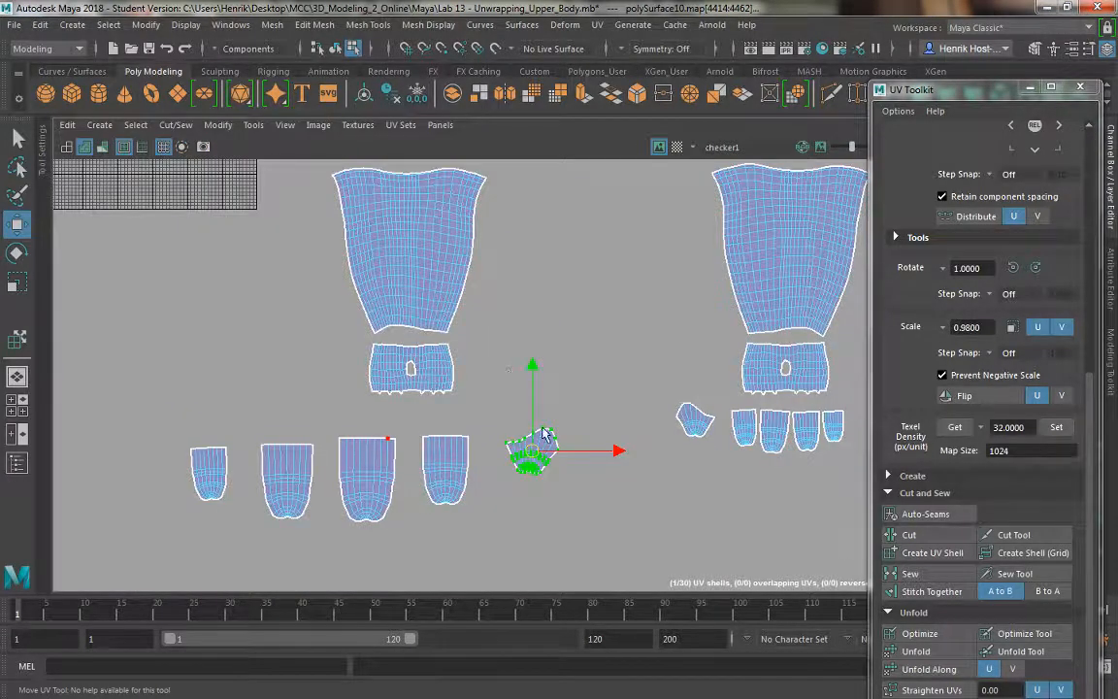
scroll(543, 434, "up", 4)
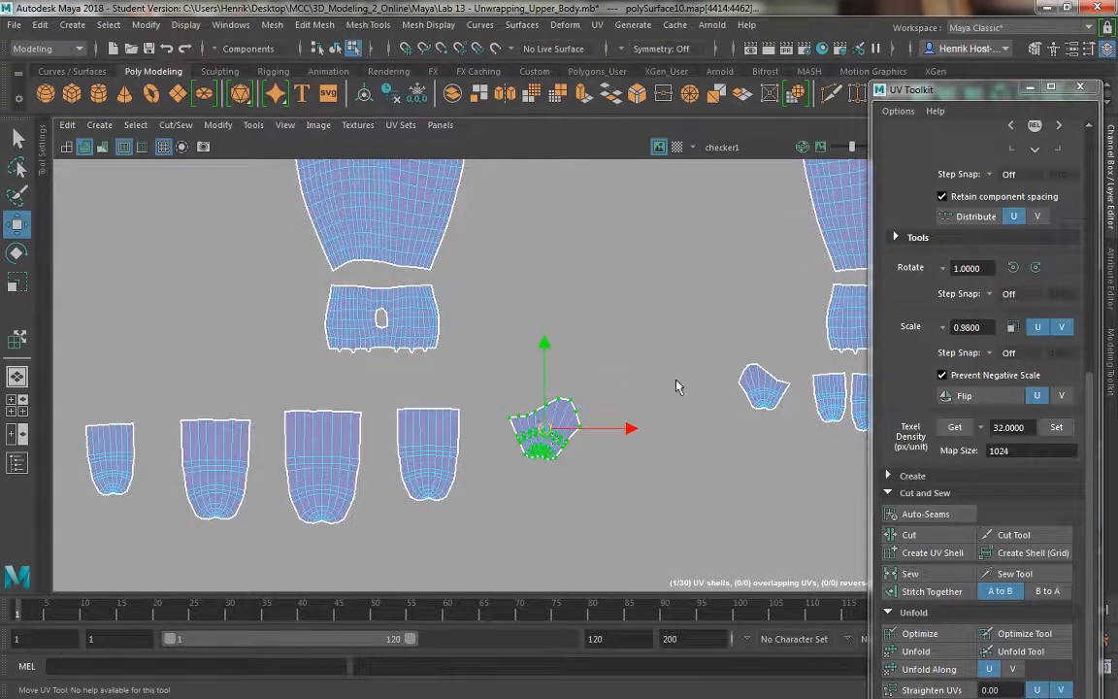
left_click_drag(545, 428, 707, 390)
key("r")
key("w")
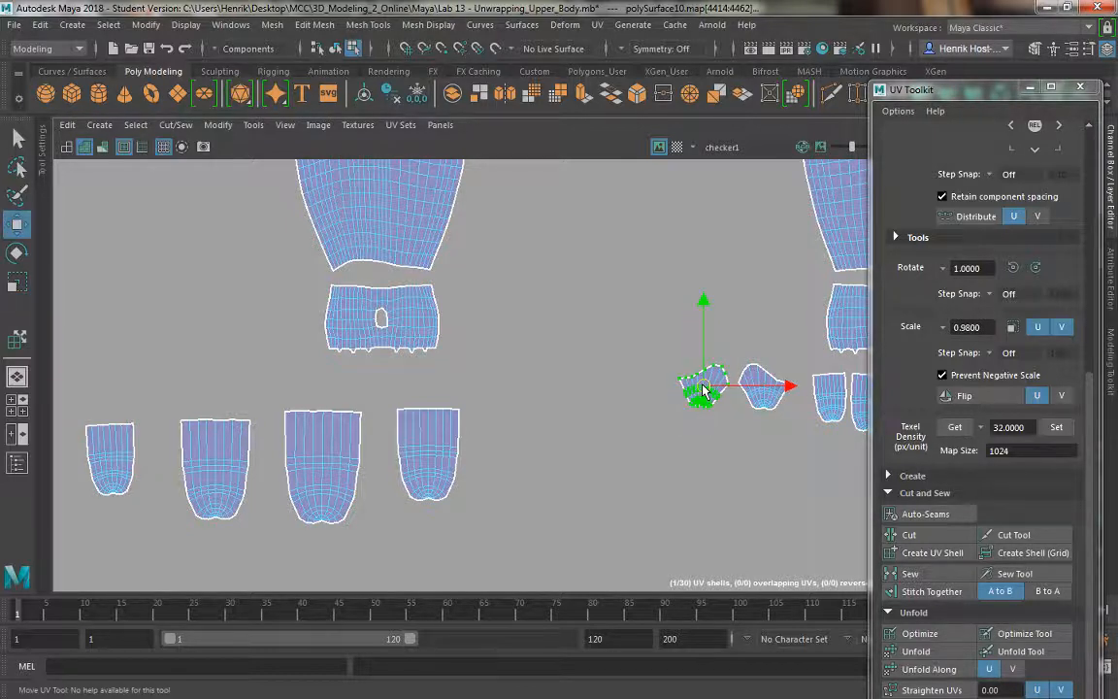
key("r")
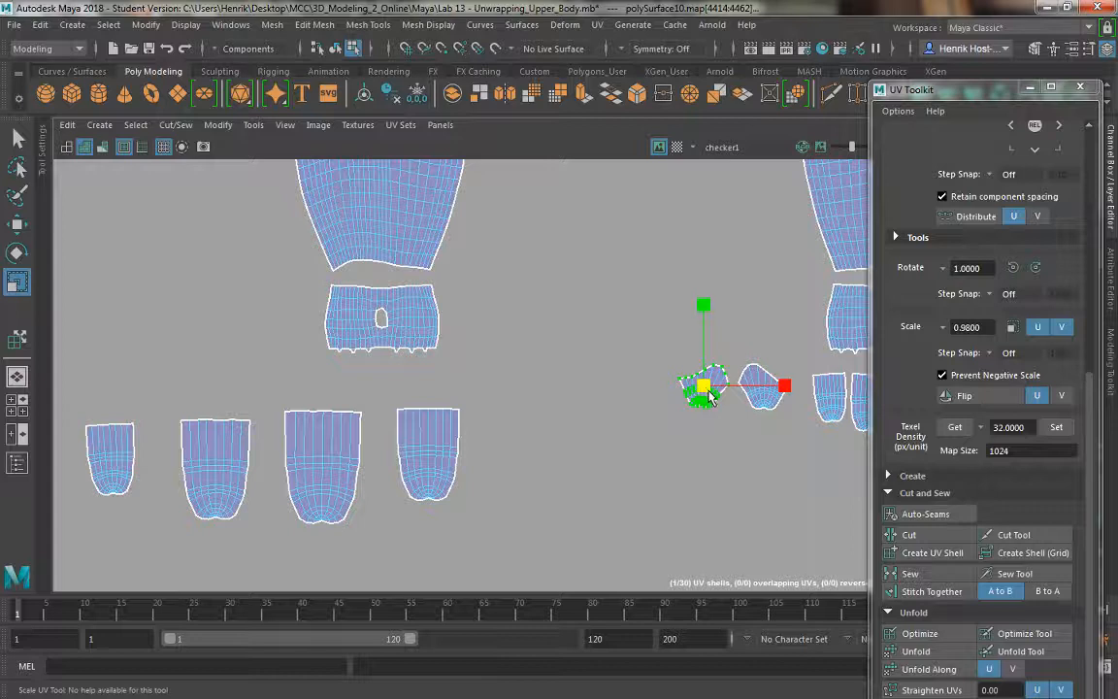
key("w")
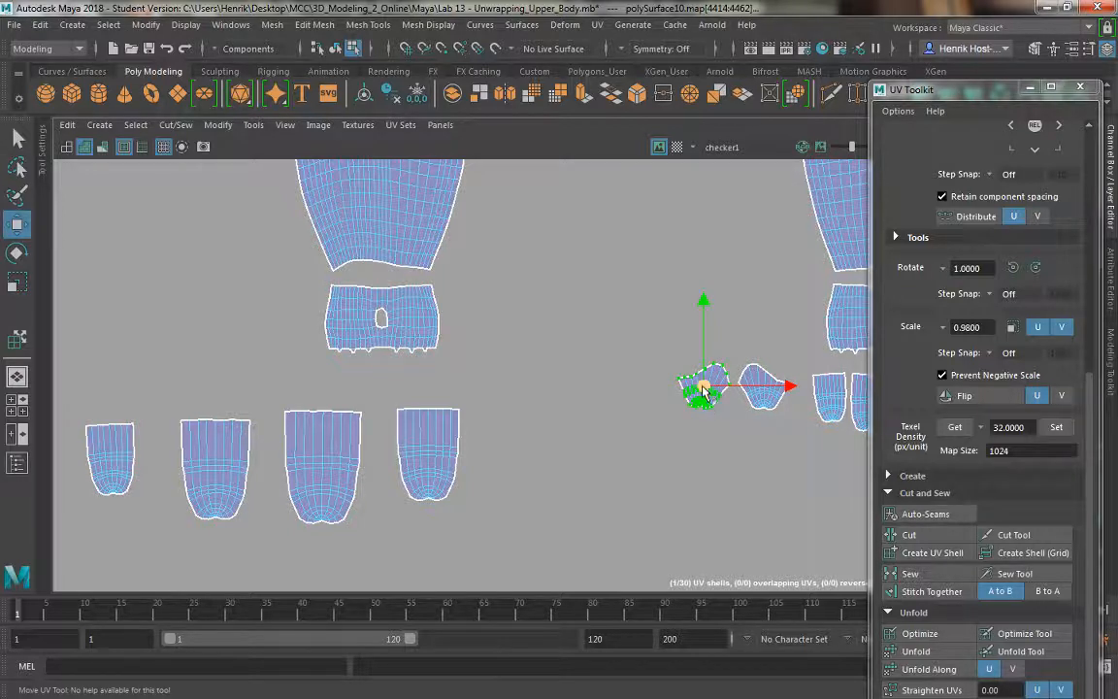
left_click_drag(702, 388, 525, 386)
Step: Scale the second hand's index finger UV shell to the first hand's index finger size and place it directly beneath its palm
left_click(429, 462)
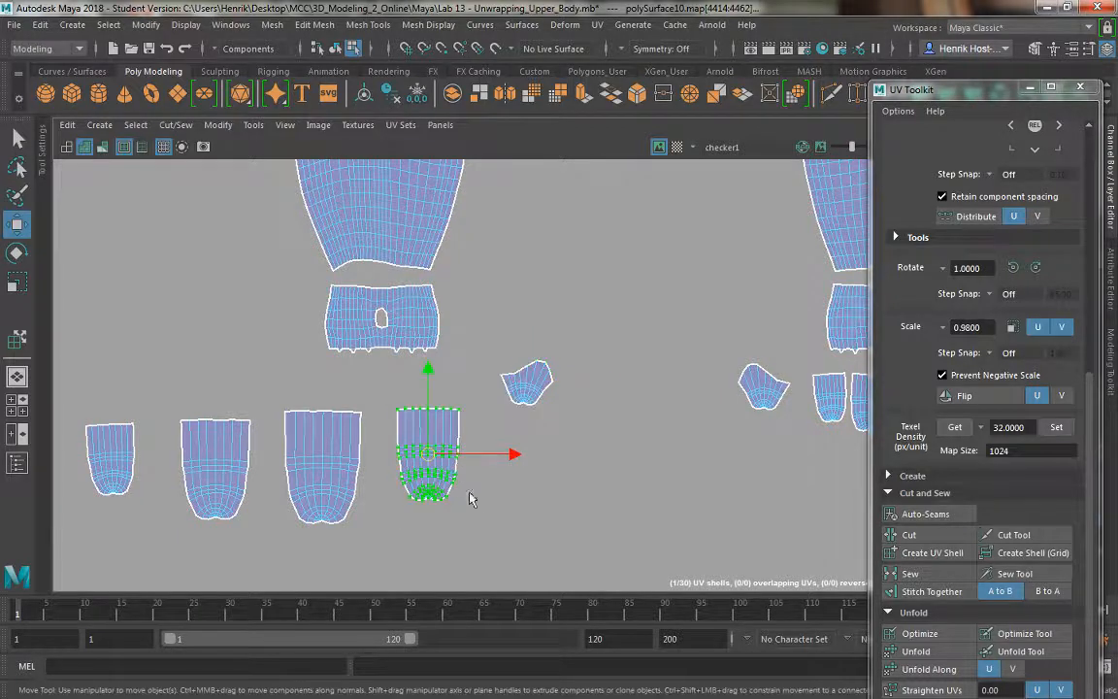
key("r")
left_click_drag(421, 454, 825, 464)
key("w")
key("r")
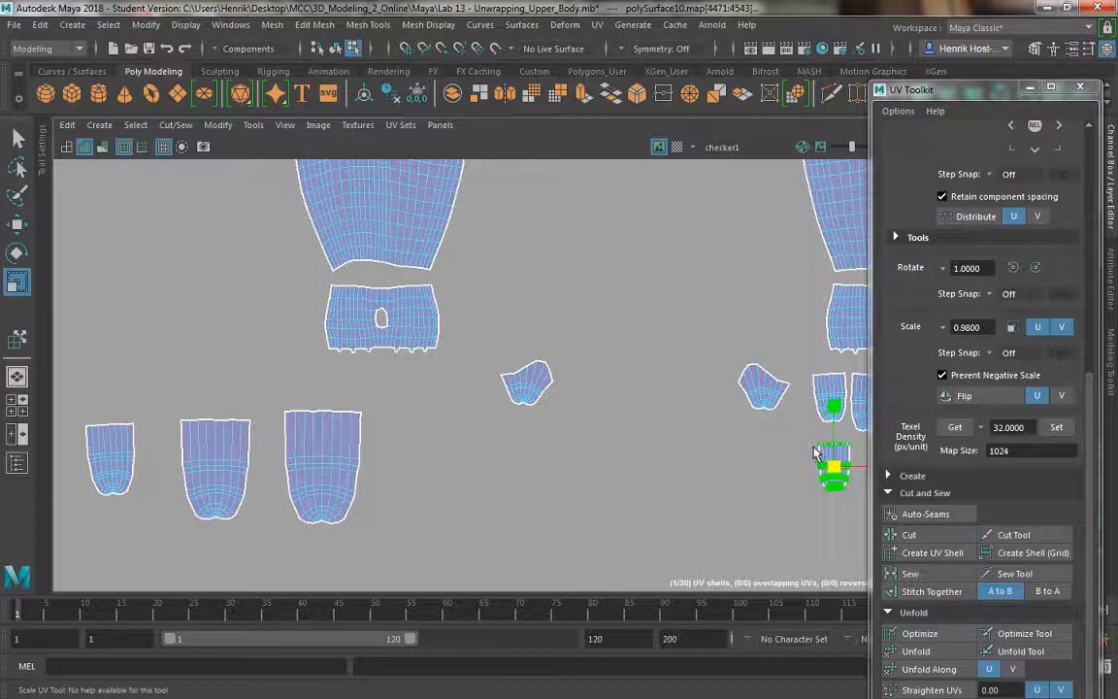
key("w")
left_click_drag(832, 419, 831, 351)
left_click_drag(835, 405, 836, 462)
key("r")
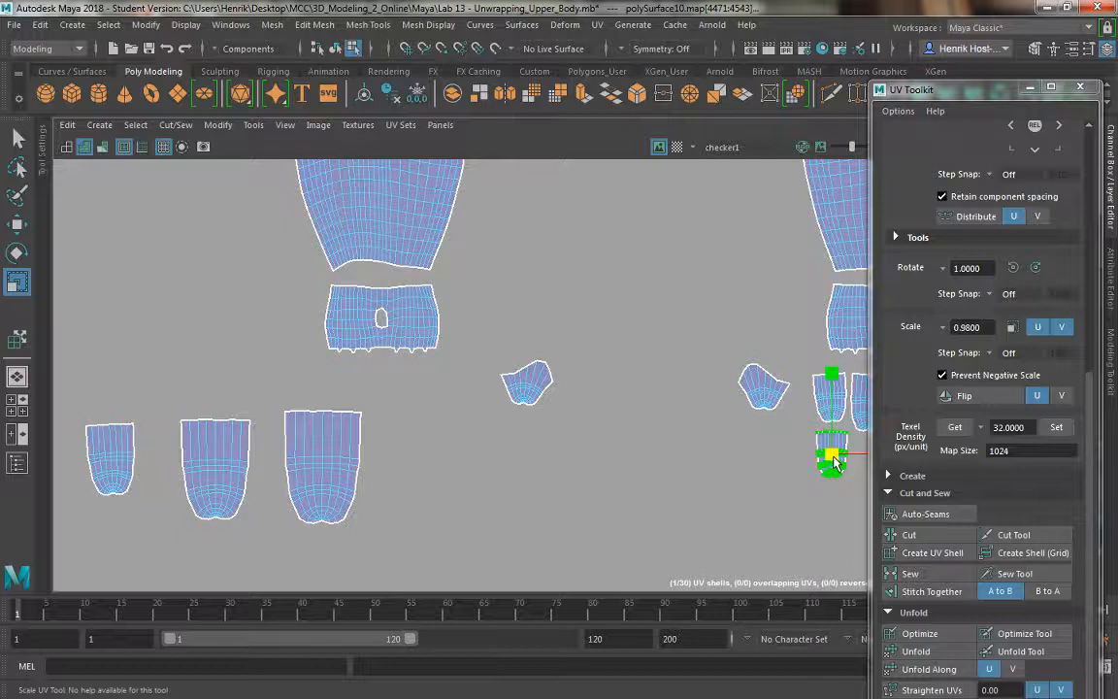
key("w")
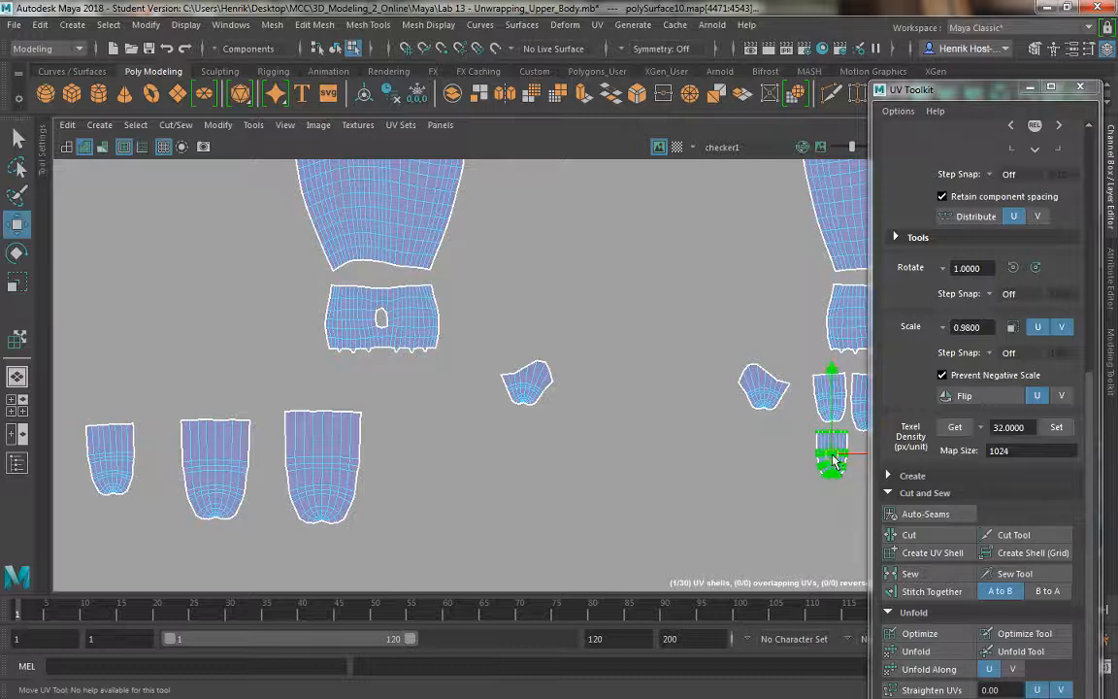
left_click_drag(502, 413, 431, 402)
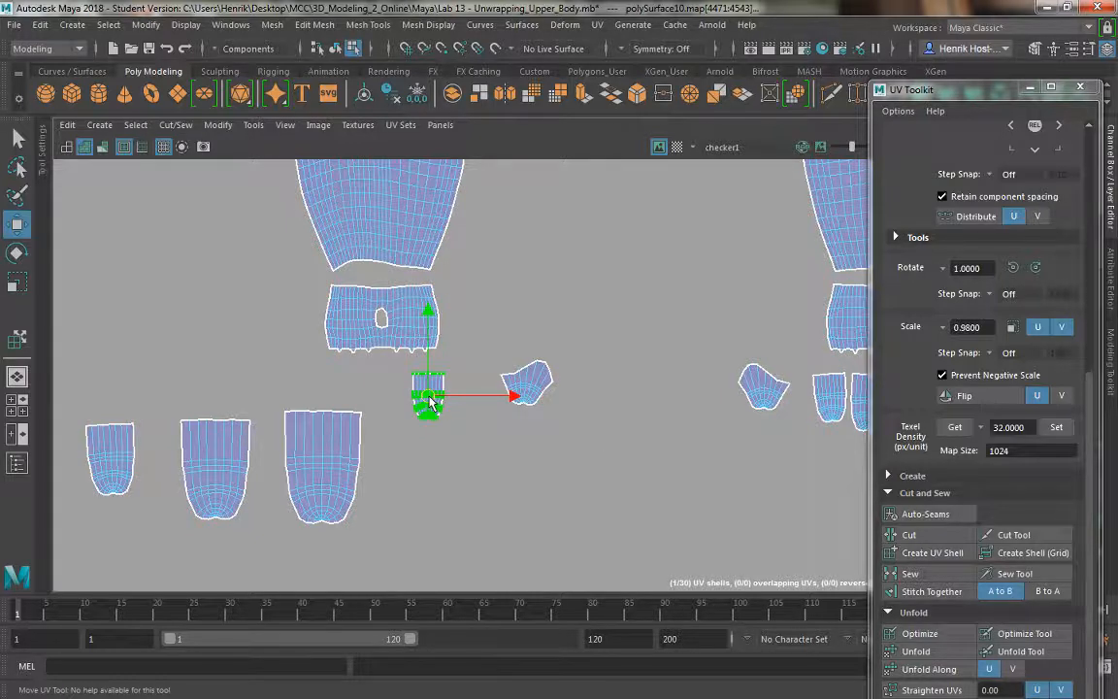
Step: Scale the middle finger UV shell to match the first hand's middle finger and place it beside the resized index finger shell
left_click_drag(286, 430, 371, 546)
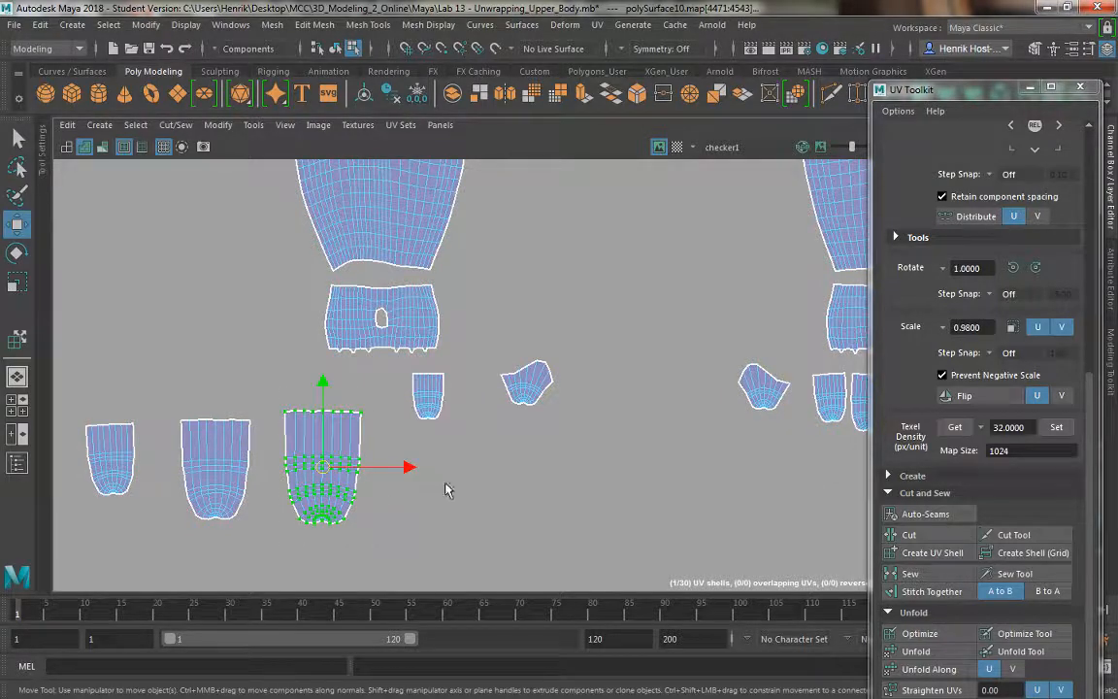
middle_click_drag(514, 498, 441, 492, "alt")
right_click_drag(441, 492, 440, 457, "alt")
key("r")
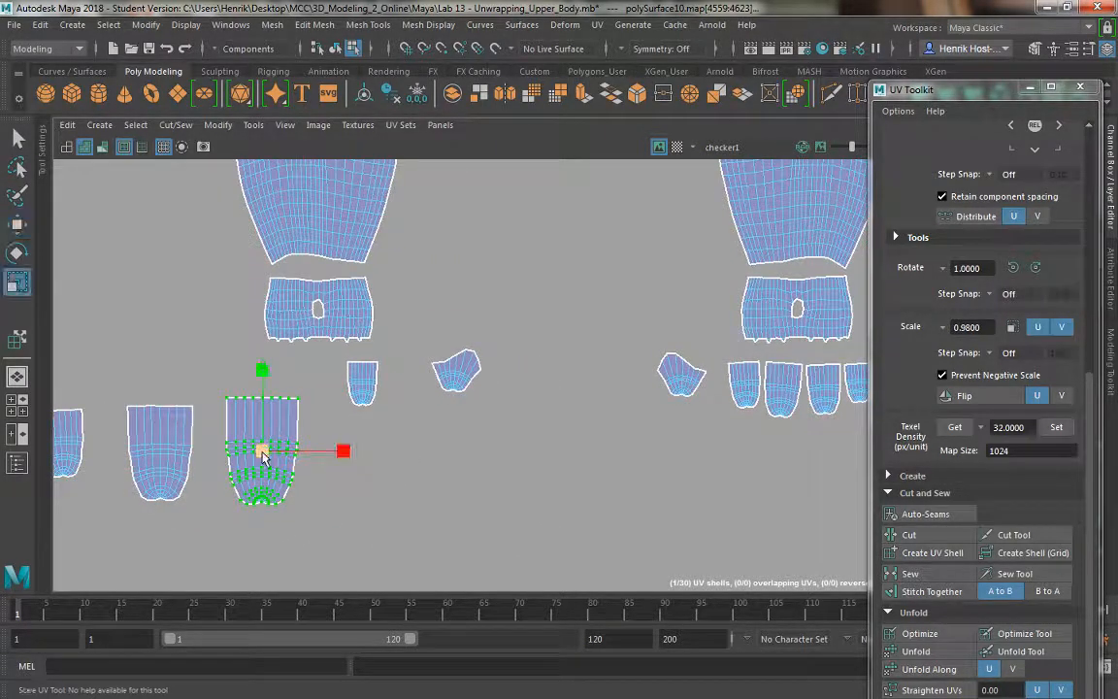
key("w")
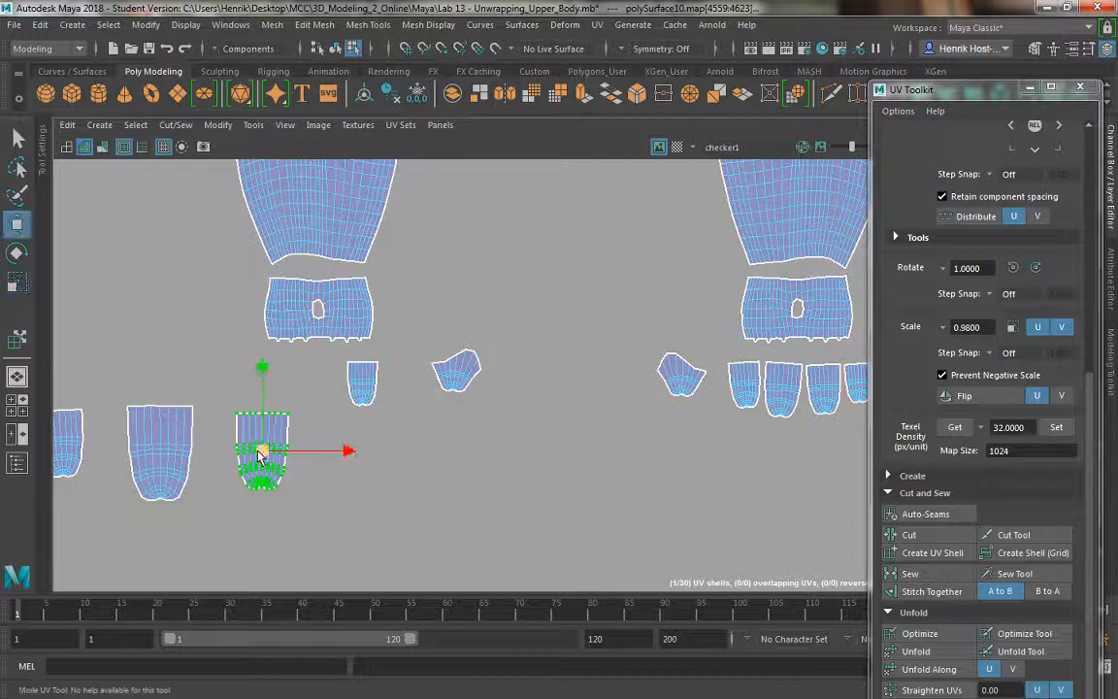
left_click_drag(263, 449, 761, 370)
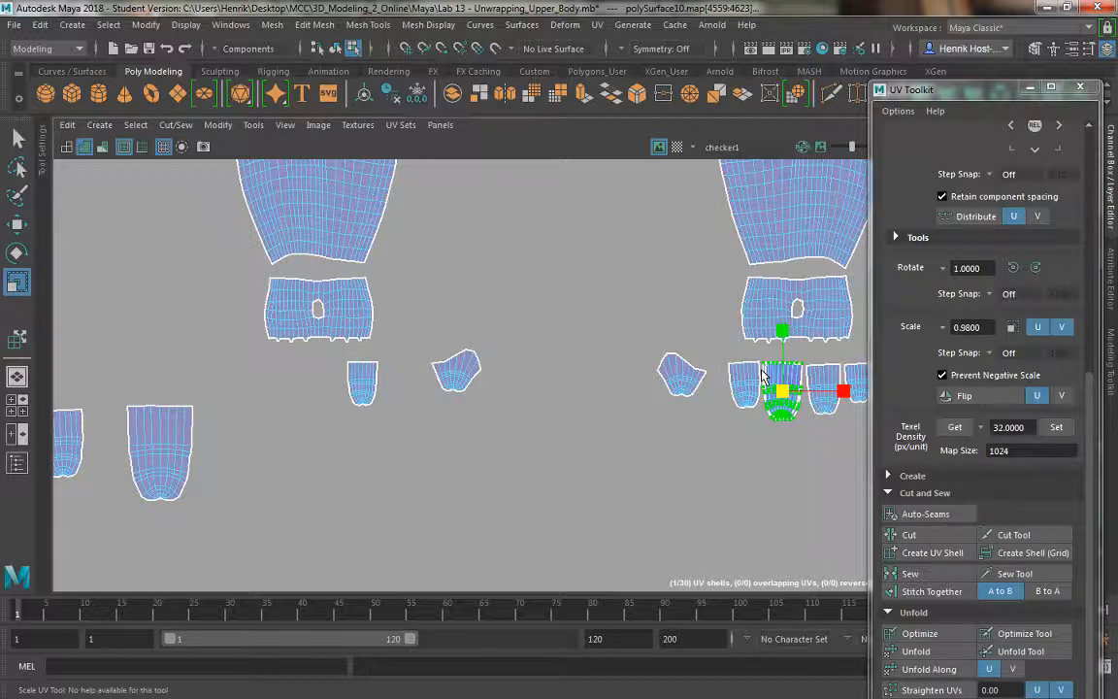
key("w")
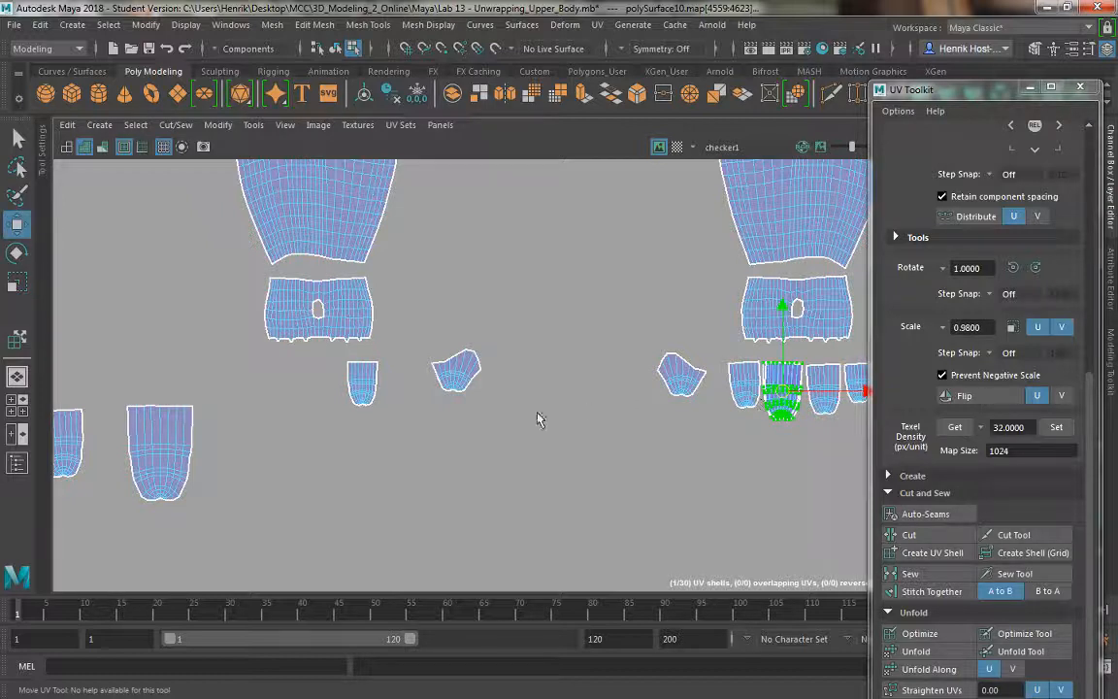
left_click_drag(782, 391, 325, 391)
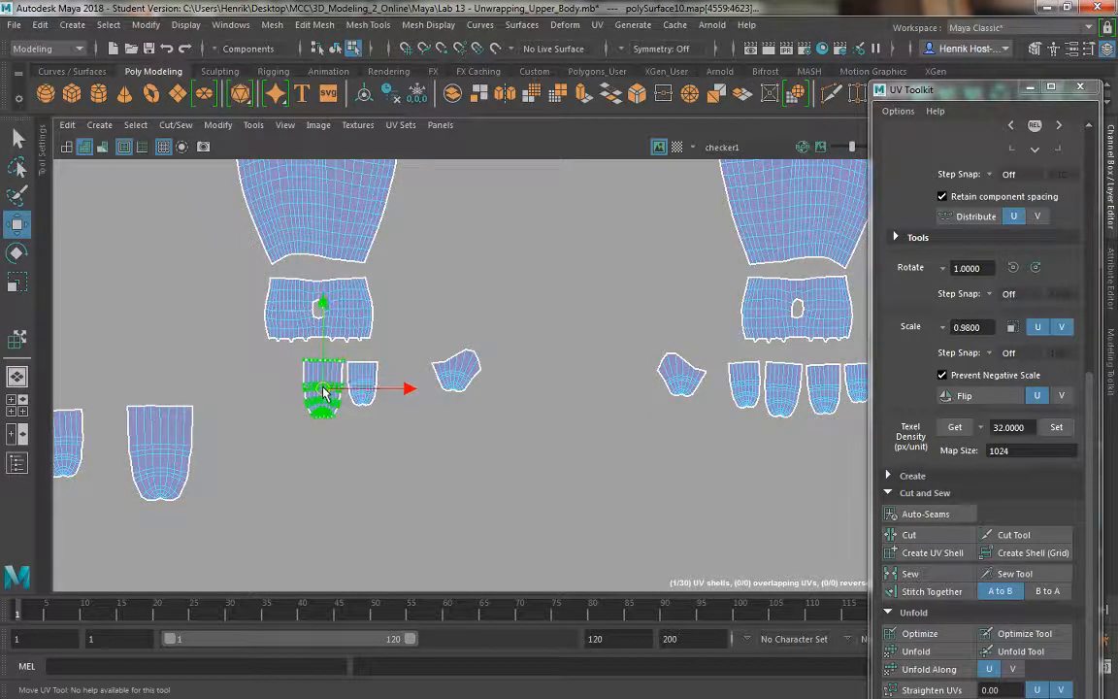
key("r")
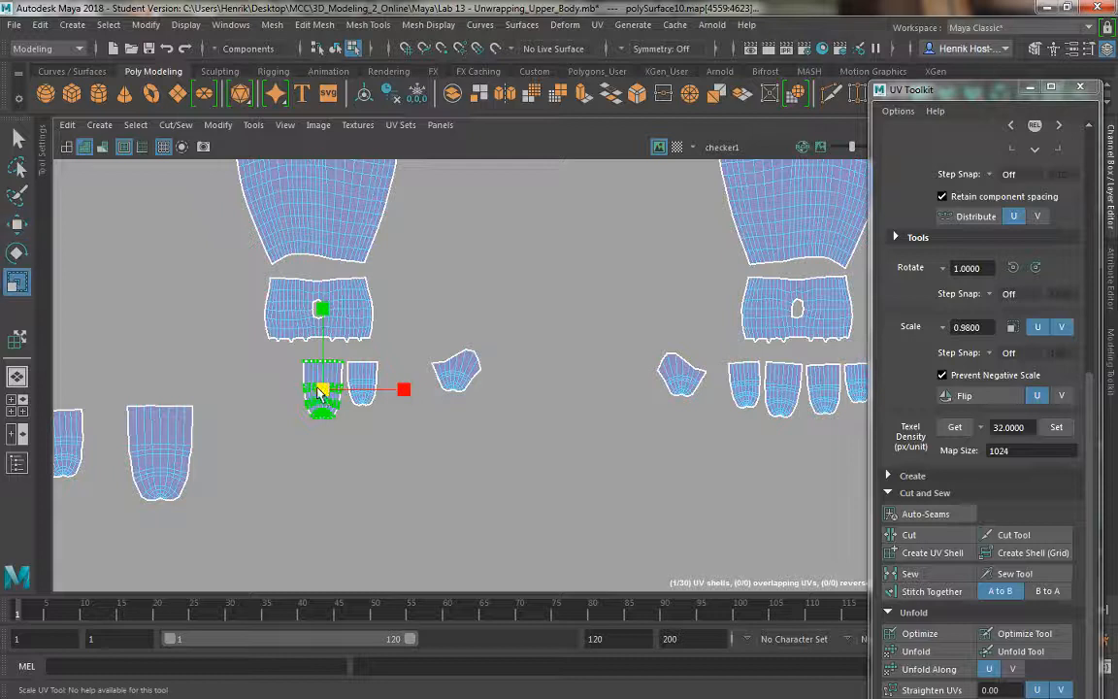
key("w")
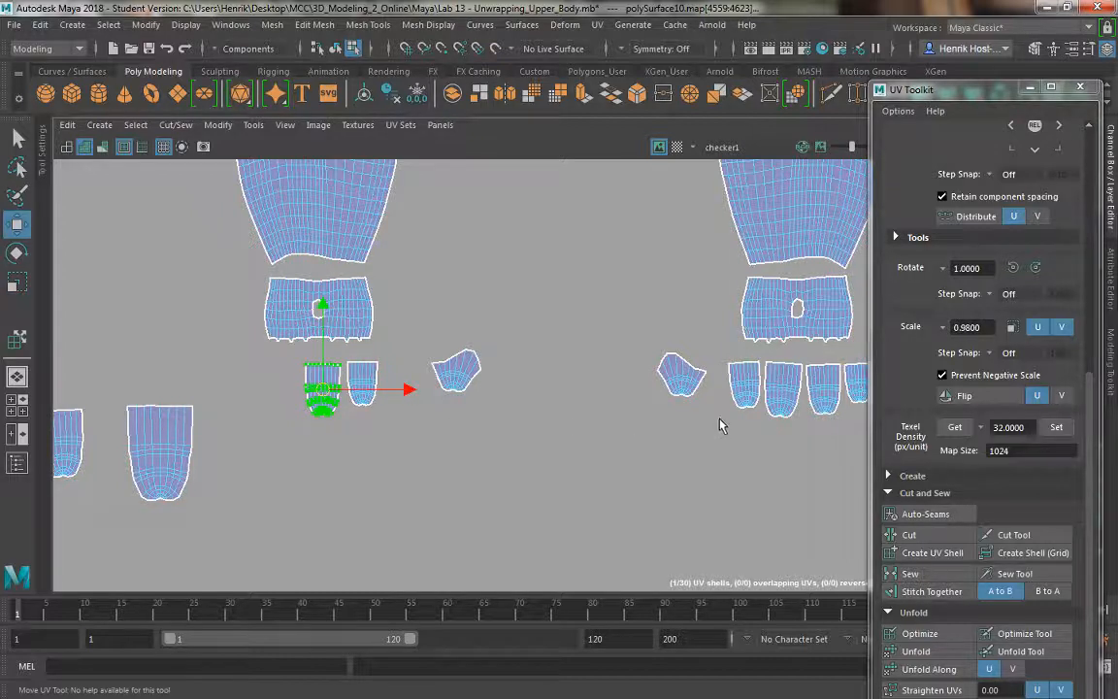
middle_click_drag(719, 425, 323, 388)
Step: Scale the ring finger UV shell to match the first hand's ring finger and place it next to the resized middle finger shell
left_click_drag(109, 391, 202, 493)
key("r")
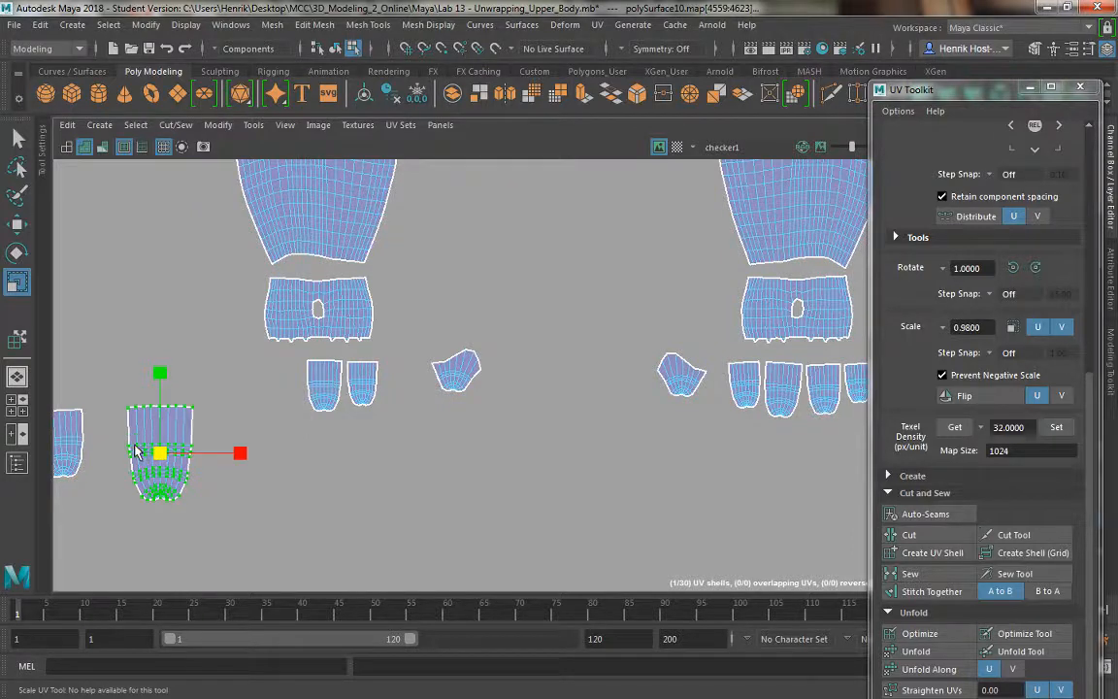
middle_click_drag(133, 446, 119, 441)
key("w")
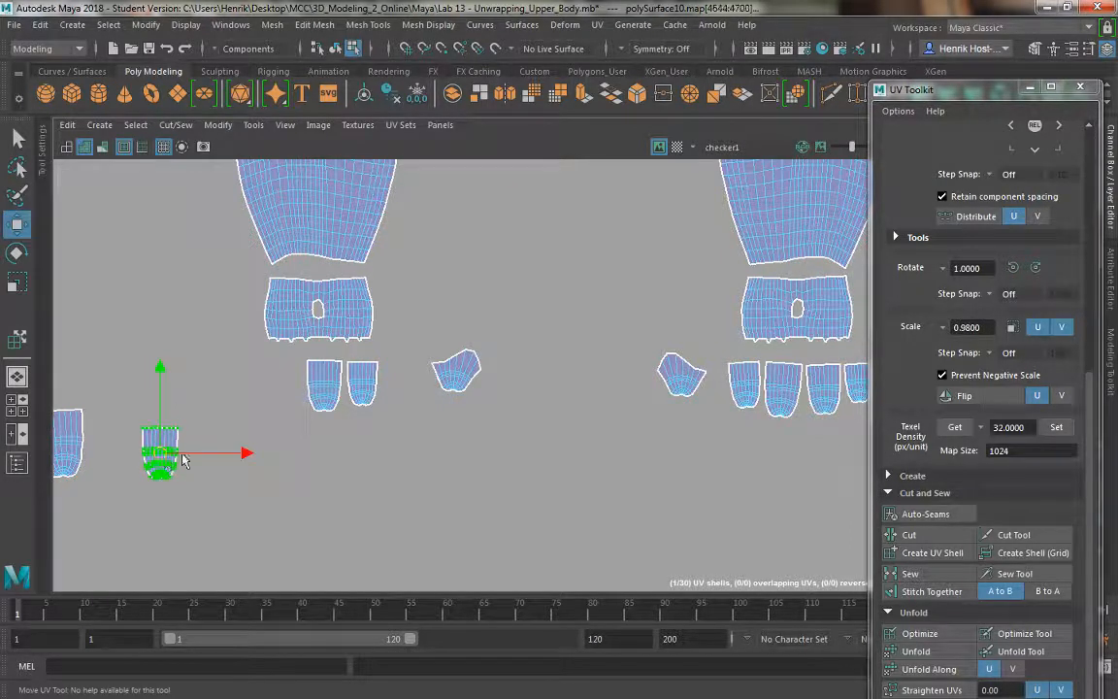
left_click_drag(767, 419, 826, 396)
key("r")
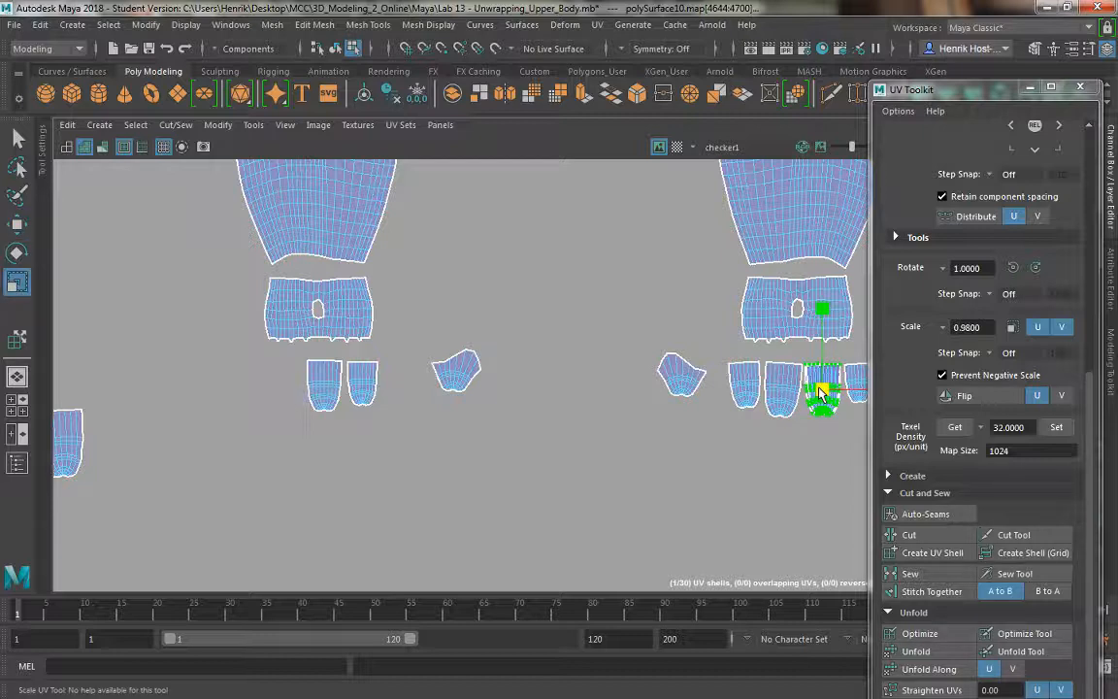
key("w")
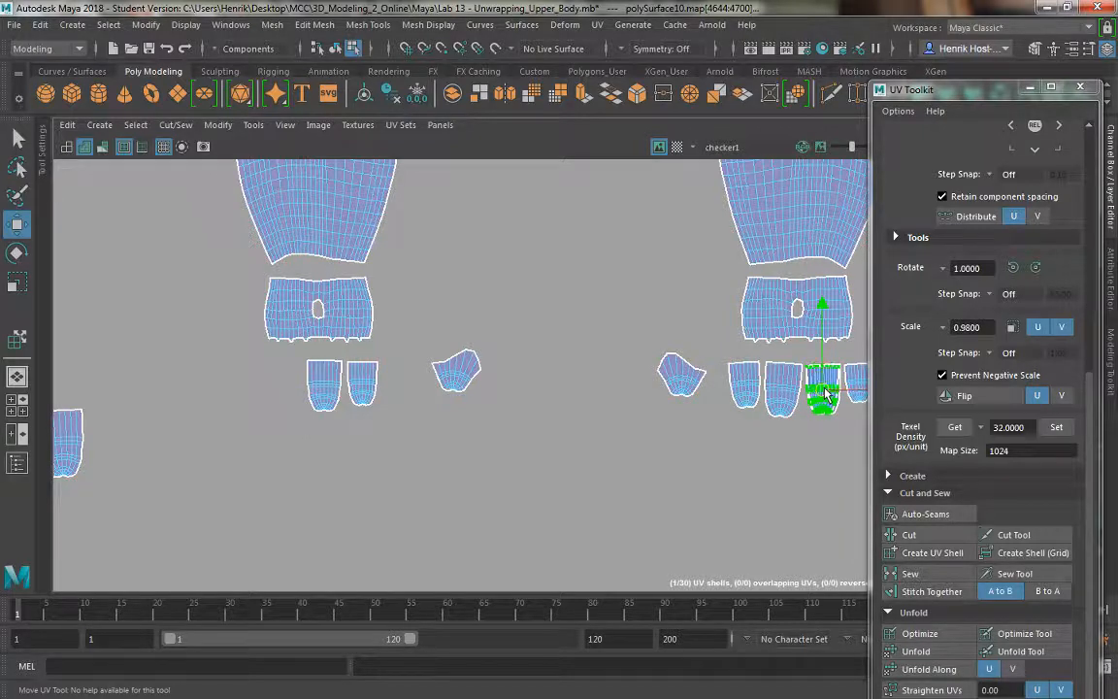
left_click_drag(823, 394, 827, 391)
key("r")
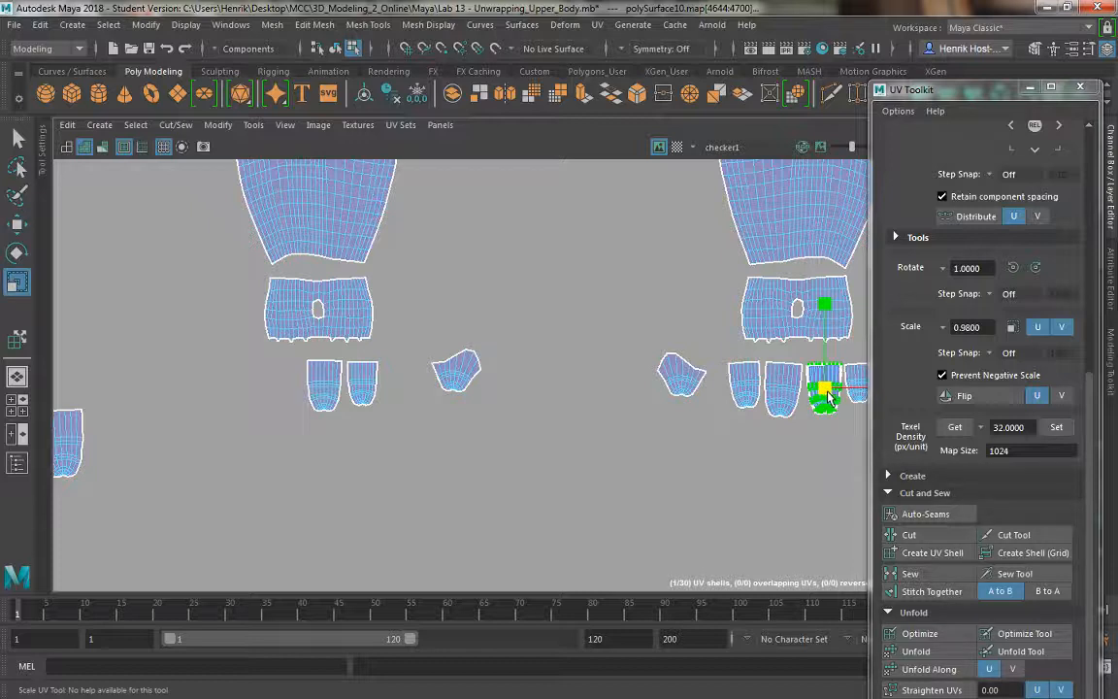
key("w")
middle_click_drag(300, 403, 284, 393)
Step: Lay the second hand's little finger UV shell over the first hand's little finger shell and scale it down to roughly that size
middle_click_drag(197, 424, 255, 419, "alt")
left_click_drag(185, 512, 189, 503)
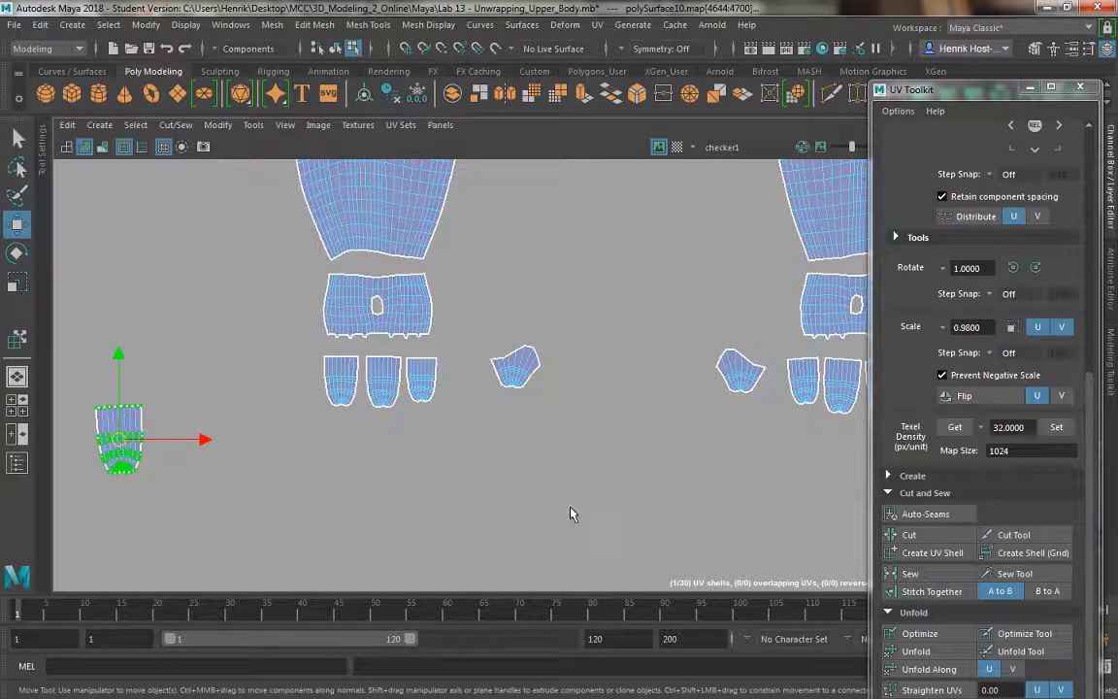
right_click_drag(570, 508, 604, 462, "alt")
middle_click_drag(604, 462, 560, 403, "alt")
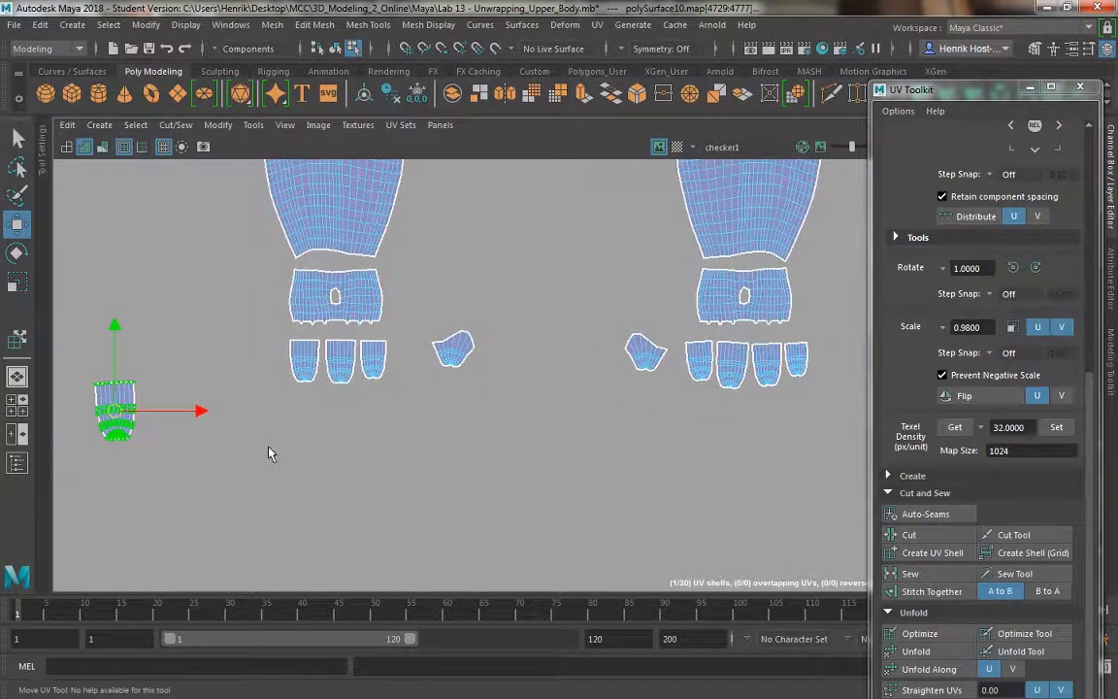
middle_click_drag(838, 404, 799, 369)
key("r")
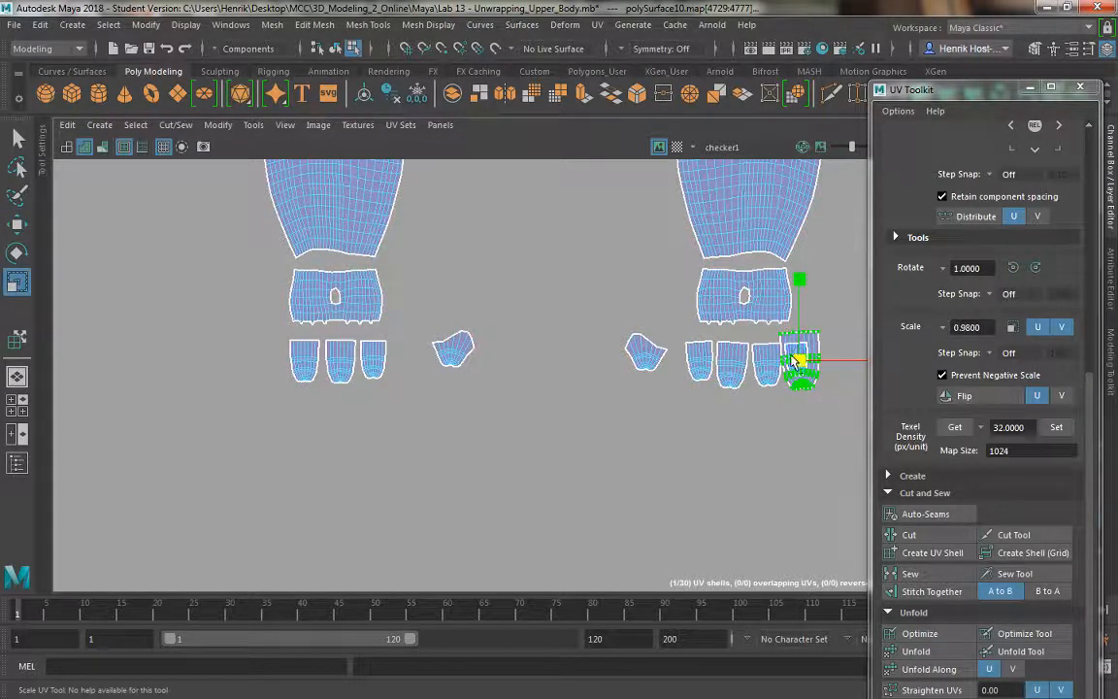
left_click_drag(796, 361, 777, 349)
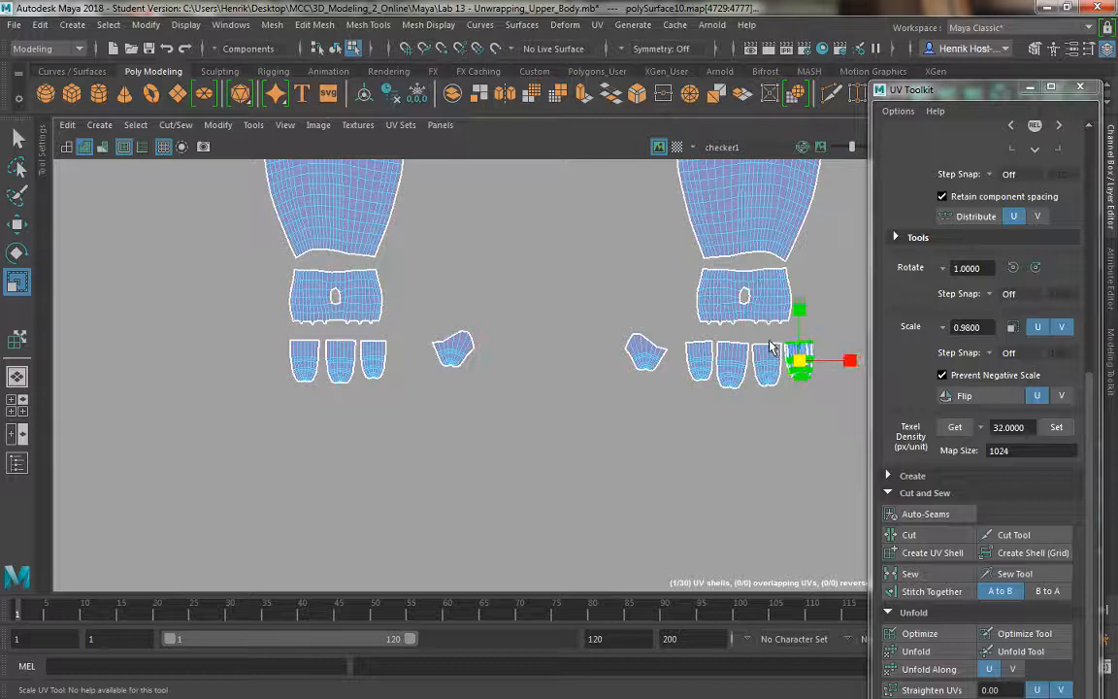
Step: Fine-tune the little finger shell's position and scale until its outline coincides with the first hand's little finger shell
key("f")
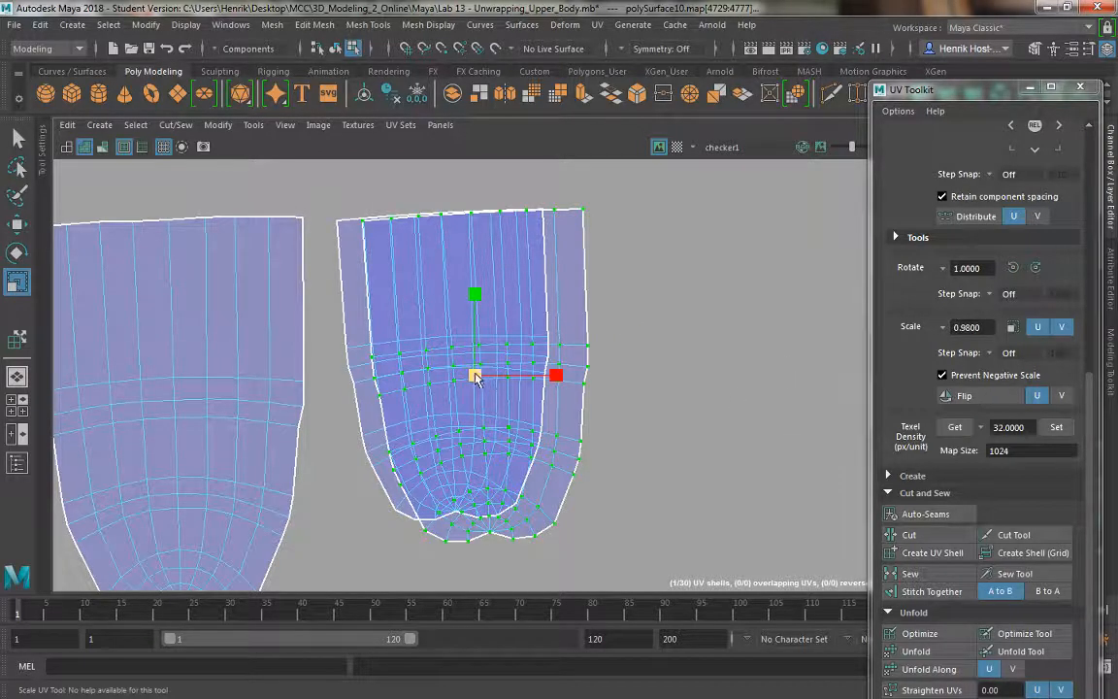
key("w")
left_click_drag(449, 370, 443, 371)
key("r")
key("w")
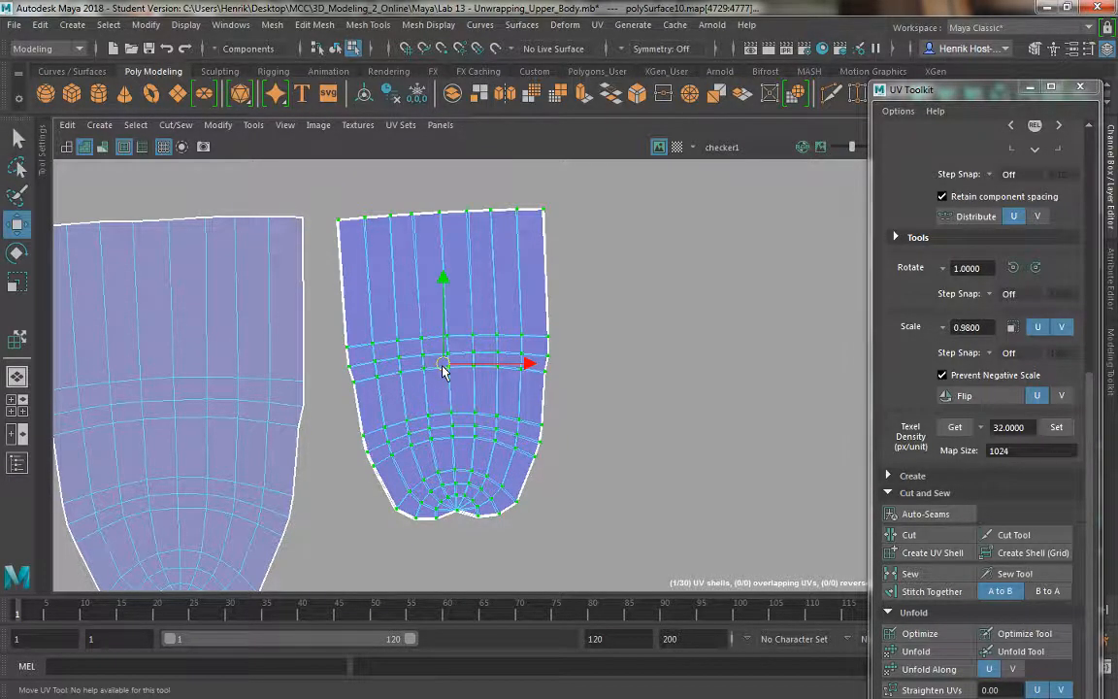
scroll(475, 458, "down", 10)
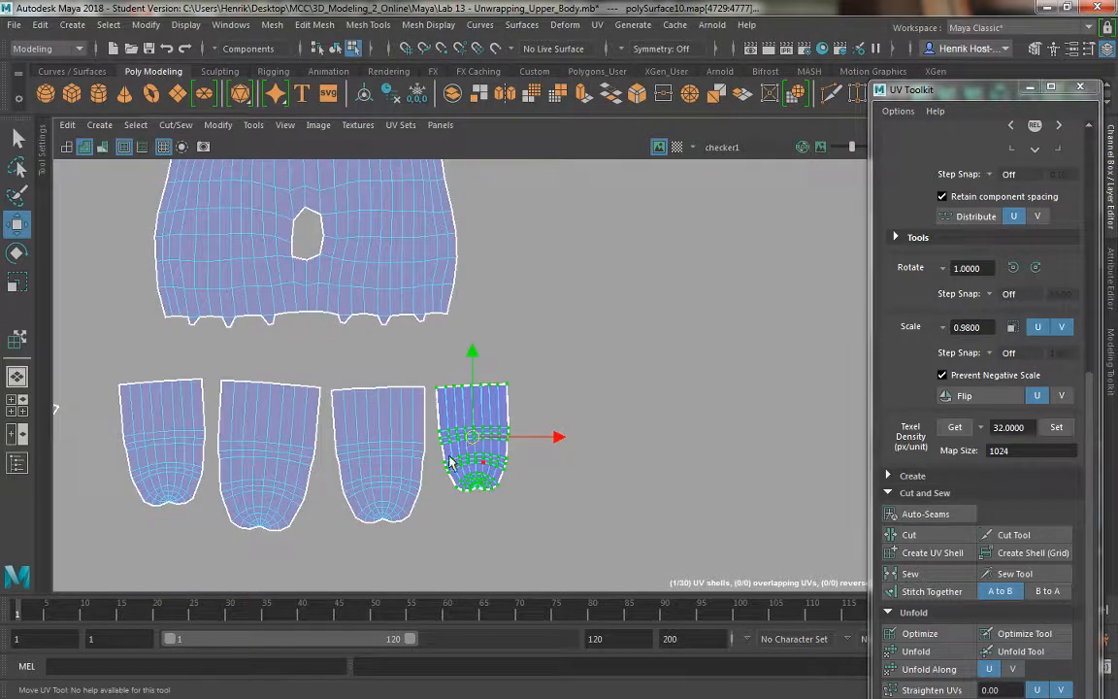
Step: Place the resized little finger UV shell beside the second hand's other finger shells and move that hand's thumb shell closer to the fingers
middle_click_drag(443, 359, 793, 251, "alt")
scroll(669, 373, "down", 4)
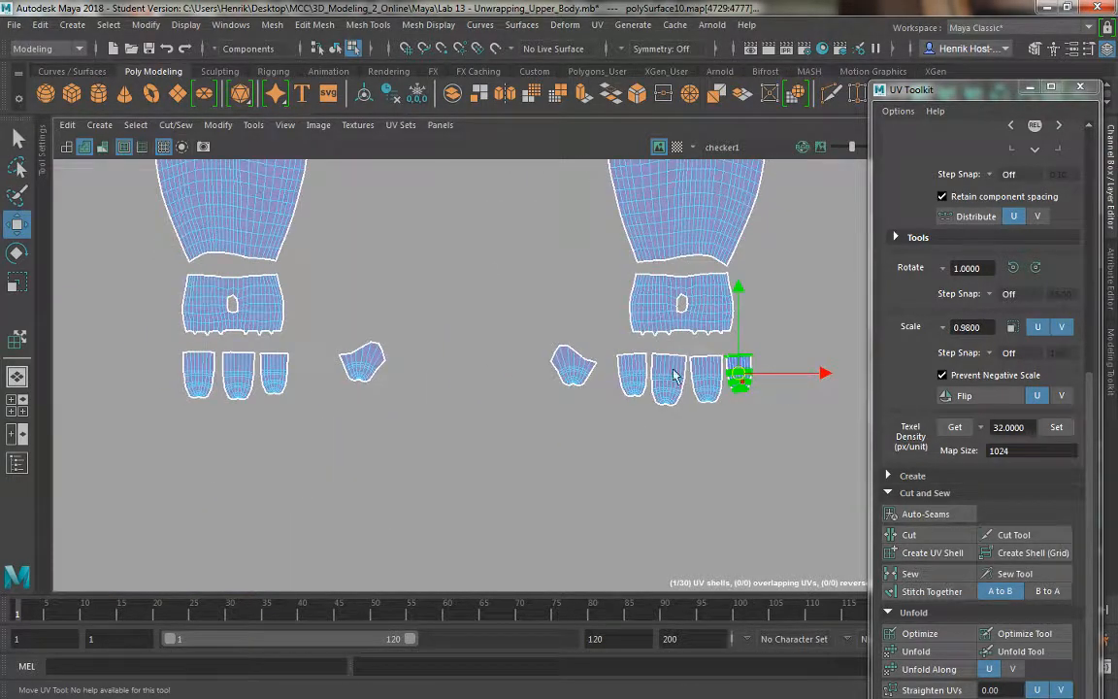
left_click_drag(170, 362, 165, 371)
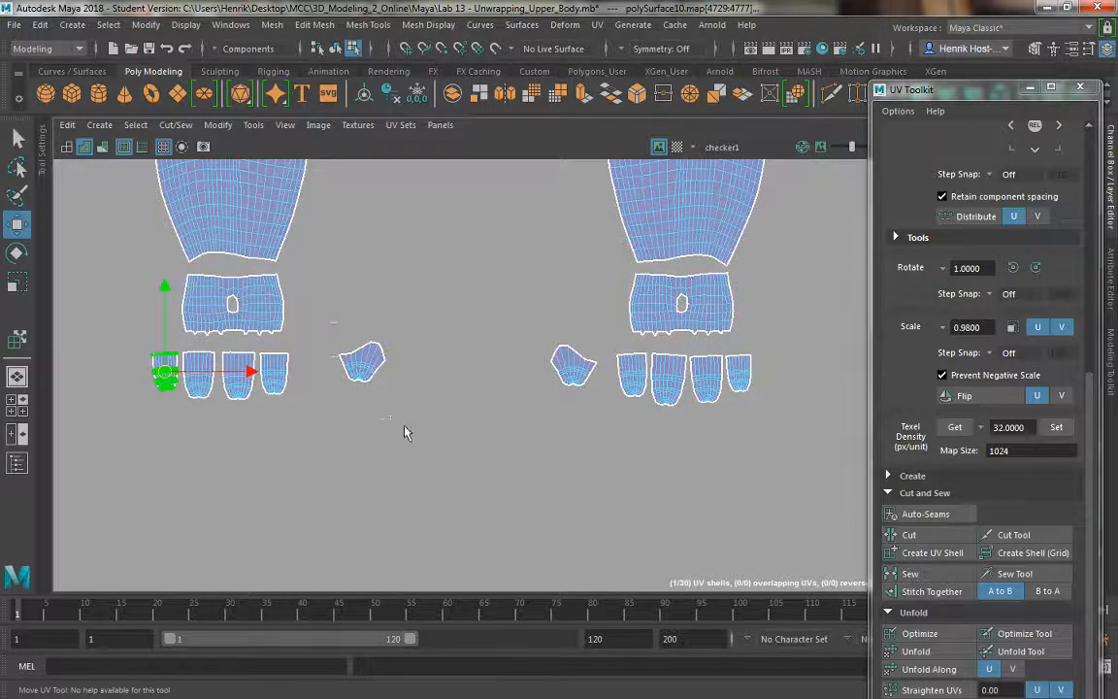
left_click(359, 365)
left_click_drag(362, 367, 326, 370)
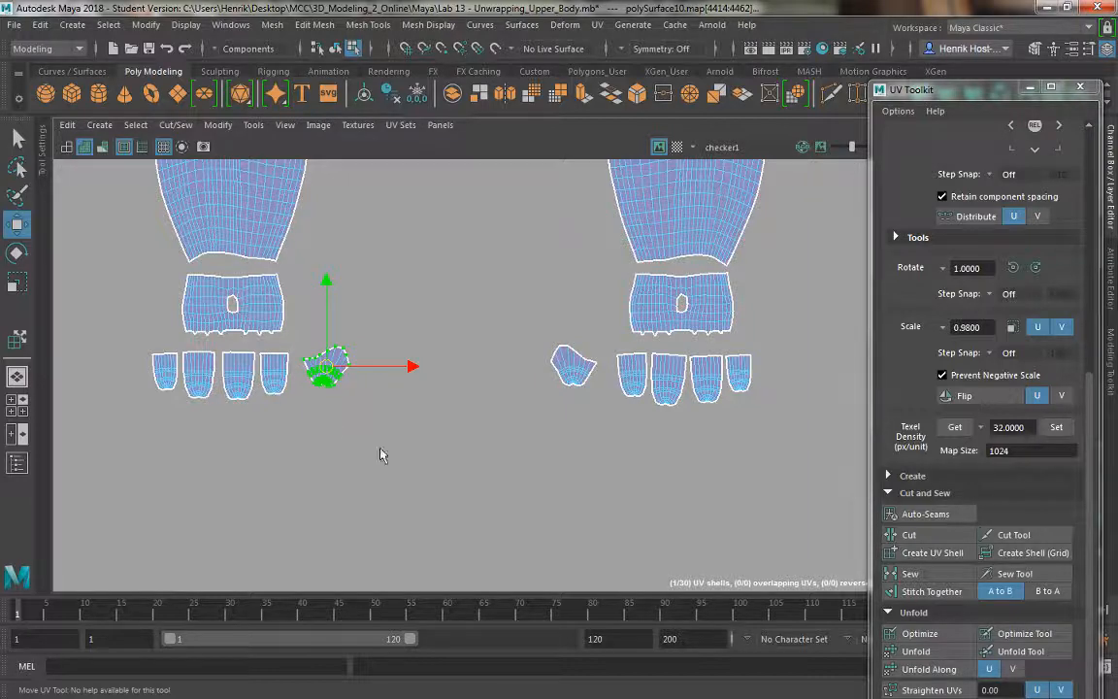
scroll(380, 454, "down", 3)
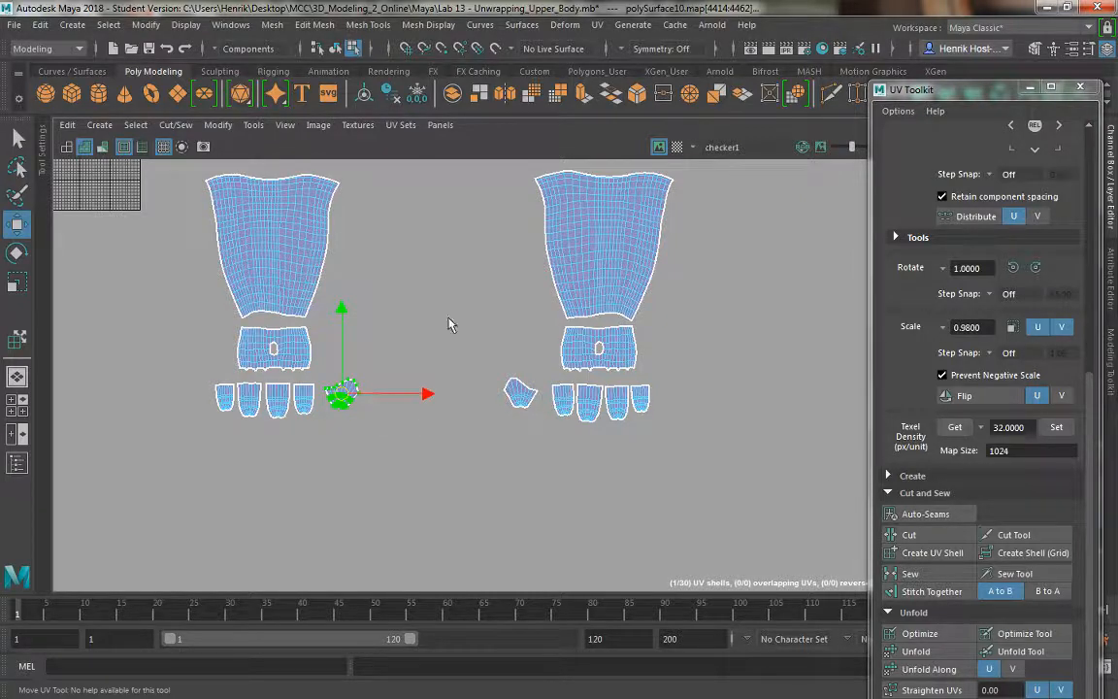
Step: Return to object selection, deselect the mesh and examine the checker texture's size across the character's hands, arms, shirt, head and trousers
key("space")
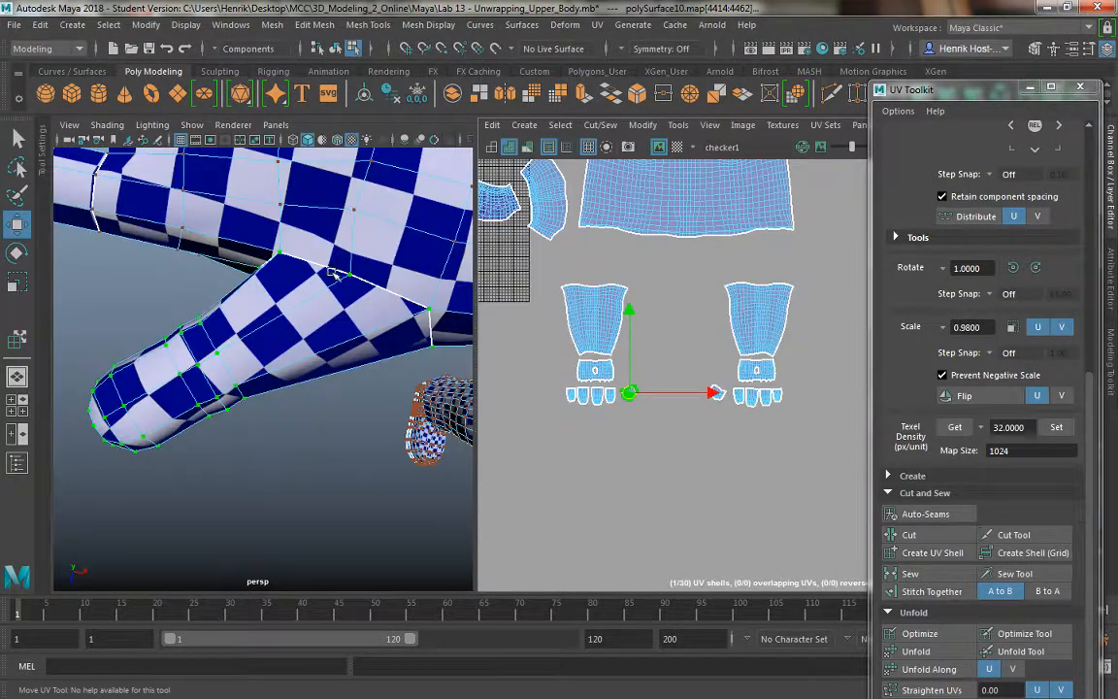
right_click_drag(332, 275, 375, 213)
scroll(286, 359, "up", 3)
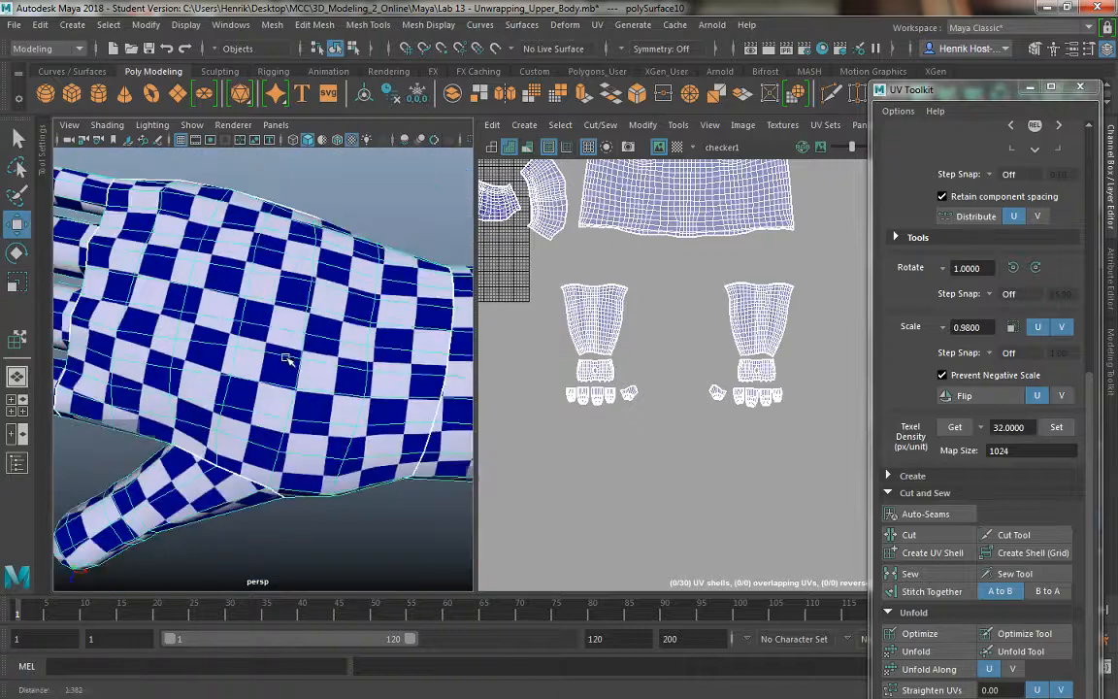
scroll(288, 359, "down", 10)
left_click_drag(289, 359, 214, 327, "alt")
scroll(282, 321, "up", 5)
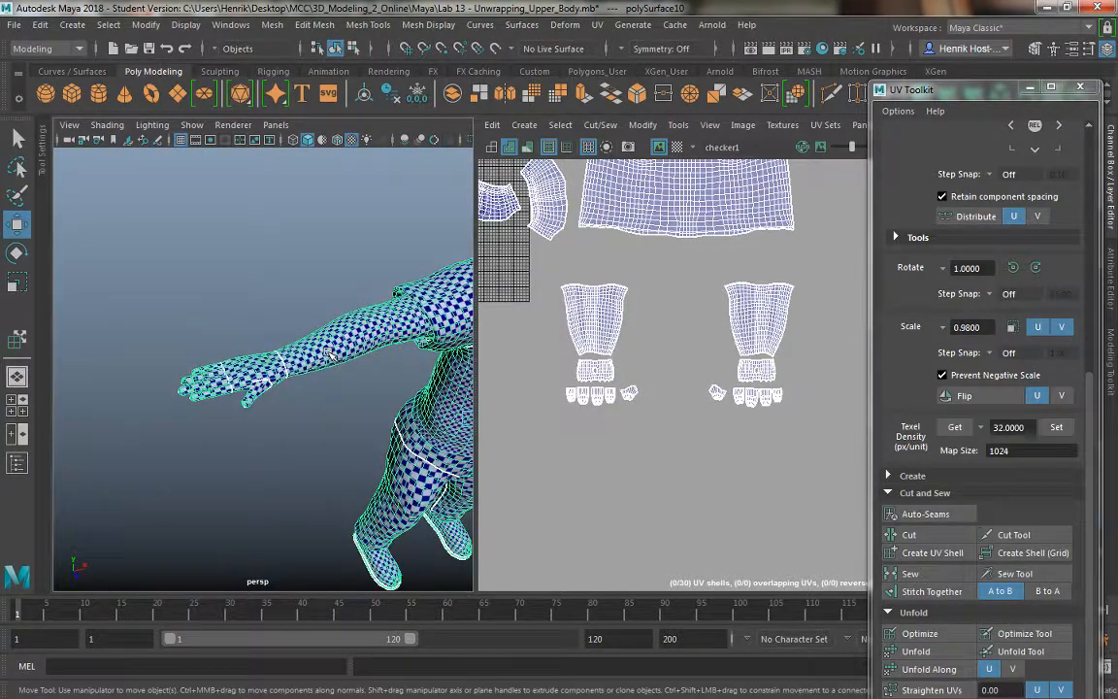
key("space")
right_click_drag(476, 375, 515, 251)
left_click(428, 257)
left_click_drag(428, 257, 419, 301, "alt")
right_click_drag(420, 301, 527, 482, "alt")
left_click_drag(527, 482, 397, 427, "alt")
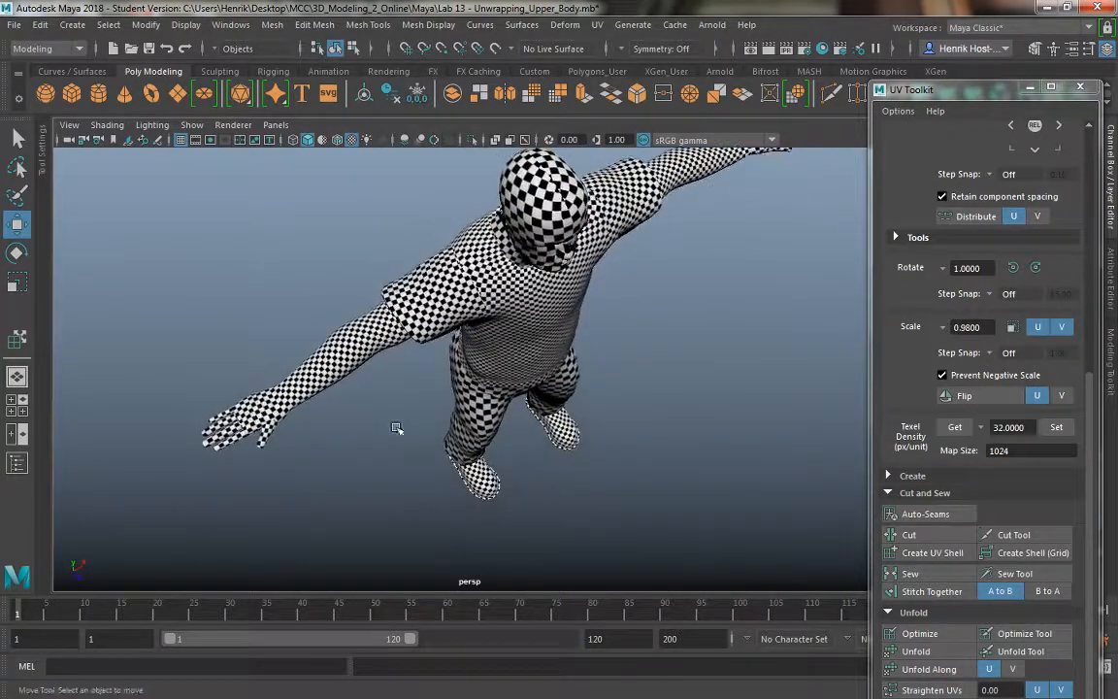
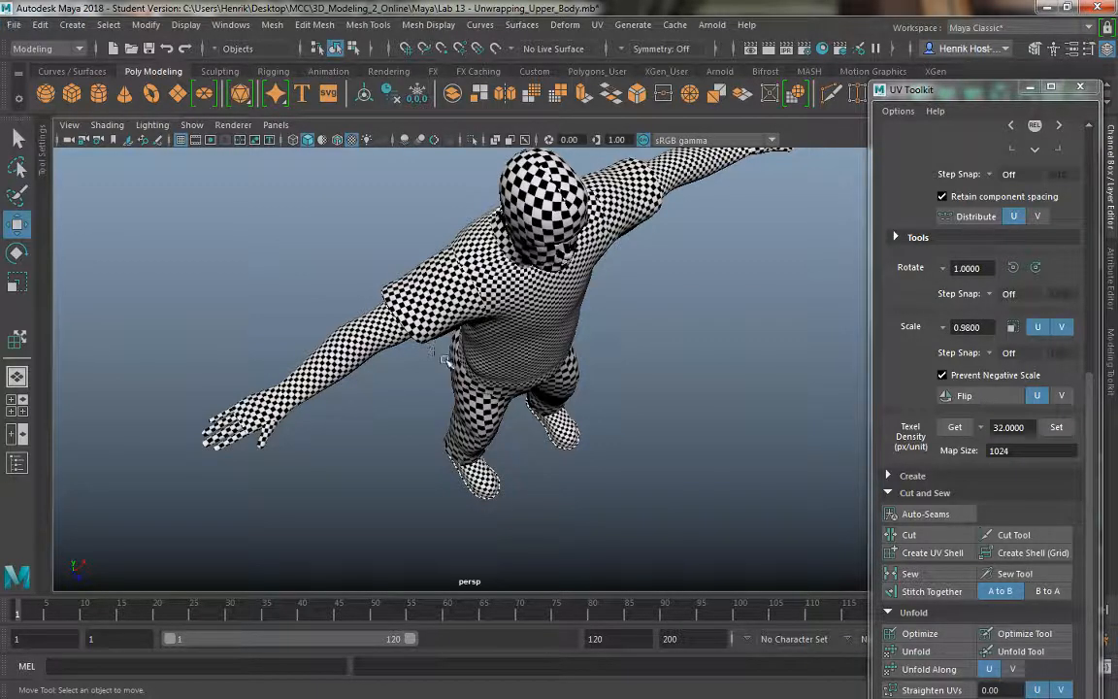
left_click_drag(443, 360, 521, 392, "alt")
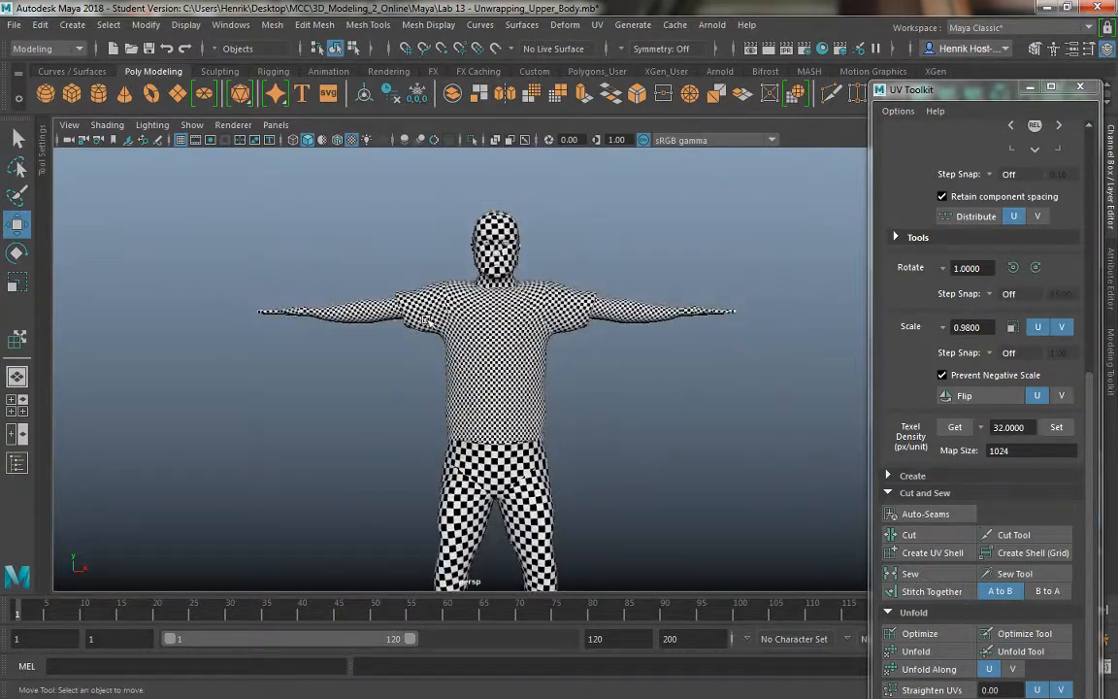
left_click_drag(426, 318, 449, 353, "alt")
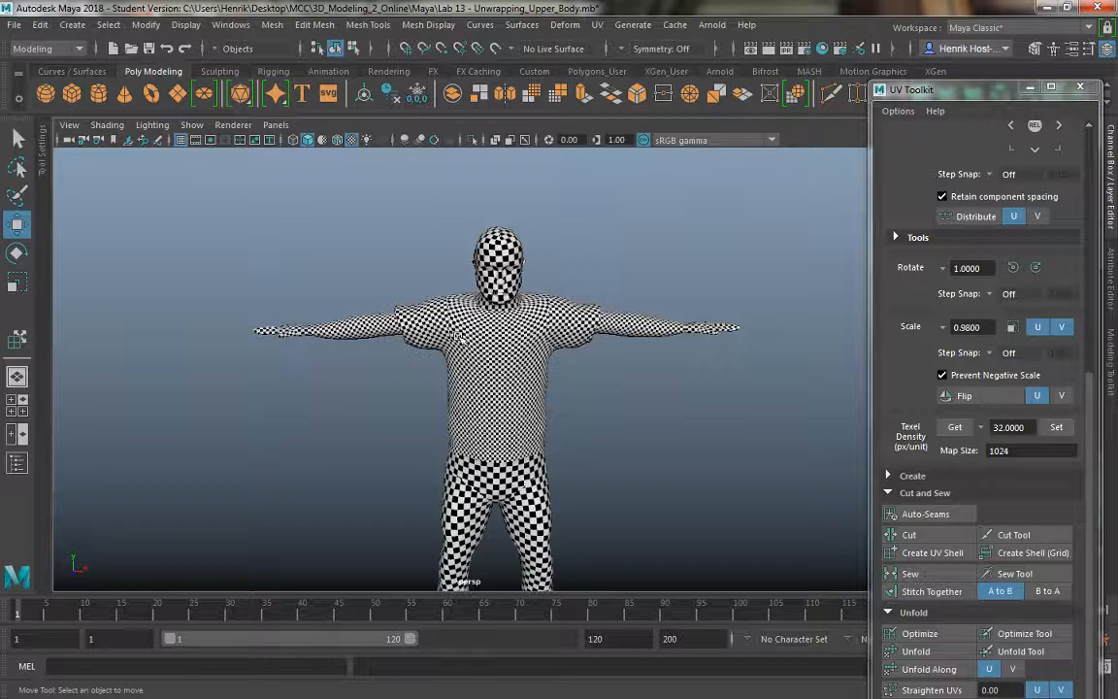
Step: Select the character mesh, show its UV layout beside the perspective view and activate the Move UV Shell tool
left_click(502, 254)
left_click(17, 433)
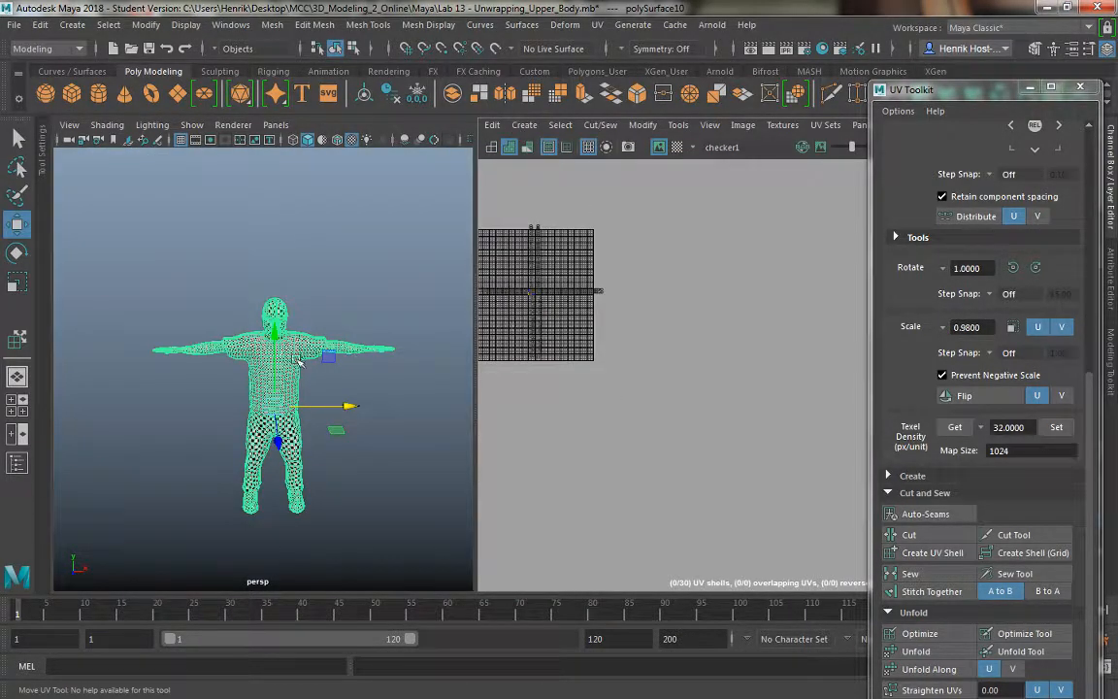
middle_click_drag(598, 386, 652, 427, "alt")
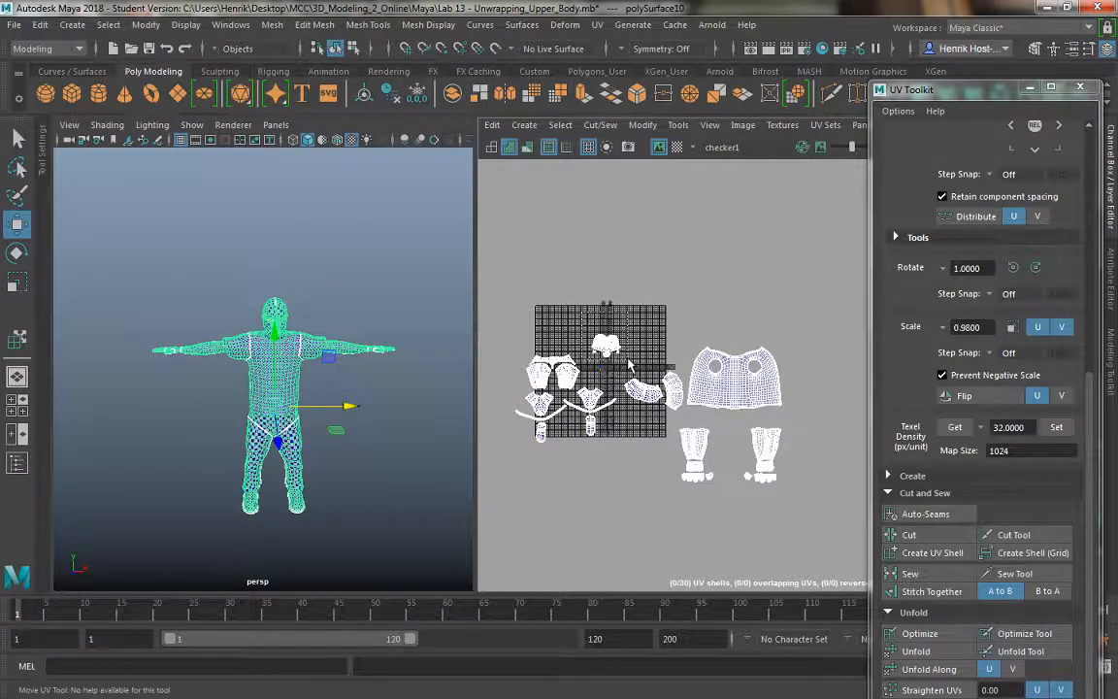
left_click(677, 125)
left_click(718, 255)
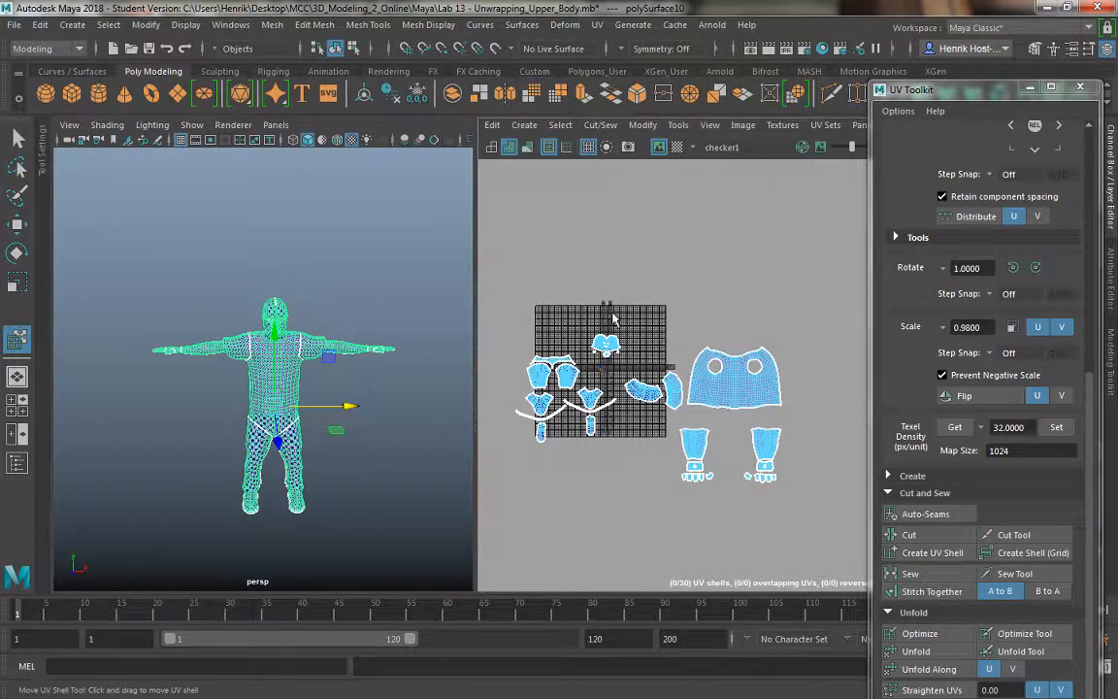
Step: Rotate the sleeve UV shell nearest the shirt until it arches upward and place it between the shirt and the forearm shell closest to it
scroll(607, 245, "up", 5)
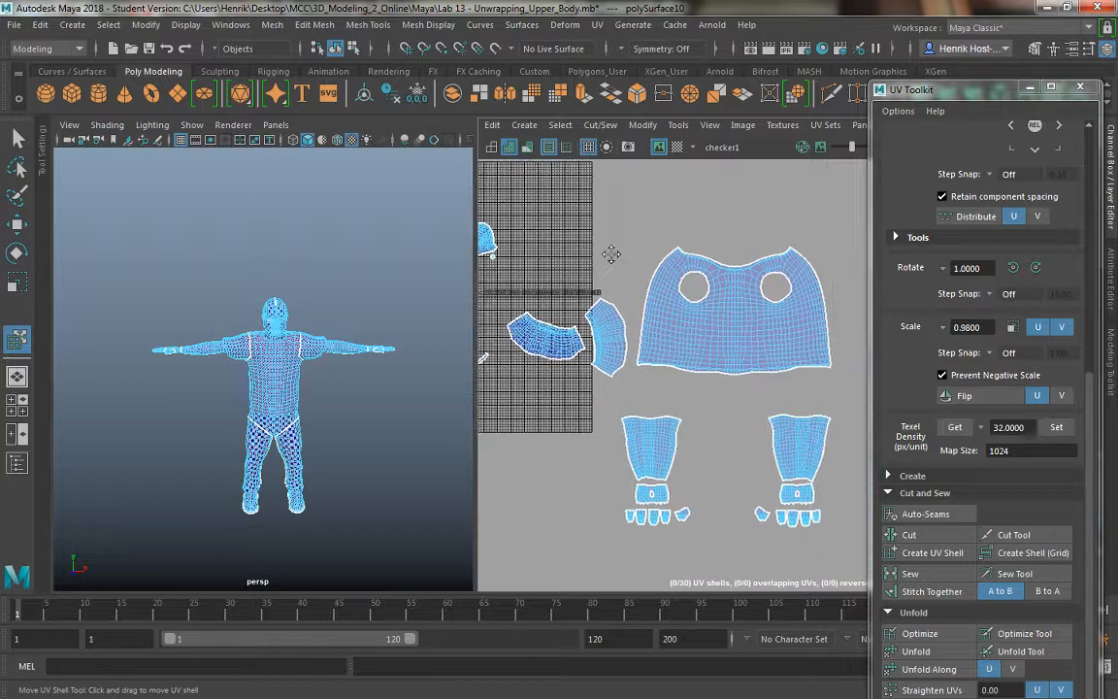
left_click(598, 318)
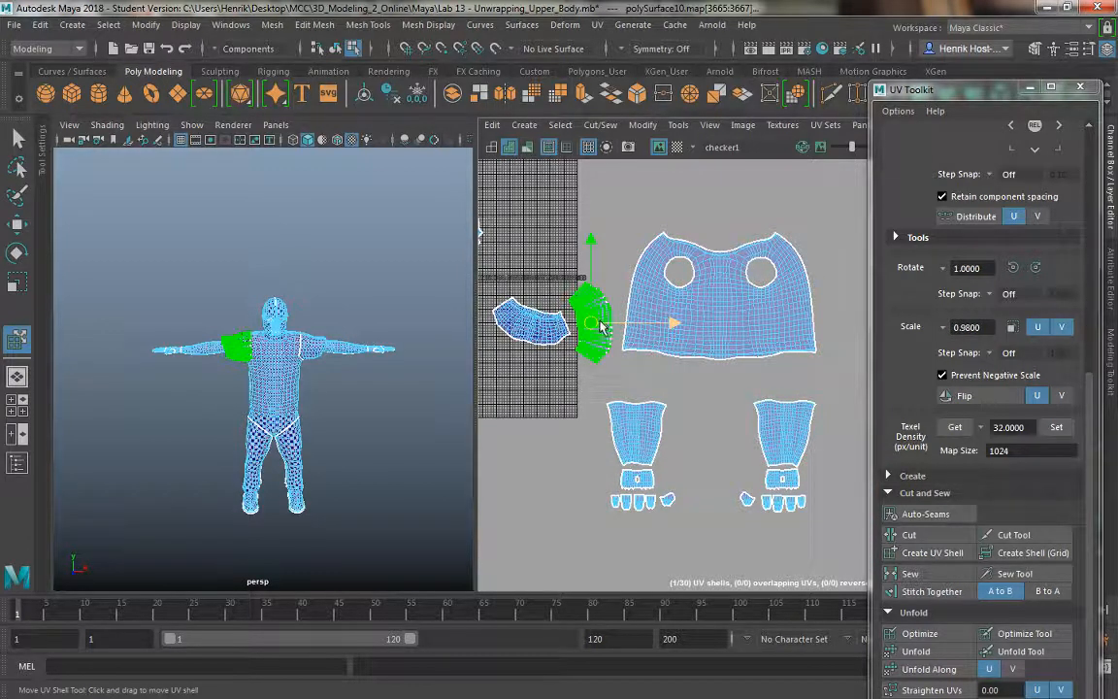
key("w")
key("e")
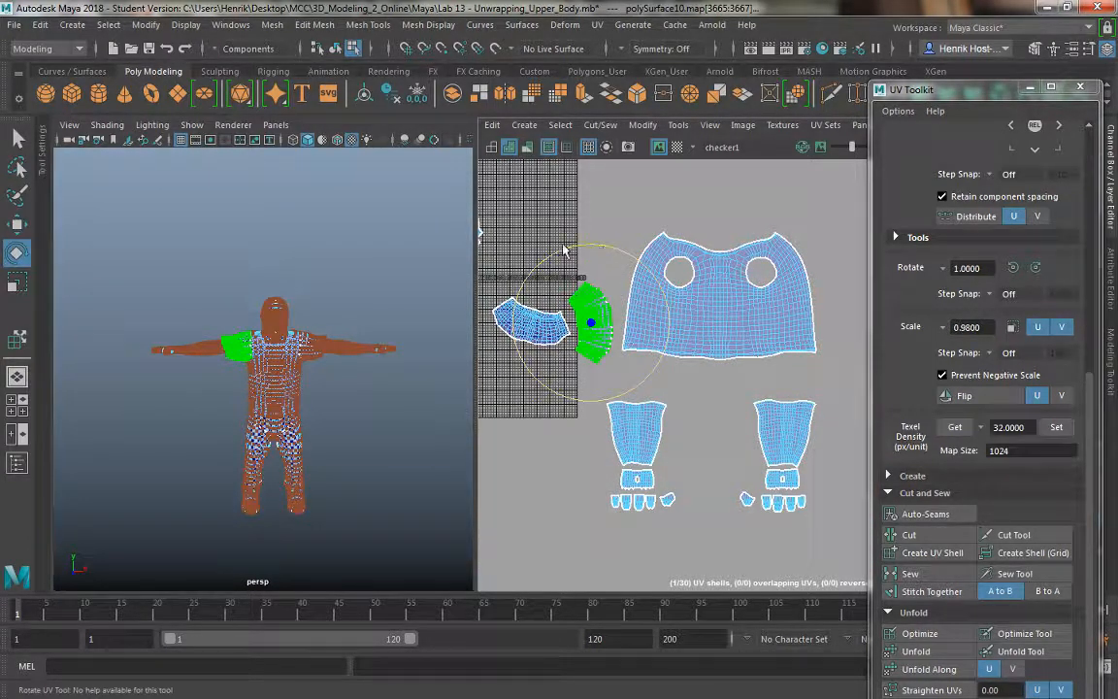
left_click_drag(524, 286, 464, 272)
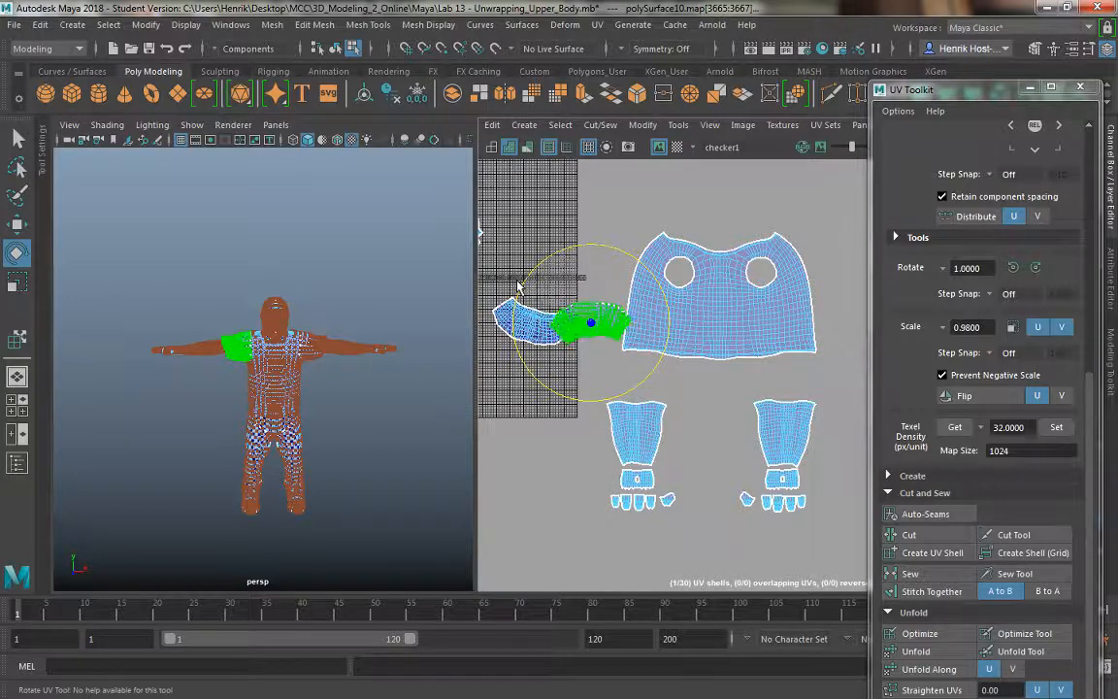
key("w")
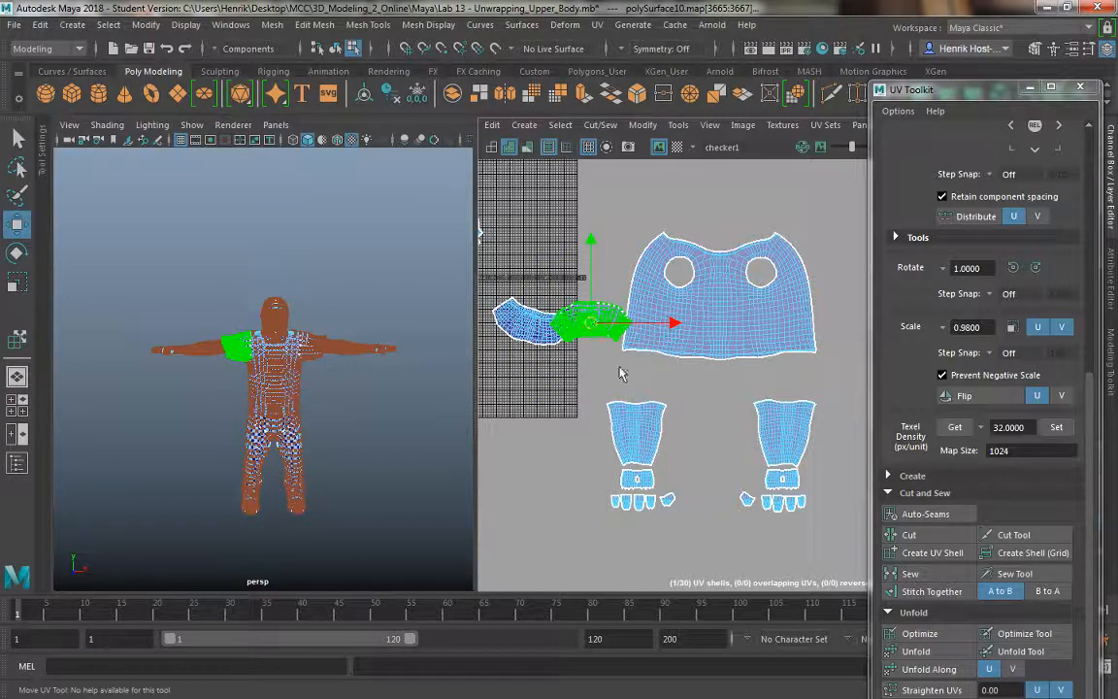
left_click_drag(590, 324, 638, 378)
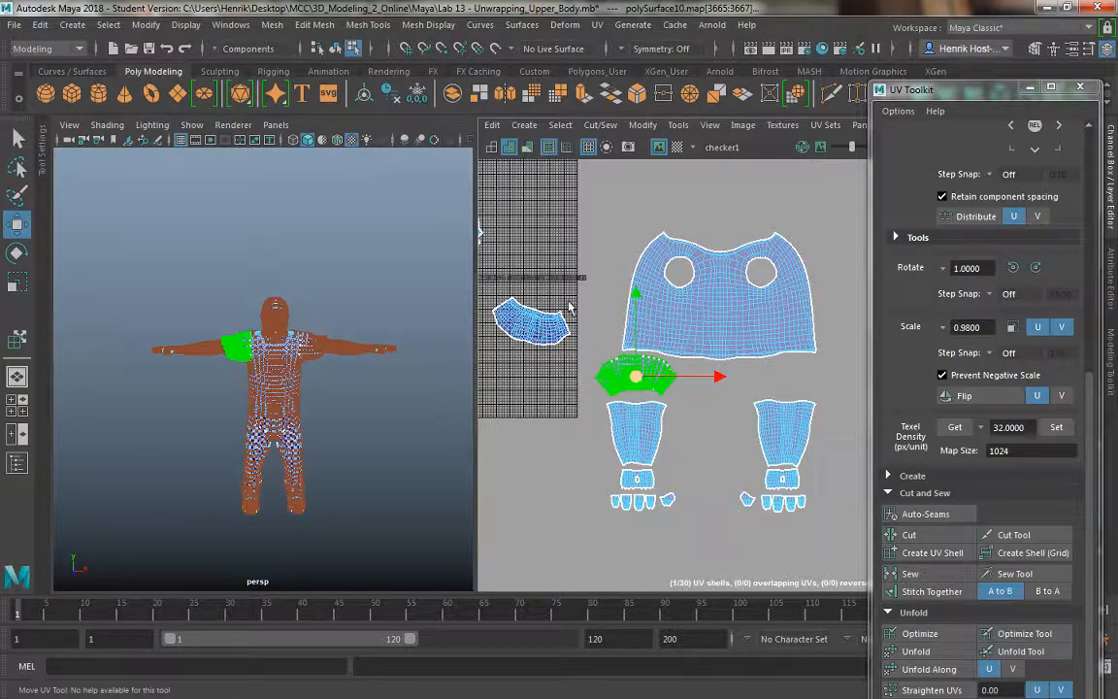
Step: Rotate the other sleeve's UV shell until it arches upward like the first sleeve and ready it for moving
left_click(510, 335)
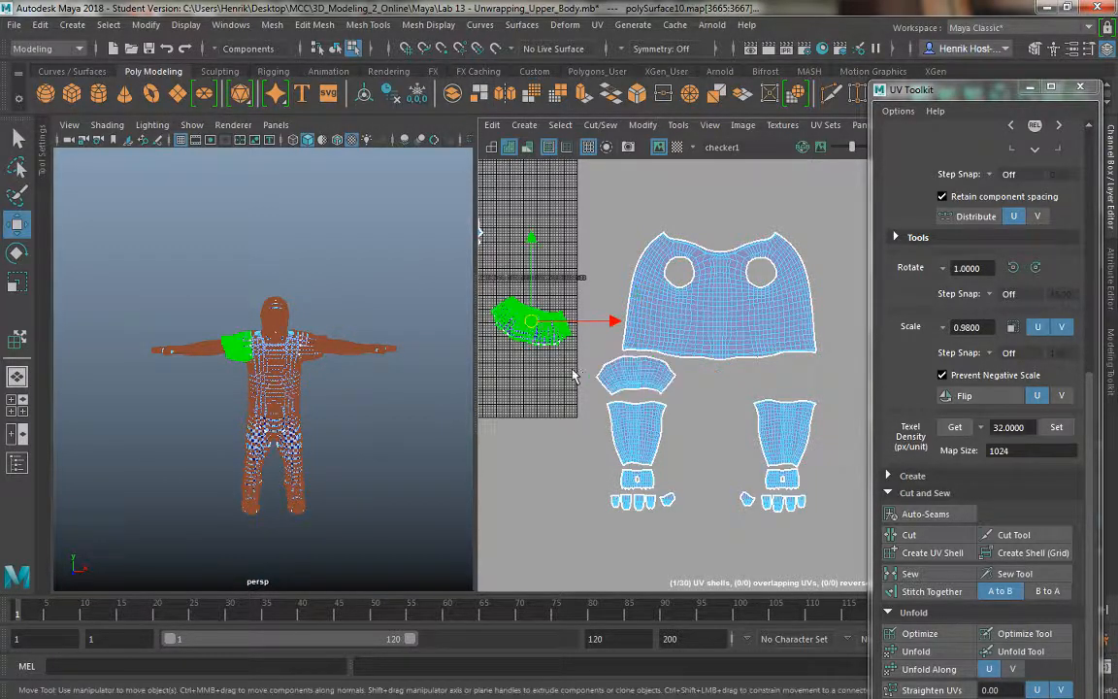
key("e")
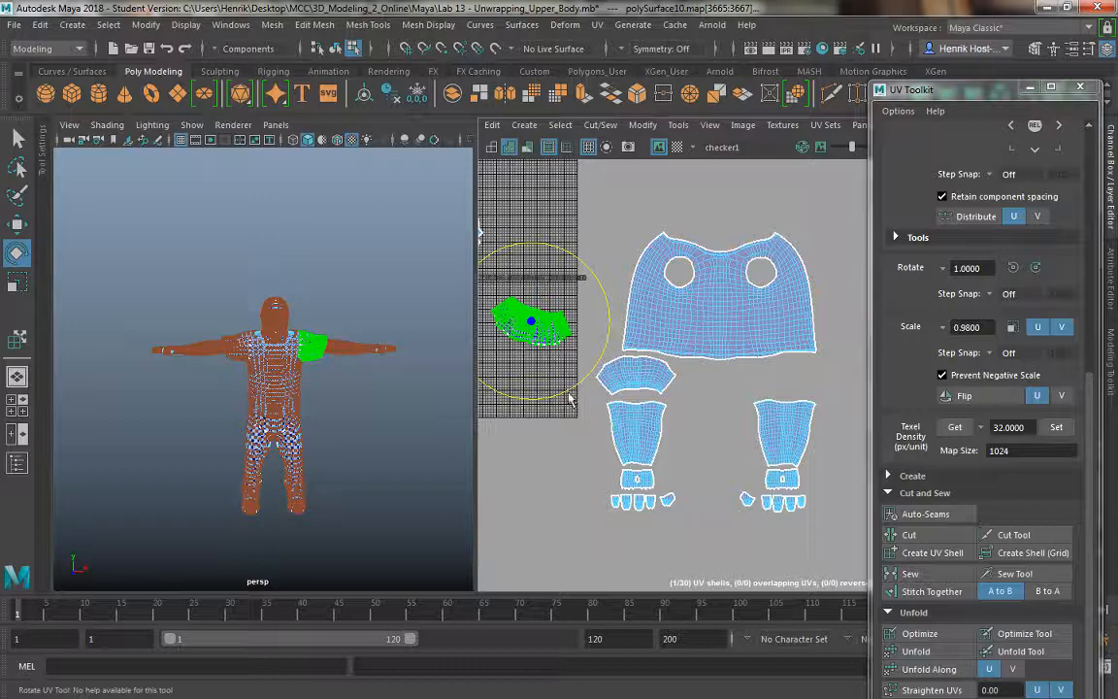
left_click_drag(569, 398, 526, 415)
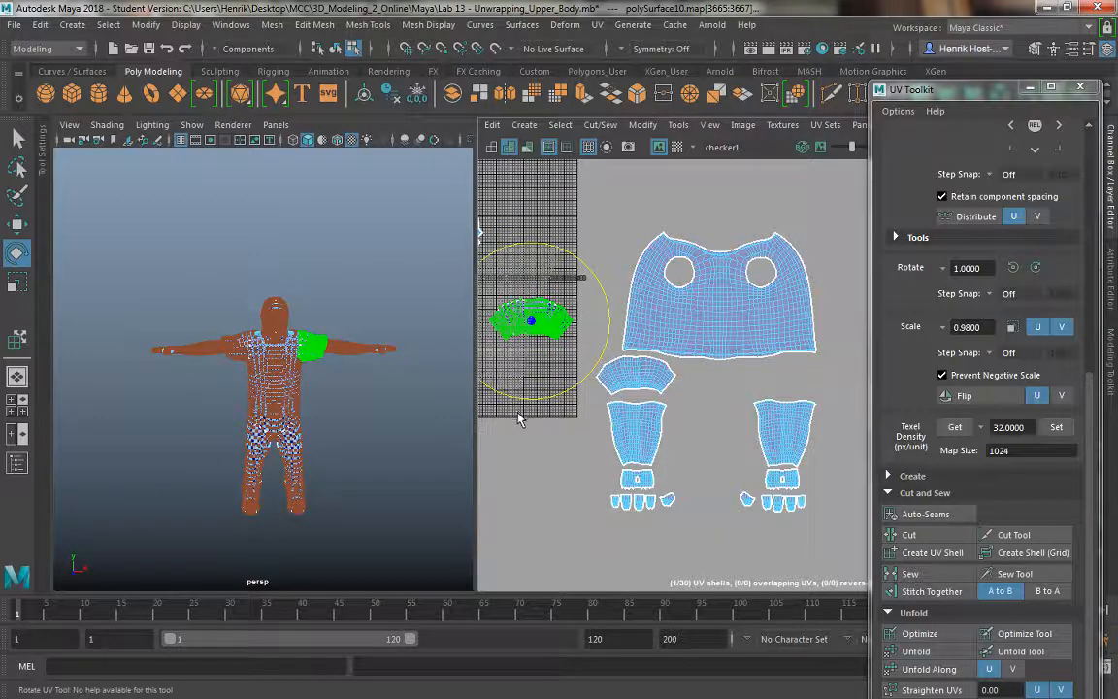
key("w")
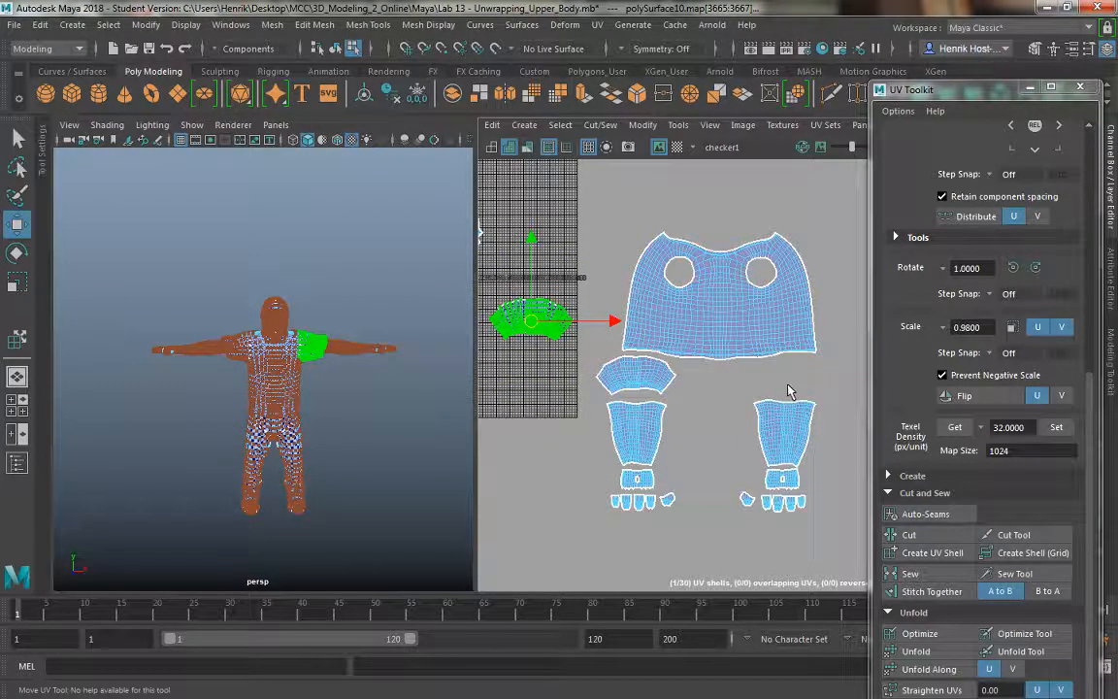
Step: Place the shoulder UV shell between the torso and forearm shells, and move the four head shells above the torso shell, outside the grid
left_click_drag(531, 321, 786, 386)
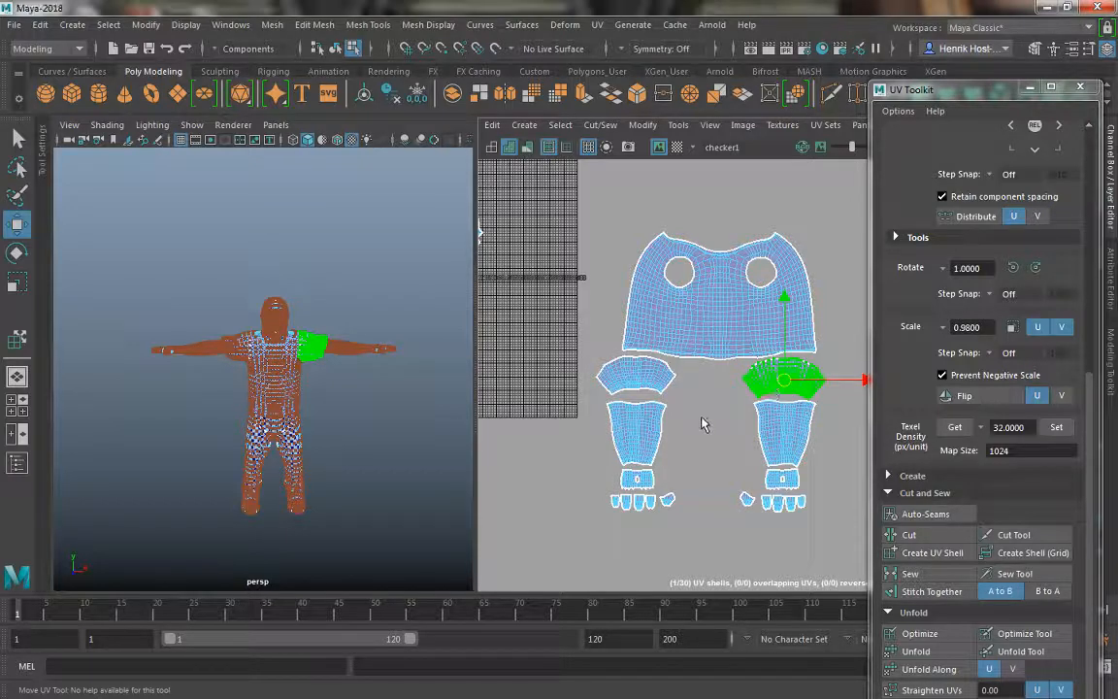
scroll(706, 445, "down", 4)
middle_click_drag(610, 312, 651, 300, "alt")
scroll(594, 284, "up", 3)
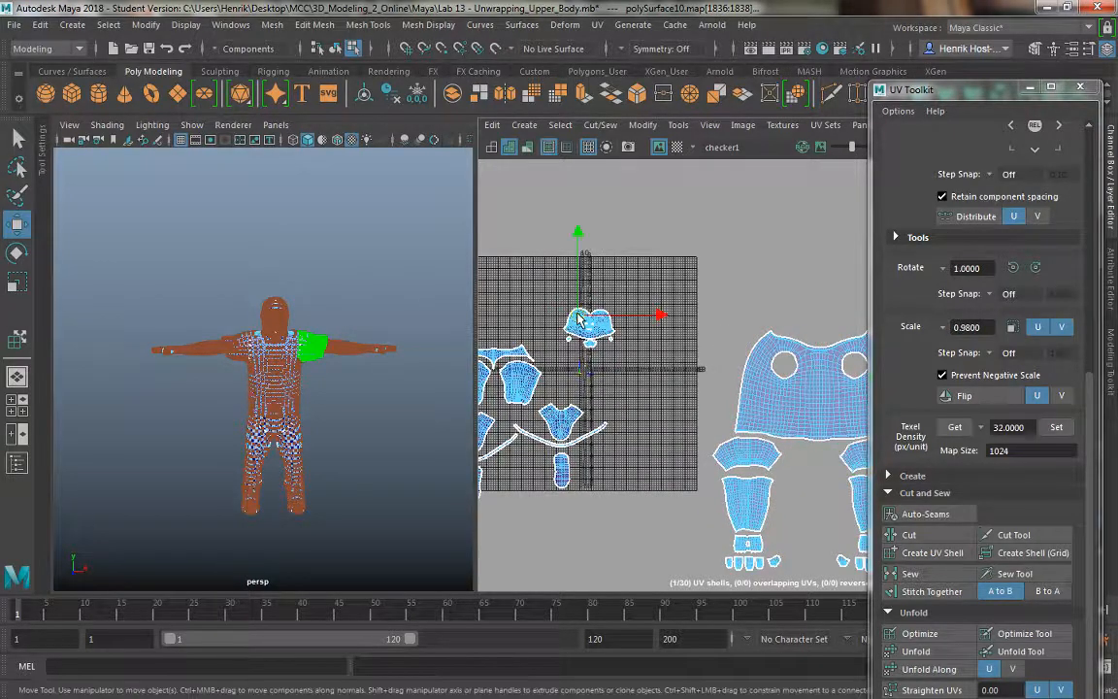
left_click(579, 318)
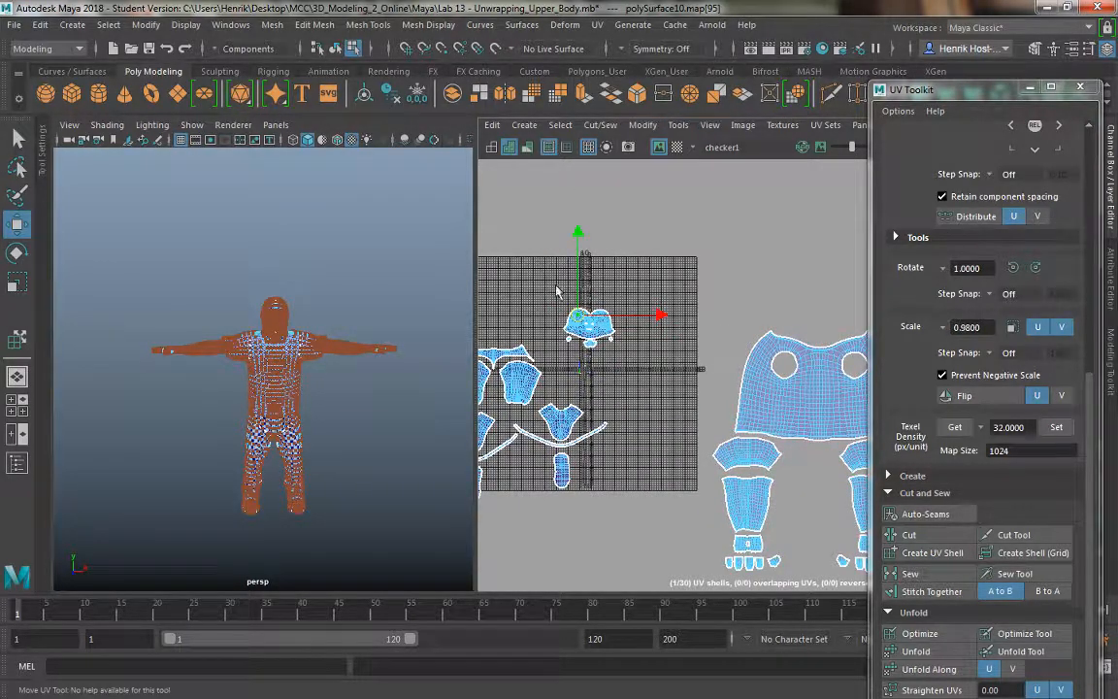
left_click(600, 345)
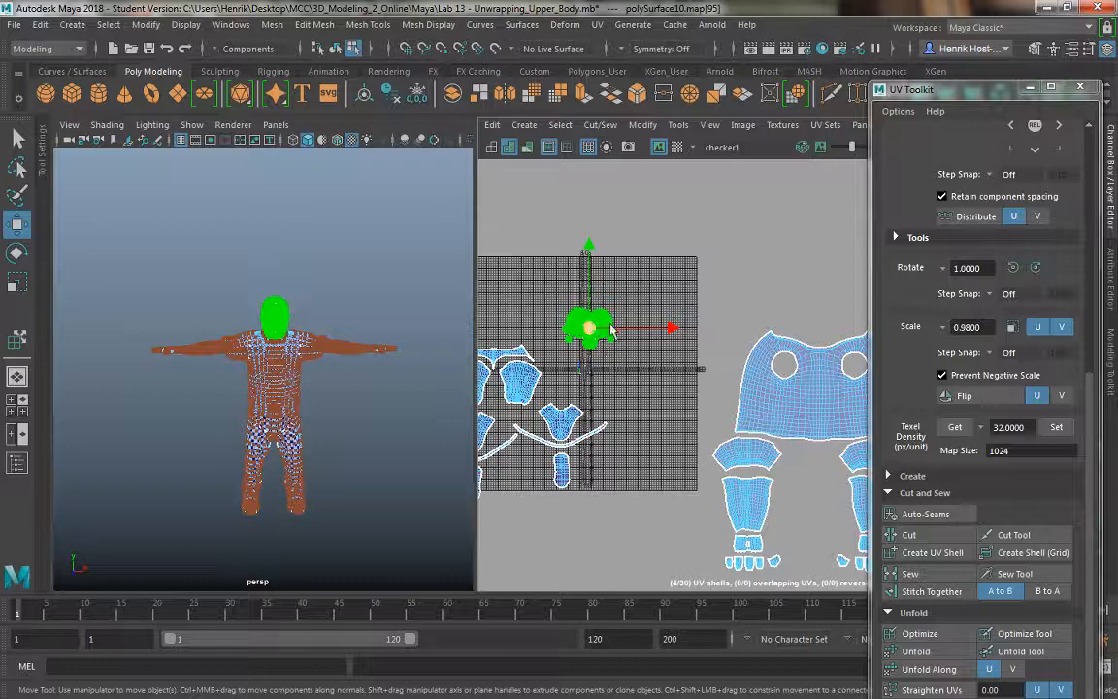
left_click_drag(611, 330, 843, 246)
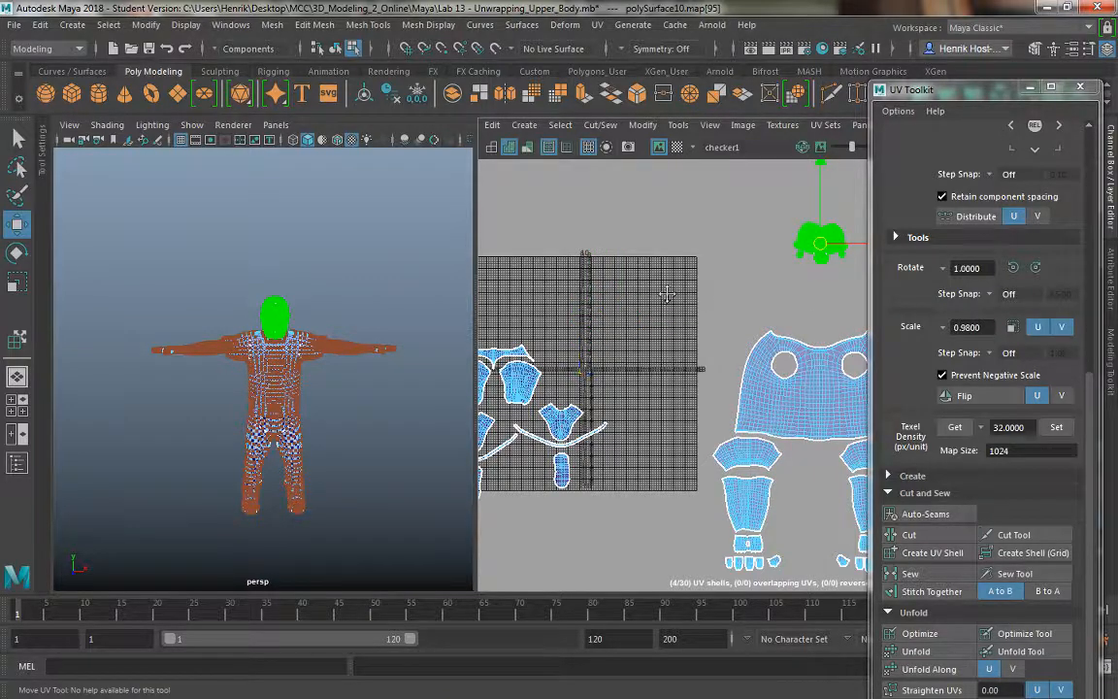
Step: Scale up the head UV shells uniformly until their checker squares roughly match those on the torso around the neck
middle_click_drag(667, 293, 471, 318, "alt")
key("r")
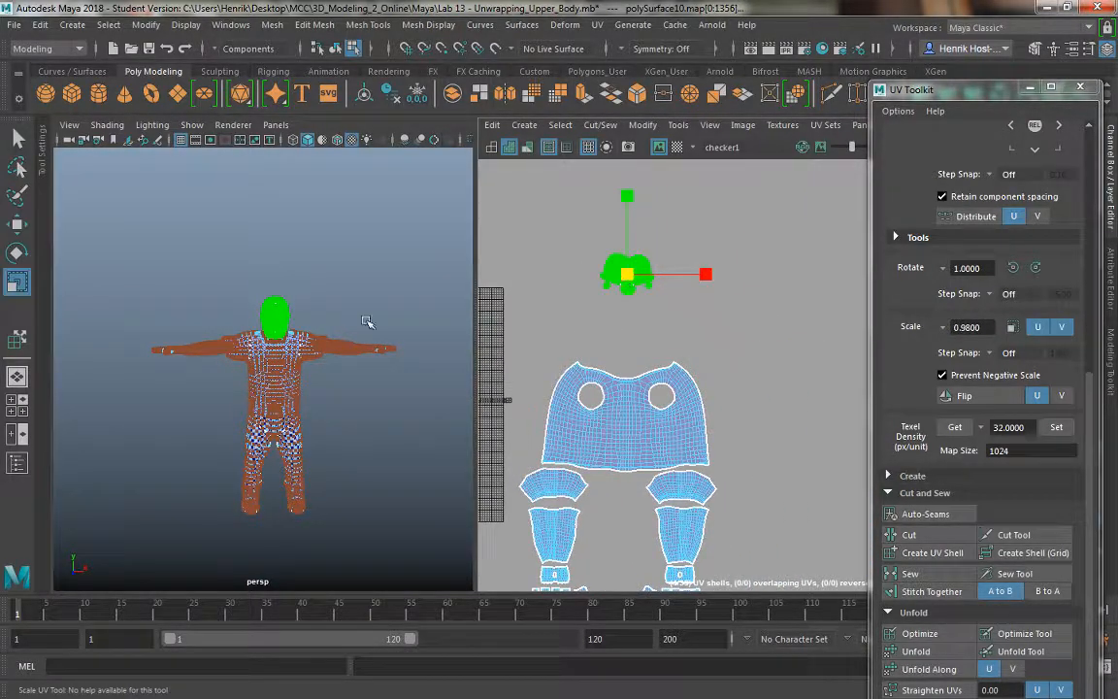
scroll(366, 321, "up", 10)
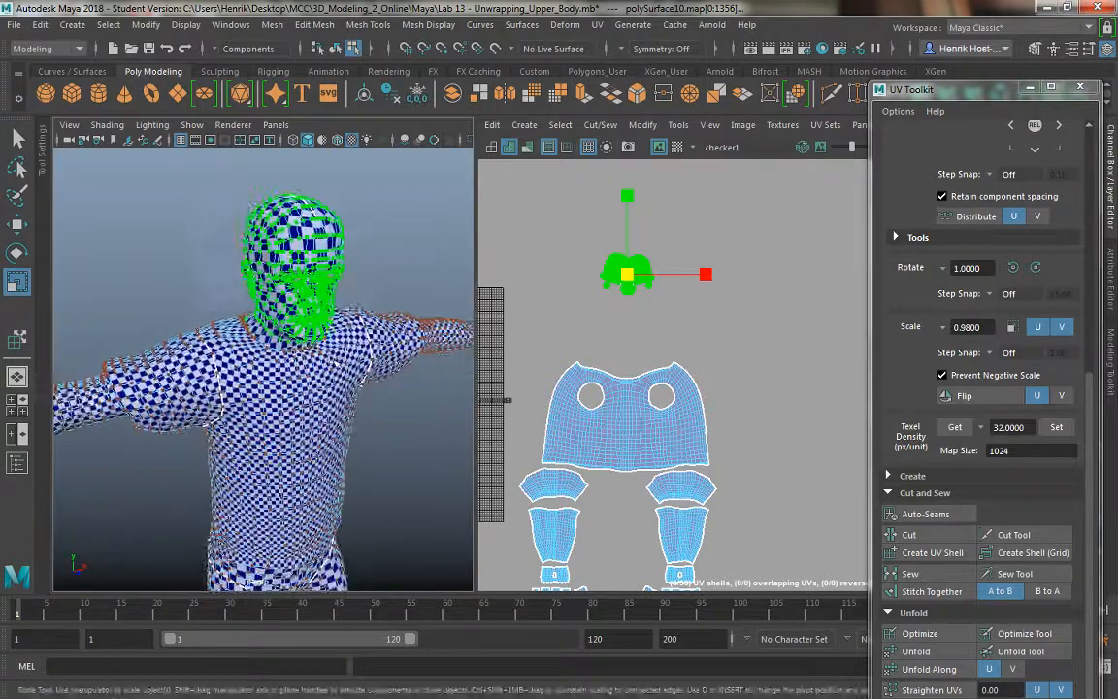
scroll(272, 357, "up", 8)
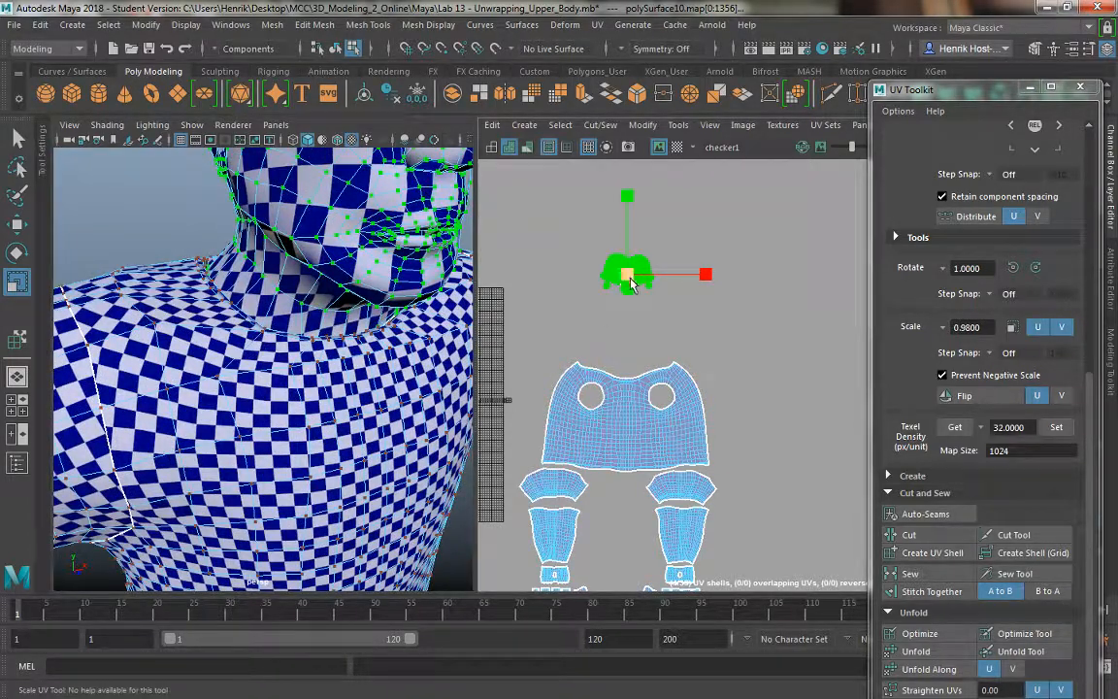
middle_click_drag(650, 300, 713, 361)
scroll(244, 369, "up", 6)
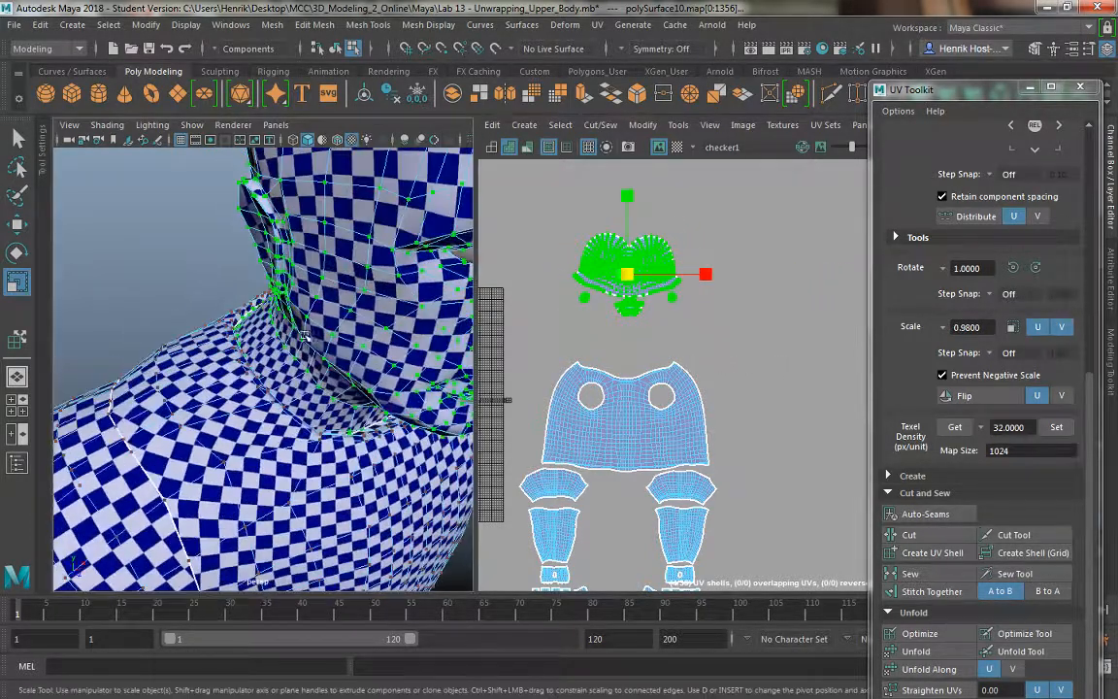
left_click_drag(246, 369, 201, 360, "alt")
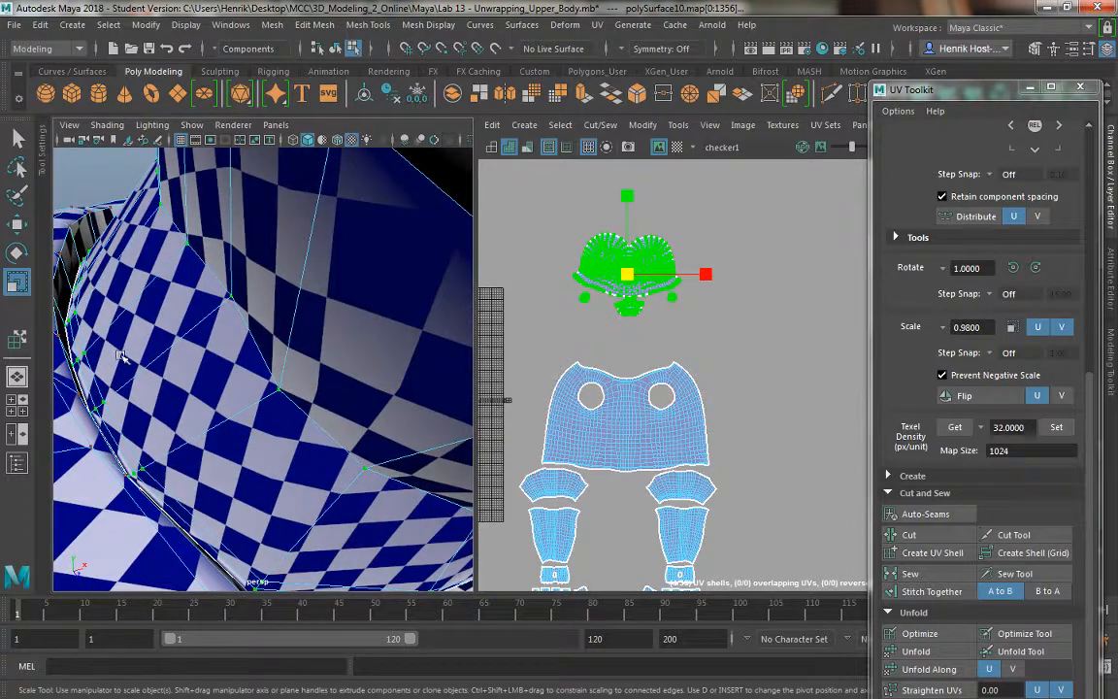
scroll(121, 356, "down", 5)
Step: Move the head UV shells down to sit just above the torso shell, and return the body mesh to object mode
key("w")
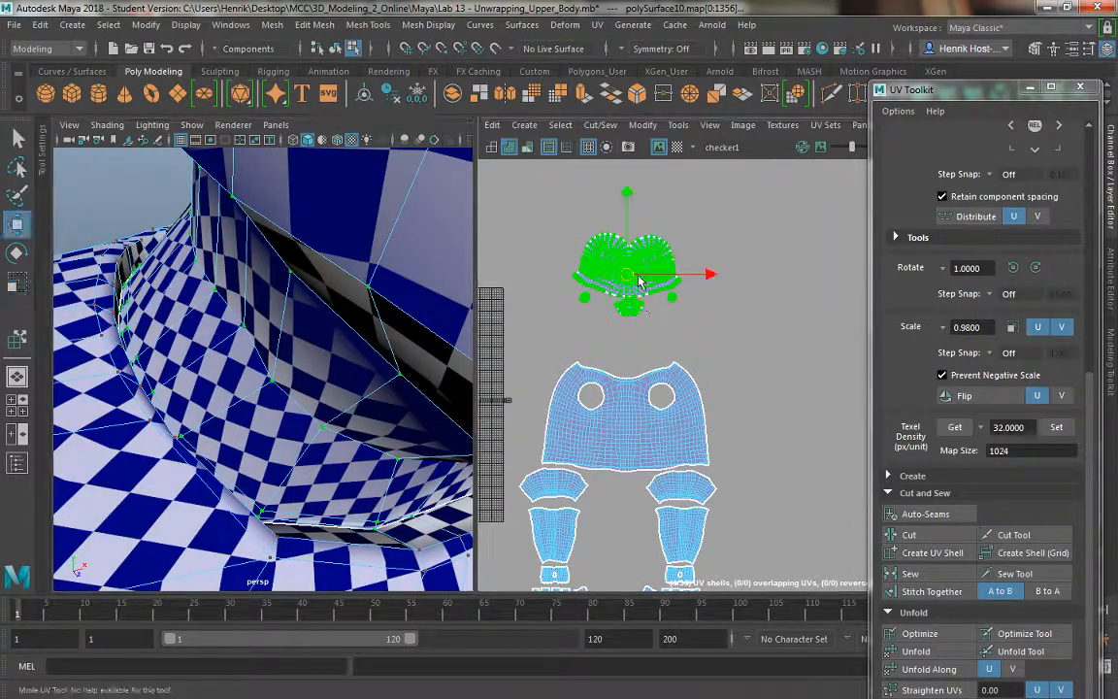
left_click_drag(629, 307, 622, 323)
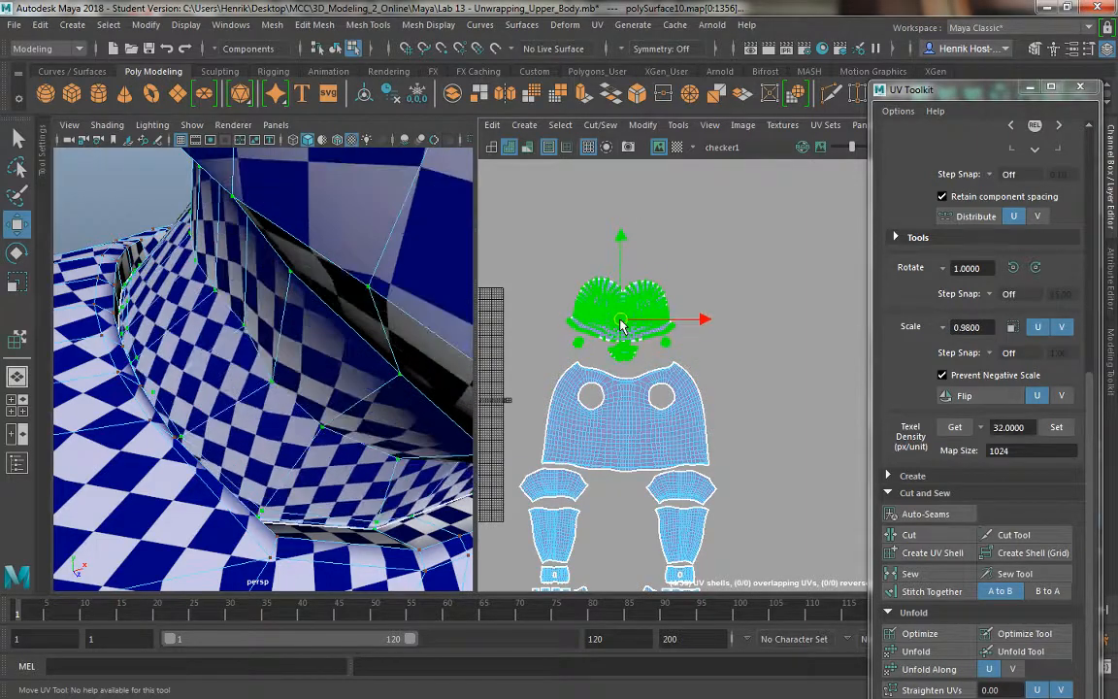
right_click_drag(402, 311, 311, 276, "alt")
left_click_drag(311, 277, 243, 208, "alt")
right_click_drag(242, 207, 303, 184)
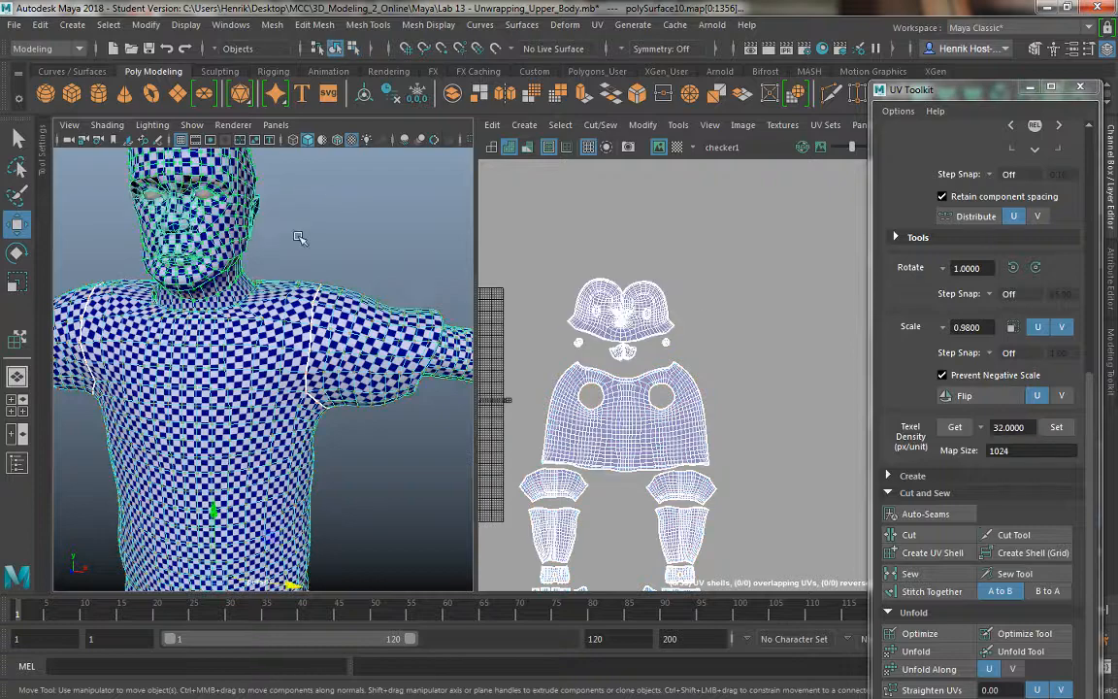
Step: Examine the checker pattern on the head, torso, arms and legs to compare square sizes across the body
left_click(311, 260)
left_click_drag(311, 260, 340, 197, "alt")
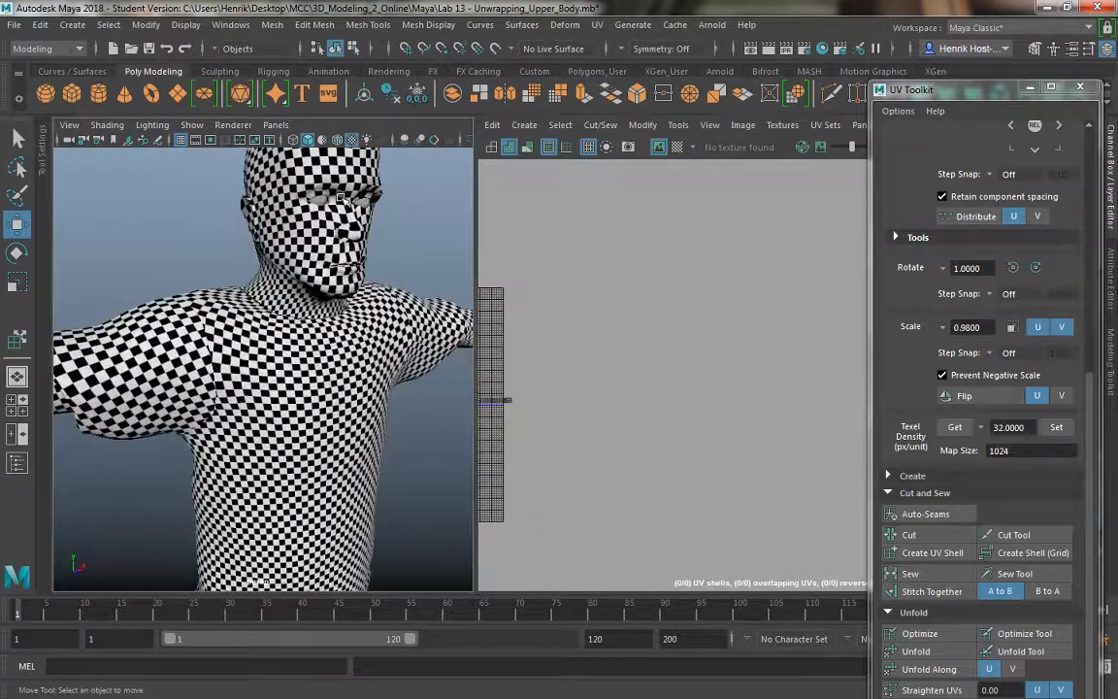
left_click(330, 255)
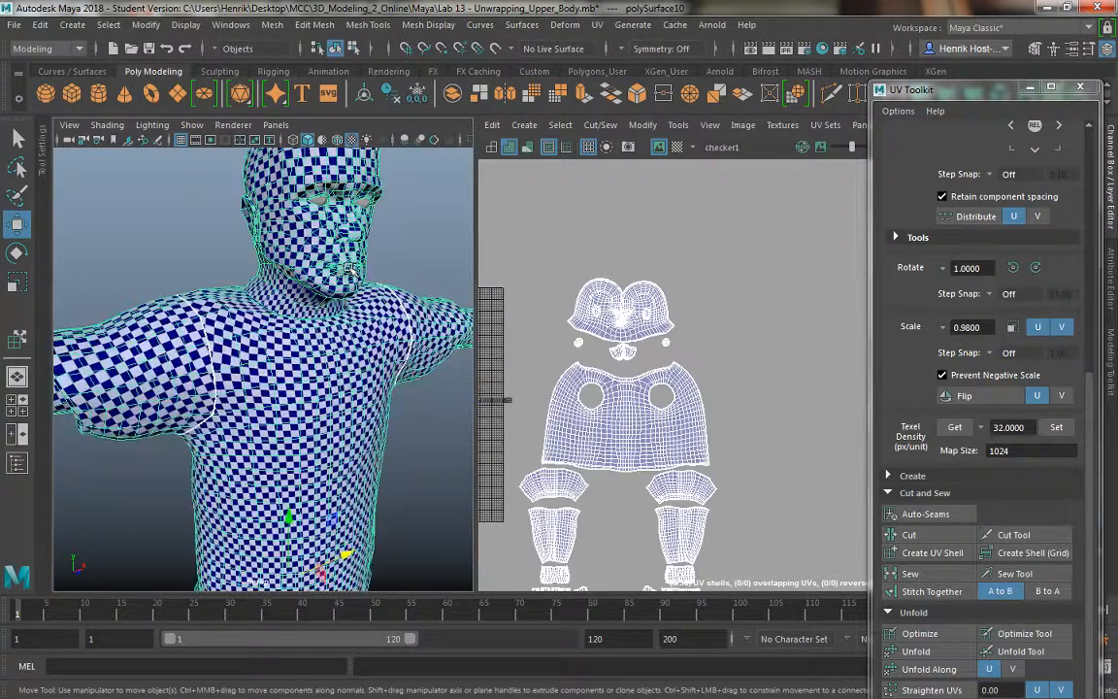
left_click_drag(307, 275, 344, 284, "alt")
left_click(227, 271)
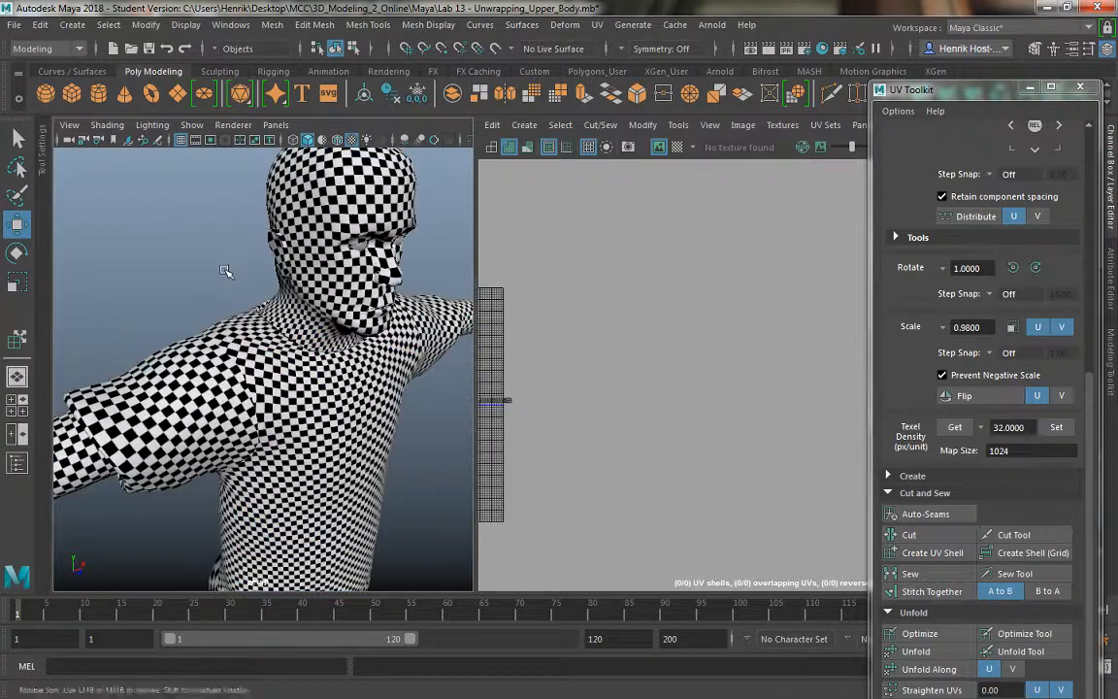
left_click_drag(227, 271, 454, 239, "alt")
right_click_drag(454, 238, 296, 377, "alt")
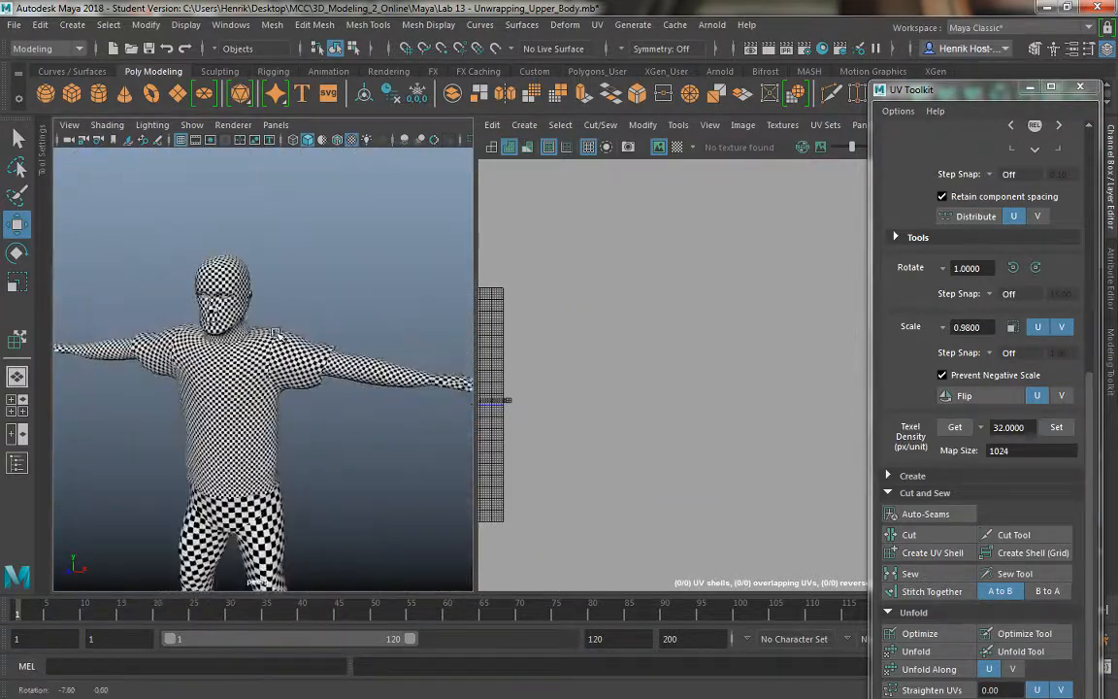
left_click_drag(296, 376, 316, 386, "alt")
middle_click_drag(313, 433, 323, 346, "alt")
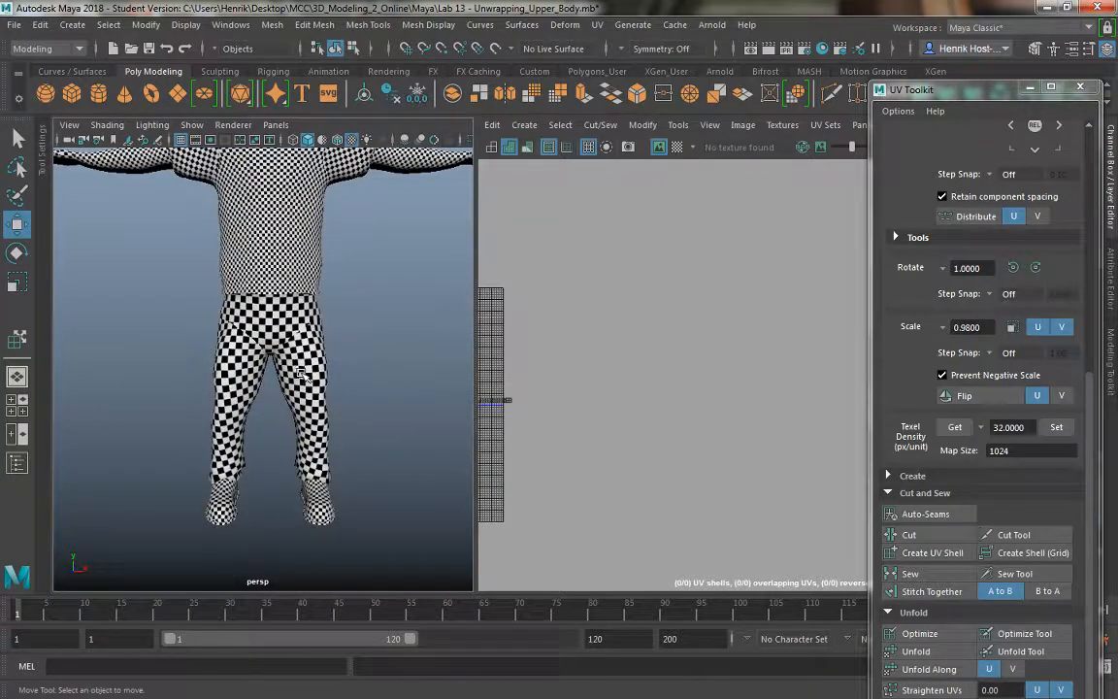
Step: Select the body mesh and activate the Move UV Shell Tool for its UV layout
left_click(300, 374)
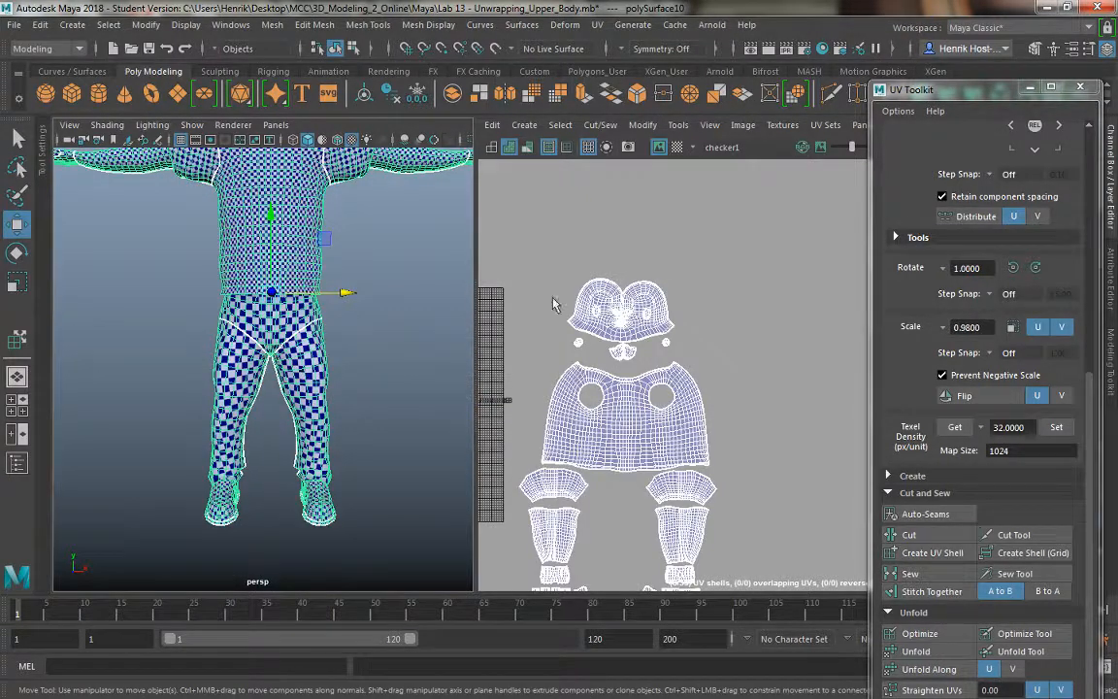
right_click_drag(801, 443, 661, 377, "alt")
middle_click_drag(661, 376, 699, 272, "alt")
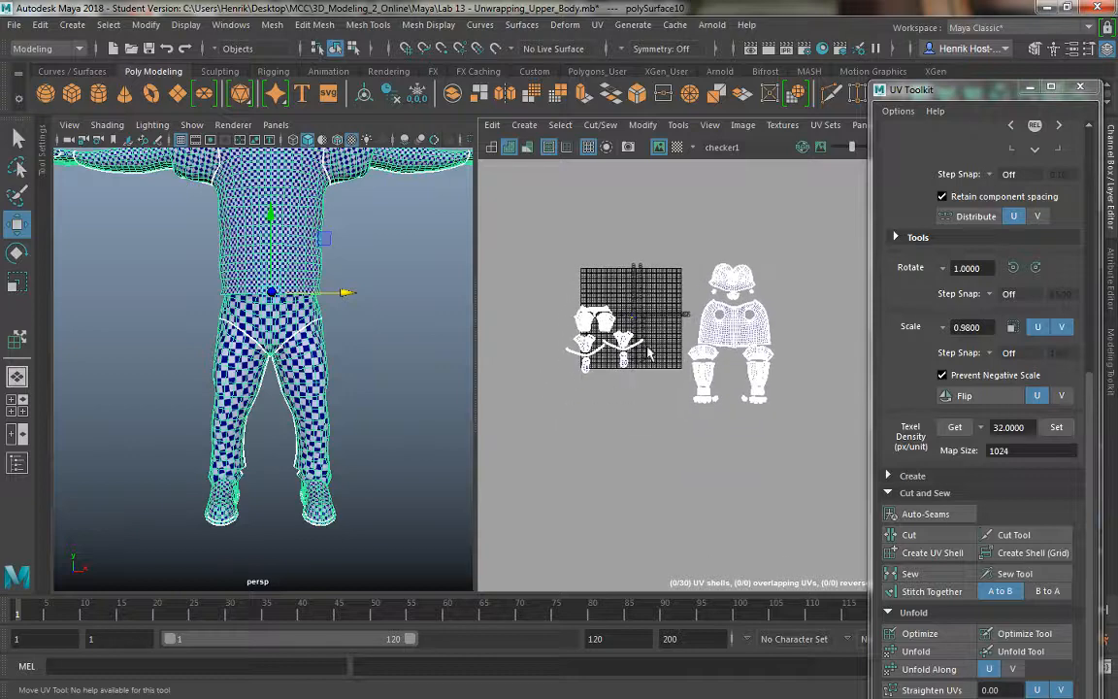
right_click_drag(648, 353, 656, 423, "alt")
middle_click_drag(669, 369, 639, 394, "alt")
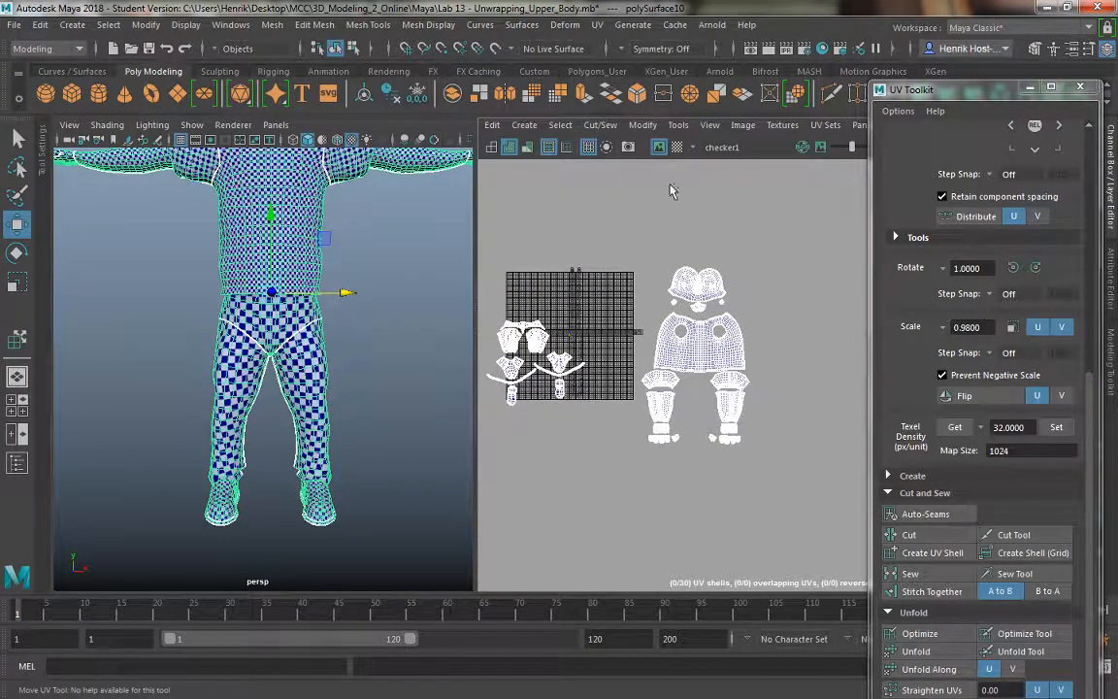
left_click(678, 124)
left_click(691, 222)
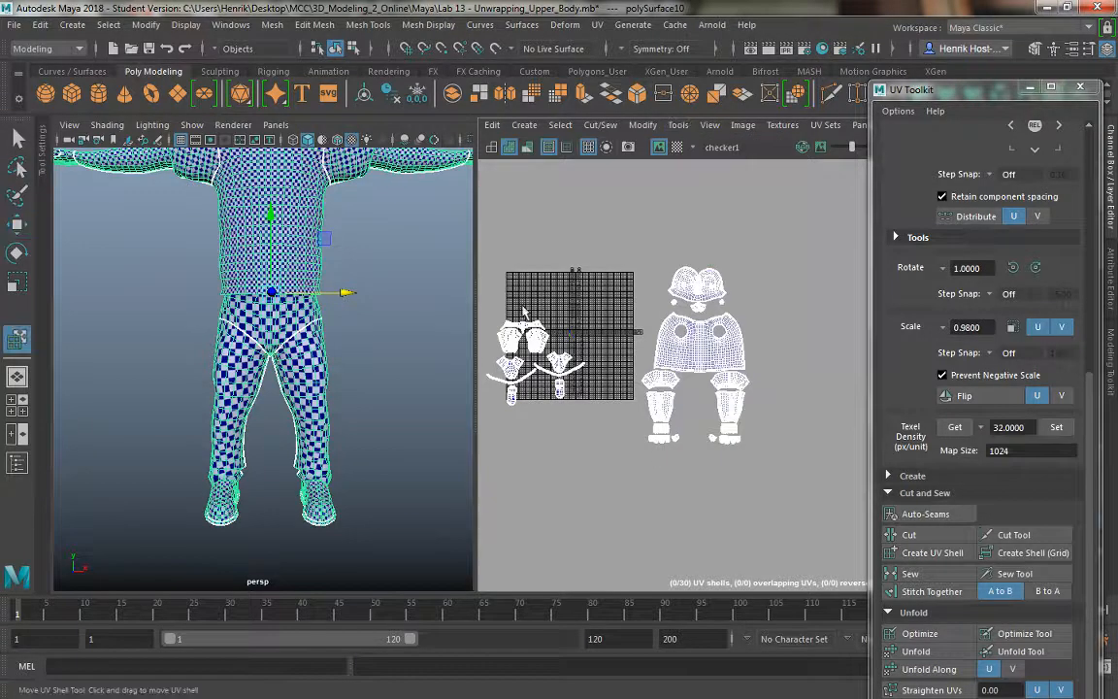
middle_click_drag(530, 305, 581, 268, "alt")
right_click_drag(582, 268, 598, 333, "alt")
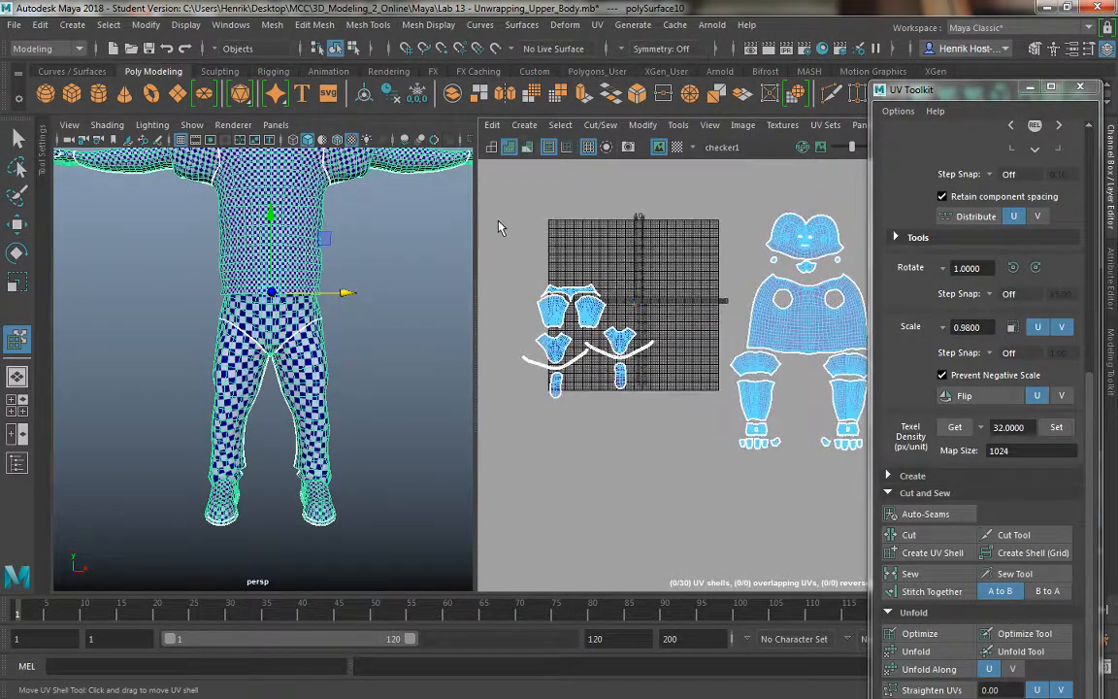
Step: Select the three trouser UV shells covering the hips and both legs
left_click(508, 271)
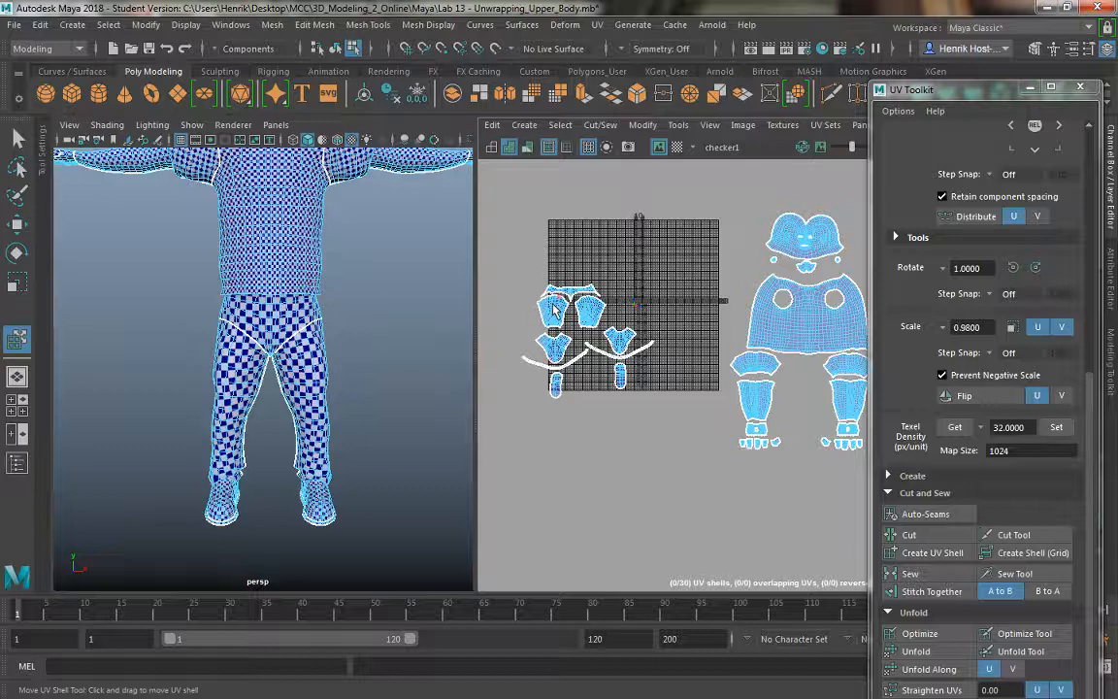
left_click_drag(290, 313, 332, 319, "alt")
right_click(211, 310)
right_click_drag(215, 241, 228, 249)
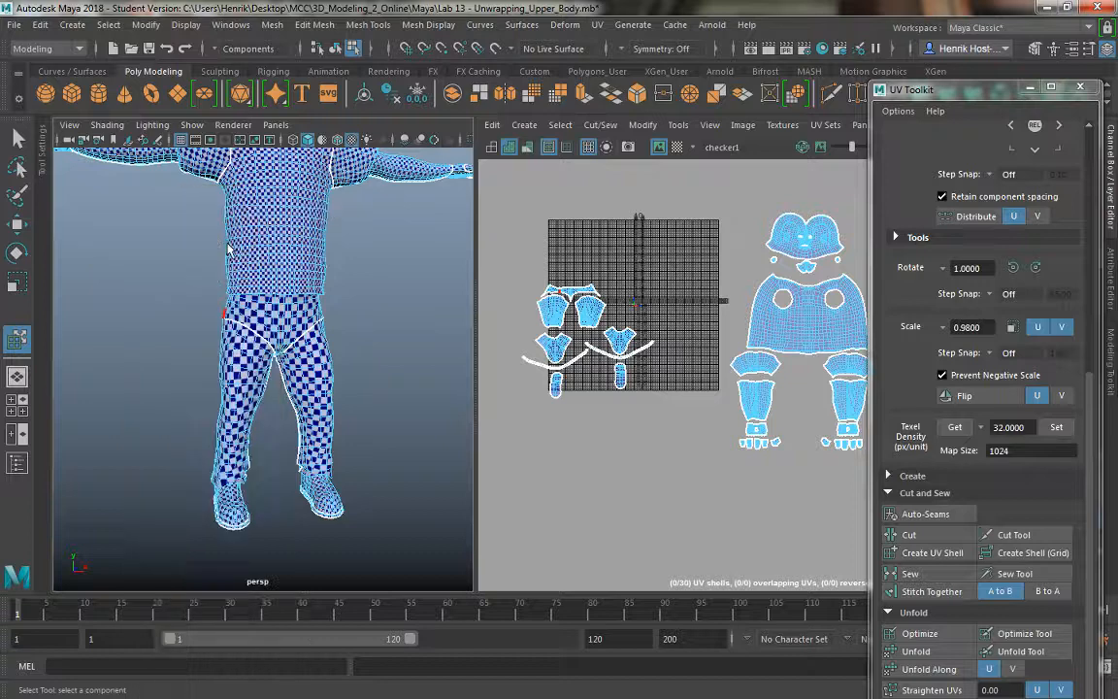
key("w")
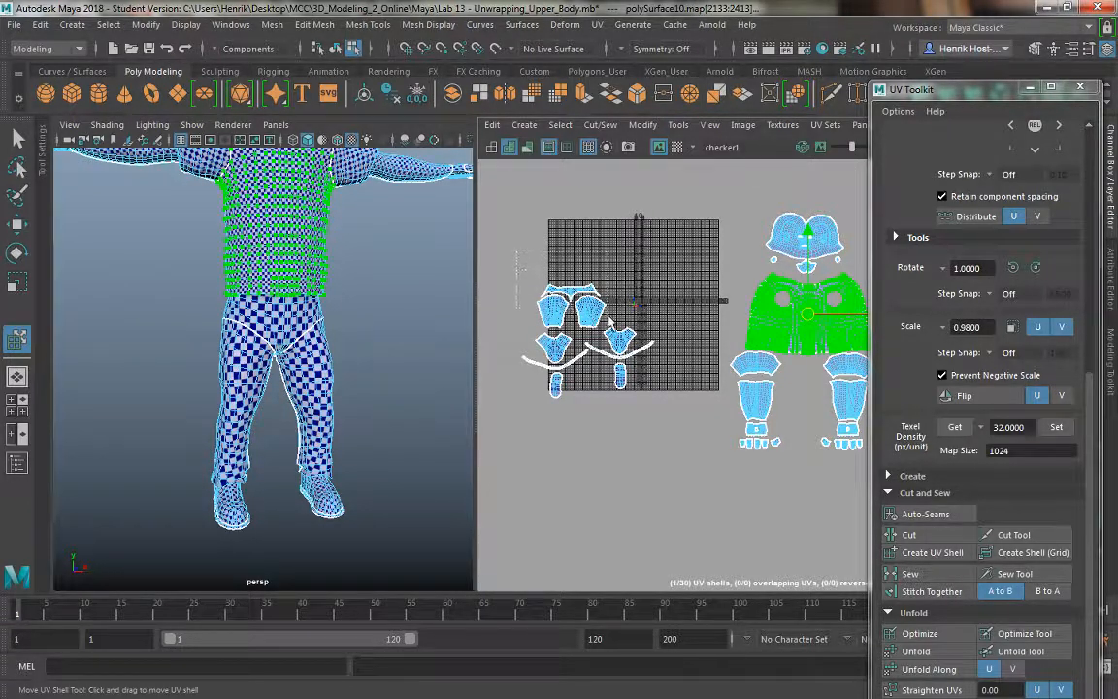
left_click_drag(614, 329, 606, 331)
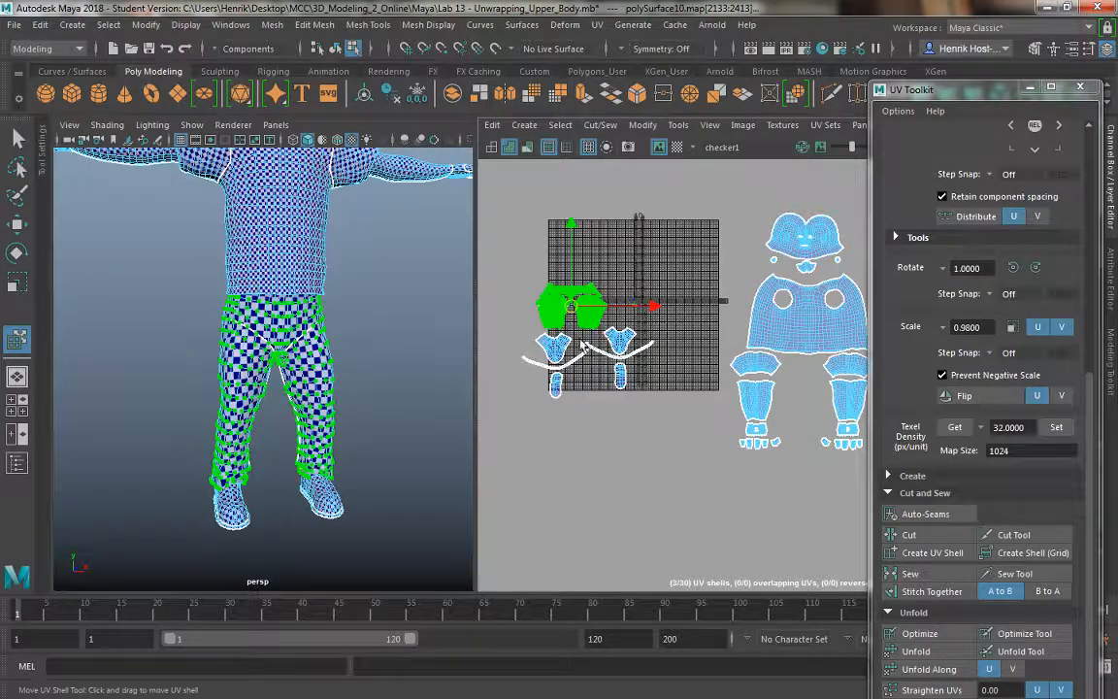
Step: Scale up the trouser UV shells uniformly until their checker squares approach the size of those on the torso
scroll(592, 382, "up", 3)
scroll(694, 419, "up", 5)
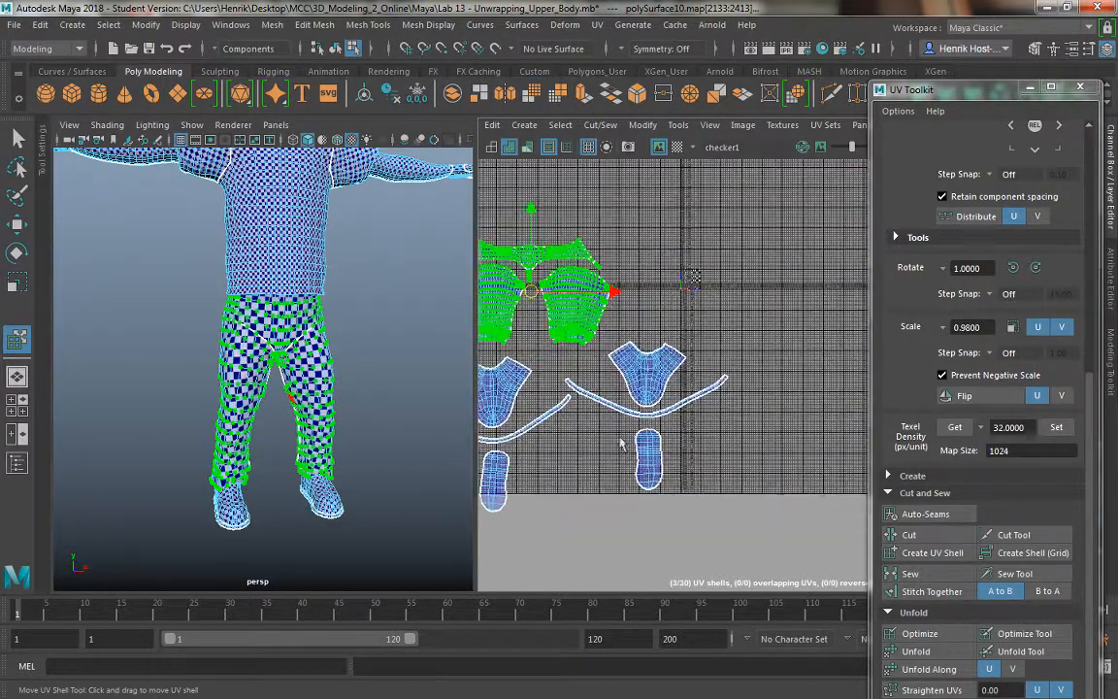
scroll(576, 254, "down", 1)
scroll(577, 254, "down", 2)
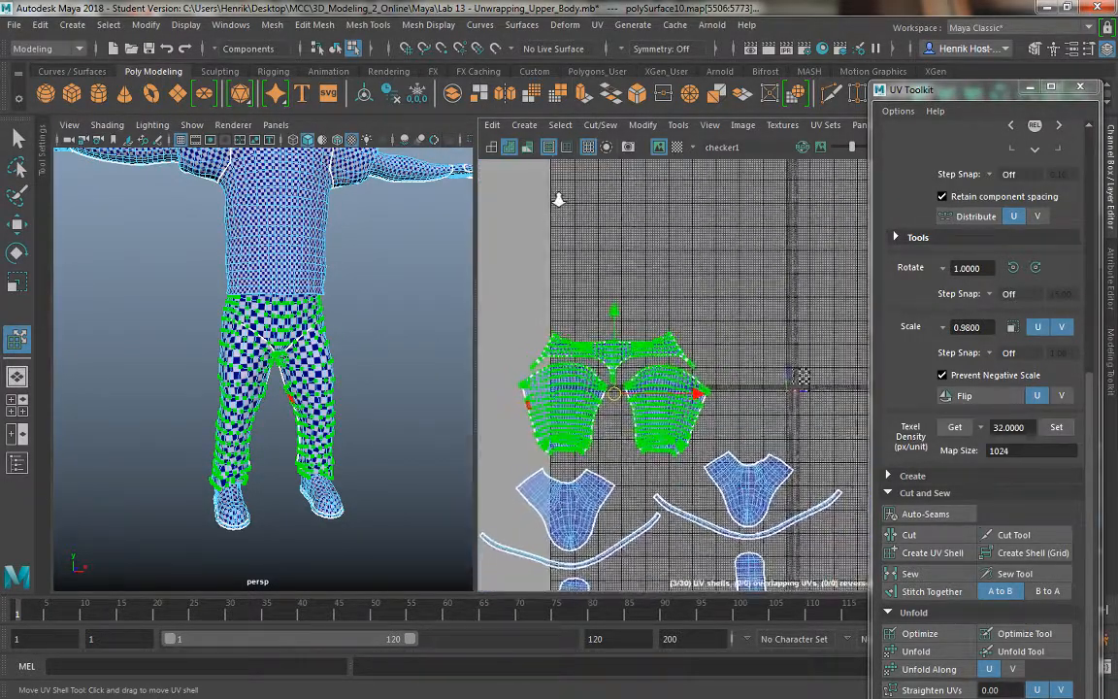
key("r")
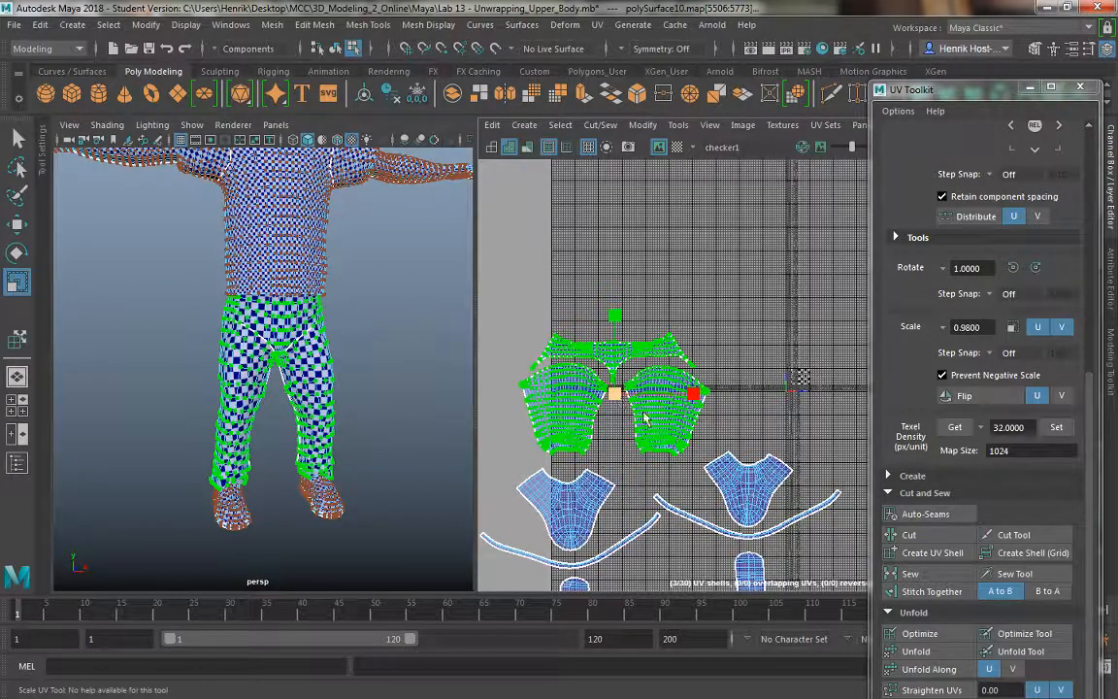
mouse_move(661, 431)
middle_mouse_down()
mouse_move(668, 408)
mouse_move(659, 443)
middle_mouse_up()
Step: Move the trouser UV shells out of the grid to the empty area beside the torso and head shells
key("w")
scroll(621, 456, "down", 3)
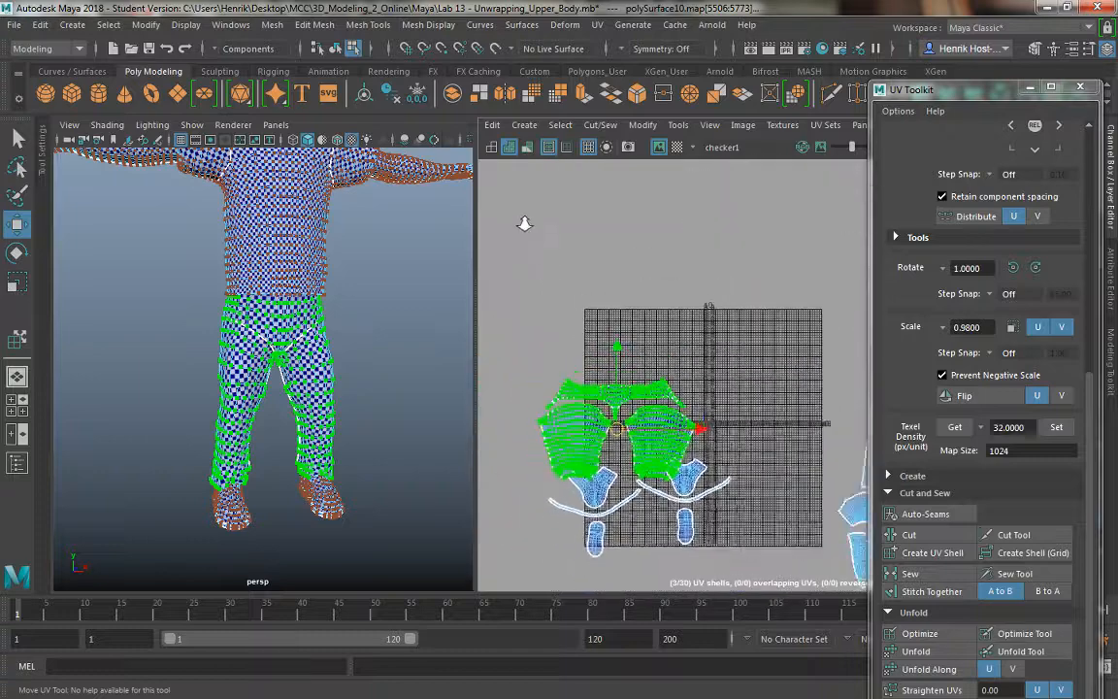
middle_click_drag(658, 514, 615, 402, "alt")
scroll(568, 336, "down", 3)
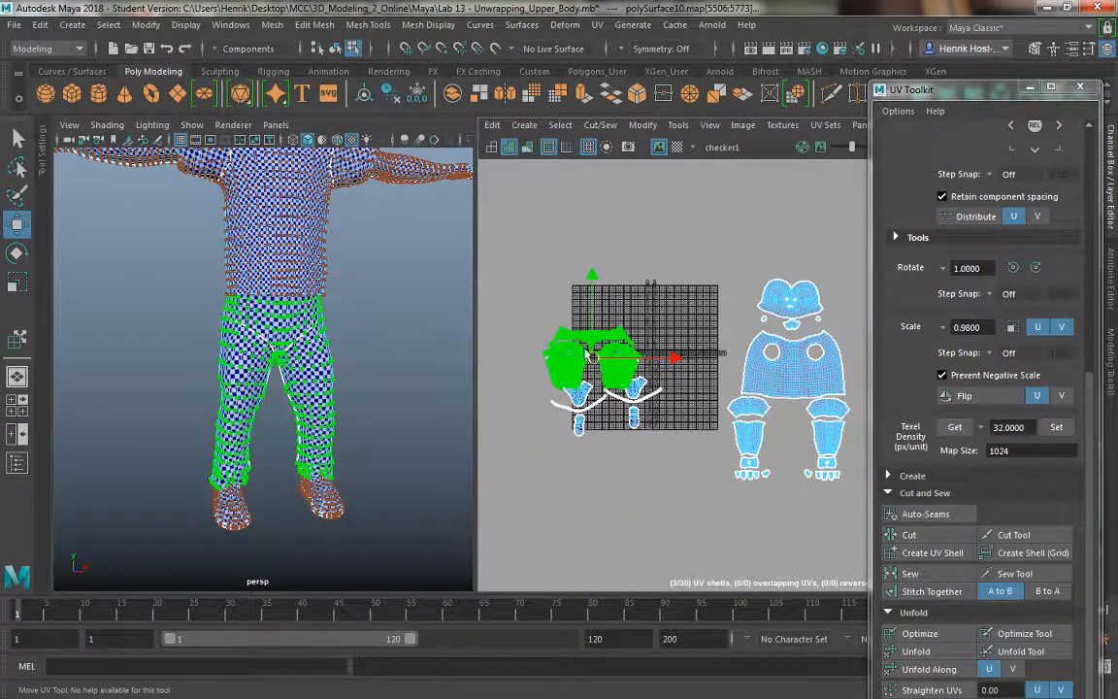
left_click_drag(592, 357, 807, 227)
middle_click_drag(645, 246, 534, 239, "alt")
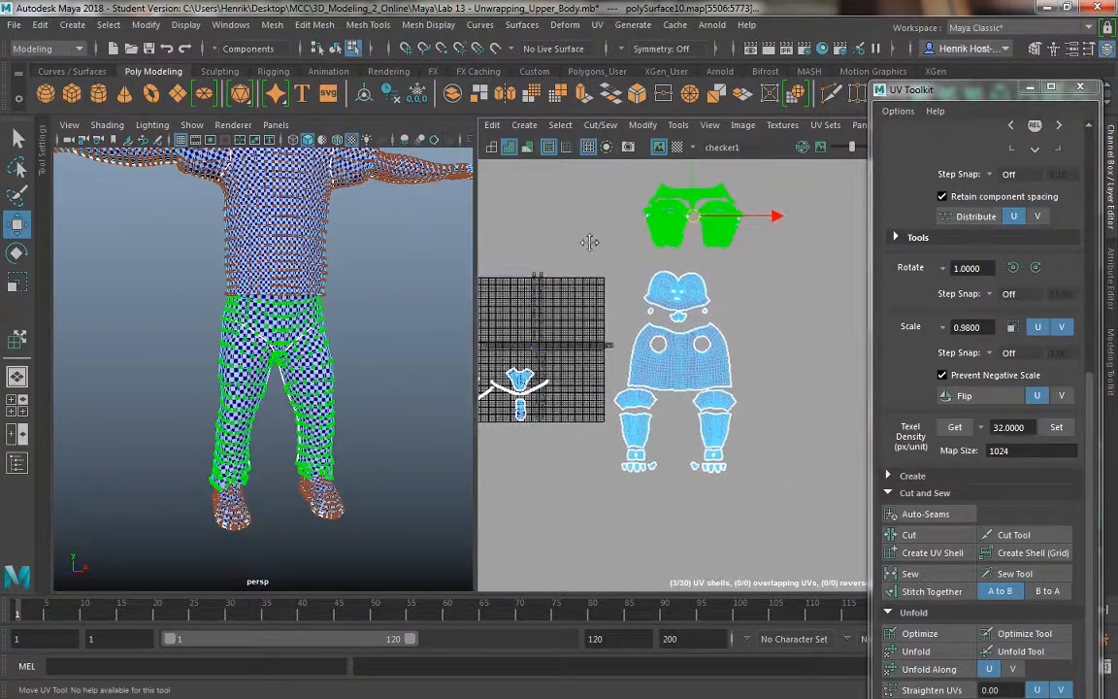
left_click_drag(750, 302, 817, 403)
mouse_move(807, 359)
left_mouse_down()
mouse_move(777, 260)
mouse_move(806, 336)
left_mouse_up()
Step: Examine the checker pattern where the back of the trousers meets the torso at the waist
left_click_drag(513, 334, 349, 294, "alt")
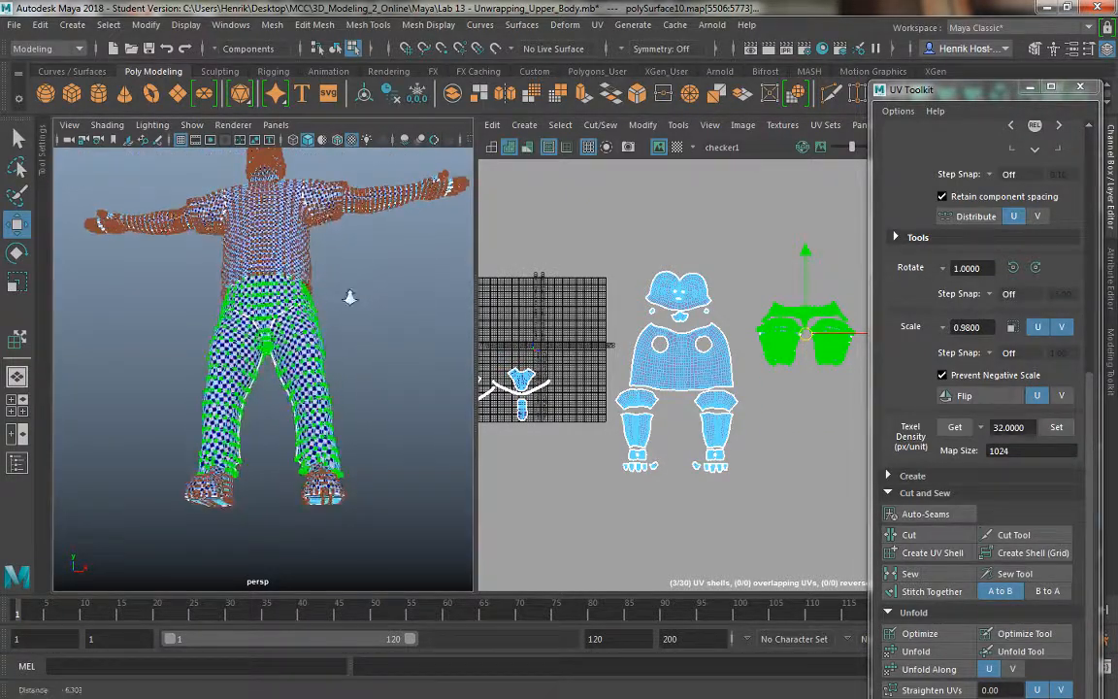
scroll(340, 350, "up", 6)
scroll(332, 416, "up", 4)
middle_click_drag(288, 309, 294, 349, "alt")
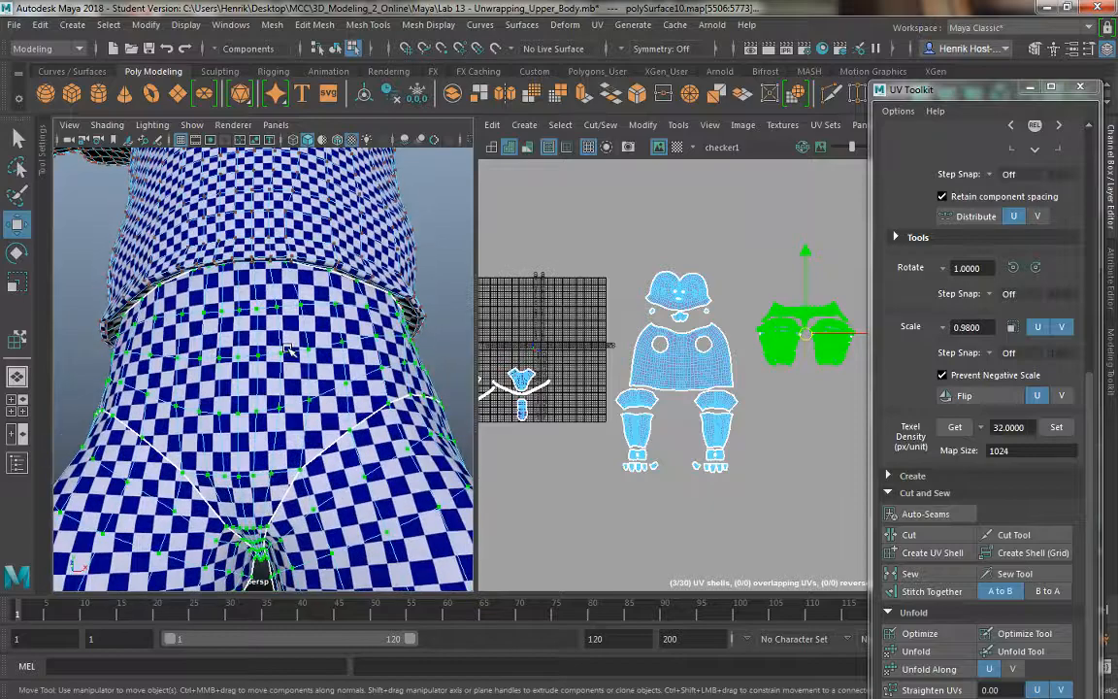
Step: Scale up the trouser UV shells uniformly and move them below the hand shells
scroll(267, 277, "up", 3)
middle_click_drag(262, 270, 248, 347, "alt")
left_click_drag(247, 347, 247, 270, "alt")
key("r")
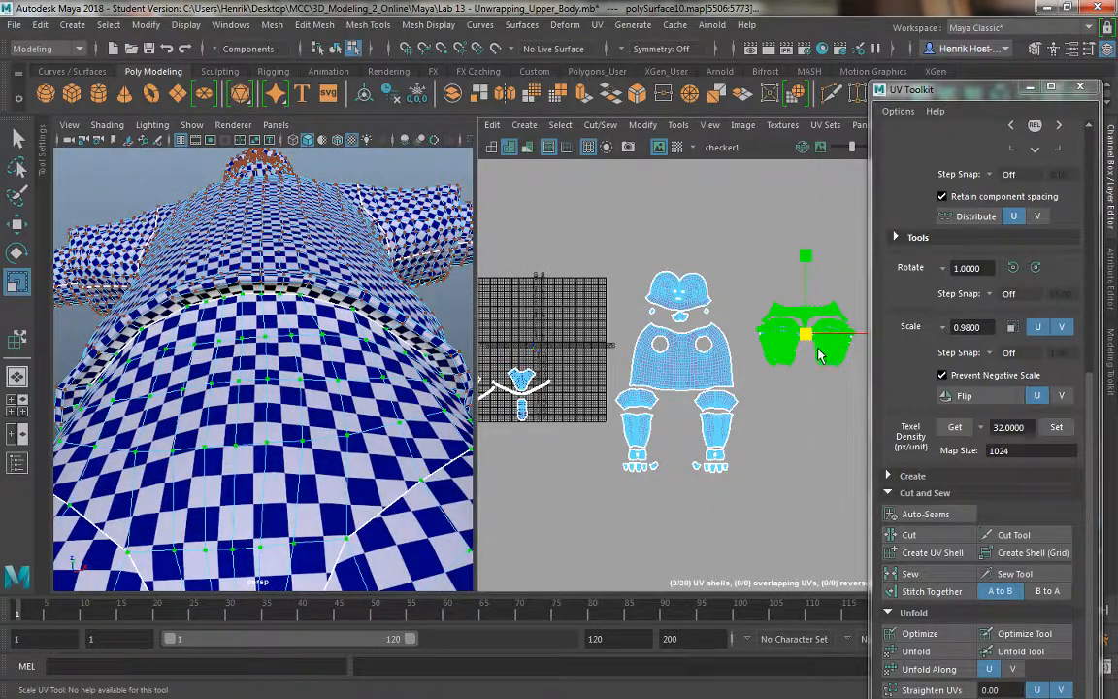
left_click_drag(808, 337, 676, 536)
key("w")
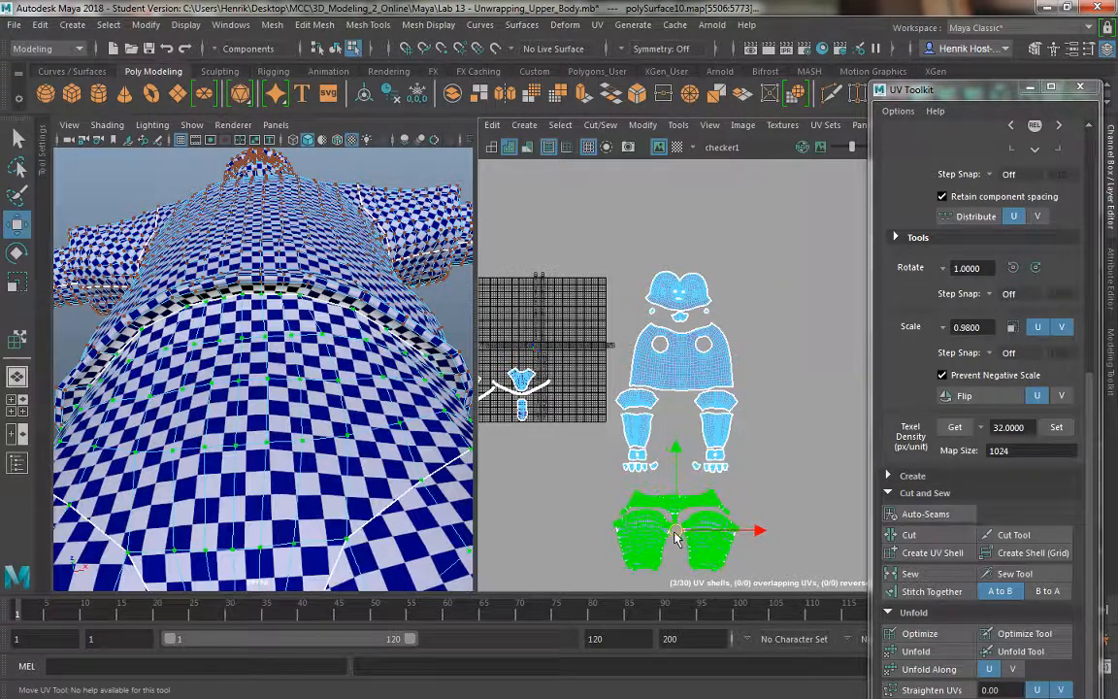
Step: Enlarge the trouser UV shells further to match the torso's checker size, and move them back beside the torso shell
key("r")
middle_click_drag(707, 560, 710, 564)
key("w")
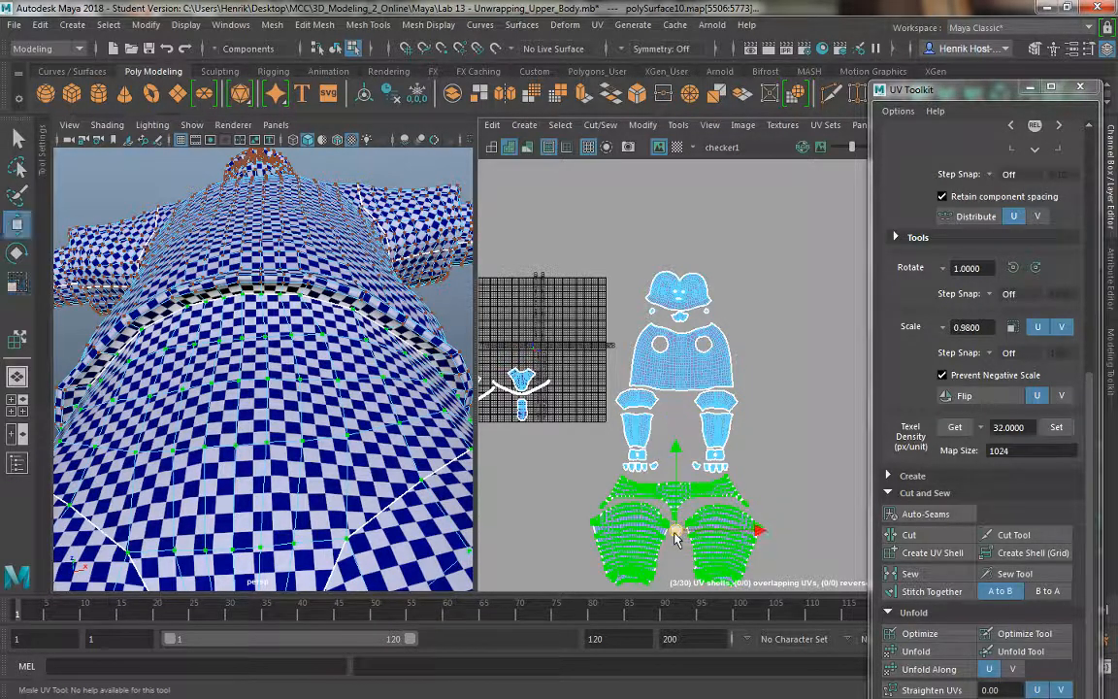
left_click_drag(679, 533, 844, 359)
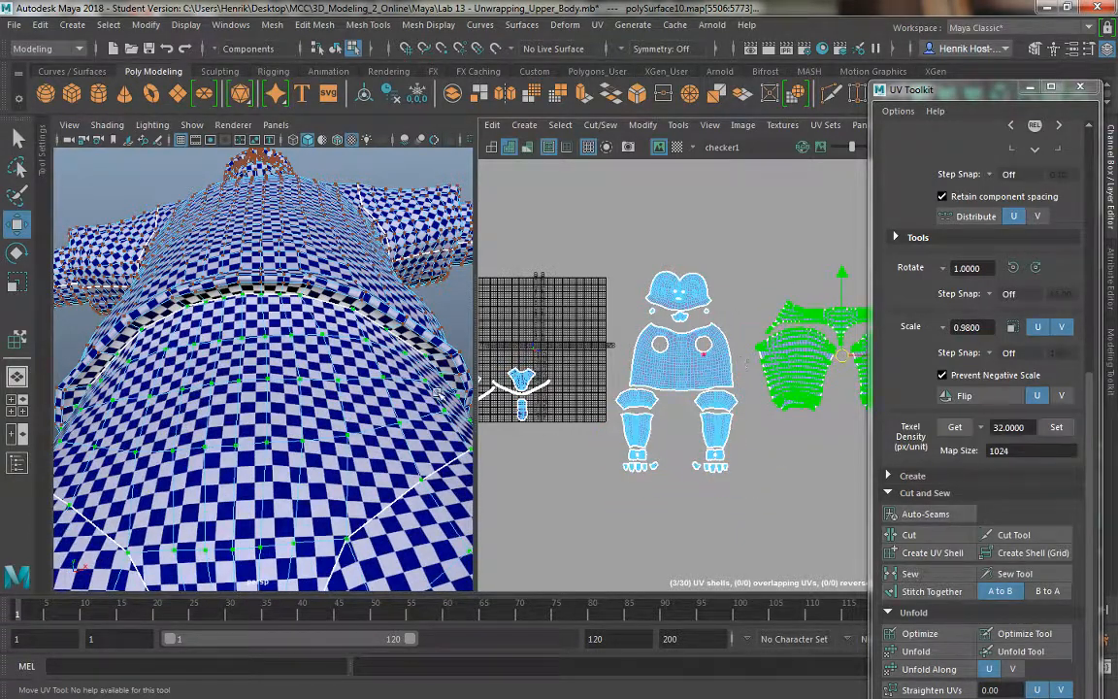
Step: Select the six shoe UV shells still lying on the grid
middle_click_drag(558, 412, 699, 357, "alt")
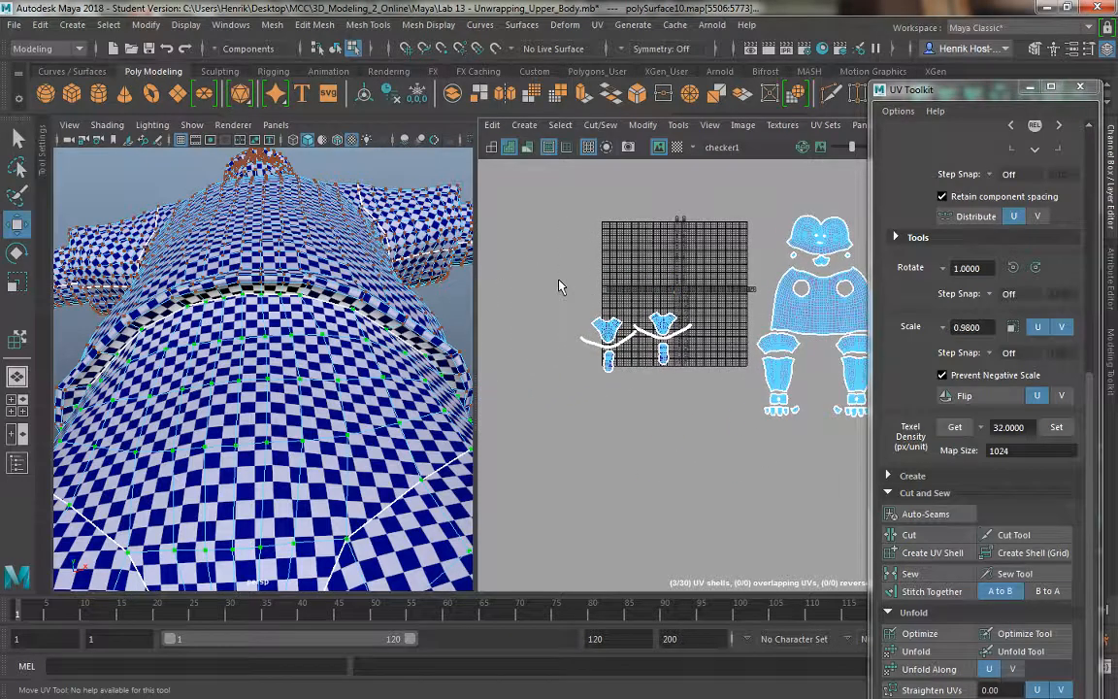
left_click_drag(554, 281, 710, 438)
key("w")
right_click_drag(650, 353, 674, 459, "alt")
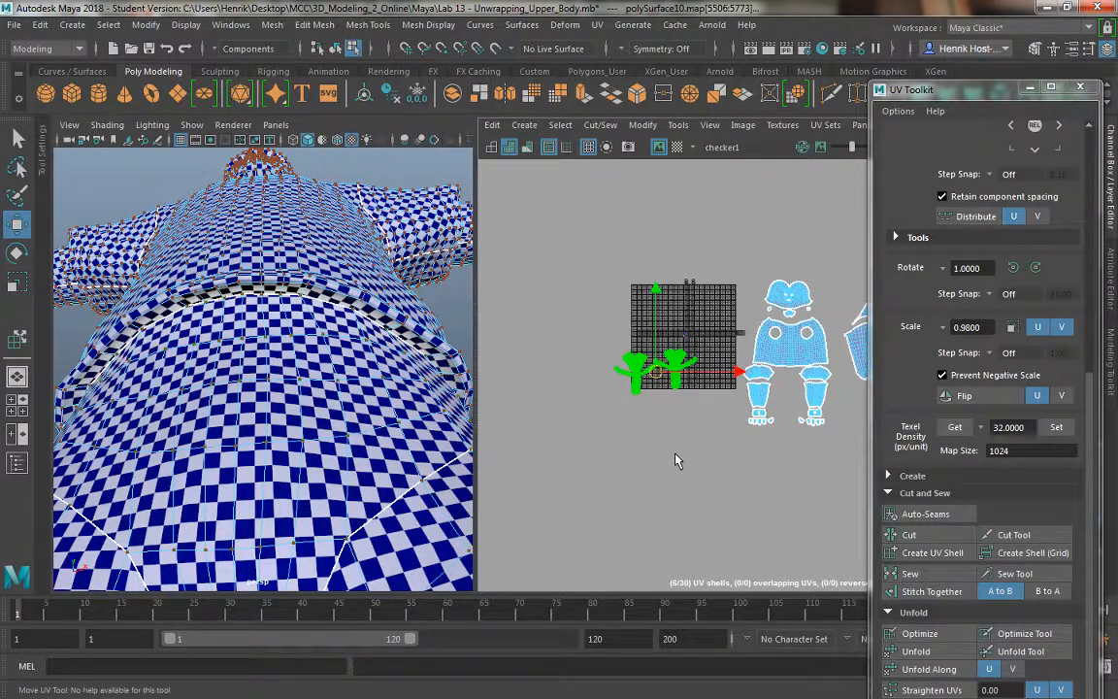
middle_click_drag(674, 459, 632, 454, "alt")
Step: Scale up the shoe UV shells uniformly until their checker squares approach the size of those on the trouser legs
right_click_drag(388, 408, 326, 374, "alt")
left_click_drag(325, 373, 336, 474, "alt")
middle_click_drag(336, 474, 333, 309, "alt")
right_click_drag(333, 309, 413, 519, "alt")
left_click_drag(335, 494, 418, 464, "alt")
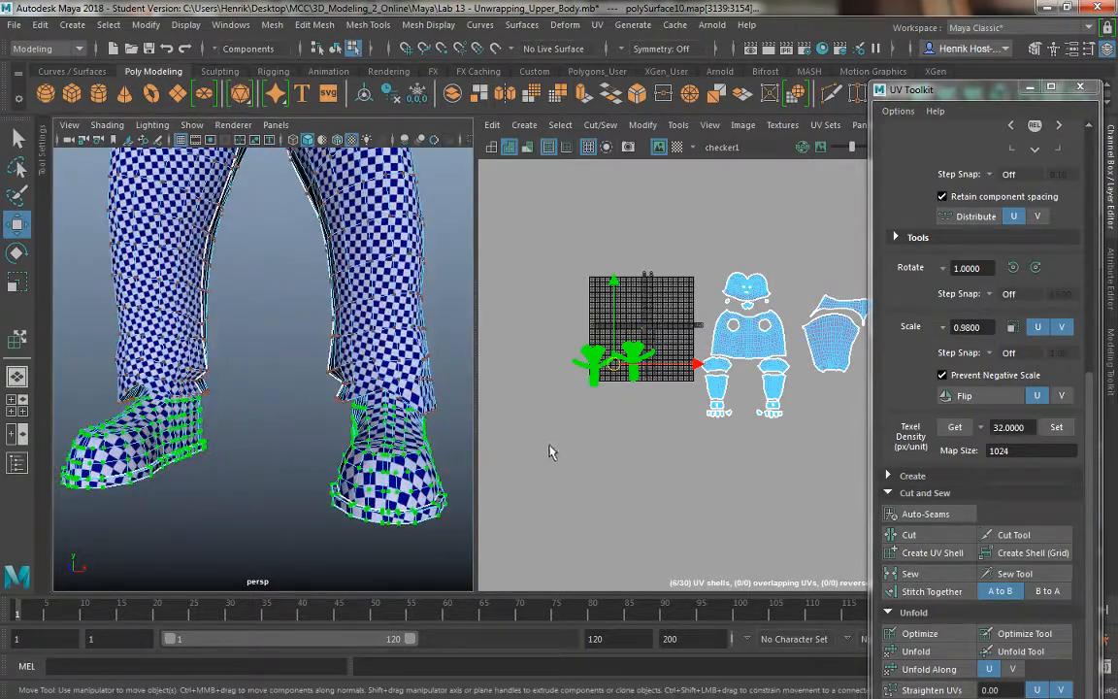
middle_click_drag(583, 427, 552, 427, "alt")
key("r")
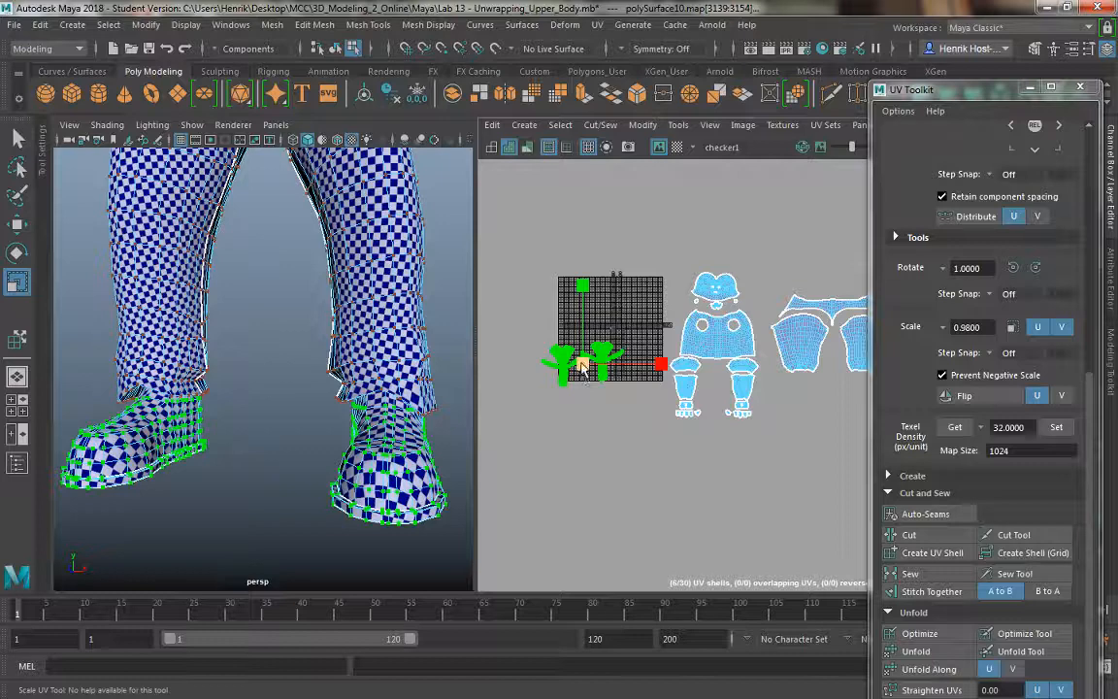
left_click_drag(582, 364, 655, 429)
key("w")
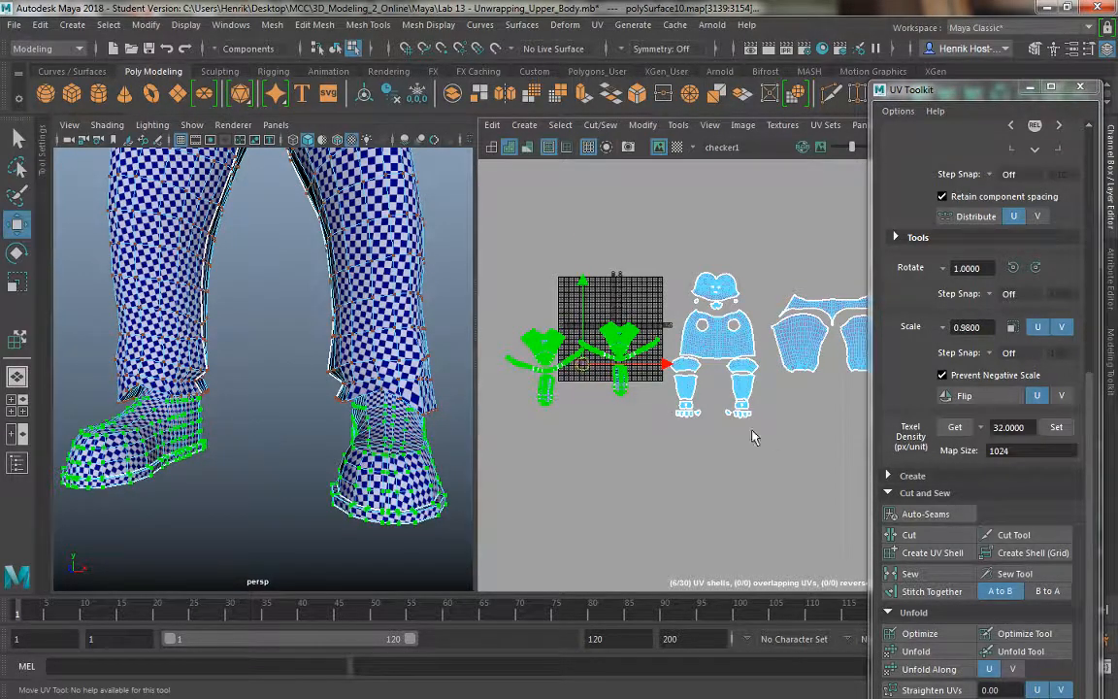
Step: Move the shoe UV shells out of the grid to the empty area directly below the trouser shells
left_click_drag(583, 364, 850, 431)
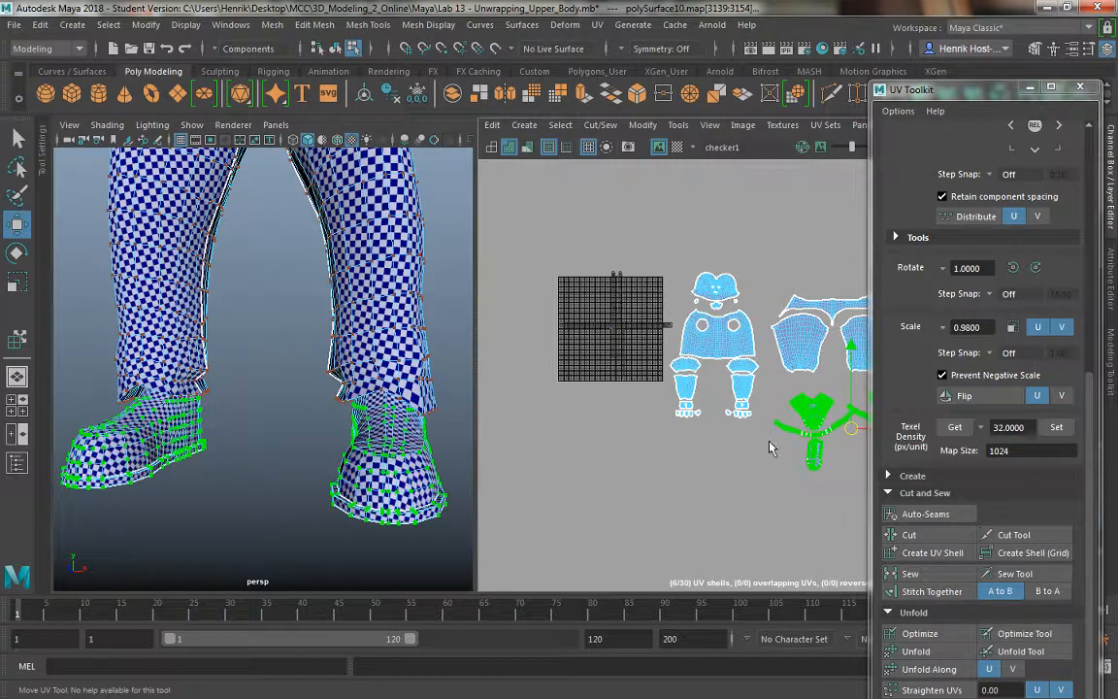
middle_click_drag(666, 476, 508, 473, "alt")
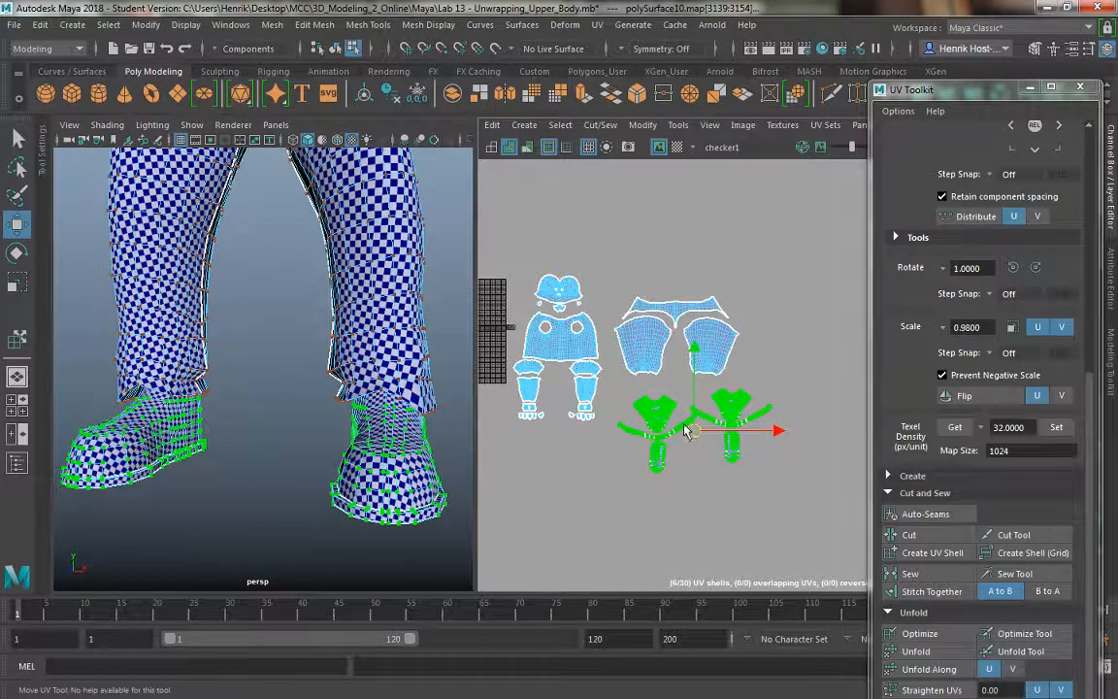
left_click_drag(695, 430, 673, 422)
key("r")
key("w")
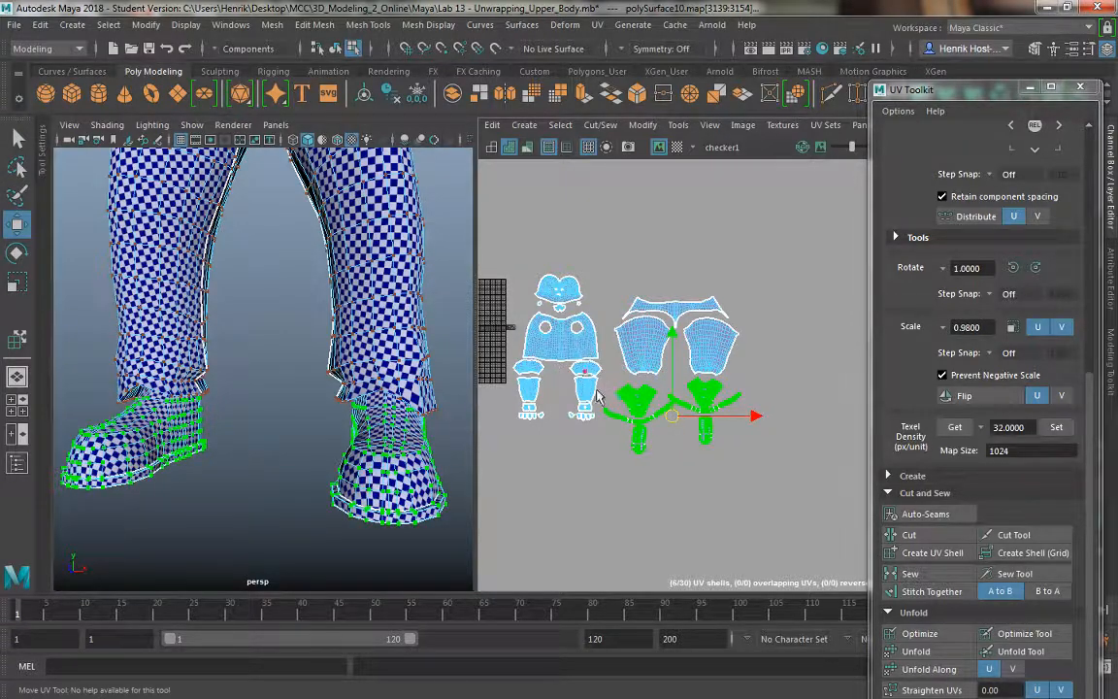
Step: Scale the shoe UV shells down slightly to match the trouser checker size, and check the pattern at the trouser hem
left_click_drag(261, 418, 462, 386, "alt")
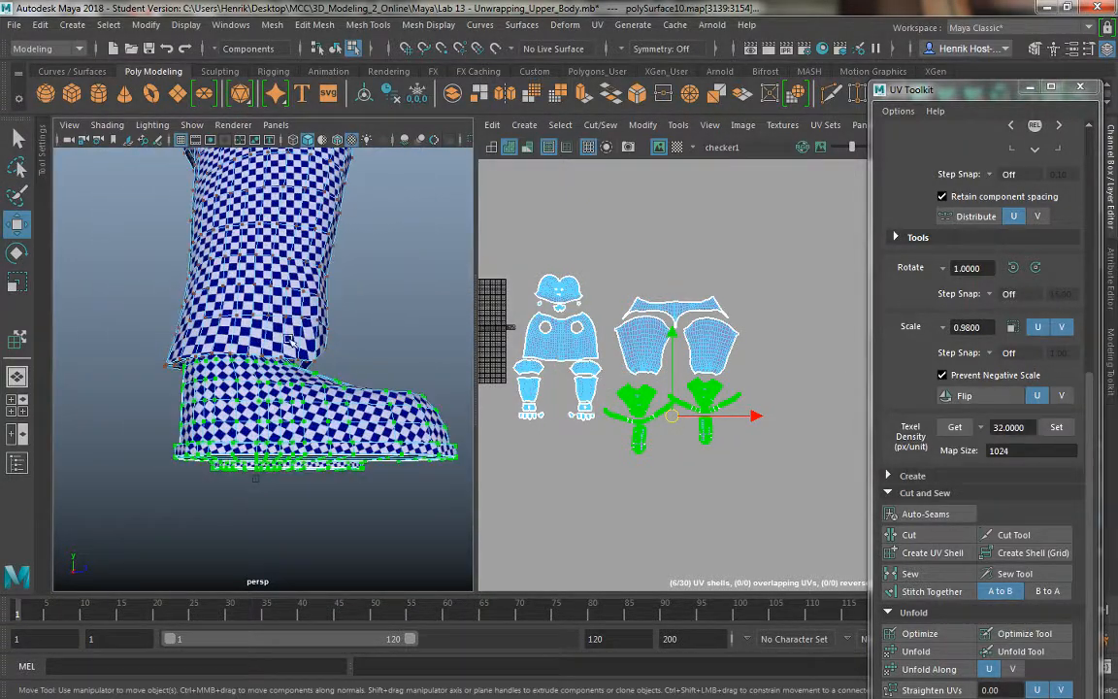
left_click_drag(254, 385, 348, 404, "alt")
key("r")
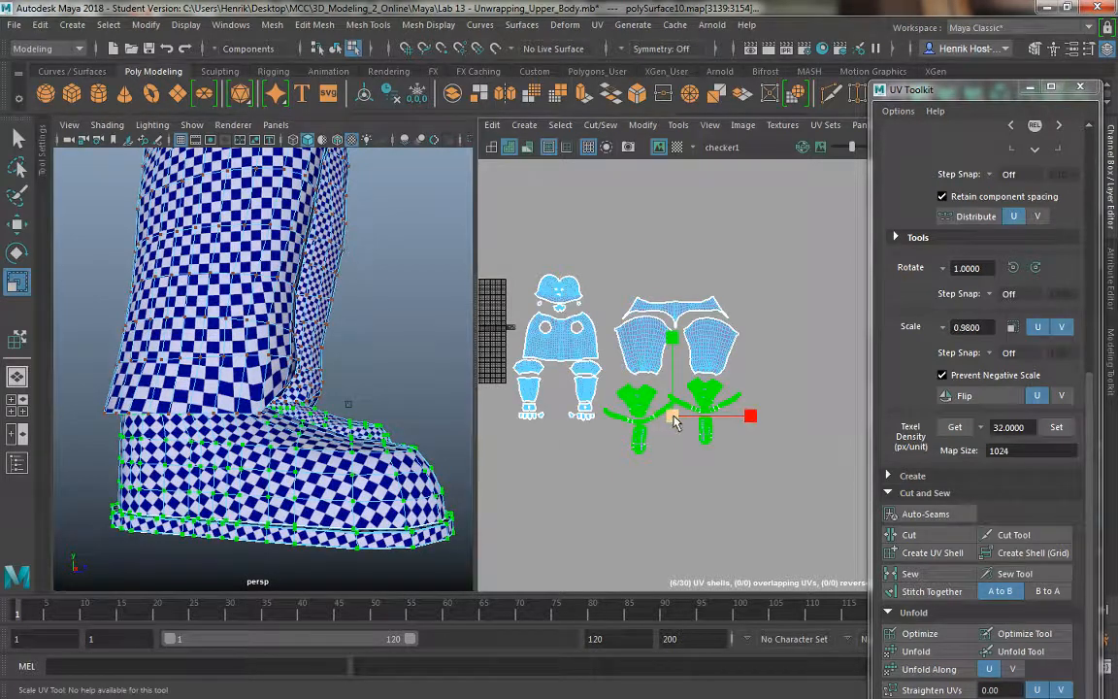
left_click_drag(669, 419, 657, 417)
left_click_drag(206, 438, 228, 427, "alt")
right_click_drag(228, 442, 282, 463, "alt")
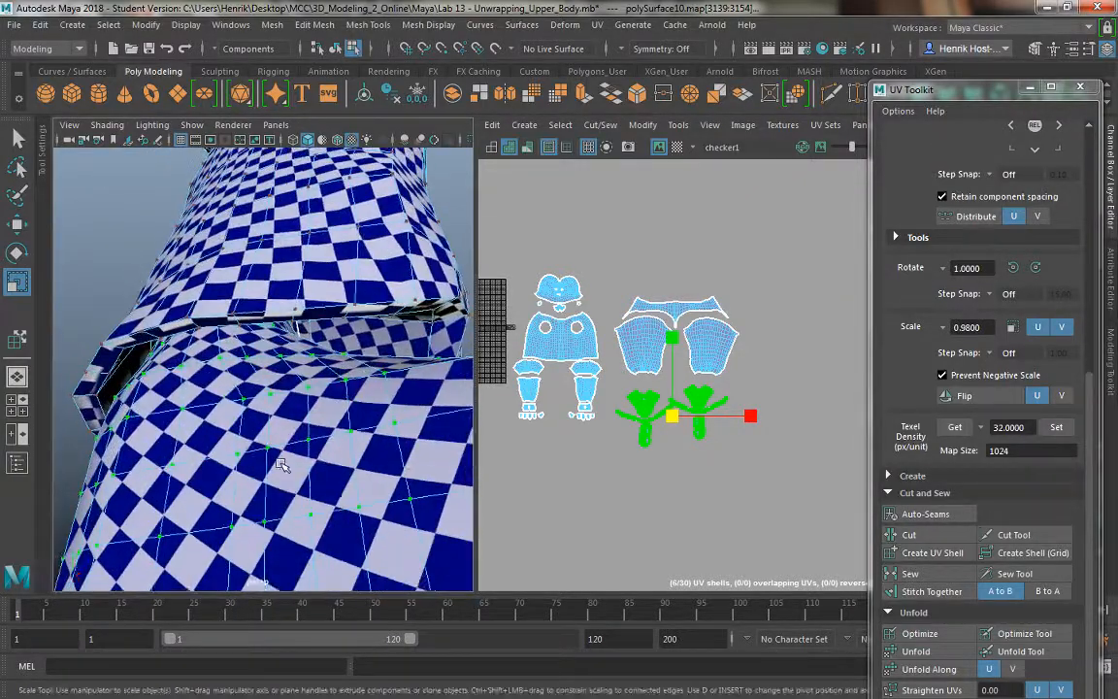
left_click_drag(282, 464, 117, 365, "alt")
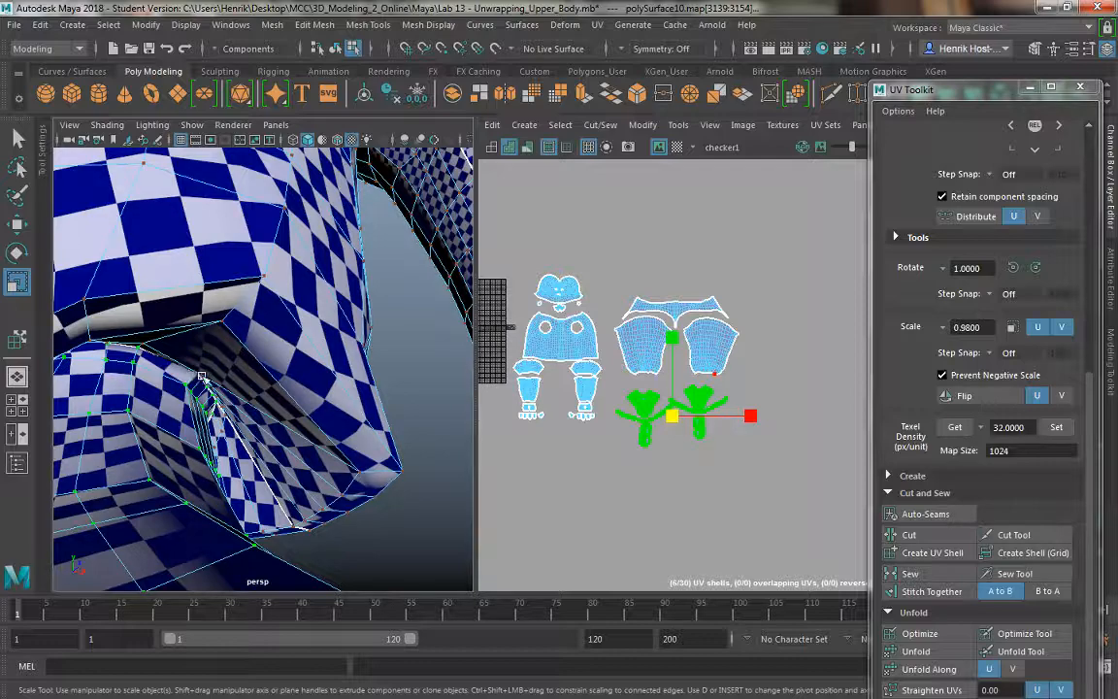
Step: Return the character to object mode and deselect it to show the plain checker texture
key("a")
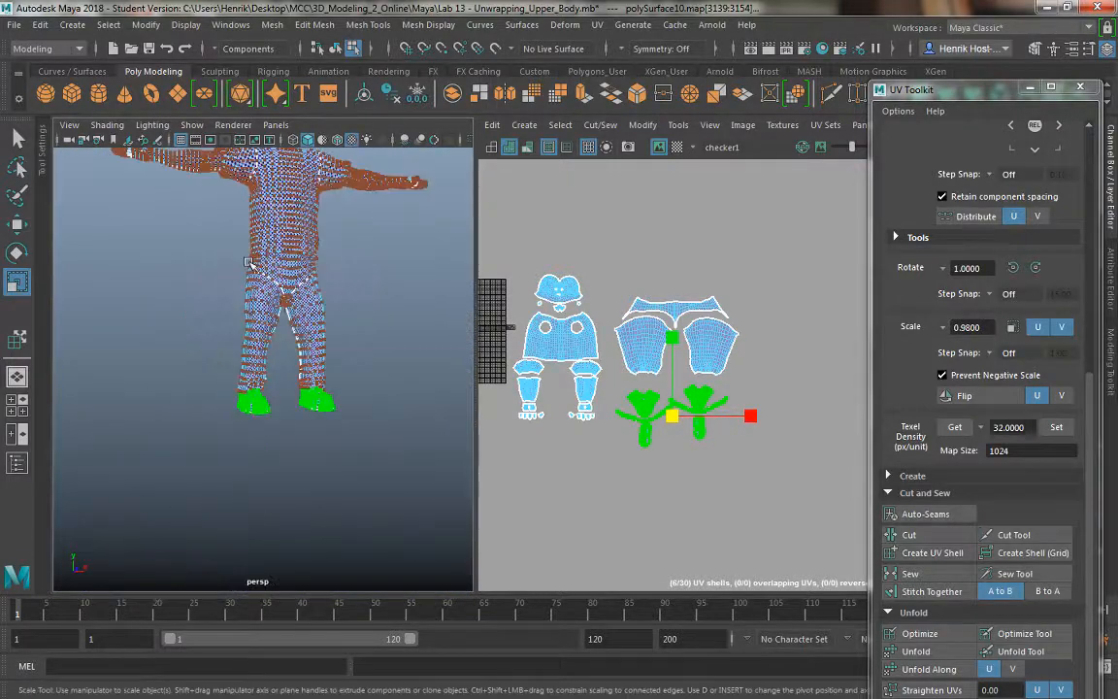
right_click_drag(259, 242, 335, 194)
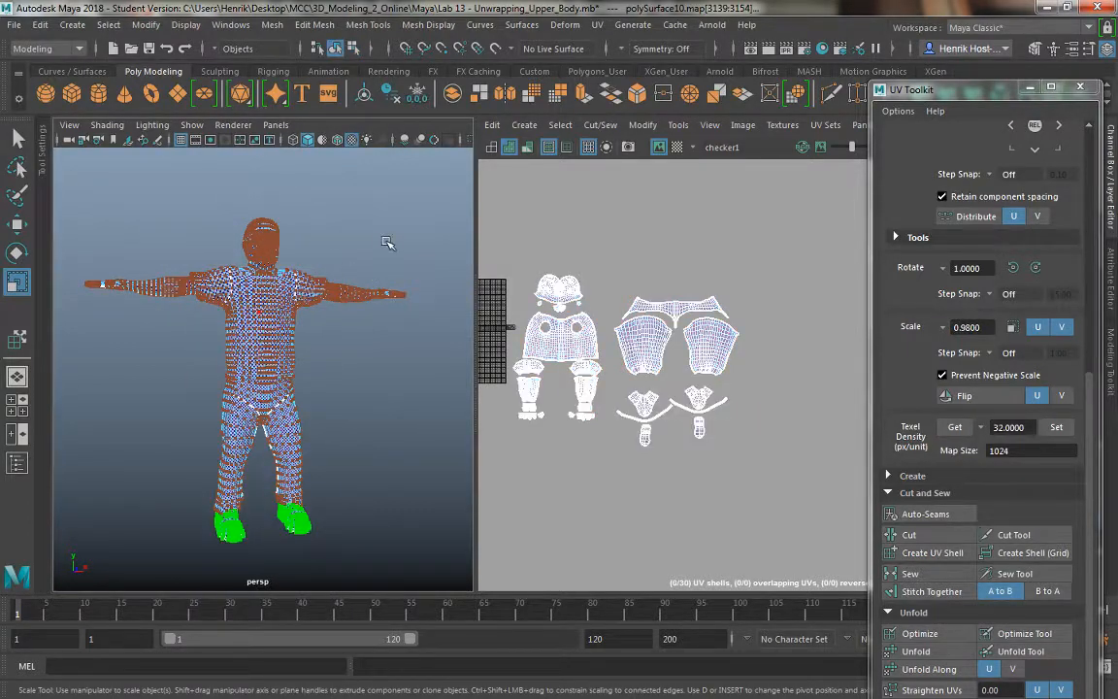
left_click(386, 242)
Step: Examine the checker pattern's size and distortion across the torso, sleeves, arms, head and trousers from several sides
left_click_drag(386, 369, 194, 317, "alt")
scroll(208, 312, "up", 4)
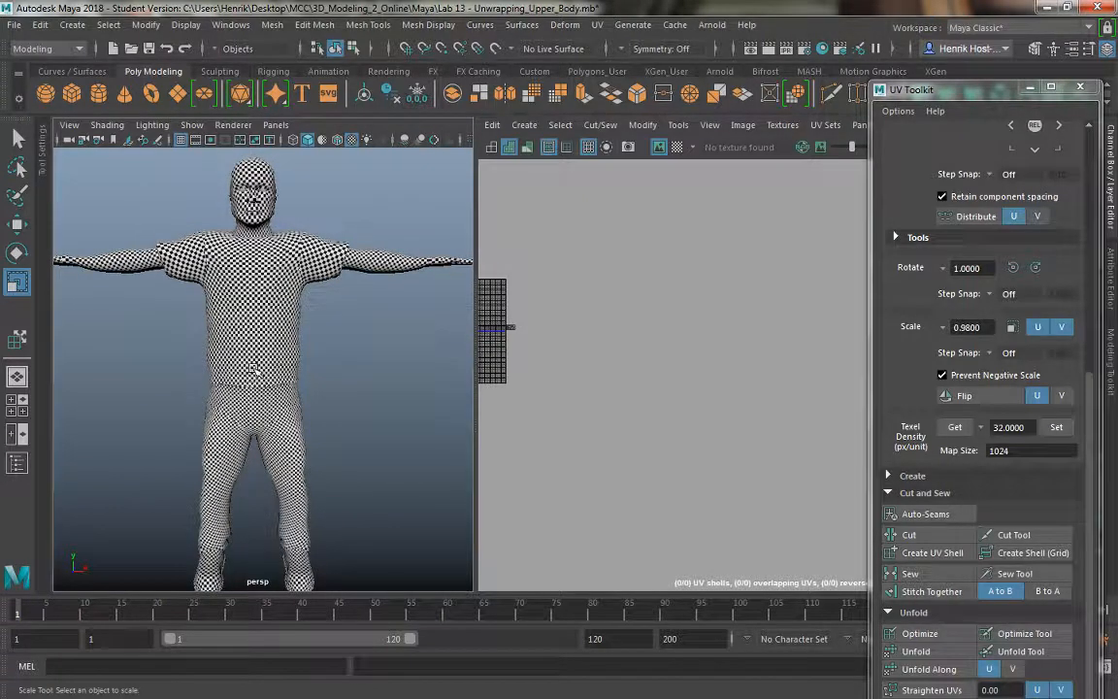
left_click_drag(225, 282, 383, 240, "alt")
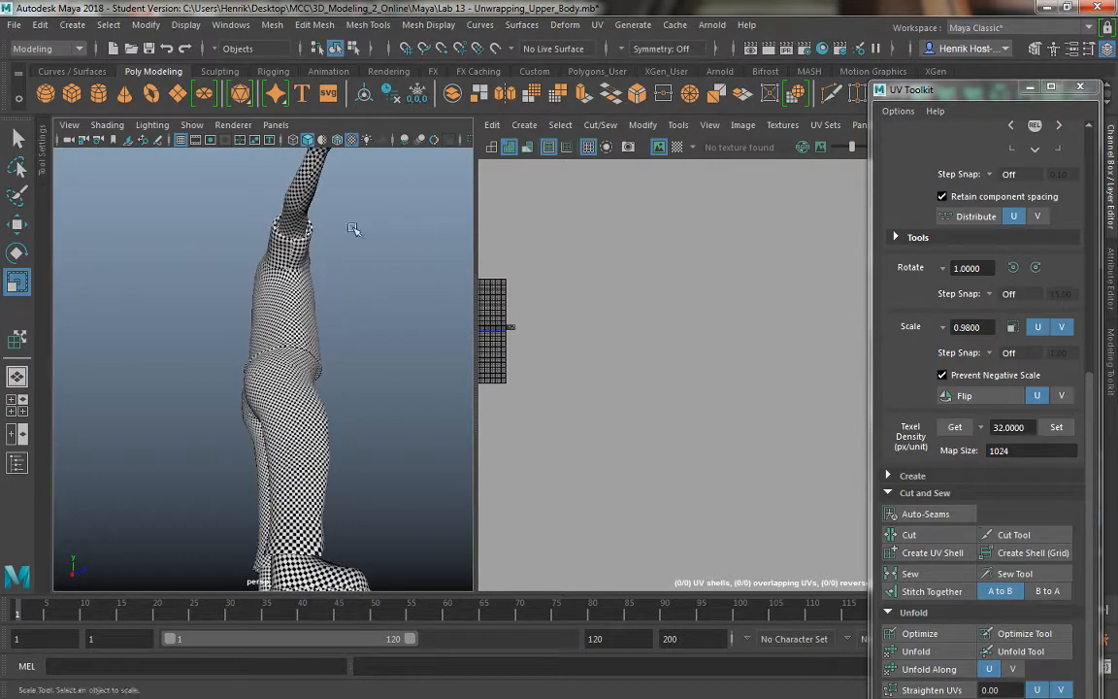
scroll(357, 232, "up", 5)
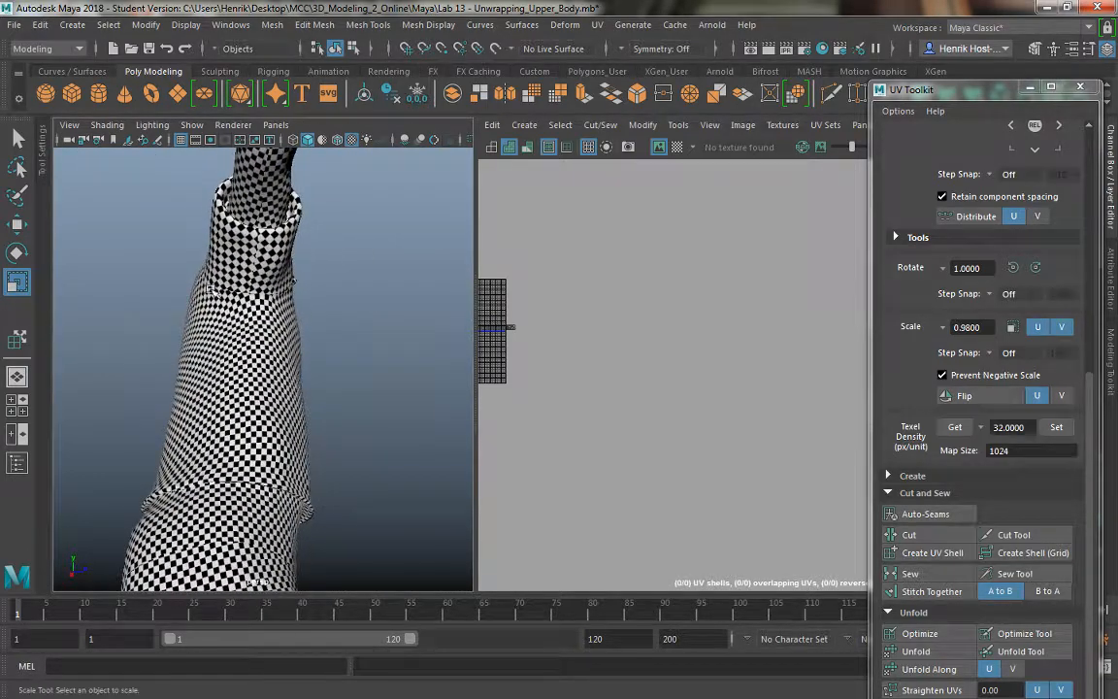
left_click_drag(207, 288, 275, 398, "alt")
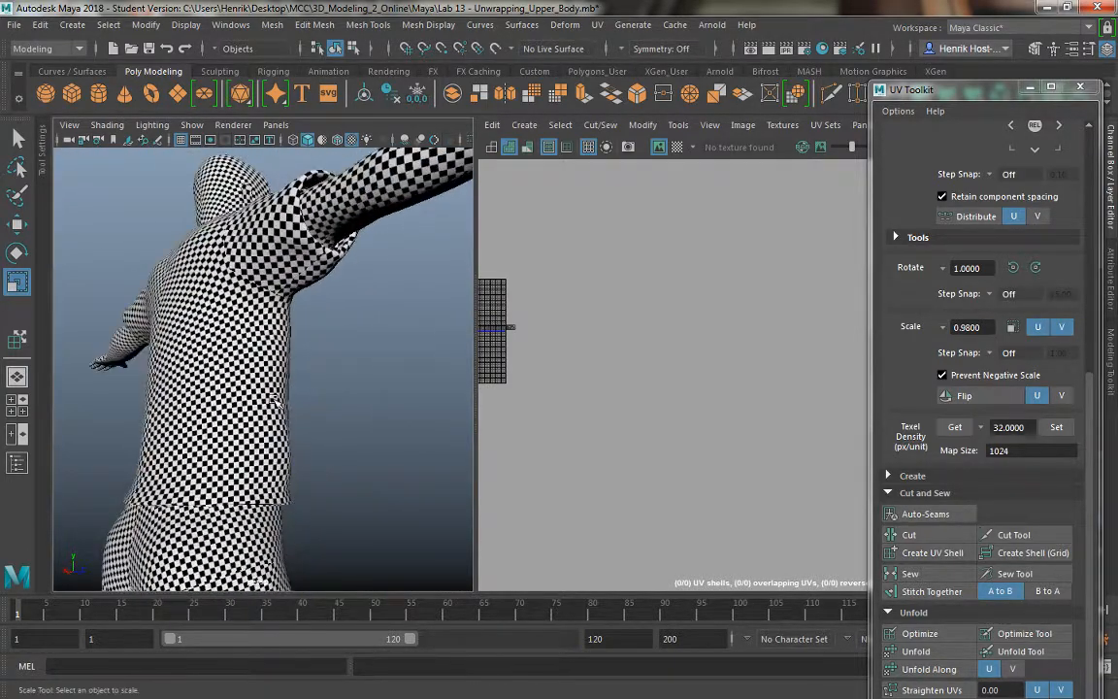
left_click_drag(294, 317, 193, 339, "alt")
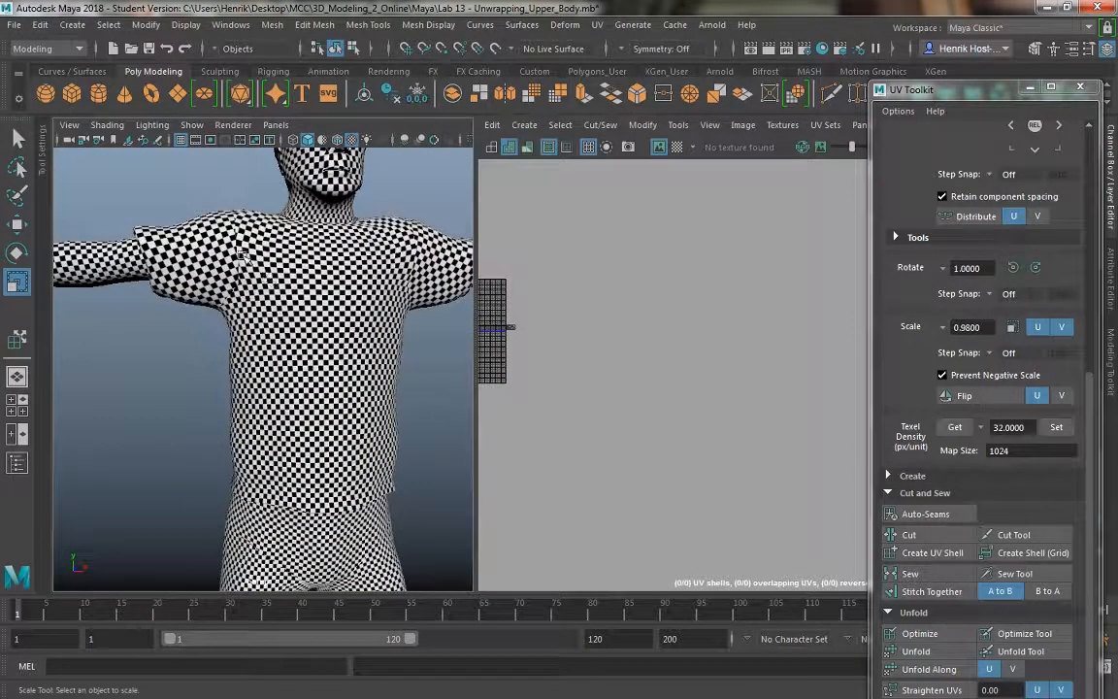
left_click_drag(244, 236, 235, 279, "alt")
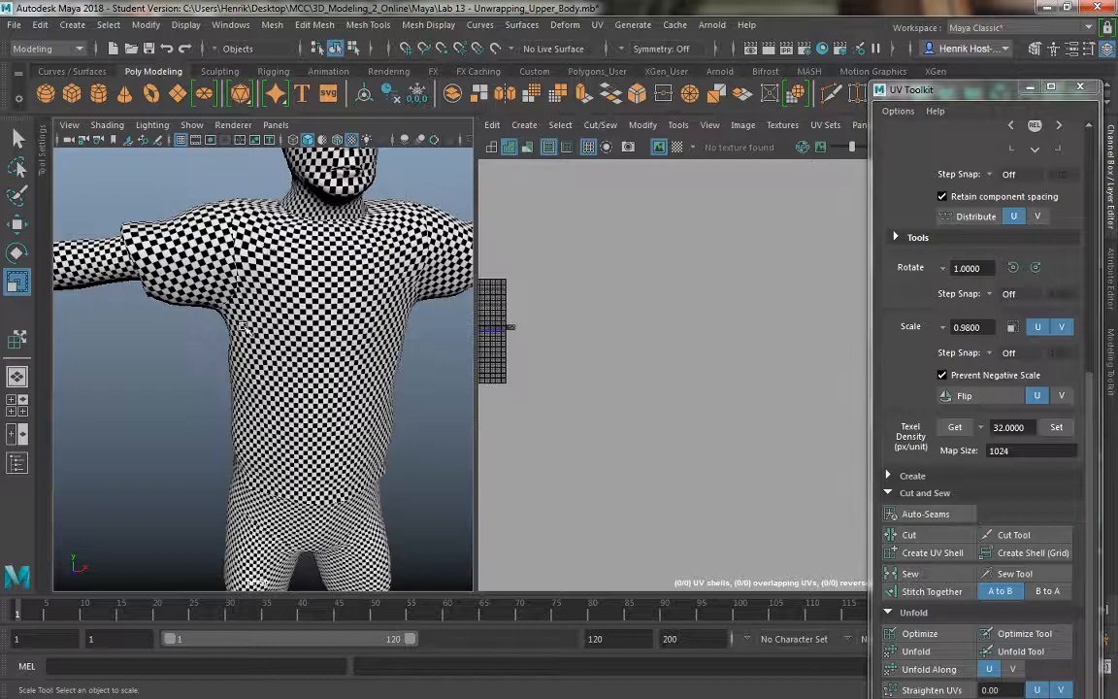
right_click_drag(245, 330, 197, 235, "alt")
left_click_drag(197, 234, 337, 319, "alt")
right_click_drag(336, 319, 302, 347, "alt")
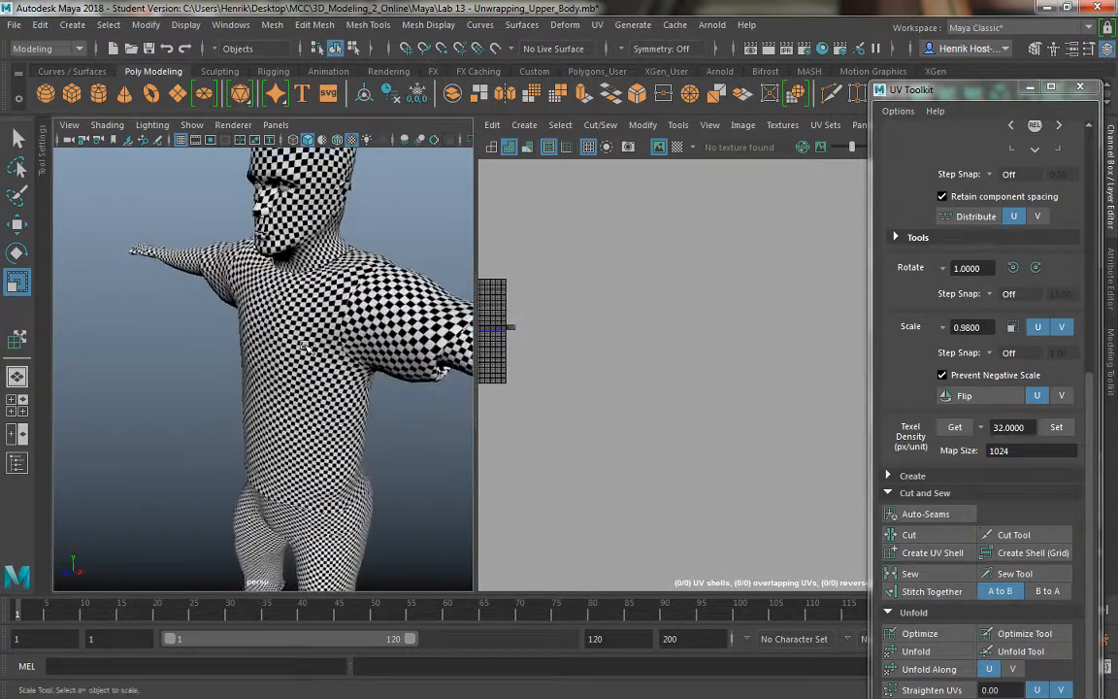
left_click_drag(302, 346, 338, 340, "alt")
middle_click_drag(228, 218, 213, 301, "alt")
right_click_drag(214, 301, 231, 303, "alt")
left_click_drag(231, 303, 279, 251, "alt")
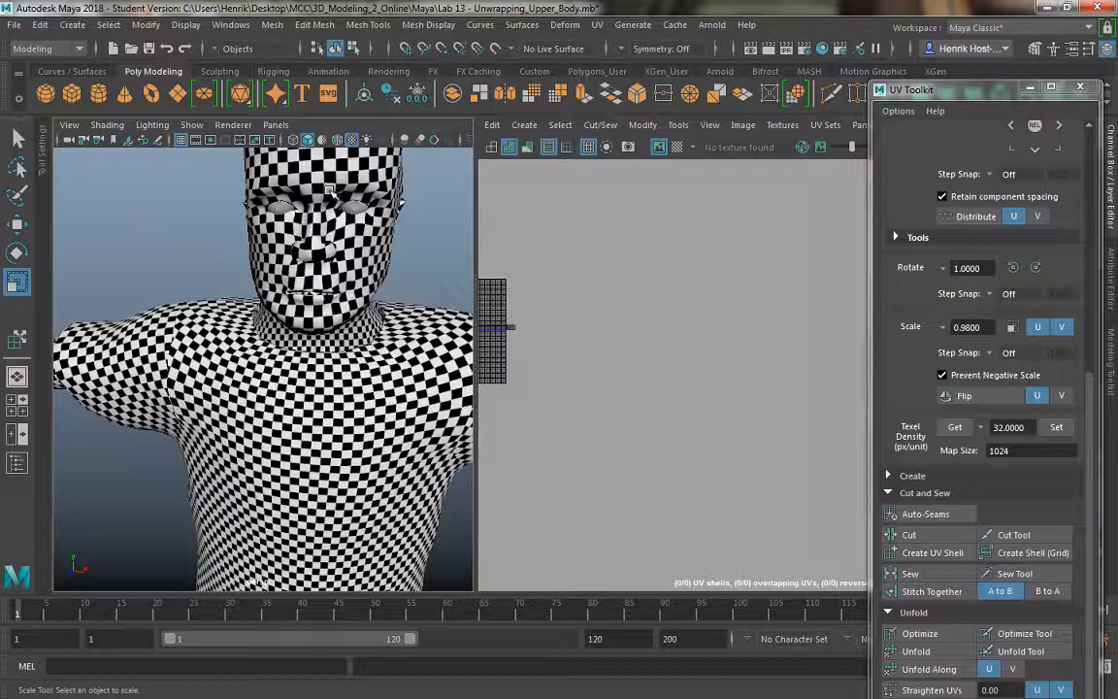
key("f")
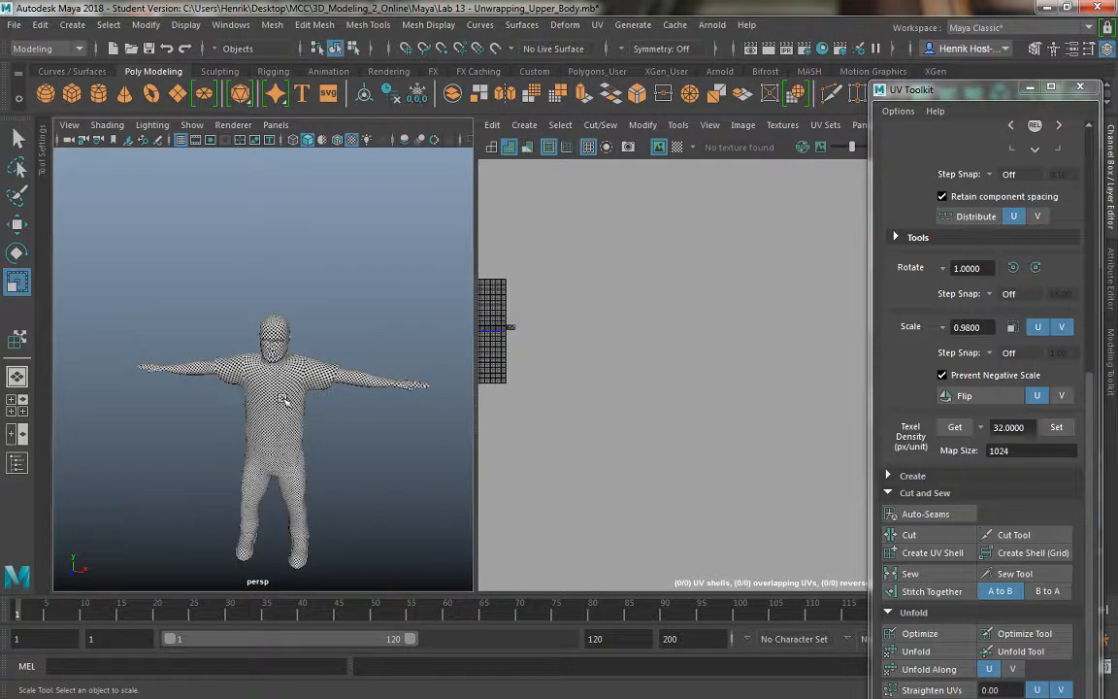
Step: Select the whole character mesh to show its UV shells
left_click(283, 399)
scroll(611, 194, "down", 2)
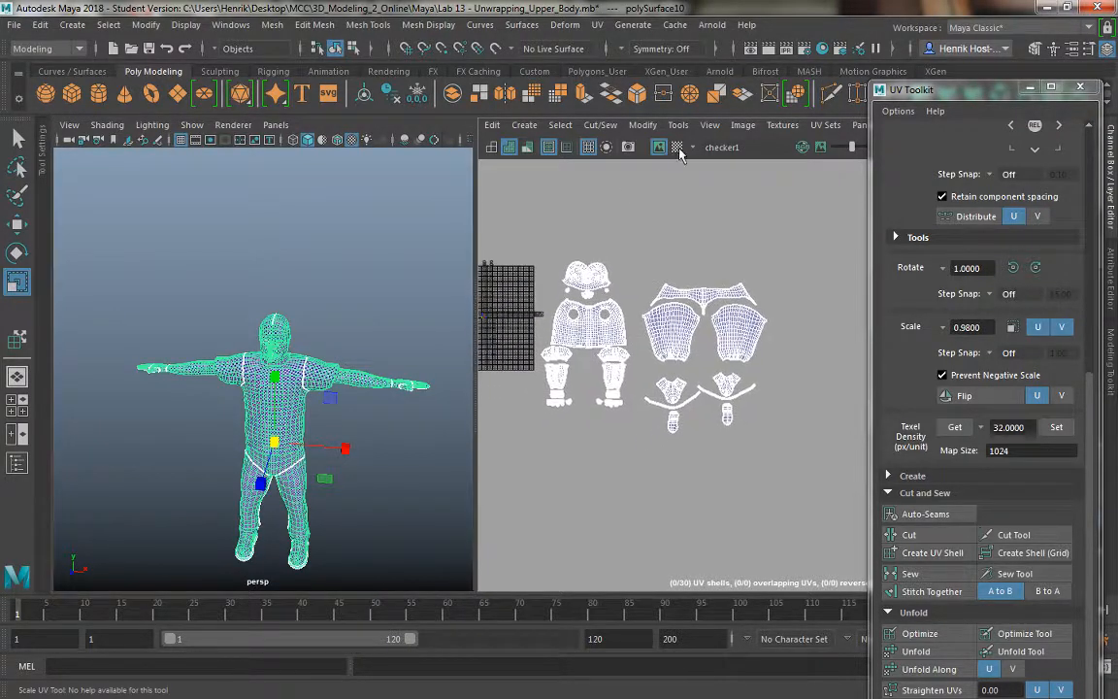
left_click(686, 128)
left_click(686, 128)
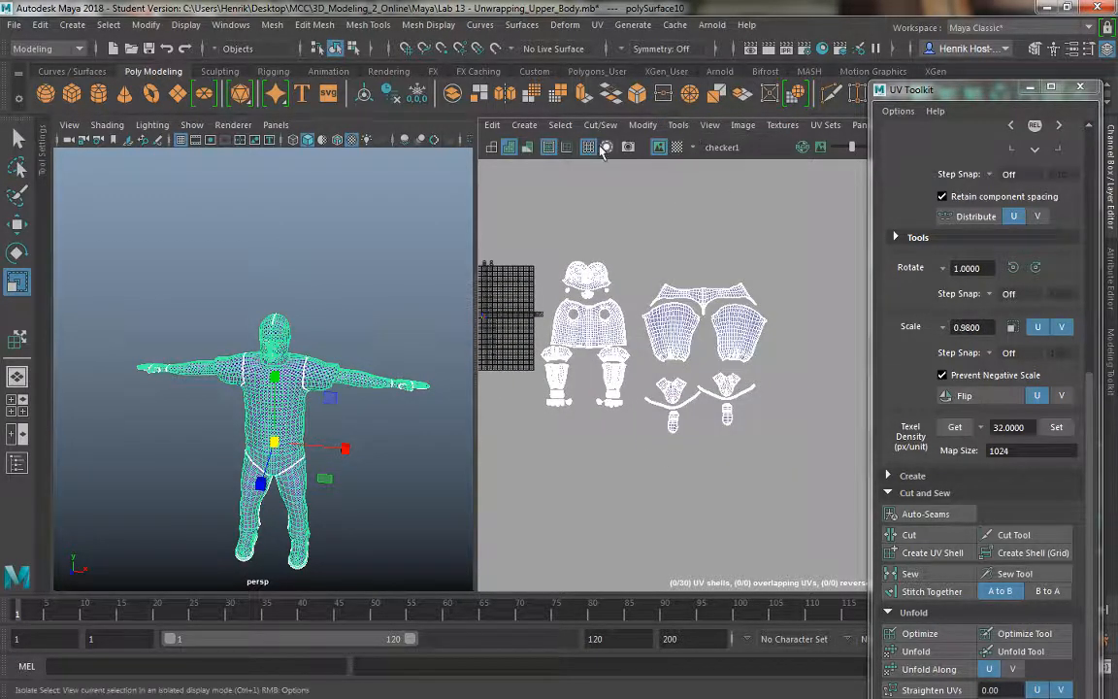
left_click(675, 128)
left_click(674, 129)
Step: Switch to UV selection and select all of the character's UV shells beside the grid
left_click(28, 141)
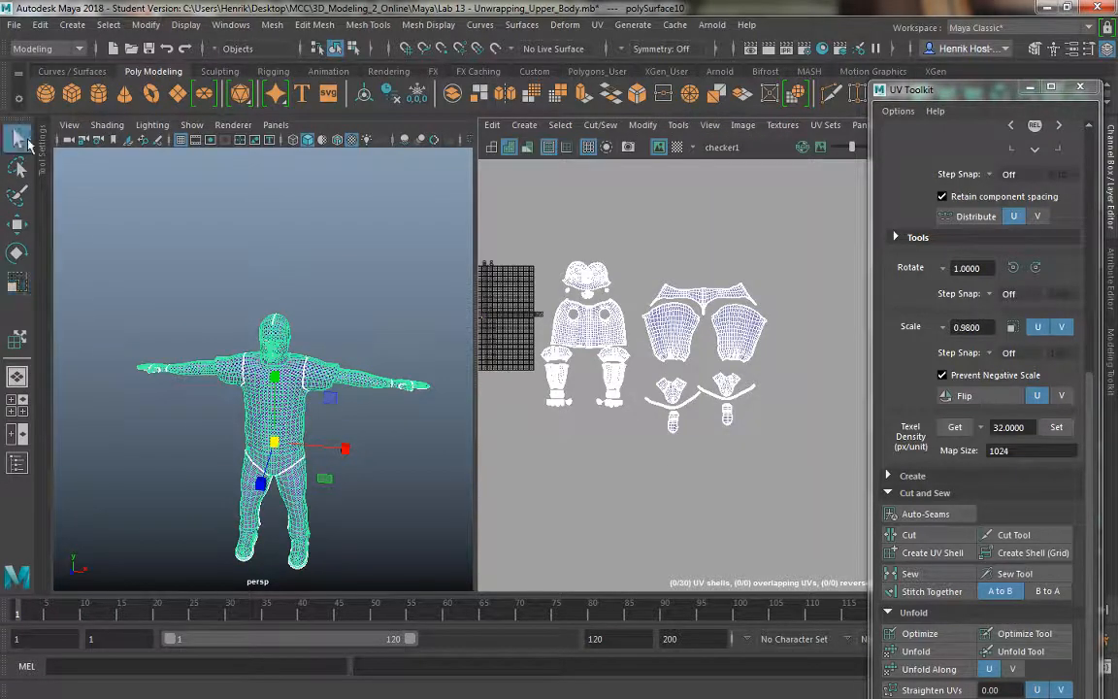
right_click_drag(556, 317, 604, 316)
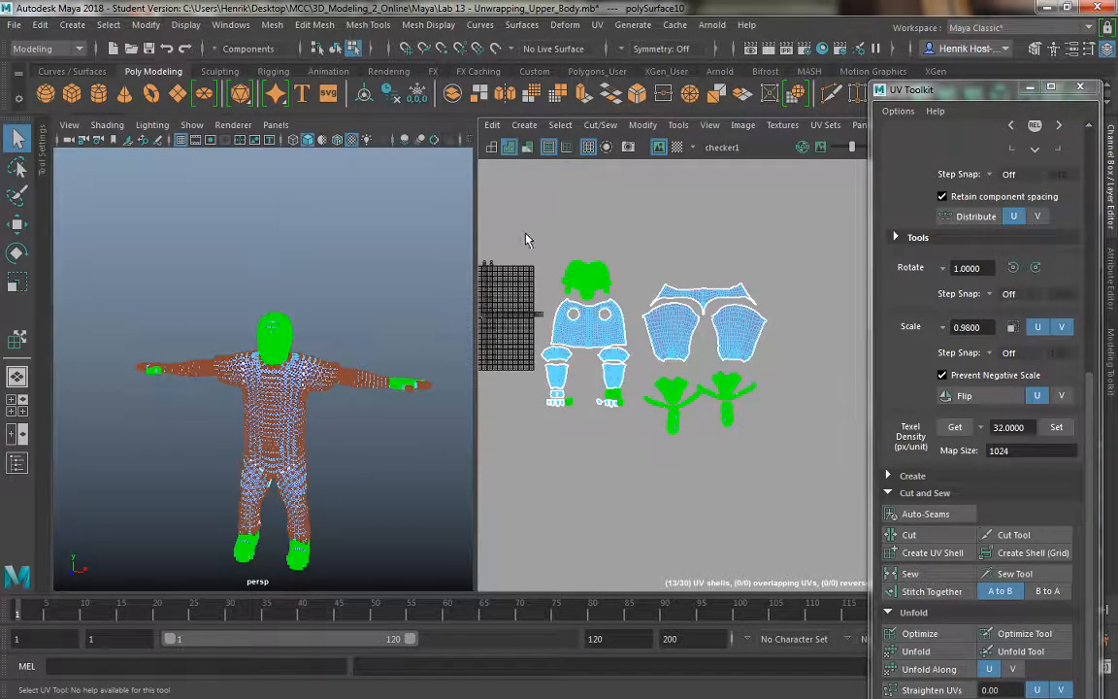
left_click_drag(512, 238, 801, 490)
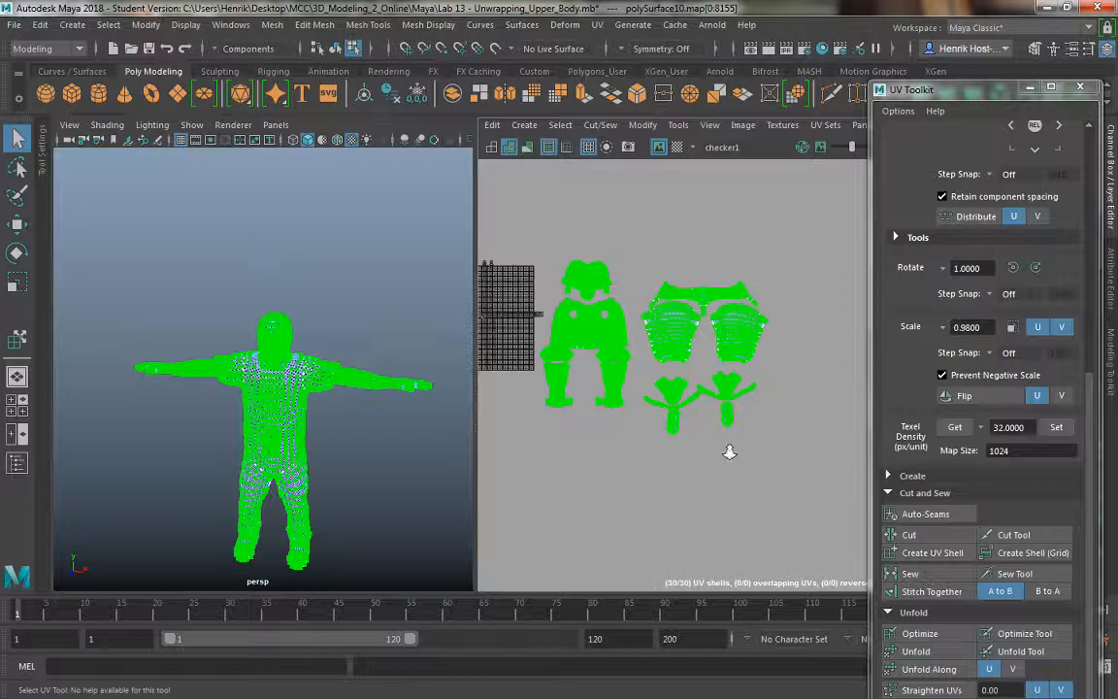
right_click_drag(730, 452, 715, 428, "alt")
middle_click_drag(724, 477, 762, 483, "alt")
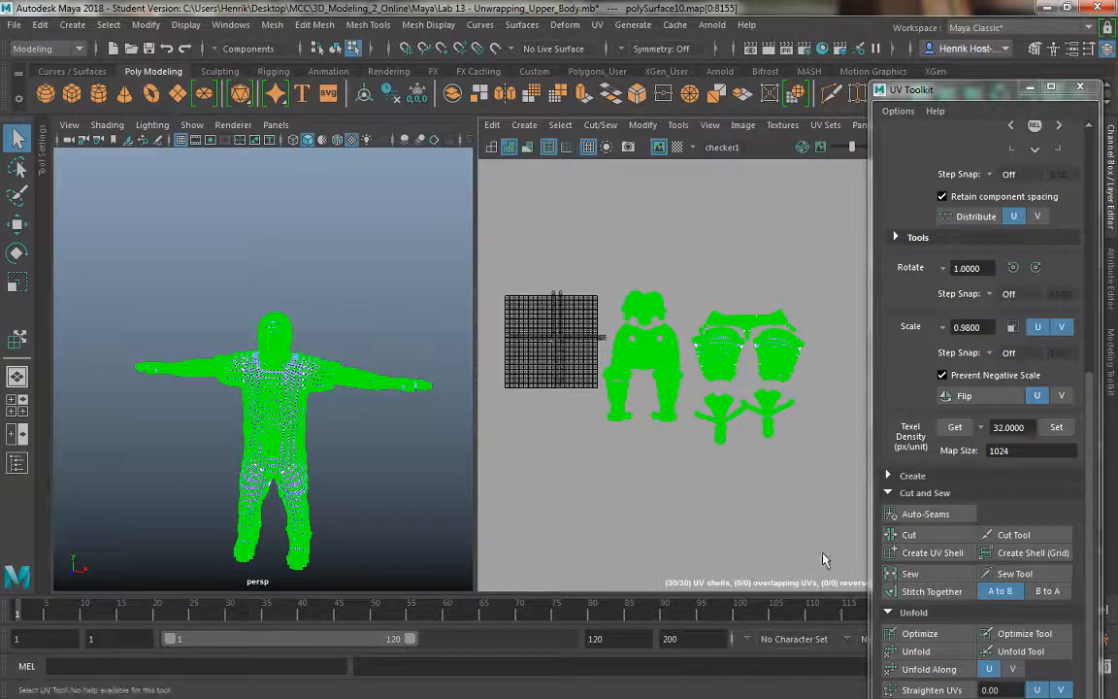
Step: Run the Layout command on the selected UV shells to pack them into the 0 to 1 grid
left_click(641, 125)
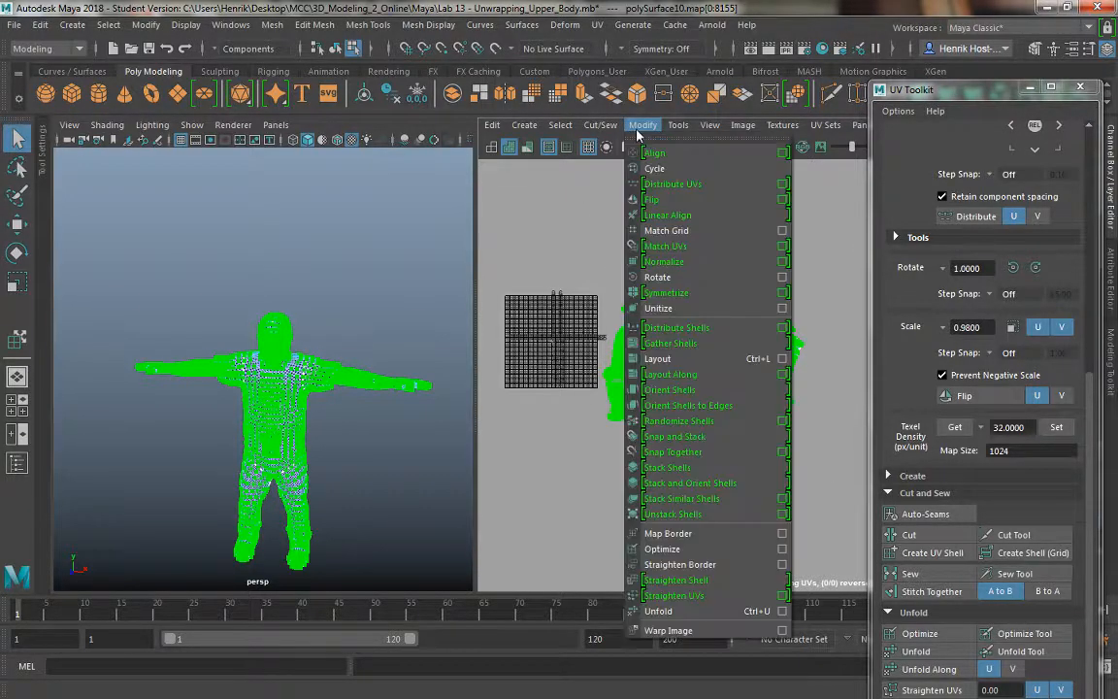
left_click(707, 361)
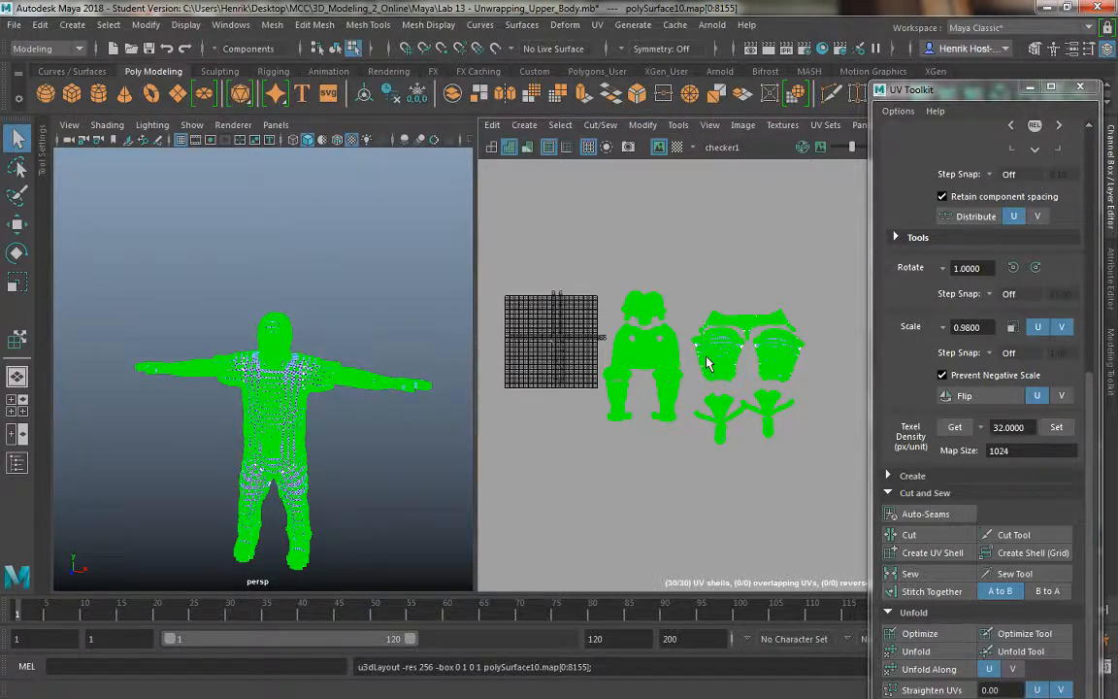
Step: Frame the packed UV shells and examine how they fit in the 0 to 1 grid over the checker image
key("f")
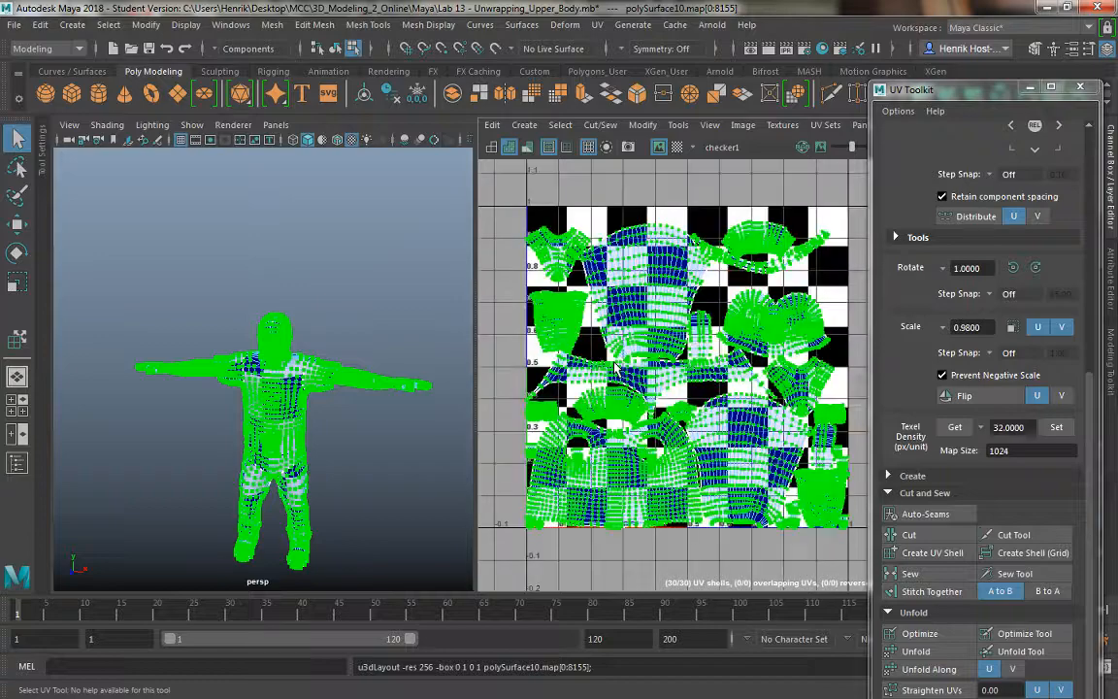
key("space")
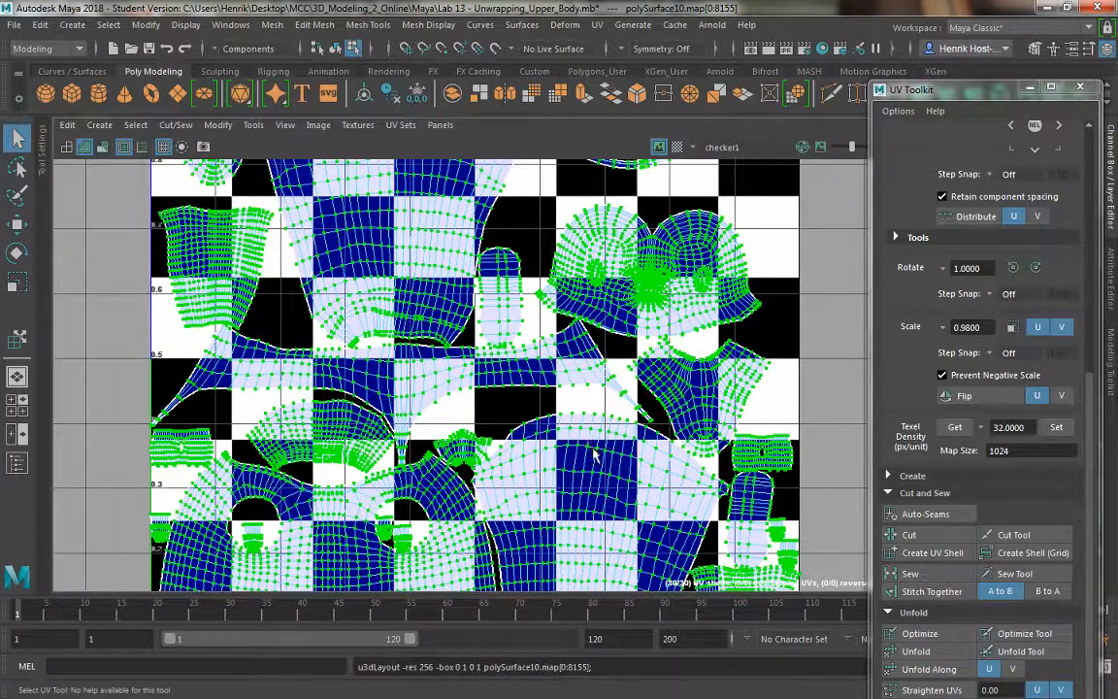
right_click_drag(595, 454, 561, 338, "alt")
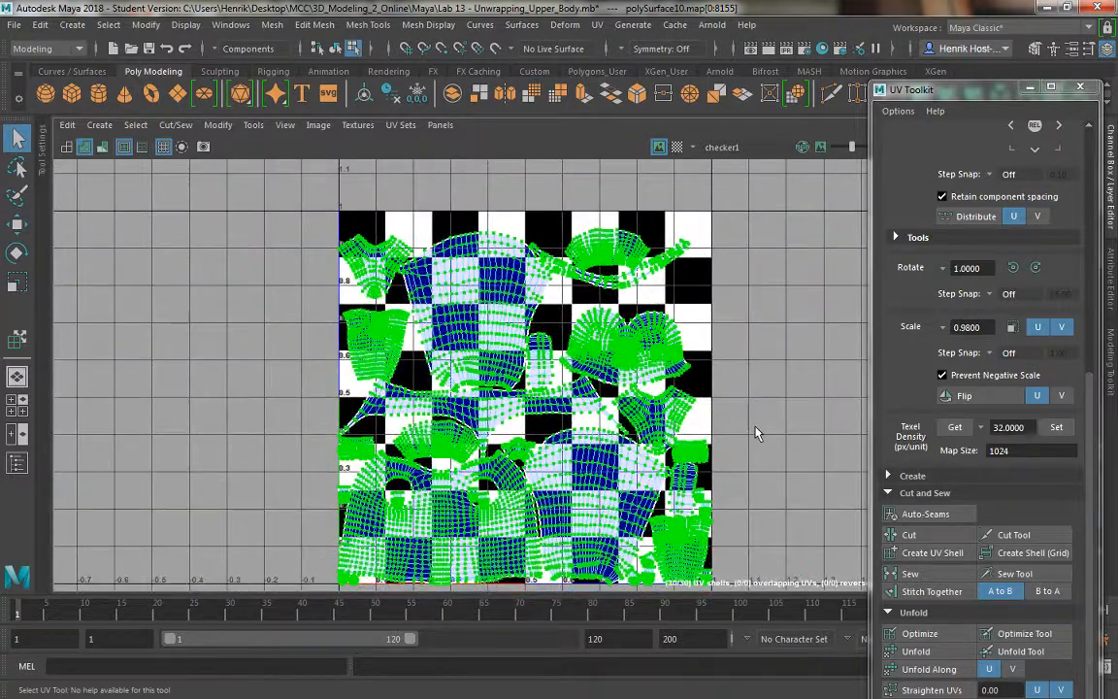
middle_click_drag(757, 434, 749, 407, "alt")
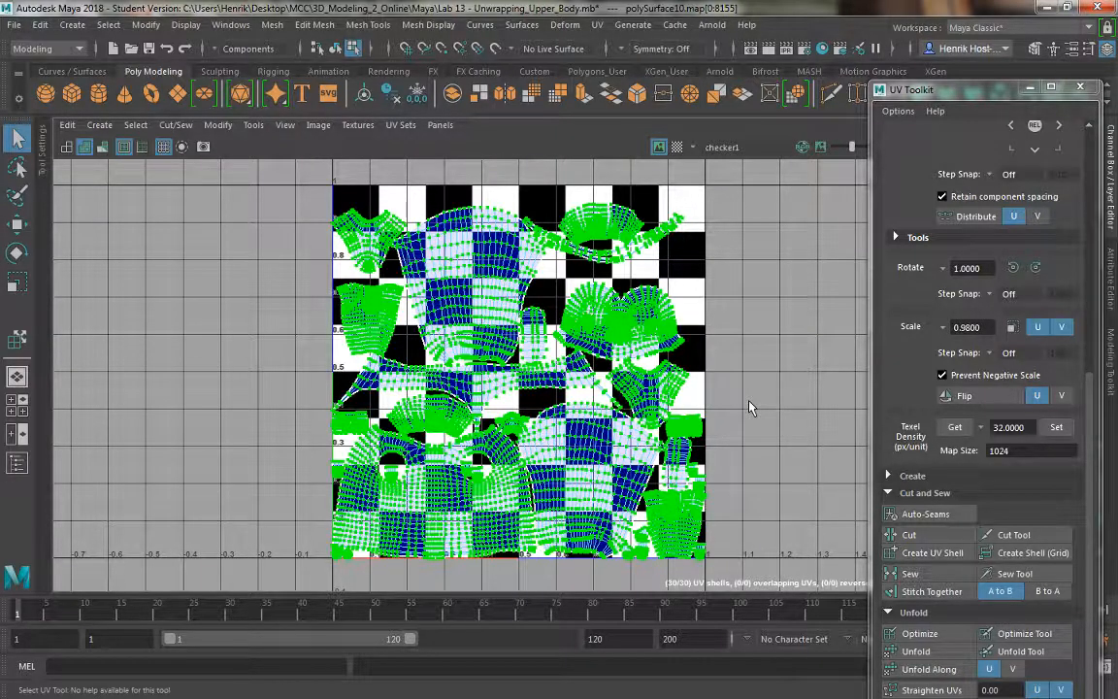
right_click_drag(774, 467, 472, 417, "alt")
middle_click_drag(471, 418, 252, 312, "alt")
Step: Scale all the selected UV shells up uniformly, far beyond the 0 to 1 grid
key("r")
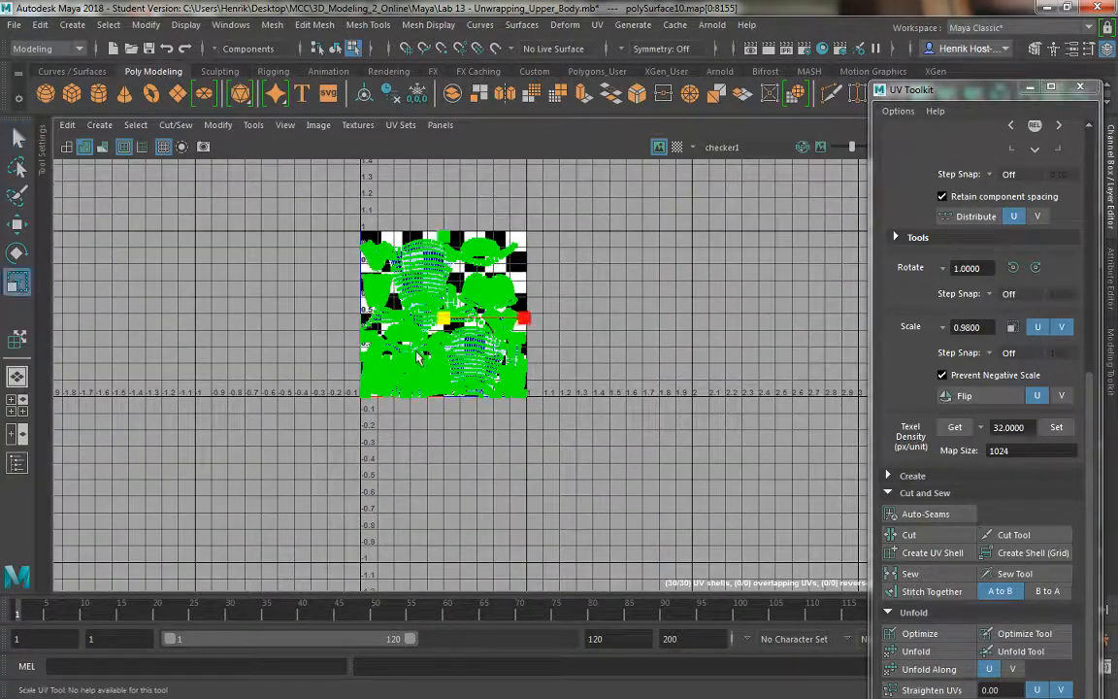
left_click_drag(443, 318, 793, 540)
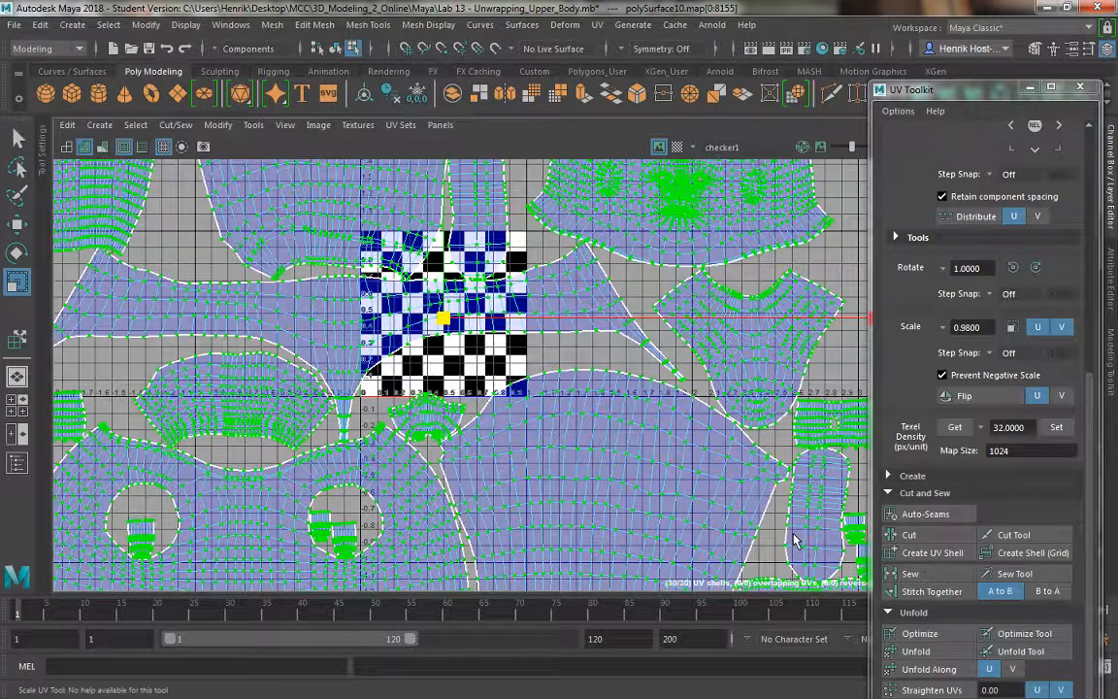
right_click_drag(579, 489, 154, 76, "alt")
middle_click_drag(516, 434, 480, 377, "alt")
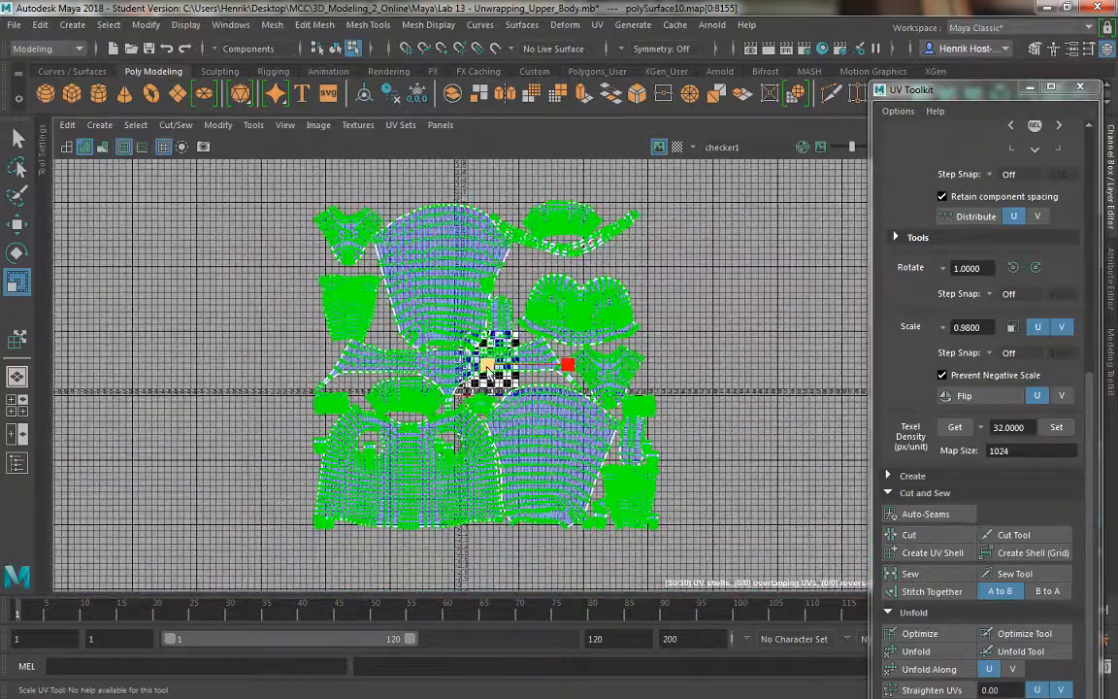
left_click_drag(523, 408, 532, 419)
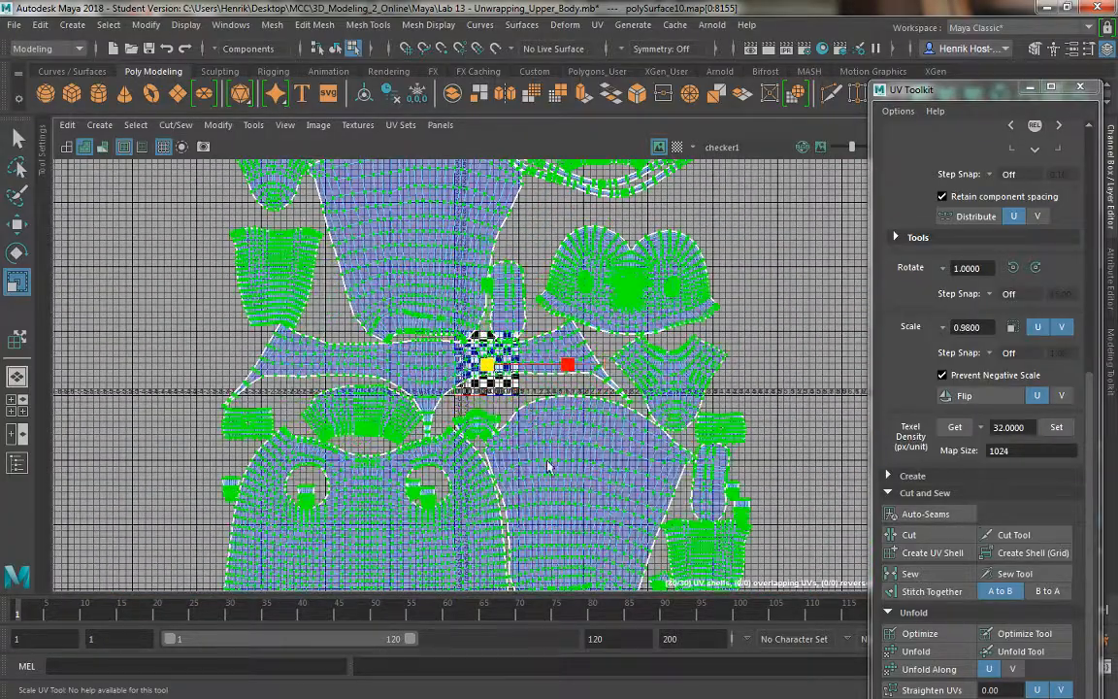
Step: Inspect the enlarged UV shells, the small shells inside the openings, and the checker pattern on the character
right_click_drag(540, 447, 529, 421, "alt")
middle_click_drag(527, 461, 530, 336, "alt")
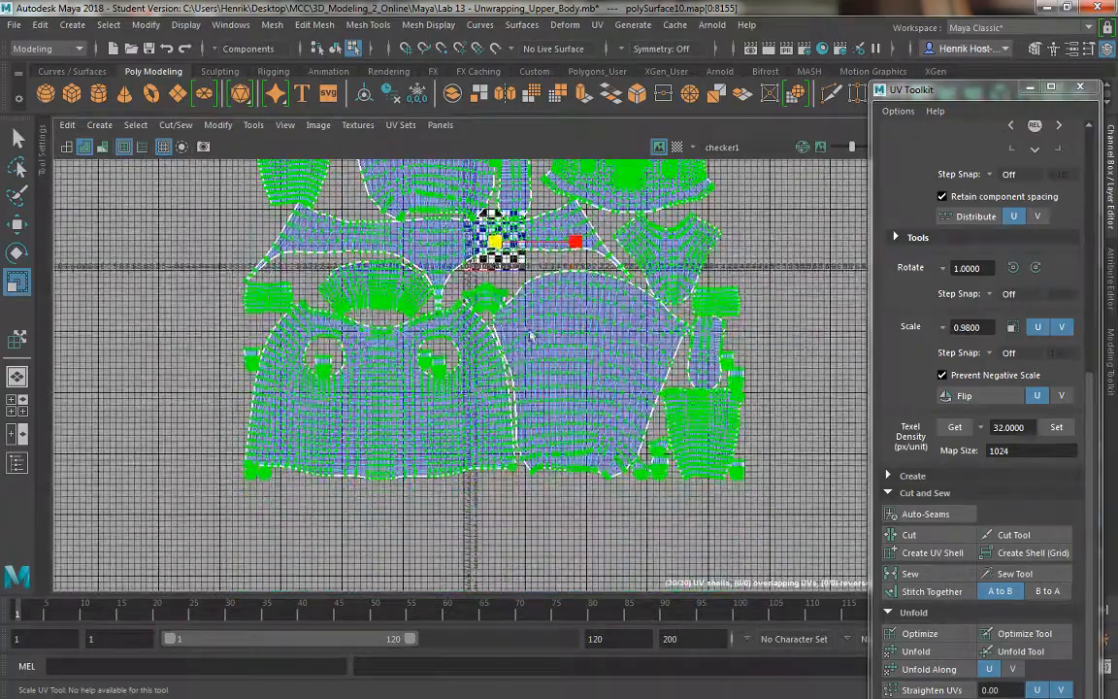
right_click_drag(390, 342, 661, 596, "alt")
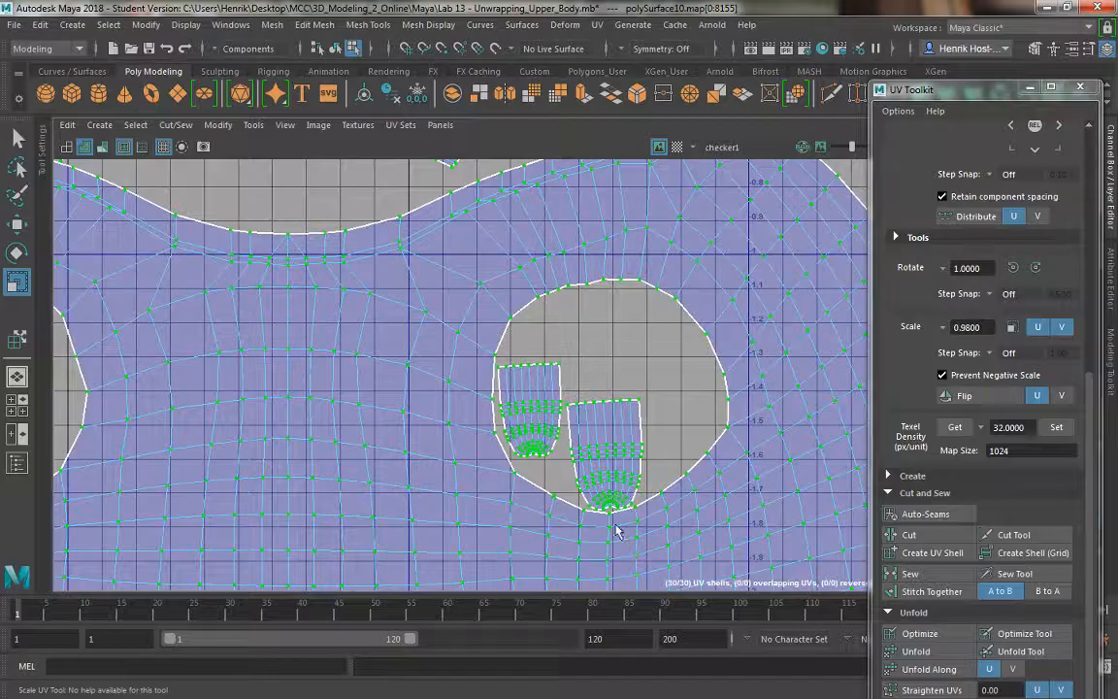
scroll(616, 531, "down", 10)
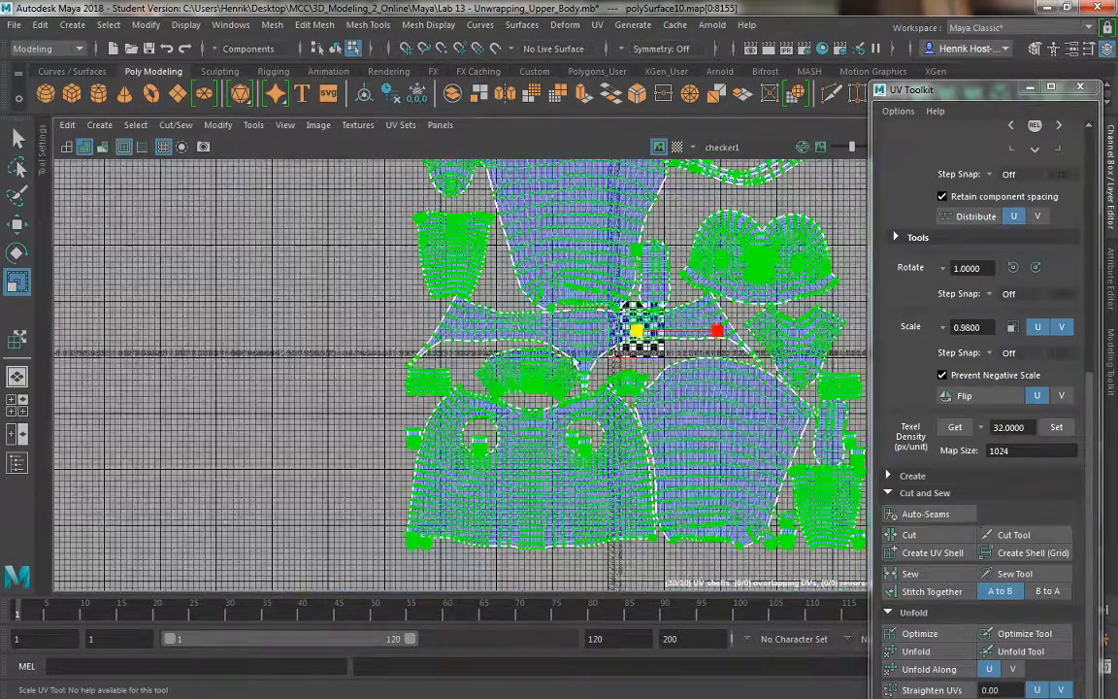
middle_click_drag(598, 369, 530, 408, "alt")
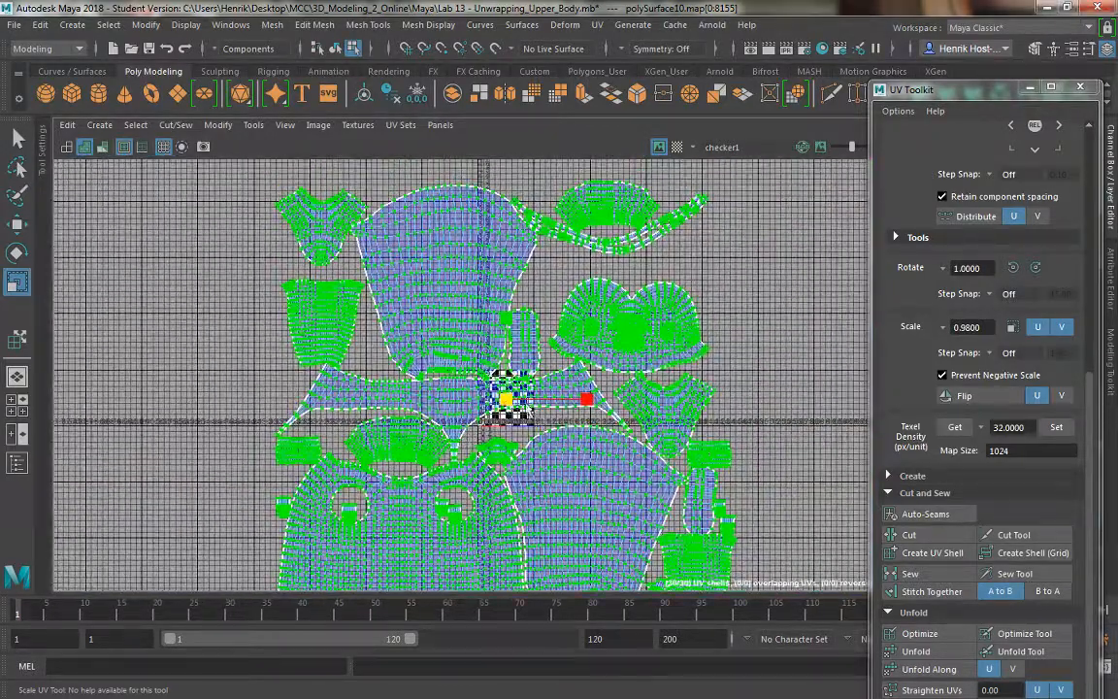
key("space")
key("space")
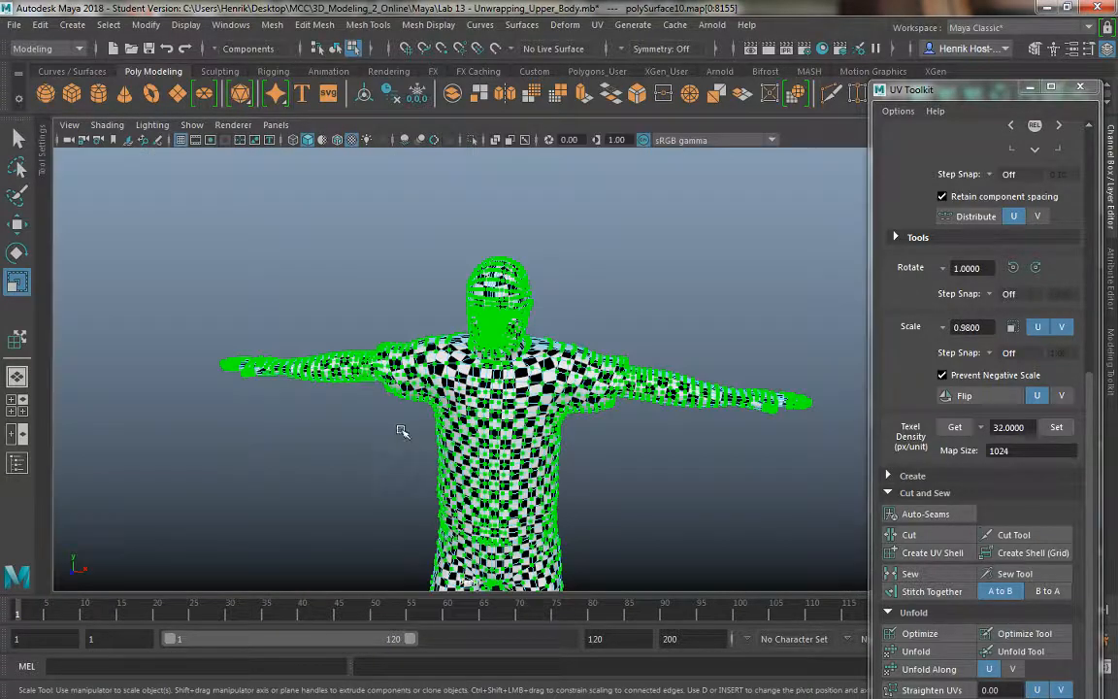
left_click_drag(388, 430, 576, 421, "alt")
key("space")
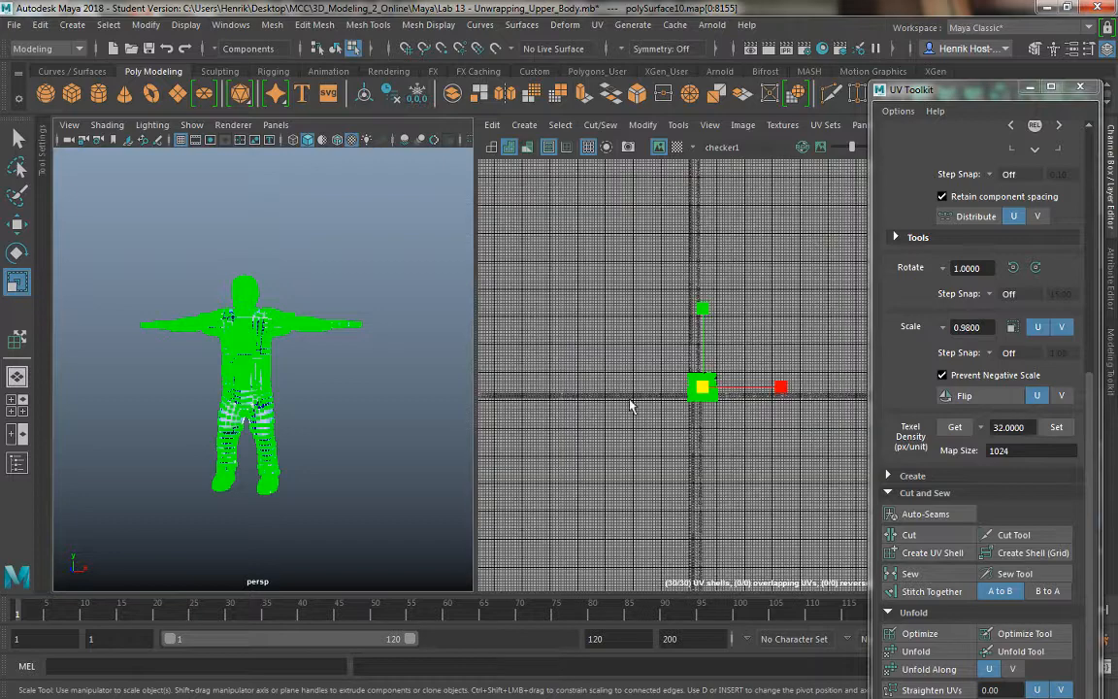
Step: Deselect the UV shells, hide the checker image and examine the spacing and unused gaps of the packed layout
left_click(572, 211)
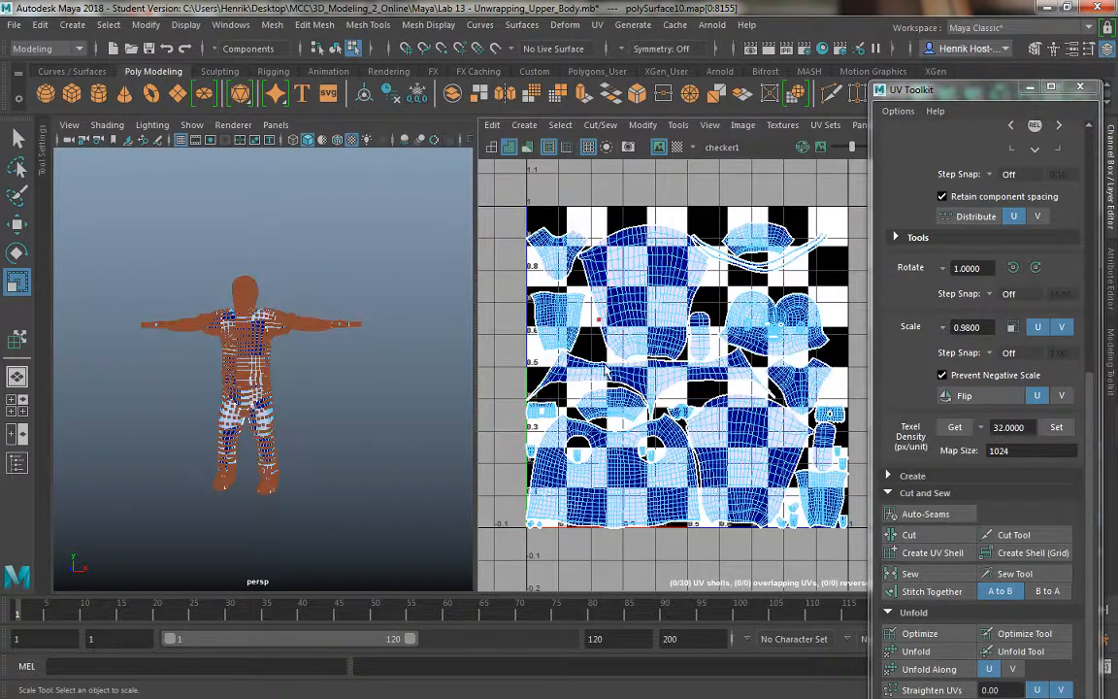
key("space")
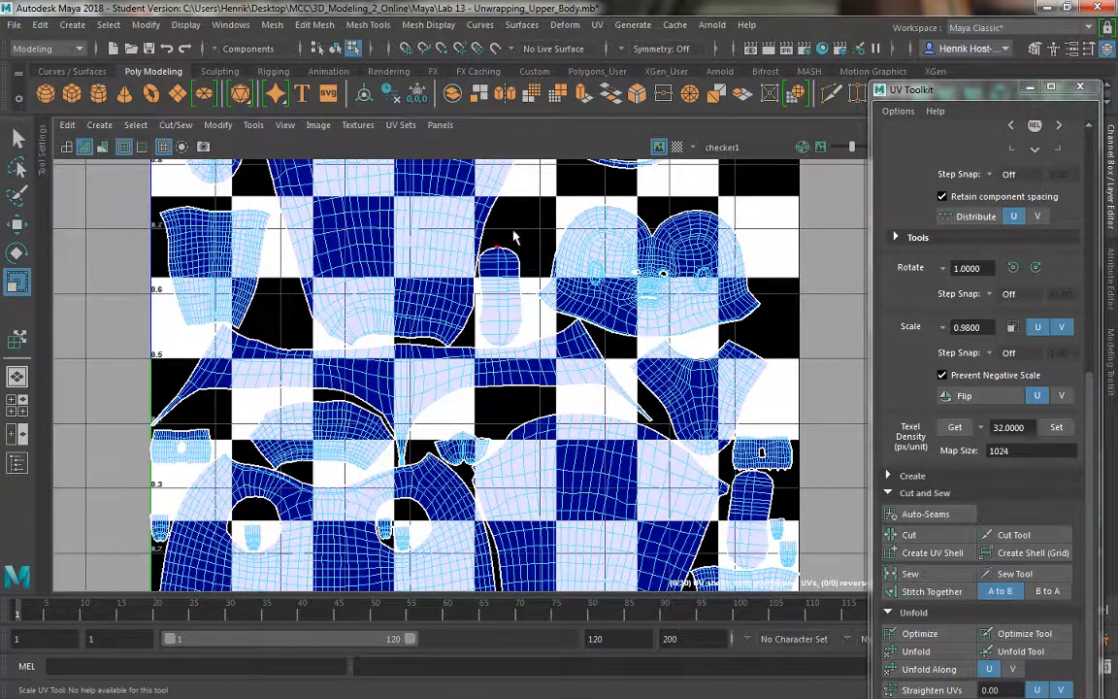
middle_click_drag(521, 230, 521, 229, "alt")
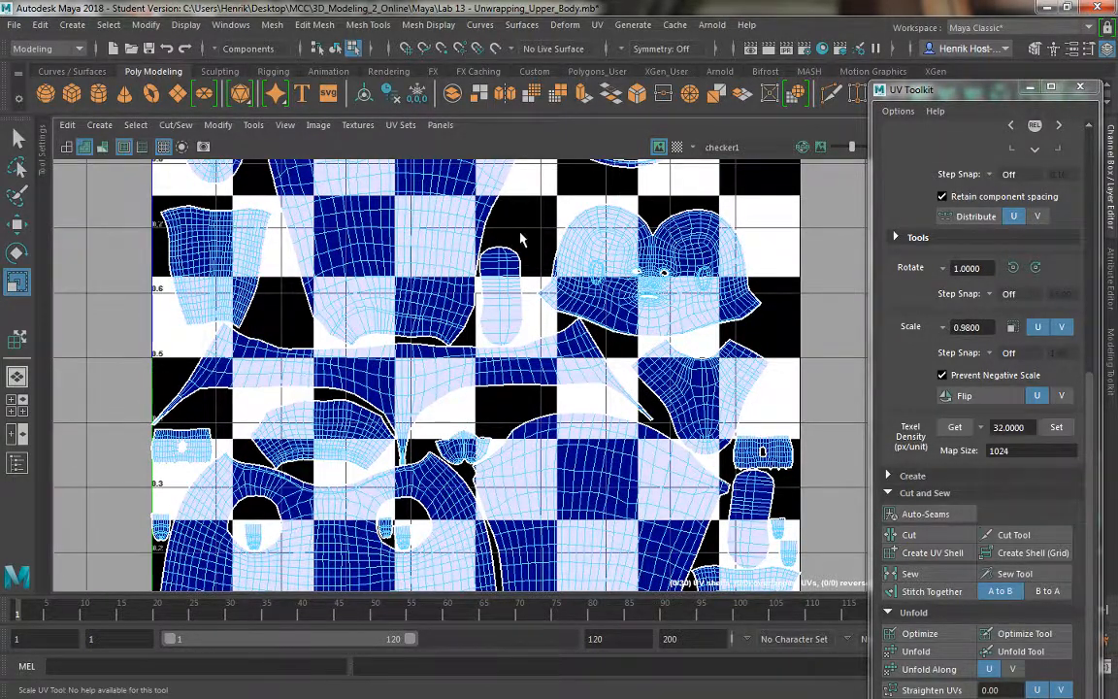
key("5")
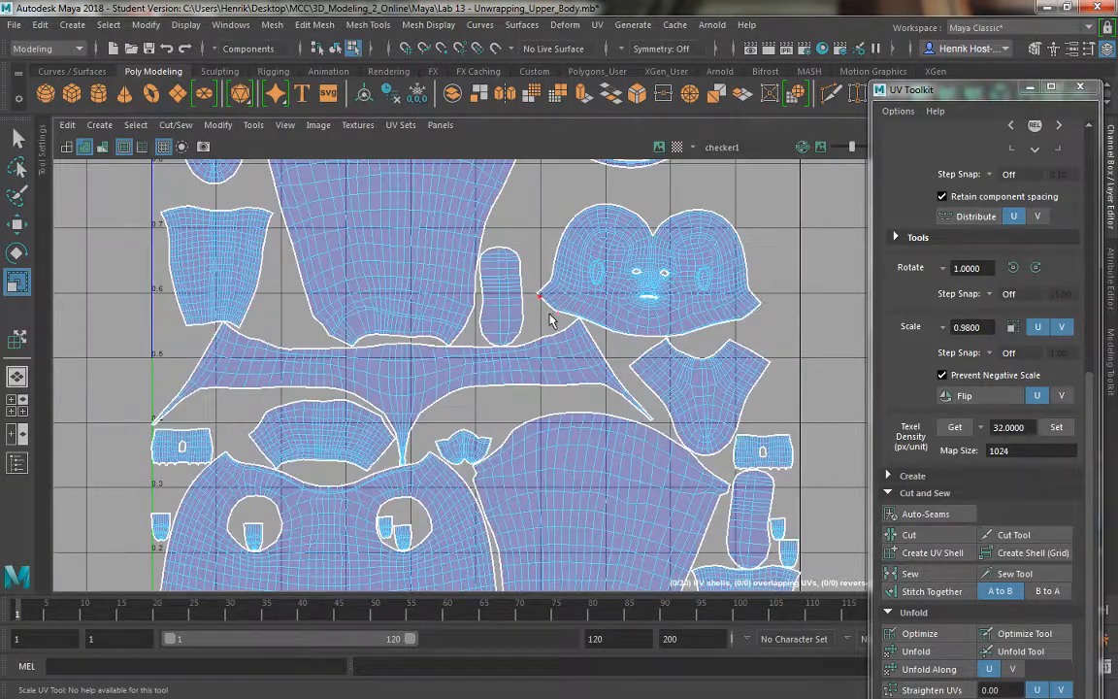
right_click_drag(549, 320, 375, 62, "alt")
middle_click_drag(489, 349, 450, 397, "alt")
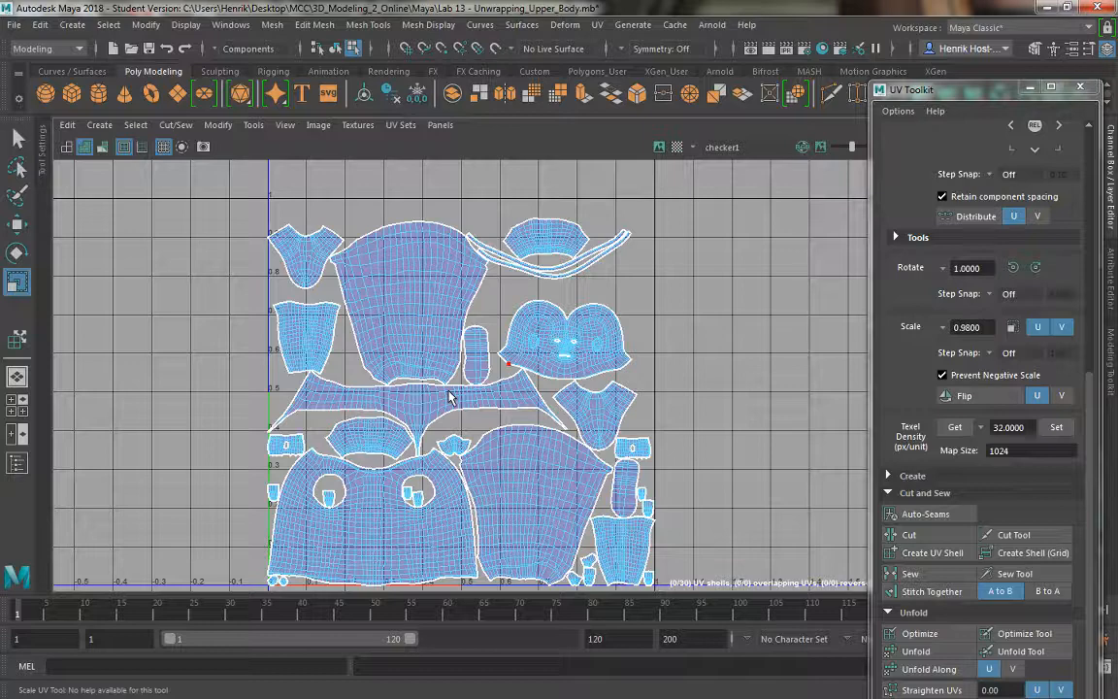
middle_click_drag(686, 358, 690, 288, "alt")
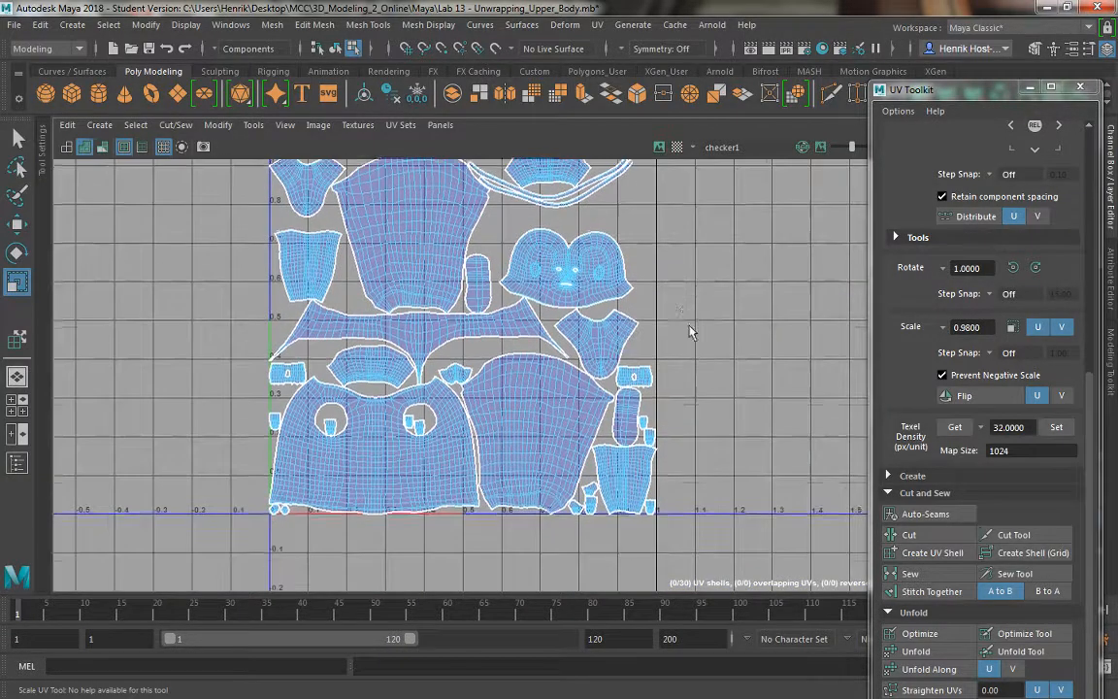
scroll(684, 335, "down", 2)
middle_click_drag(737, 362, 732, 413, "alt")
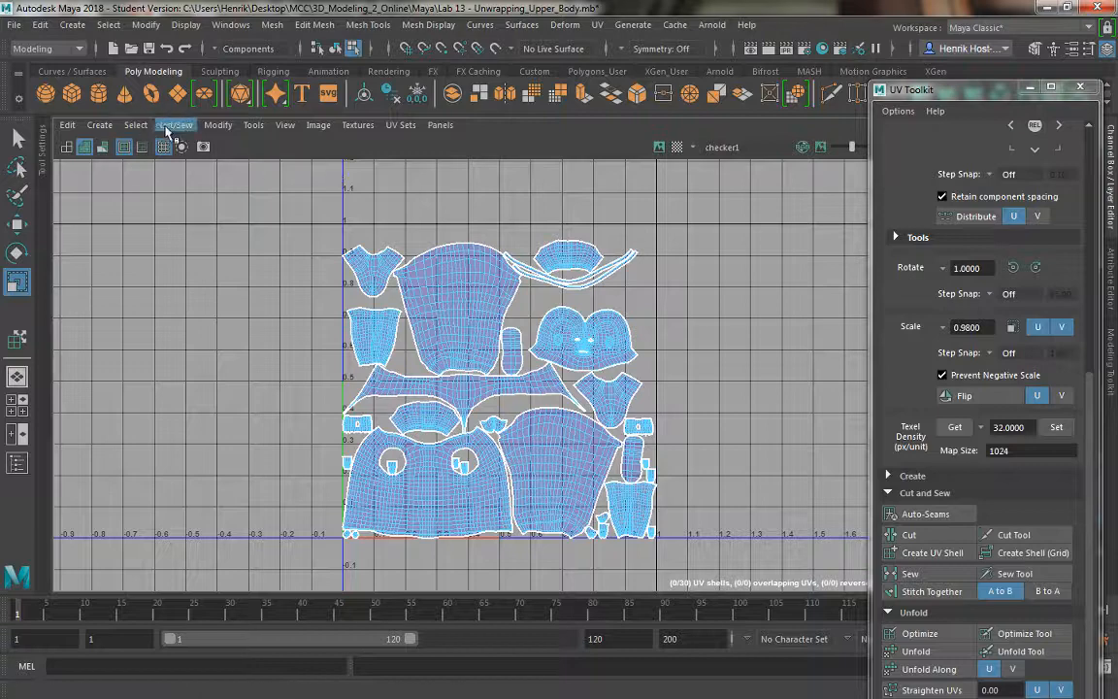
Step: Select all UV shells, move them out of the 0 to 1 grid to its negative U side, and show the checker image
left_click(254, 124)
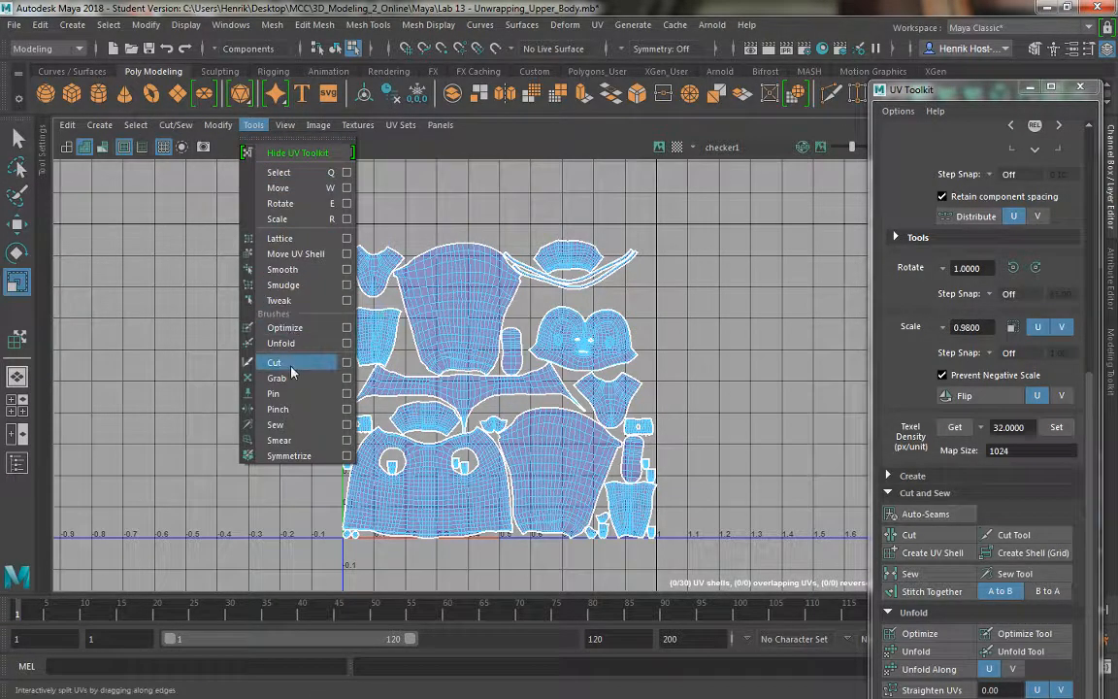
left_click(291, 254)
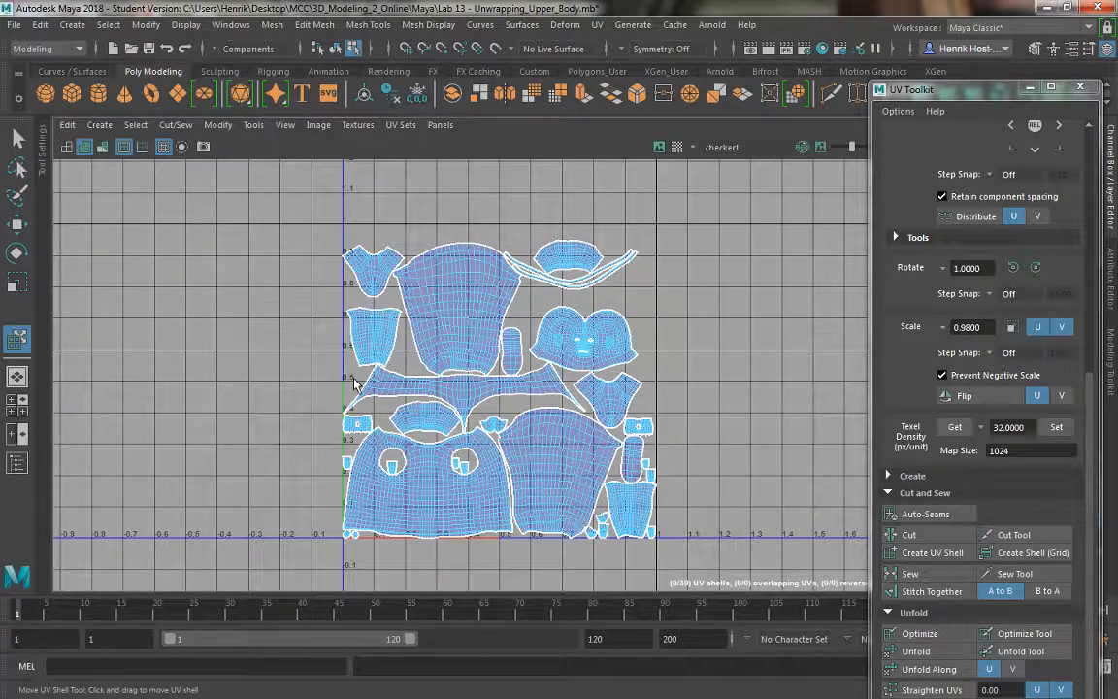
left_click_drag(743, 627, 664, 589)
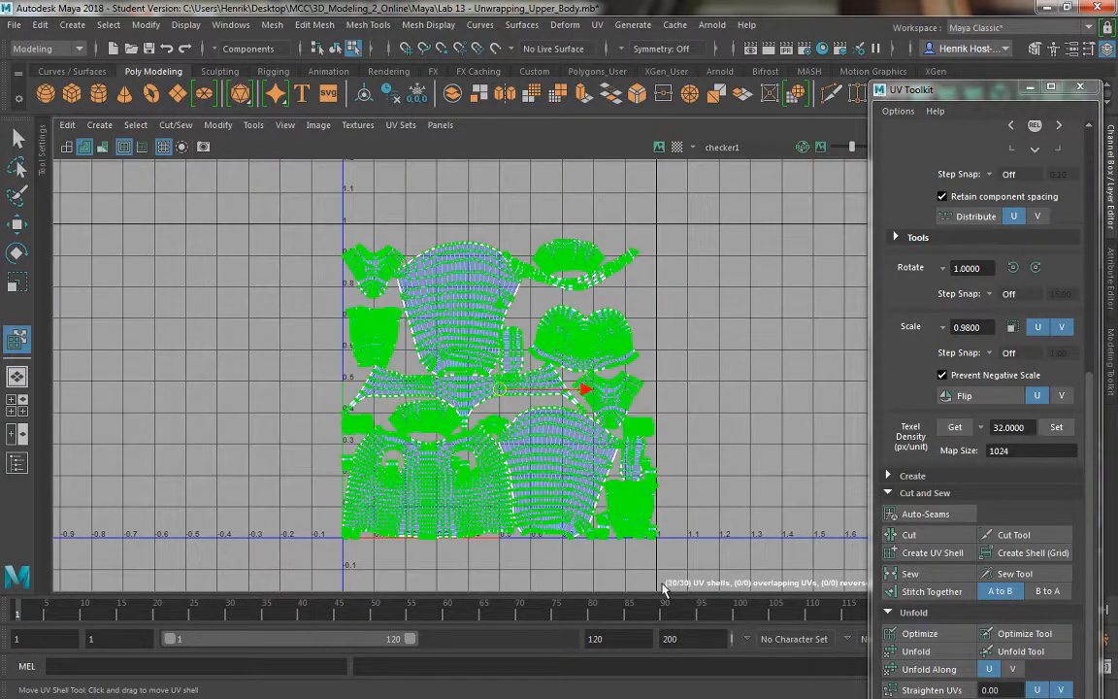
key("w")
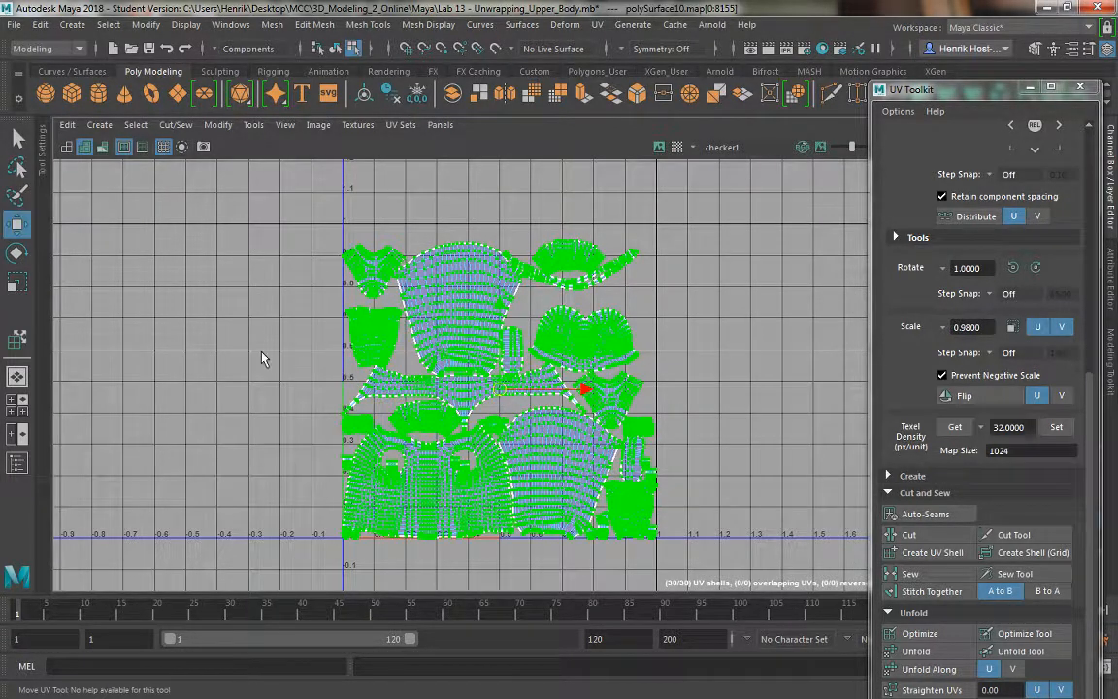
left_click_drag(497, 389, 179, 361)
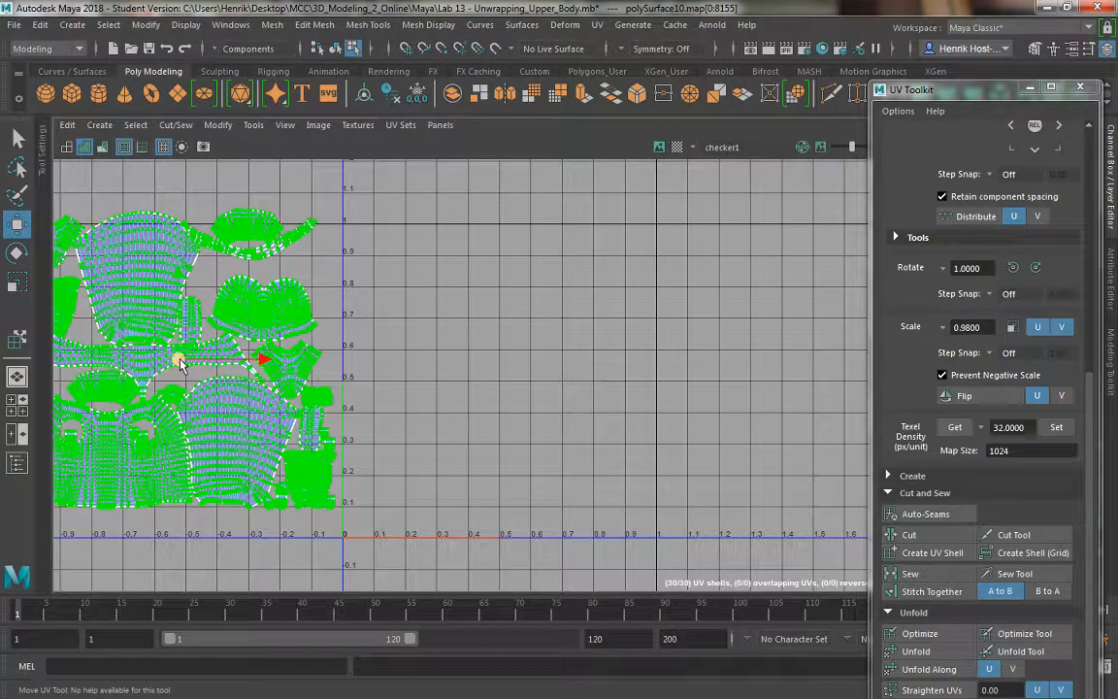
key("6")
middle_click_drag(391, 287, 474, 277, "alt")
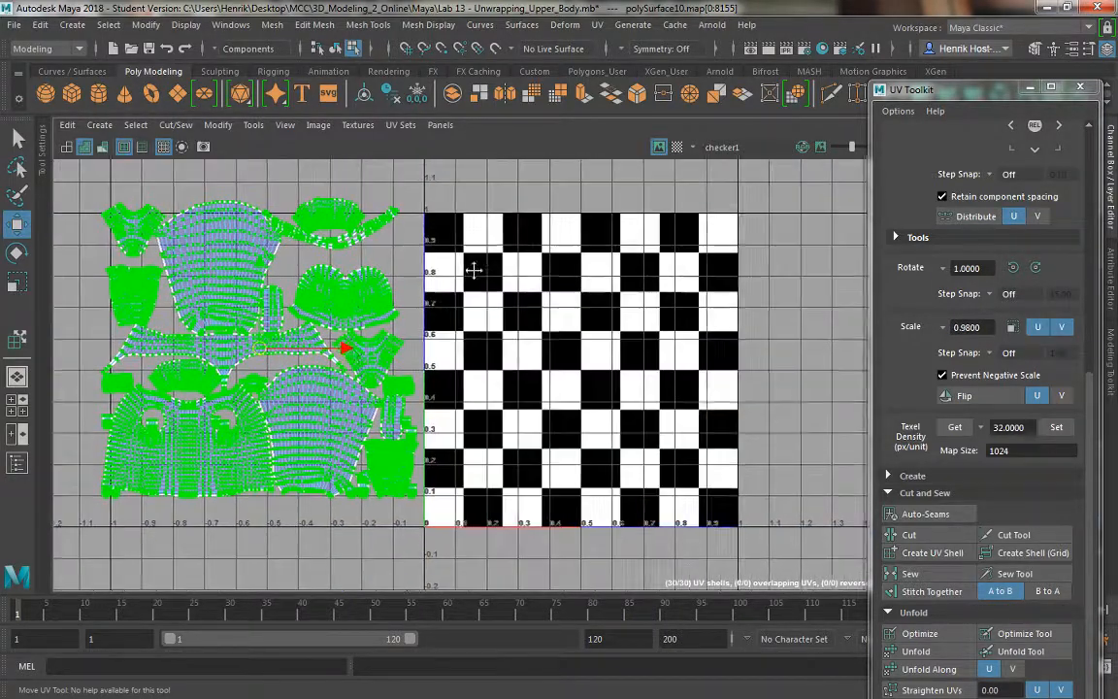
Step: Use the Move UV Shell tool to bring the tall, wide-topped shell into the grid's upper-left corner, and rotate it slightly to fit
left_click(254, 127)
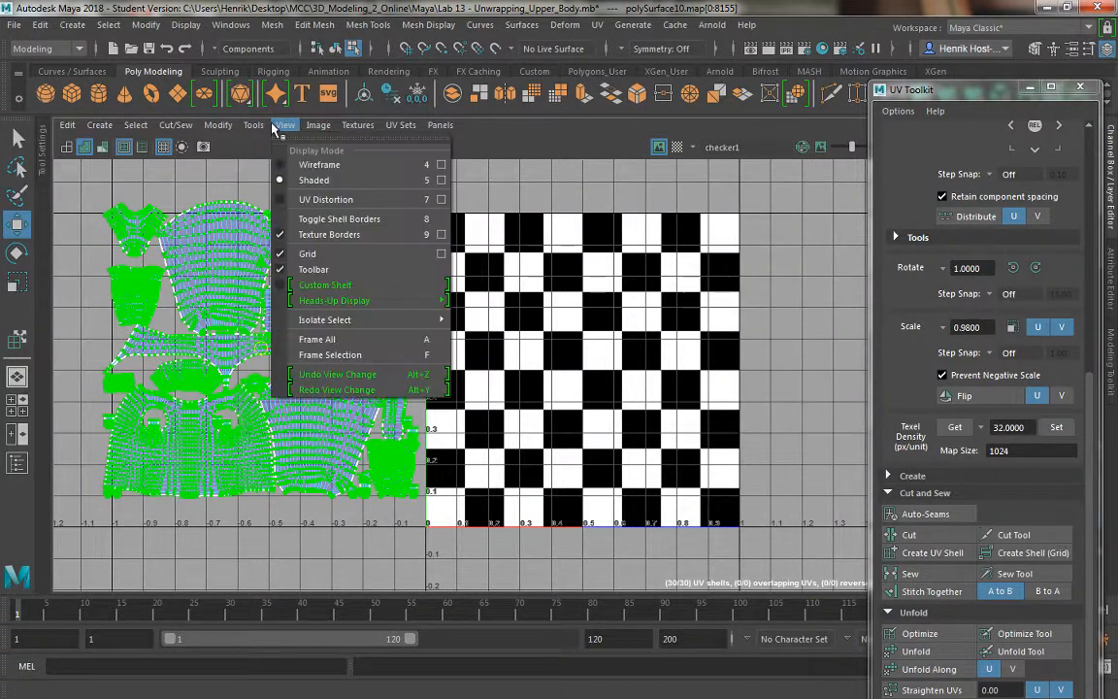
left_click(277, 233)
left_click(230, 257)
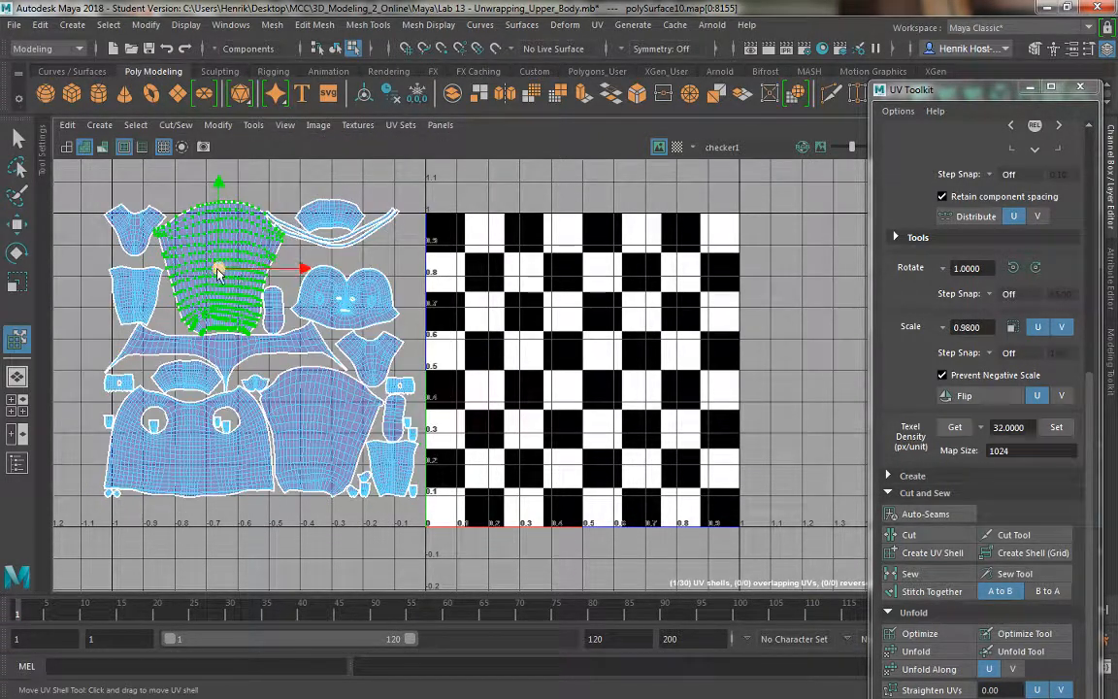
left_click_drag(220, 268, 506, 294)
key("e")
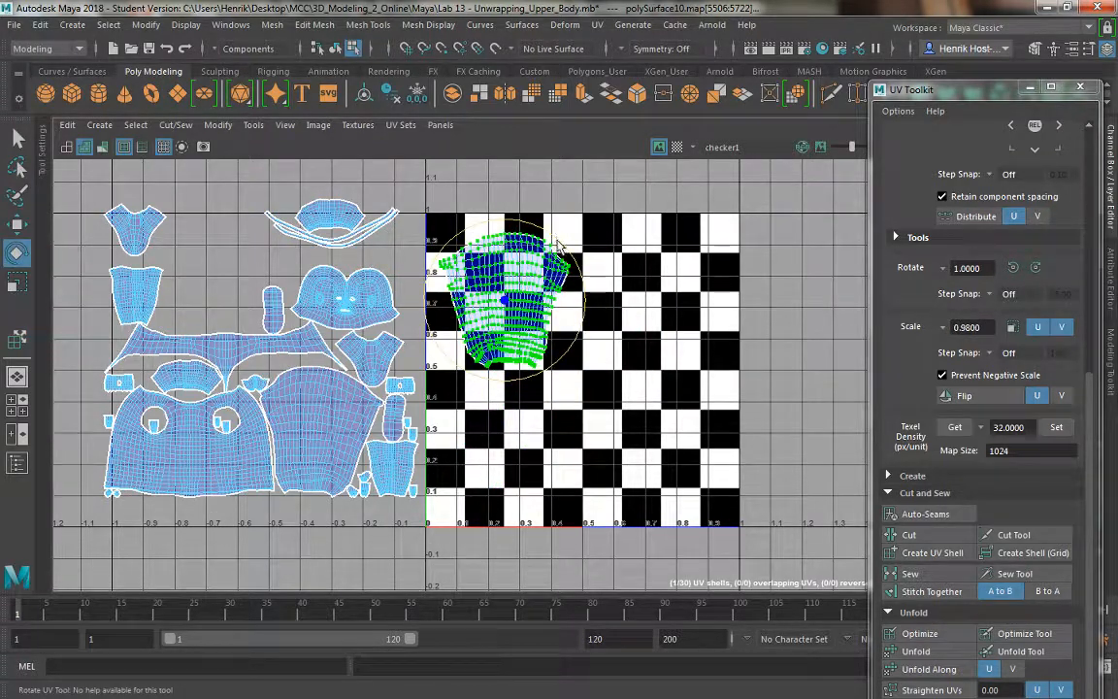
left_click_drag(560, 250, 486, 287)
key("w")
Step: Use the Move UV Shell tool to bring the long winged strip shell into the grid, rotate it upright, and place it along the right edge
left_click(245, 361)
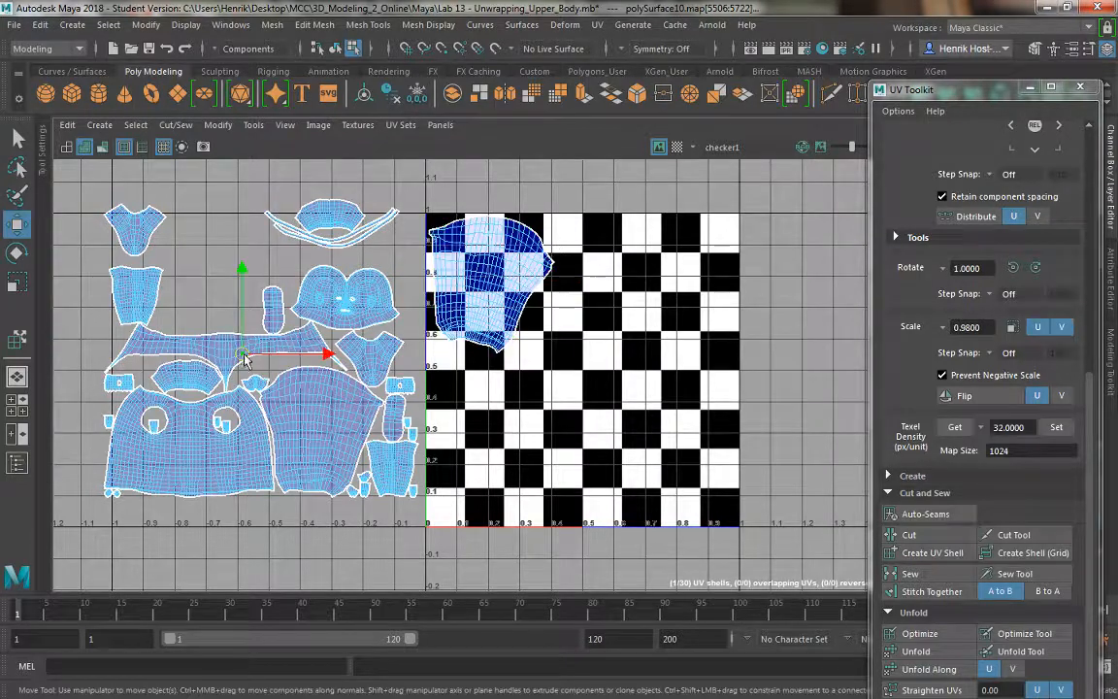
left_click(255, 126)
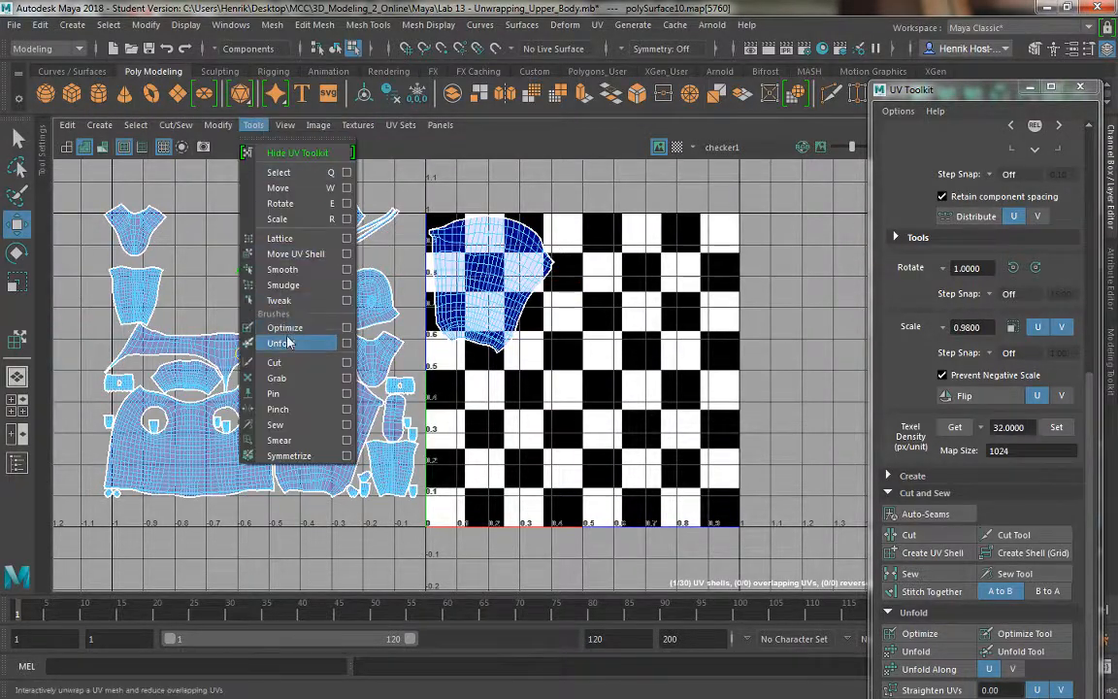
left_click(294, 254)
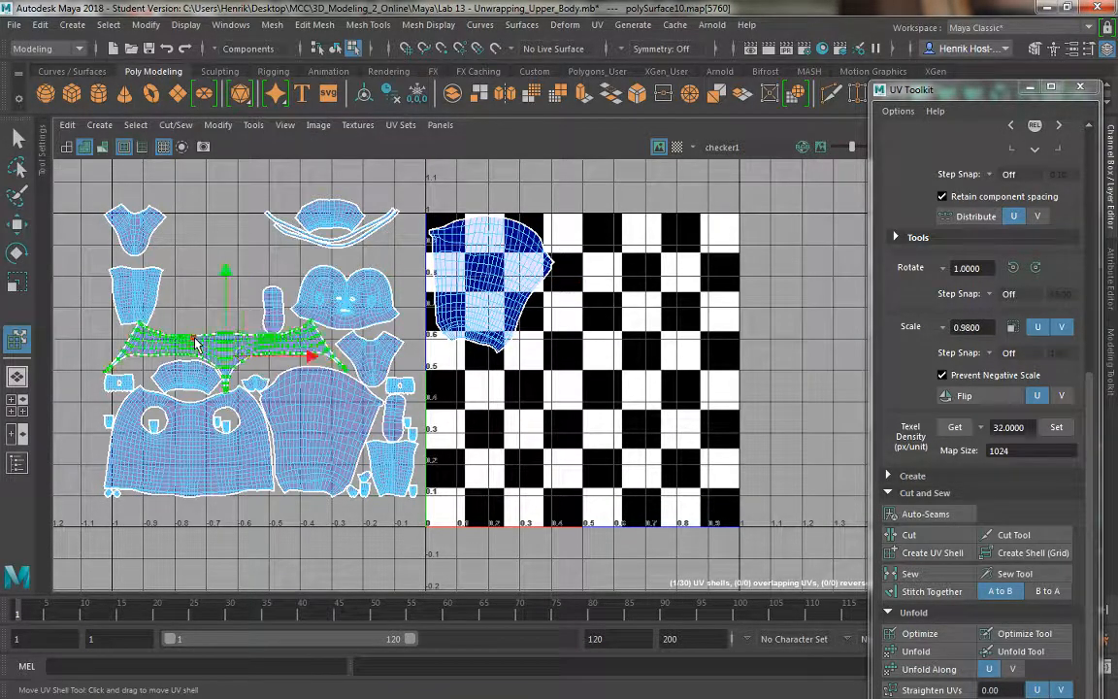
left_click_drag(626, 281, 577, 448)
key("e")
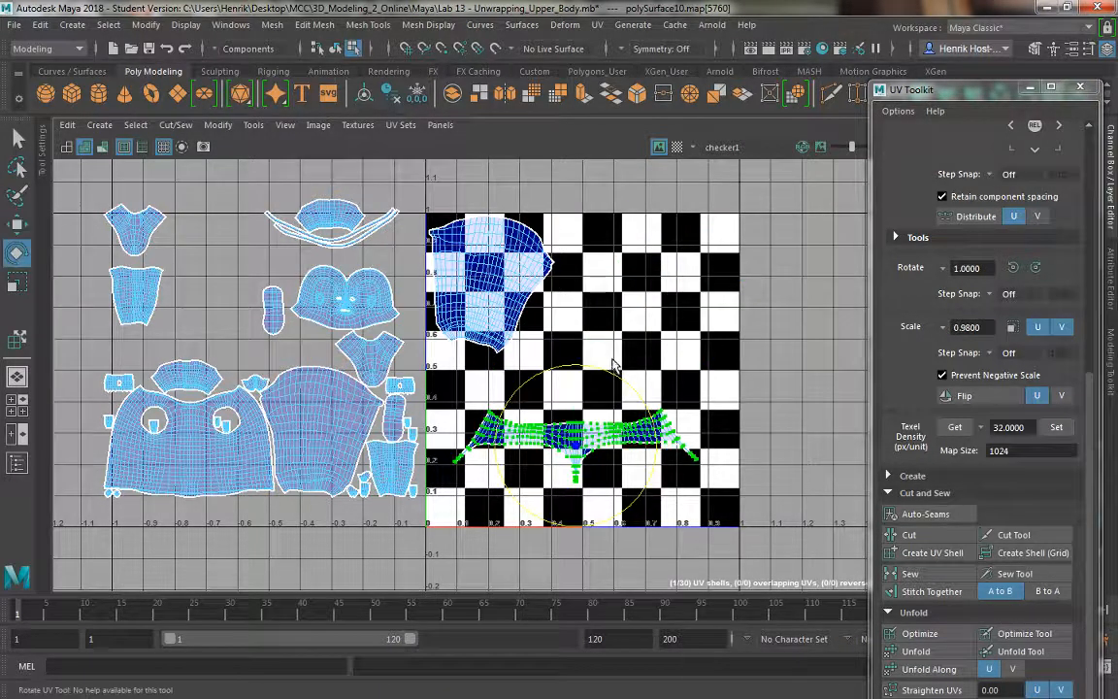
left_click_drag(650, 479, 647, 491)
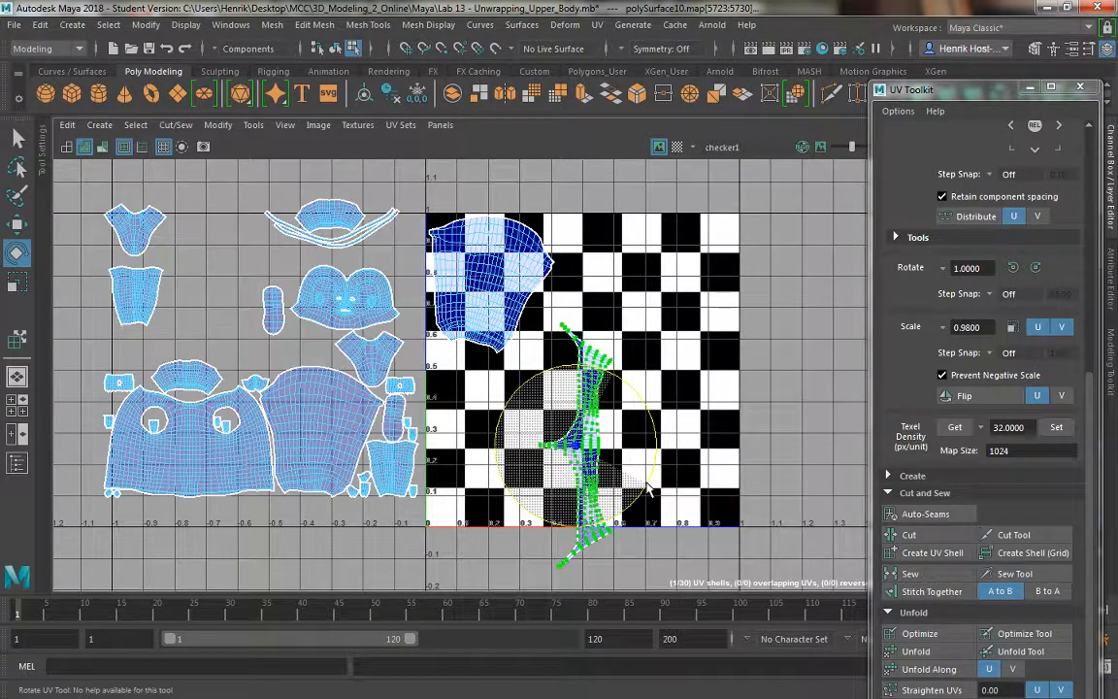
key("w")
left_click_drag(582, 446, 703, 346)
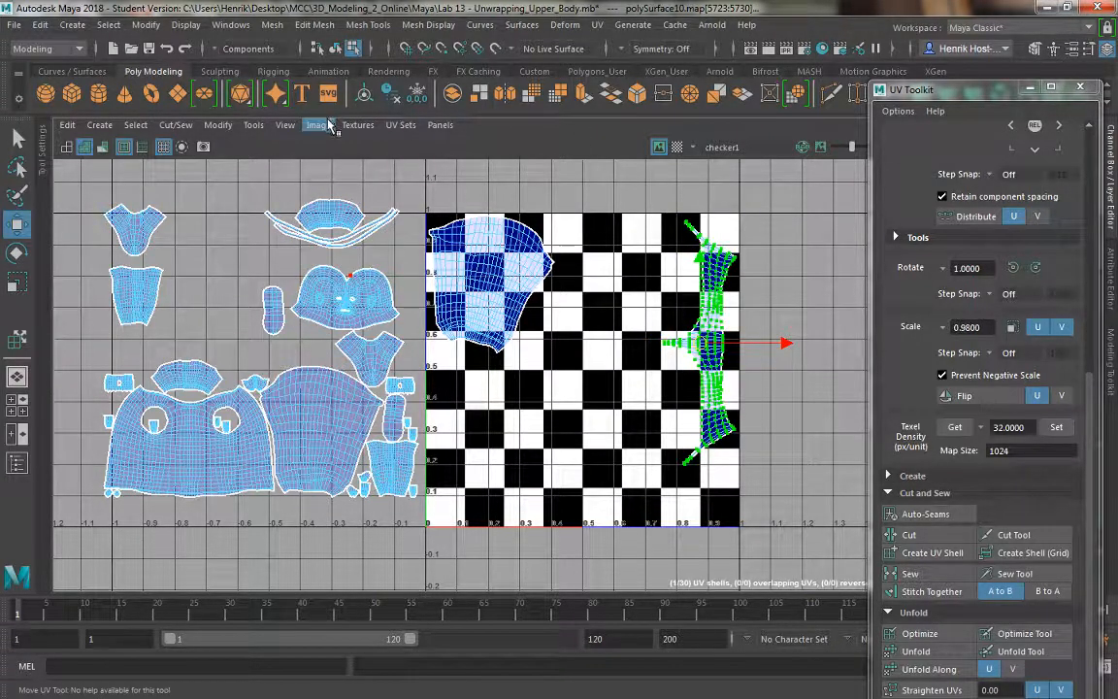
Step: Move the second tall, wide-topped shell into the grid, rotate it slightly, and fit it below the first one along the left edge
left_click(254, 125)
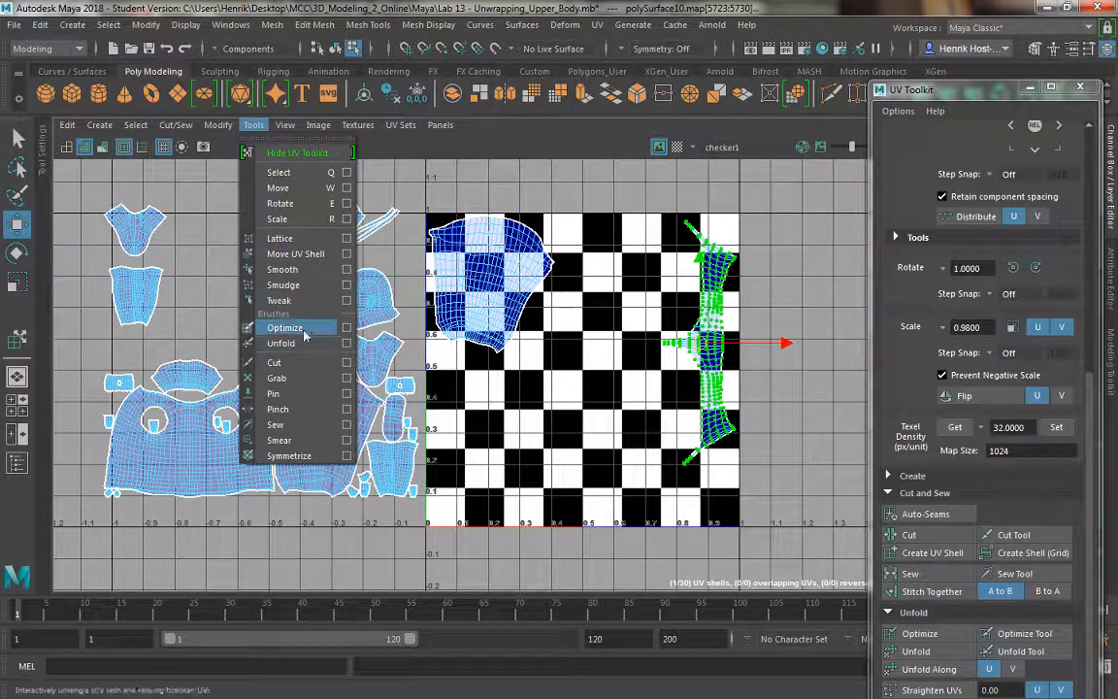
left_click(291, 253)
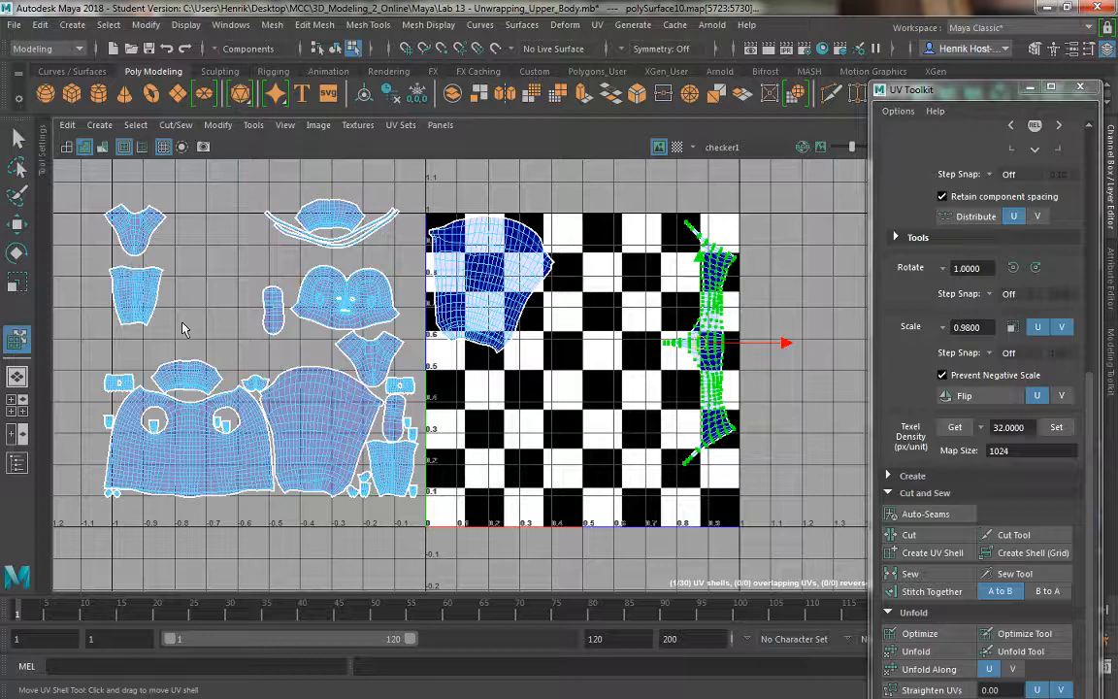
left_click(290, 414)
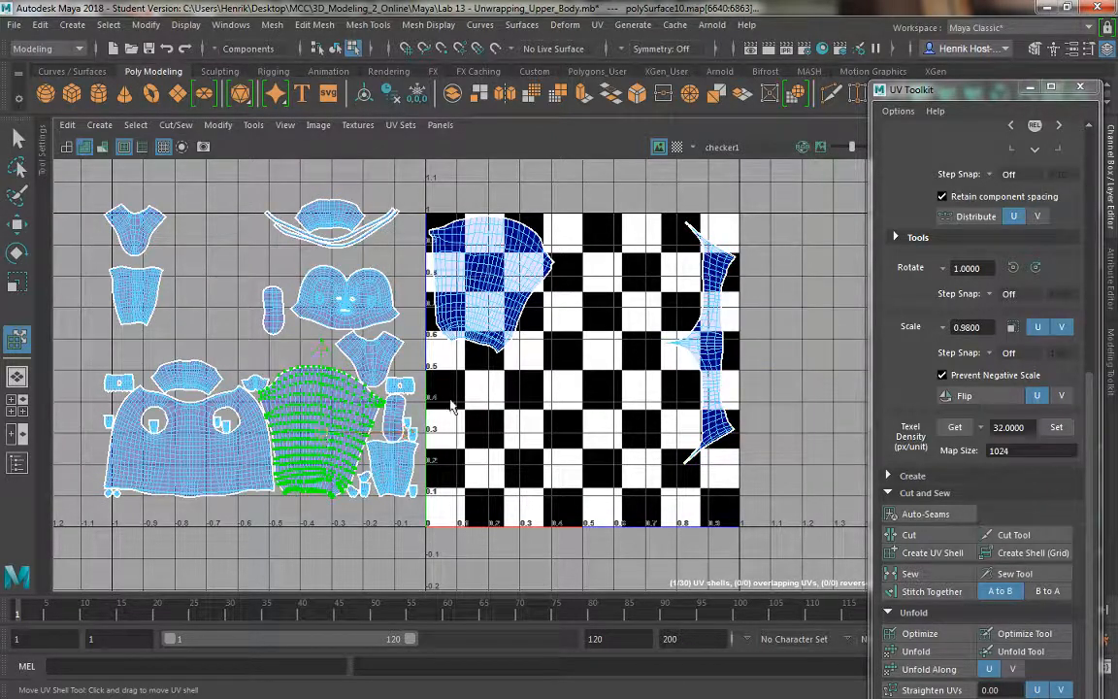
left_click_drag(556, 328, 493, 444)
key("e")
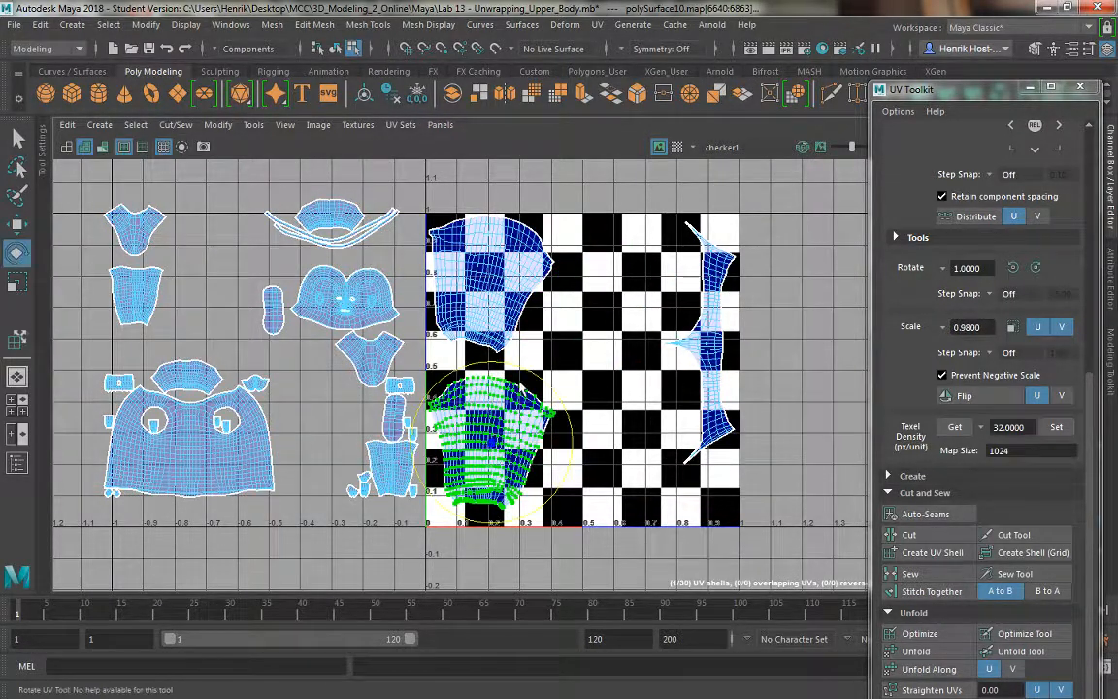
left_click_drag(543, 387, 547, 393)
key("w")
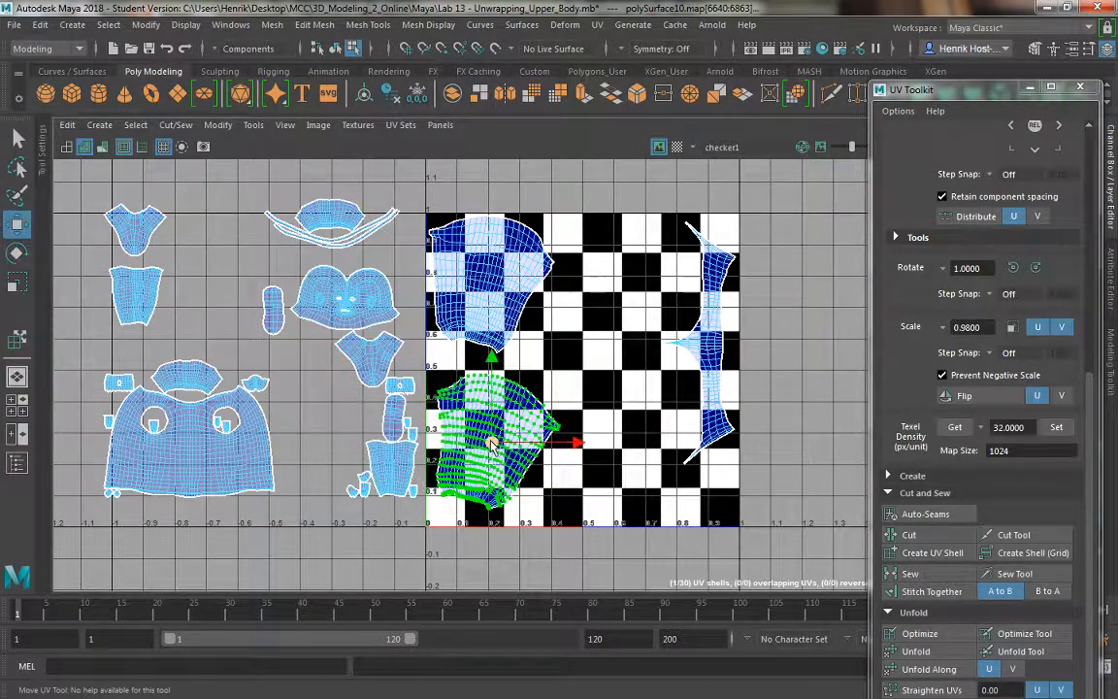
left_click_drag(491, 441, 484, 425)
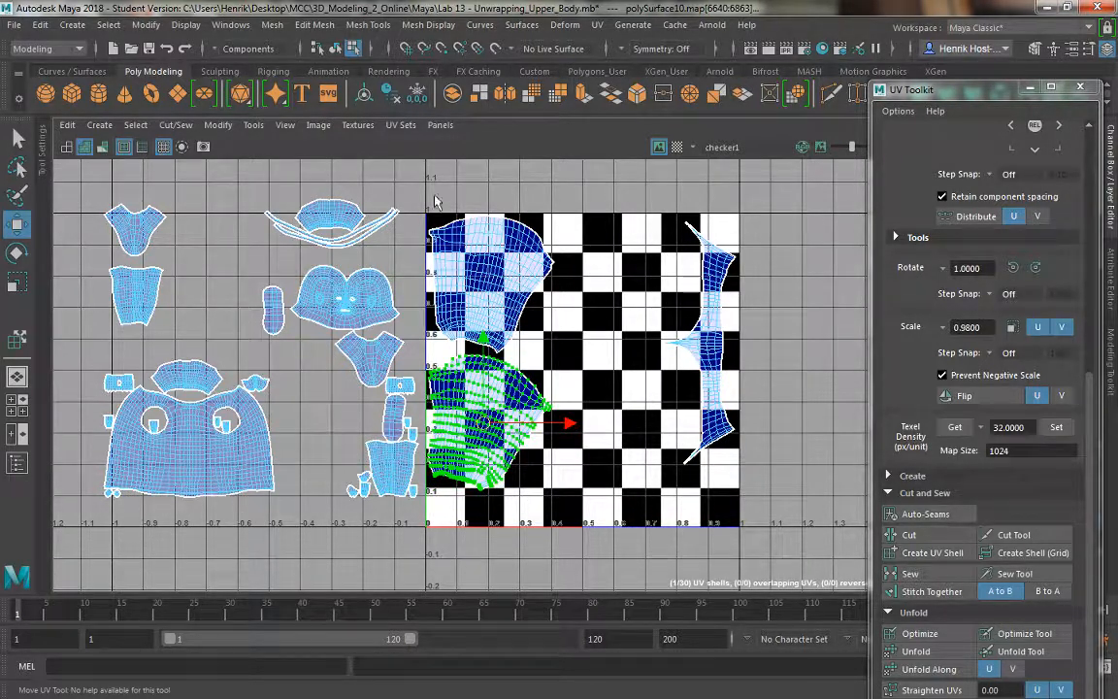
Step: Bring the two-lobed face shell into the grid, rotate it a quarter turn, and place it beside the upper half of the upright strip
left_click(253, 125)
left_click(291, 254)
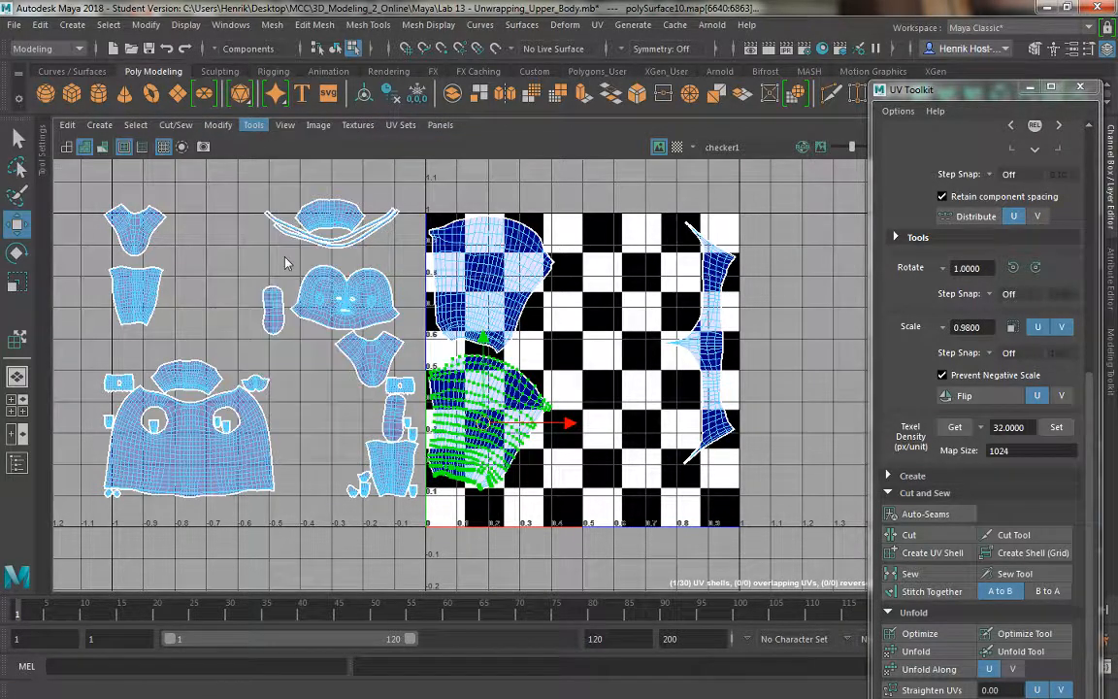
left_click(328, 286)
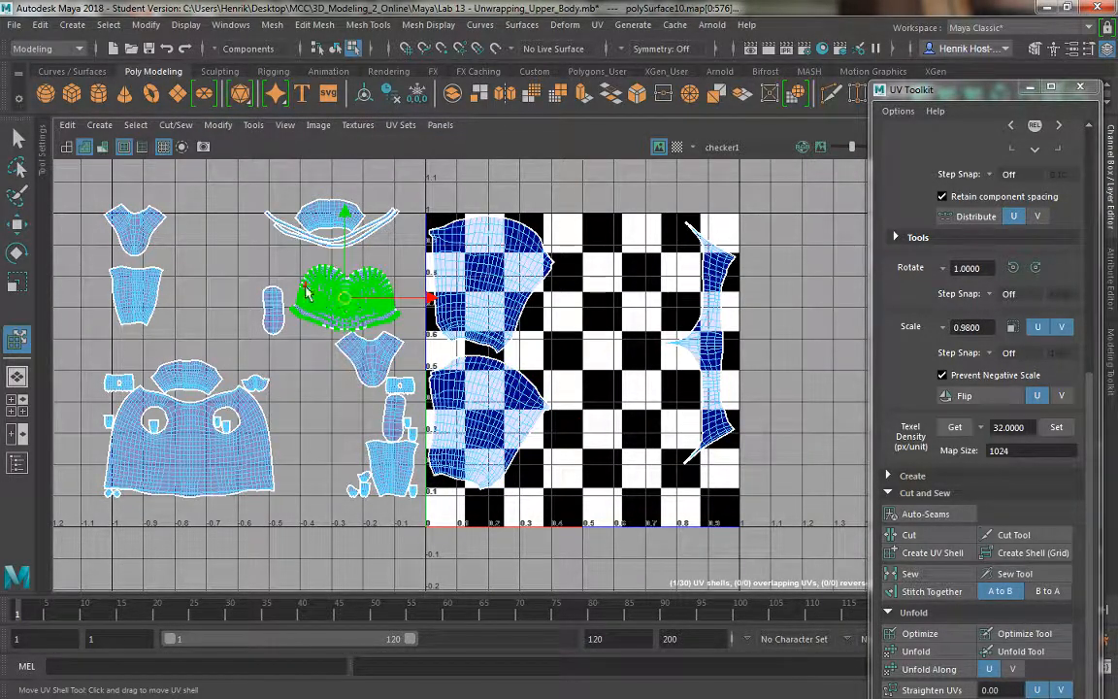
left_click_drag(541, 361, 617, 278)
key("e")
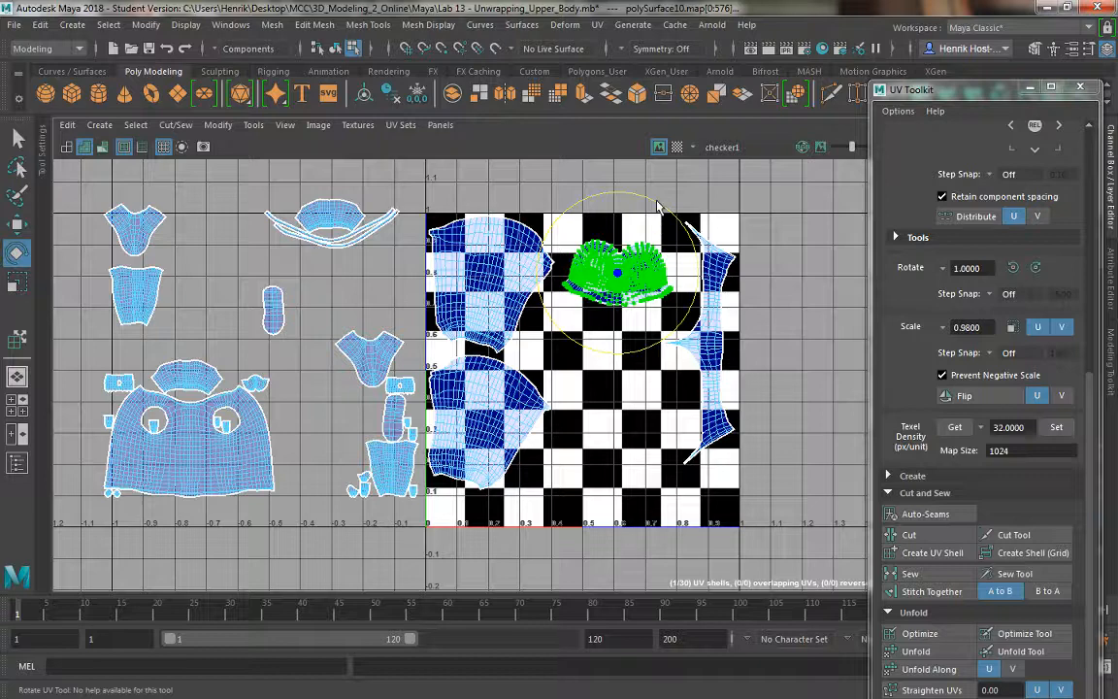
left_click_drag(677, 238, 699, 310)
key("w")
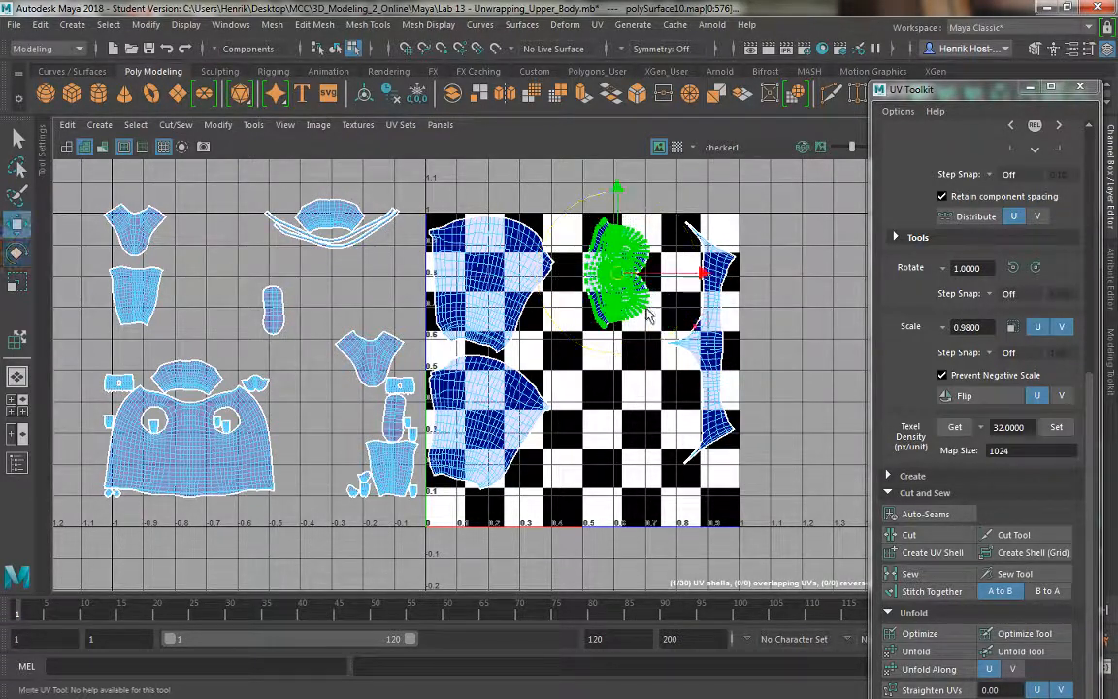
left_click_drag(617, 273, 664, 283)
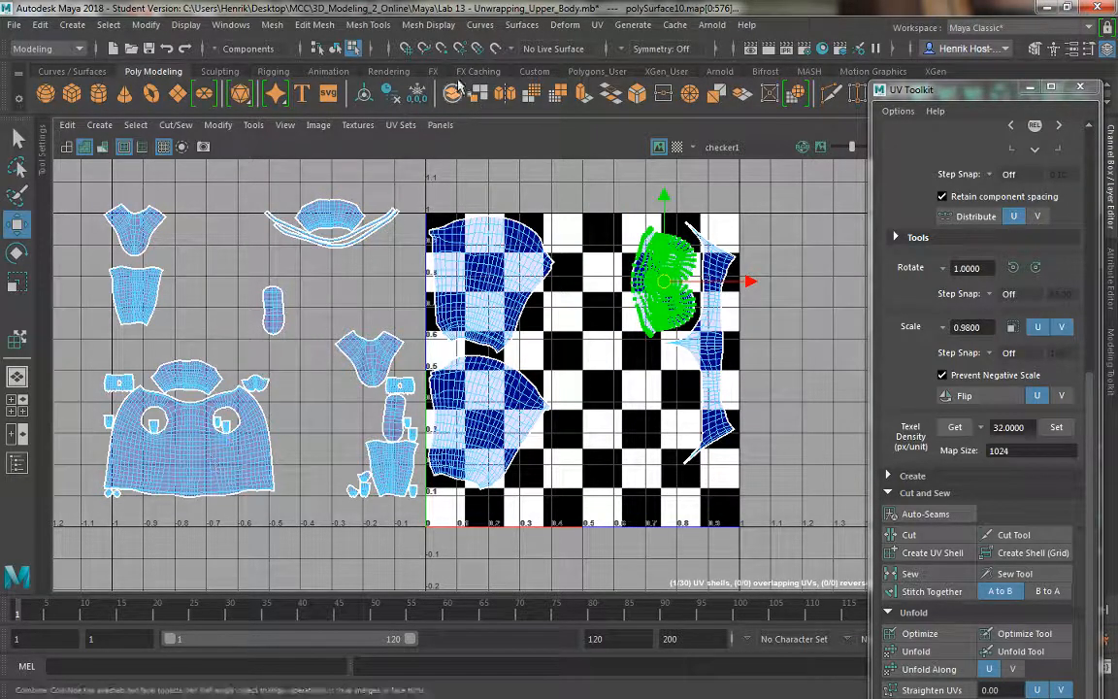
Step: Try moving the large shell with two round openings into the lower part of the grid, and undo the move
left_click(185, 497)
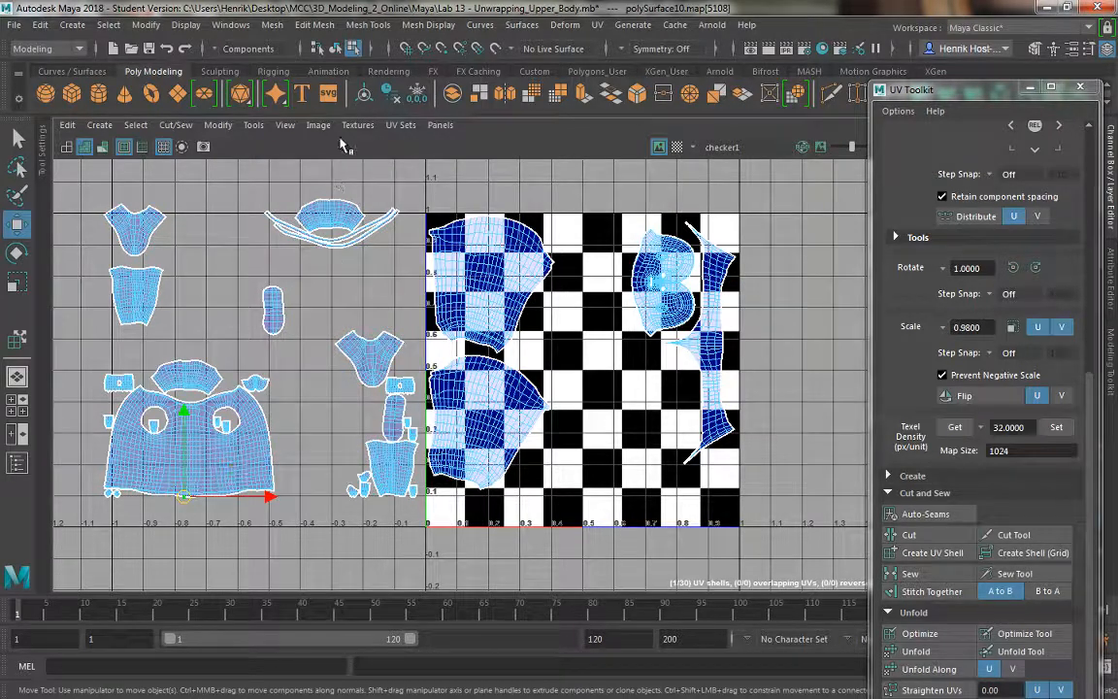
left_click(252, 125)
left_click(288, 263)
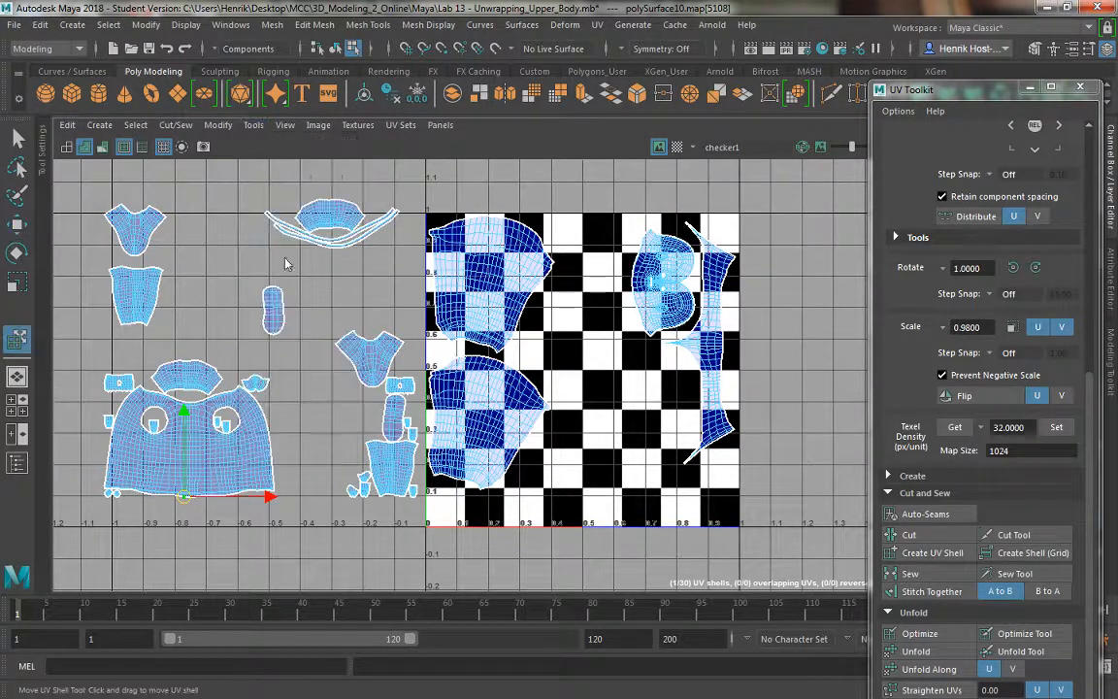
left_click(239, 472)
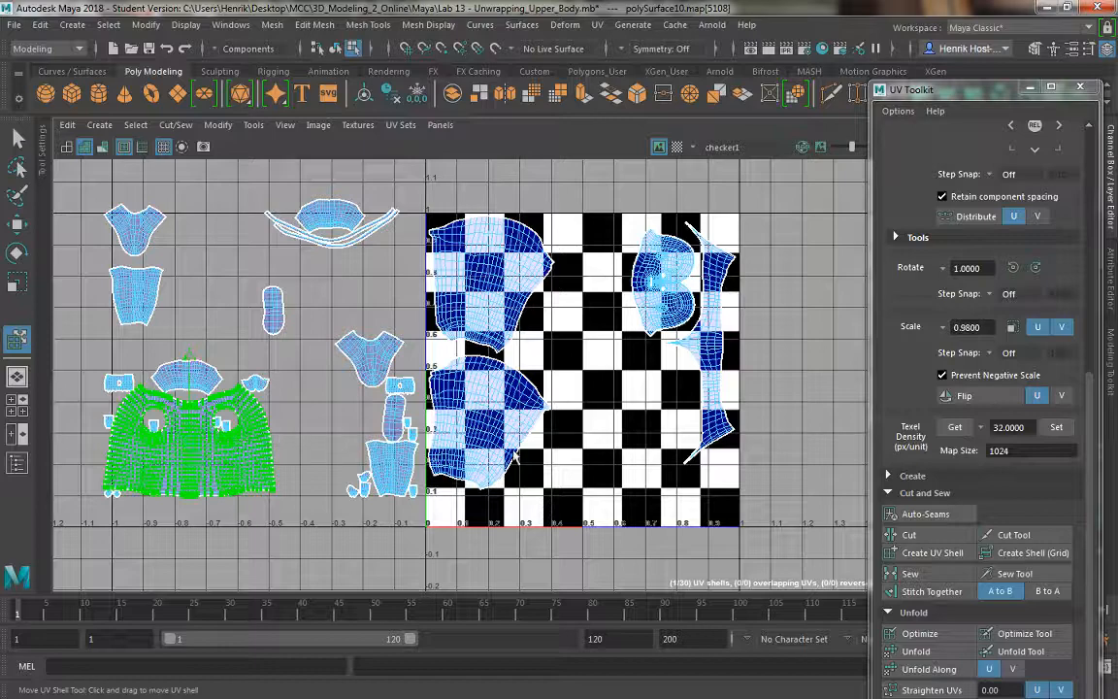
left_click_drag(193, 442, 610, 461)
key("ctrl+z")
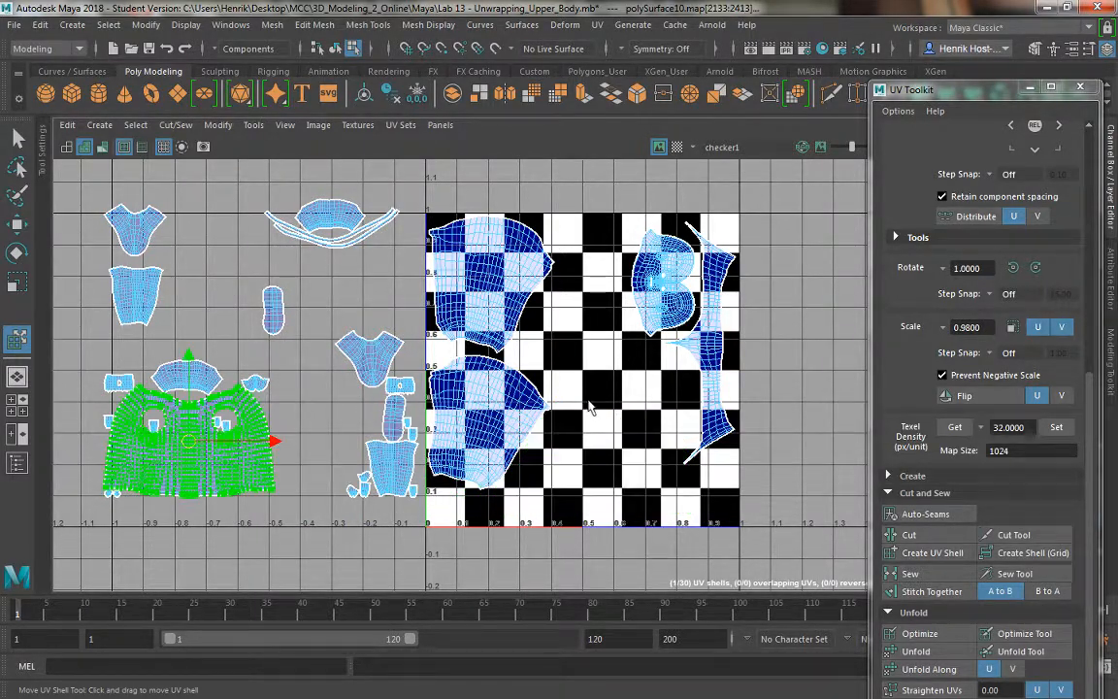
Step: Nudge the two-lobed face shell toward the grid's upper edge, and shift the upright strip shell slightly upward
middle_click_drag(588, 406, 554, 317, "alt")
right_click_drag(560, 373, 569, 464, "alt")
middle_click_drag(614, 364, 534, 448, "alt")
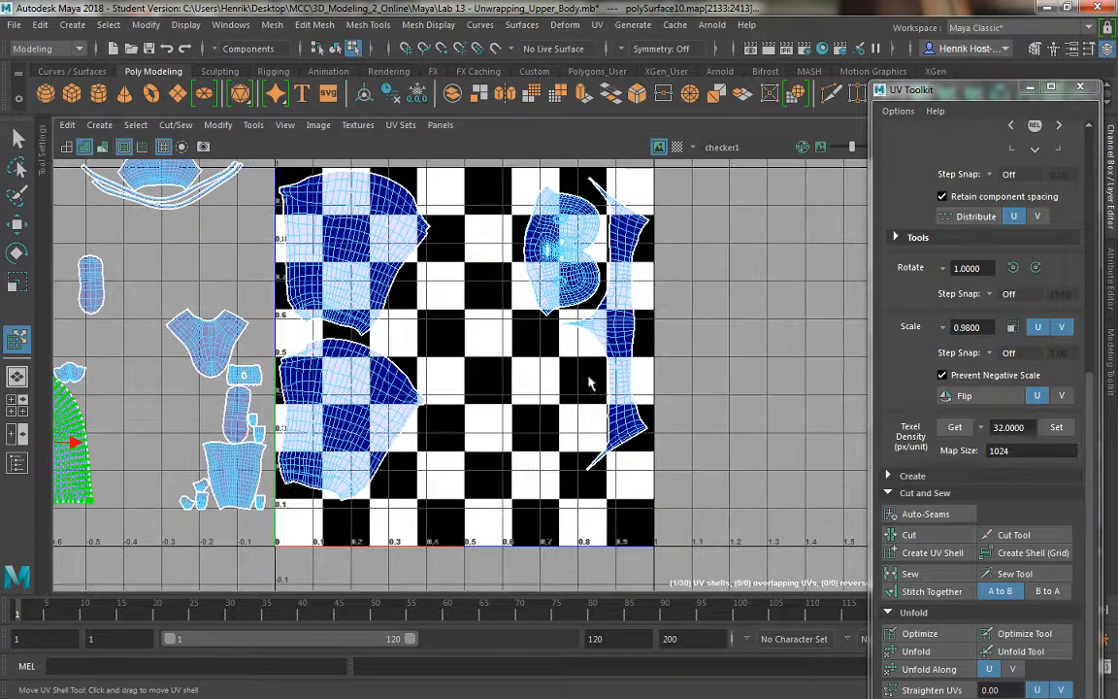
left_click(617, 317)
left_click(596, 298)
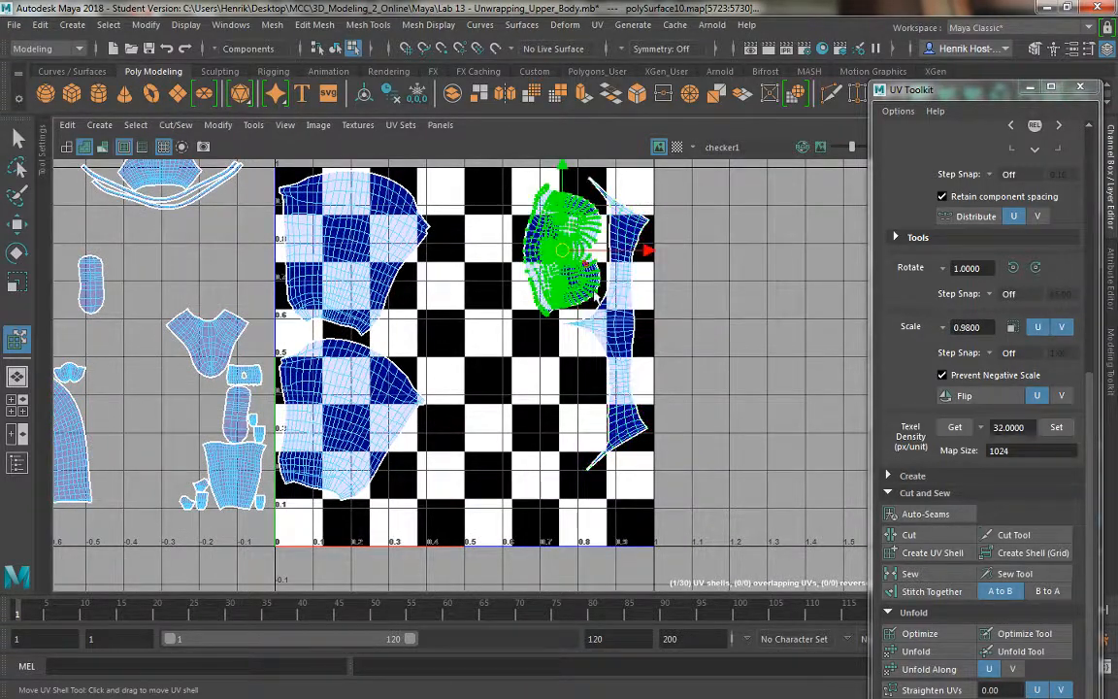
left_click_drag(566, 255, 559, 243)
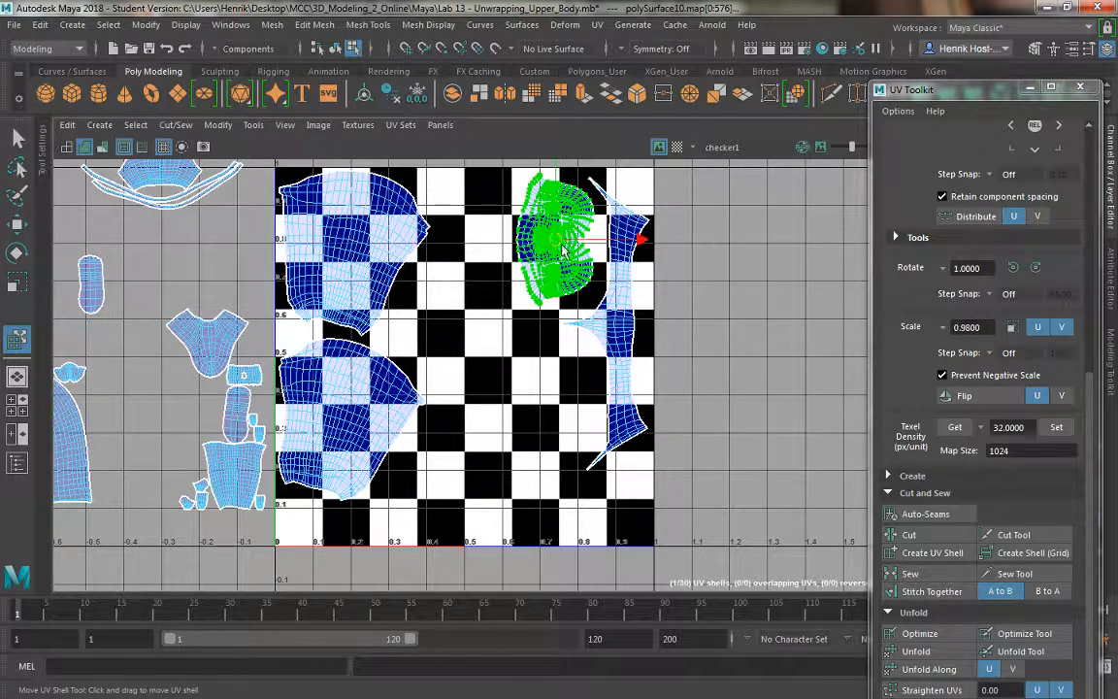
left_click(602, 312)
left_click_drag(601, 313, 608, 318)
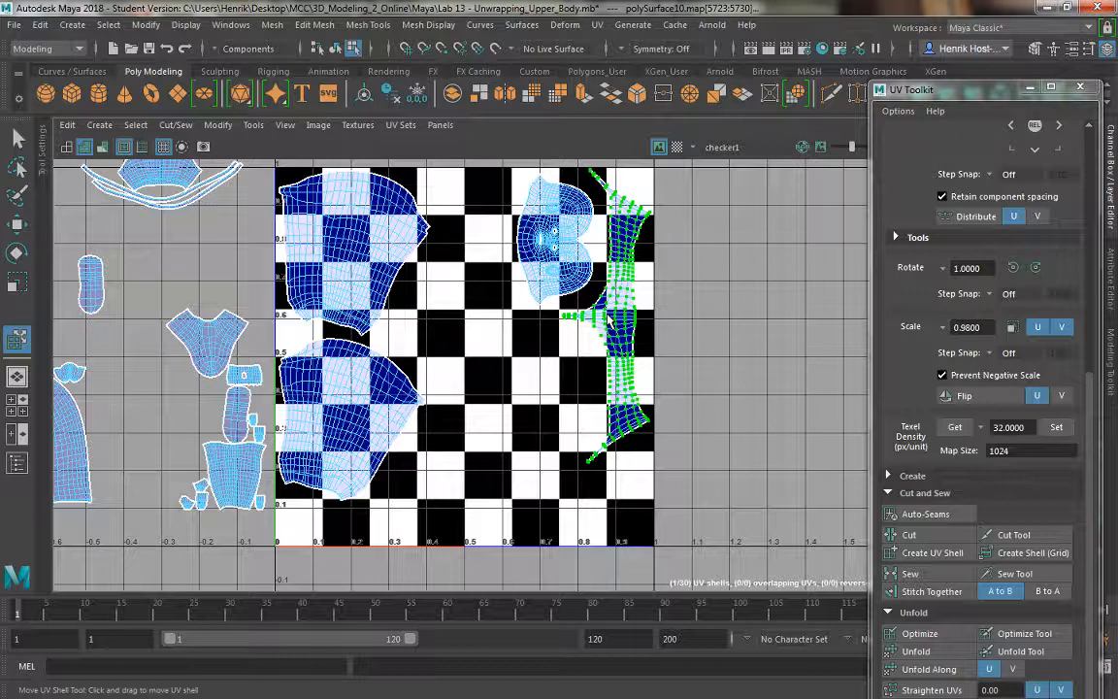
Step: Slide the face shell sideways close against the upright strip, and fine-tune its height just inside the grid's upper edge
left_click(546, 260)
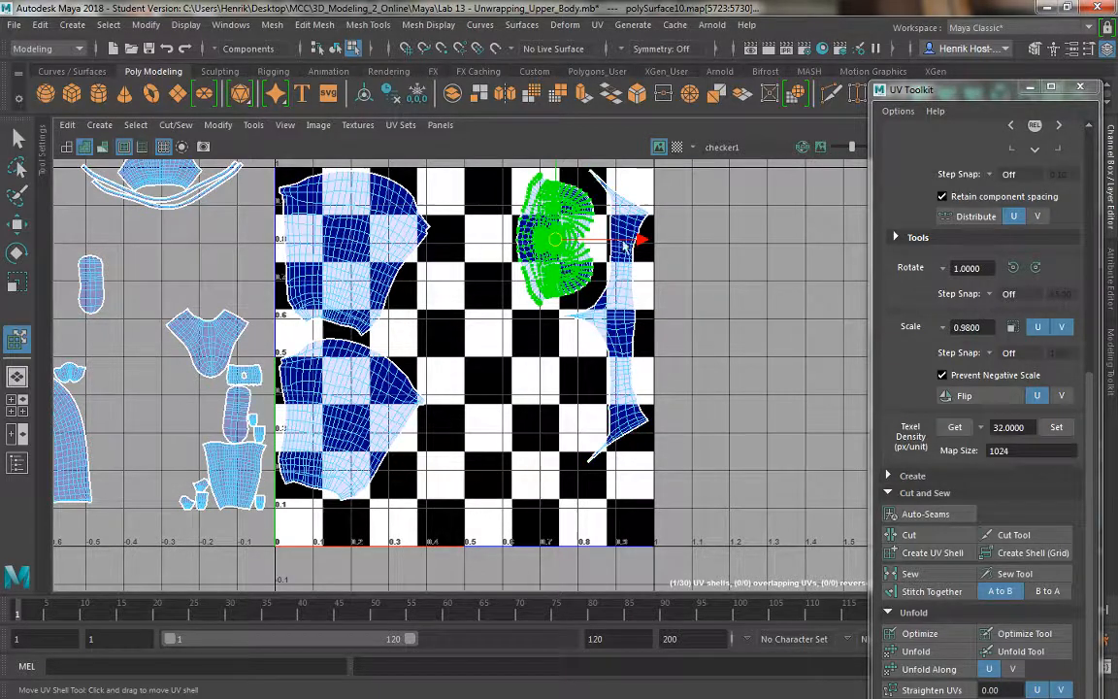
left_click(640, 241)
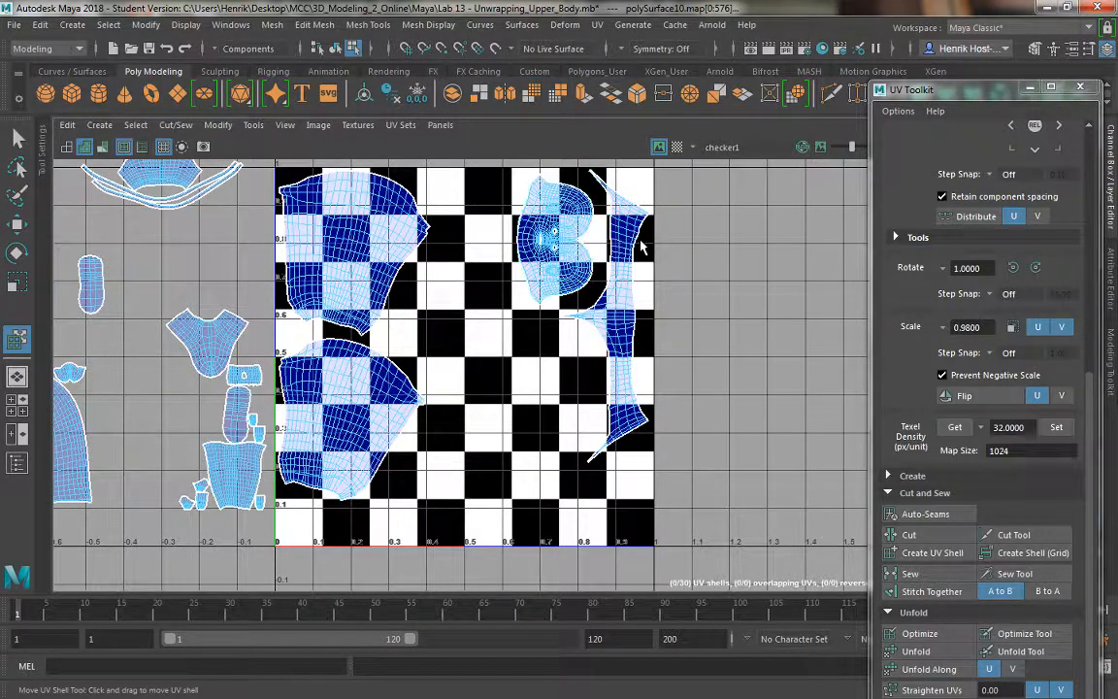
left_click(549, 236)
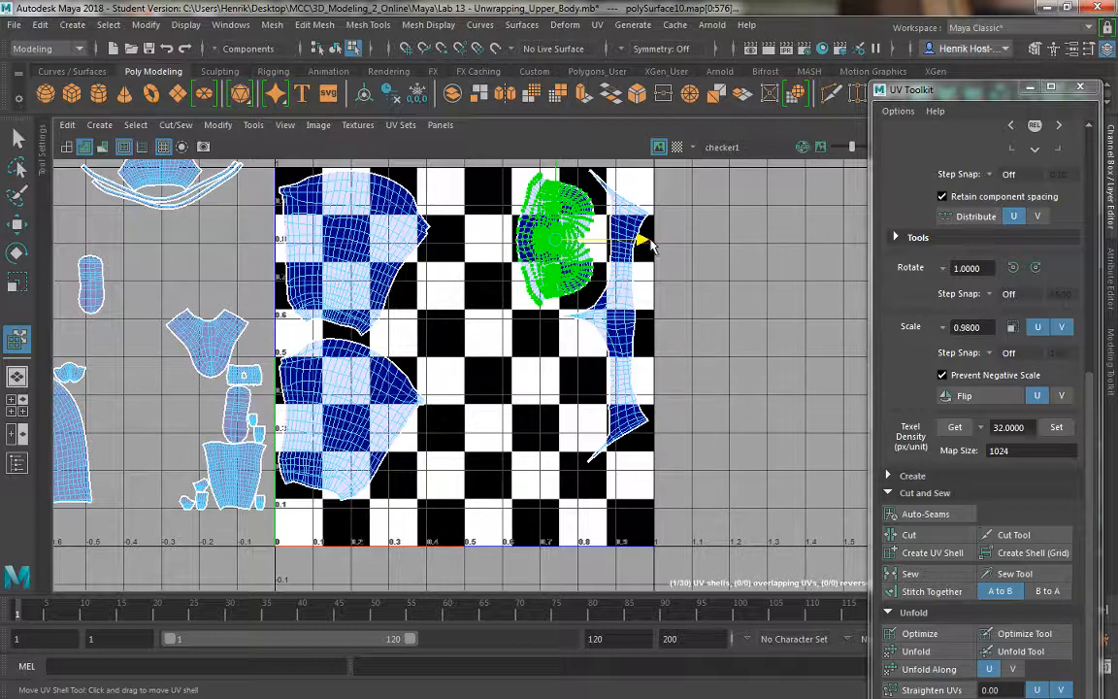
left_click_drag(650, 246, 633, 249)
scroll(596, 320, "up", 2)
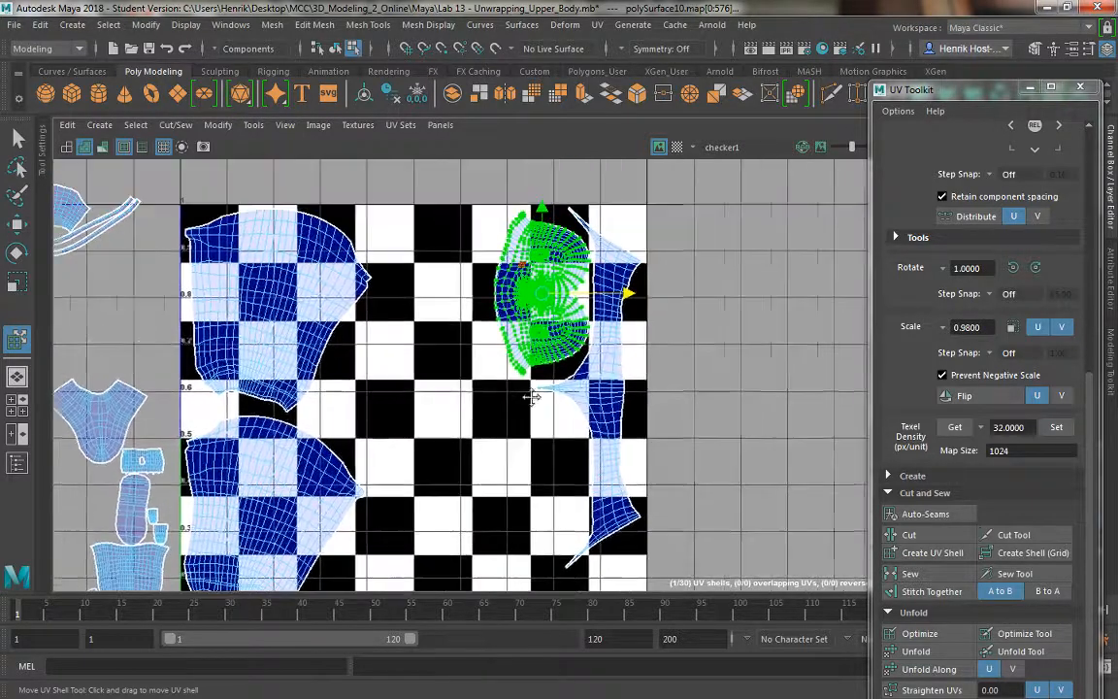
left_click_drag(510, 350, 511, 344)
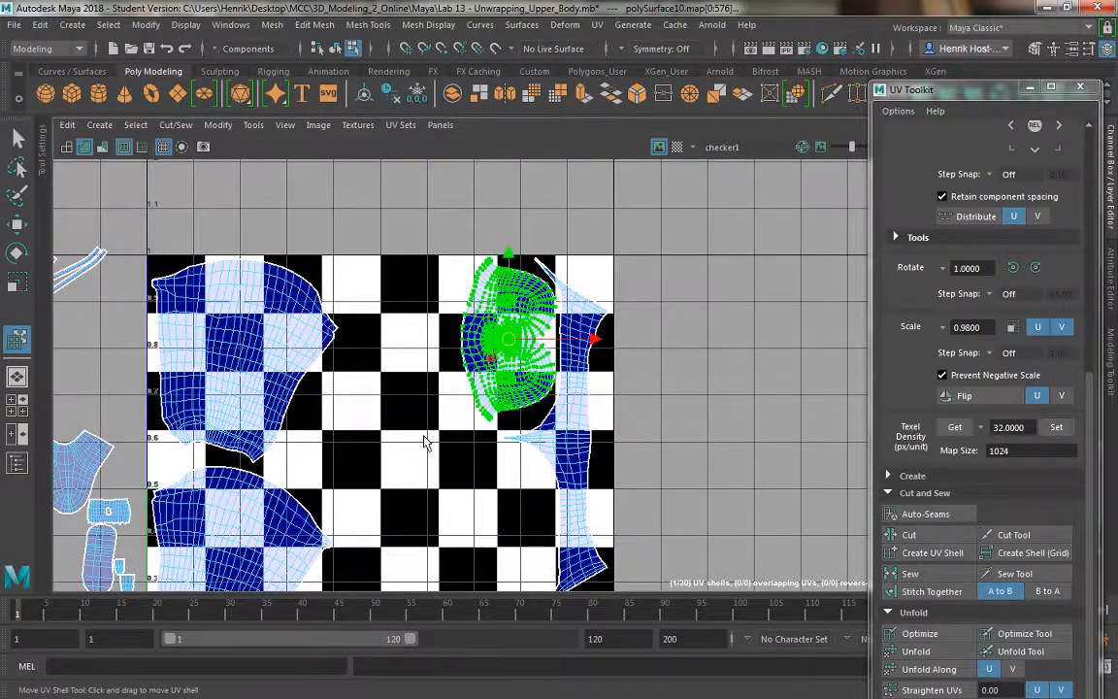
Step: Move the large shell with two round openings to the grid's bottom edge, between the lower-left shell and the upright strip
middle_click_drag(407, 565, 456, 385, "alt")
scroll(454, 383, "down", 1)
middle_click_drag(443, 459, 495, 505, "alt")
scroll(495, 504, "down", 2)
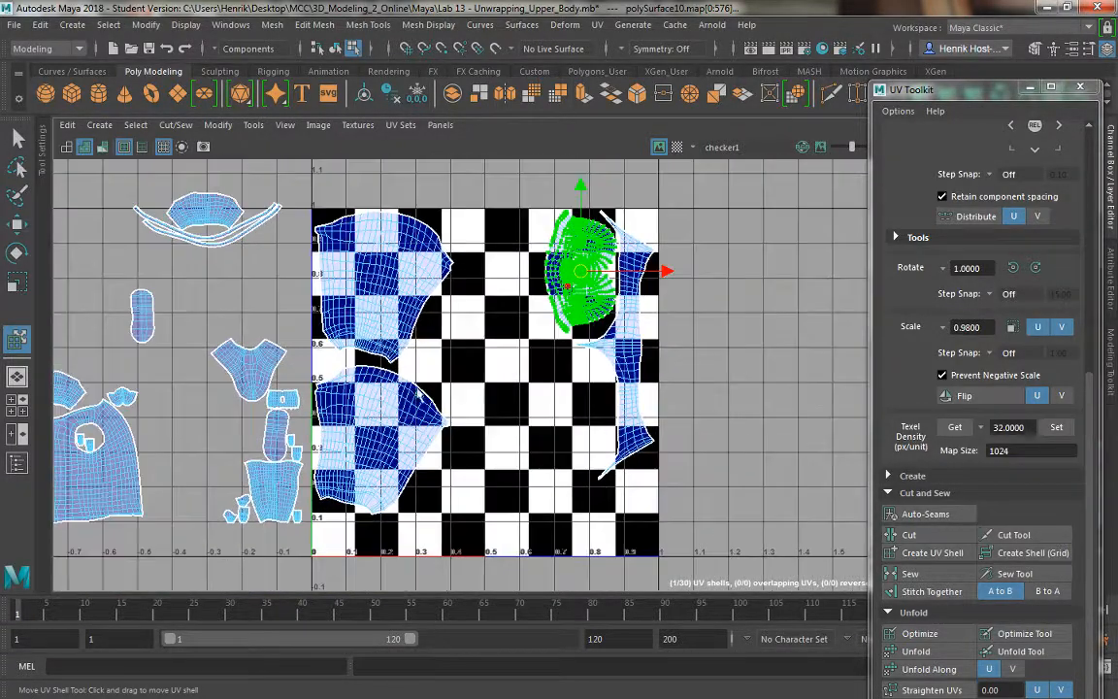
middle_click_drag(303, 267, 408, 201, "alt")
left_click(173, 445)
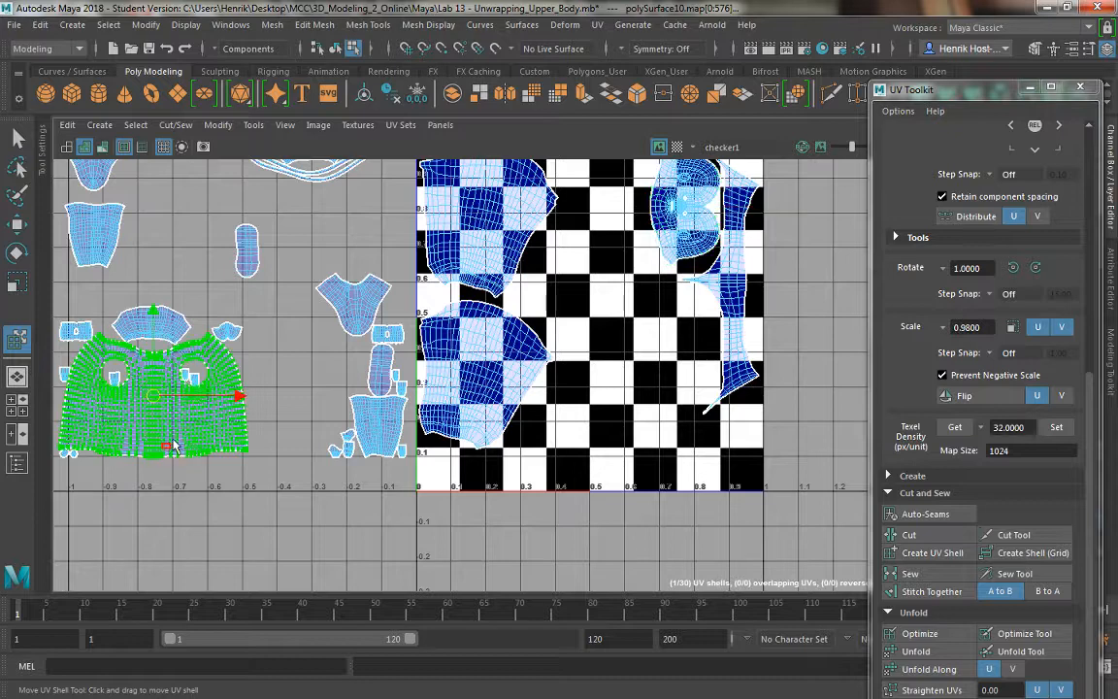
left_click_drag(156, 406, 616, 434)
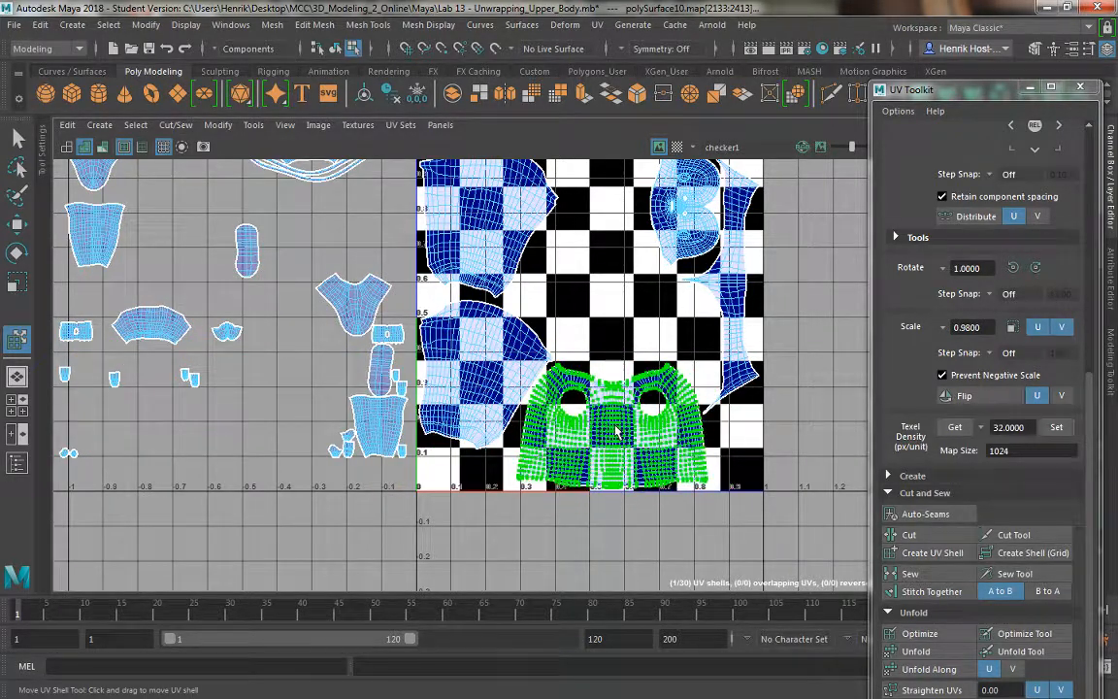
key("w")
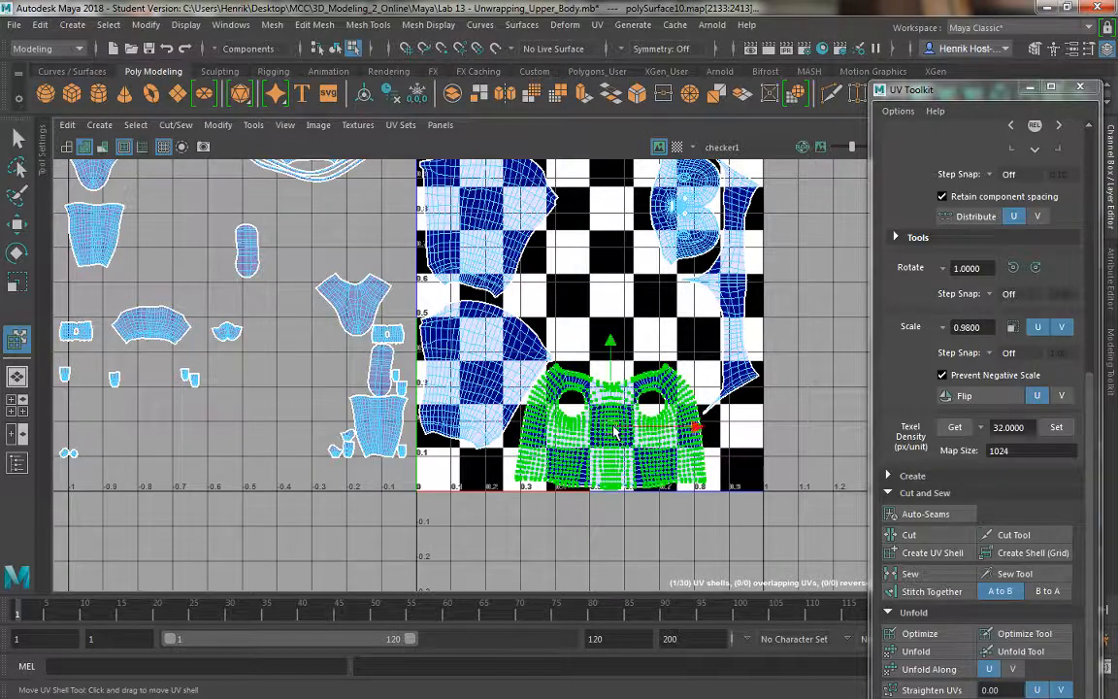
middle_click_drag(596, 481, 415, 403, "alt")
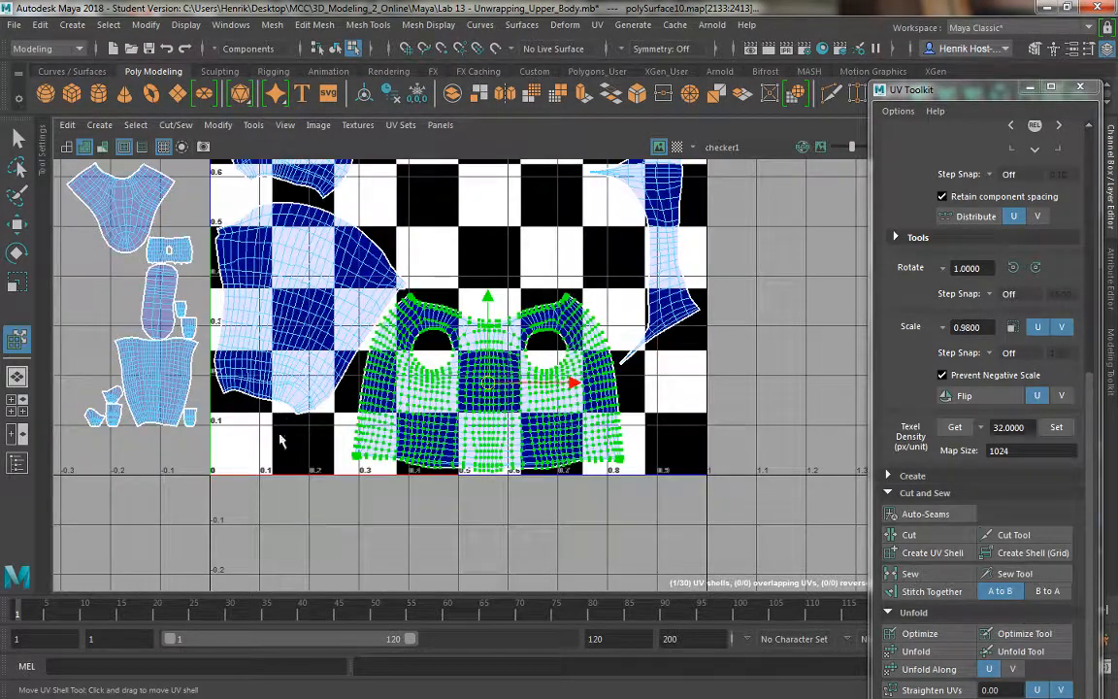
Step: Try fitting the arched shell into the grid's lower-right corner with the Move UV Shell tool, and move it back outside the grid
scroll(280, 442, "down", 2)
middle_click_drag(132, 324, 440, 419, "alt")
scroll(311, 336, "down", 2)
middle_click_drag(376, 360, 345, 372, "alt")
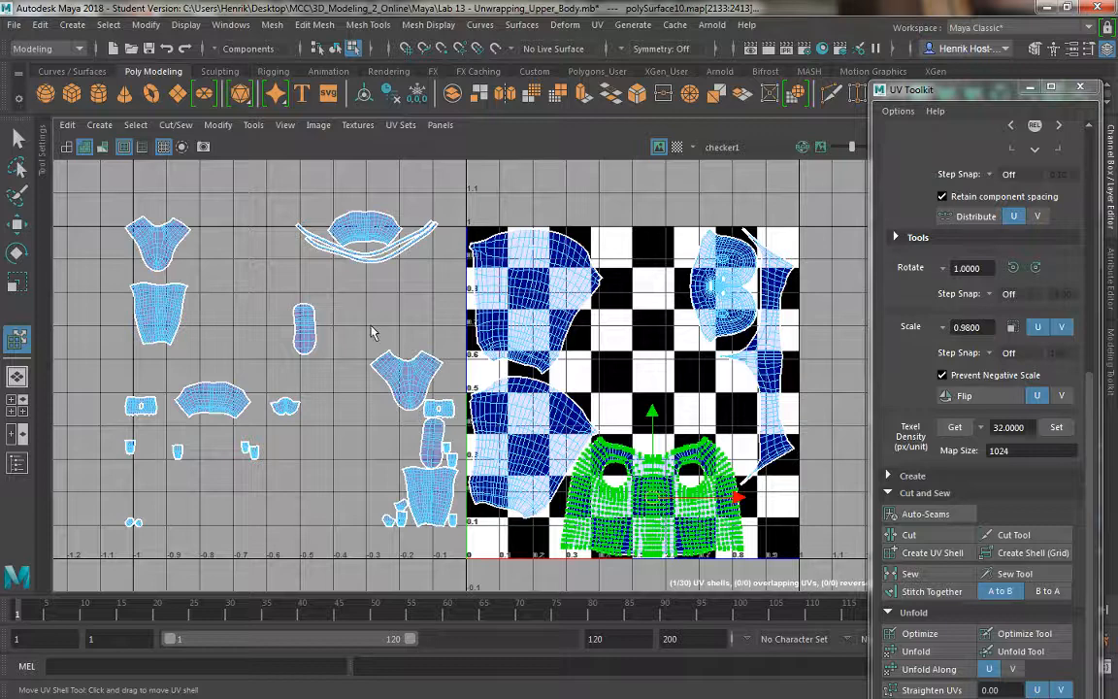
left_click(253, 124)
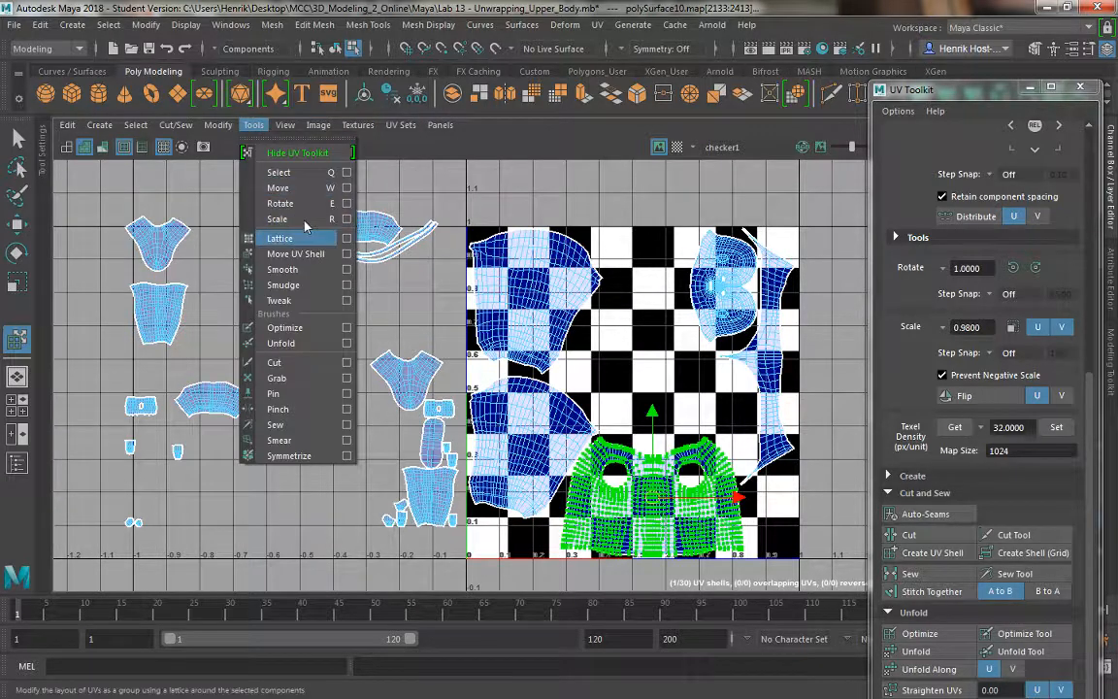
left_click(304, 255)
left_click(360, 233)
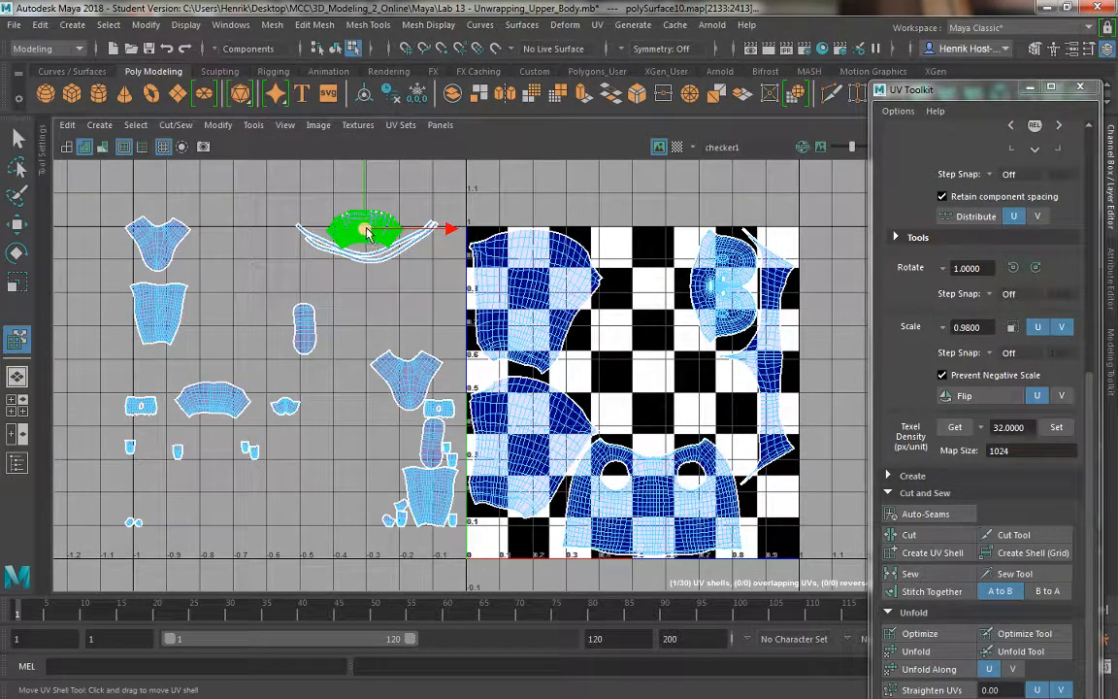
left_click_drag(587, 361, 778, 526)
key("e")
key("w")
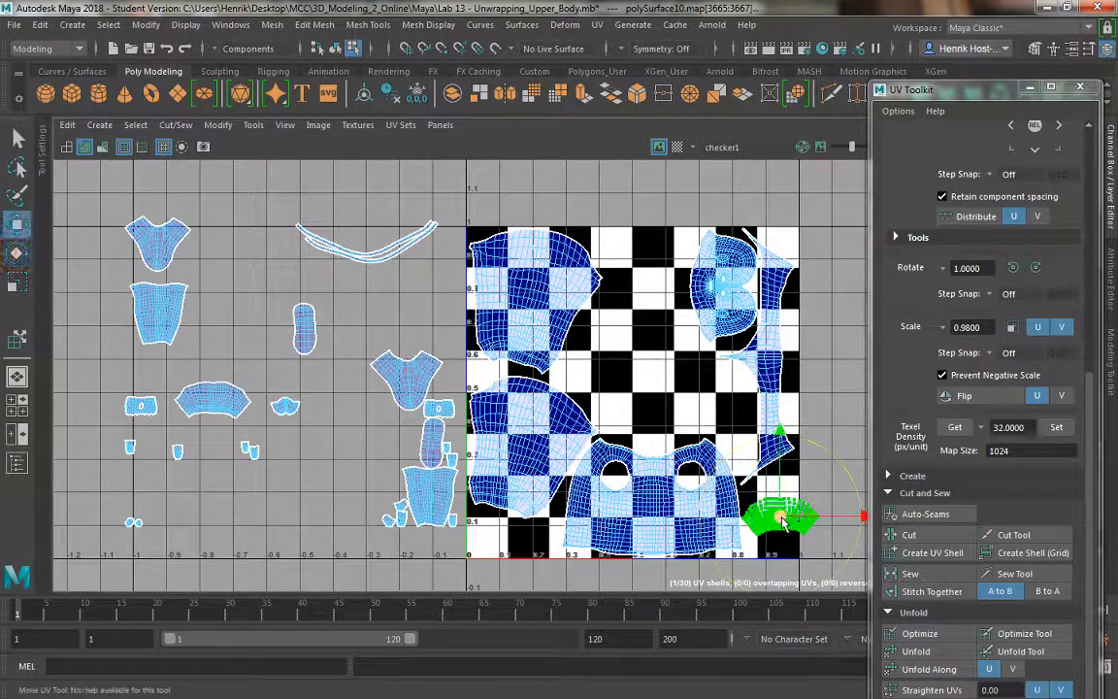
middle_click_drag(356, 487, 291, 495)
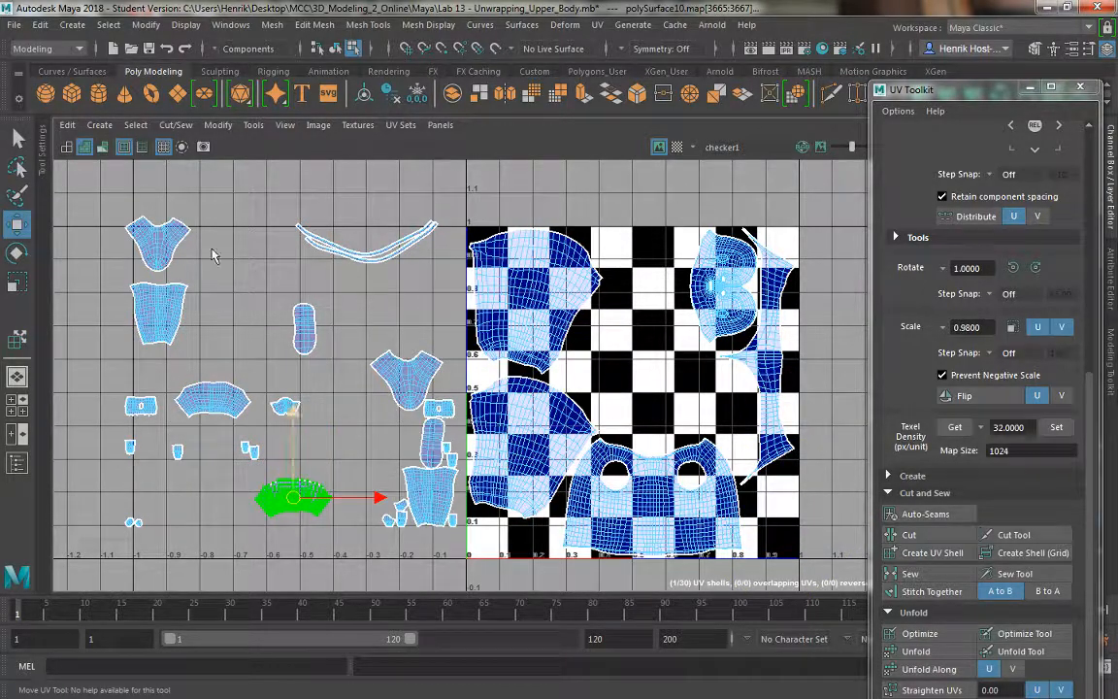
Step: Move the upper-left tapered shell into the grid's lower-right corner, beside the two-opening shell, and fine-tune it just inside the edges
left_click(148, 325)
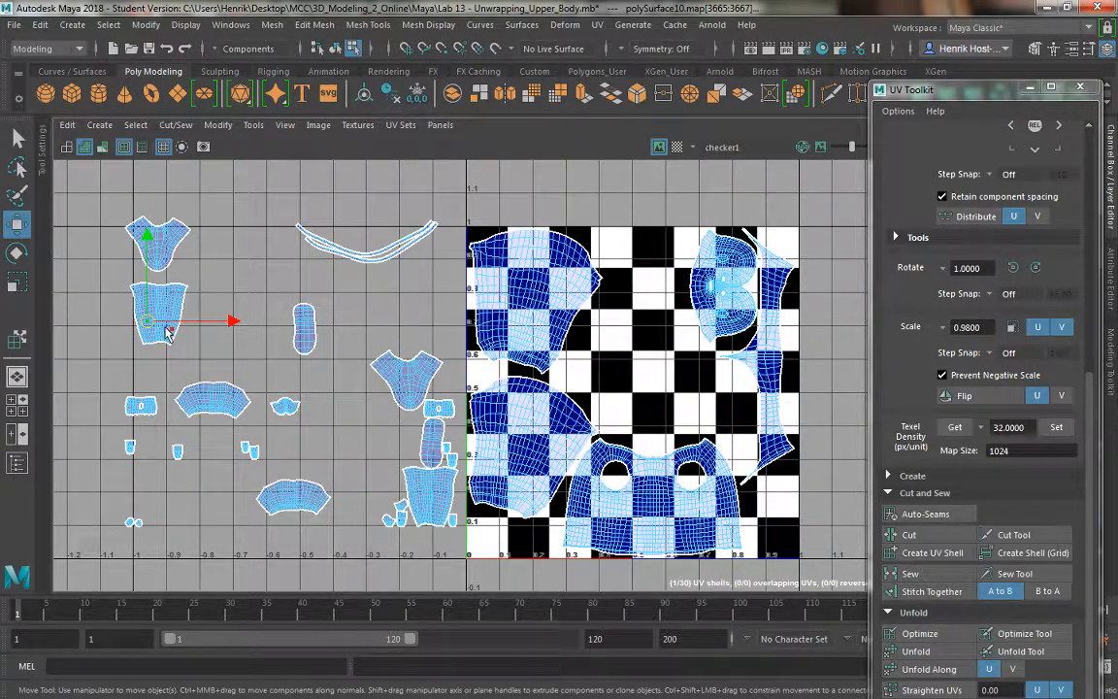
left_click(254, 125)
left_click(294, 253)
left_click(158, 312)
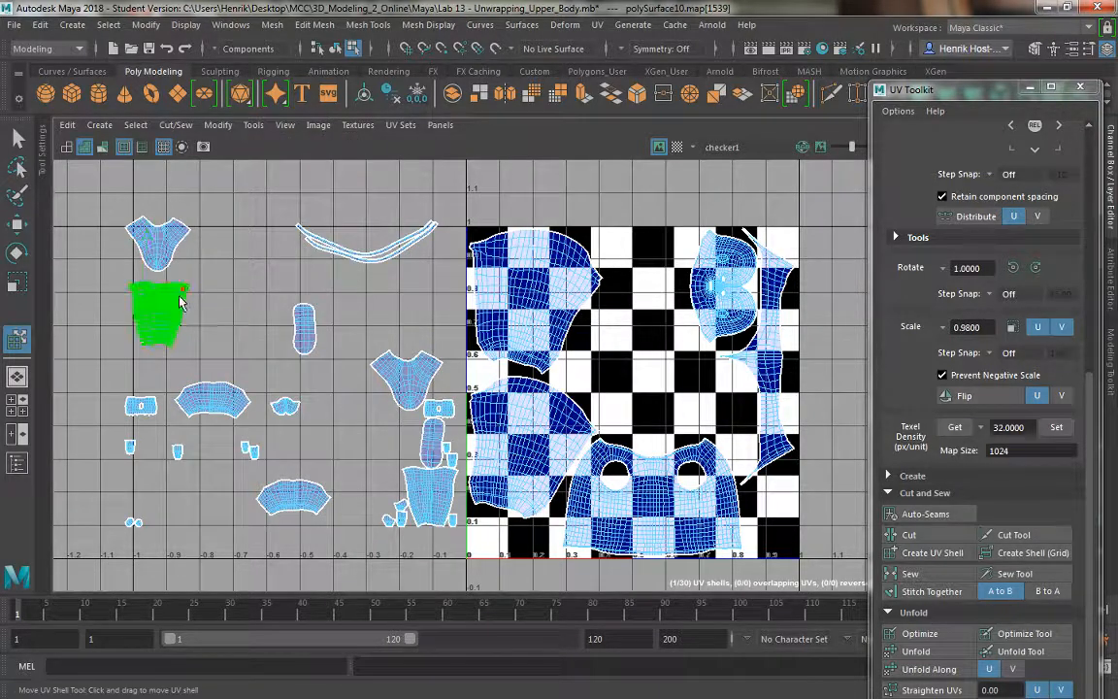
left_click_drag(161, 316, 768, 522)
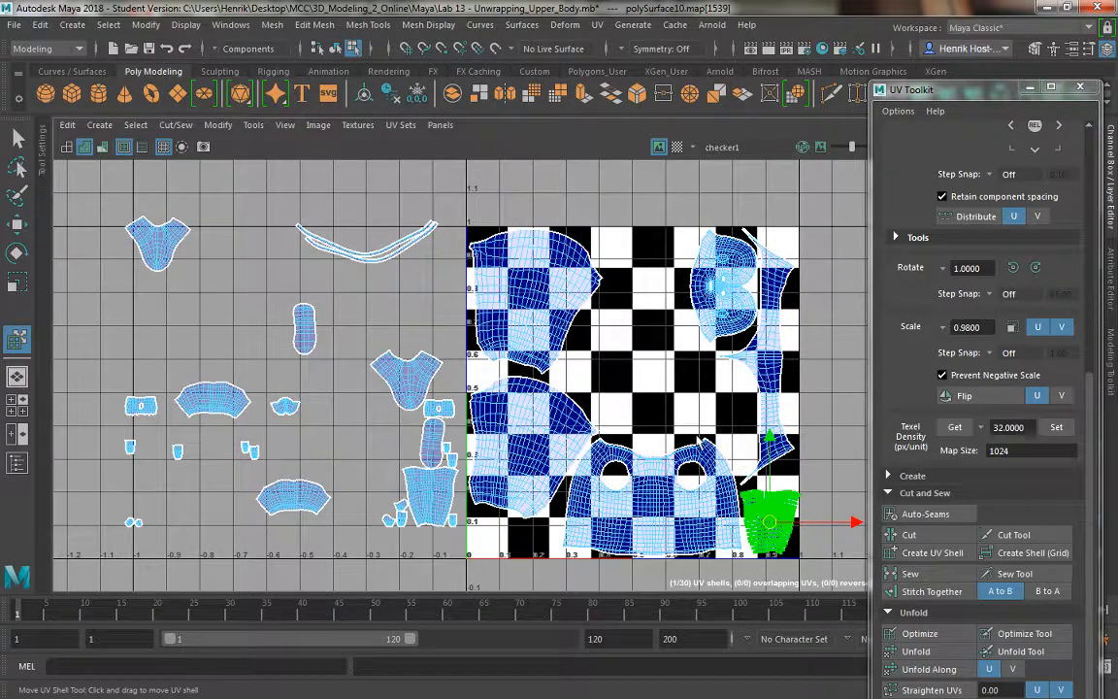
middle_click_drag(697, 439, 547, 364, "alt")
right_click_drag(711, 541, 794, 503, "alt")
middle_click_drag(788, 527, 756, 456, "alt")
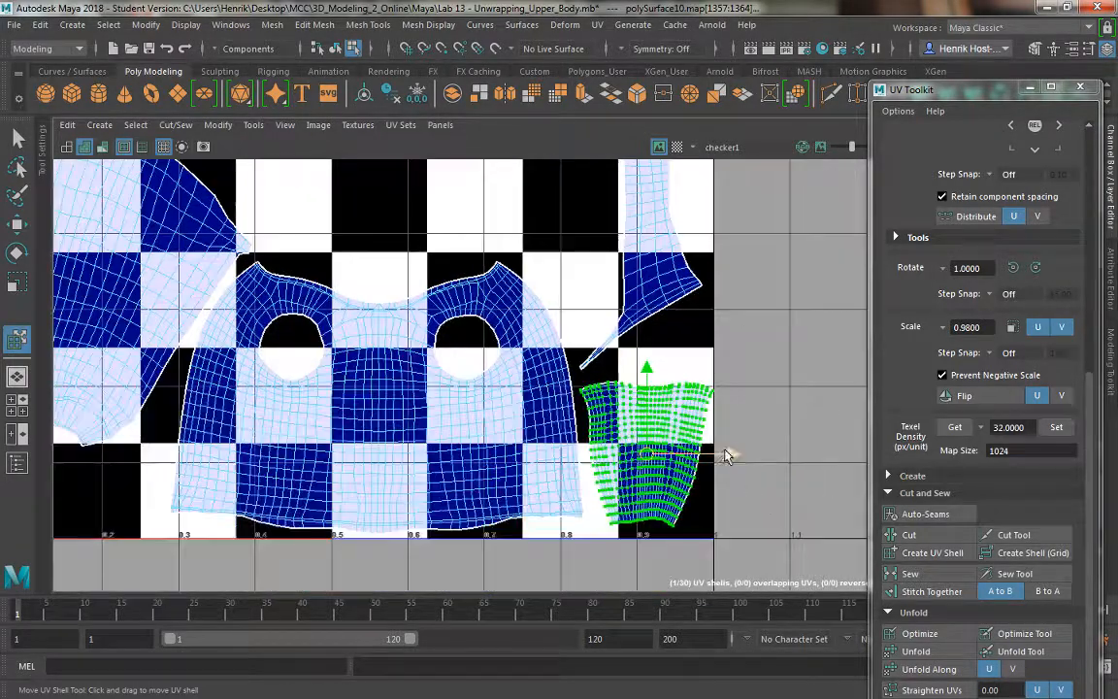
left_click_drag(731, 456, 730, 456)
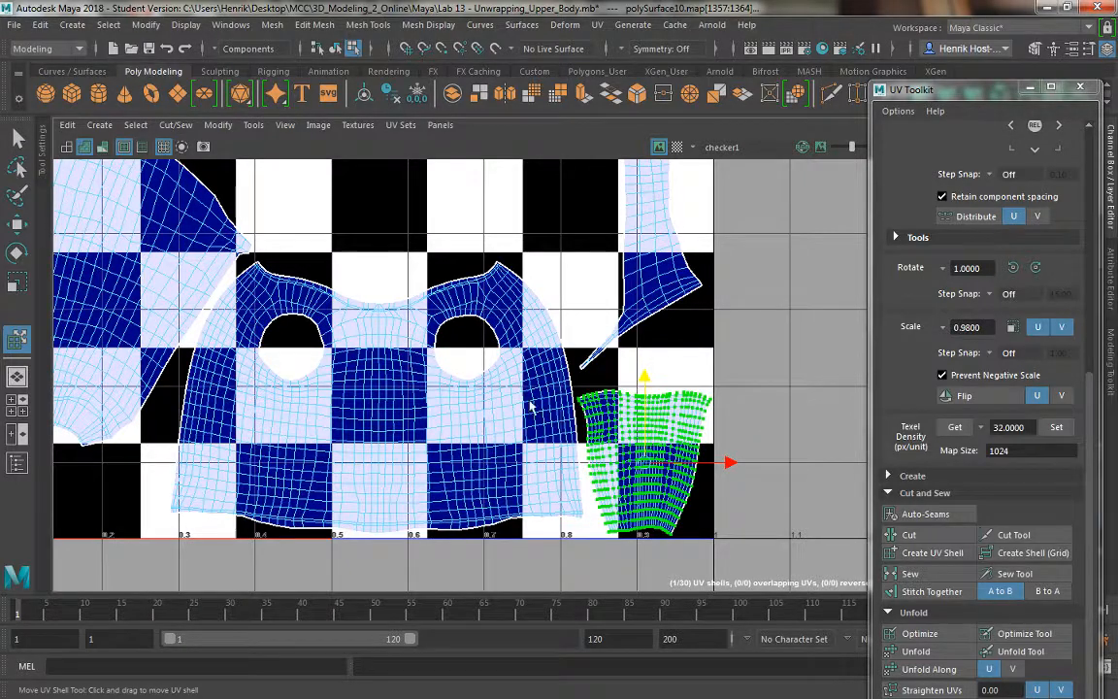
Step: Rotate the other tapered shell about 90° counterclockwise and place it in the grid's lower-left corner beneath the large shell
right_click_drag(529, 407, 436, 307, "alt")
middle_click_drag(437, 307, 713, 343, "alt")
left_click(381, 442)
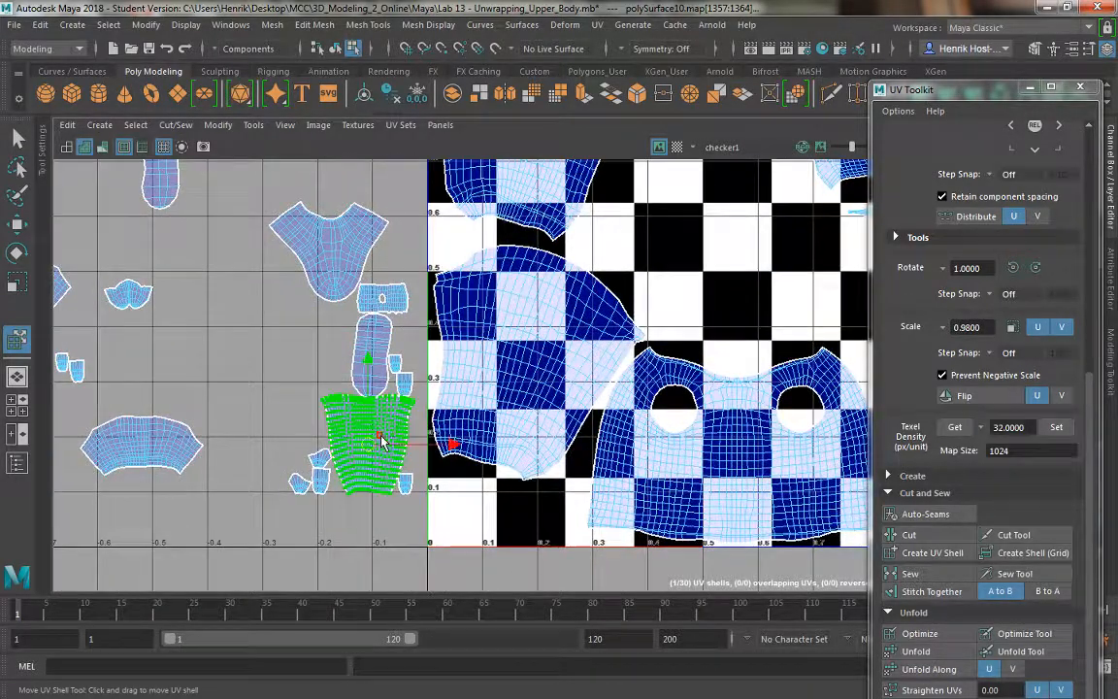
key("e")
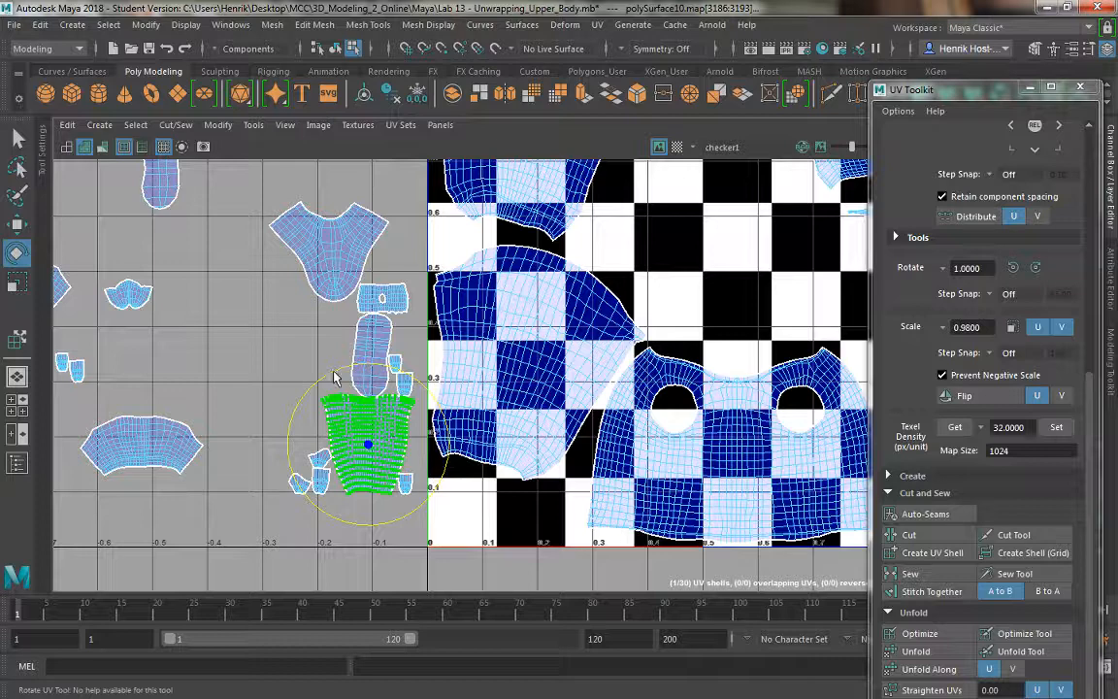
left_click_drag(307, 415, 283, 482)
key("w")
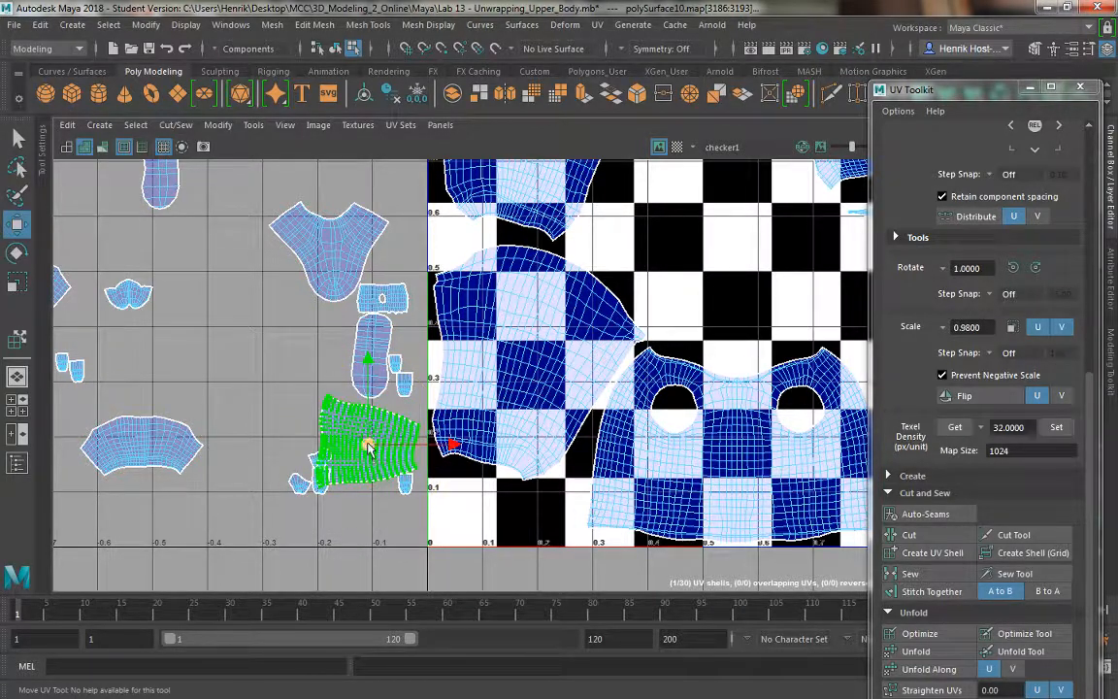
left_click_drag(367, 451, 483, 514)
scroll(571, 460, "up", 2)
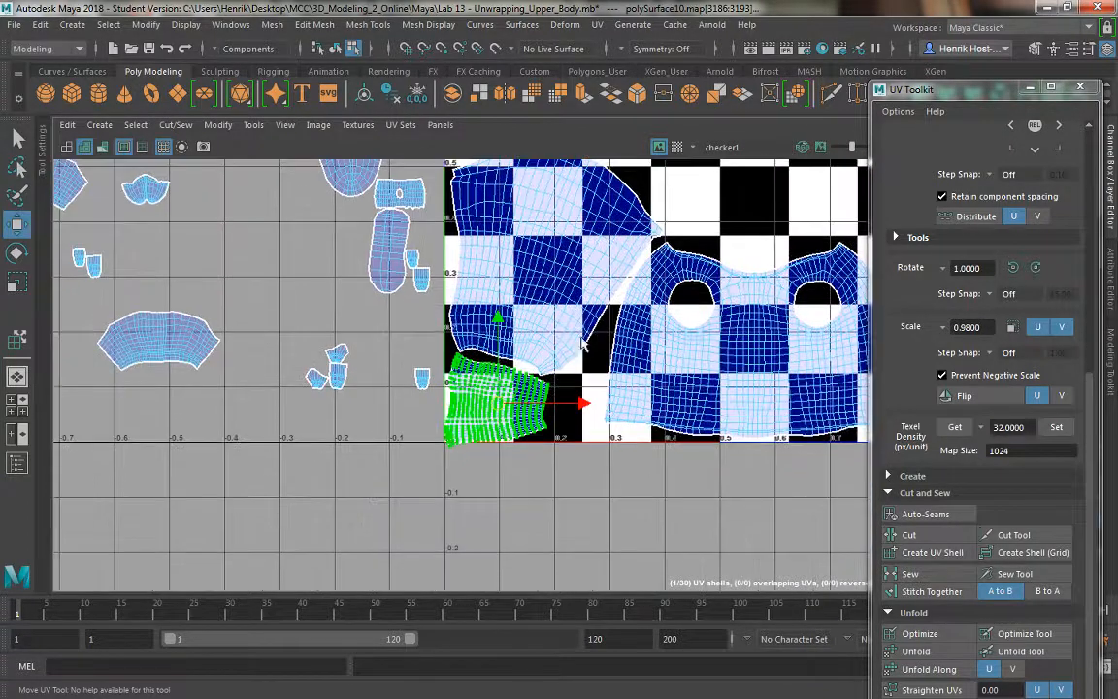
left_click_drag(451, 417, 447, 405)
Step: Nudge the large lower-left shell slightly upward with the Move UV Shell tool to clear the tapered shell beneath it
right_click_drag(578, 409, 563, 391, "alt")
middle_click_drag(570, 404, 574, 540, "alt")
right_click_drag(582, 447, 568, 404, "alt")
left_click(531, 328)
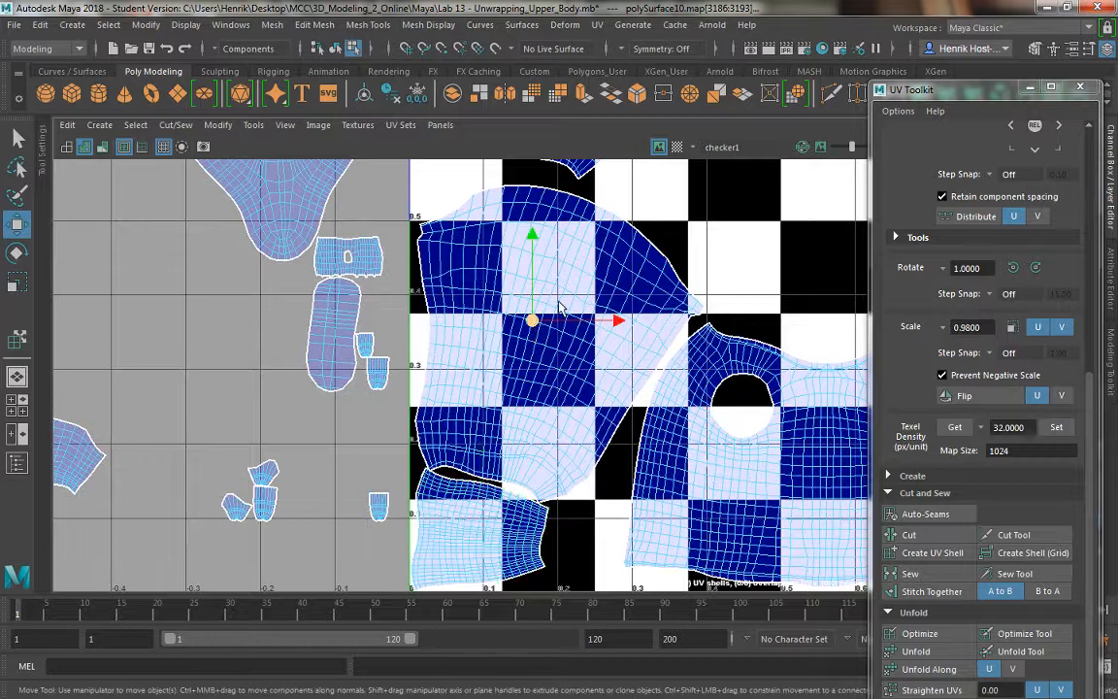
left_click(254, 126)
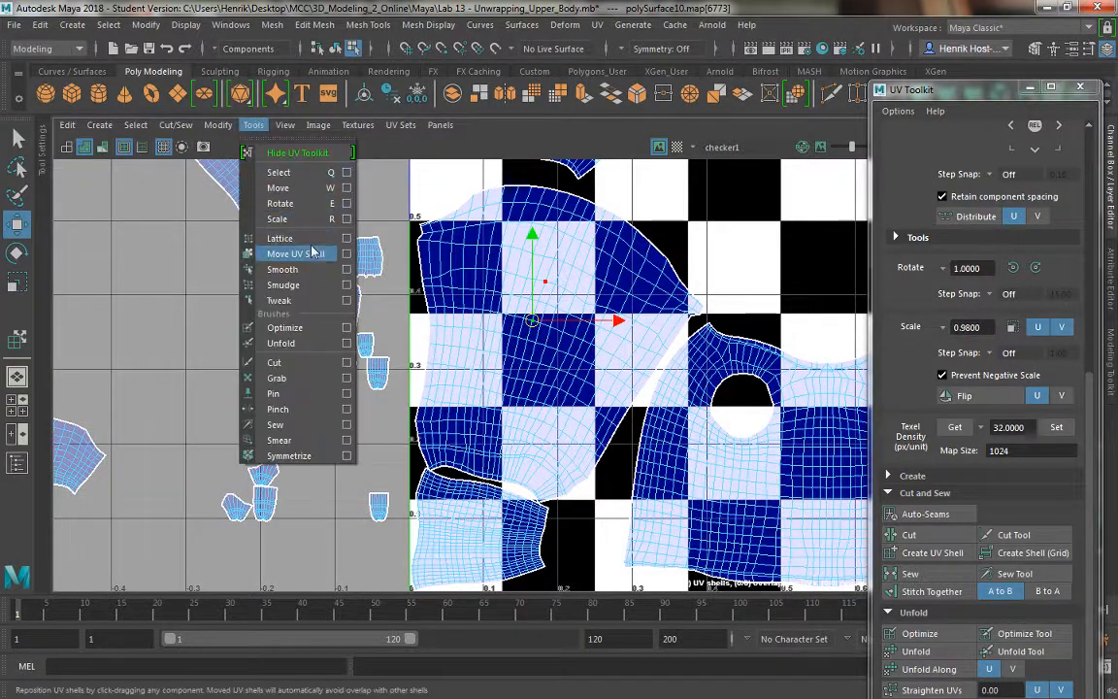
left_click(309, 249)
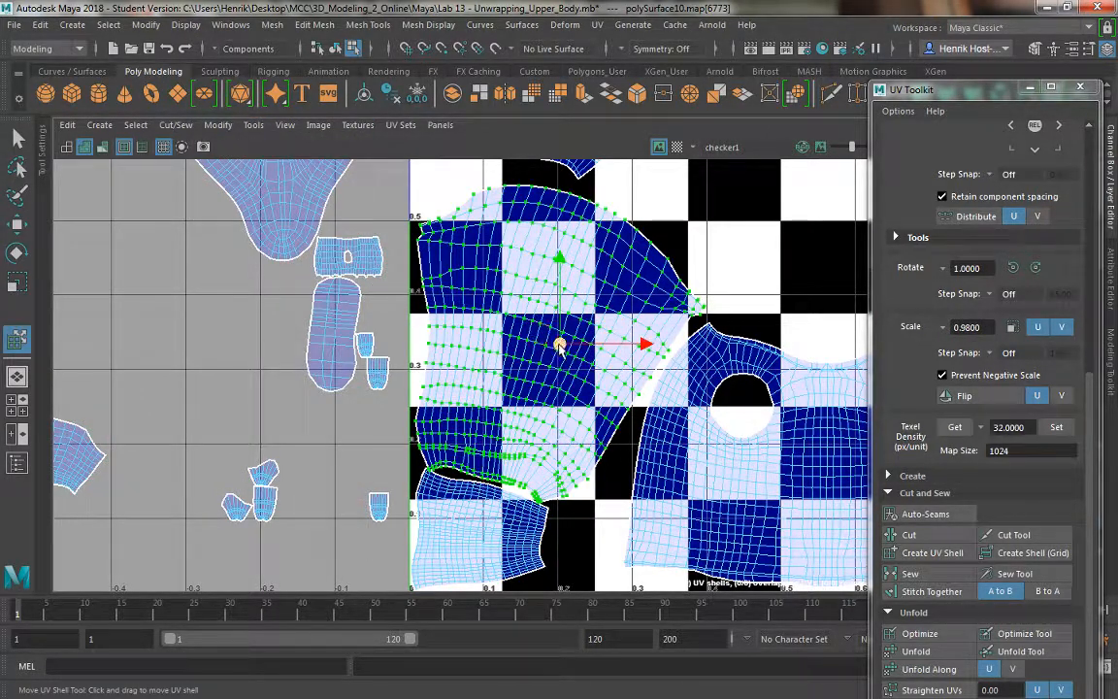
left_click_drag(558, 339, 561, 336)
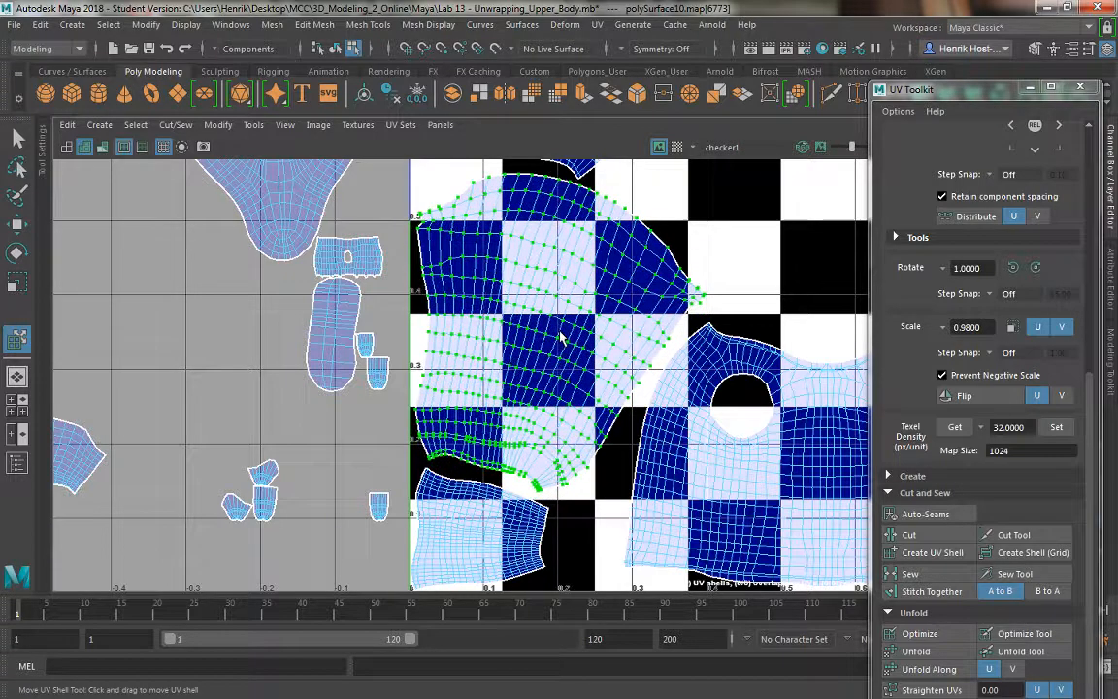
Step: Move the far V-shaped shell to the grid's upper edge, between the large upper-left shell and the two-lobed face shell
scroll(328, 436, "down", 2)
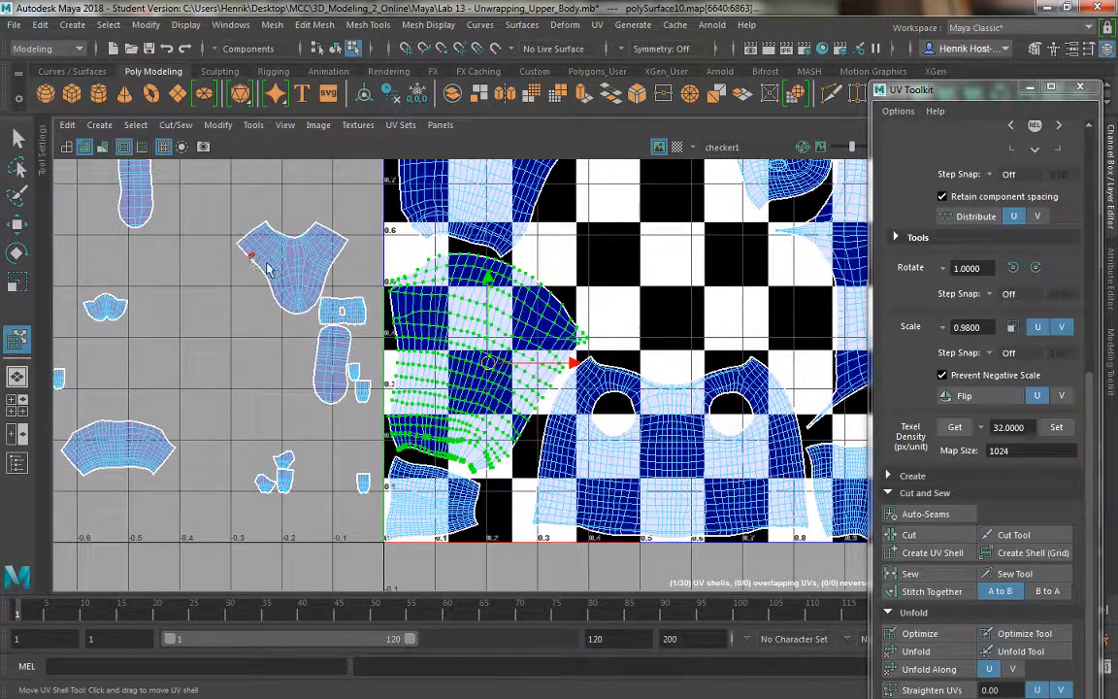
scroll(194, 270, "down", 2)
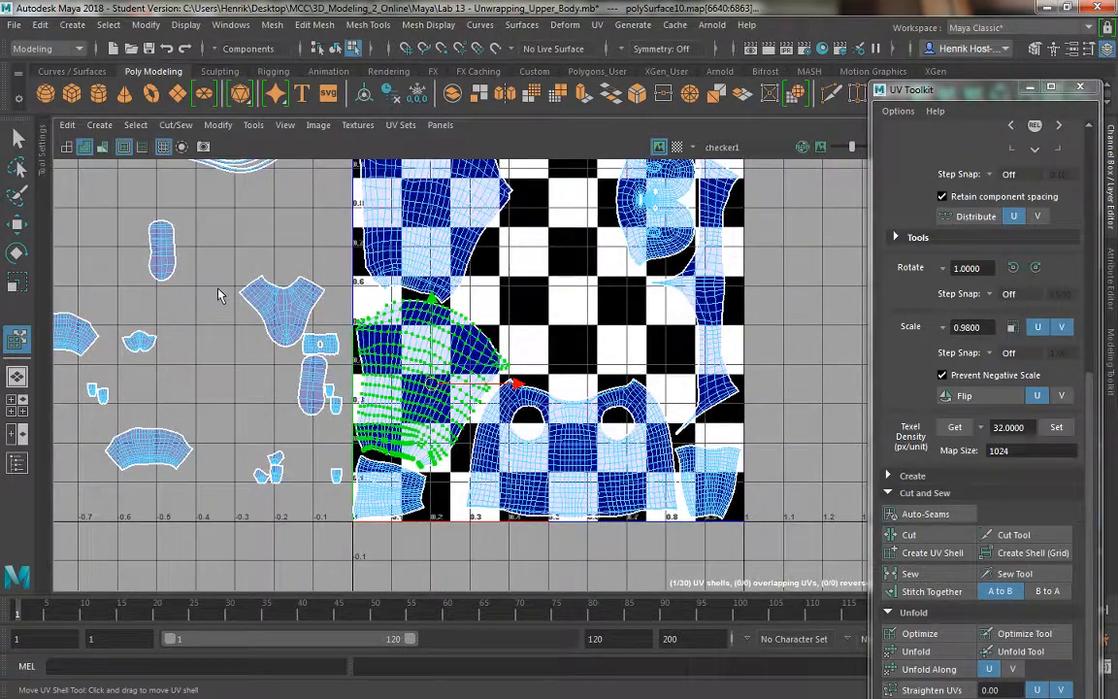
middle_click_drag(218, 295, 288, 425, "alt")
scroll(287, 422, "down", 2)
middle_click_drag(192, 254, 284, 211, "alt")
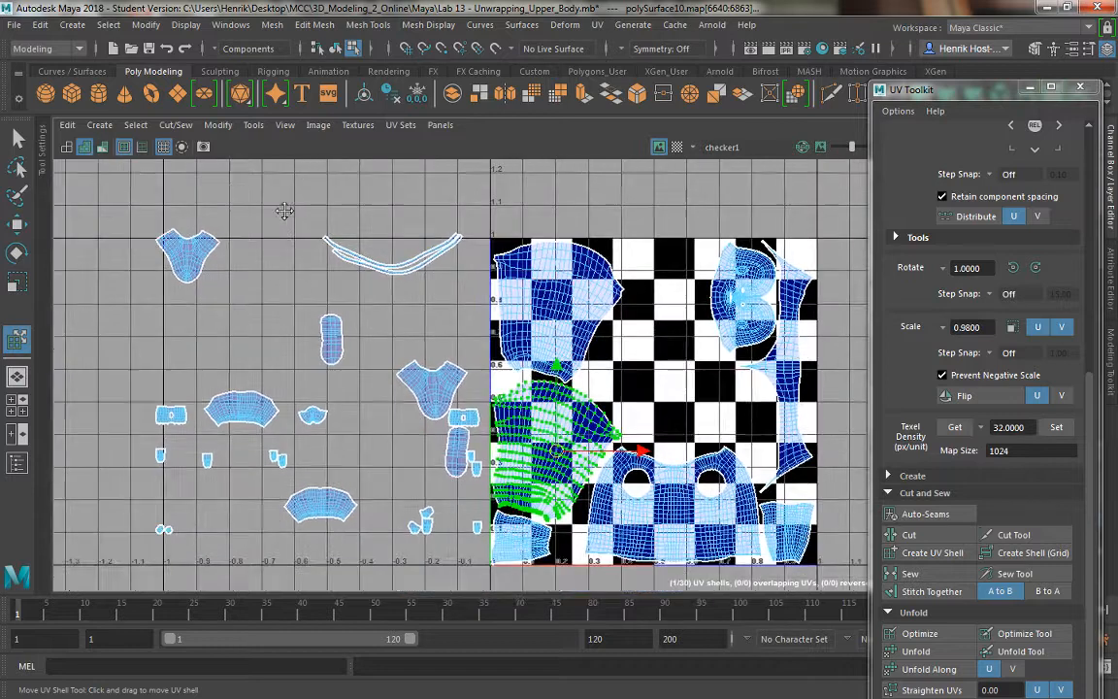
left_click_drag(133, 219, 236, 300)
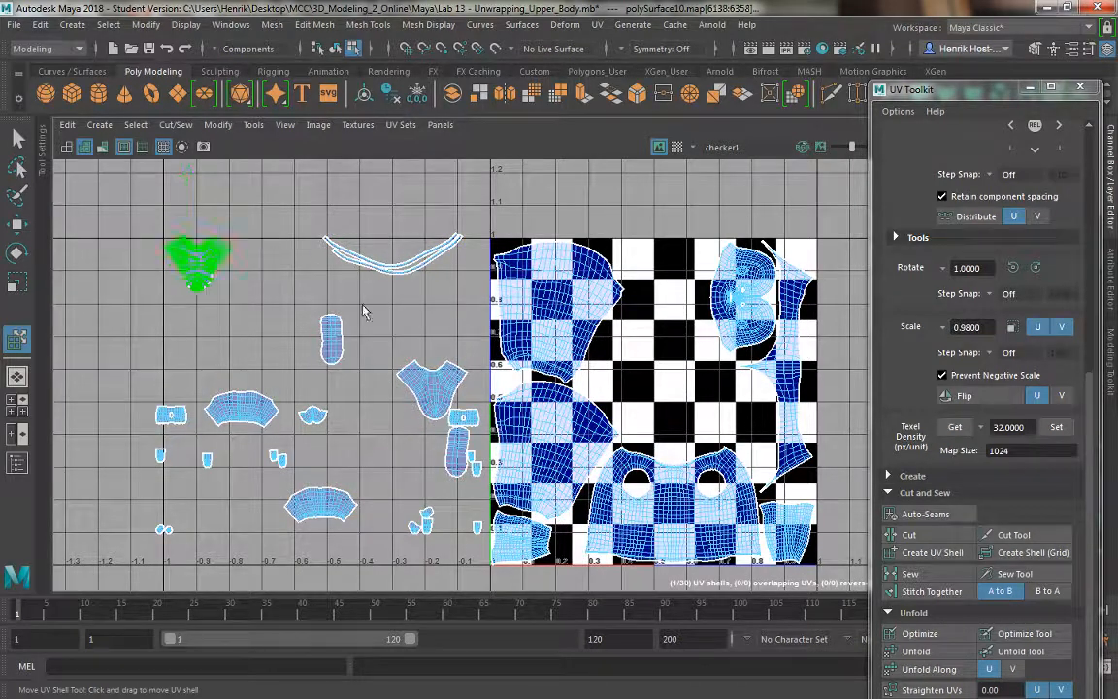
middle_click_drag(366, 310, 645, 273)
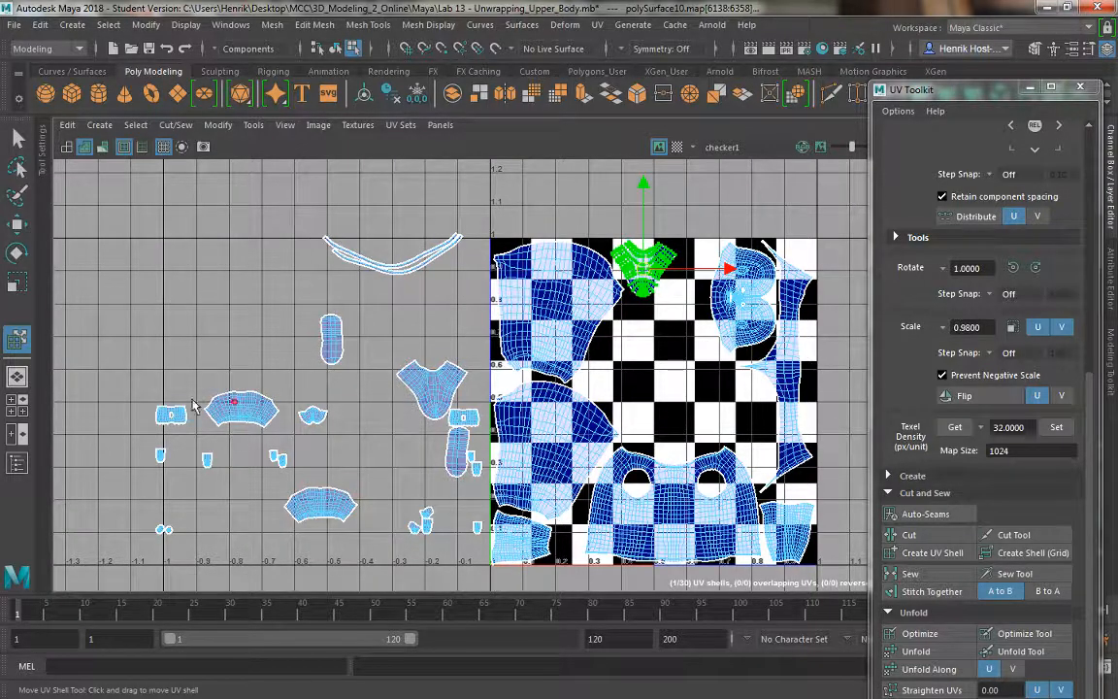
Step: Move the first arched shell into the grid, rotate it about 90° clockwise, and place it against the upright strip below the face shell
left_click(242, 409)
middle_click_drag(244, 412, 668, 435)
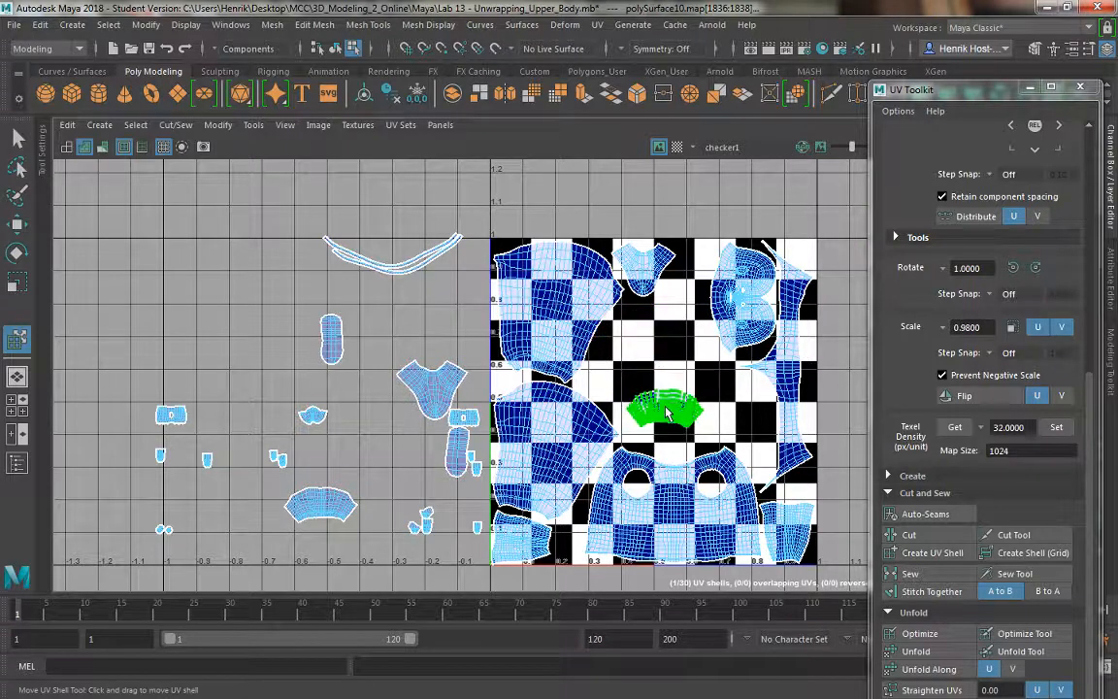
key("e")
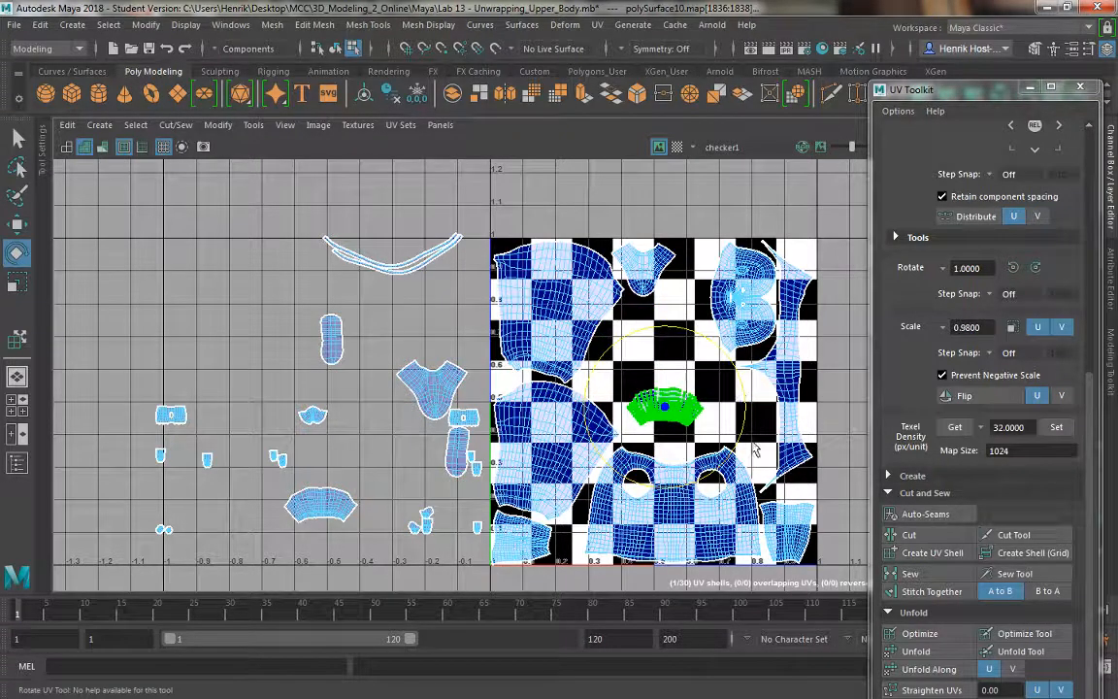
left_click_drag(755, 449, 794, 515)
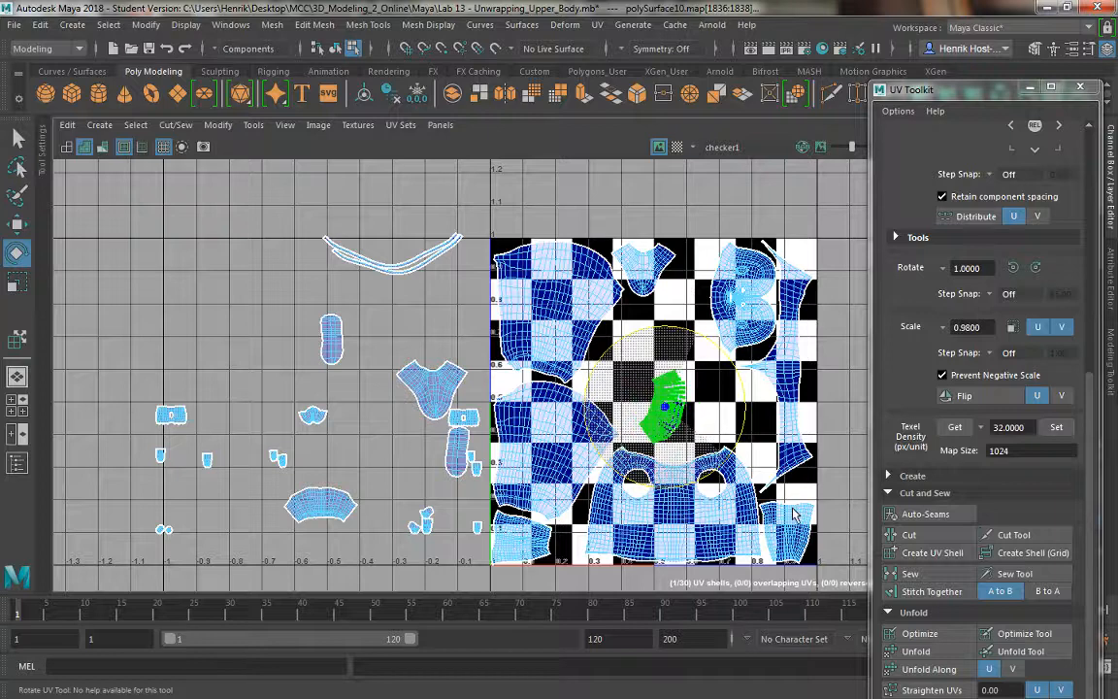
key("w")
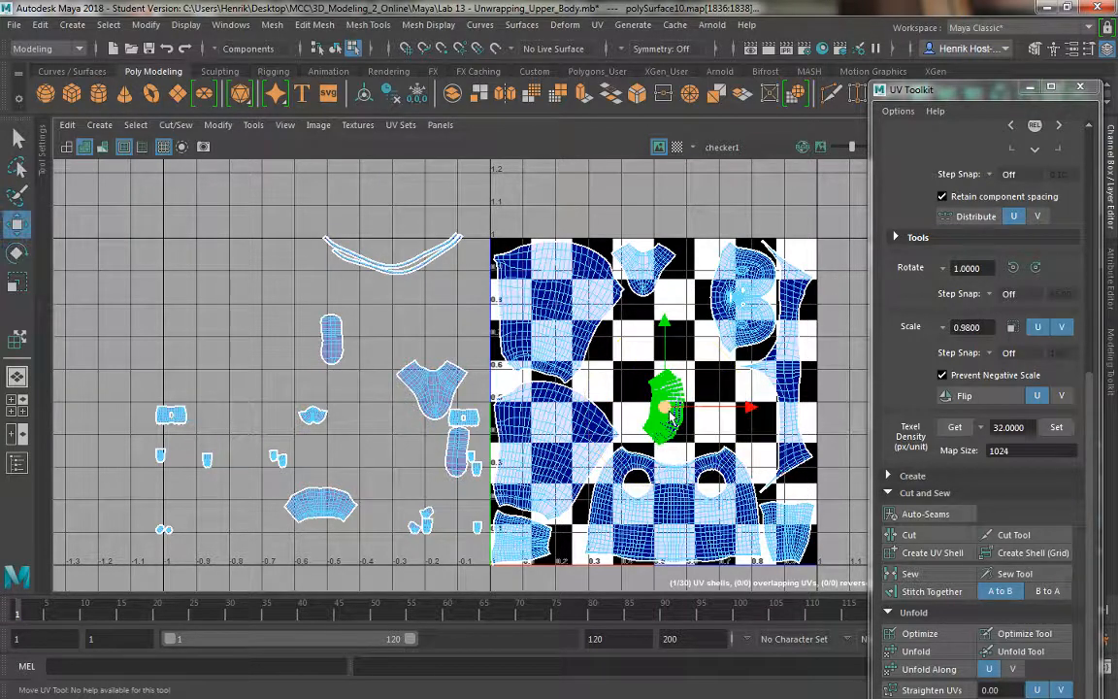
left_click_drag(747, 413, 753, 415)
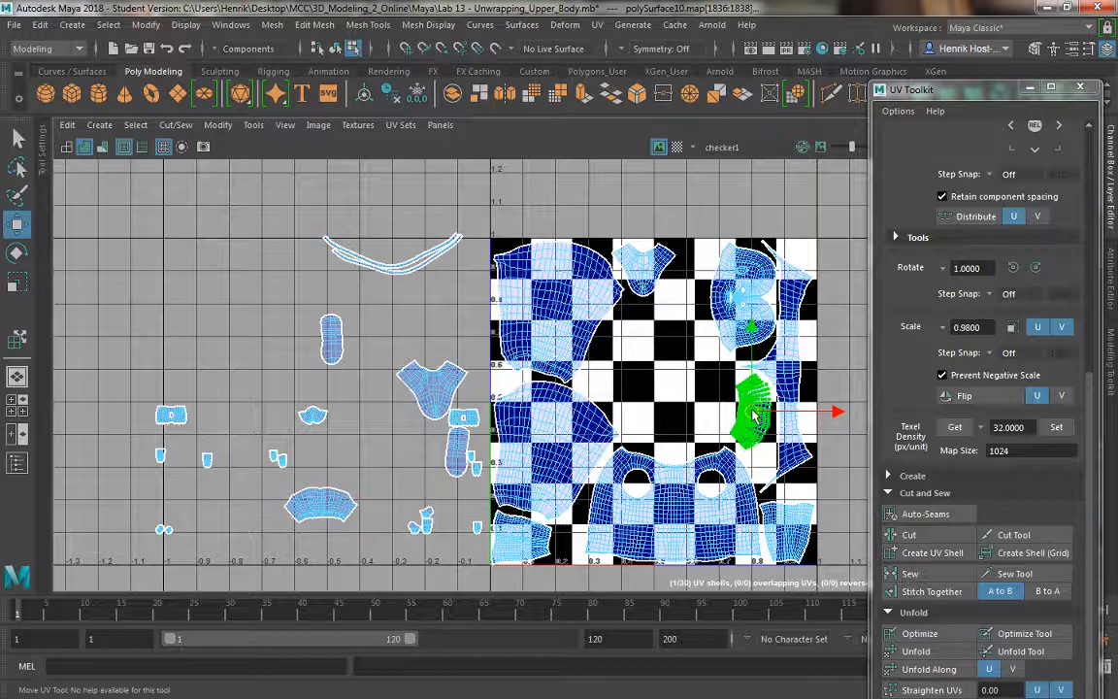
Step: Move the remaining arched shell into the middle of the grid and rotate it upright
left_click(330, 517)
left_click(253, 124)
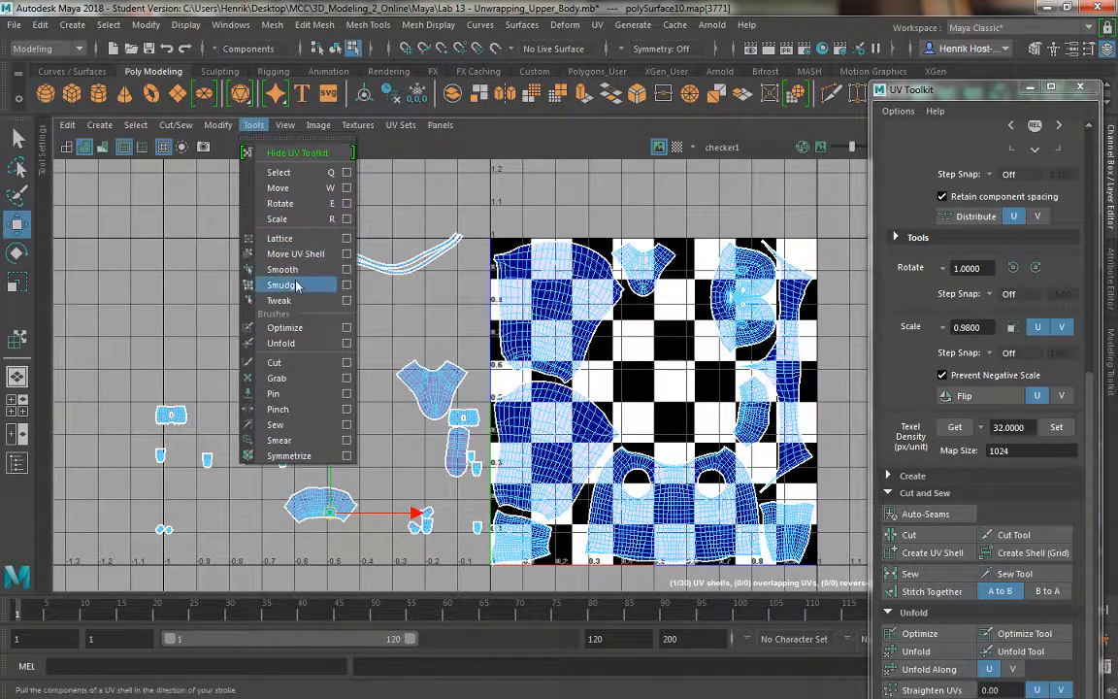
left_click(297, 284)
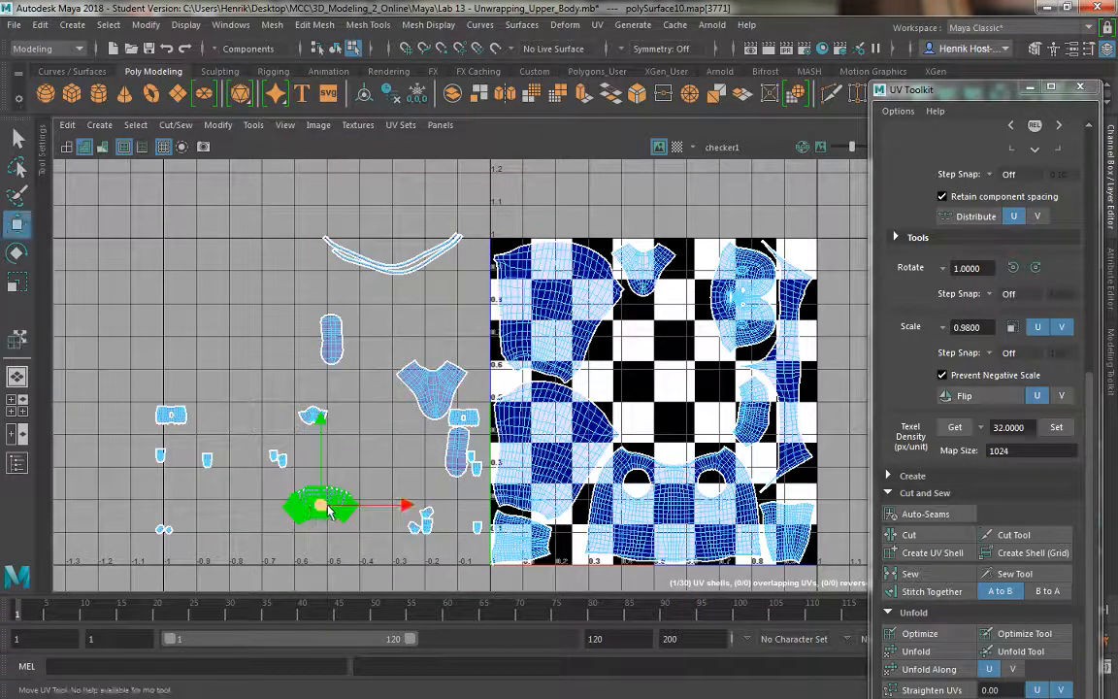
left_click_drag(644, 439, 682, 405)
key("e")
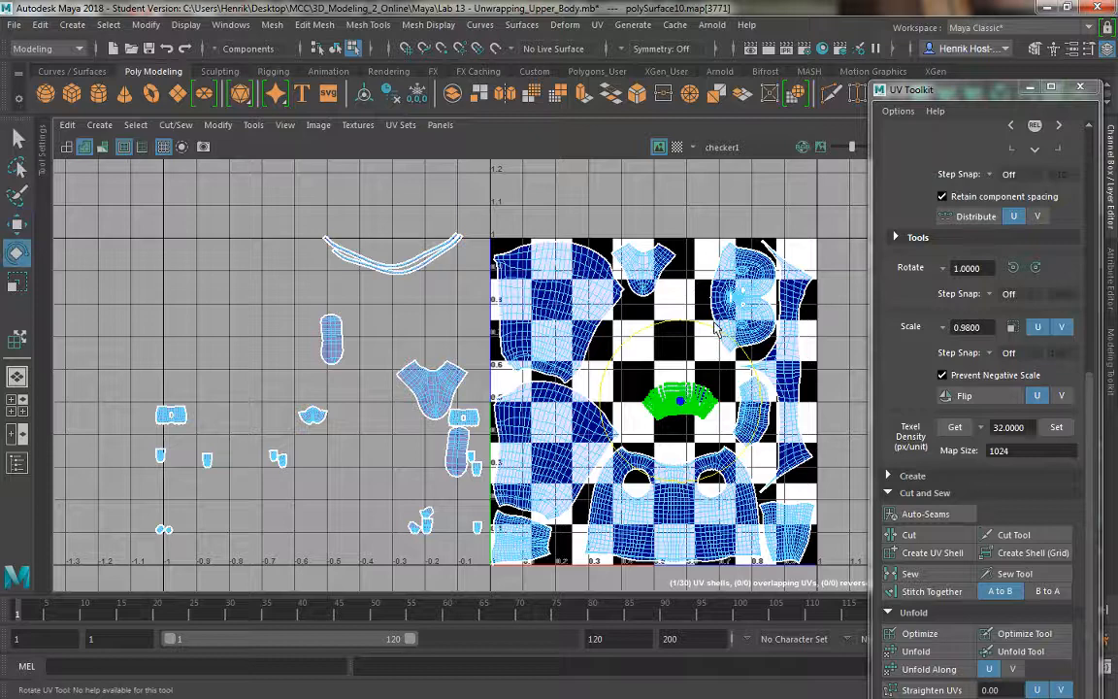
left_click_drag(766, 393, 673, 412)
key("w")
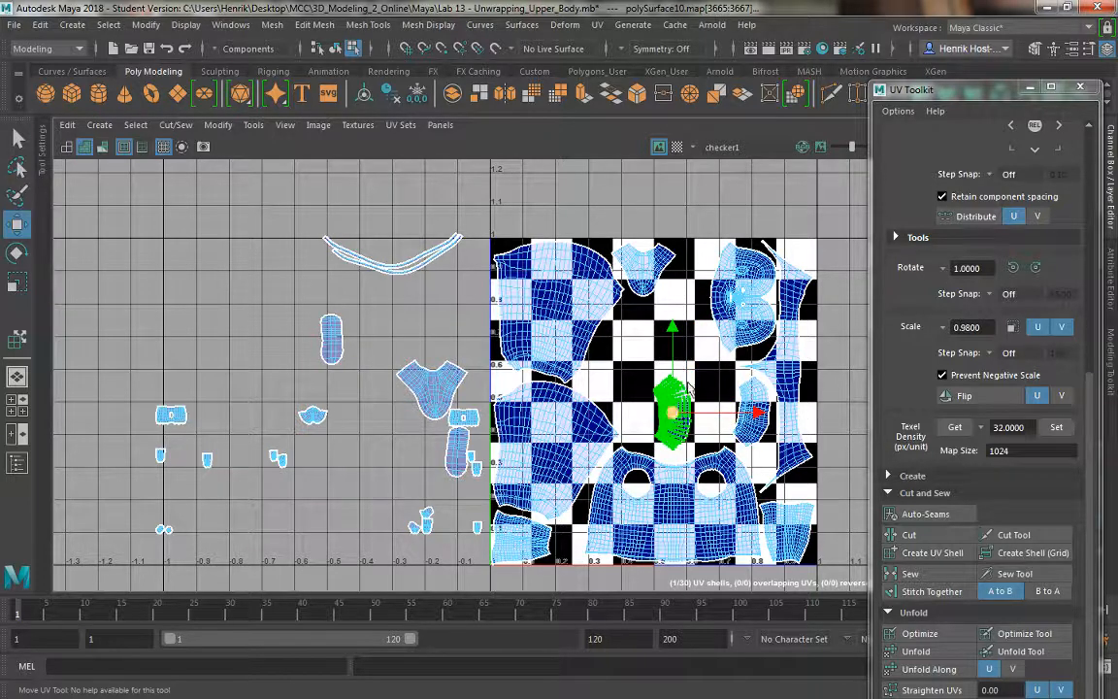
Step: Rotate the second arched shell until its curve faces downward, and place it just above the neckline of the two-opening shell
key("e")
left_click_drag(731, 367, 673, 440)
key("w")
key("e")
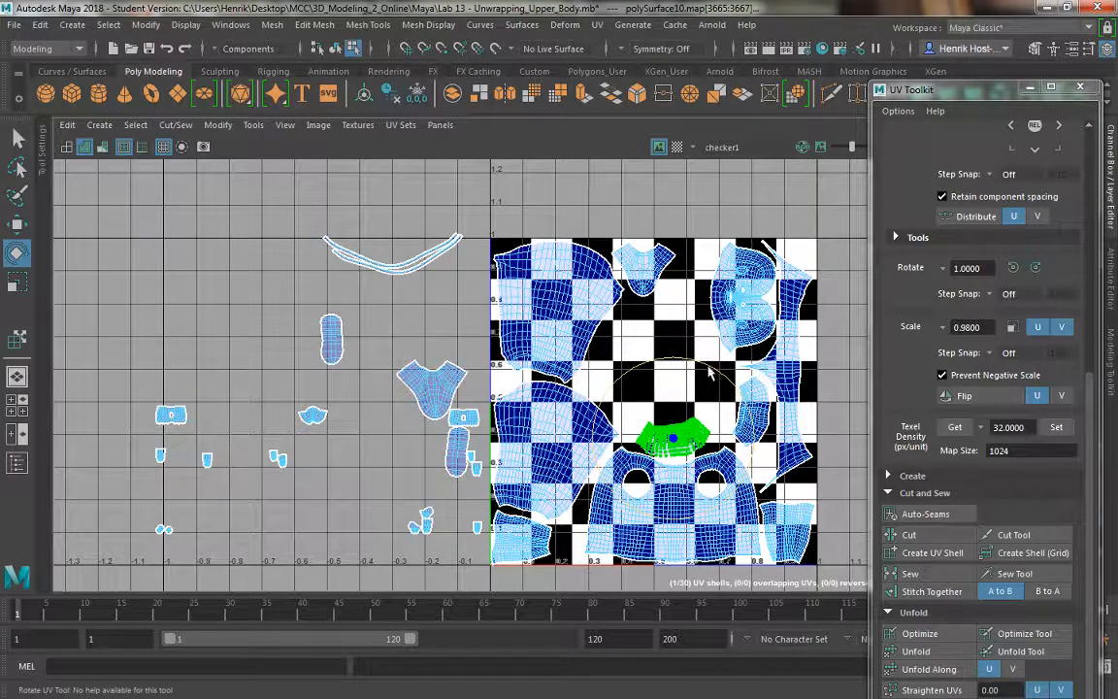
left_click_drag(723, 378, 723, 380)
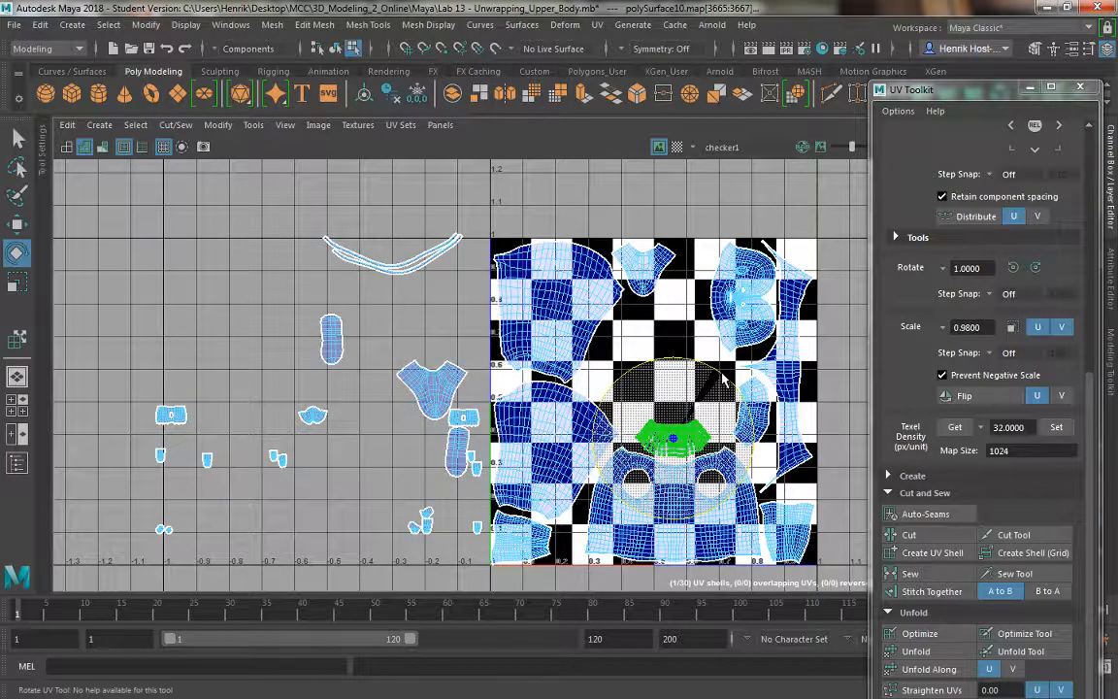
key("w")
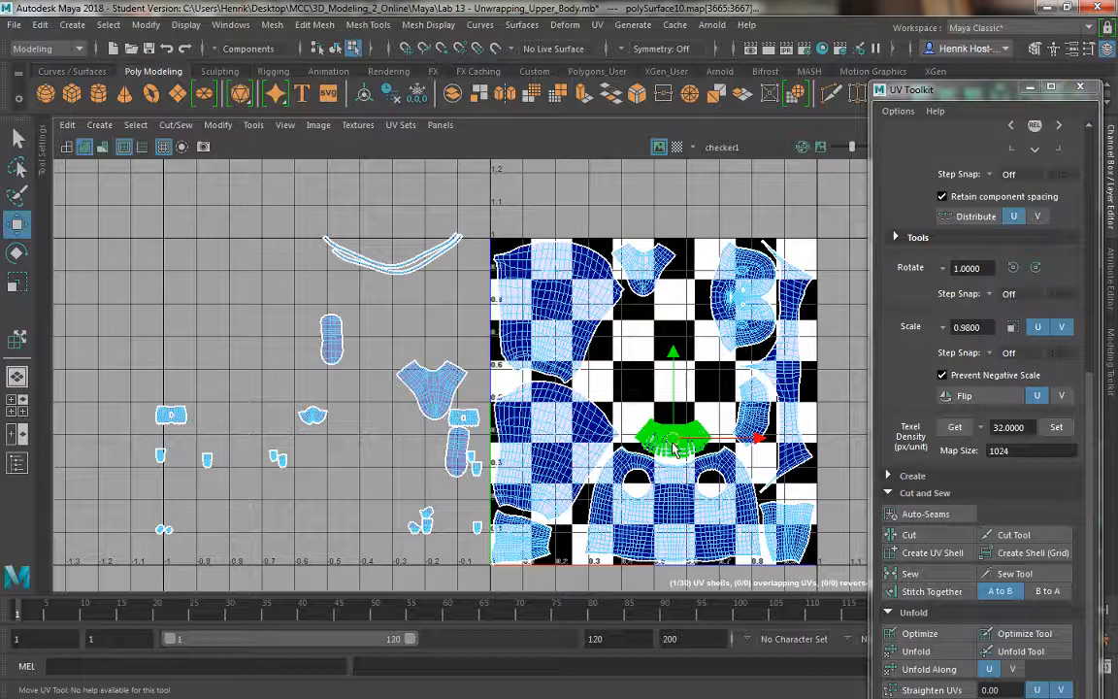
Step: Move the nearby V-shaped shell into the grid and place it above the arched shell, beside the large lower-left shell, adjusting its rotation slightly
left_click_drag(674, 444, 674, 447)
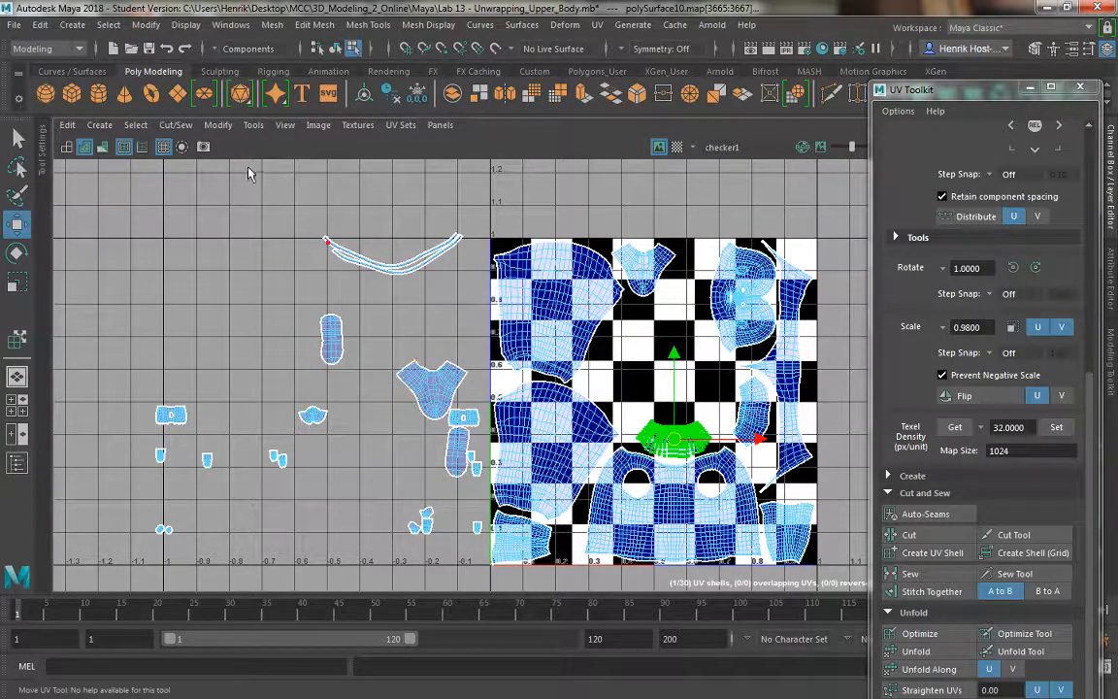
left_click(253, 124)
left_click(282, 208)
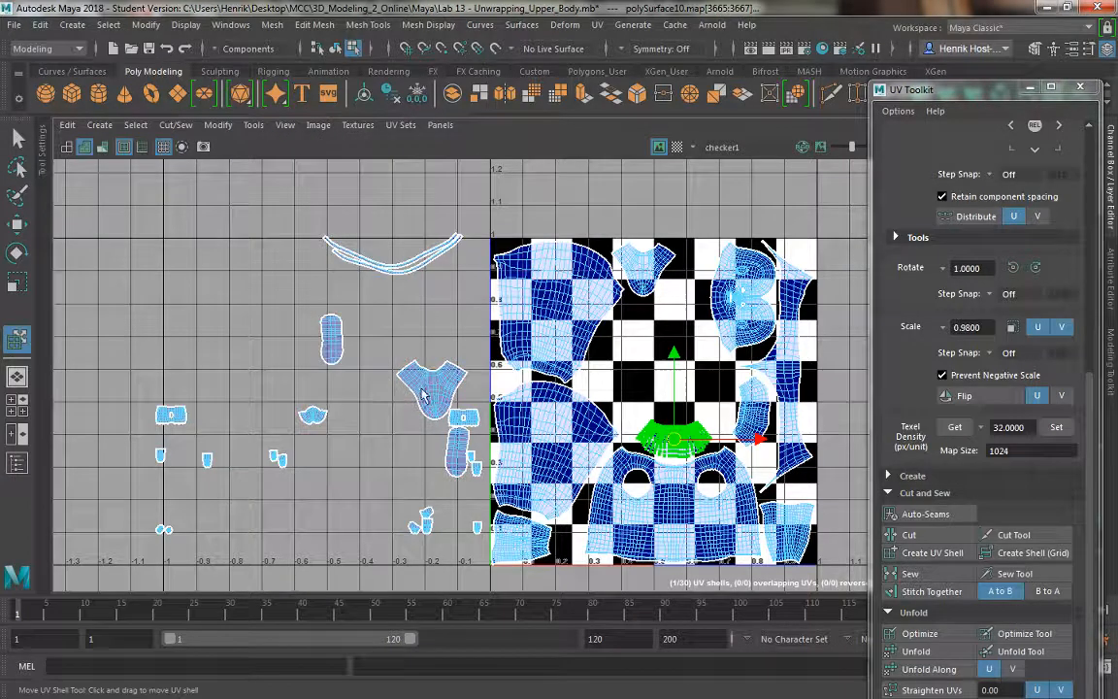
left_click(423, 395)
left_click_drag(432, 394, 629, 407)
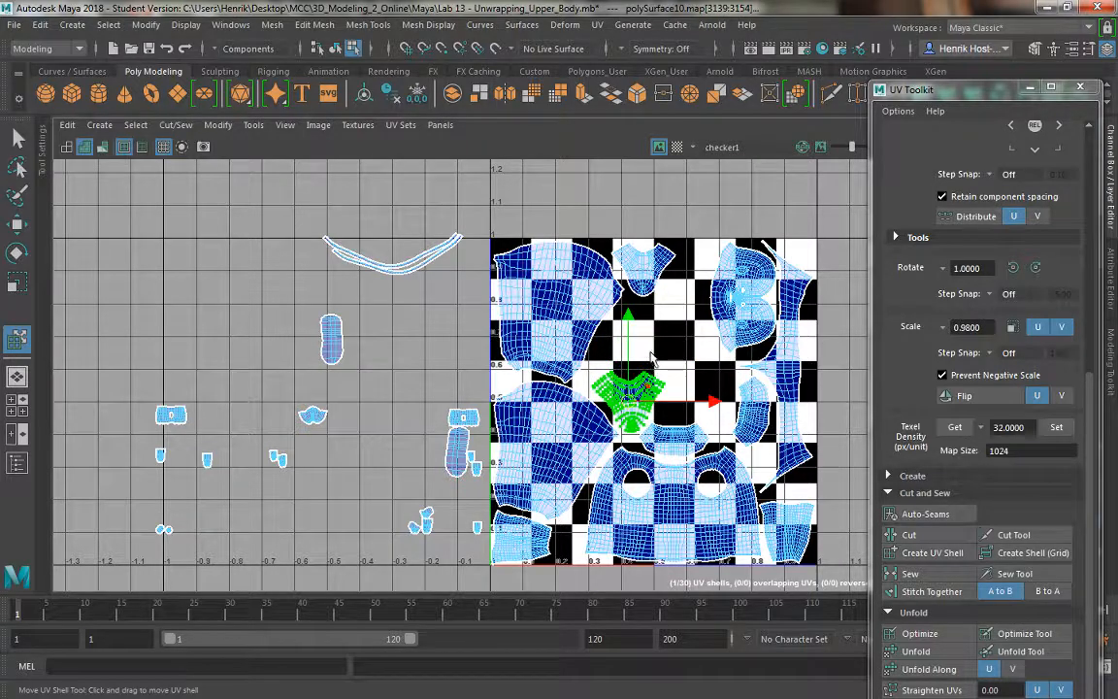
key("e")
left_click_drag(654, 329, 649, 329)
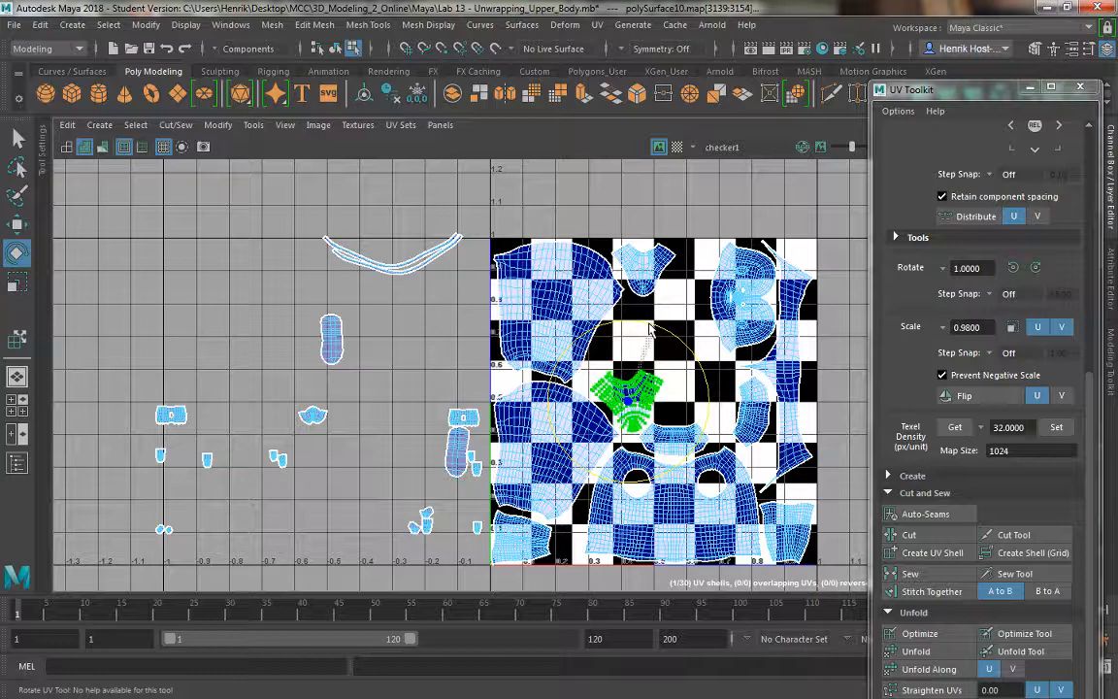
key("w")
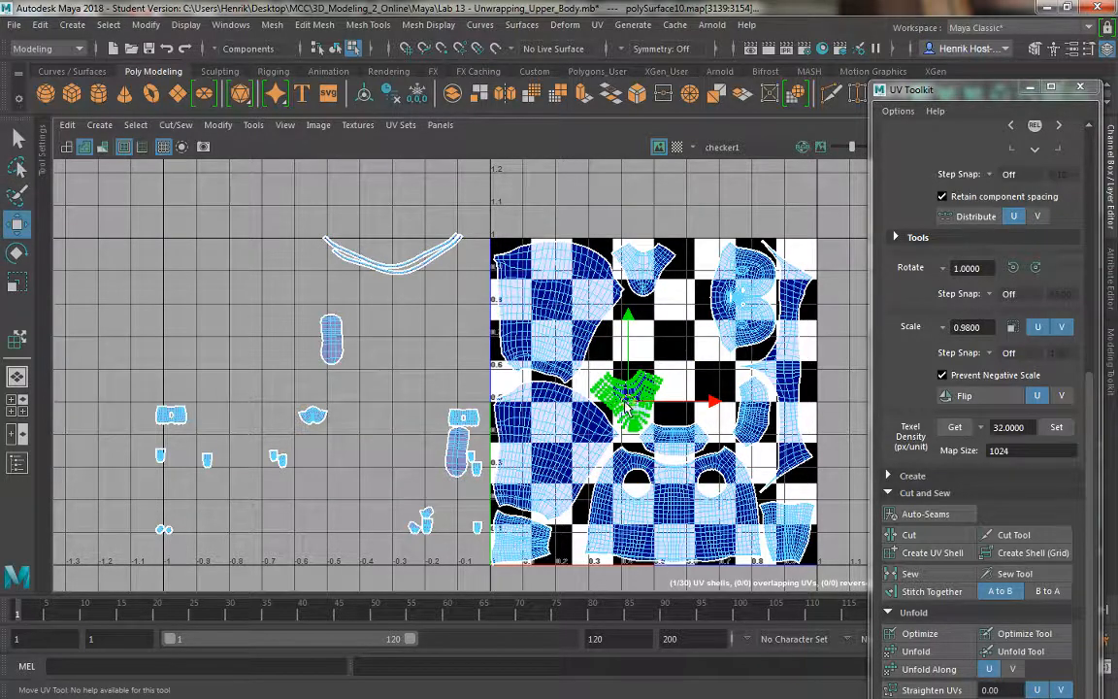
left_click_drag(626, 403, 623, 404)
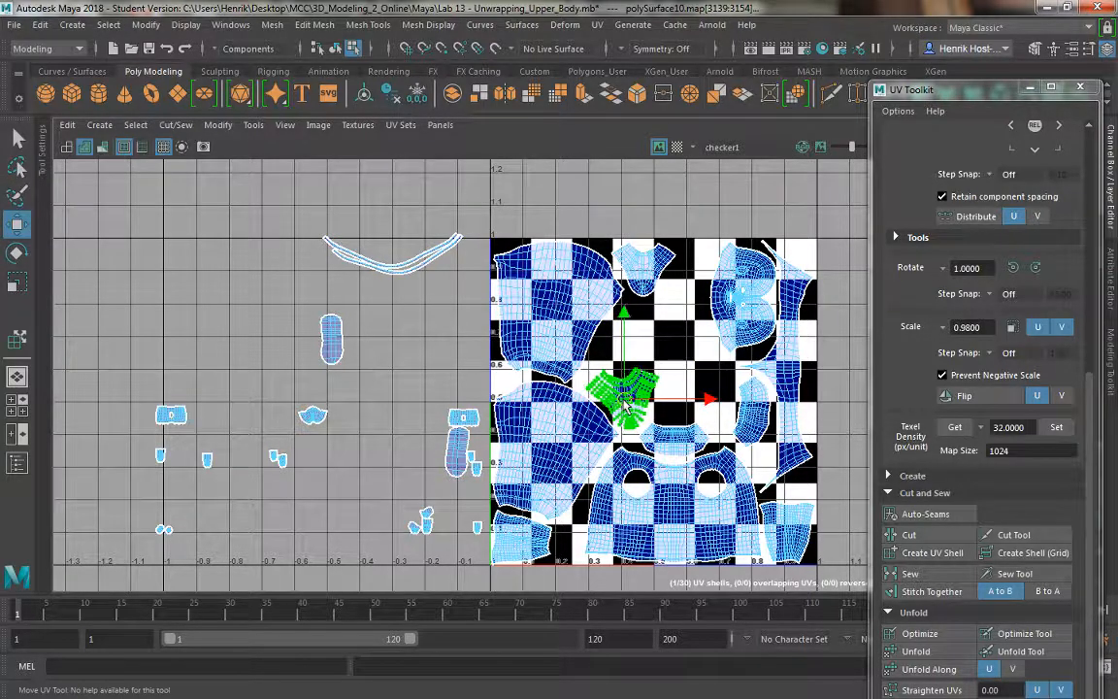
Step: Move the upper capsule-shaped shell into the grid, upright between the two arched shells
left_click_drag(360, 384, 360, 382)
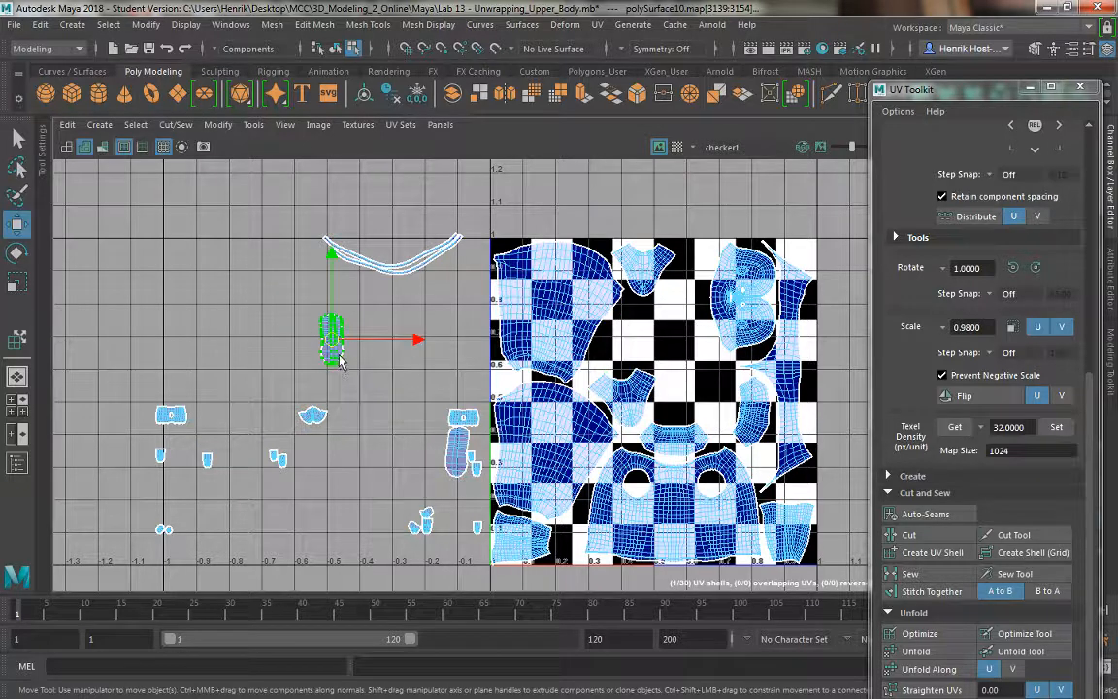
left_click_drag(333, 344, 721, 418)
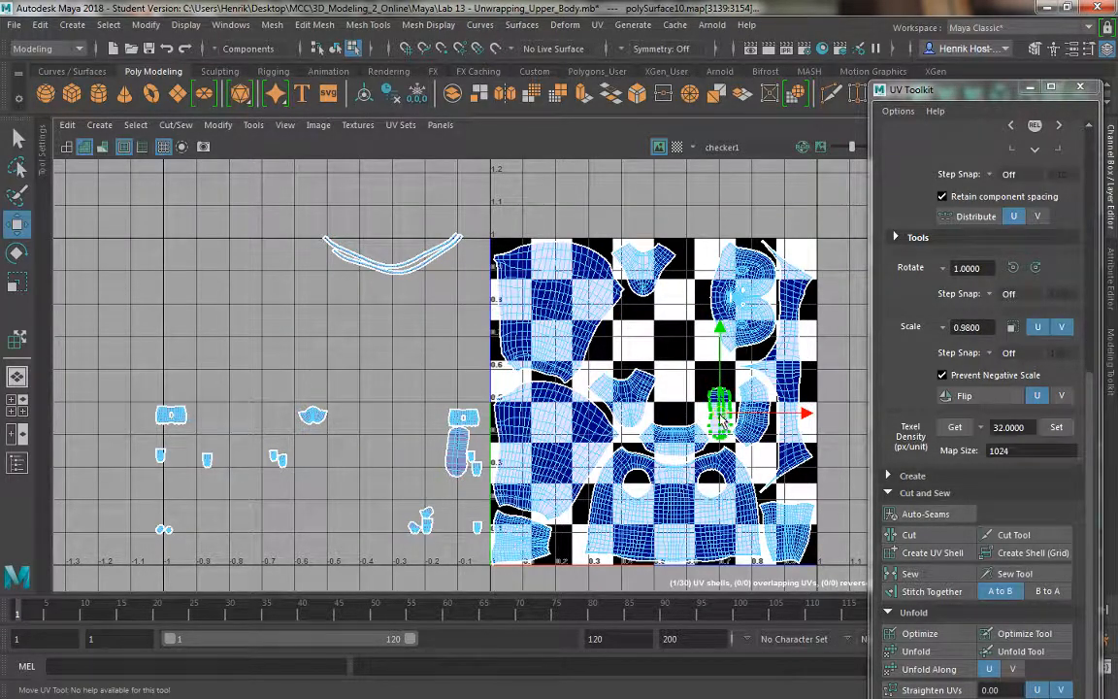
scroll(720, 417, "up", 5)
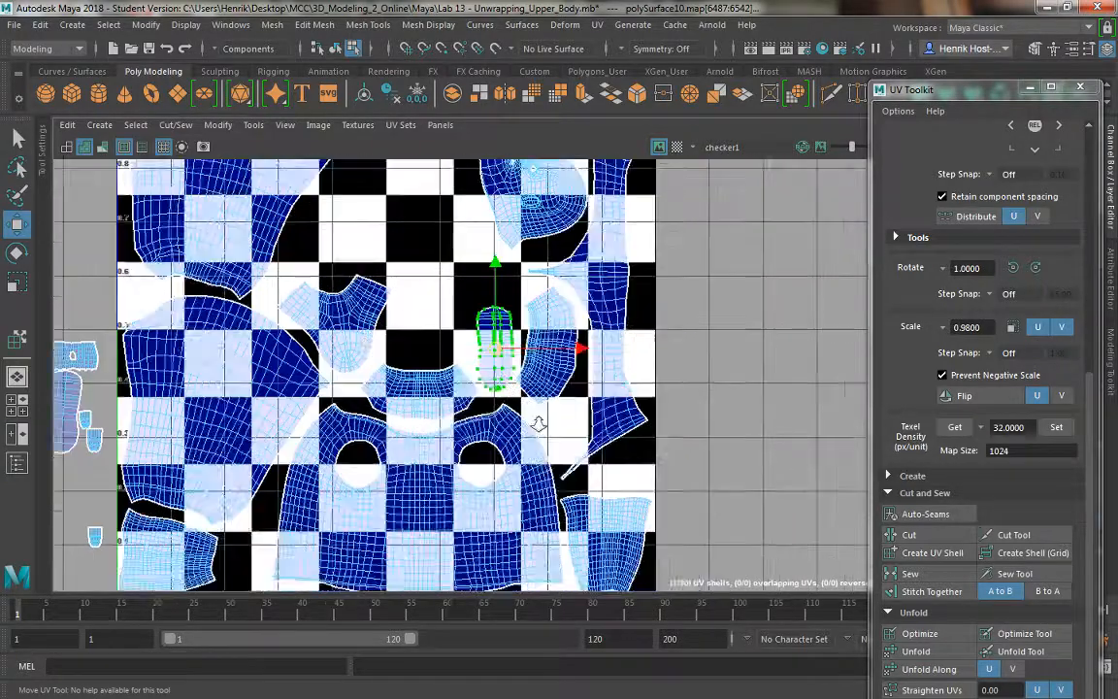
scroll(539, 425, "up", 2)
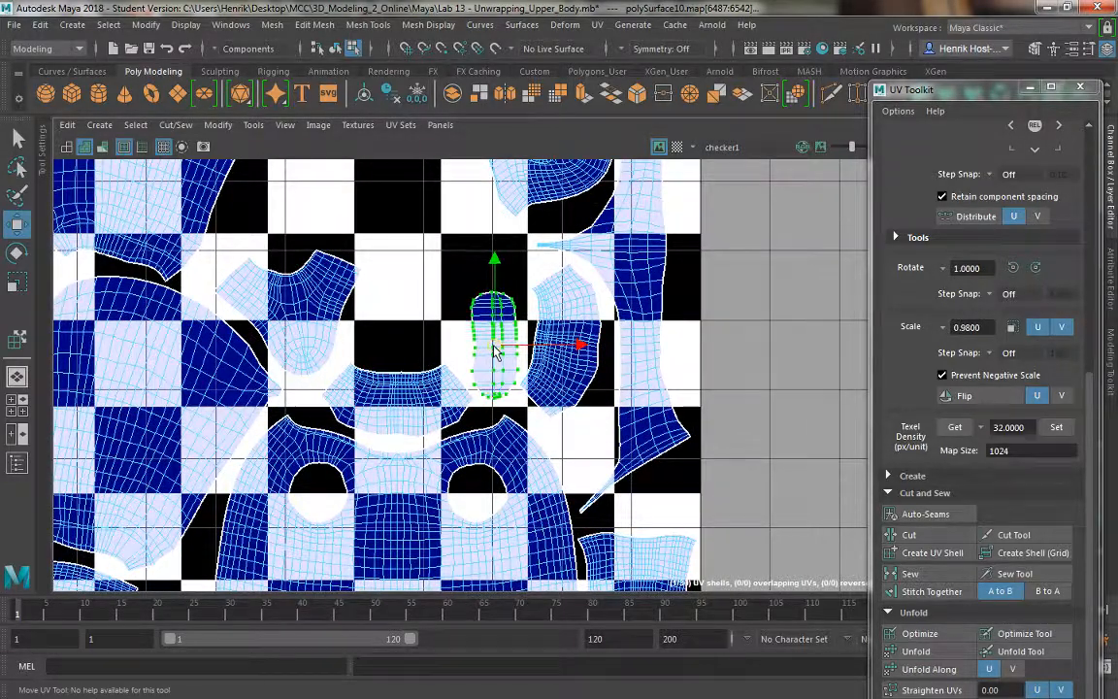
scroll(374, 393, "down", 2)
Step: Move the remaining capsule-shaped shell into the open area below the upper V-shaped shell with the Move UV Shell tool
middle_click_drag(337, 367, 433, 393, "alt")
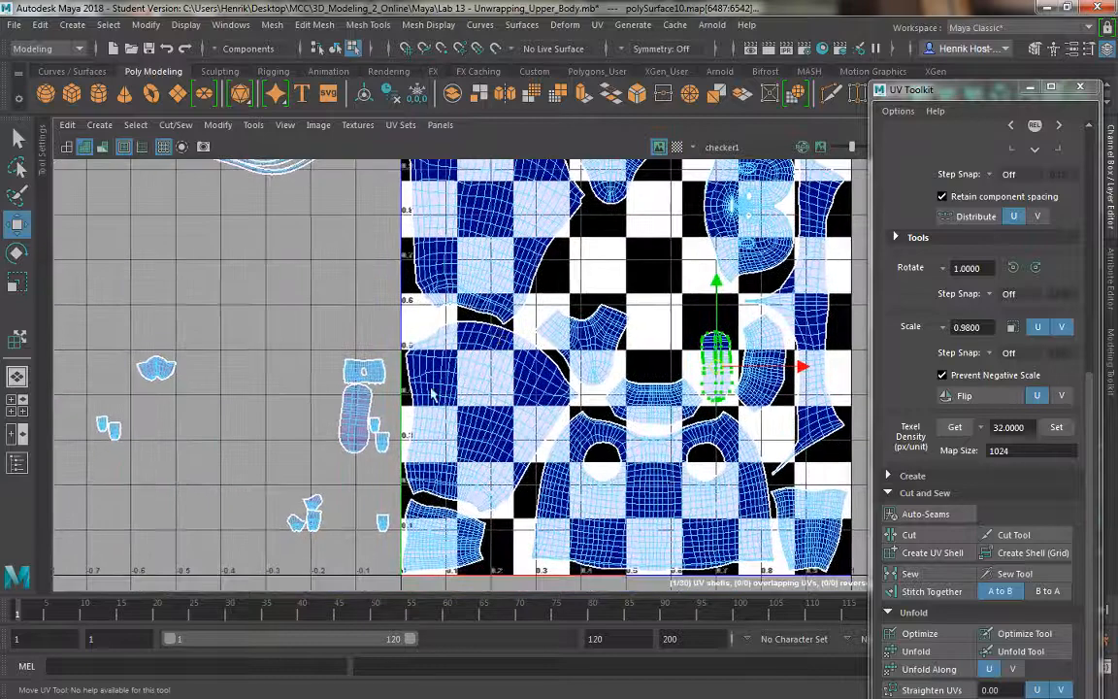
left_click(354, 420)
left_click(253, 124)
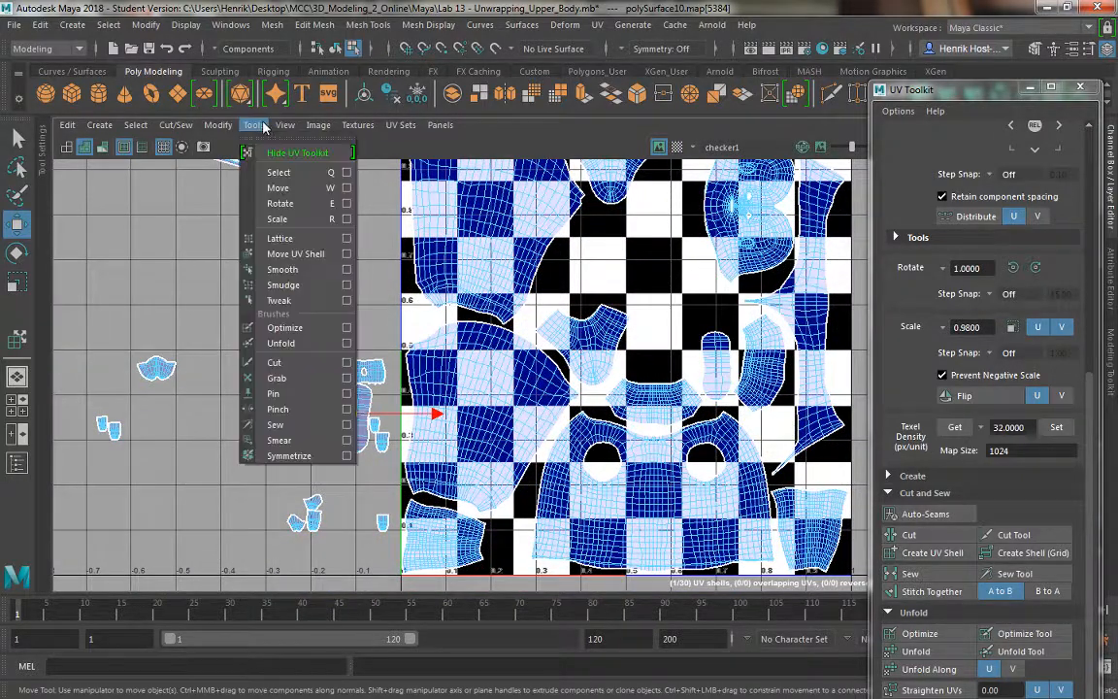
left_click(281, 252)
left_click(347, 449)
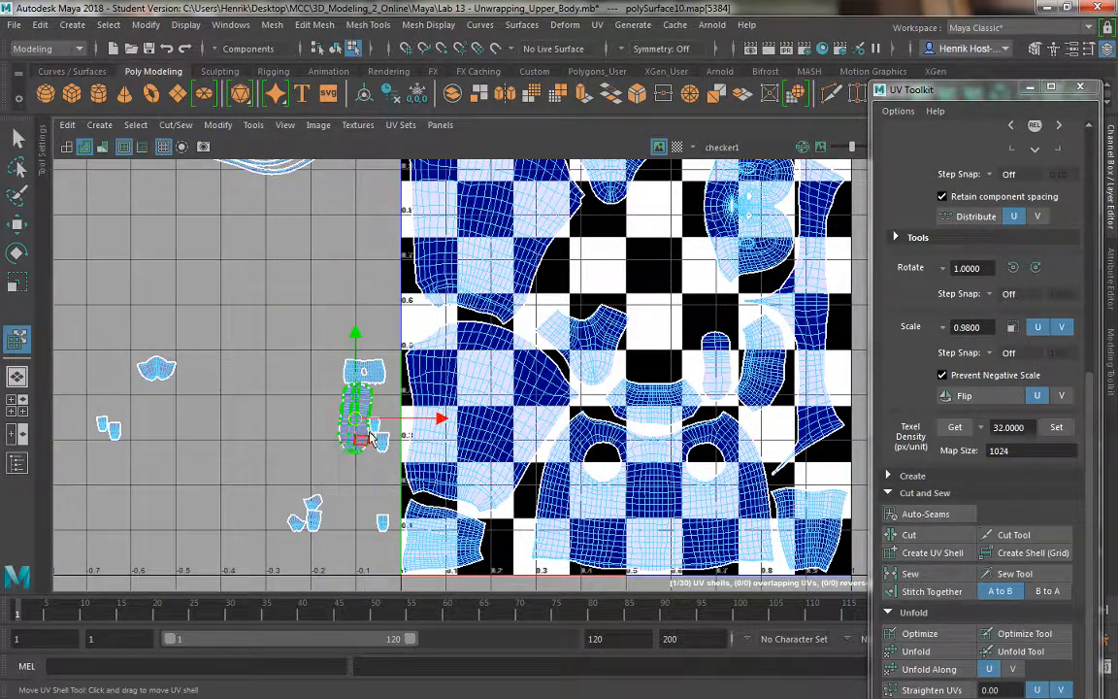
left_click_drag(351, 417, 584, 260)
Step: Hide the checker image and fit the second capsule shell, tilted clockwise, along the slanted edge of the large upper-left shell
key("e")
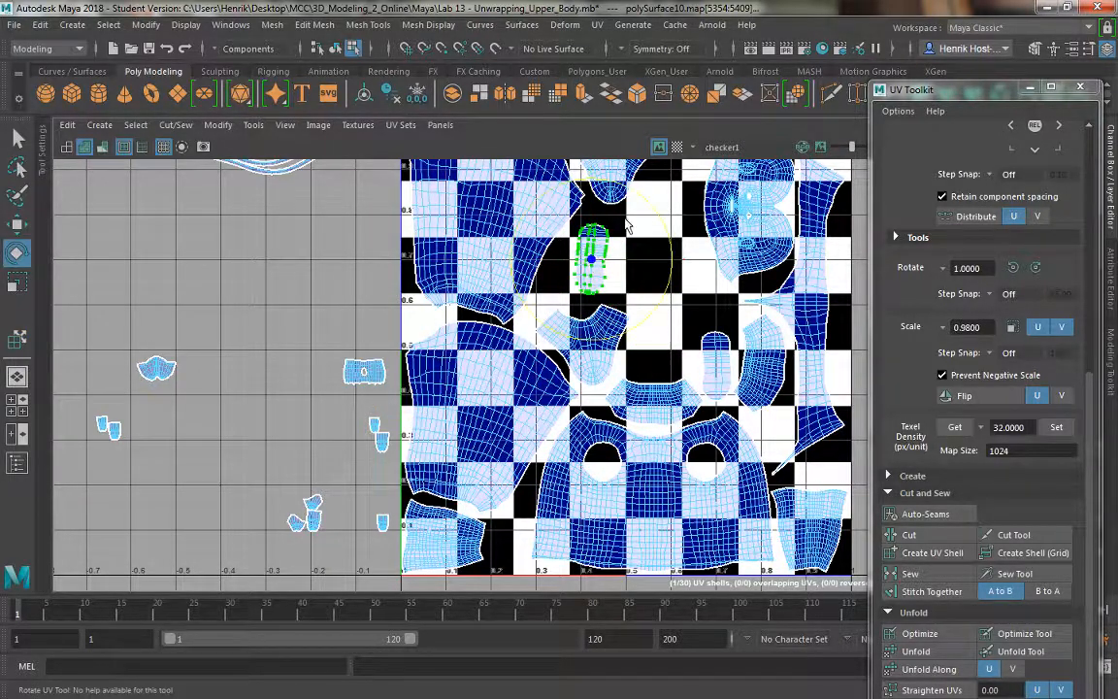
left_click_drag(671, 252, 674, 272)
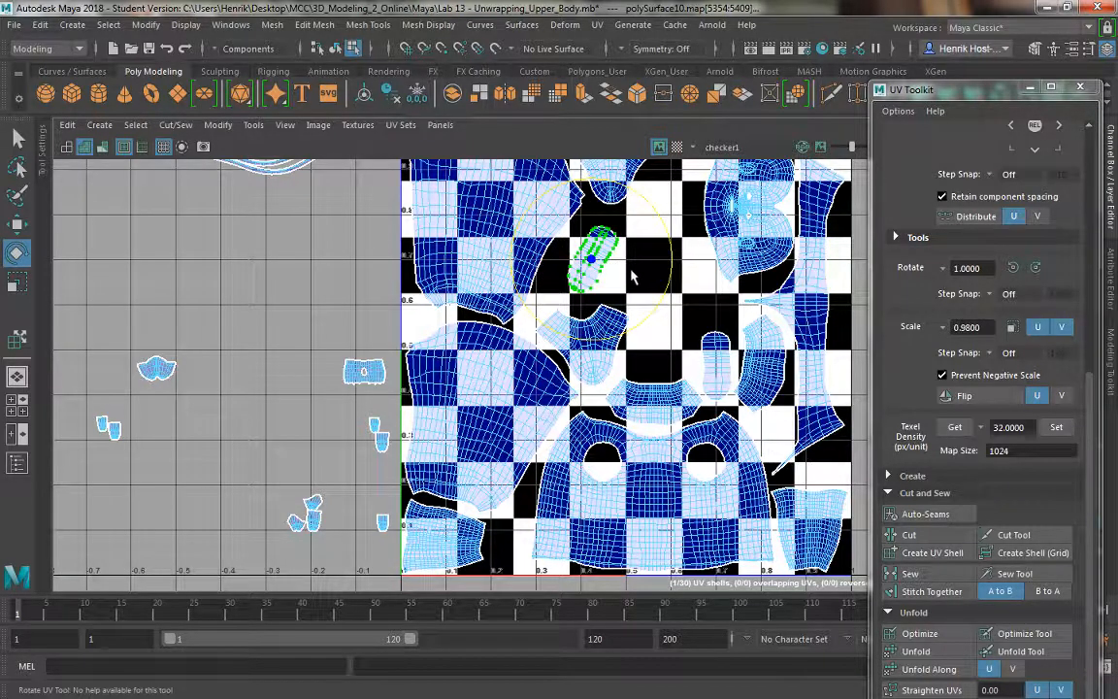
key("5")
key("w")
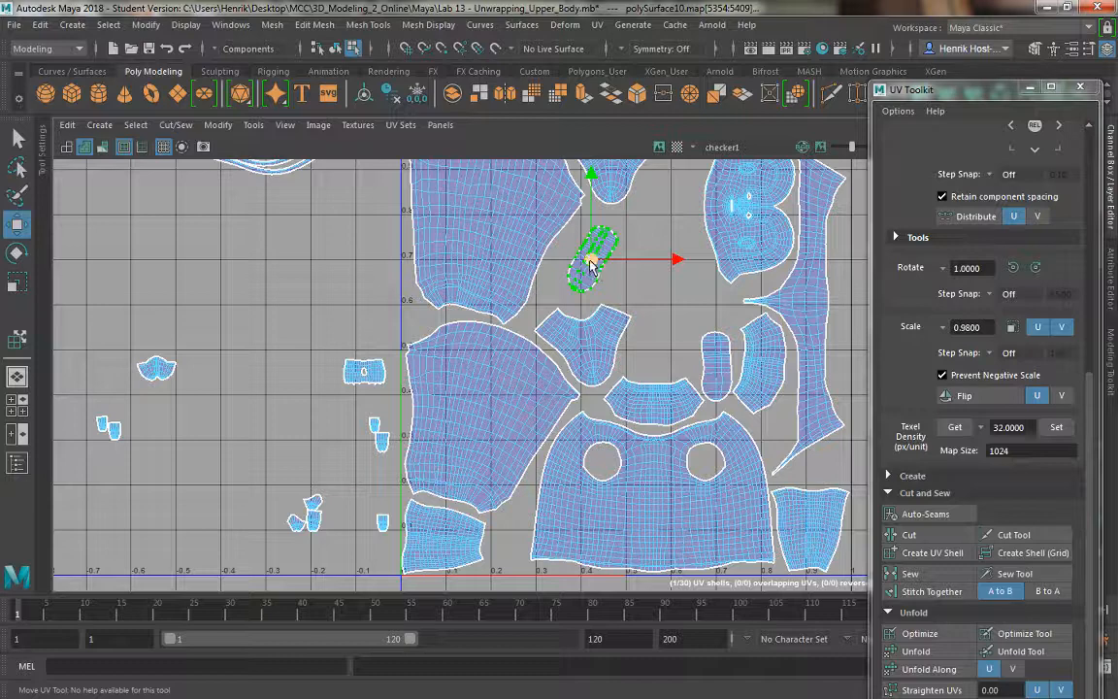
left_click_drag(572, 264, 564, 267)
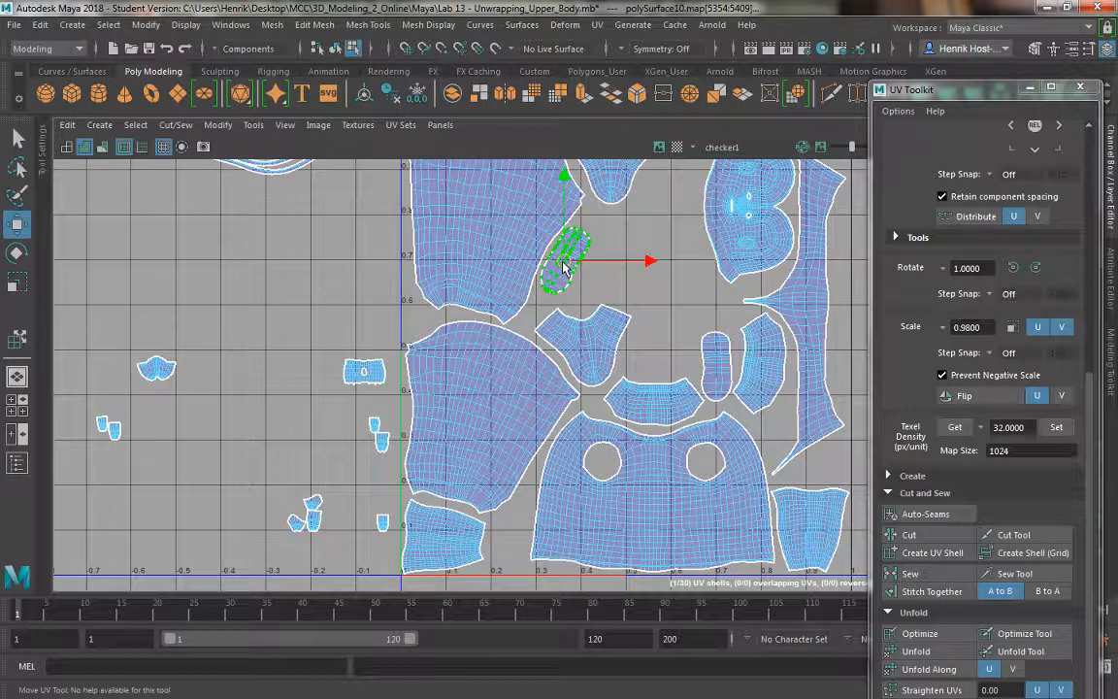
Step: Rotate the two thin curved strip shells together about 90° clockwise and place them along the outer curve of the two-lobed face shell
middle_click_drag(240, 292, 286, 444, "alt")
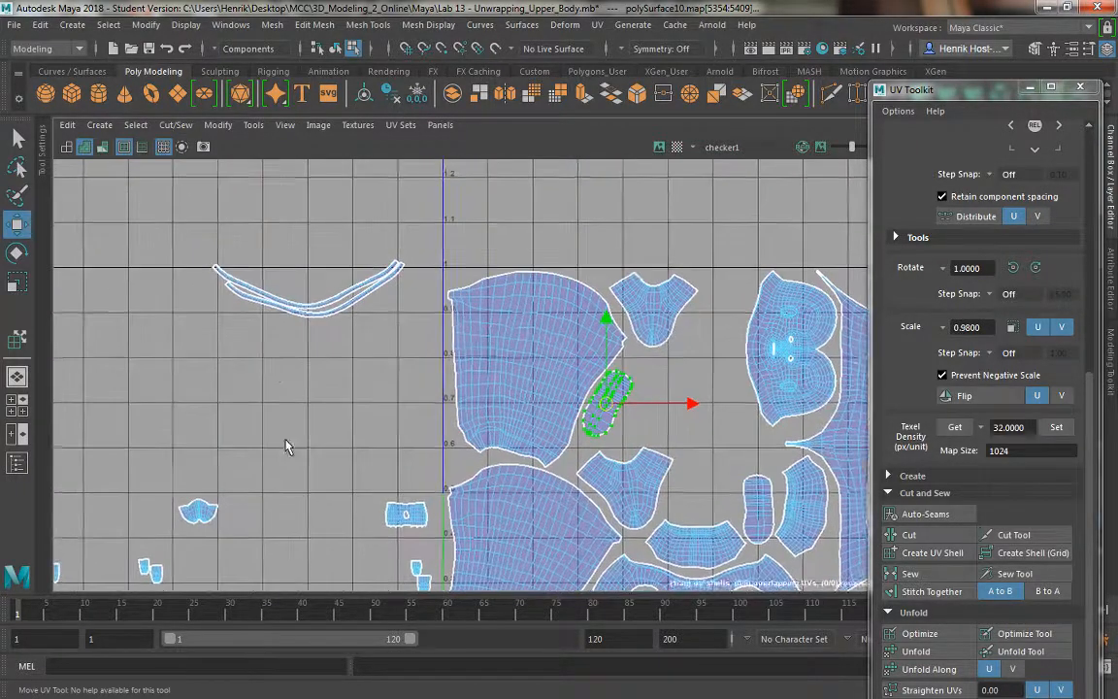
right_click_drag(287, 443, 270, 372, "alt")
middle_click_drag(269, 371, 252, 343, "alt")
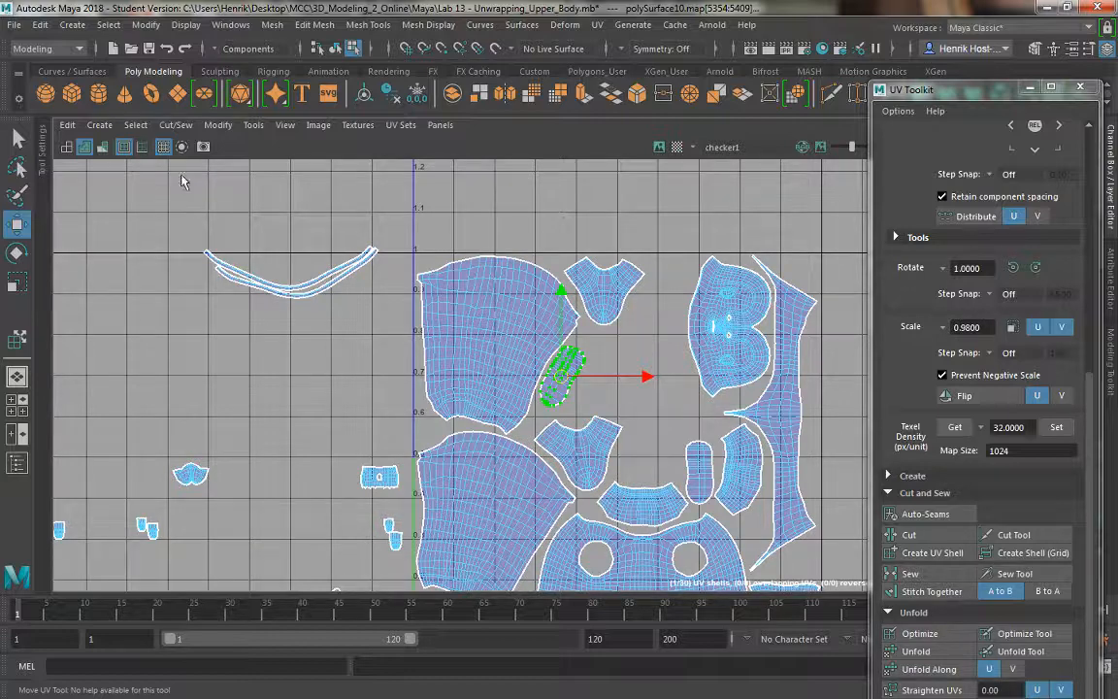
left_click_drag(389, 399, 388, 398)
key("e")
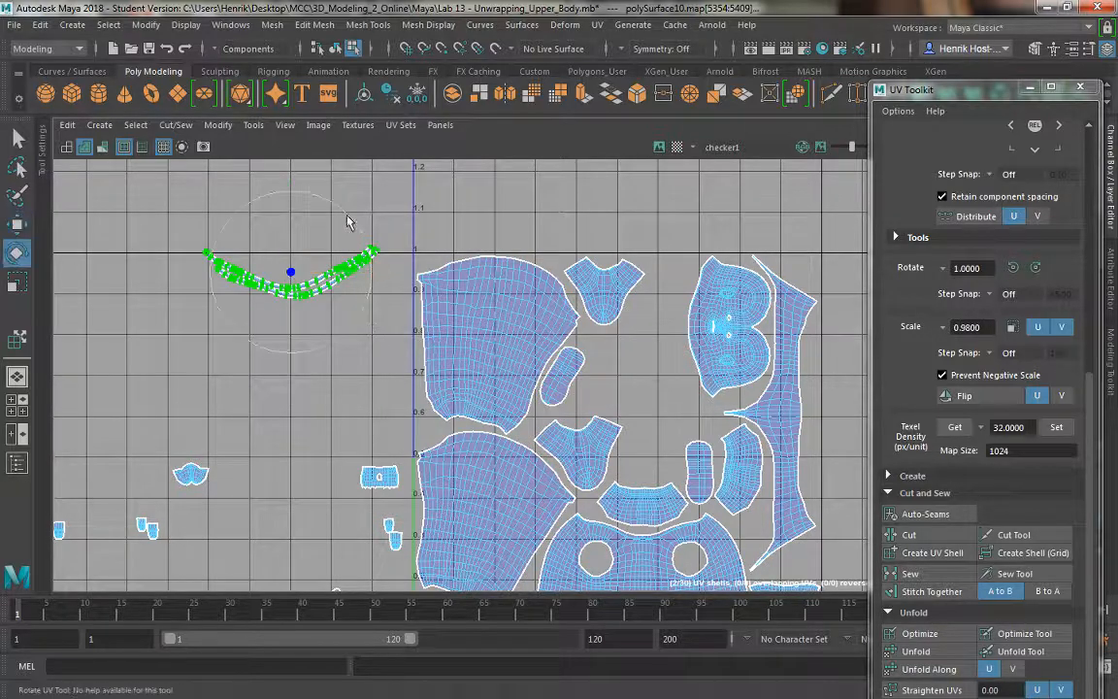
left_click_drag(377, 301, 354, 337)
key("w")
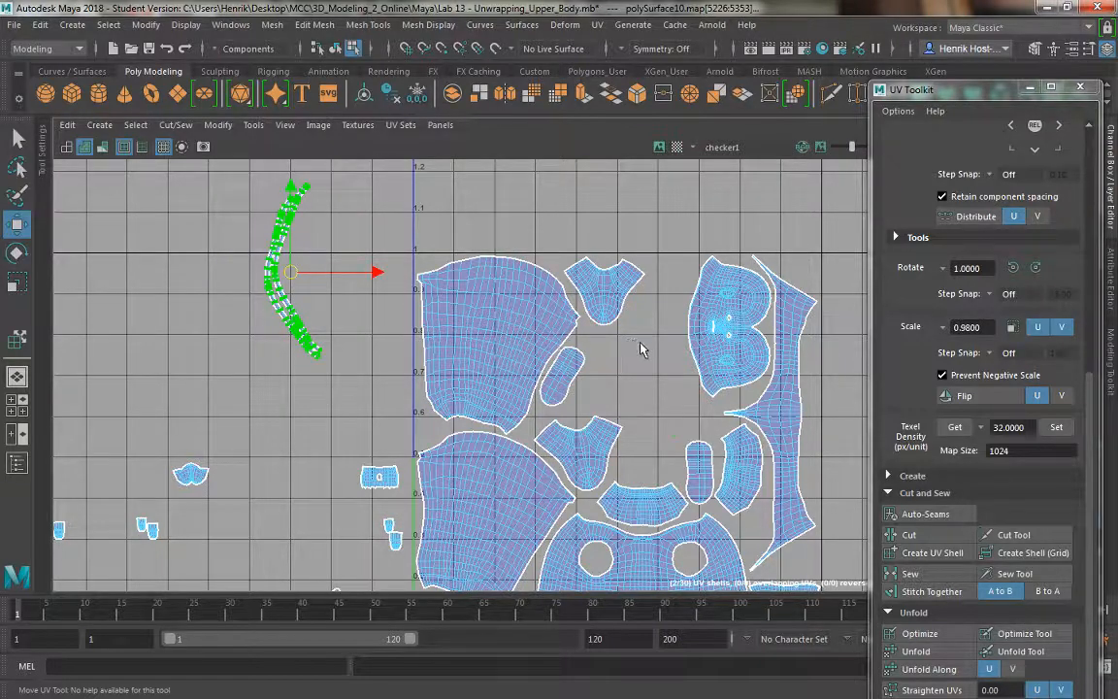
left_click_drag(640, 343, 685, 351)
Step: Stack the two small rectangular shells with center holes inside the grid, just below the upper V-shaped shell
middle_click_drag(222, 363, 268, 268, "alt")
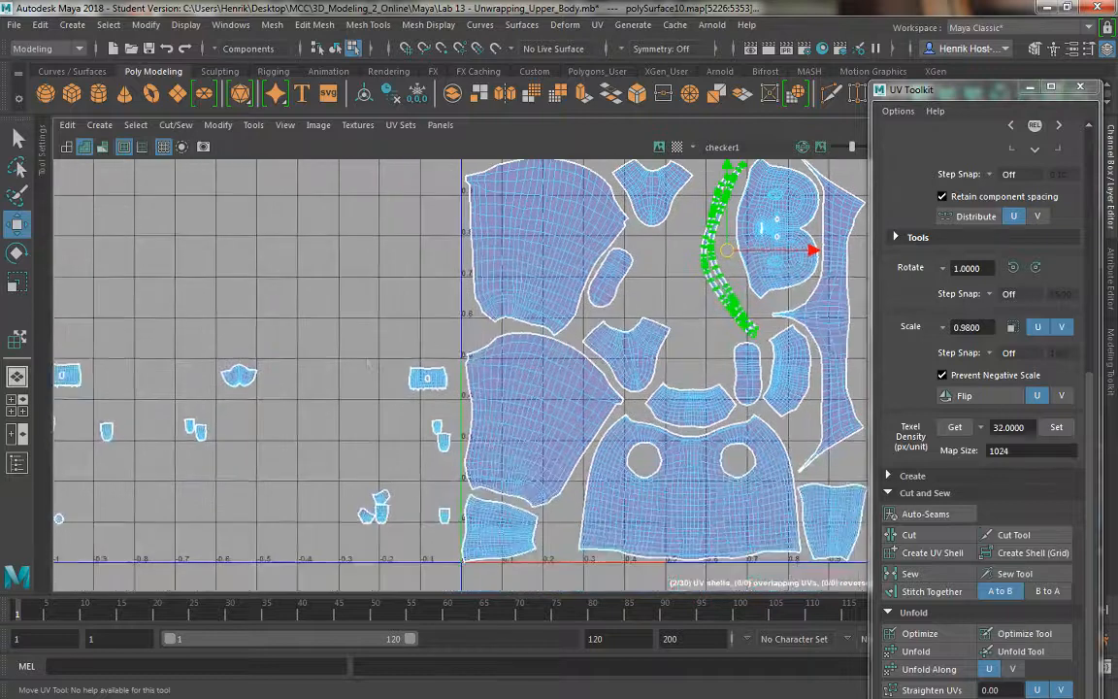
left_click_drag(448, 403, 666, 253)
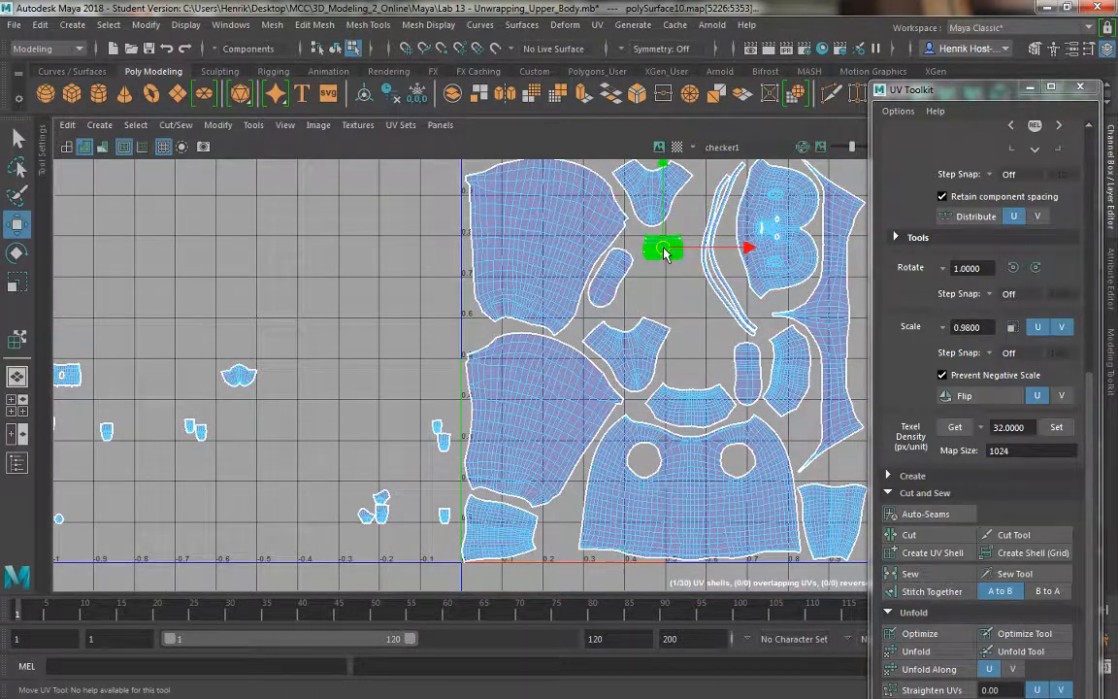
middle_click_drag(199, 290, 318, 282, "alt")
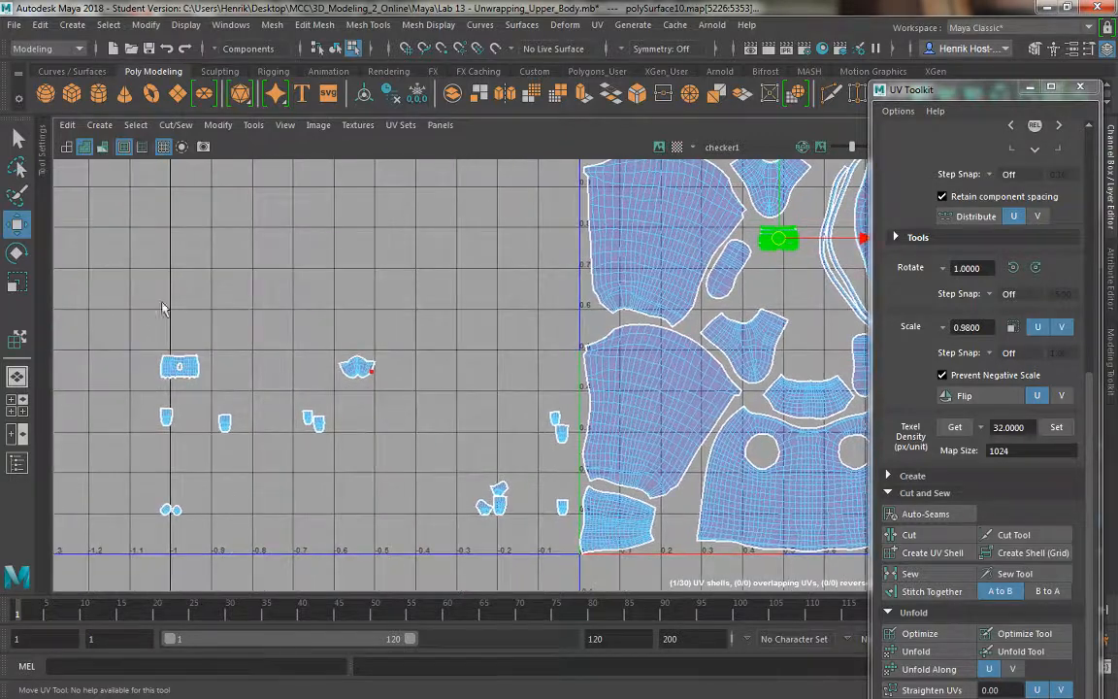
left_click_drag(237, 392, 237, 391)
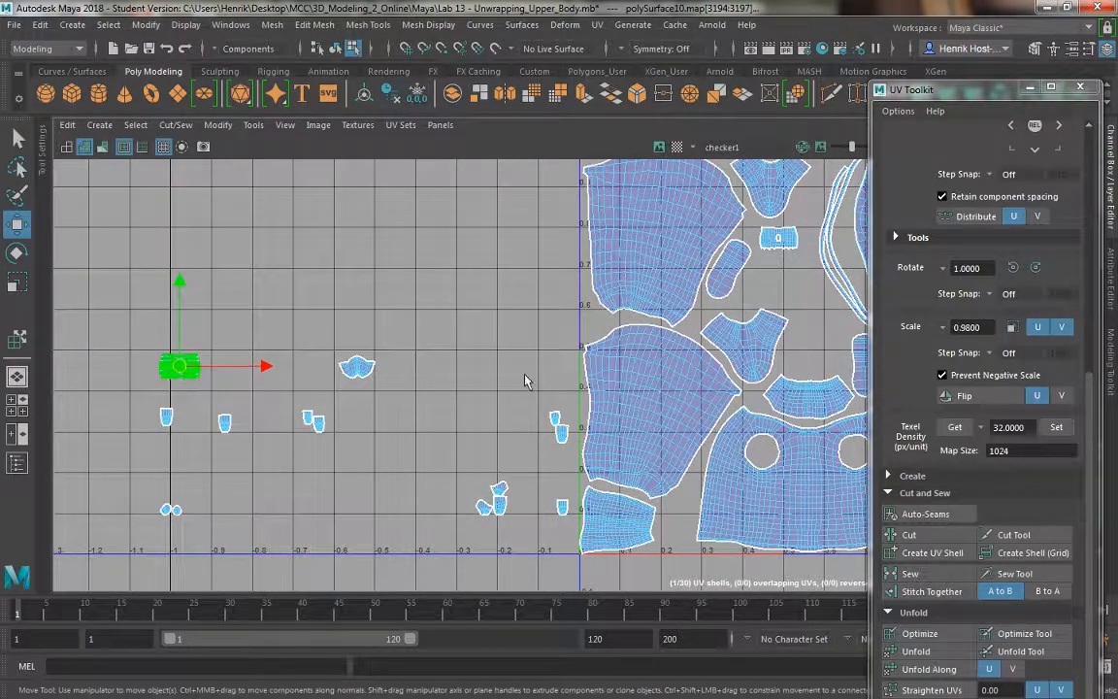
left_click_drag(179, 366, 784, 275)
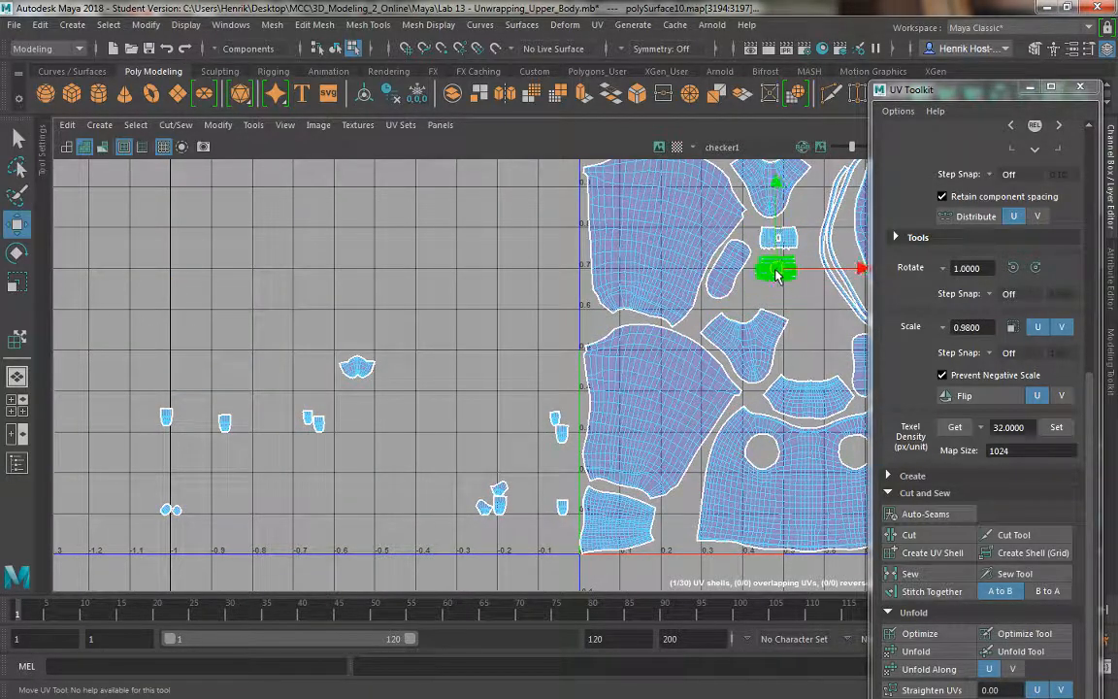
Step: Rotate the small lobed shell about 90° and place it between the small lower-left corner shell and the two-opening shell
left_click_drag(328, 326, 451, 329)
scroll(375, 437, "up", 2)
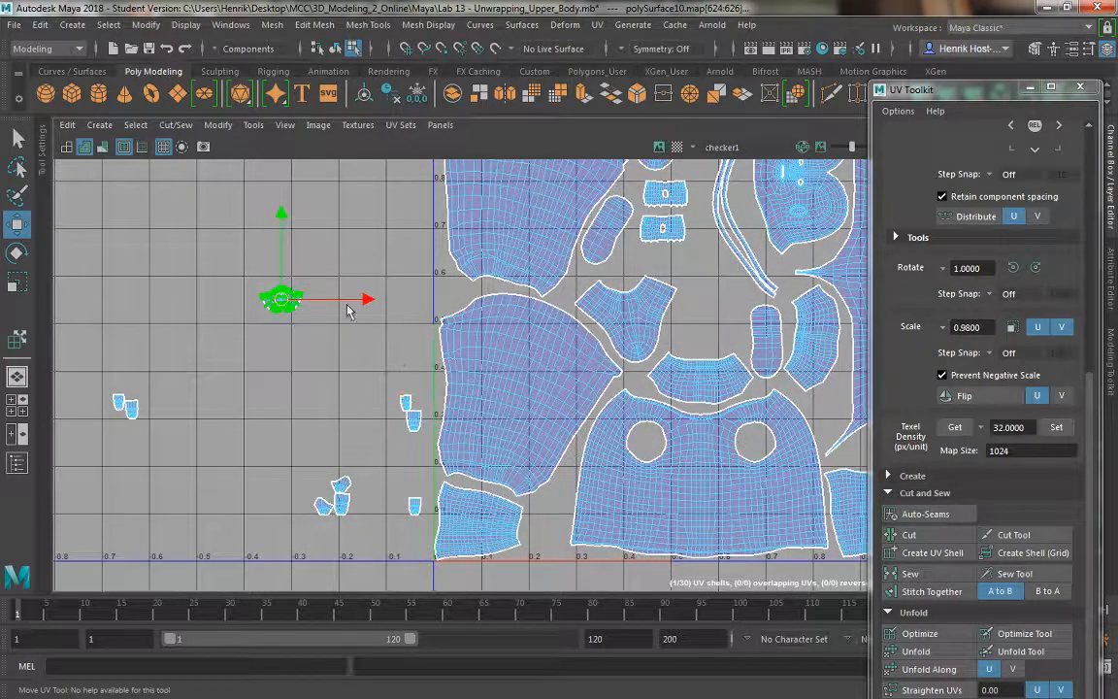
key("e")
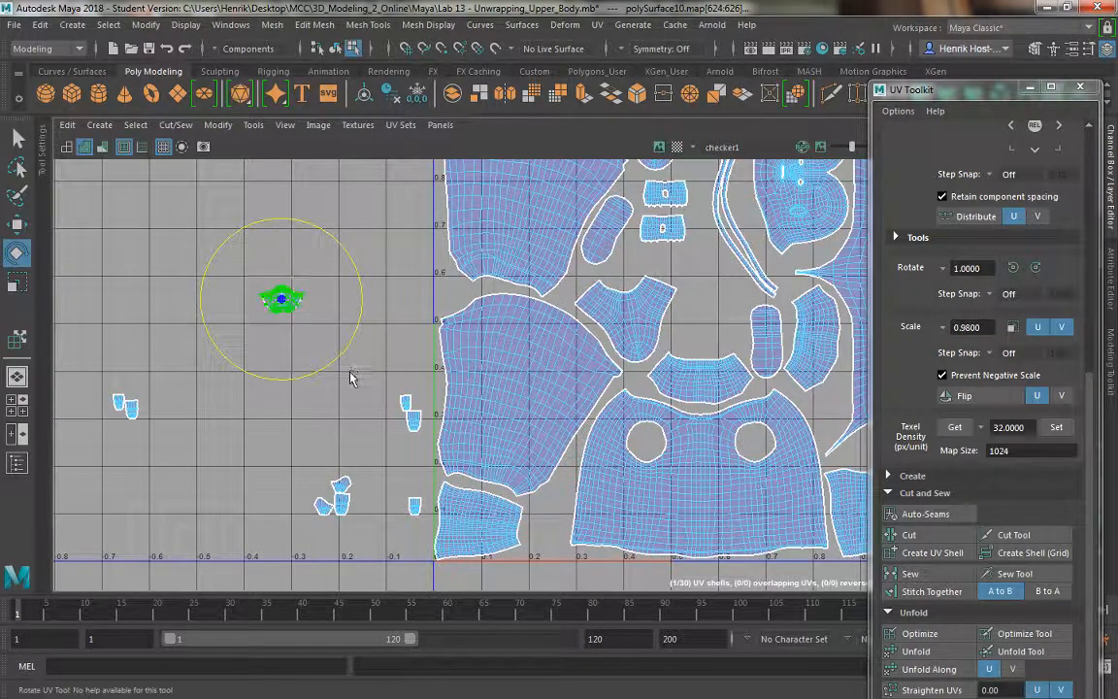
left_click_drag(351, 378, 344, 388)
key("w")
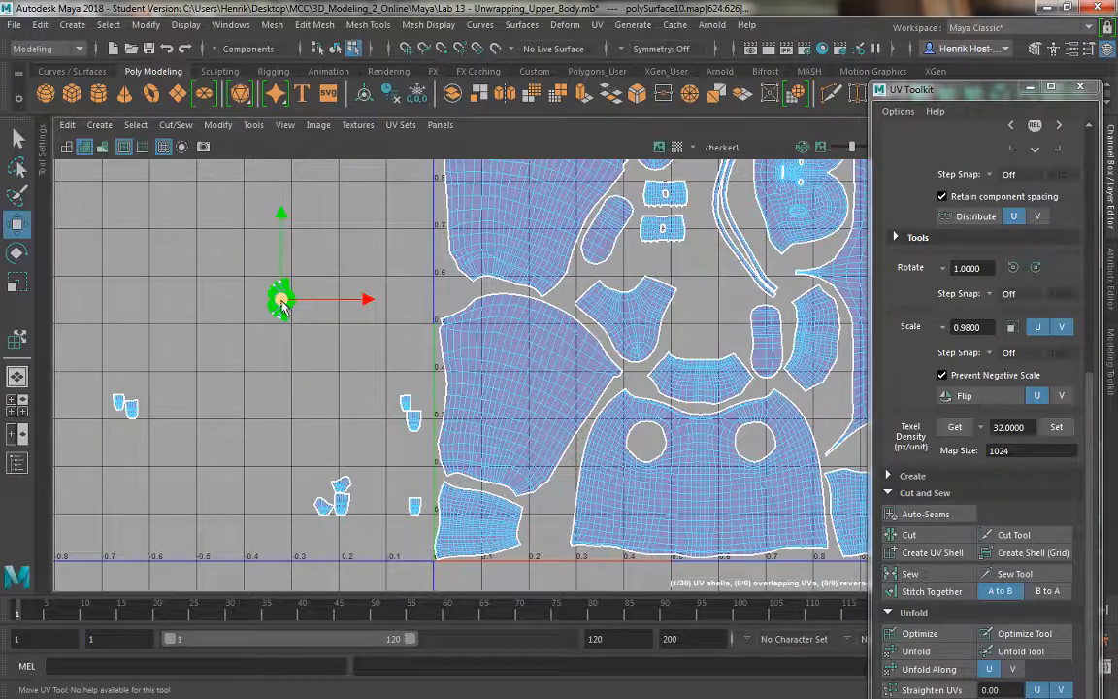
left_click_drag(590, 570, 547, 524)
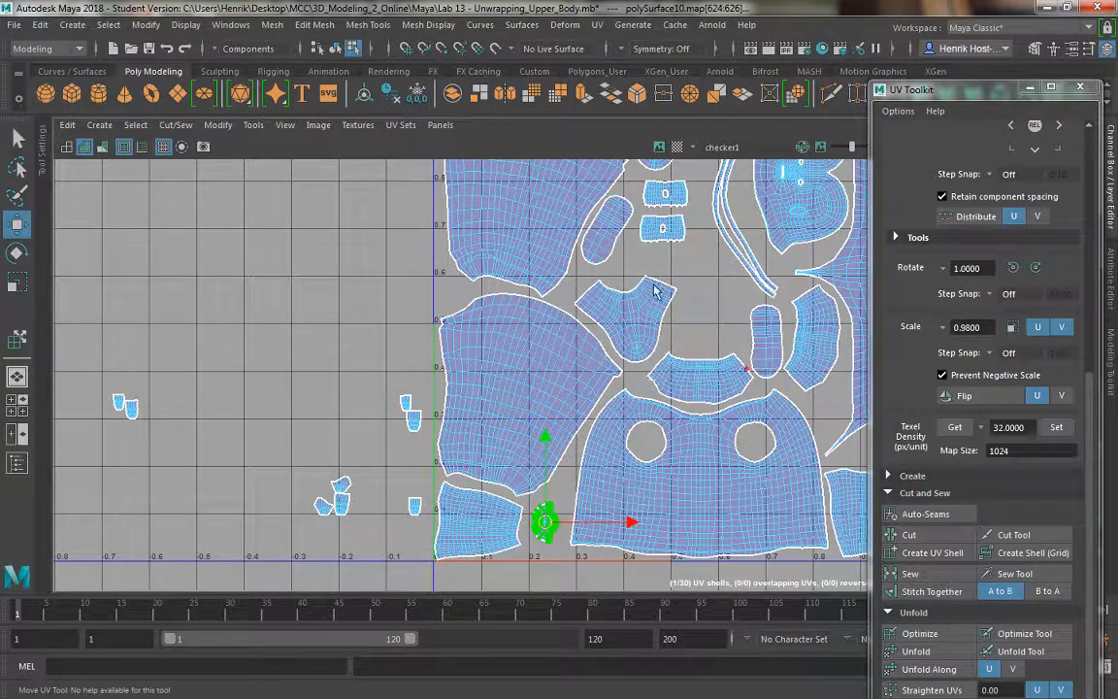
Step: Move the far pair of small tapered shells into the gap between the stacked rectangular shells and the V-shaped shell below them
left_click(238, 125)
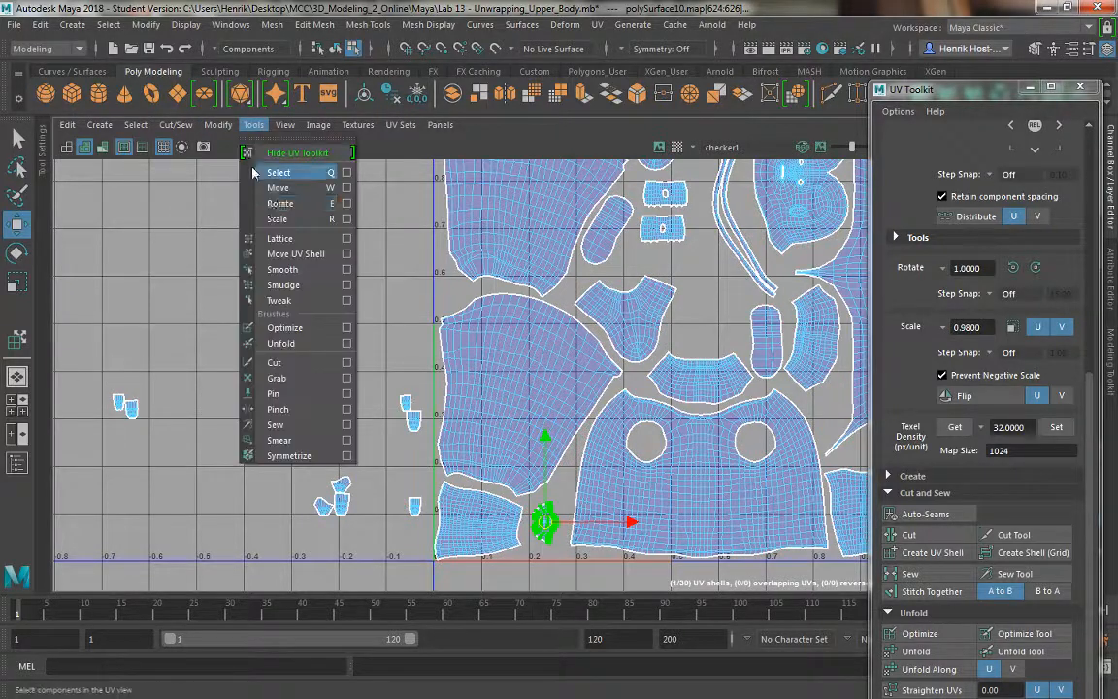
left_click(255, 229)
left_click(132, 409)
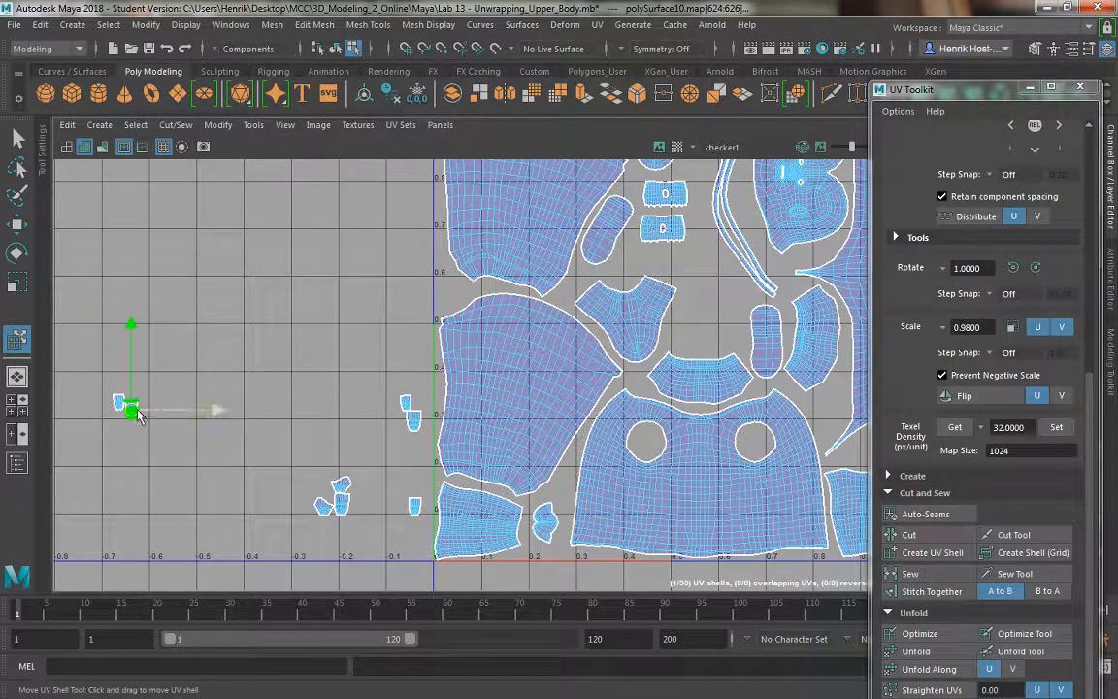
key("w")
left_click_drag(130, 408, 632, 281)
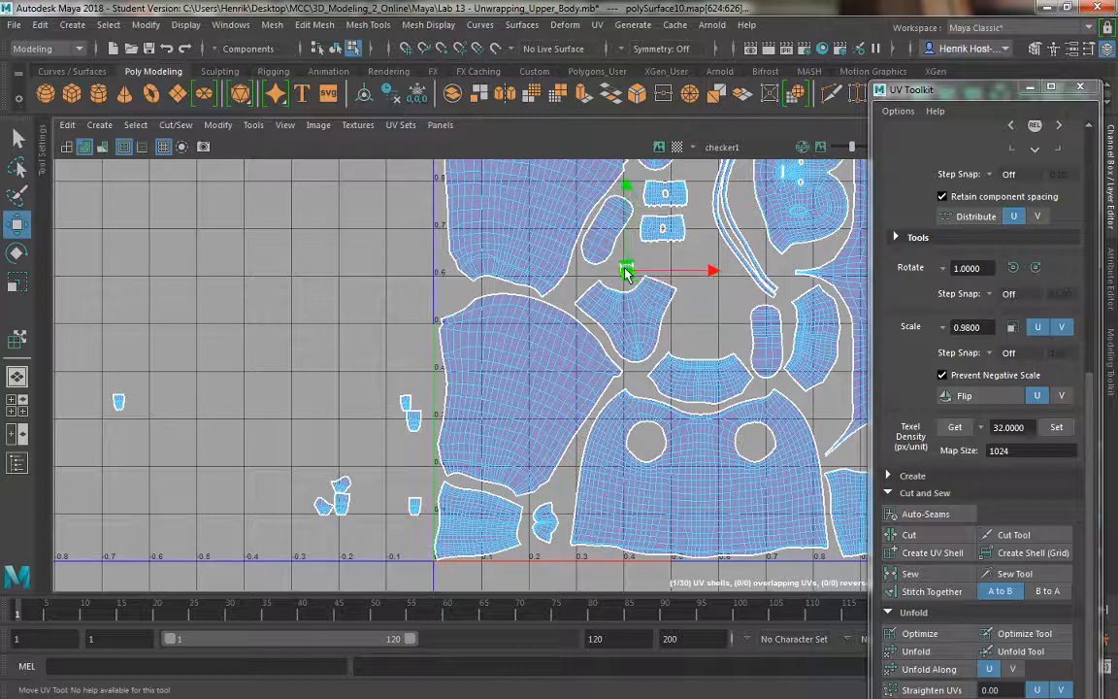
left_click_drag(115, 357, 589, 317)
left_click_drag(646, 260, 651, 258)
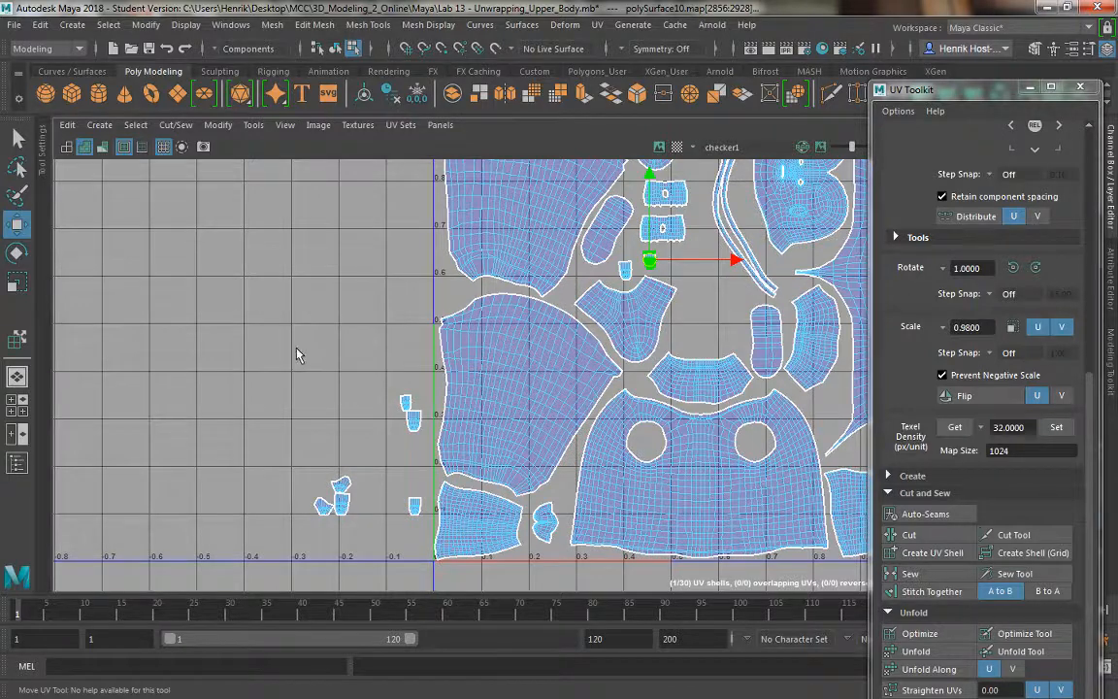
middle_click_drag(291, 347, 138, 323, "alt")
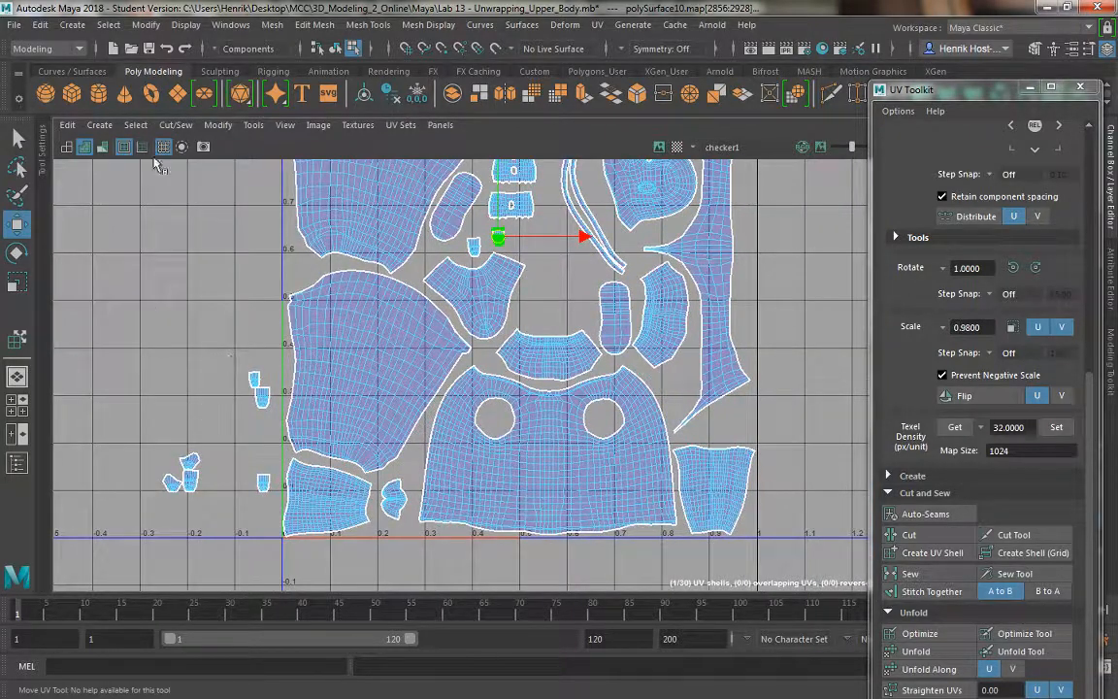
Step: Move the two small tapered shells beside the large side shell into the grid, extending the row below the stacked rectangular shells
left_click(253, 124)
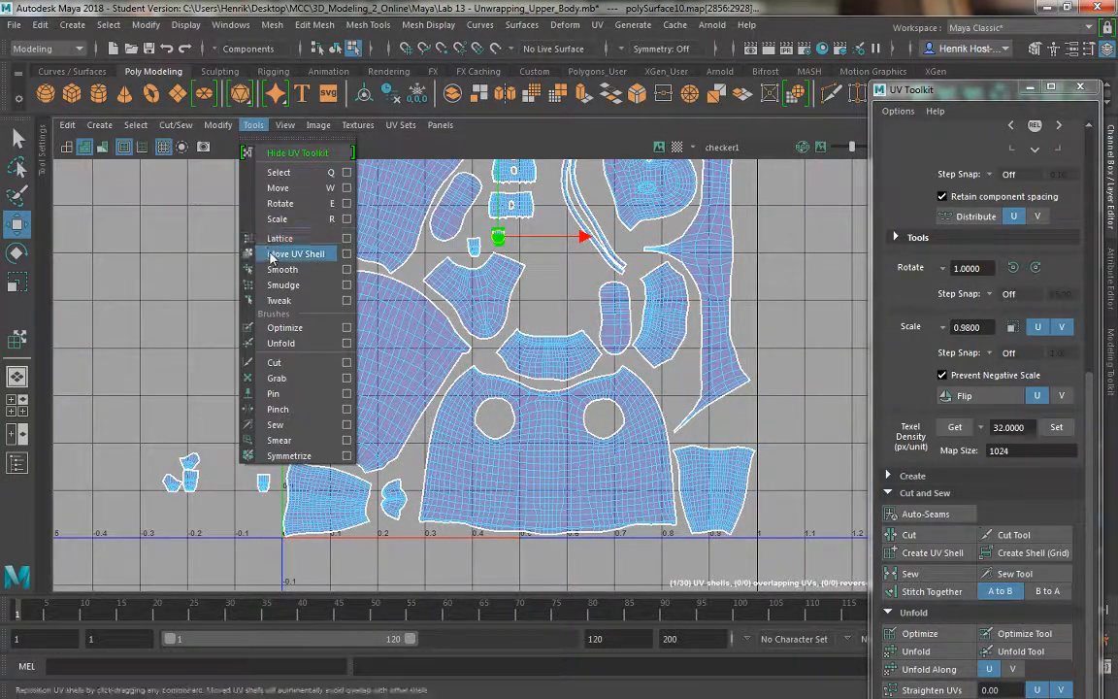
left_click(286, 253)
left_click(255, 379)
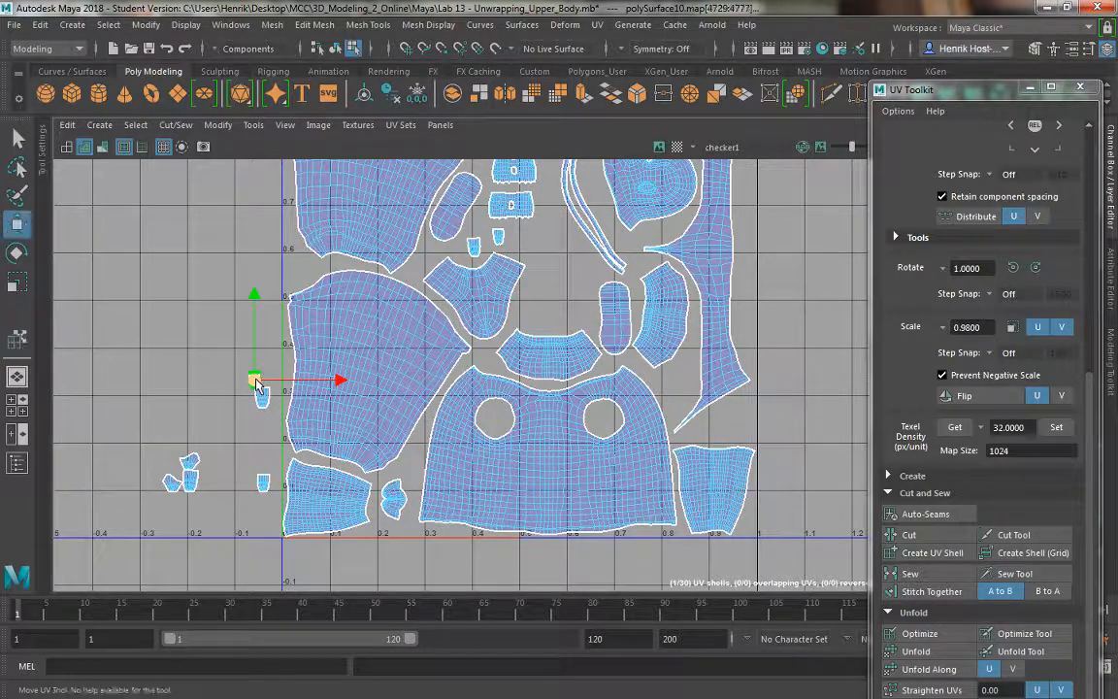
left_click(519, 243)
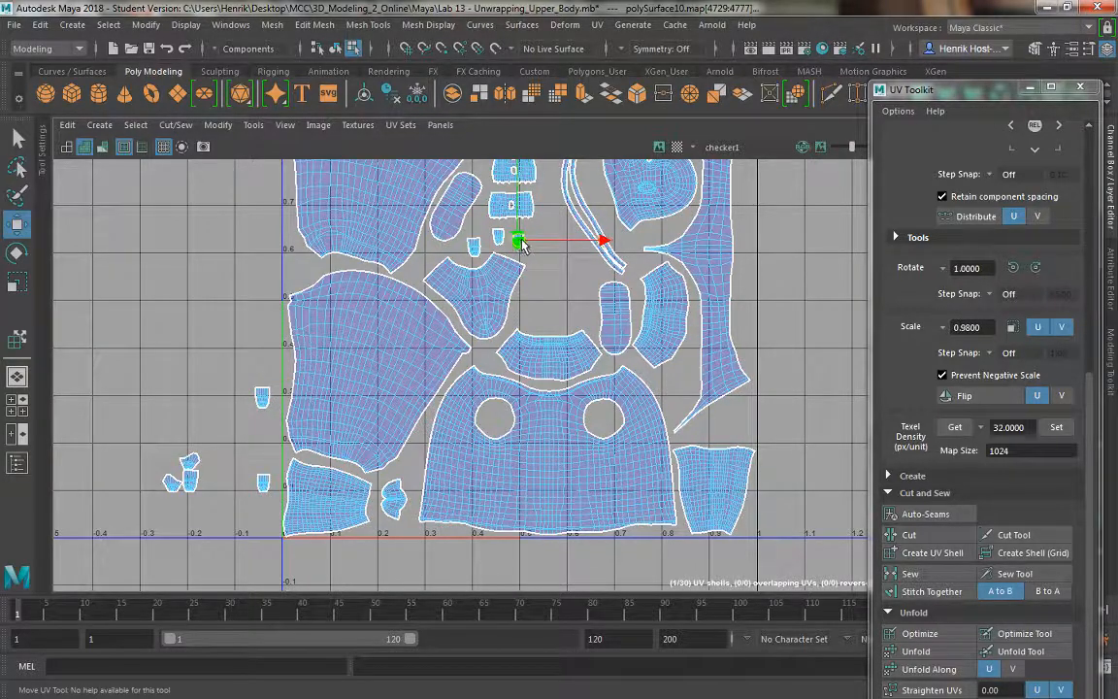
left_click_drag(241, 379, 543, 246)
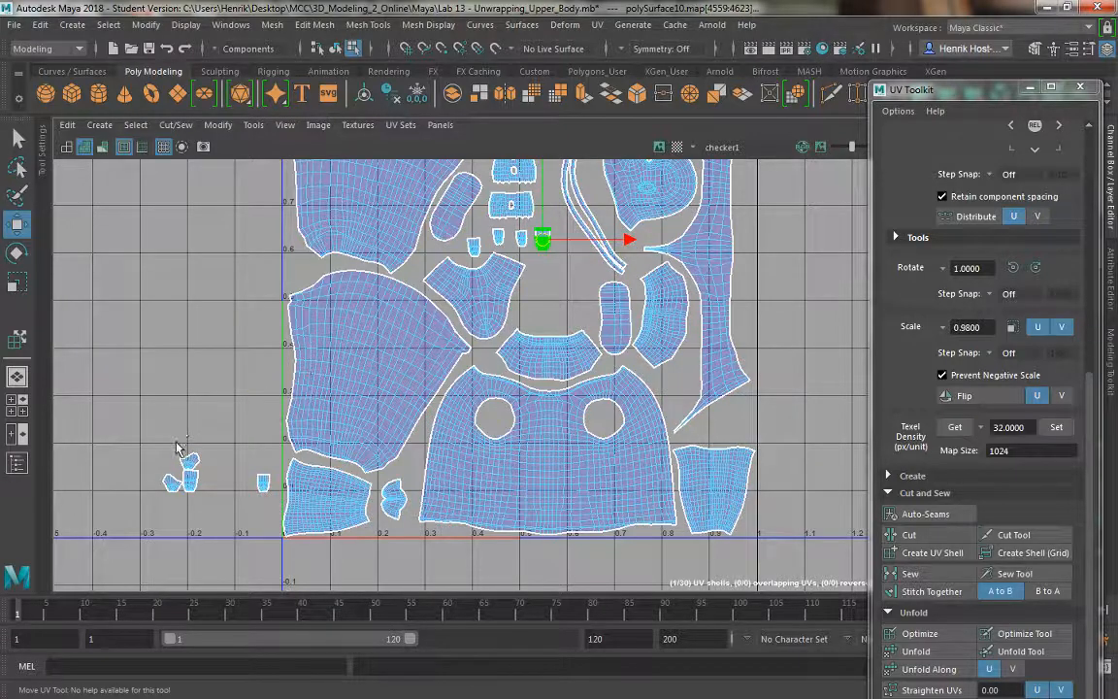
Step: Move the outermost small pointed shell of the nearby outside cluster to the end of the tapered shell row, beside the curved strips
left_click(194, 471)
left_click(253, 125)
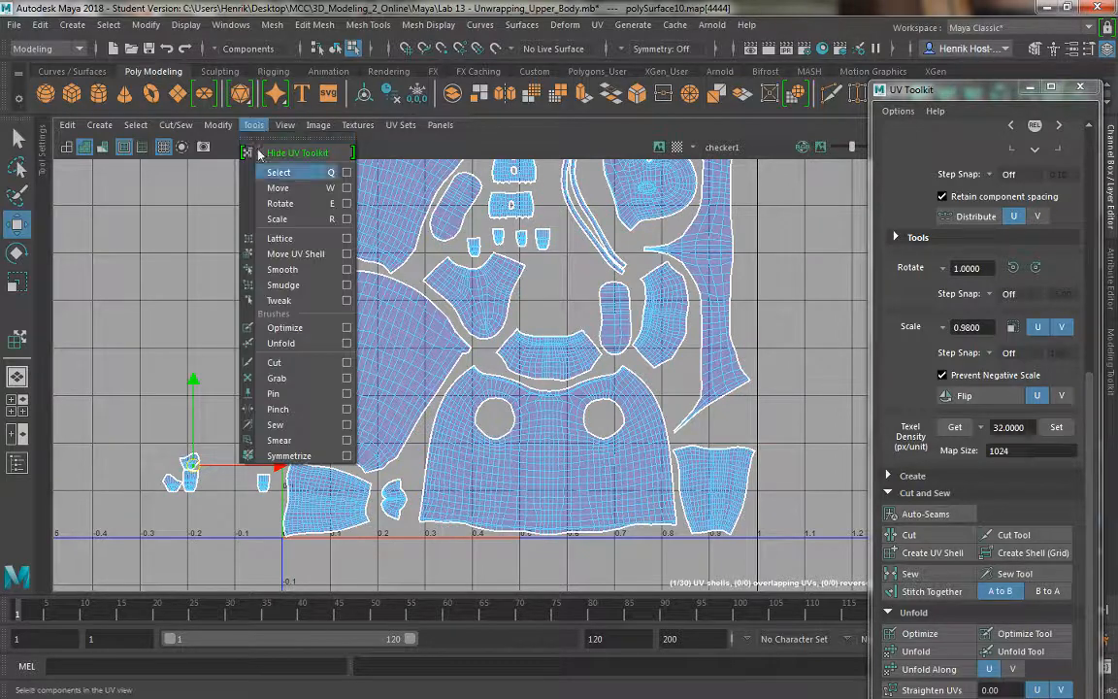
left_click(291, 253)
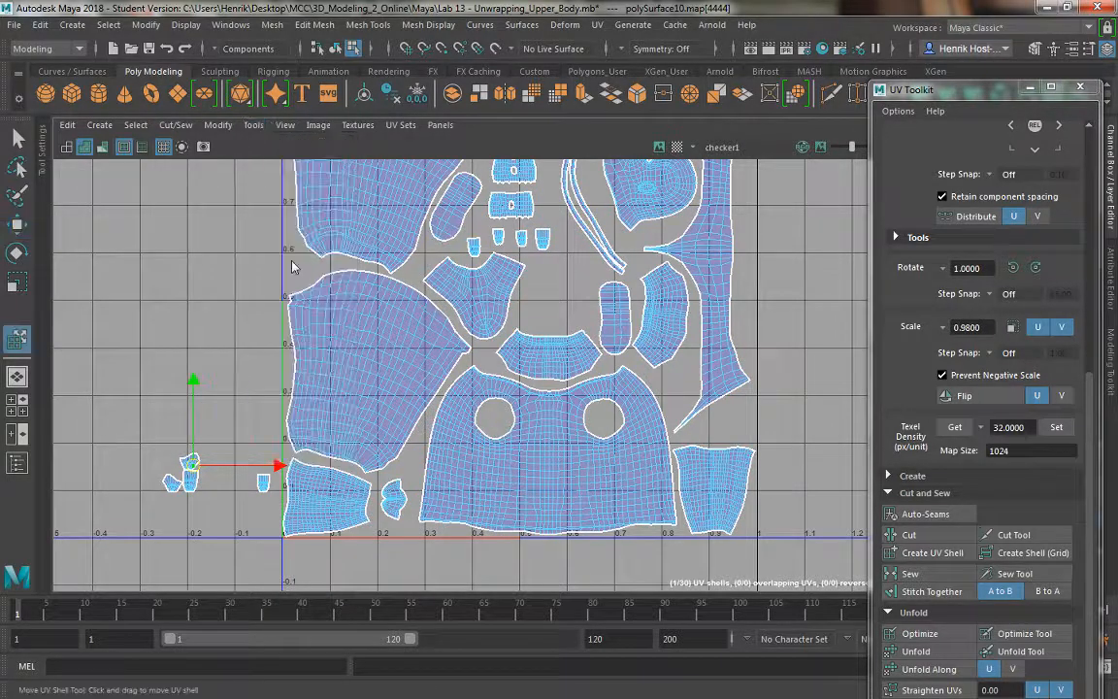
left_click(172, 481)
key("w")
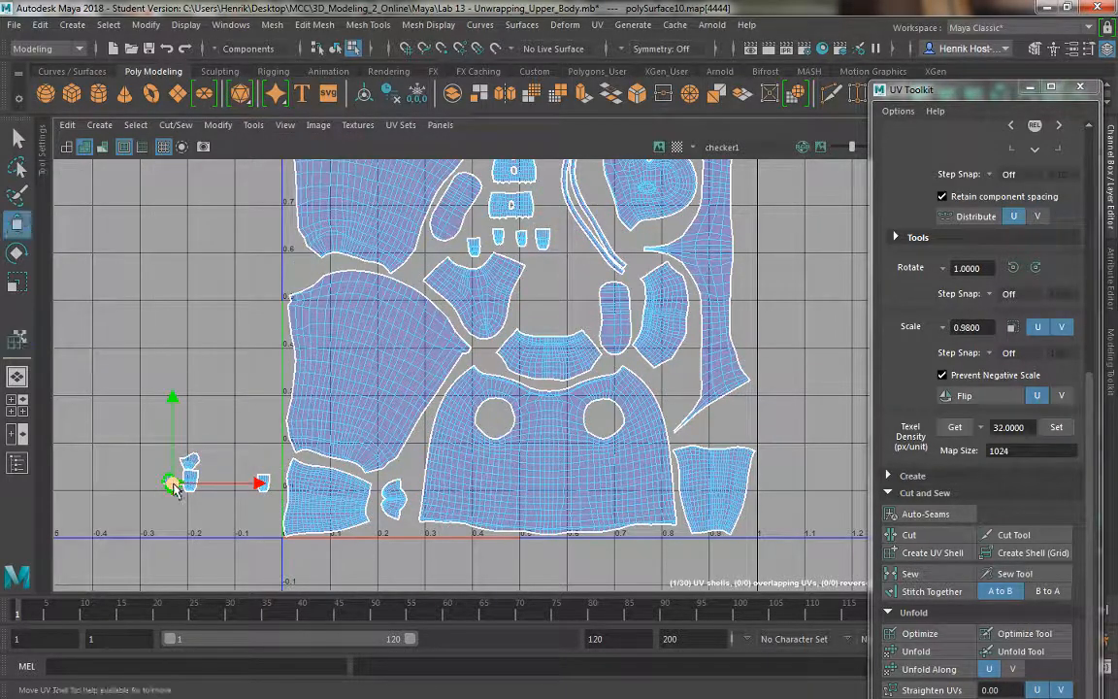
left_click_drag(537, 297, 568, 241)
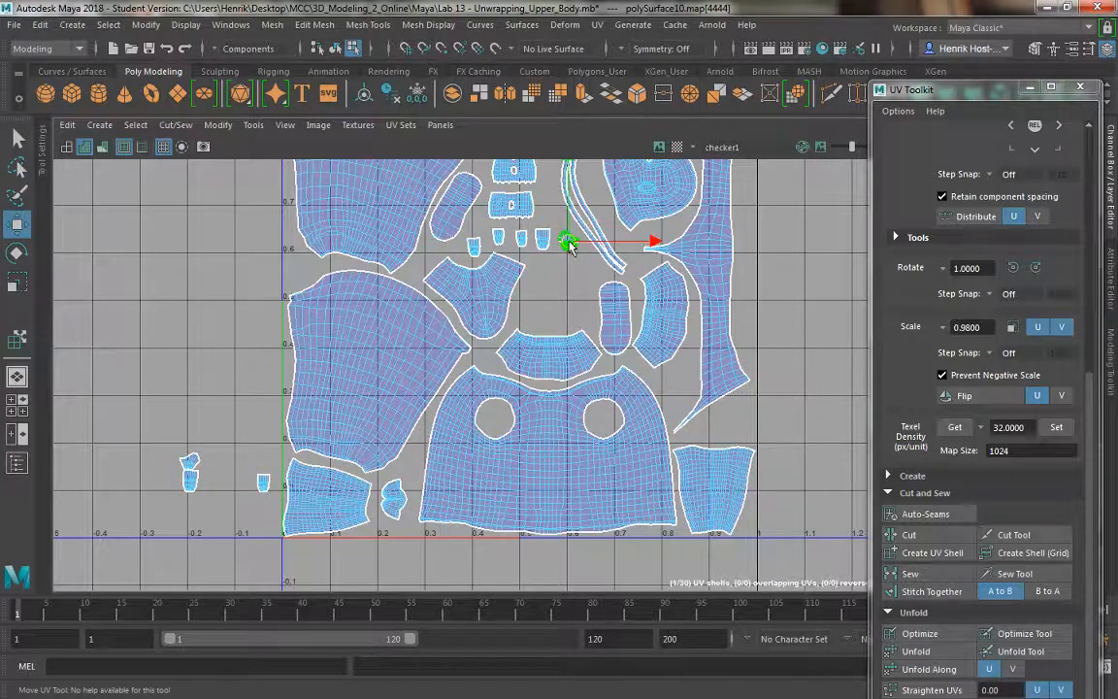
Step: Place the small tapered shell outside the lower-left corner shell below the row, starting a second row beside the V-shaped shell
left_click(263, 484)
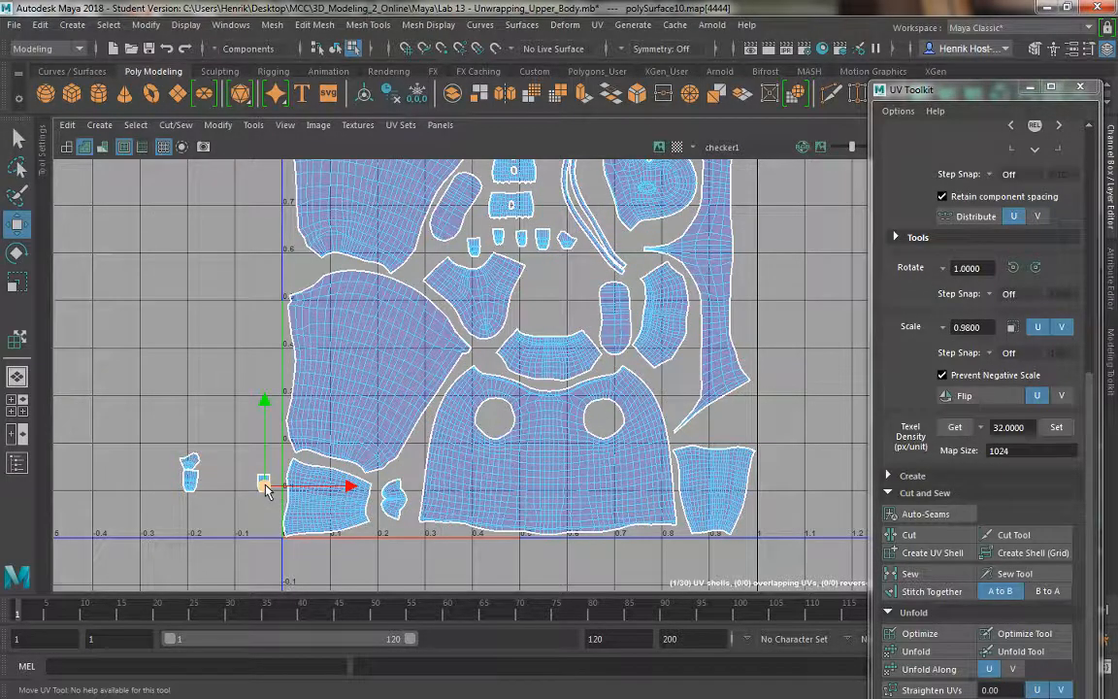
left_click(254, 130)
left_click(262, 251)
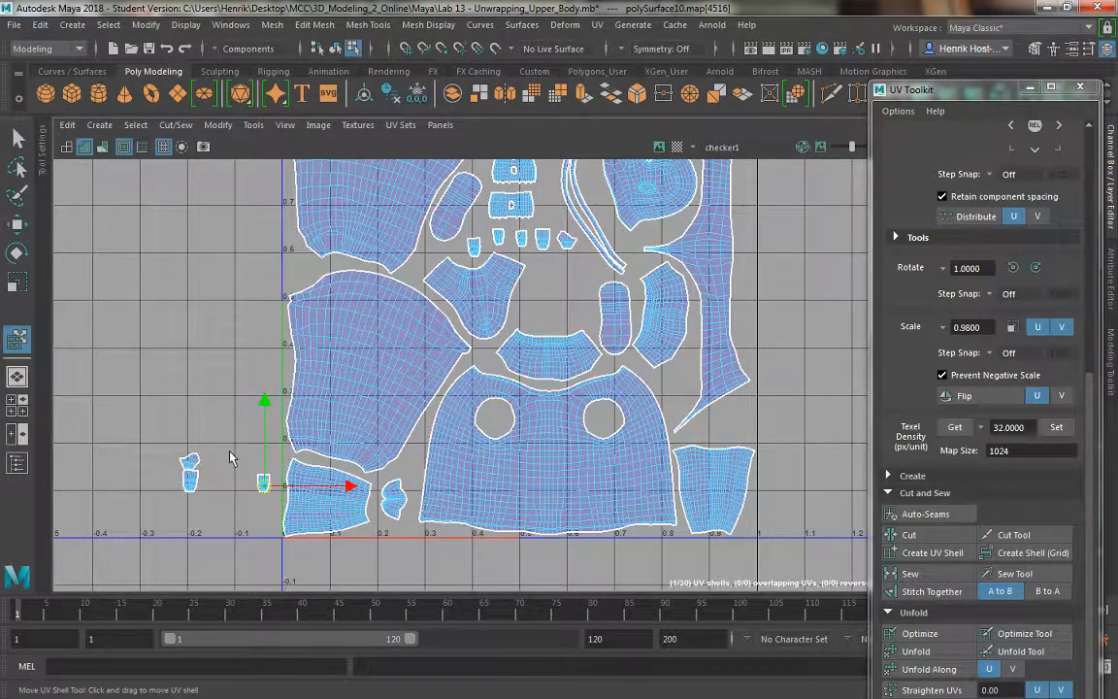
left_click(263, 482)
key("w")
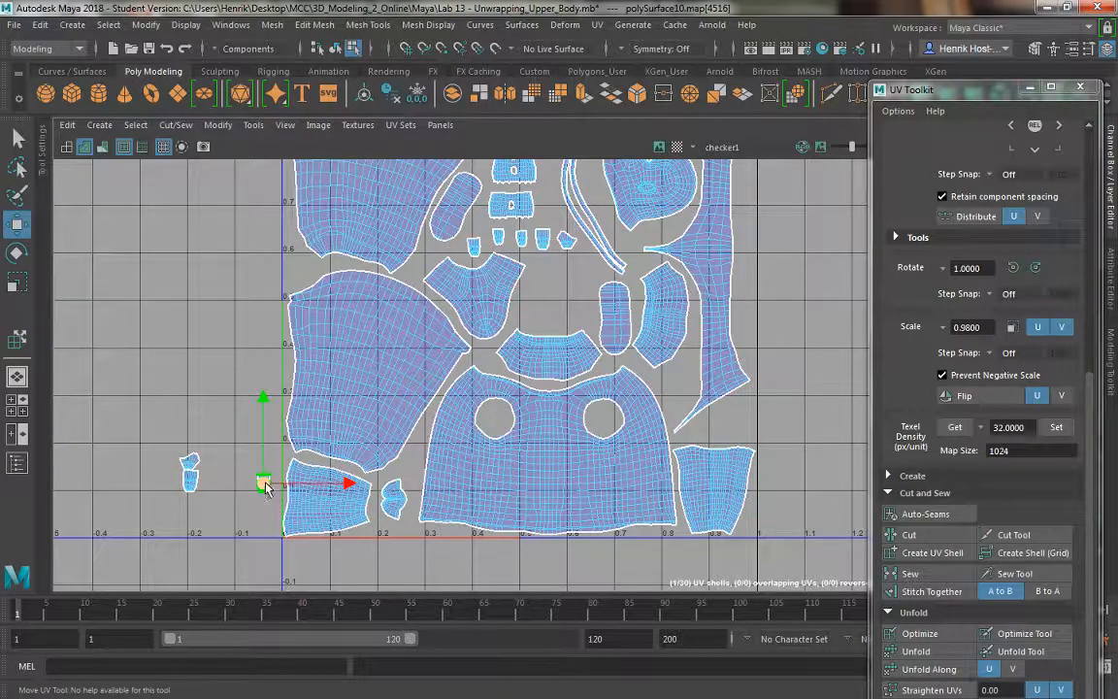
left_click_drag(539, 309, 539, 272)
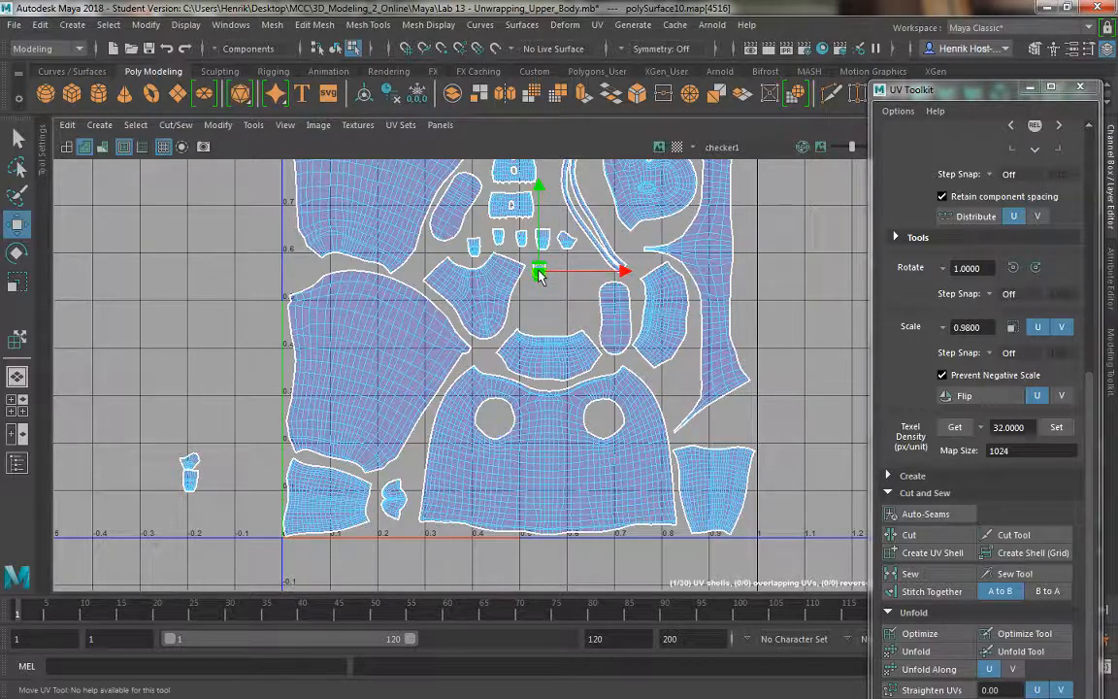
Step: Move the tapered shell from the nearby outside cluster into the second row, next to the tapered shell already there
left_click(188, 466)
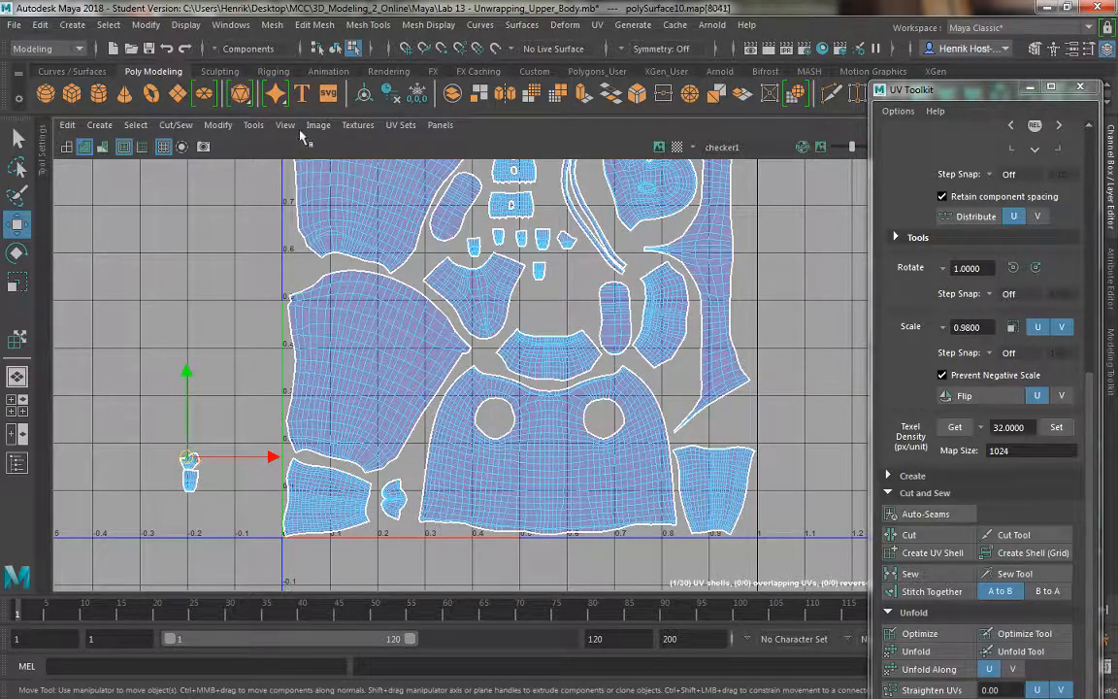
left_click(231, 126)
left_click(267, 254)
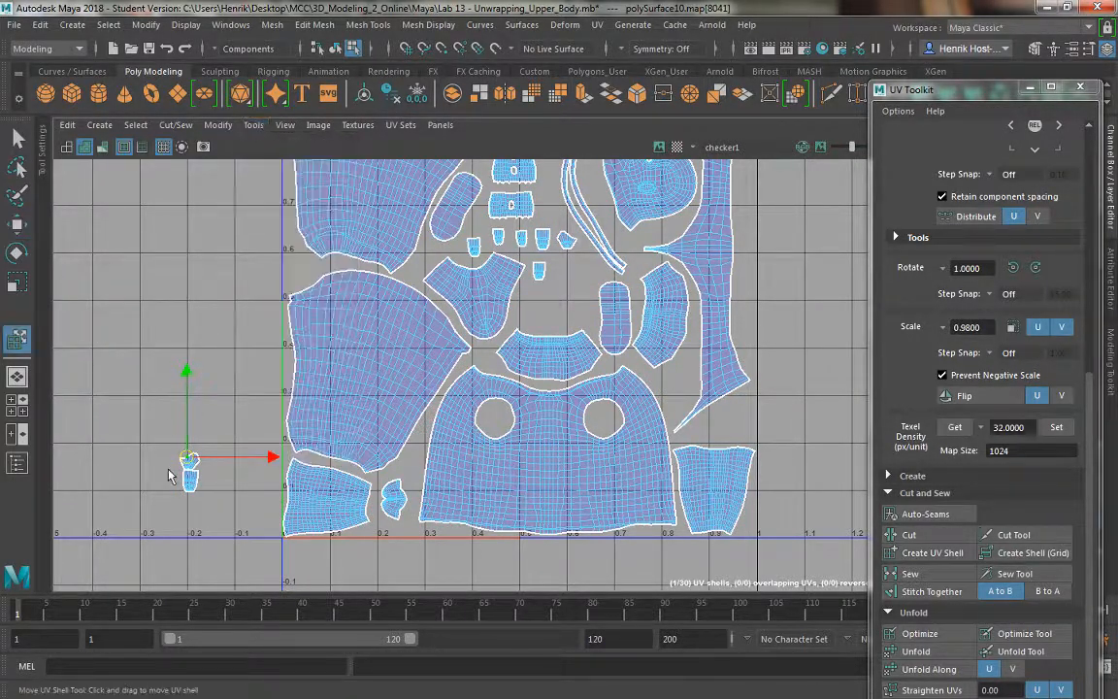
key("w")
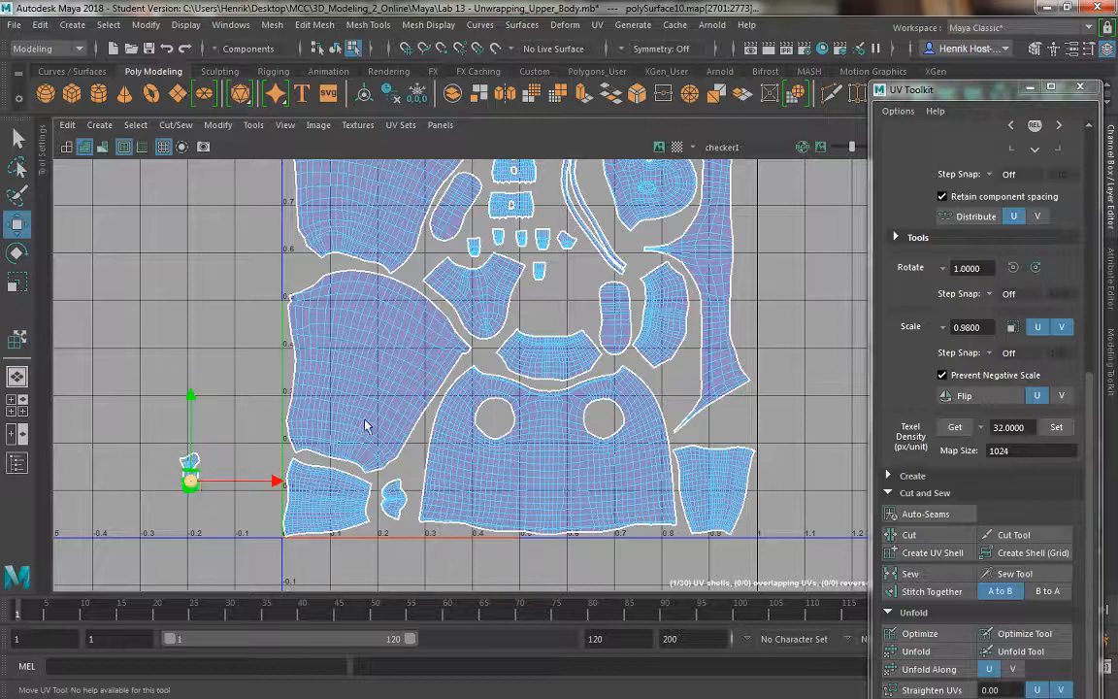
left_click(562, 274)
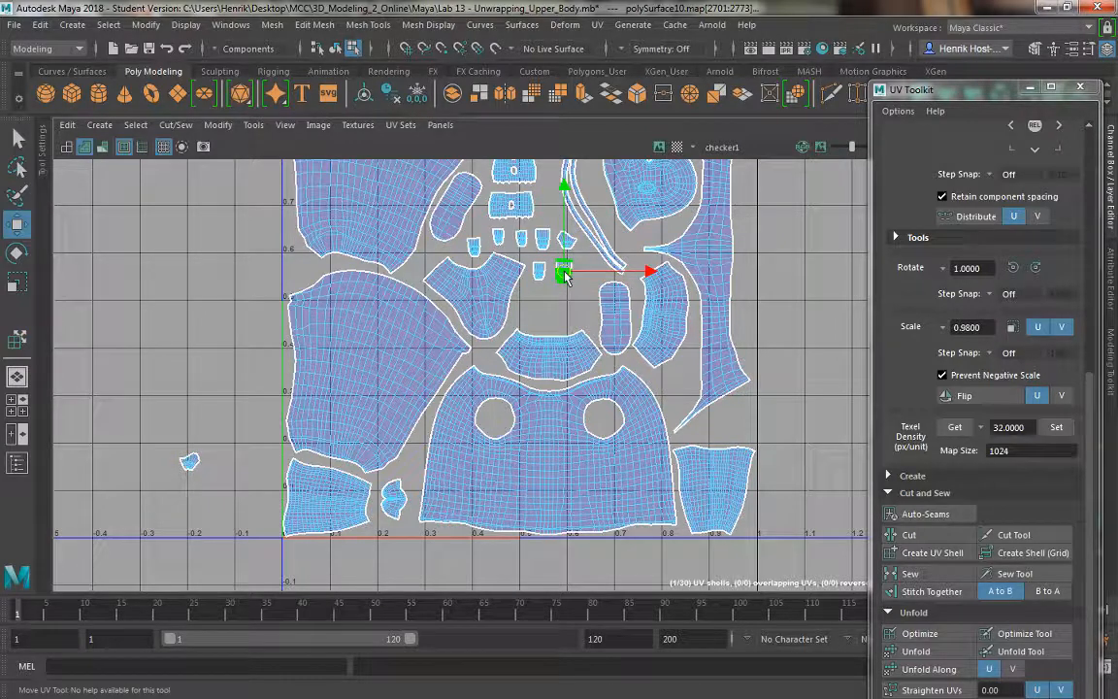
Step: Move the remaining nearby pointed shell into the gap between the second tapered row and the arched band shell
scroll(179, 183, "down", 2)
middle_click_drag(180, 182, 473, 362, "alt")
scroll(479, 292, "up", 2)
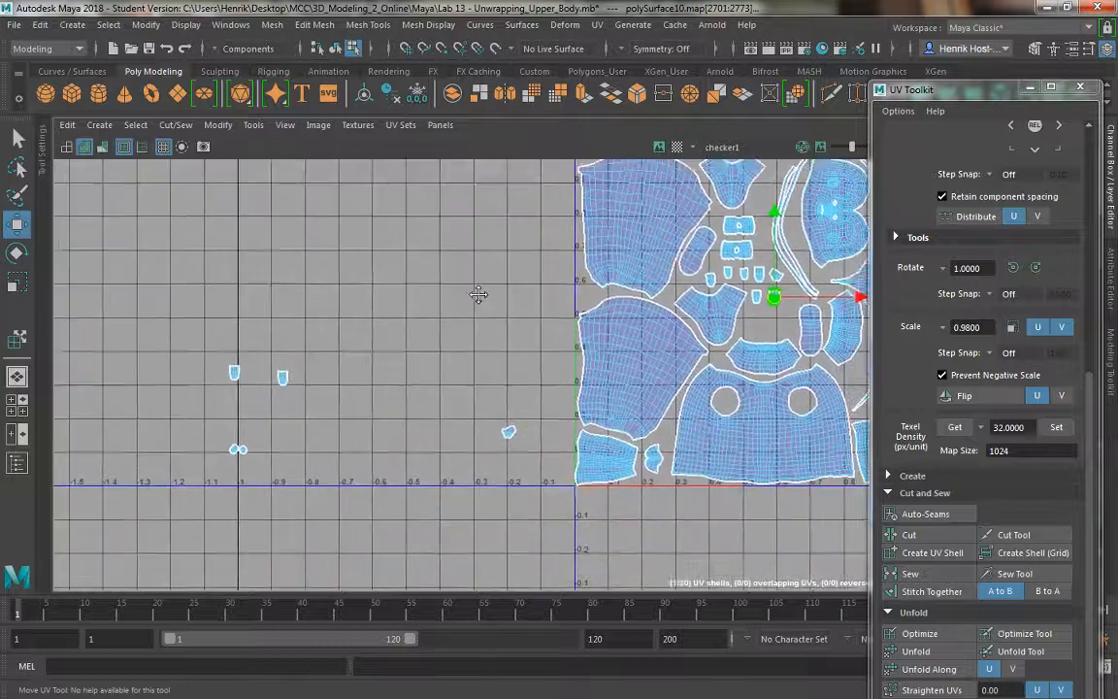
scroll(369, 372, "down", 3)
left_click_drag(458, 455, 415, 394)
middle_click_drag(424, 487, 282, 490, "alt")
scroll(338, 487, "up", 2)
middle_click_drag(377, 489, 293, 529, "alt")
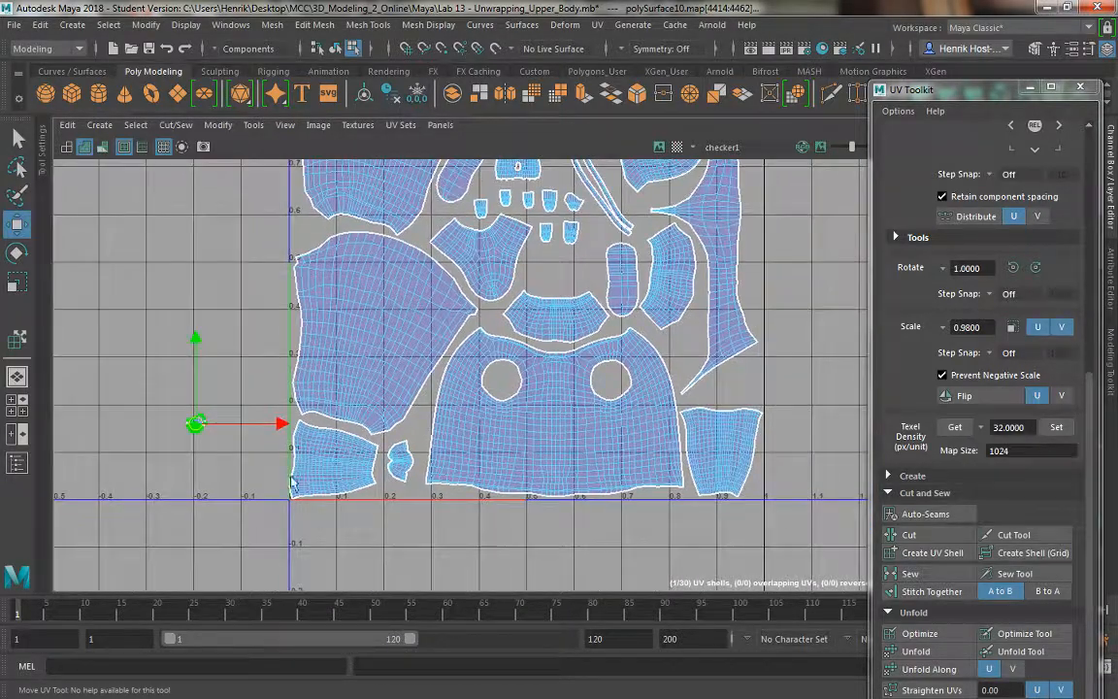
left_click_drag(503, 309, 537, 260)
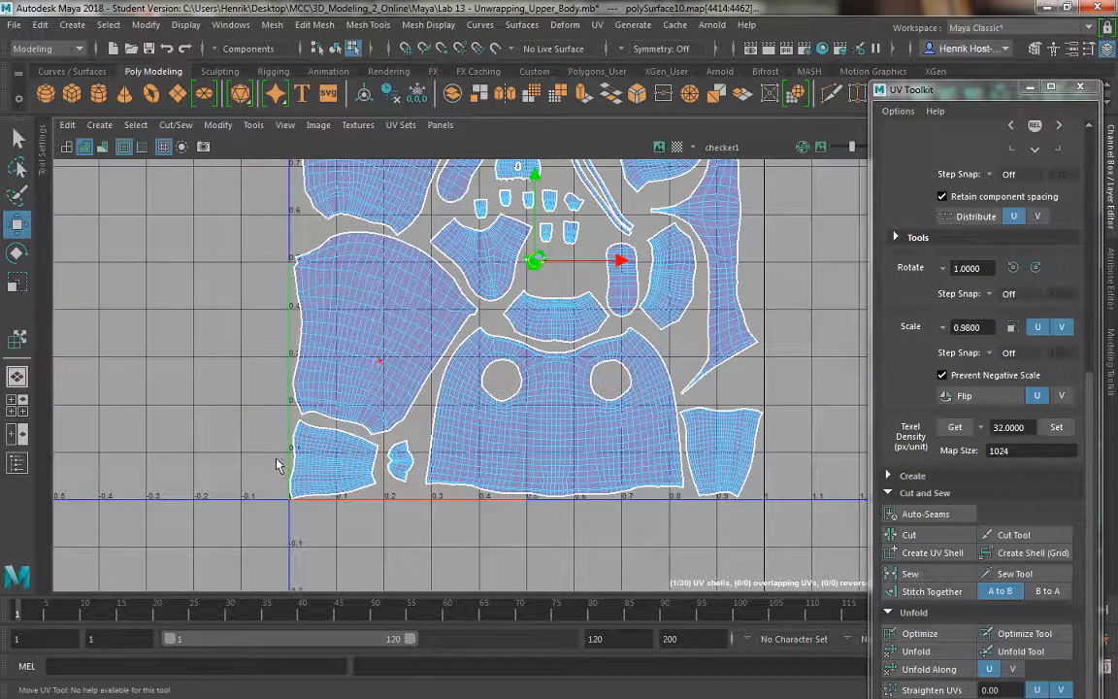
Step: Bring the nearer of the two far tapered shells into the grid, beside the small pointed shell above the arched band
right_click_drag(285, 470, 219, 336, "alt")
middle_click_drag(215, 432, 486, 397, "alt")
right_click_drag(392, 417, 269, 371, "alt")
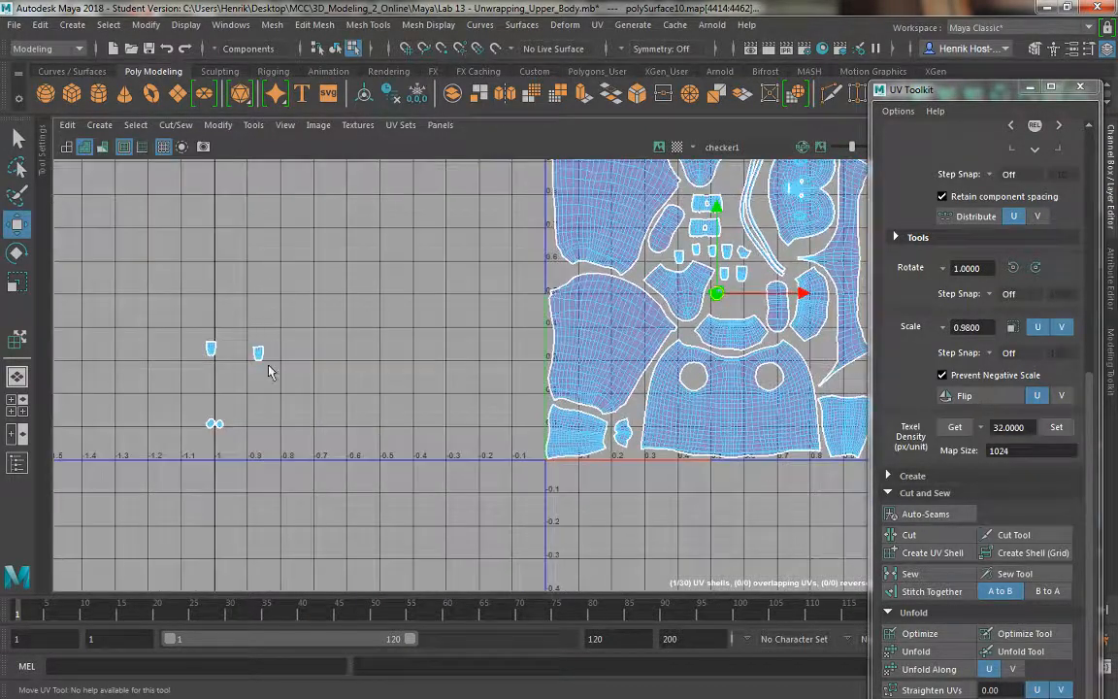
left_click(258, 352)
left_click_drag(258, 354, 741, 302)
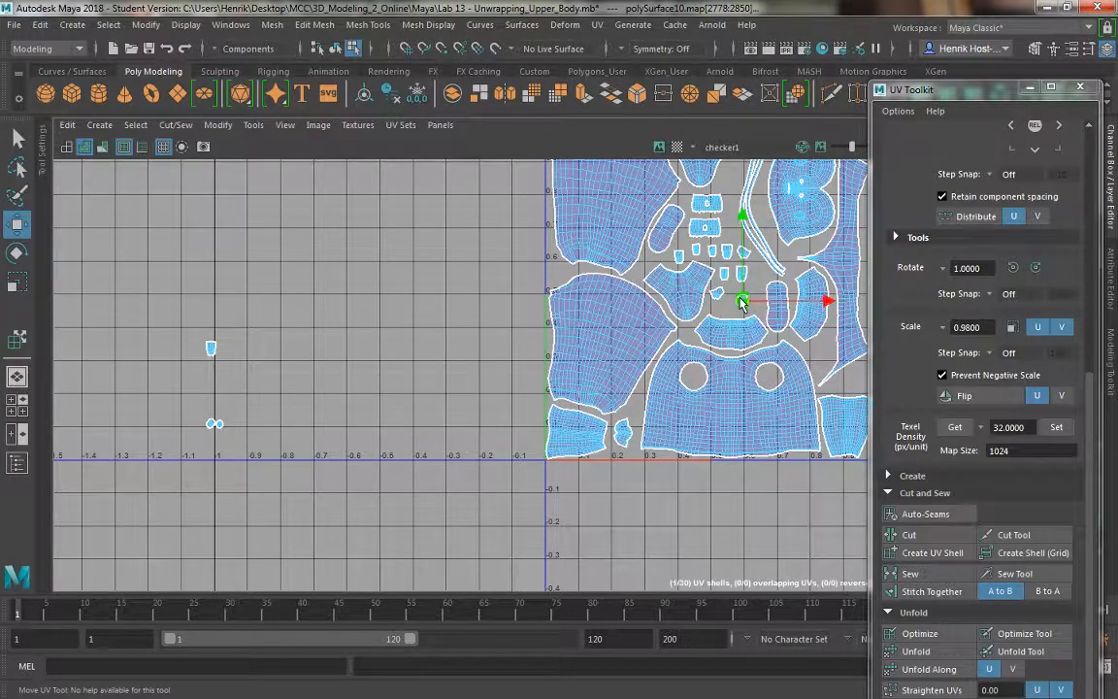
Step: Shift the tapered shell above the arched band to make room, and place the last far tapered shell between it and the capsule-shaped shell
left_click_drag(175, 338, 504, 316)
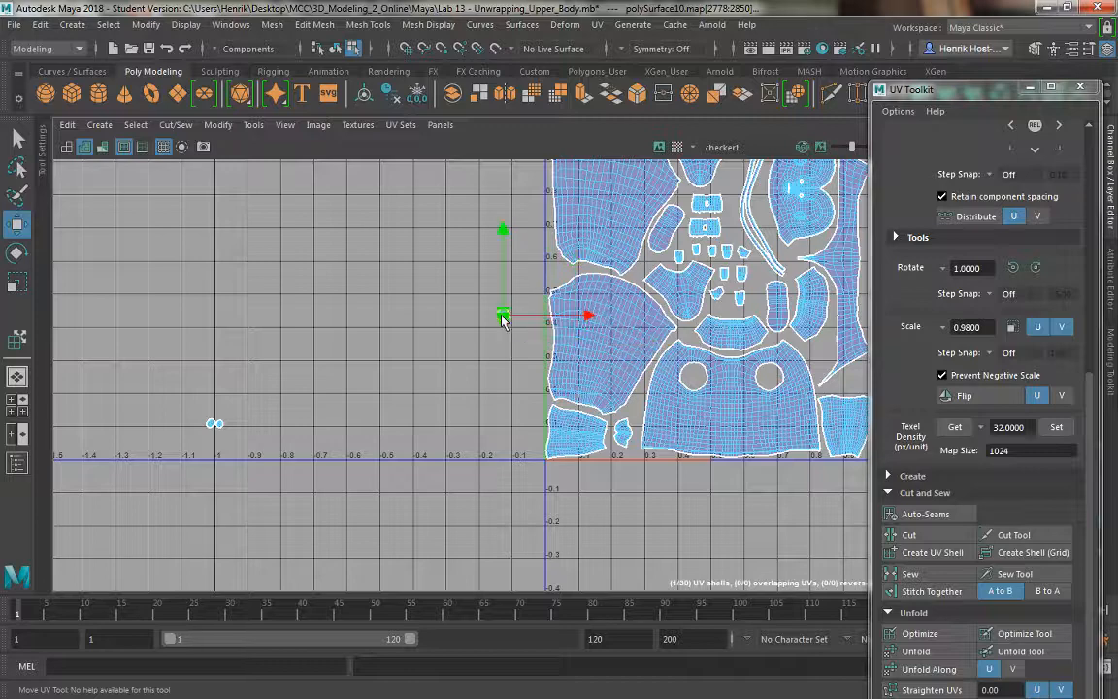
middle_click_drag(453, 338, 310, 352, "alt")
right_click_drag(507, 416, 686, 504, "alt")
middle_click_drag(552, 396, 360, 541, "alt")
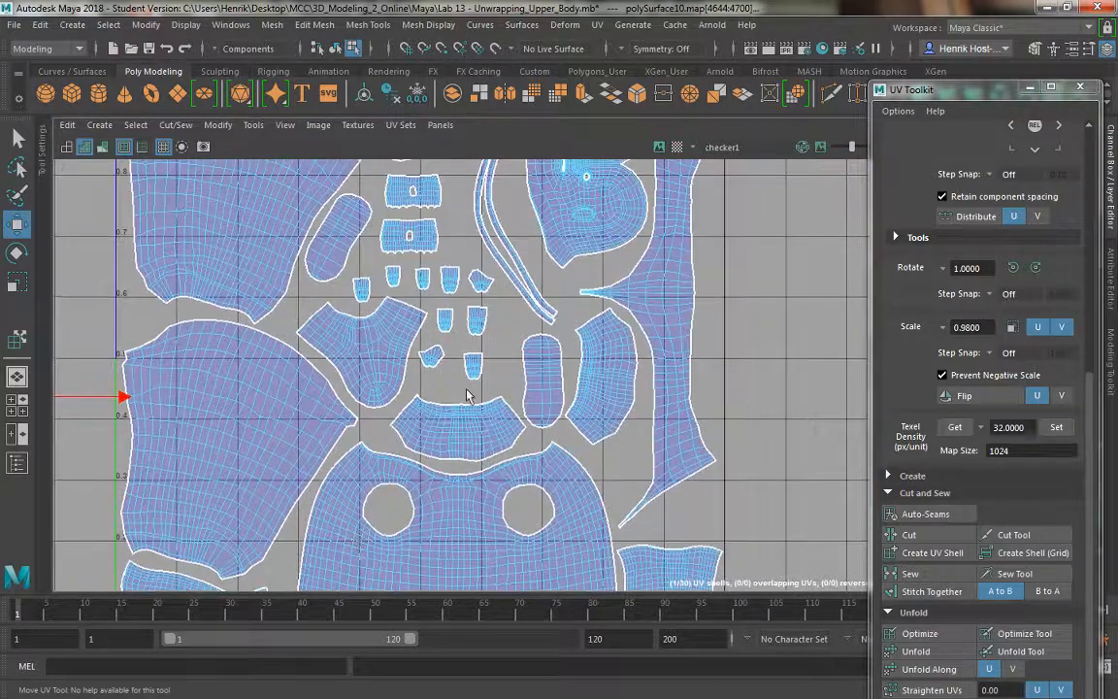
left_click_drag(460, 352, 454, 387)
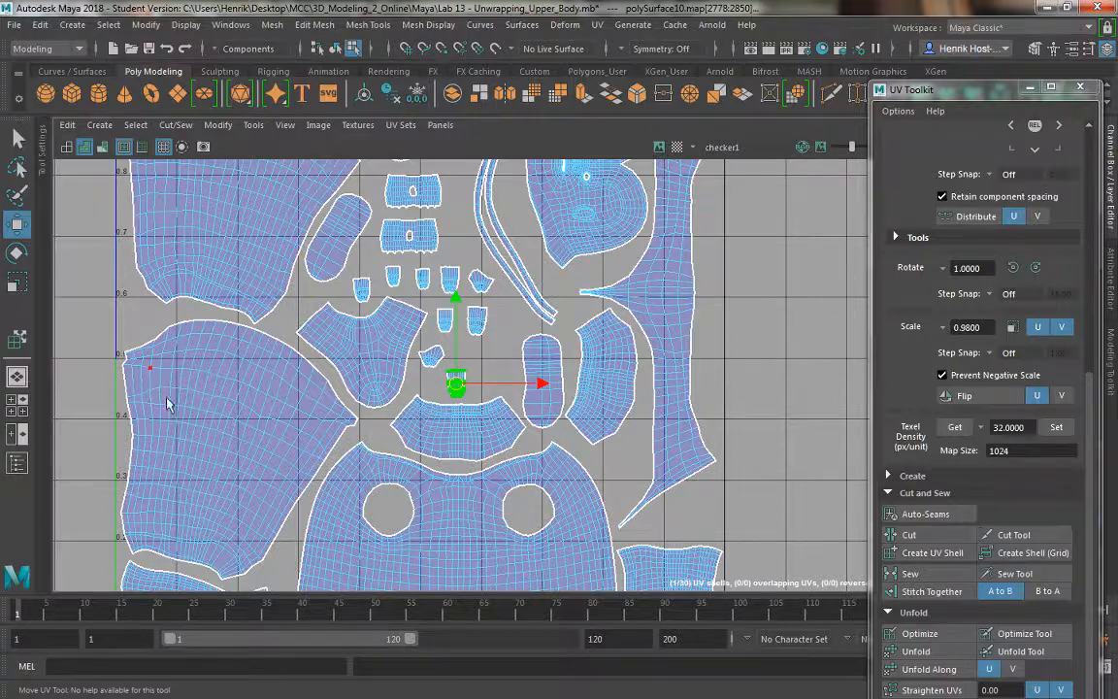
middle_click_drag(166, 404, 319, 360, "alt")
left_click(347, 374)
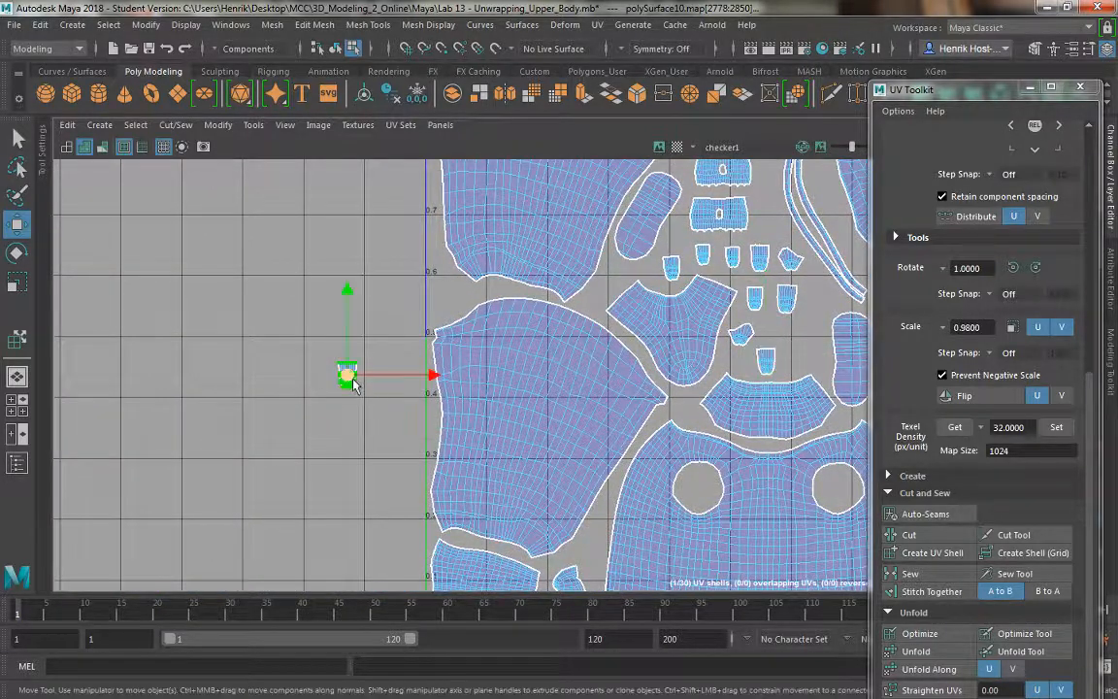
left_click_drag(347, 375, 799, 348)
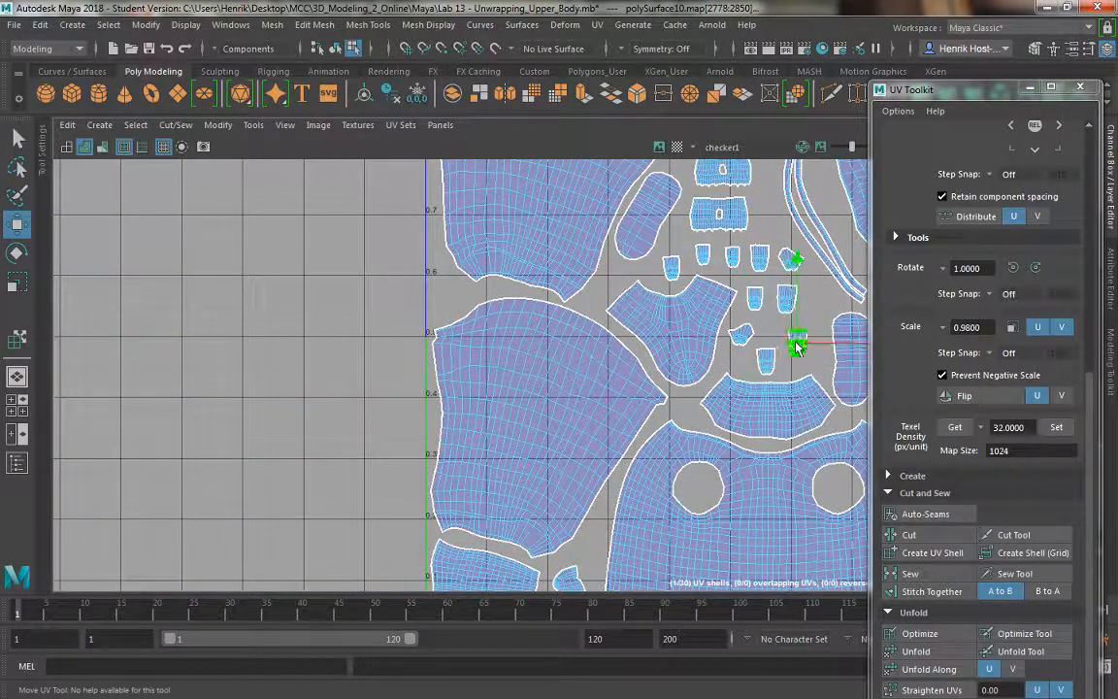
Step: Move the first of the two tiny round shells far outside the grid into the left opening of the large two-opening shell
right_click_drag(413, 246, 374, 364, "alt")
middle_click_drag(378, 372, 711, 317, "alt")
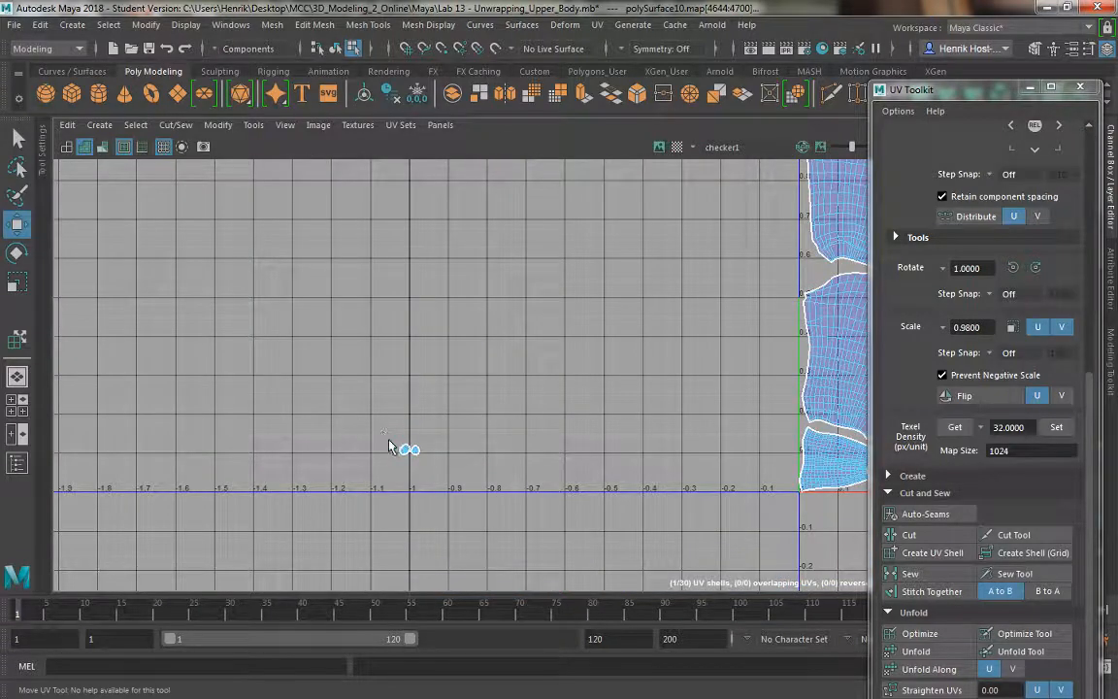
left_click(401, 450)
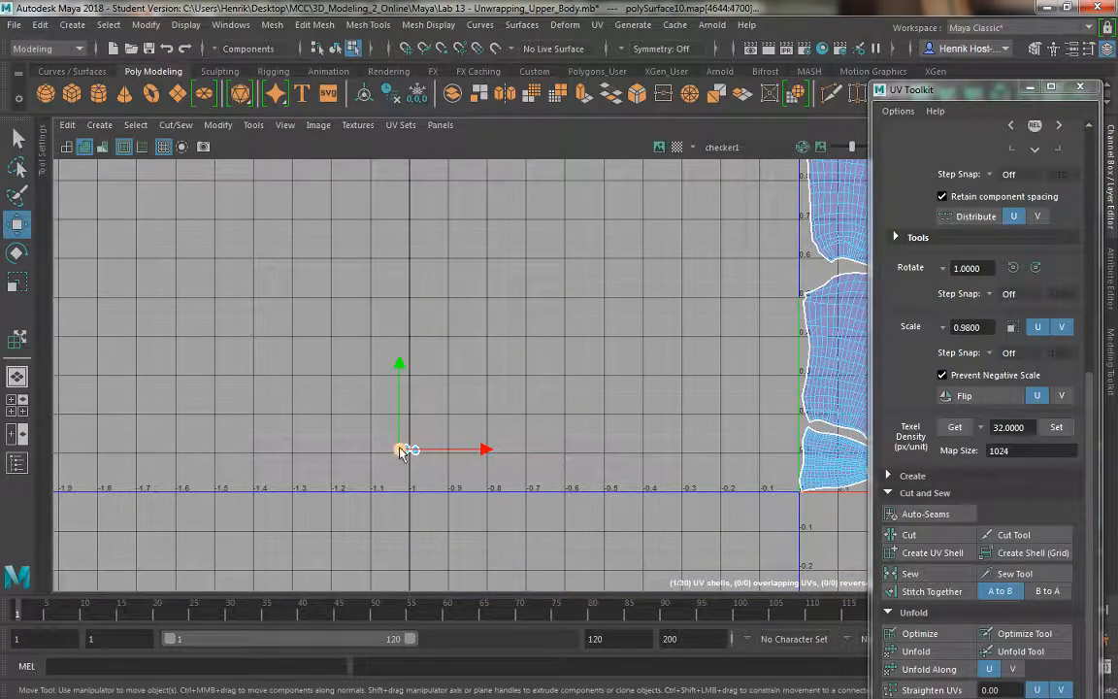
left_click(253, 130)
left_click(284, 251)
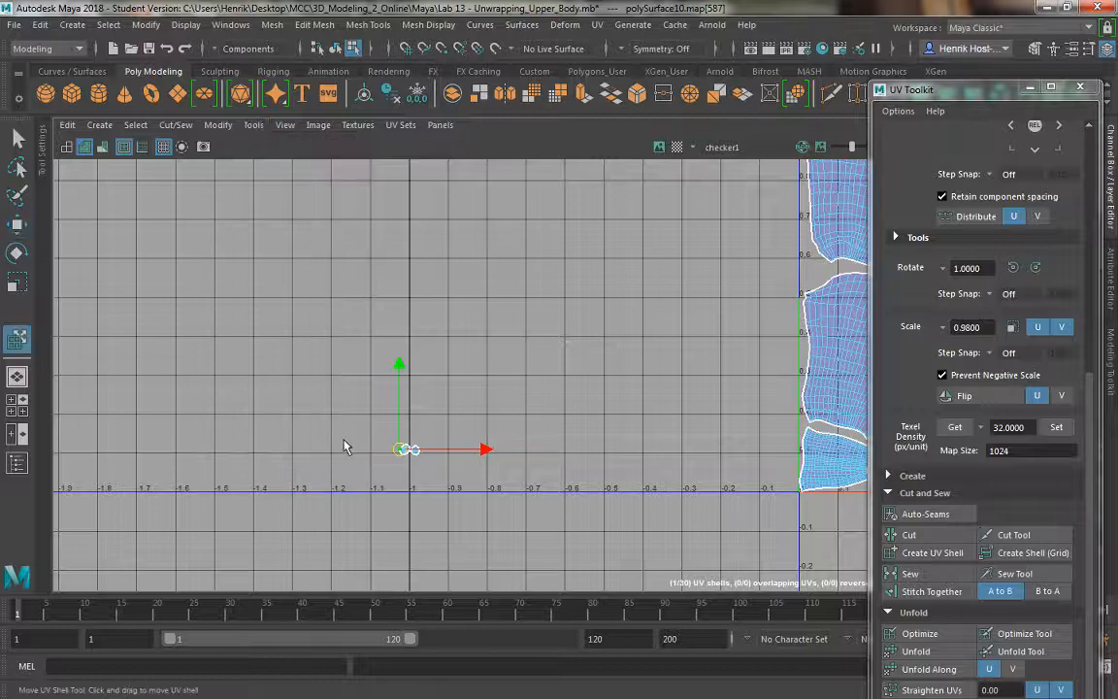
left_click(401, 454)
right_click_drag(439, 355, 419, 317, "alt")
middle_click_drag(419, 317, 208, 253, "alt")
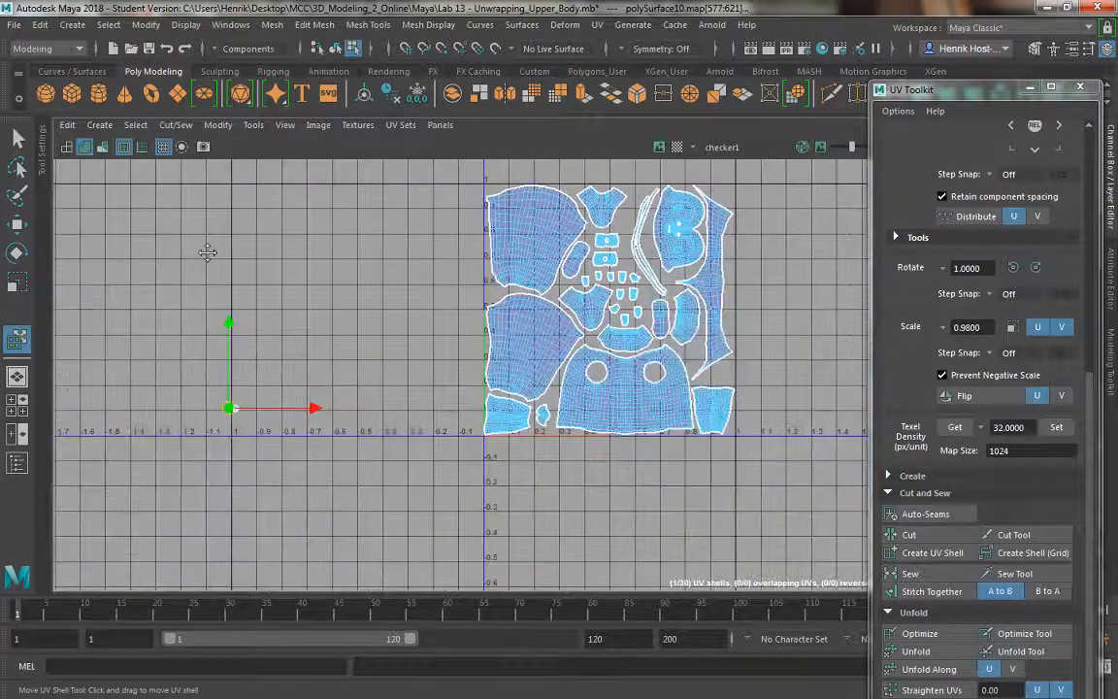
key("w")
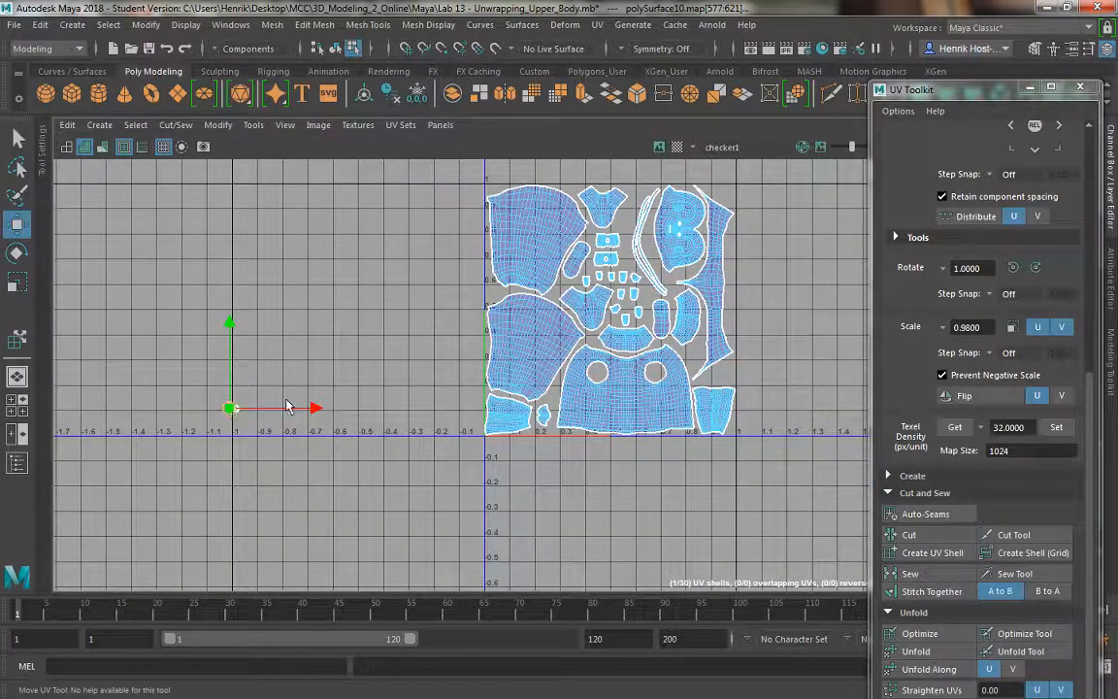
left_click(589, 372)
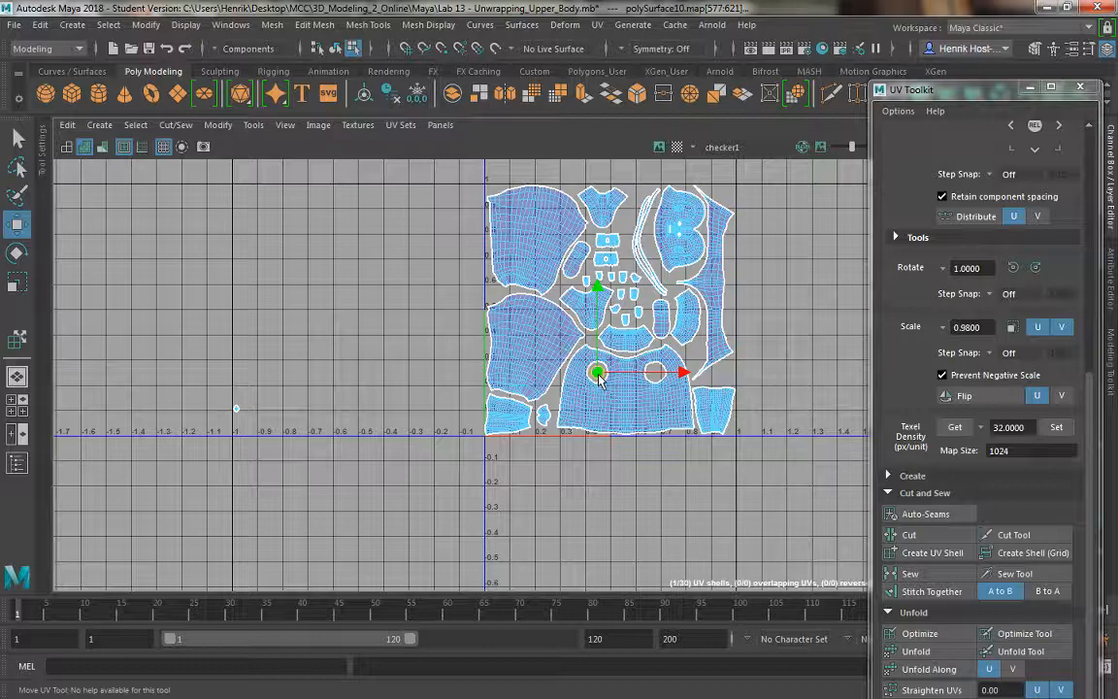
Step: Move the other tiny round shell into the center of the right opening of the large two-opening shell
key("ctrl+z")
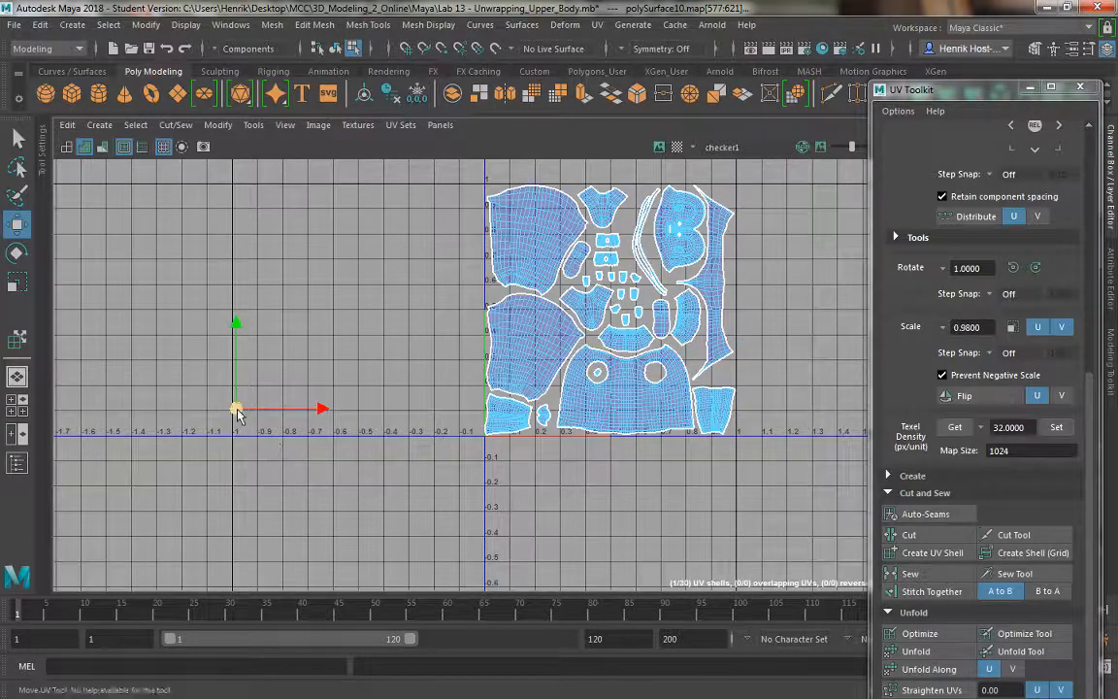
left_click(657, 378)
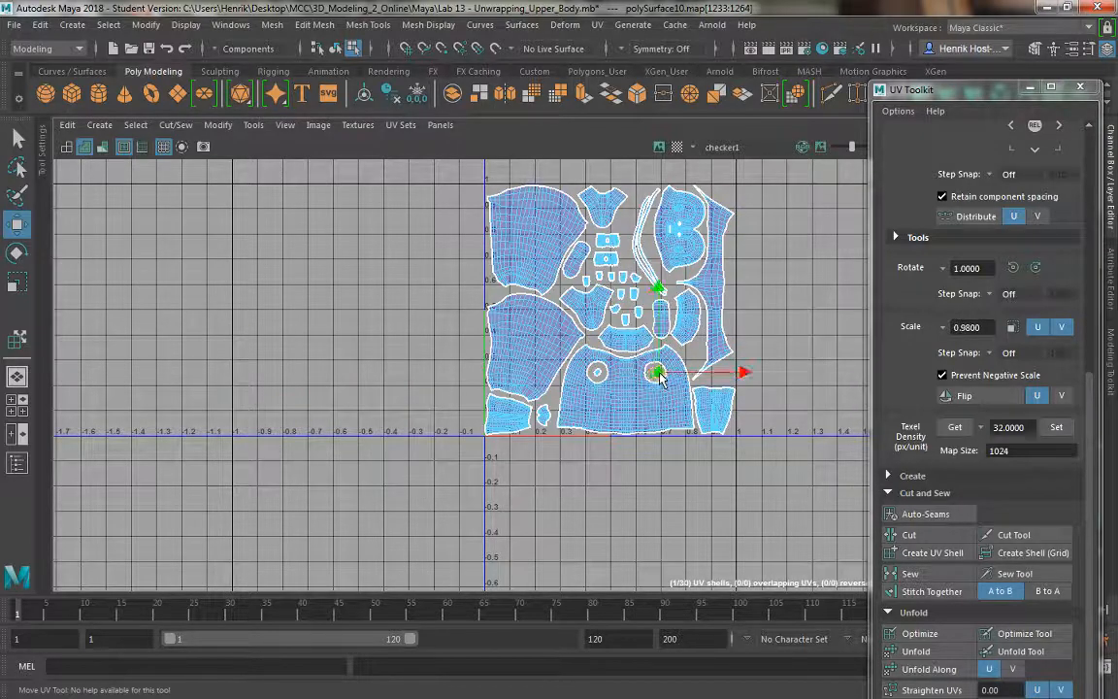
left_click_drag(654, 375, 656, 371)
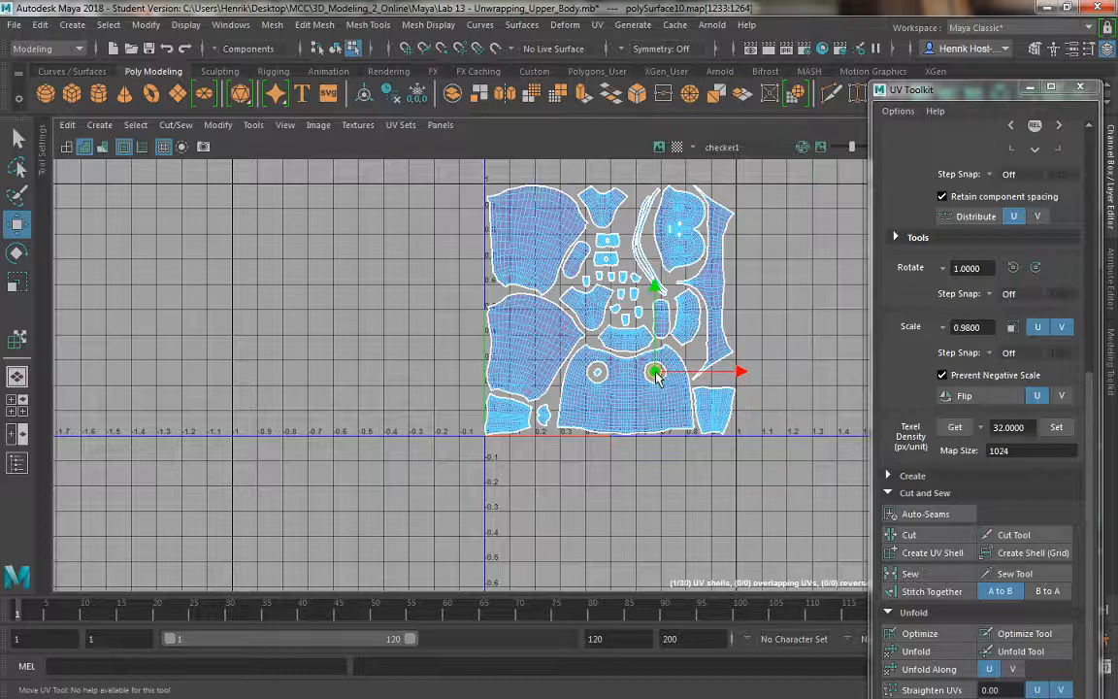
Step: Move the outer thin curved strip shell slightly away from its twin, toward the small shells, to open a gap between the strips
left_click(632, 257)
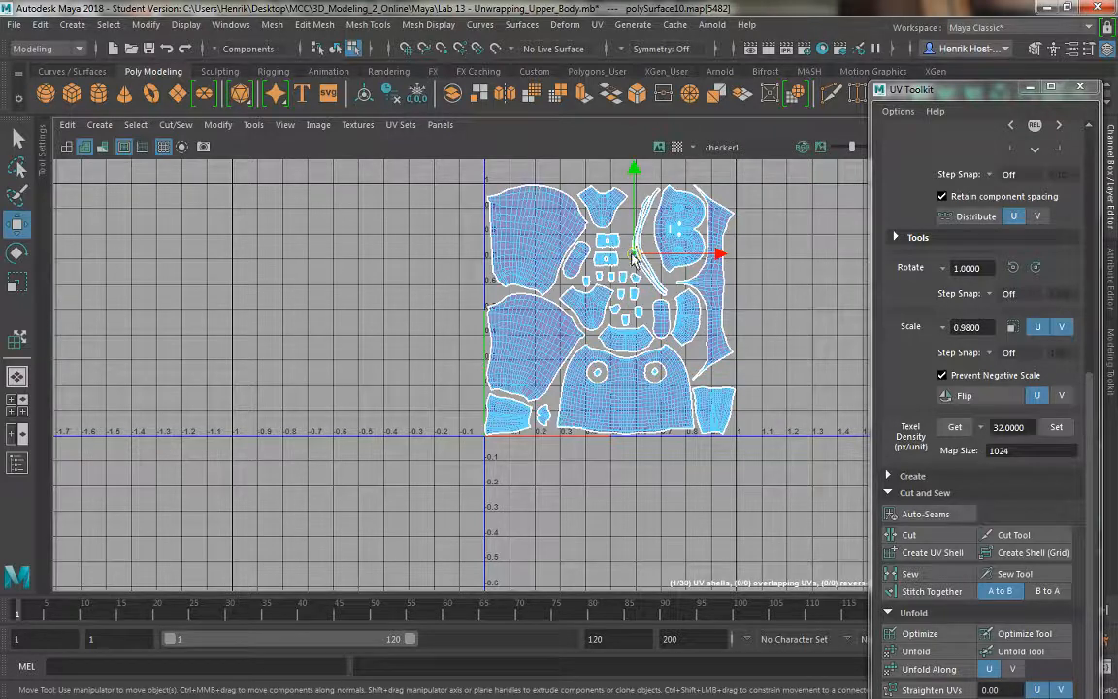
left_click(254, 125)
left_click(260, 233)
middle_click_drag(745, 341, 647, 420, "alt")
right_click_drag(671, 569, 641, 393, "alt")
middle_click_drag(641, 393, 598, 425, "alt")
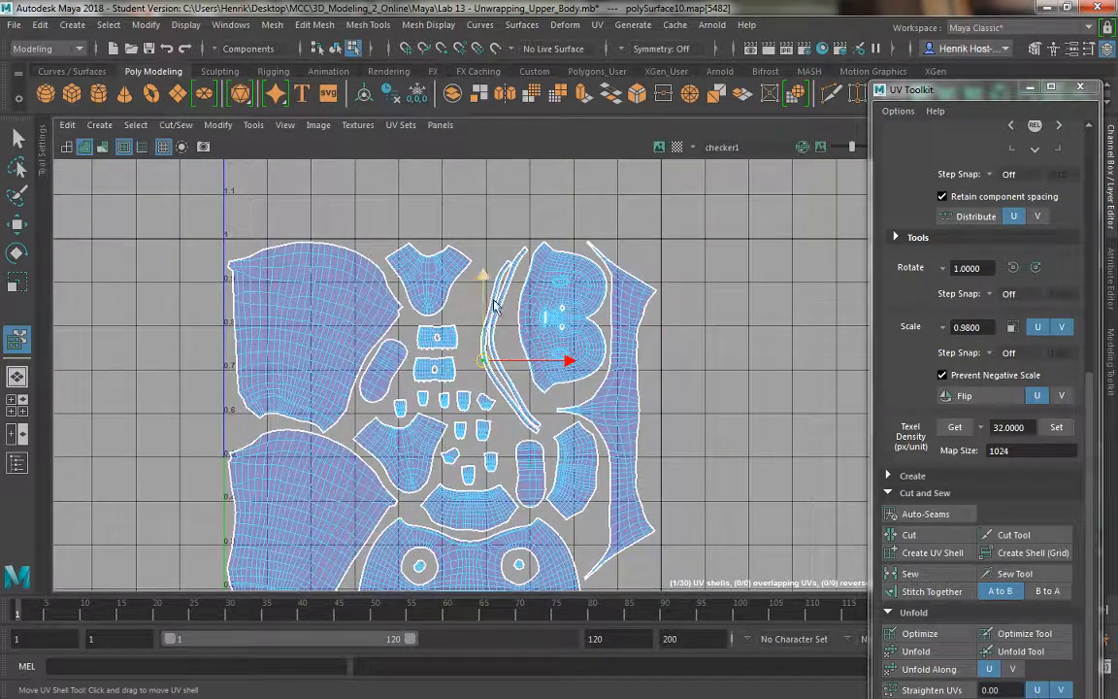
left_click(508, 265)
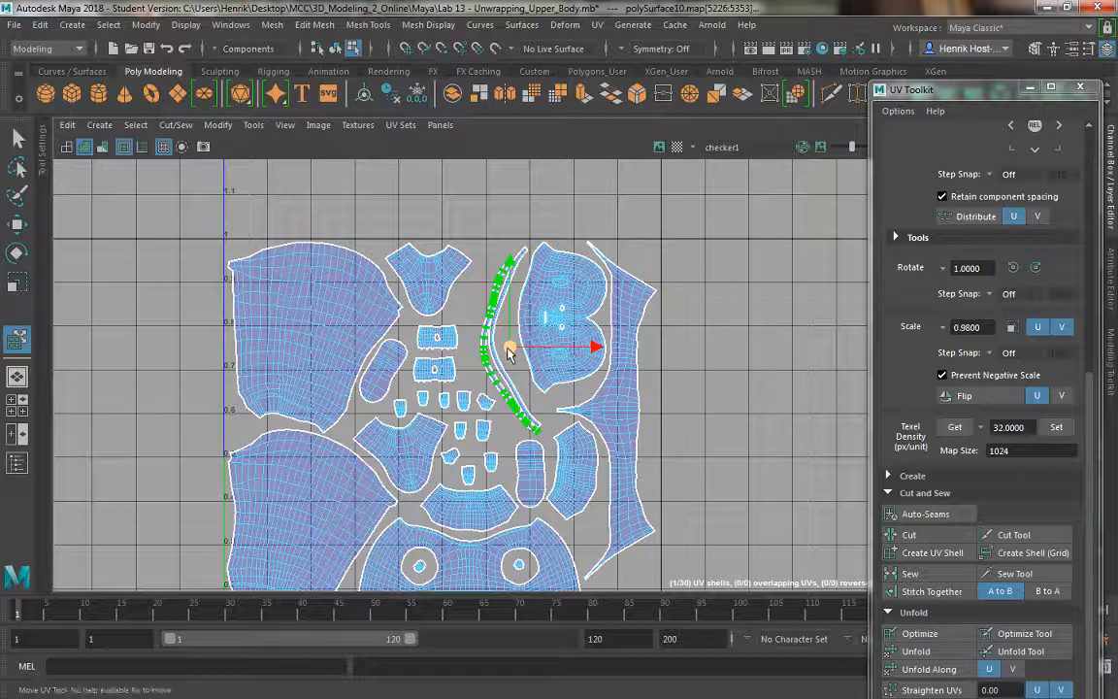
key("w")
left_click_drag(503, 347, 498, 346)
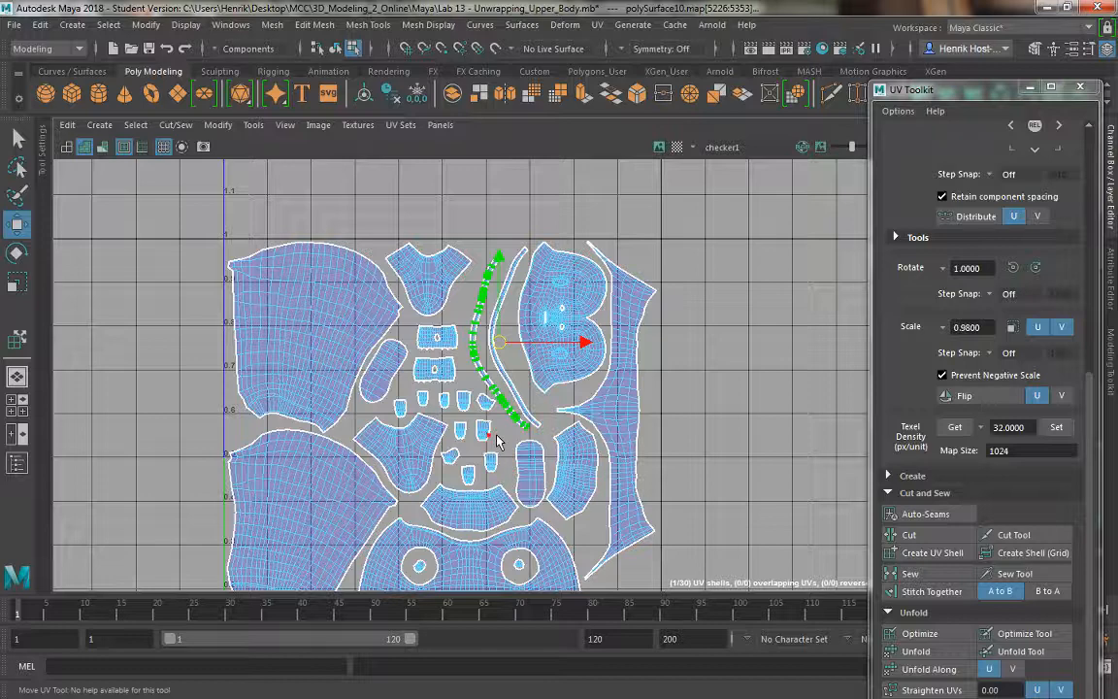
Step: Move the inner thin curved strip shell slightly up and closer to the rounded two-lobed shell
left_click(509, 283)
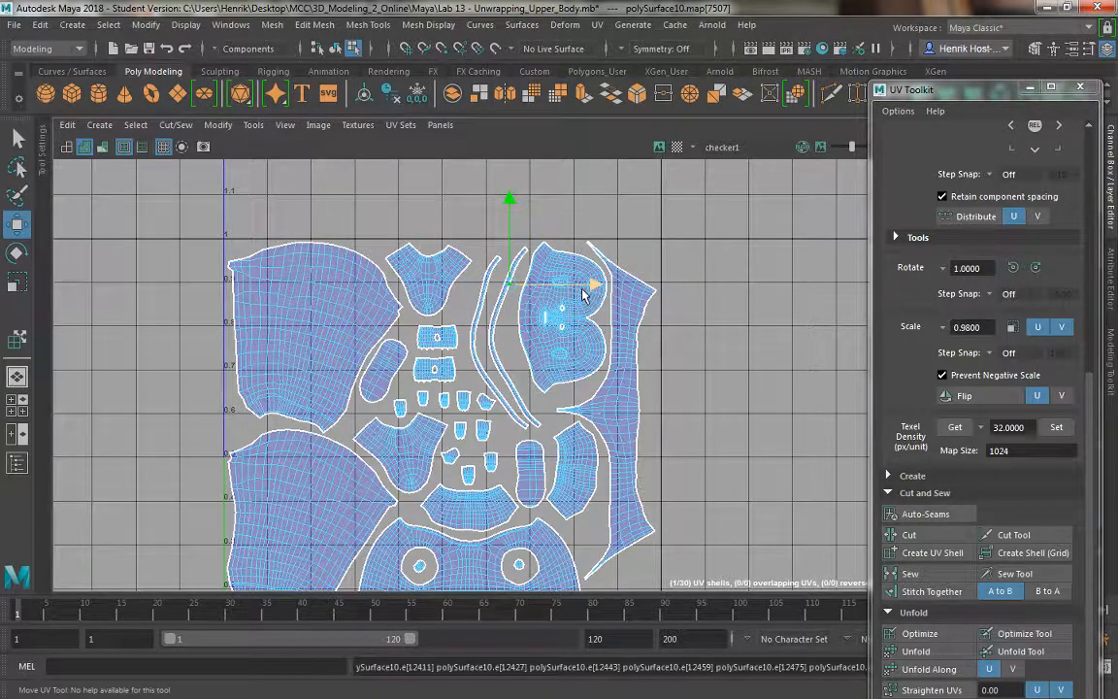
left_click(284, 125)
mouse_move(258, 139)
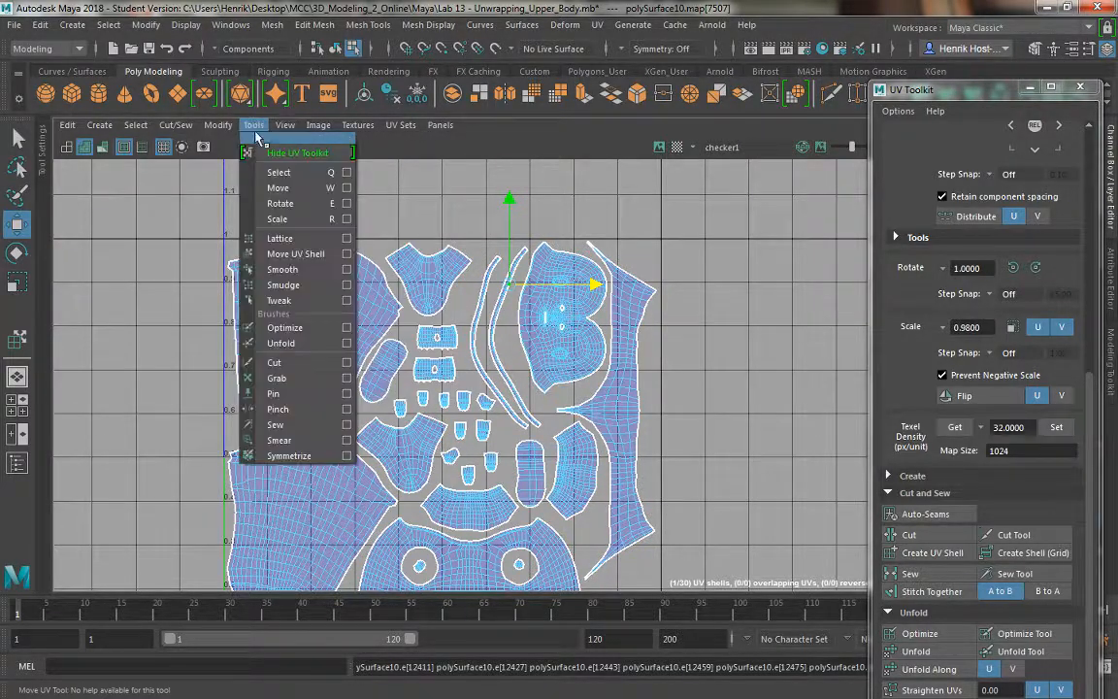
left_click(292, 254)
left_click(495, 330)
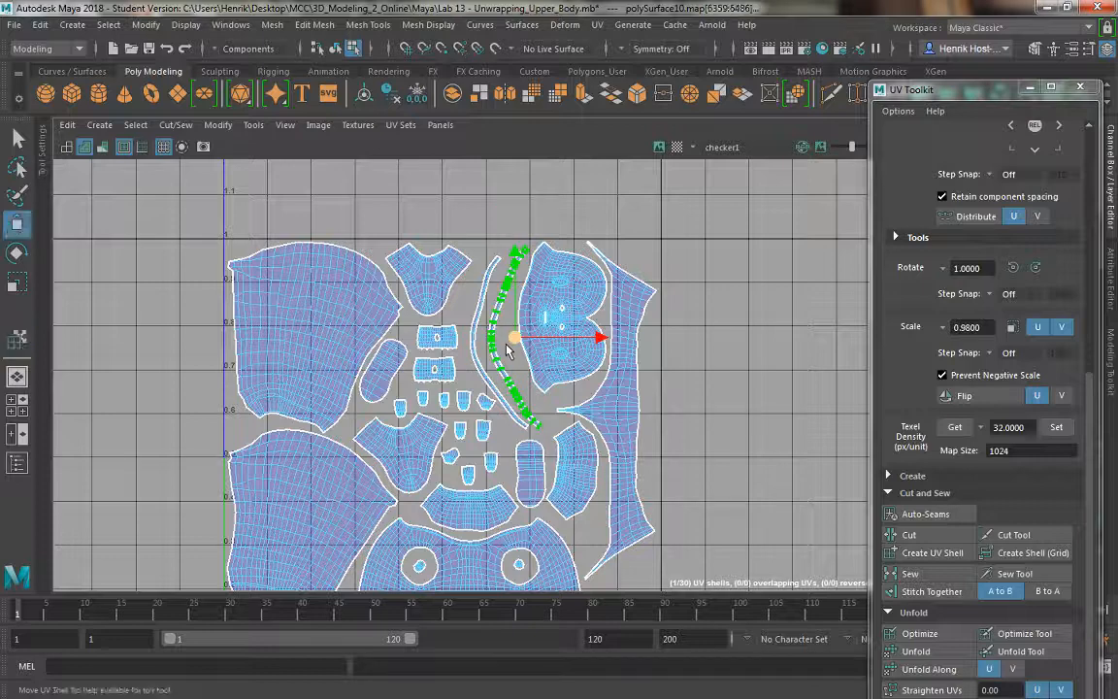
left_click_drag(515, 345, 521, 339)
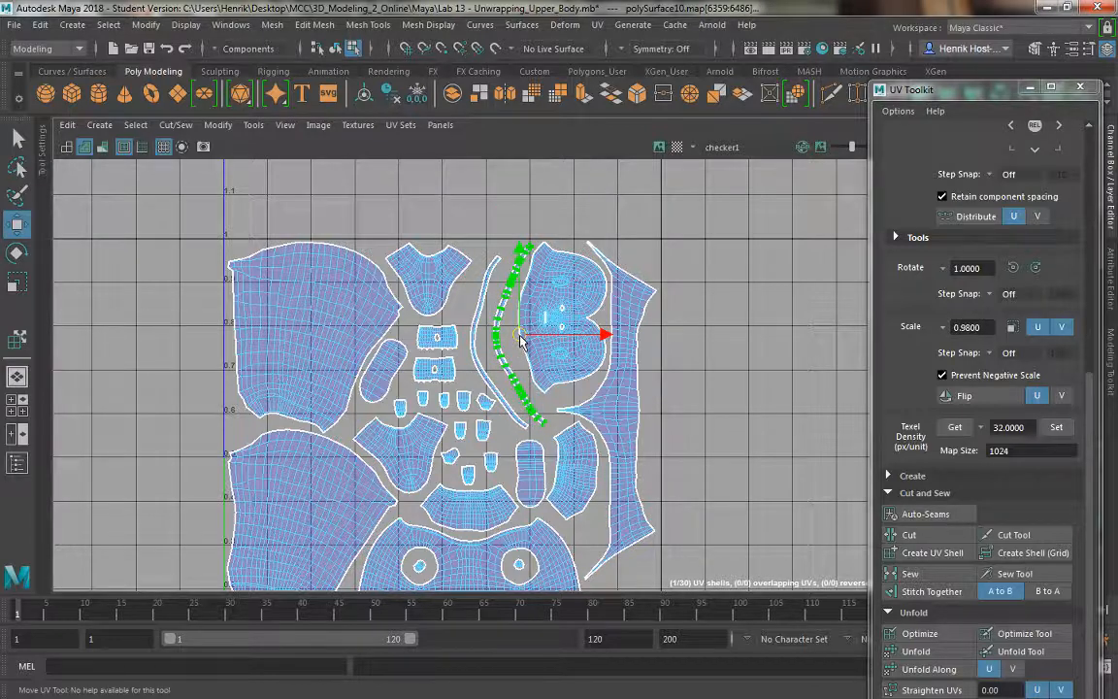
Step: Nudge the outer thin curved strip shell slightly upward to align it with its twin
left_click(486, 289)
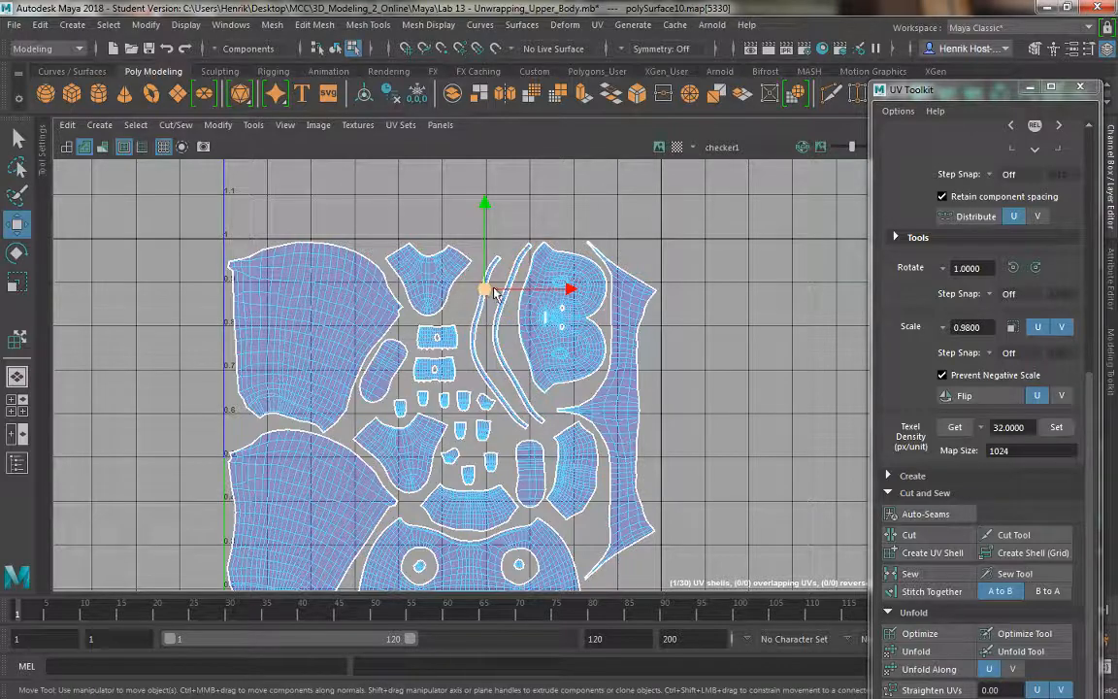
left_click(251, 125)
left_click(283, 250)
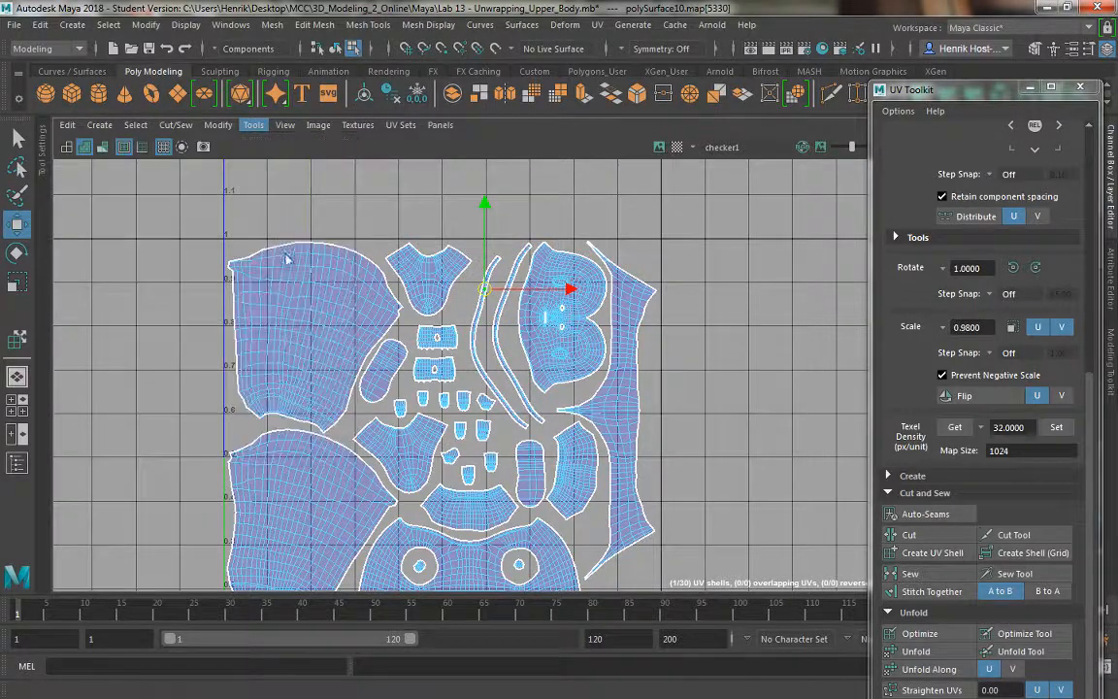
left_click(475, 352)
key("w")
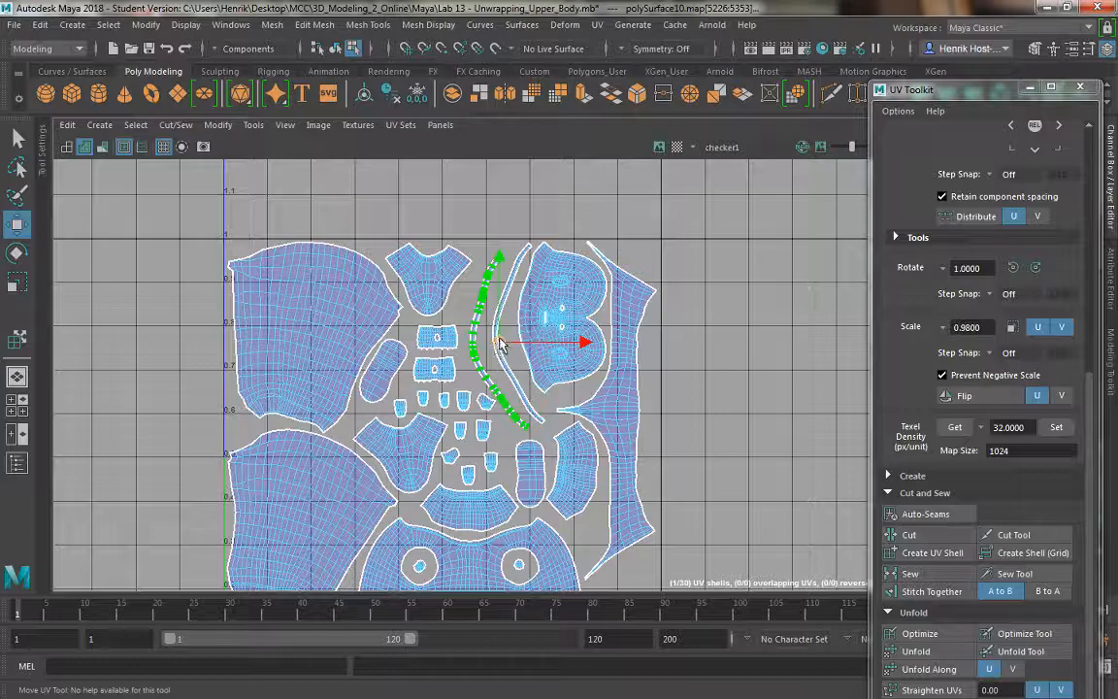
left_click_drag(500, 342, 501, 338)
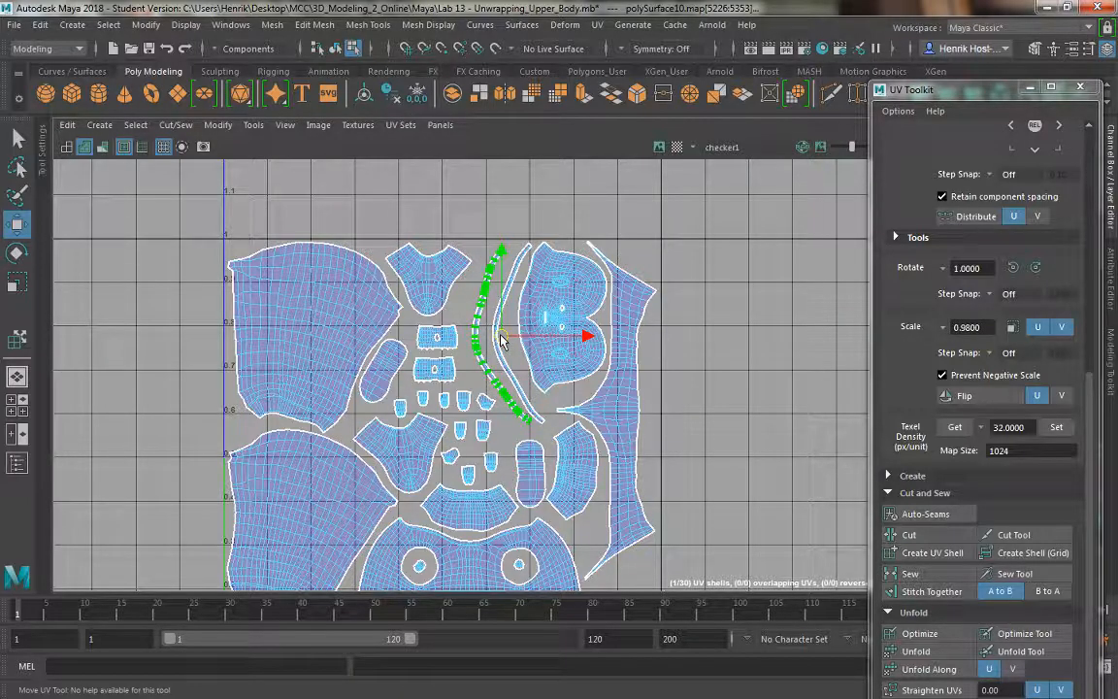
Step: Display the checker texture behind the finished layout in the UV editor and select all UV shells
right_click_drag(184, 381, 165, 315, "alt")
middle_click_drag(304, 490, 330, 312, "alt")
right_click_drag(336, 475, 169, 155, "alt")
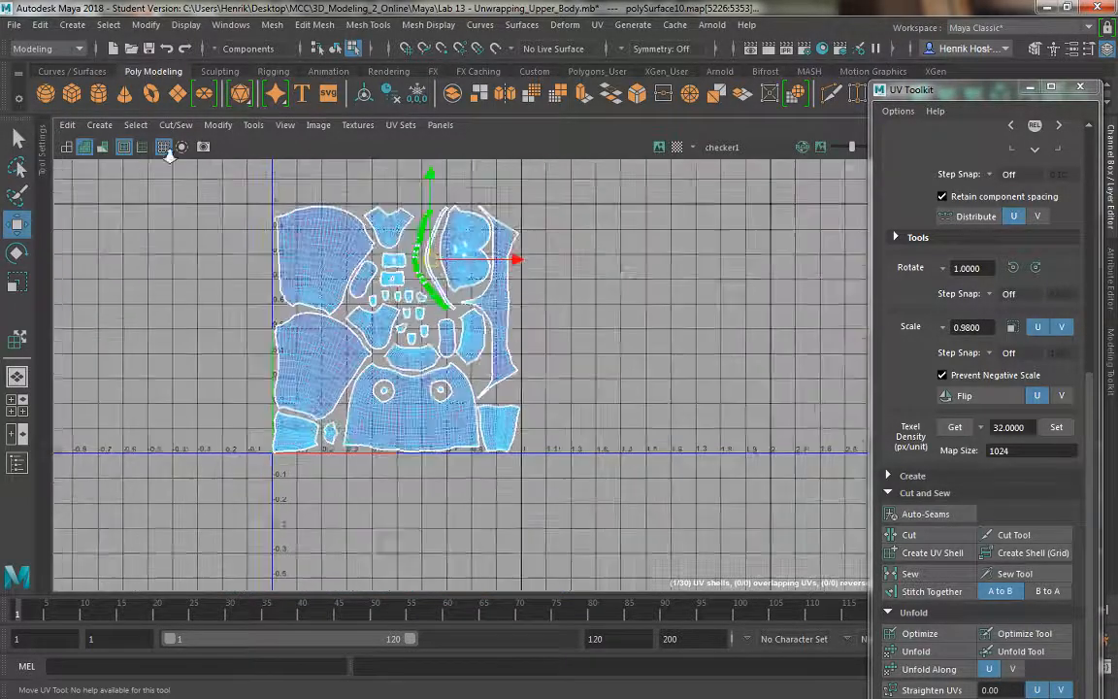
middle_click_drag(169, 155, 307, 300, "alt")
right_click_drag(307, 300, 269, 317, "alt")
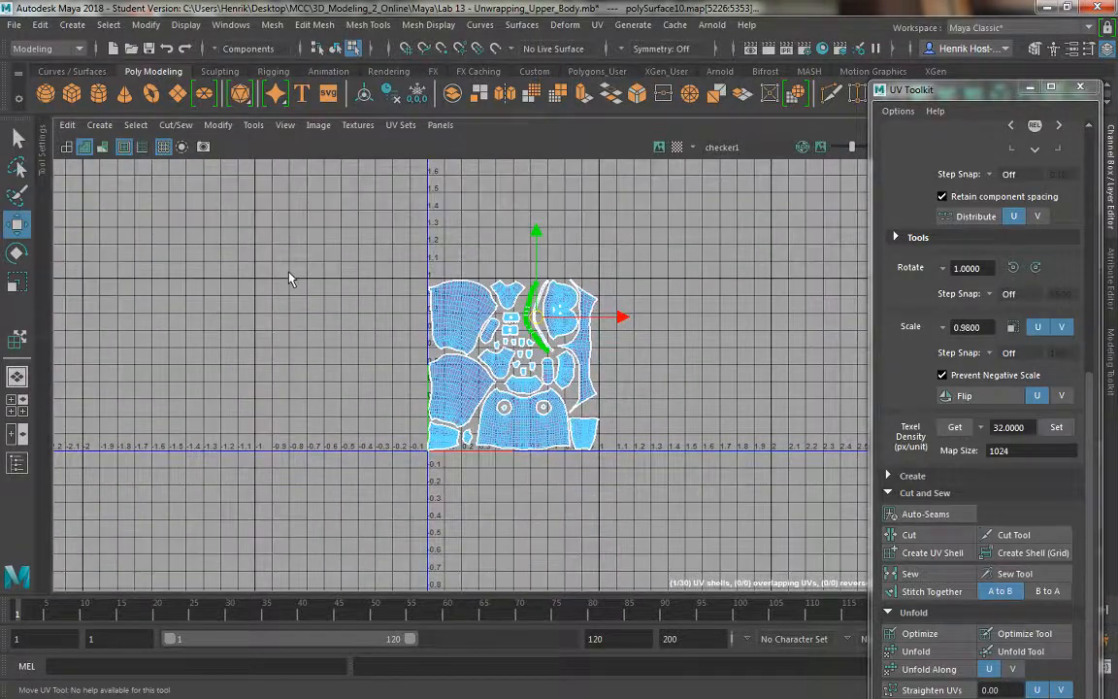
key("6")
right_click_drag(311, 272, 387, 388, "alt")
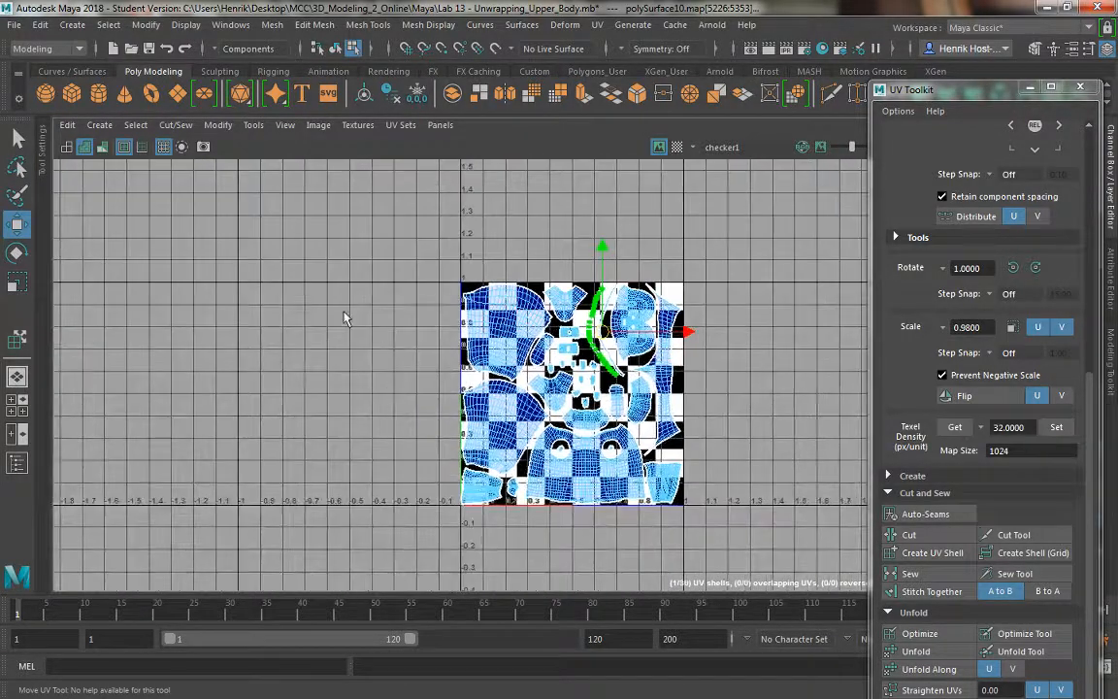
middle_click_drag(345, 317, 293, 294, "alt")
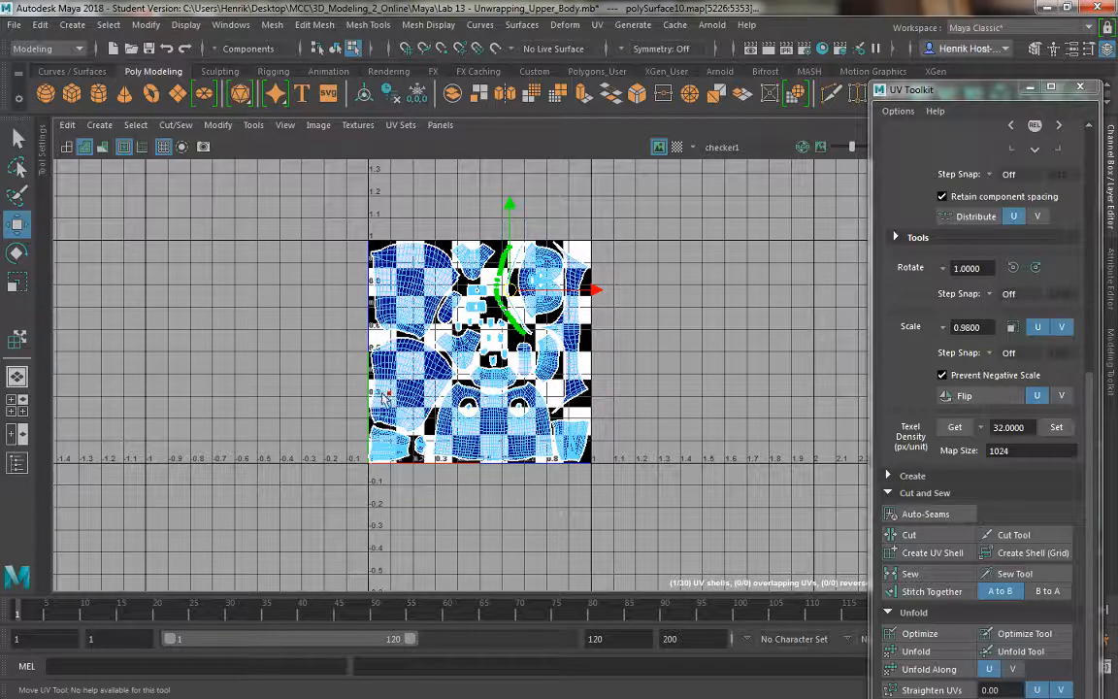
left_click_drag(275, 206, 717, 631)
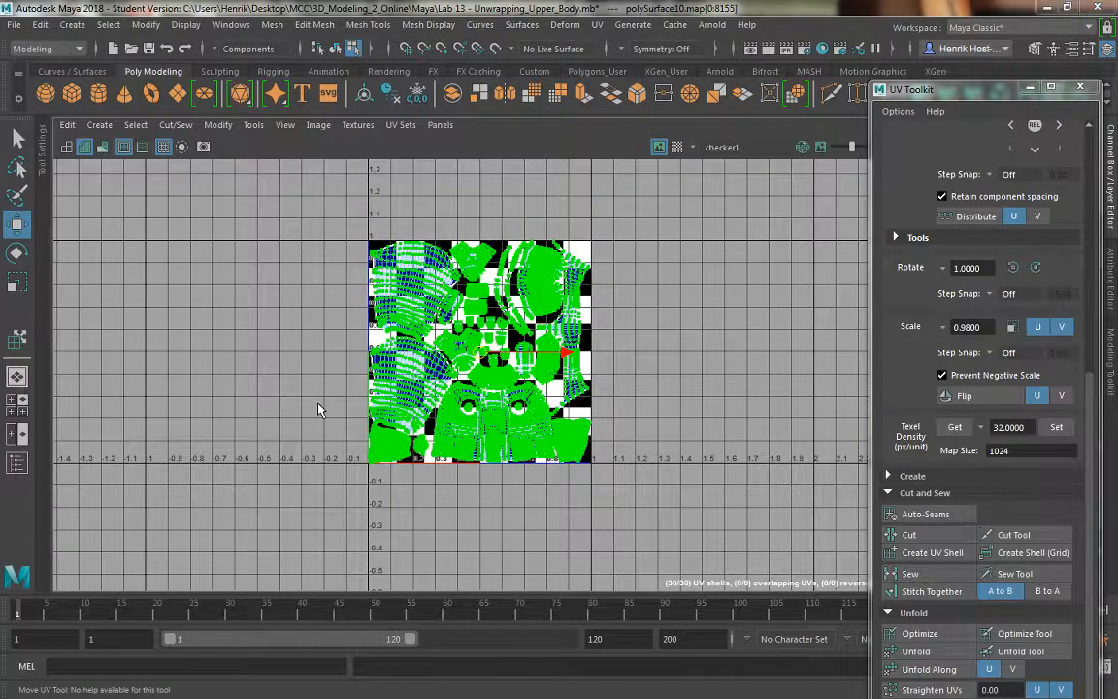
Step: Switch to the perspective view of the character, return to object selection mode and deselect the mesh
key("space")
key("space")
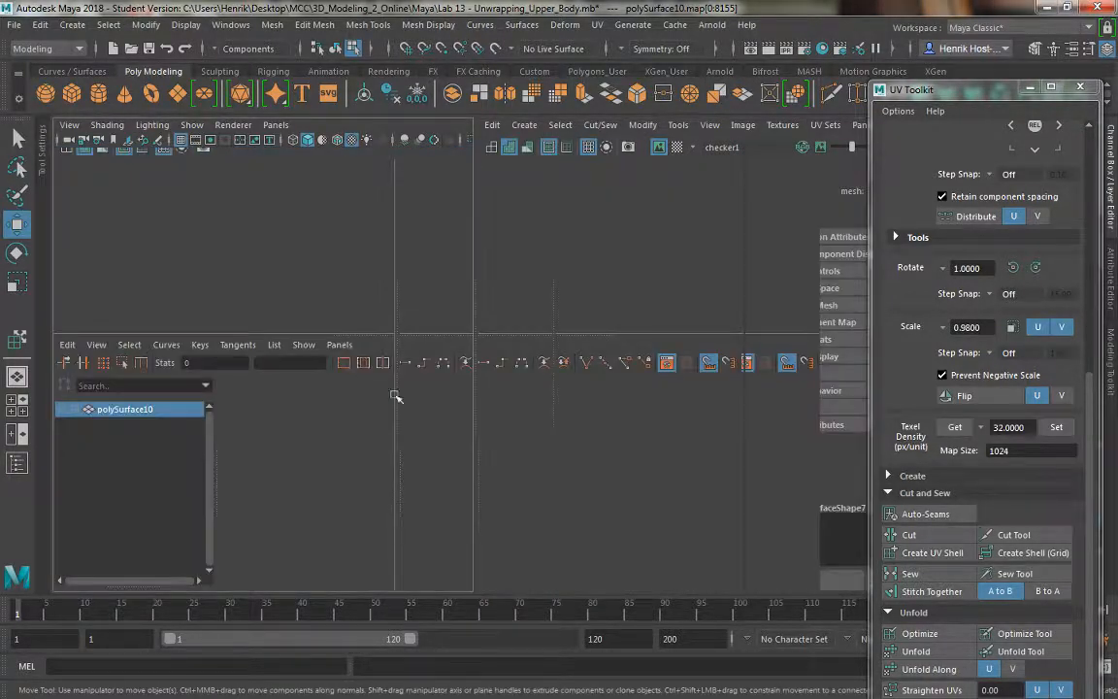
left_click_drag(544, 354, 305, 442, "alt")
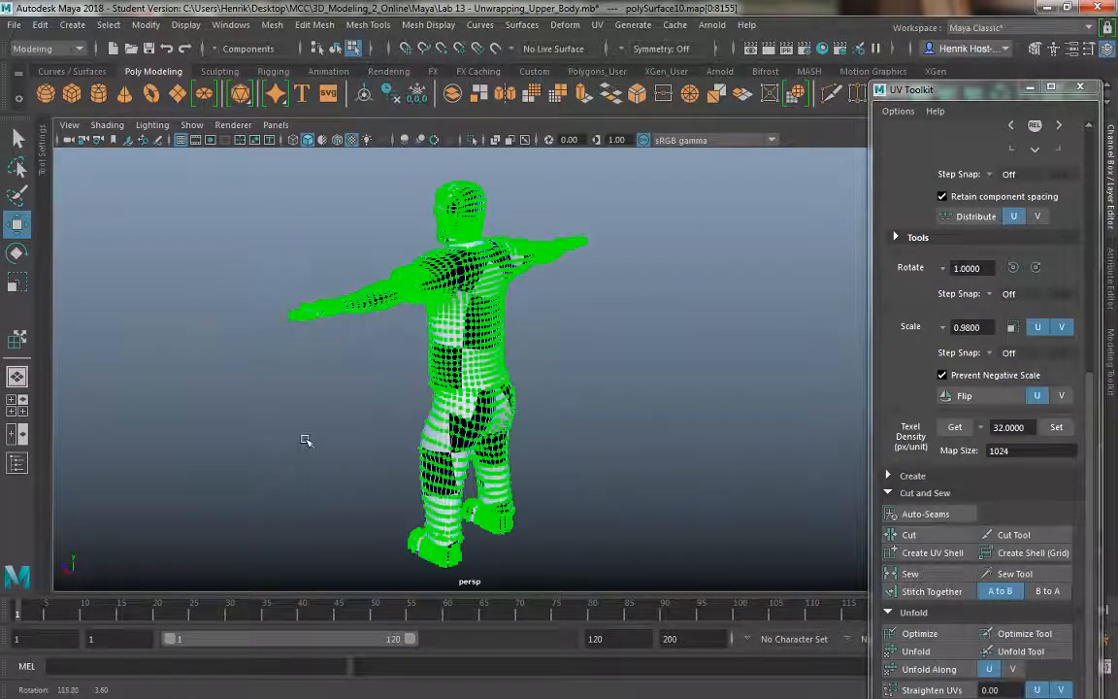
left_click_drag(364, 410, 406, 319, "alt")
right_click_drag(406, 235, 484, 214)
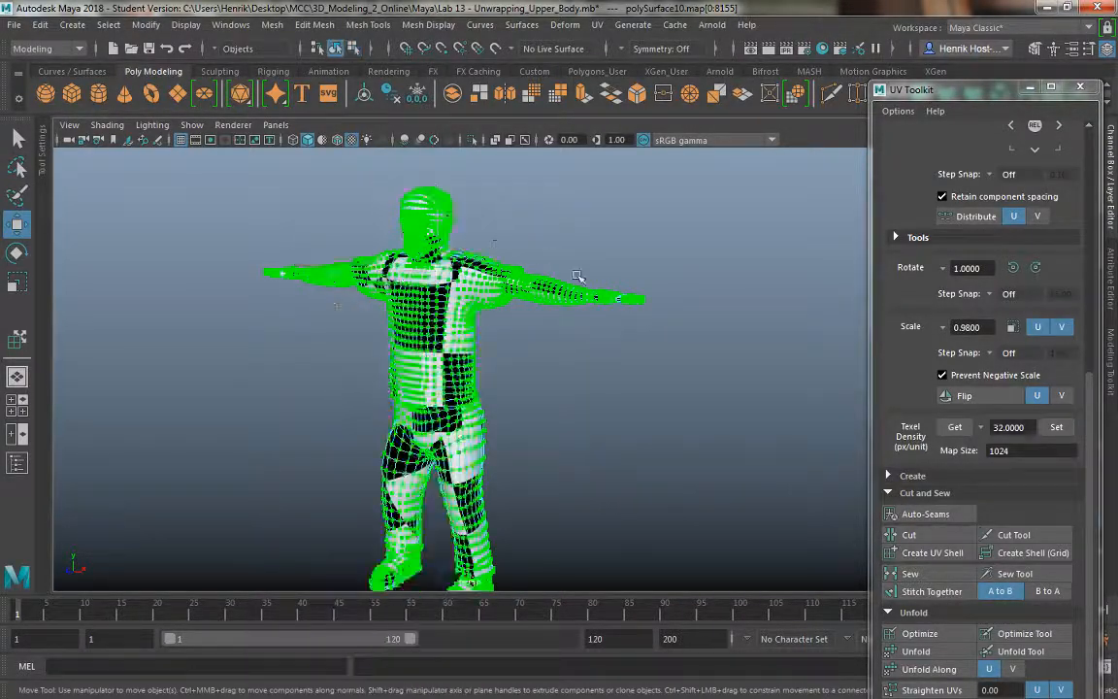
left_click(561, 404)
Step: Examine the size and consistency of the checker pattern across the character's head, torso, arms and legs
left_click_drag(561, 405, 536, 377, "alt")
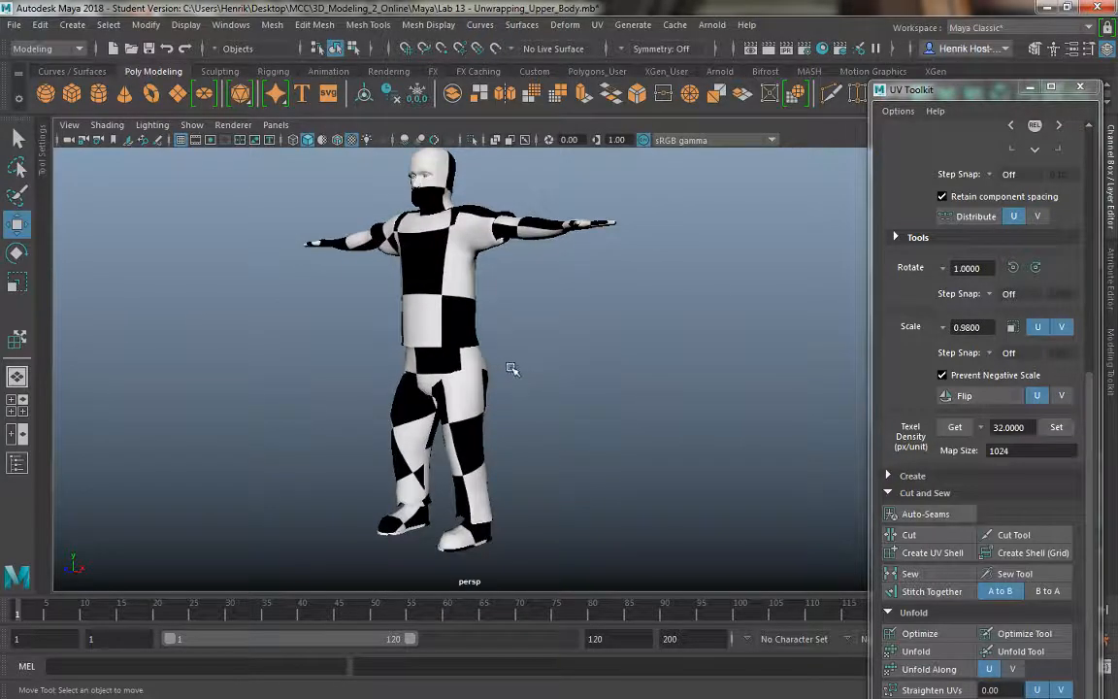
middle_click_drag(515, 354, 503, 427, "alt")
right_click_drag(335, 360, 419, 371, "alt")
left_click_drag(423, 349, 460, 388, "alt")
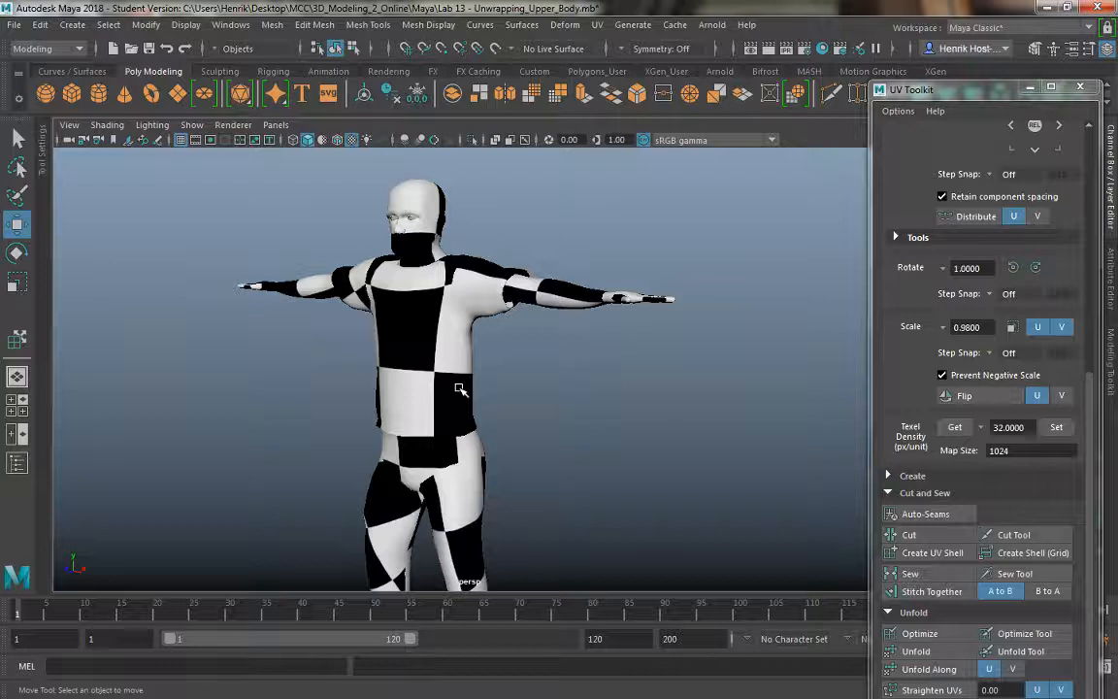
right_click_drag(541, 385, 461, 340, "alt")
middle_click_drag(466, 314, 454, 272, "alt")
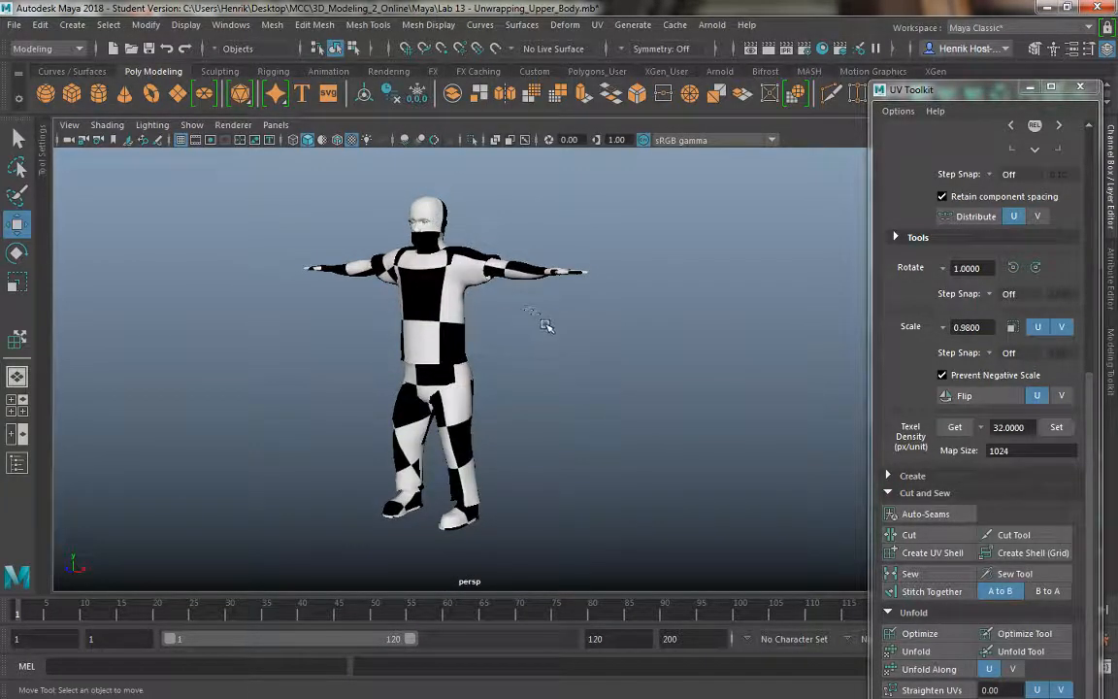